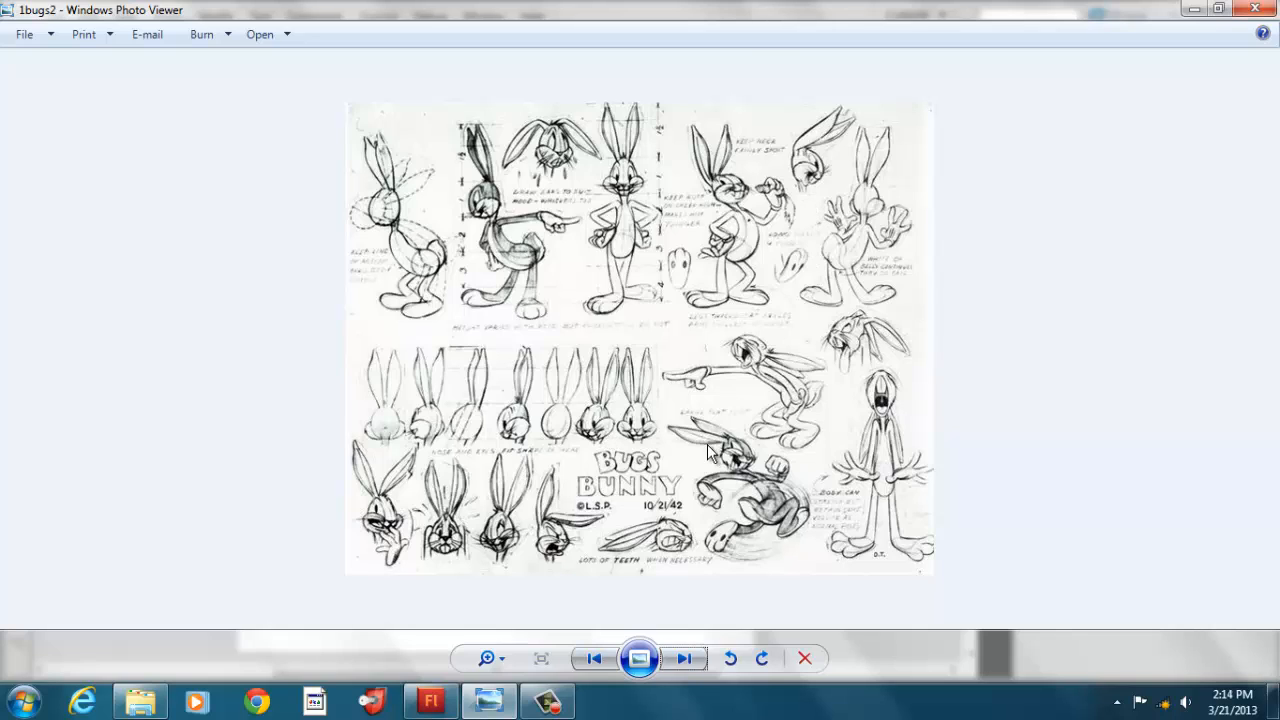
Browse the cartoon character reference images through to the Peter Pan model sheet and close the image viewer
{"action": "left_click", "coordinate": [684, 662]}
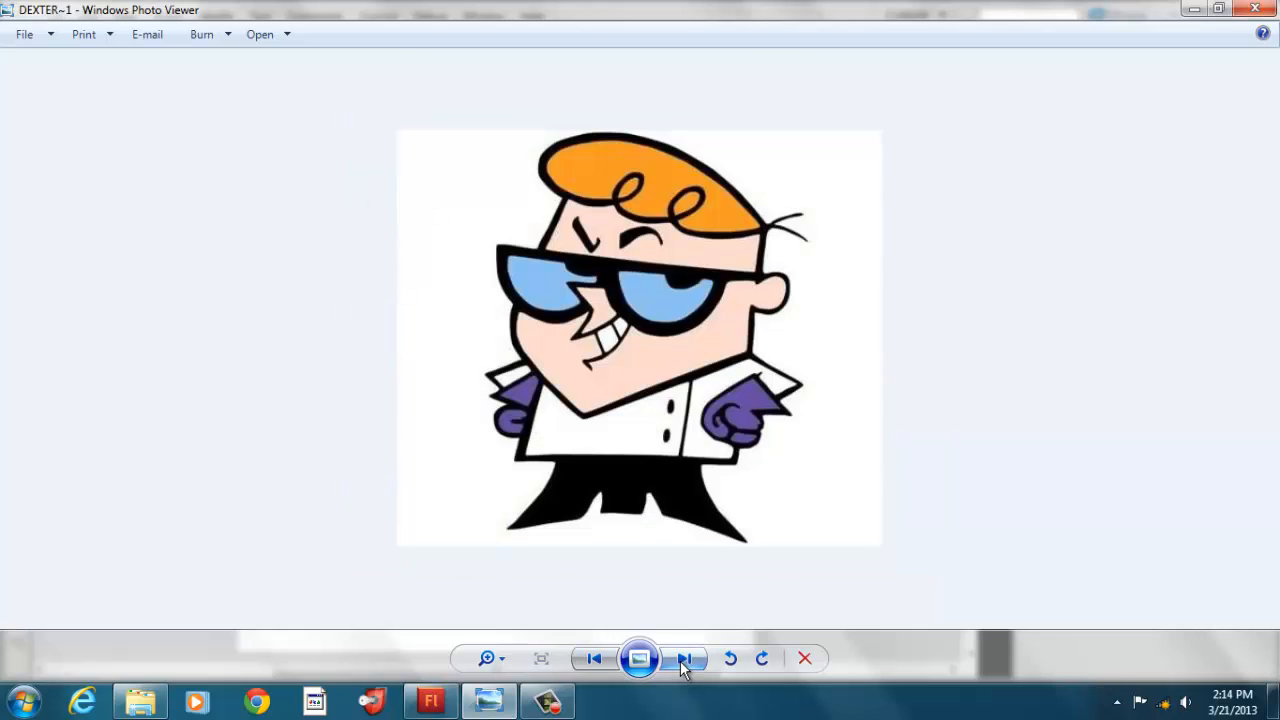
{"action": "left_click", "coordinate": [684, 660]}
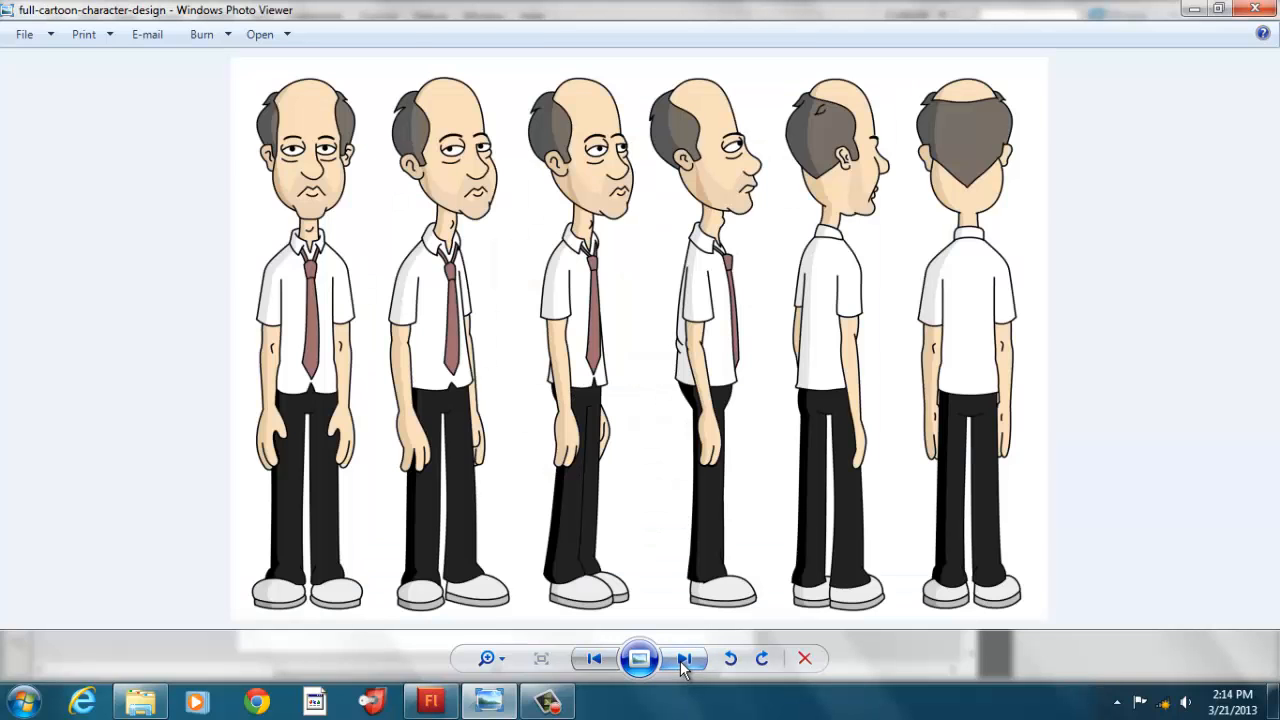
{"action": "left_click", "coordinate": [684, 660]}
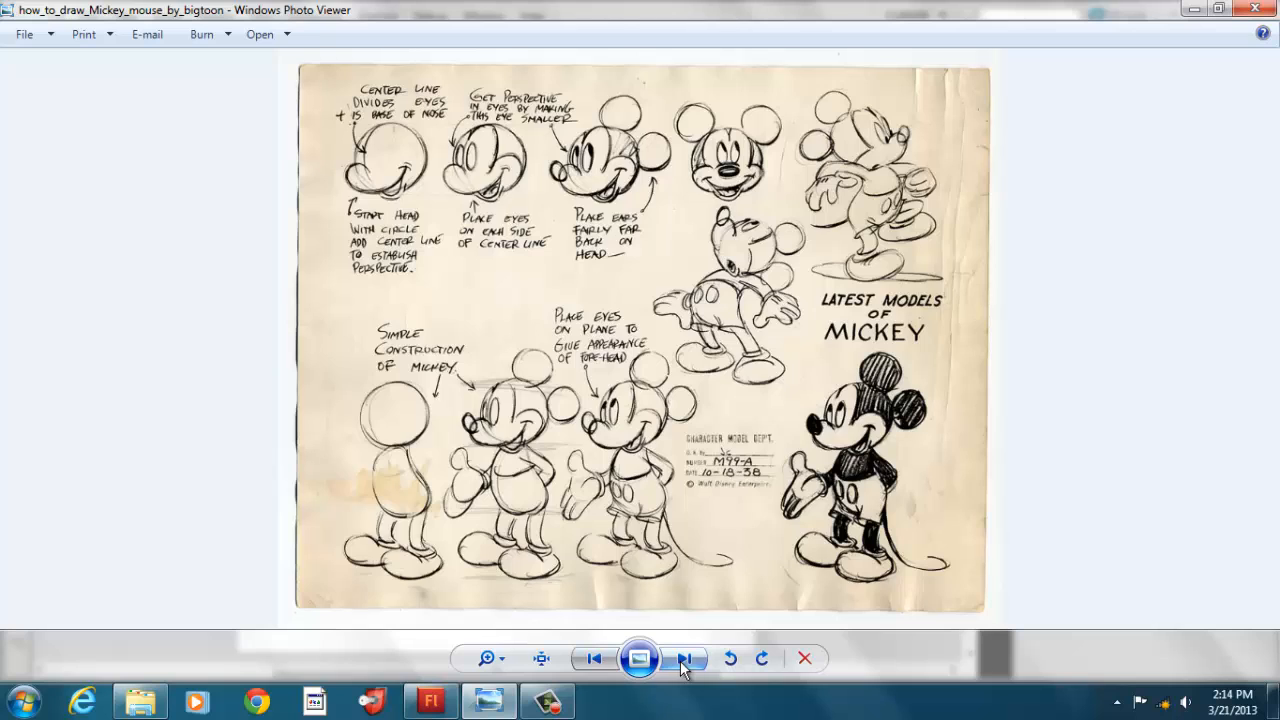
{"action": "left_click", "coordinate": [684, 660]}
{"action": "left_click", "coordinate": [683, 660]}
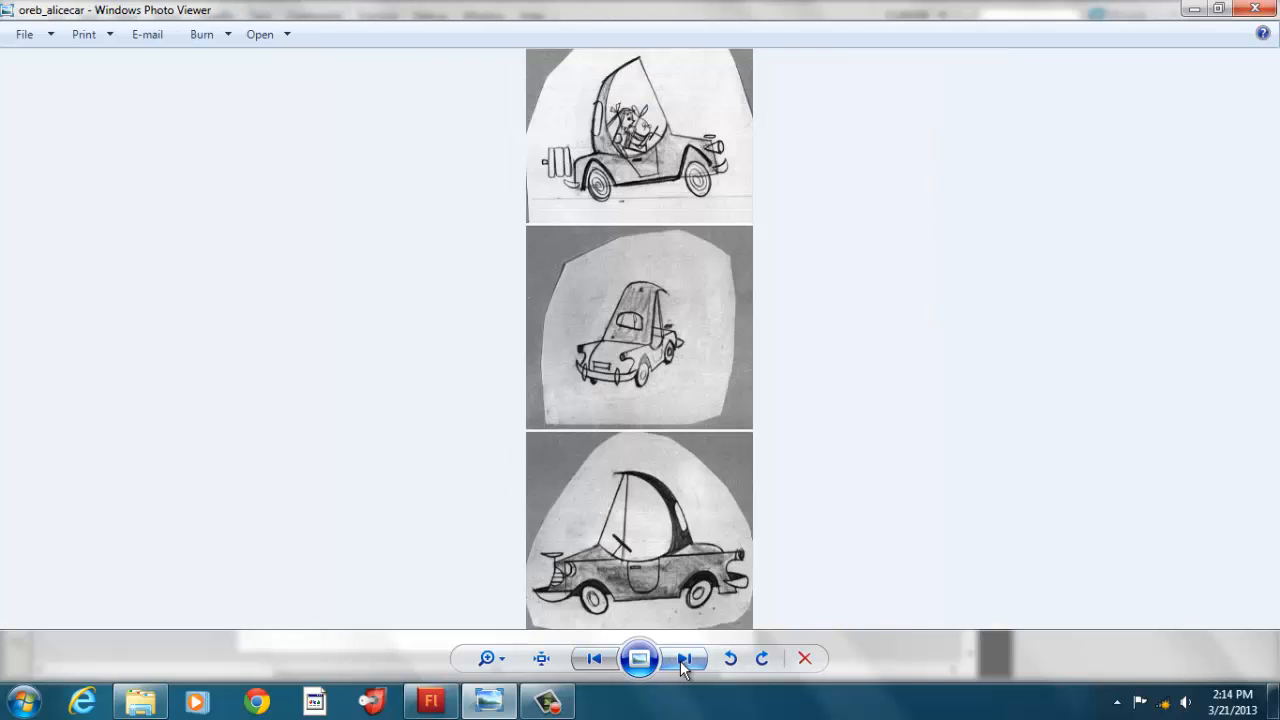
{"action": "left_click", "coordinate": [683, 660]}
{"action": "left_click", "coordinate": [683, 660]}
{"action": "left_click", "coordinate": [684, 660]}
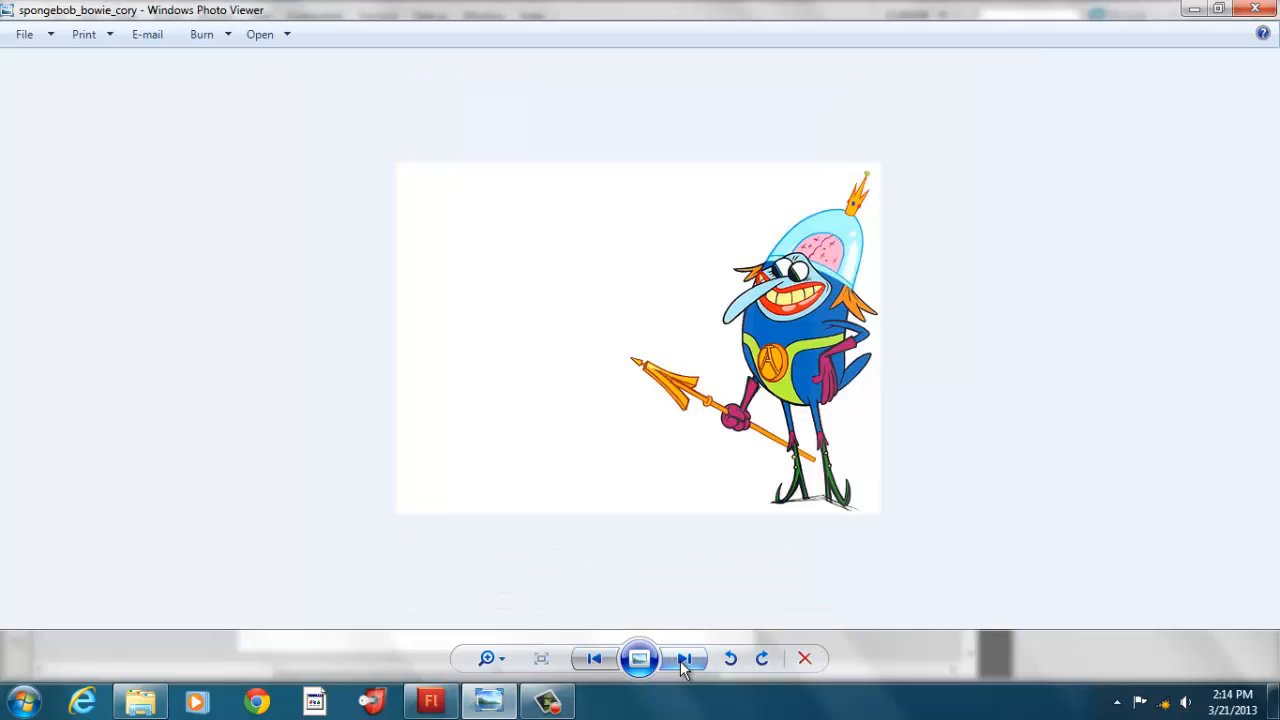
{"action": "left_click", "coordinate": [684, 660]}
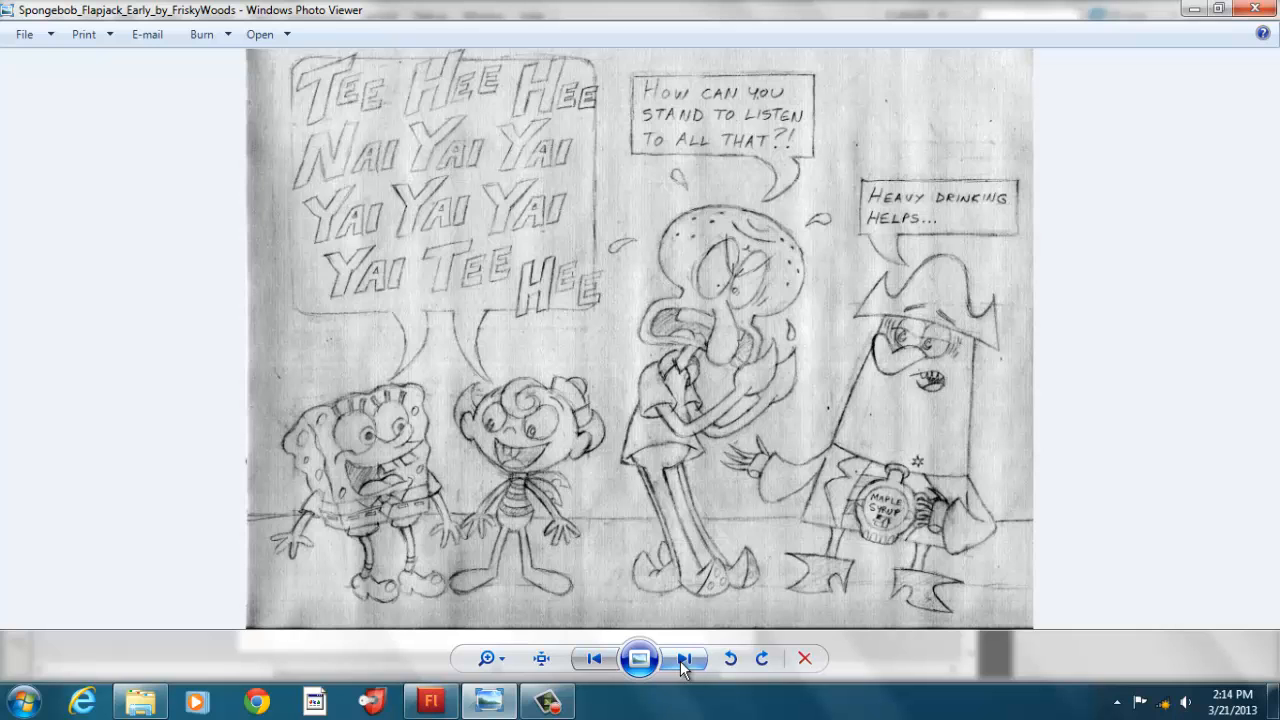
{"action": "left_click", "coordinate": [684, 660]}
{"action": "left_click", "coordinate": [684, 660]}
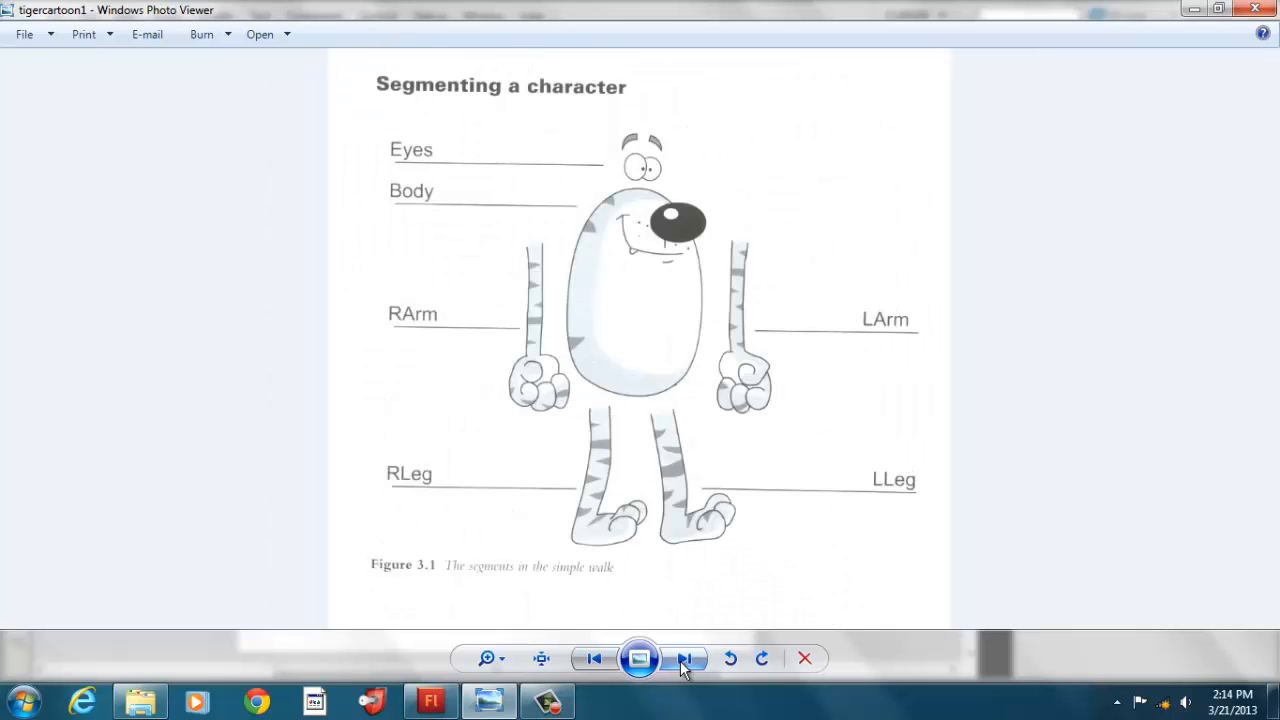
{"action": "left_click", "coordinate": [684, 660]}
{"action": "left_click", "coordinate": [684, 660]}
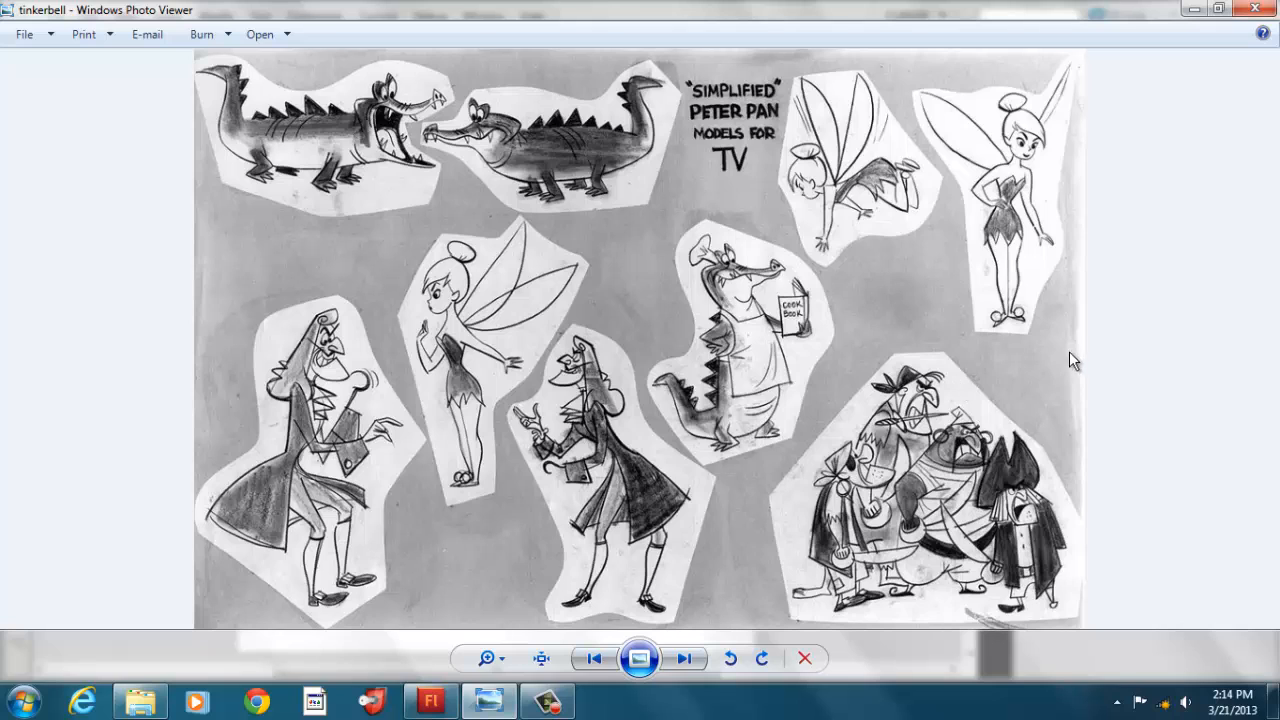
{"action": "left_click", "coordinate": [1257, 10]}
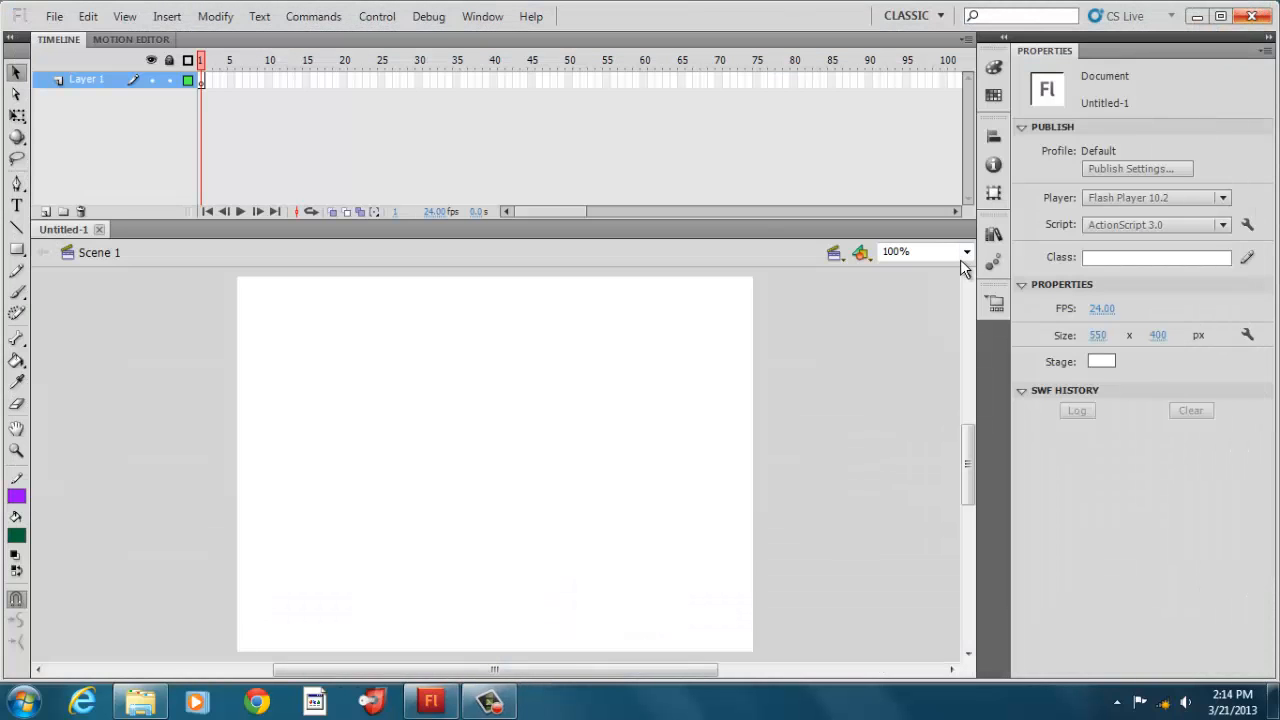
Import the tigercartoon1 image to the stage, including all images in its sequence
{"action": "left_click", "coordinate": [56, 20]}
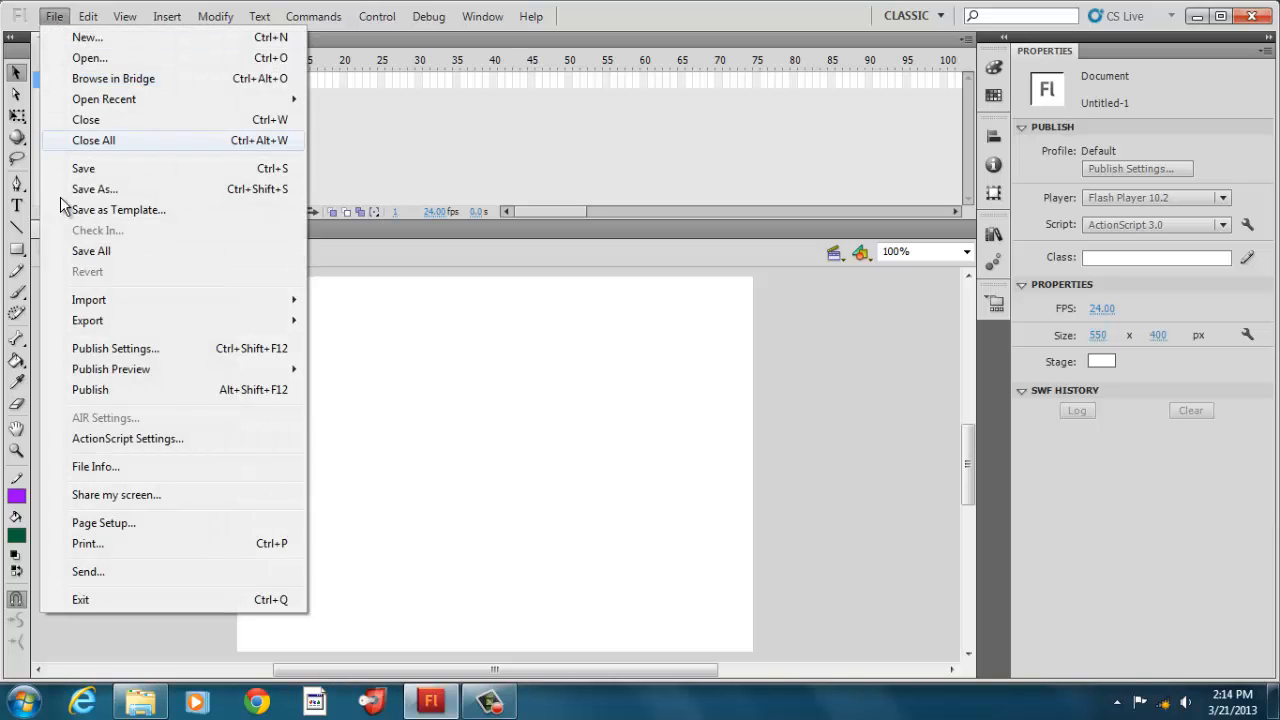
{"action": "mouse_move", "coordinate": [88, 303]}
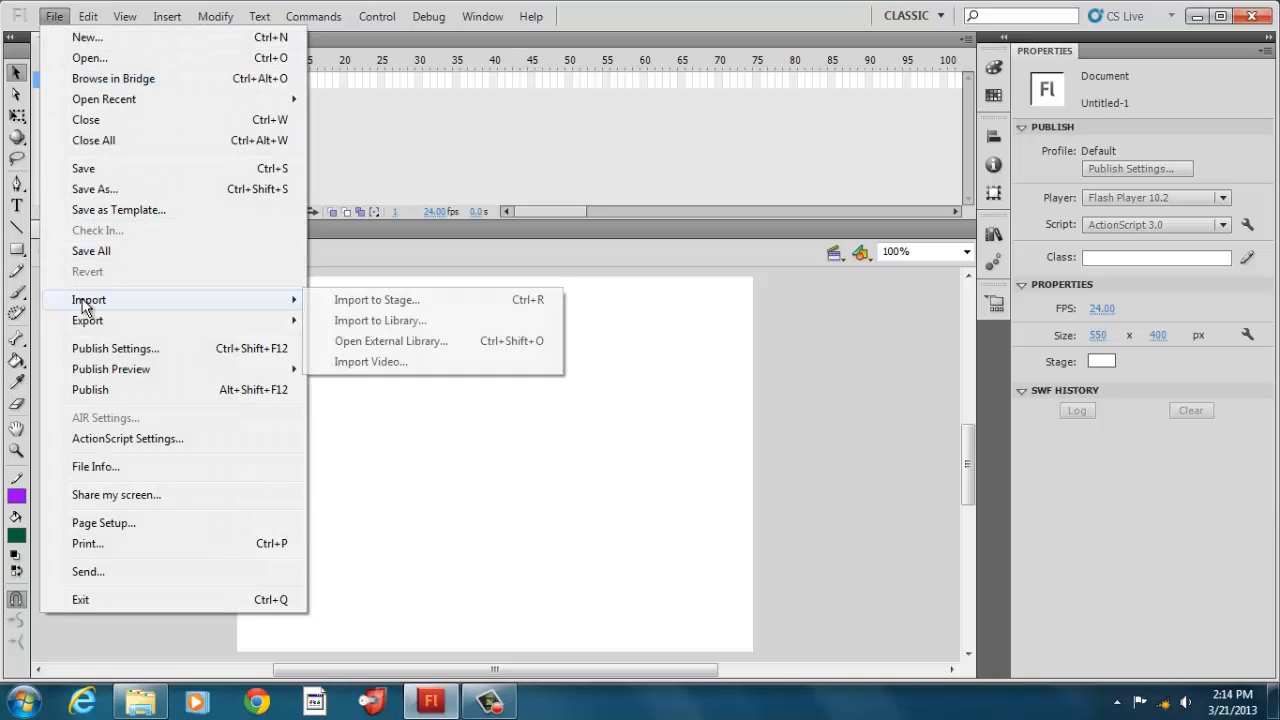
{"action": "left_click", "coordinate": [394, 303]}
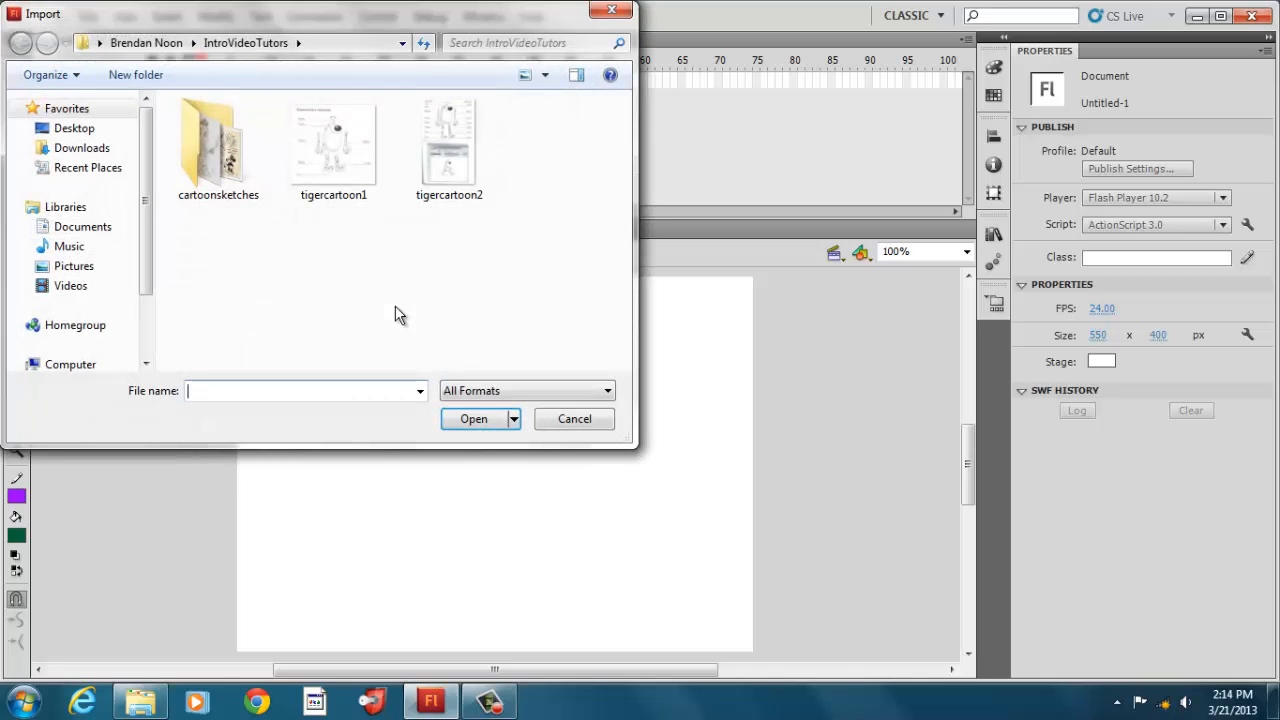
{"action": "left_click", "coordinate": [350, 147]}
{"action": "left_click", "coordinate": [466, 418]}
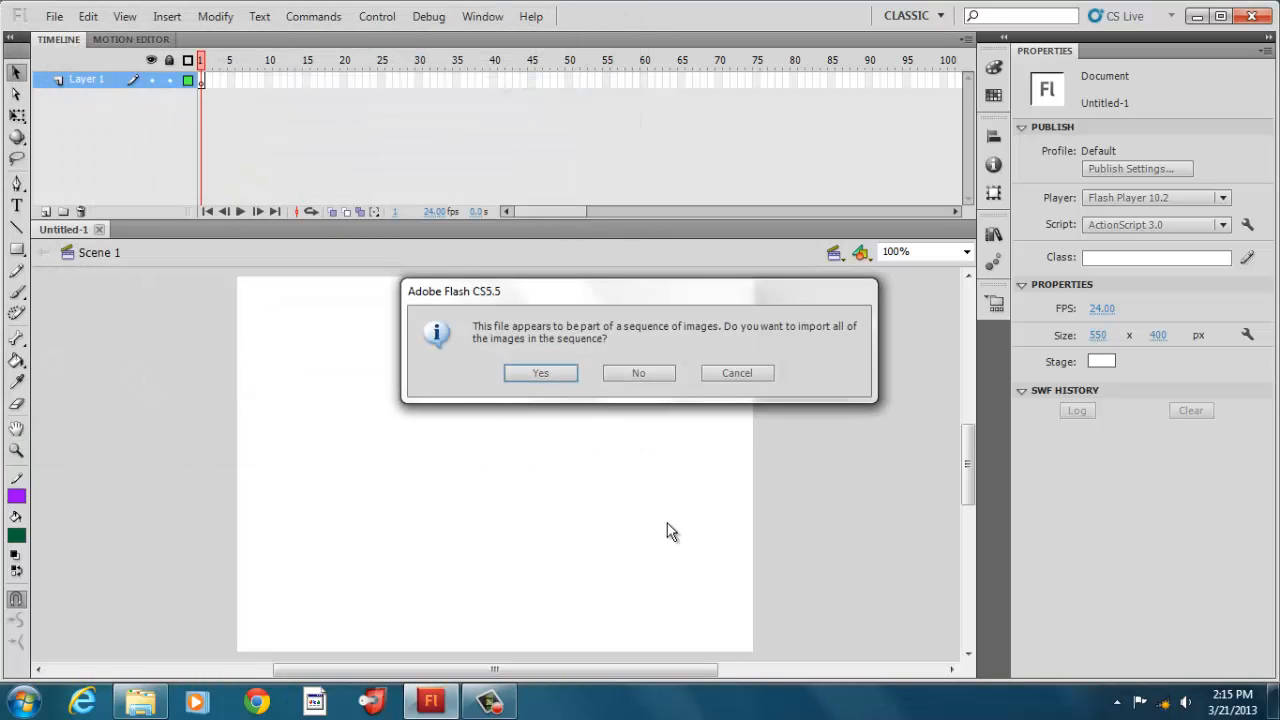
{"action": "left_click", "coordinate": [556, 372]}
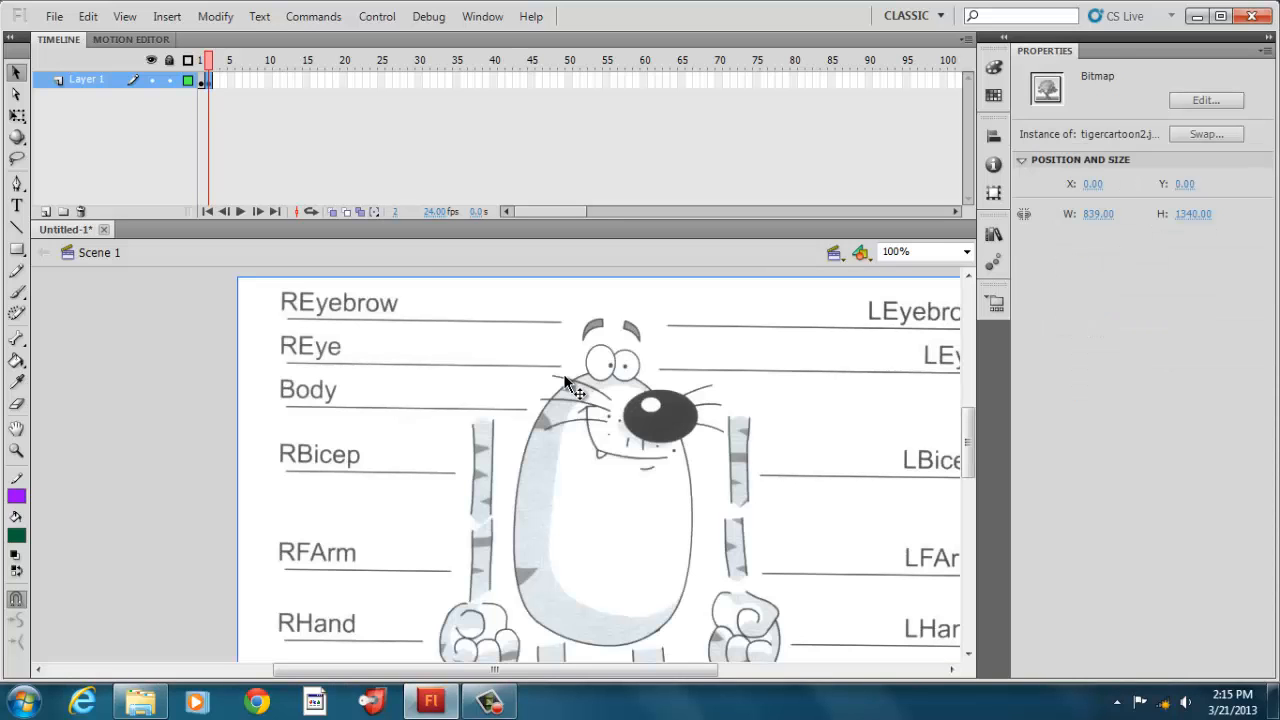
Remove frame 2, which holds the tigercartoon2 image, from Layer 1
{"action": "left_click", "coordinate": [204, 80]}
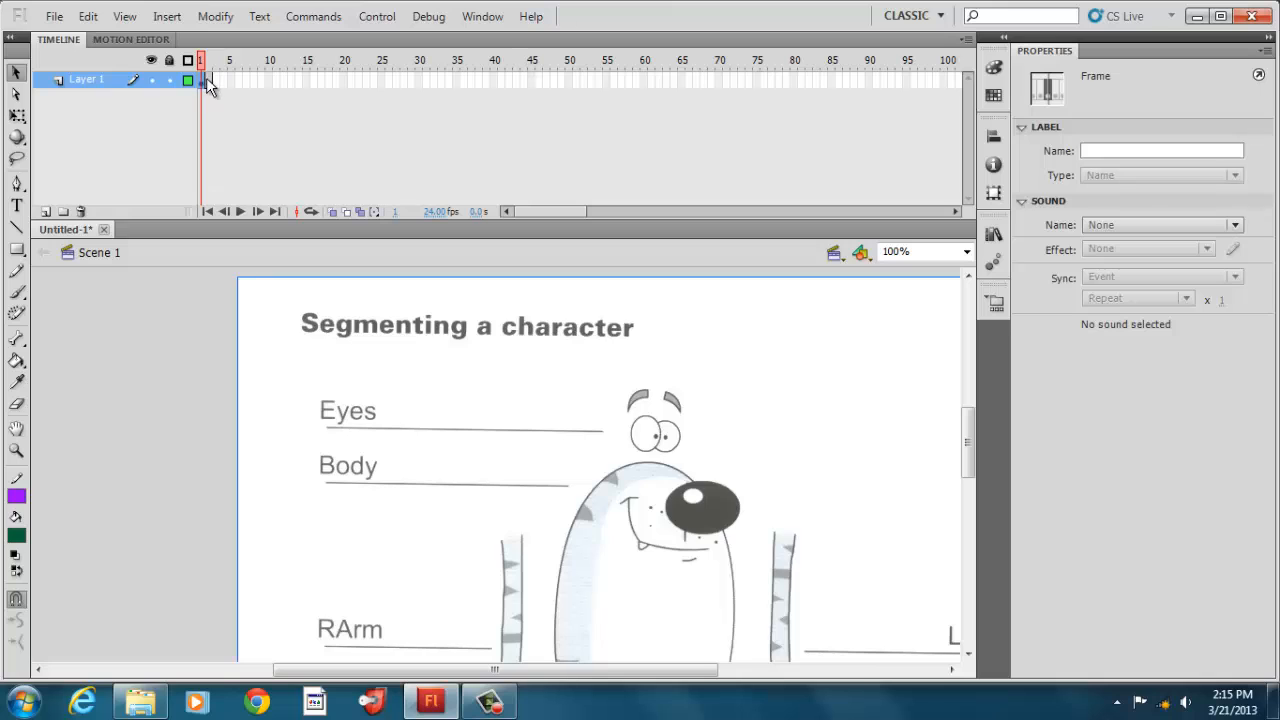
{"action": "left_click", "coordinate": [211, 82]}
{"action": "right_click", "coordinate": [212, 83]}
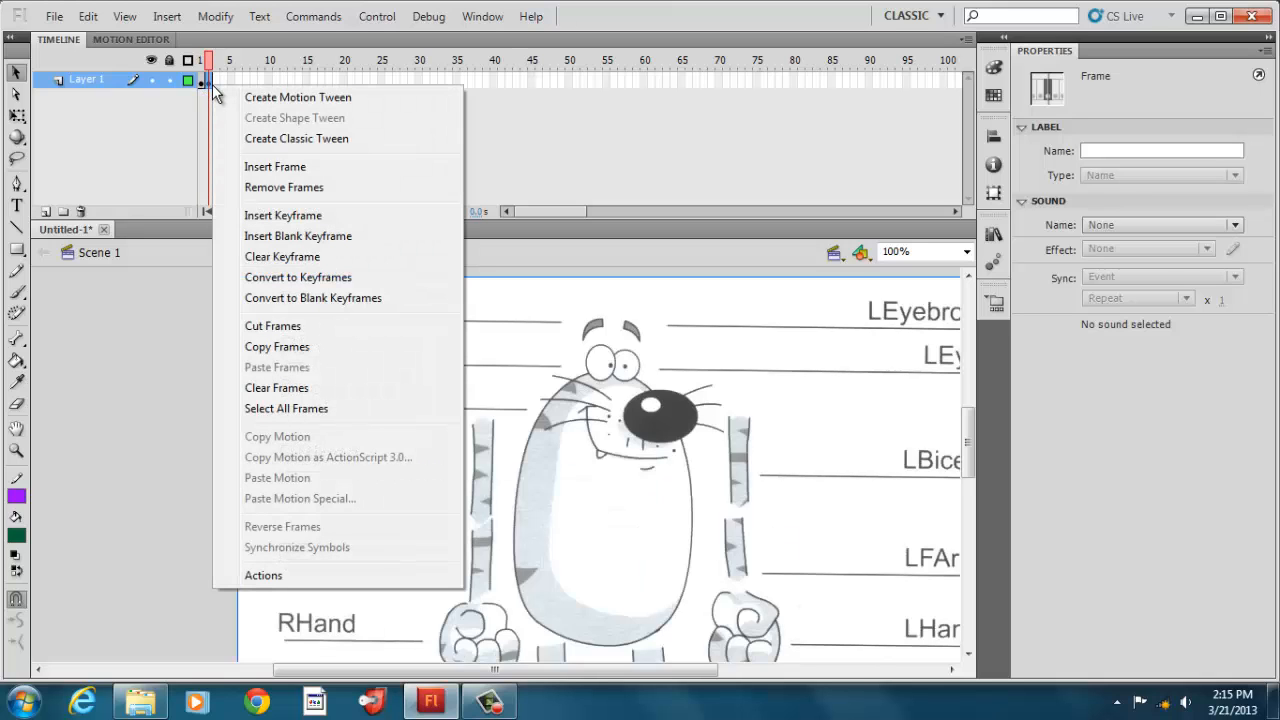
{"action": "left_click", "coordinate": [252, 190]}
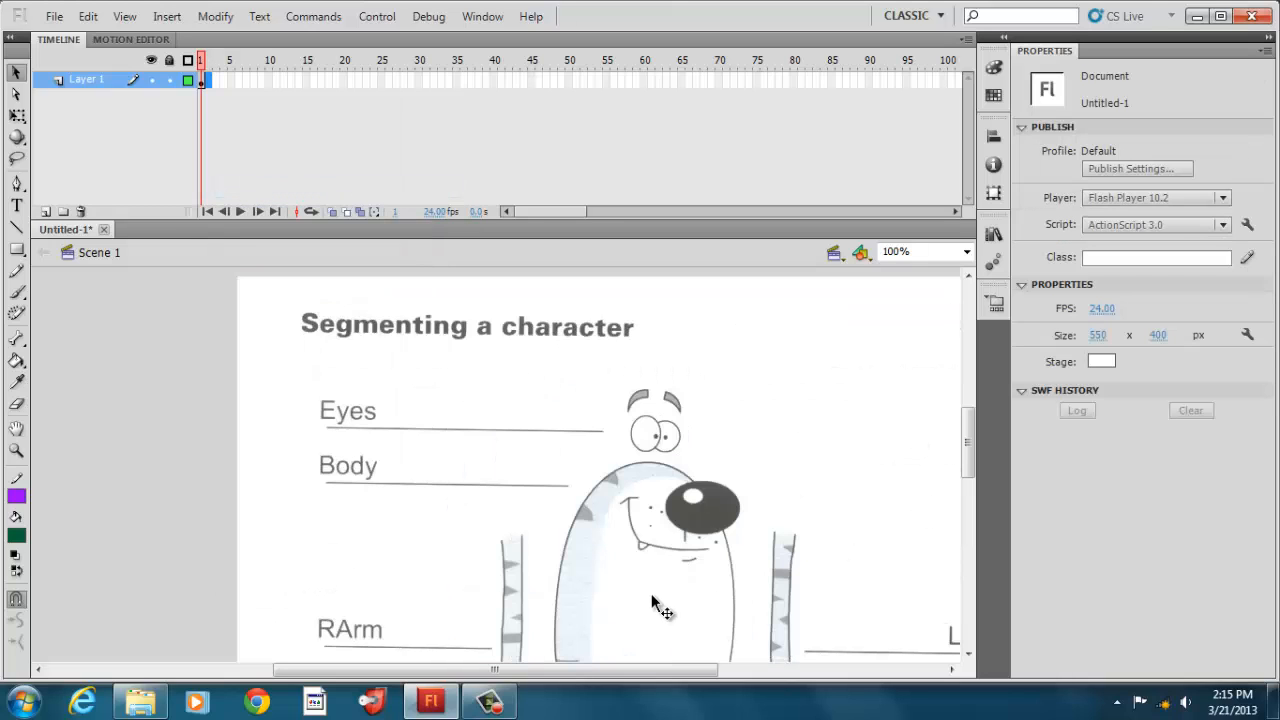
Shift the tiger image down to expose the empty stage and set the stage size to 883 x 825 px
{"action": "left_click", "coordinate": [518, 398]}
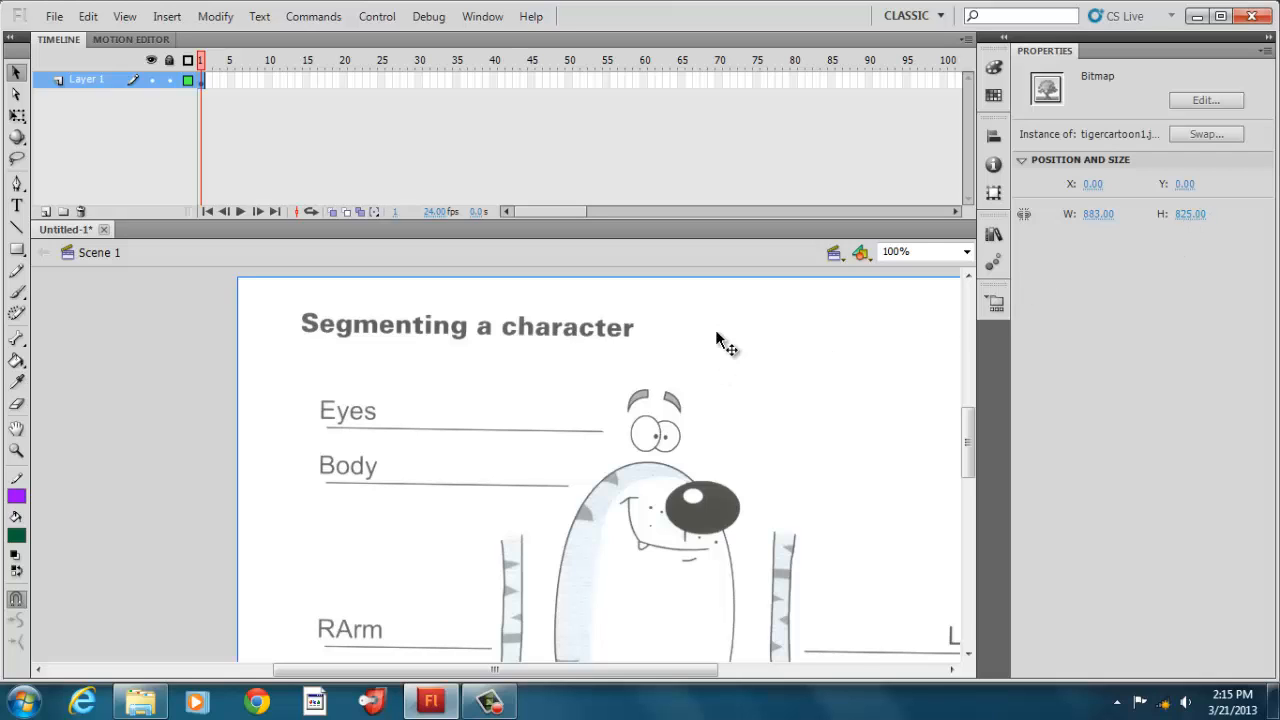
{"action": "left_click_drag", "start_coordinate": [716, 342], "coordinate": [708, 446]}
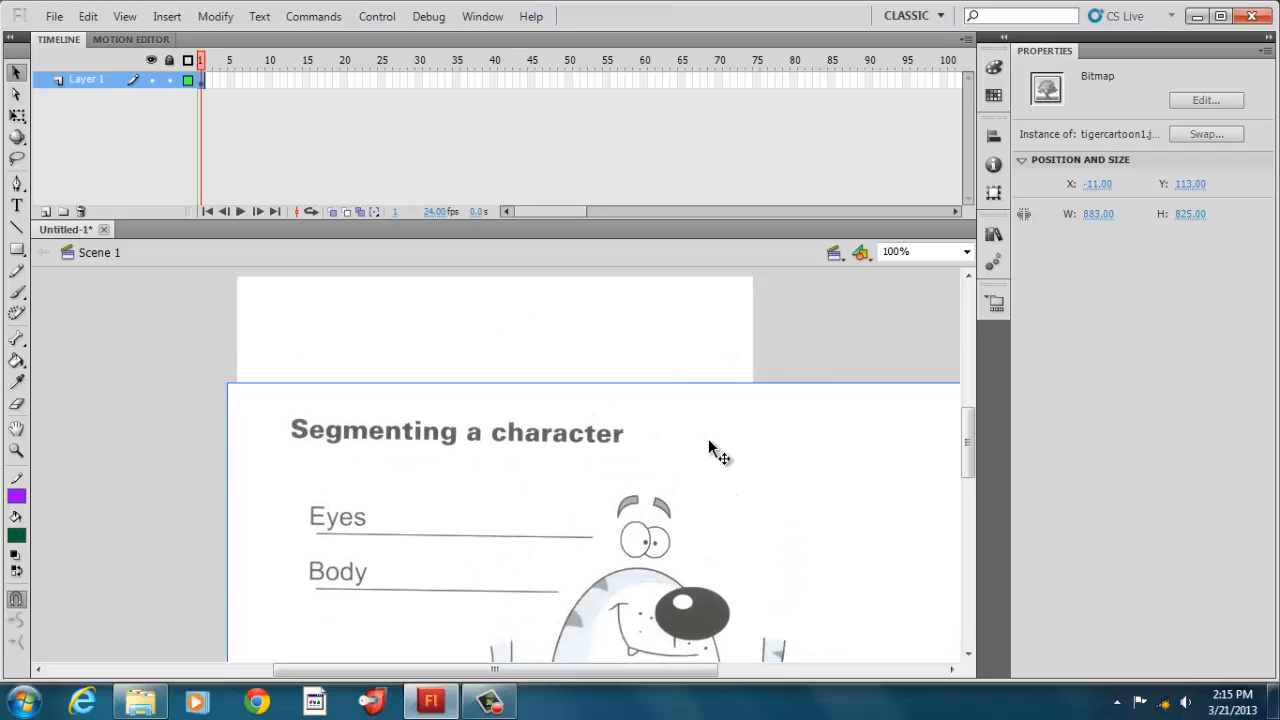
{"action": "left_click", "coordinate": [656, 345]}
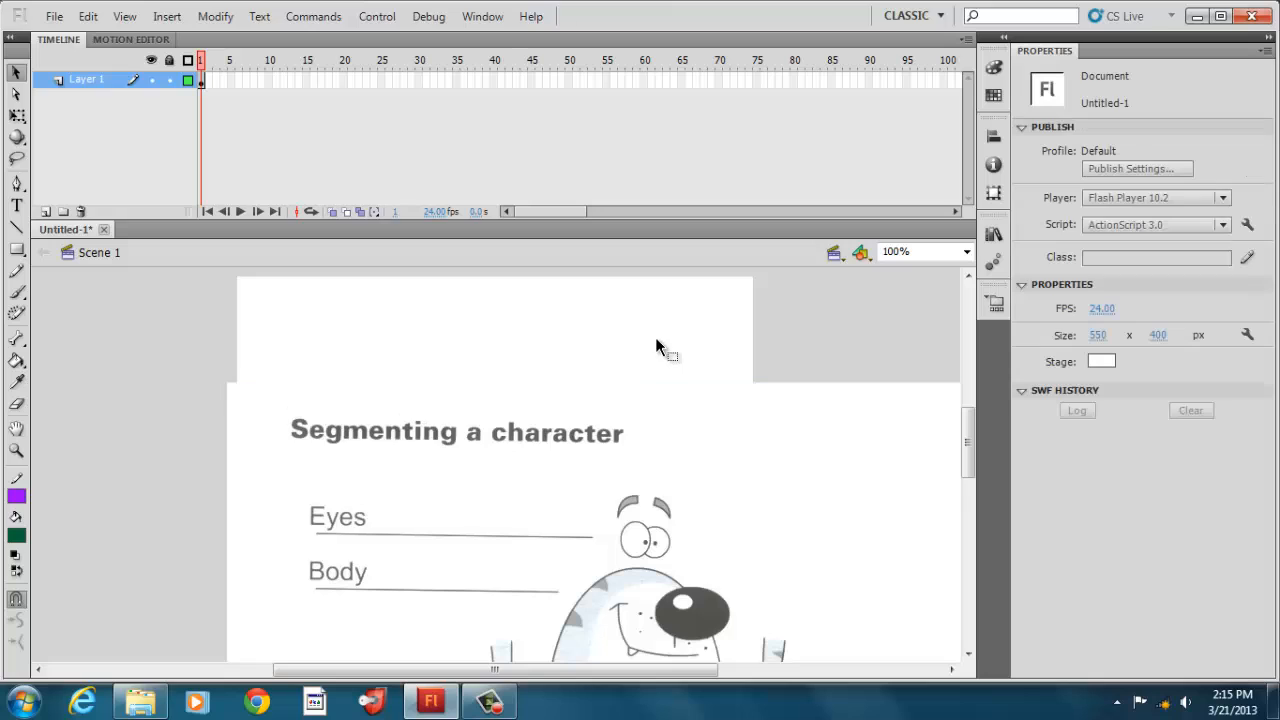
{"action": "left_click", "coordinate": [1096, 336]}
{"action": "type", "text": "883"}
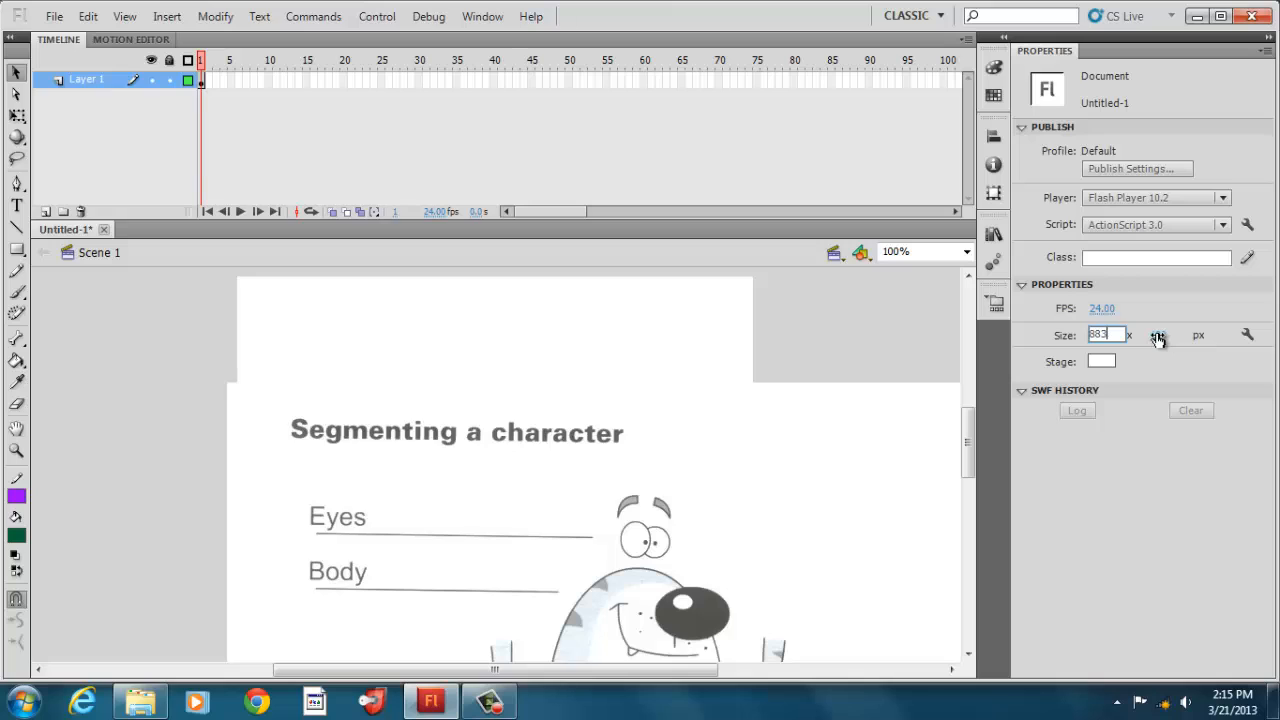
{"action": "key", "text": "Return"}
{"action": "left_click", "coordinate": [1157, 336]}
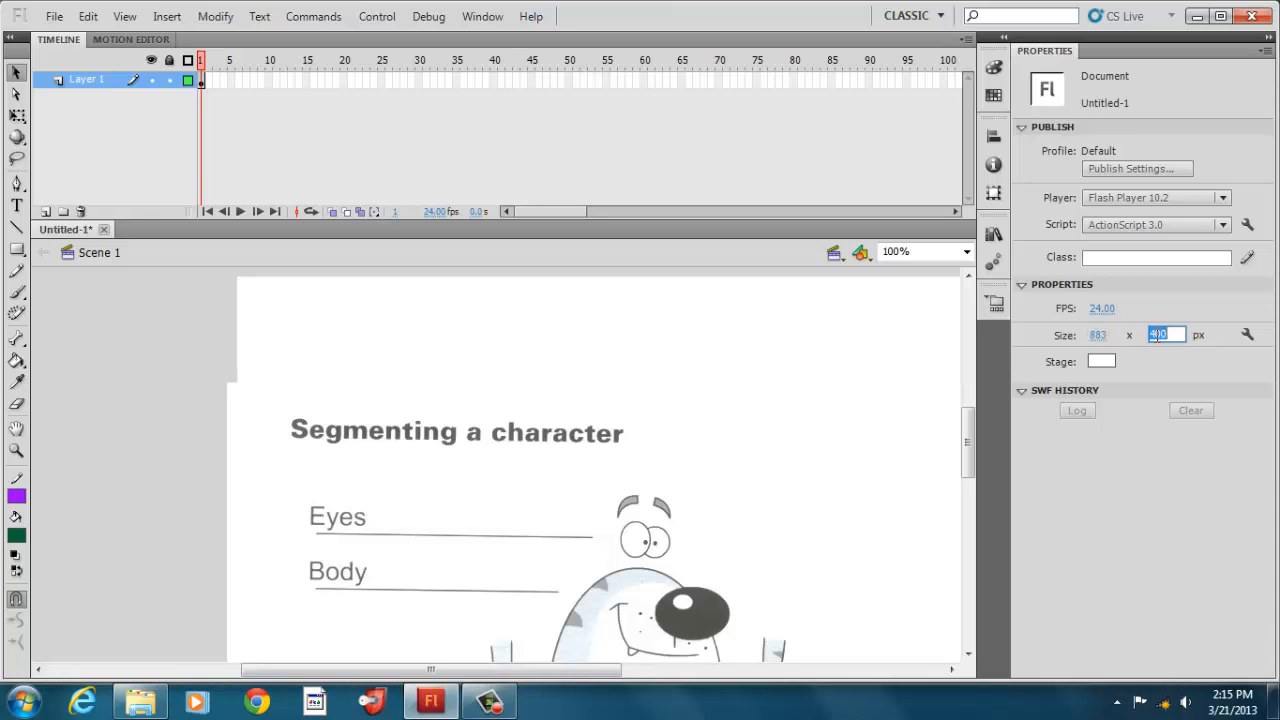
{"action": "type", "text": "8"}
{"action": "type", "text": "85"}
Position the tiger bitmap at X 0 and Y 0 so it lines up with the stage
{"action": "left_click", "coordinate": [783, 407]}
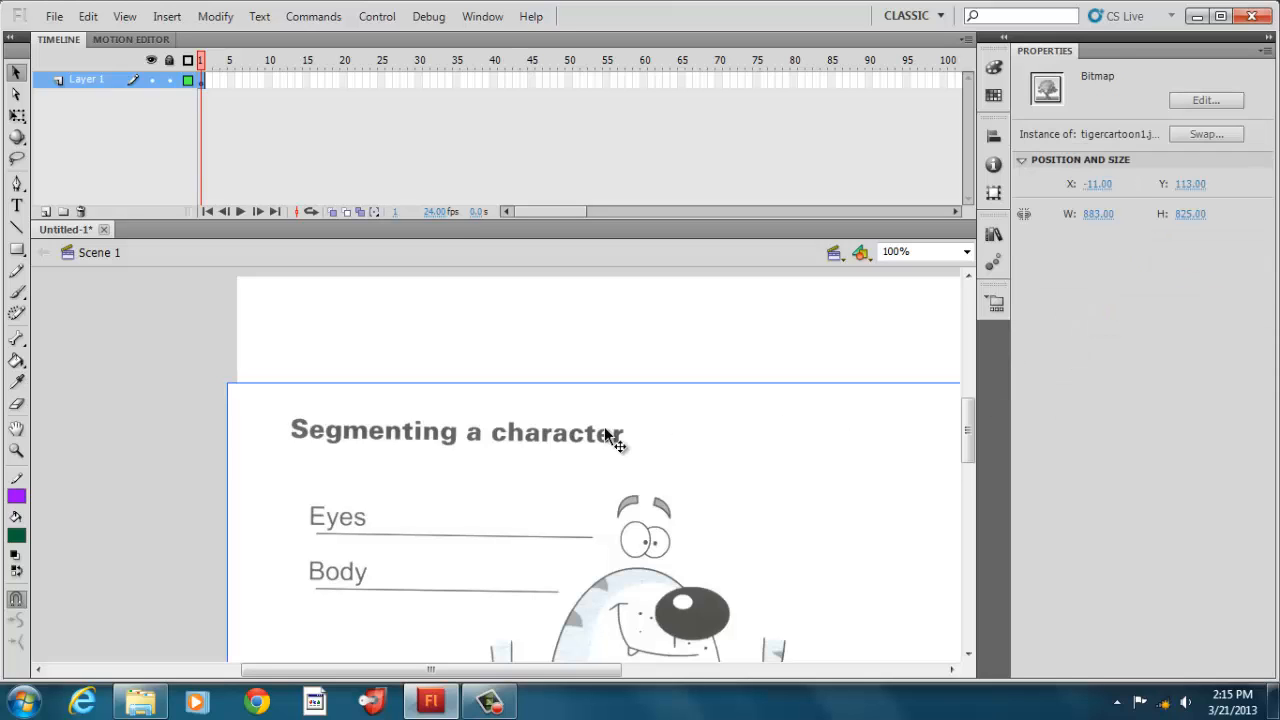
{"action": "left_click_drag", "start_coordinate": [612, 437], "coordinate": [613, 405]}
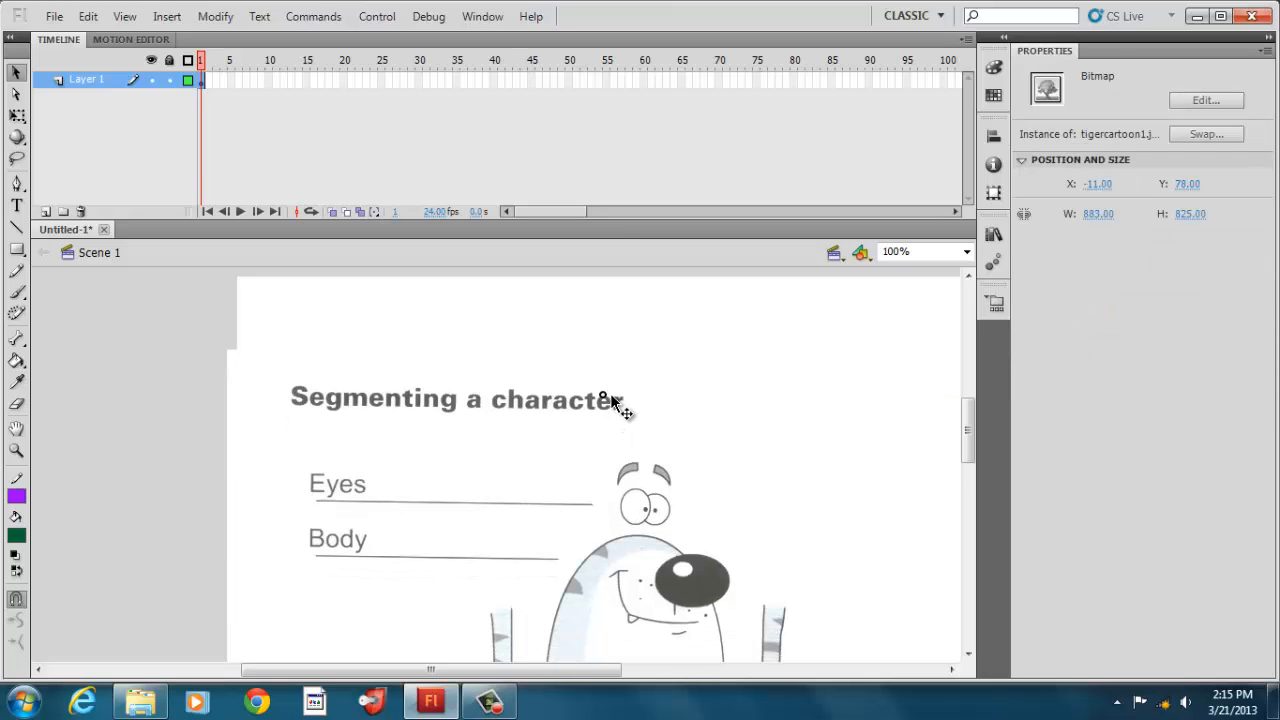
{"action": "left_click", "coordinate": [1097, 187]}
{"action": "type", "text": "0"}
{"action": "left_click", "coordinate": [1187, 190]}
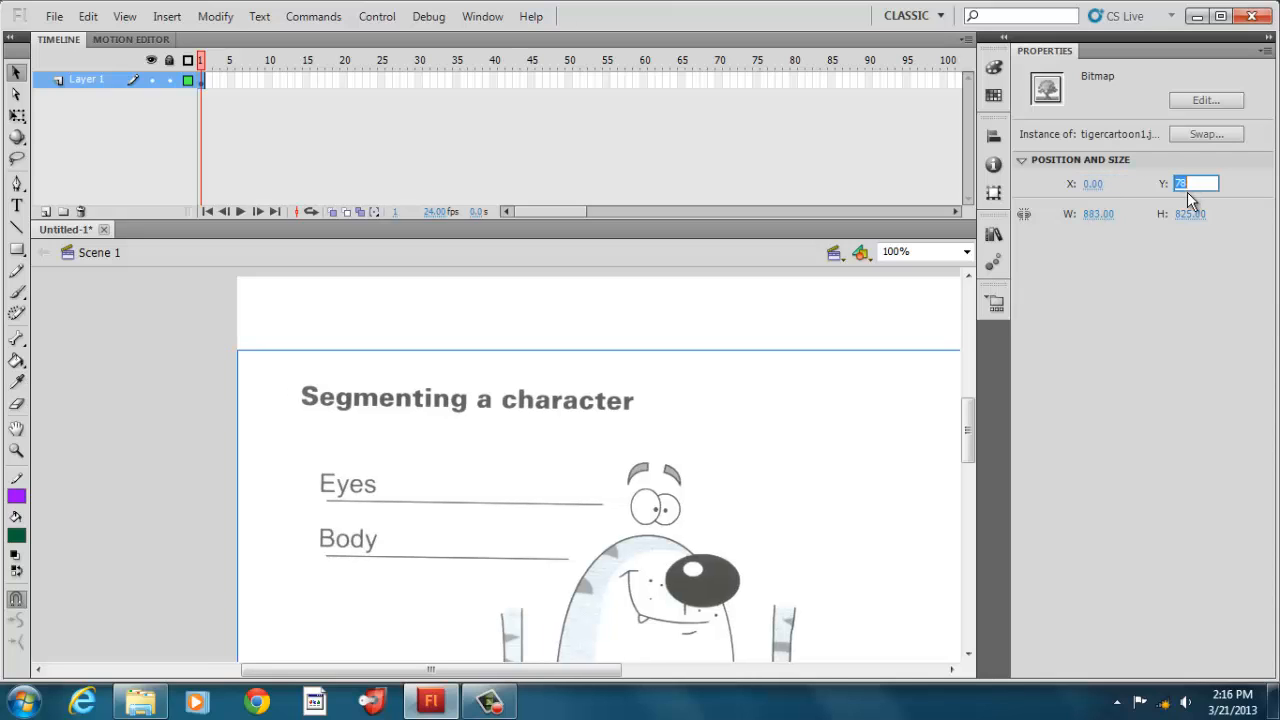
{"action": "type", "text": "0"}
{"action": "key", "text": "Return"}
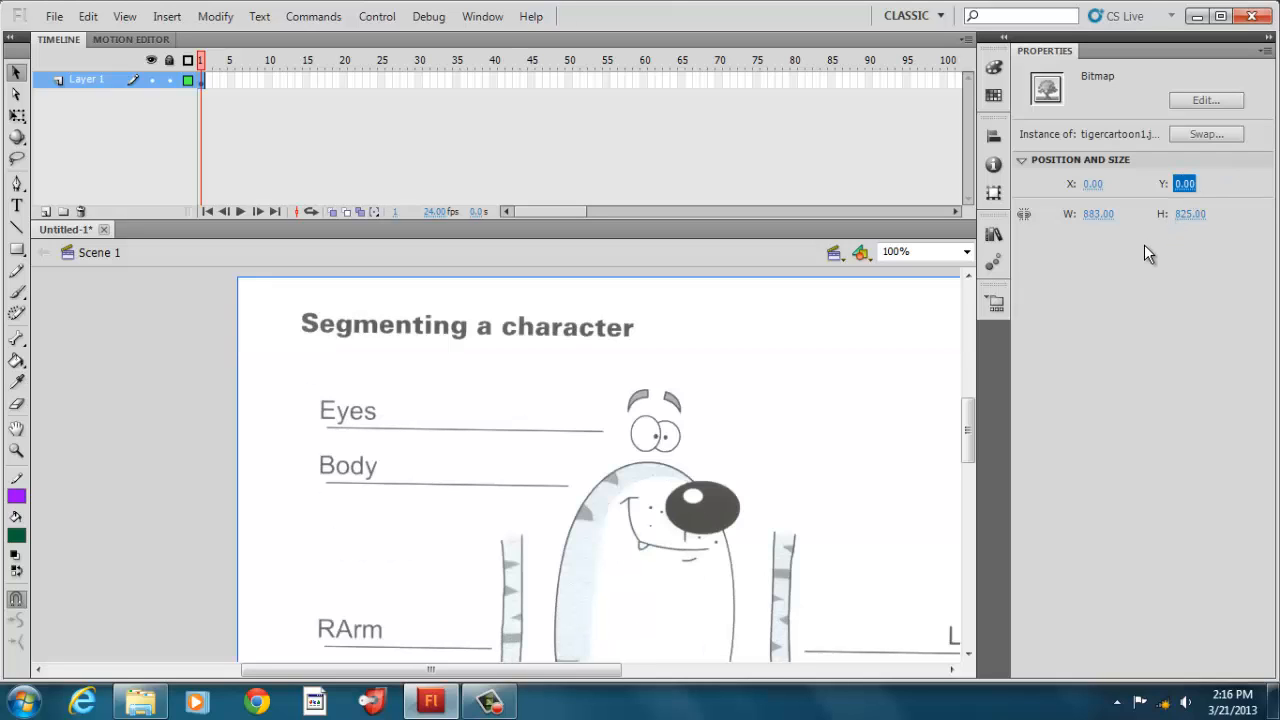
View the tiger drawing at 400% and 25% magnification, return to 100% and bring its eyes and body into view
{"action": "left_click", "coordinate": [965, 254]}
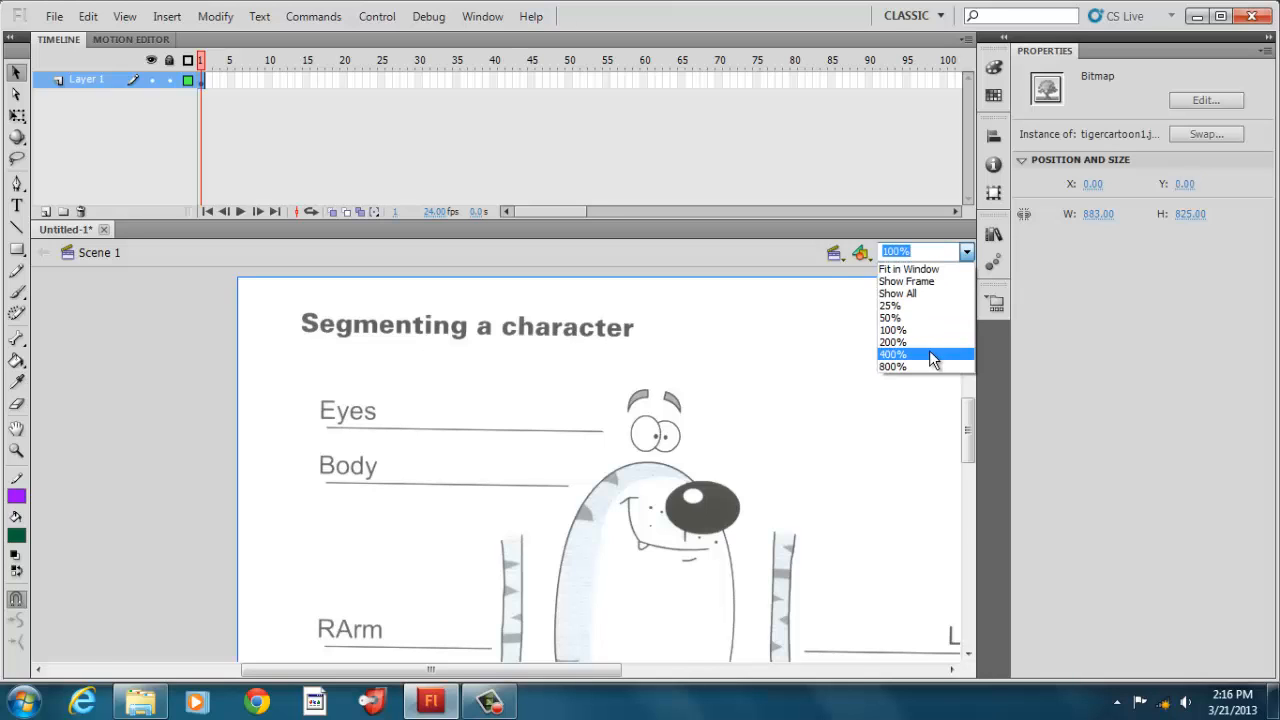
{"action": "left_click", "coordinate": [929, 350]}
{"action": "left_click", "coordinate": [966, 251]}
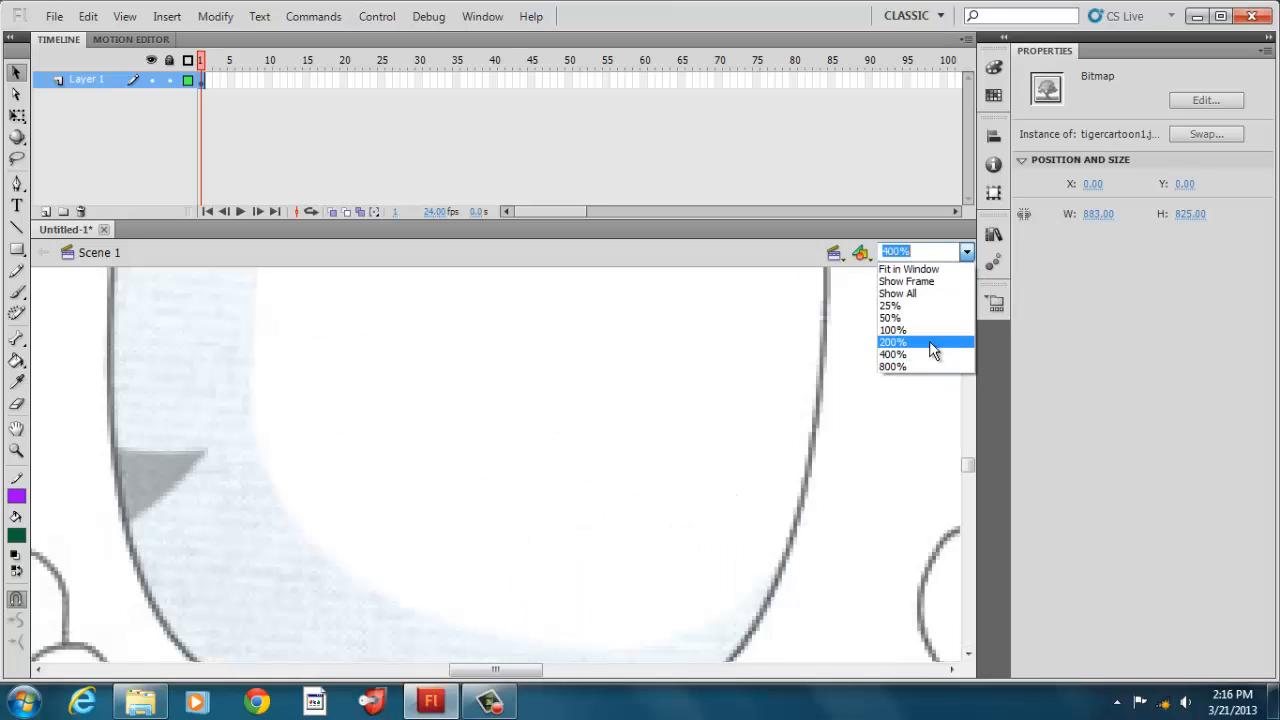
{"action": "left_click", "coordinate": [930, 307]}
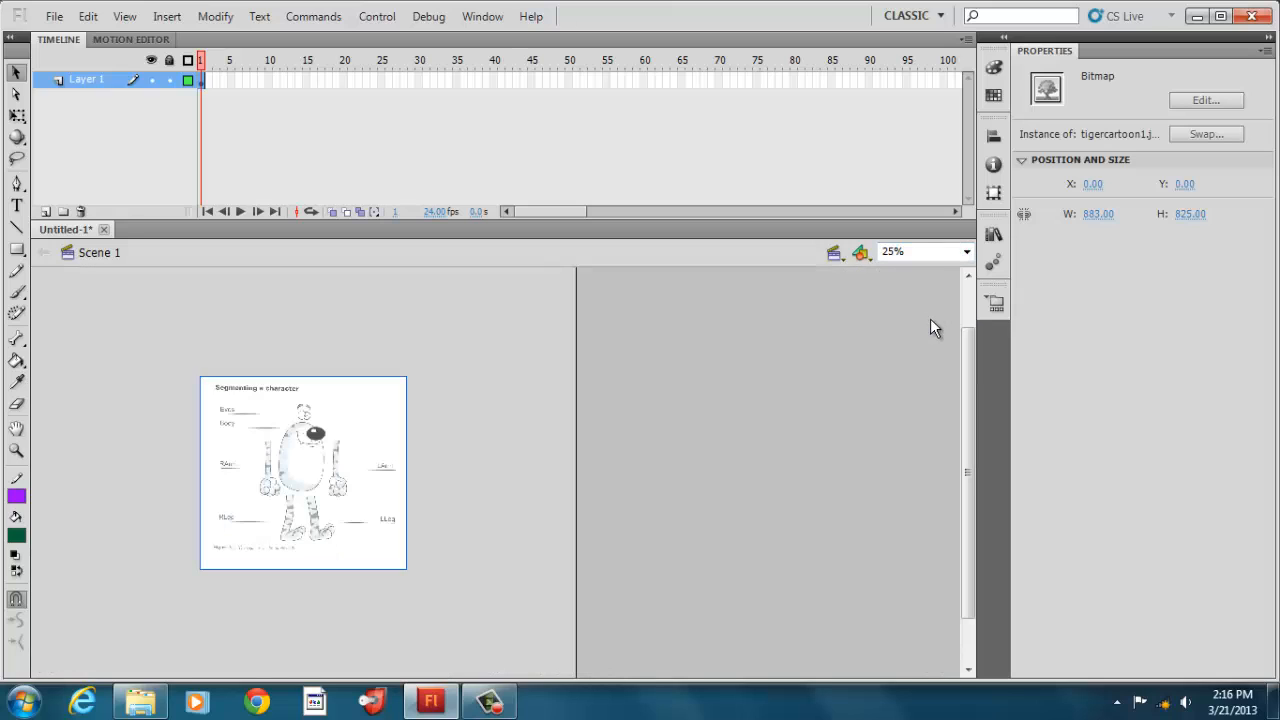
{"action": "left_click", "coordinate": [966, 252]}
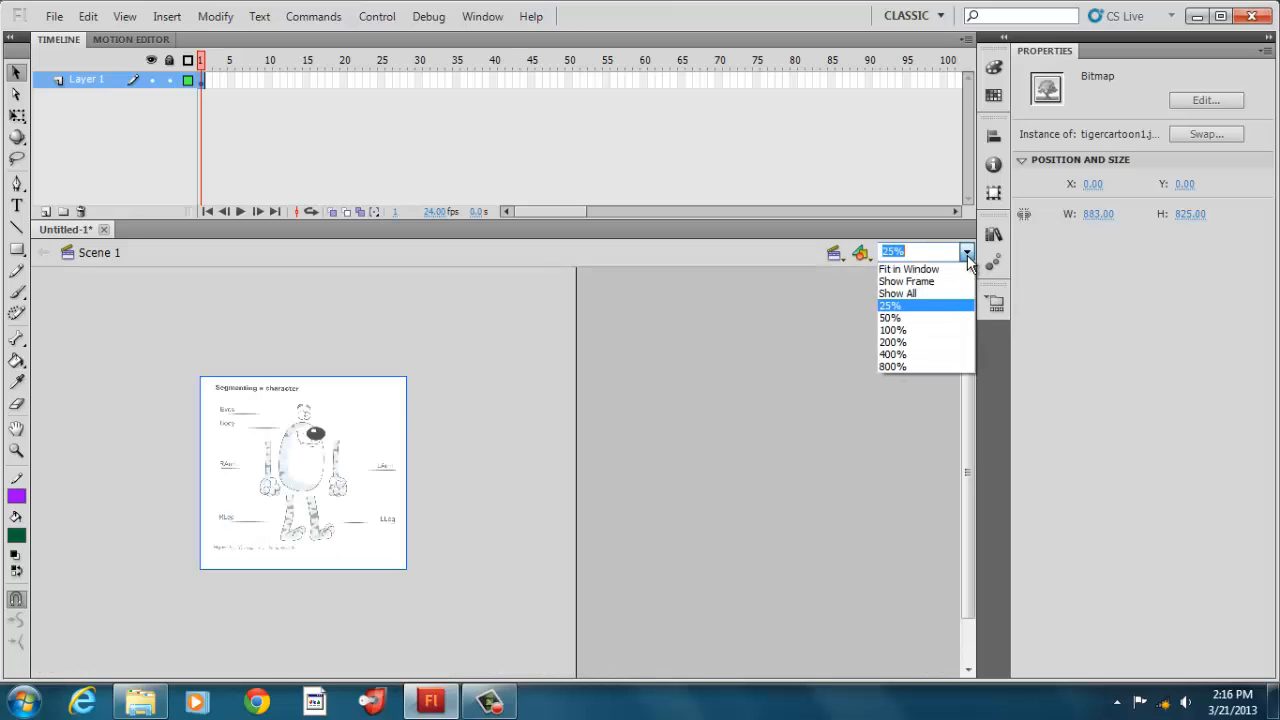
{"action": "left_click", "coordinate": [940, 330]}
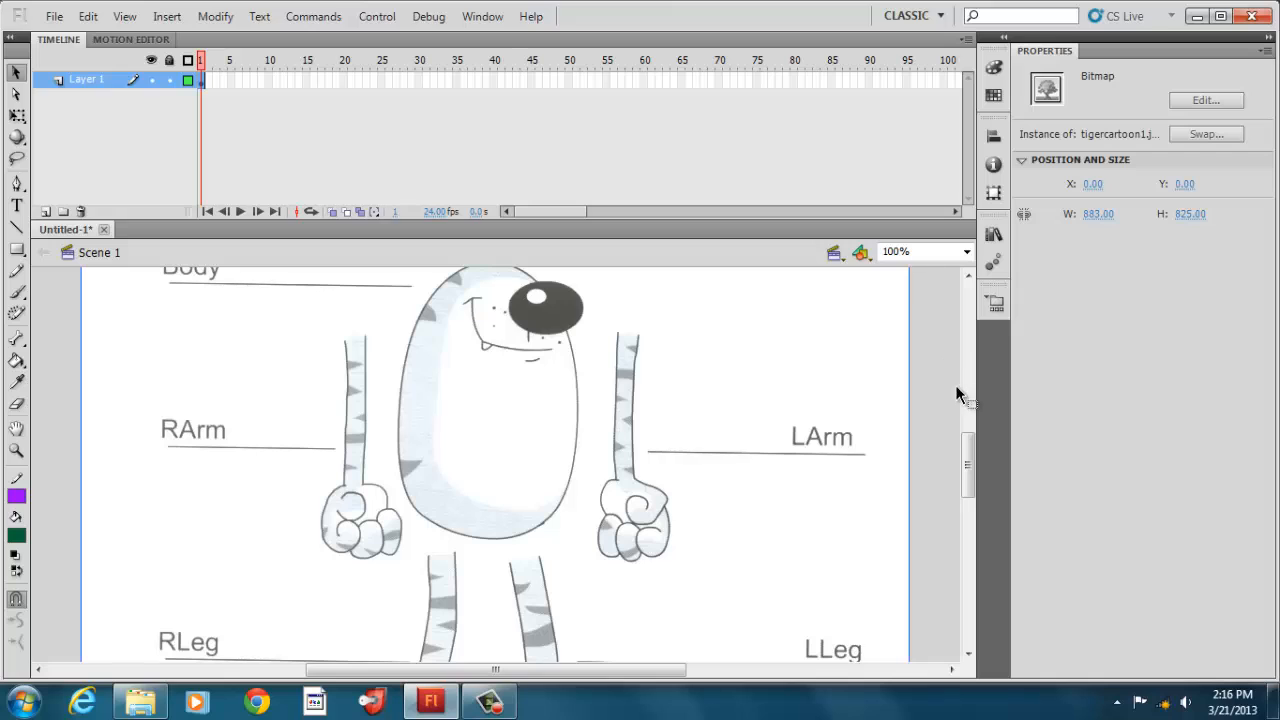
{"action": "scroll", "coordinate": [972, 457], "scroll_direction": "up", "scroll_amount": 3}
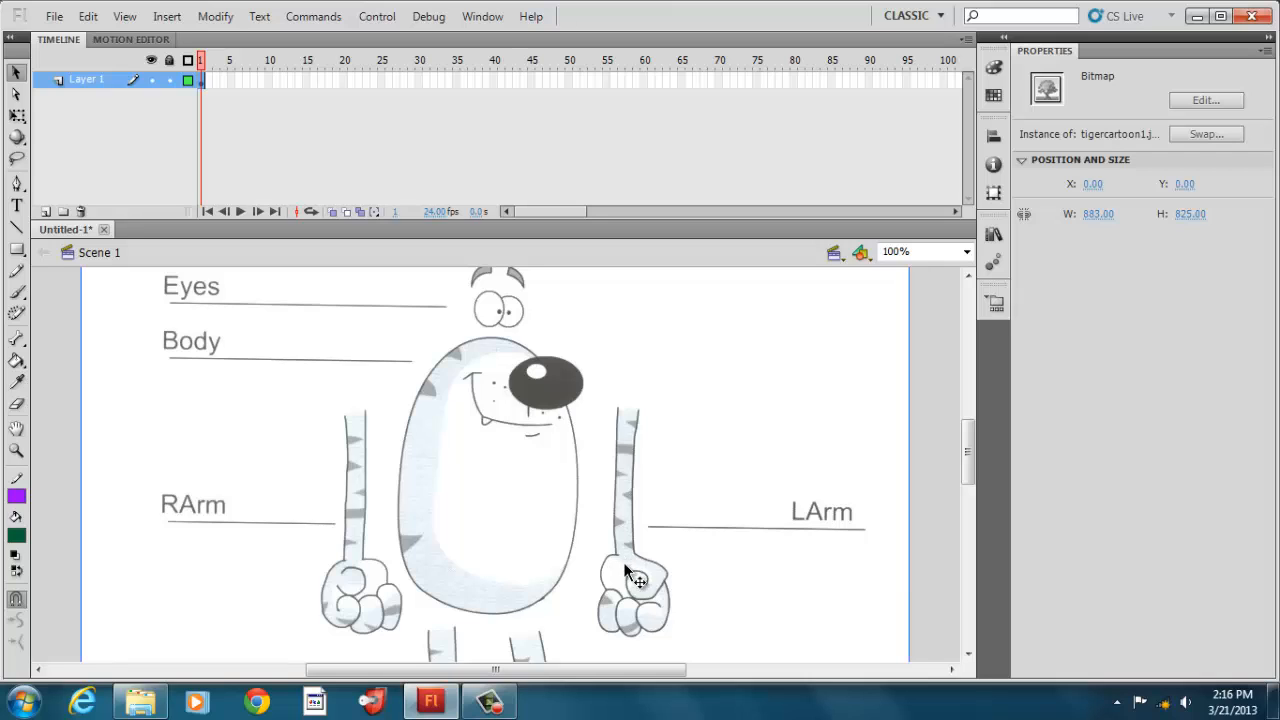
Add a new layer above the image layer and name it body
{"action": "left_click", "coordinate": [45, 212]}
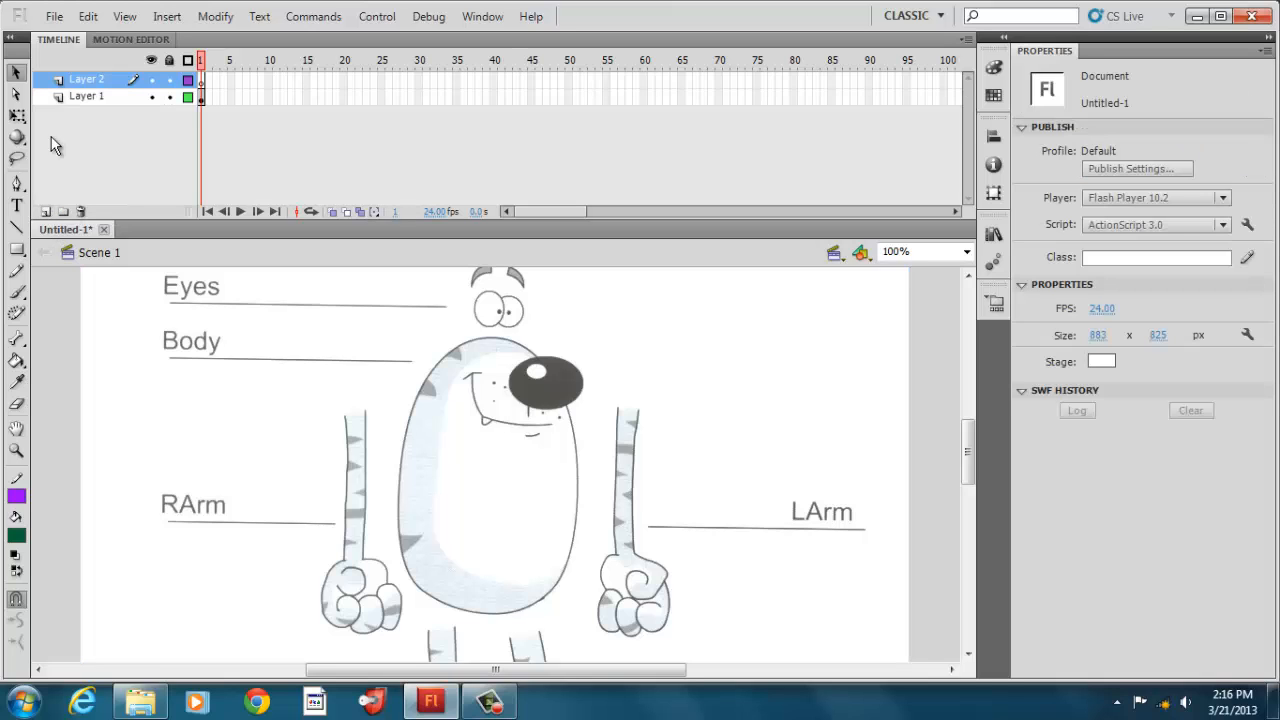
{"action": "left_click", "coordinate": [82, 86]}
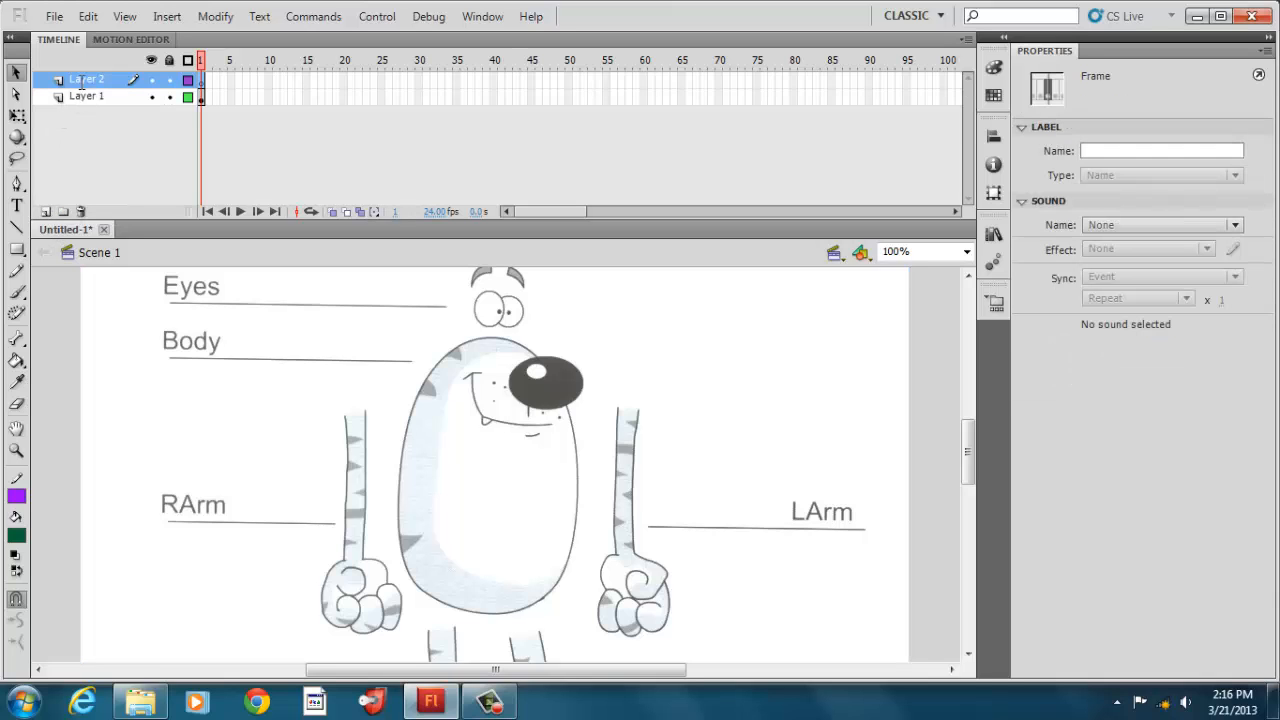
{"action": "double_click", "coordinate": [82, 84]}
{"action": "type", "text": "body"}
Rename Layer 1 as image and add a new layer named eyes above the body layer
{"action": "double_click", "coordinate": [84, 97]}
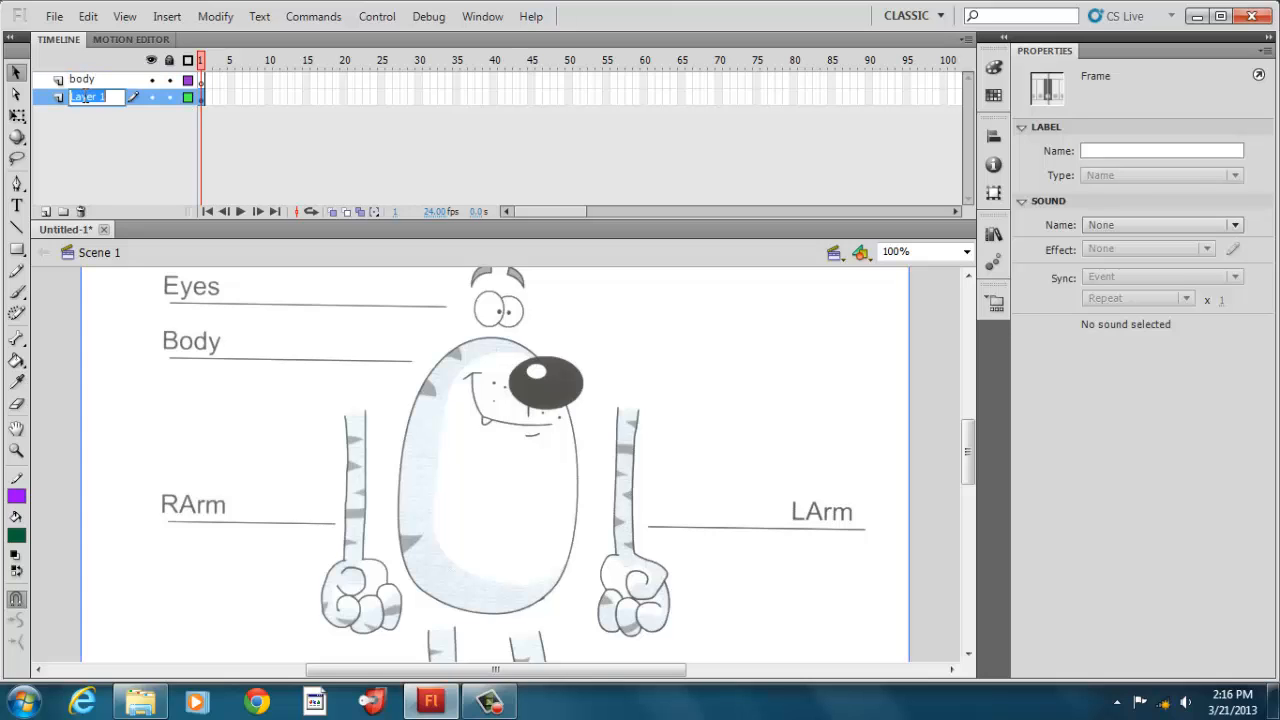
{"action": "type", "text": "image"}
{"action": "left_click", "coordinate": [107, 76]}
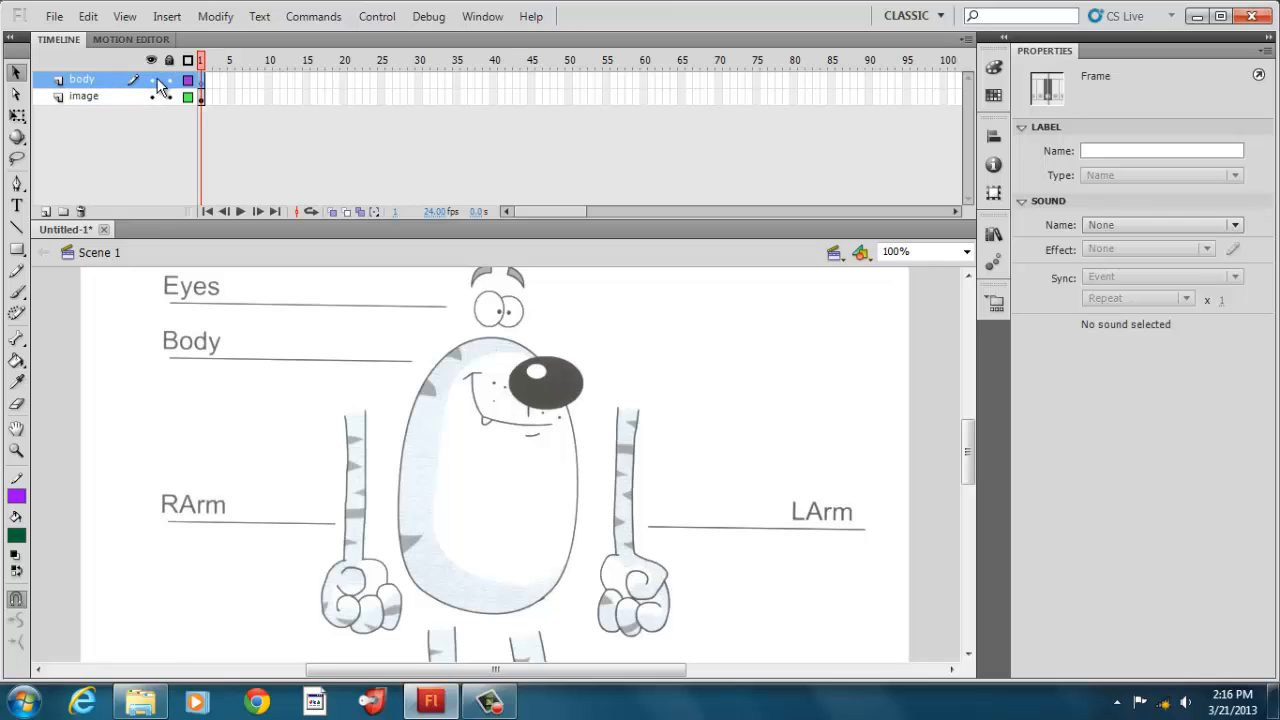
{"action": "left_click", "coordinate": [45, 211]}
{"action": "double_click", "coordinate": [87, 79]}
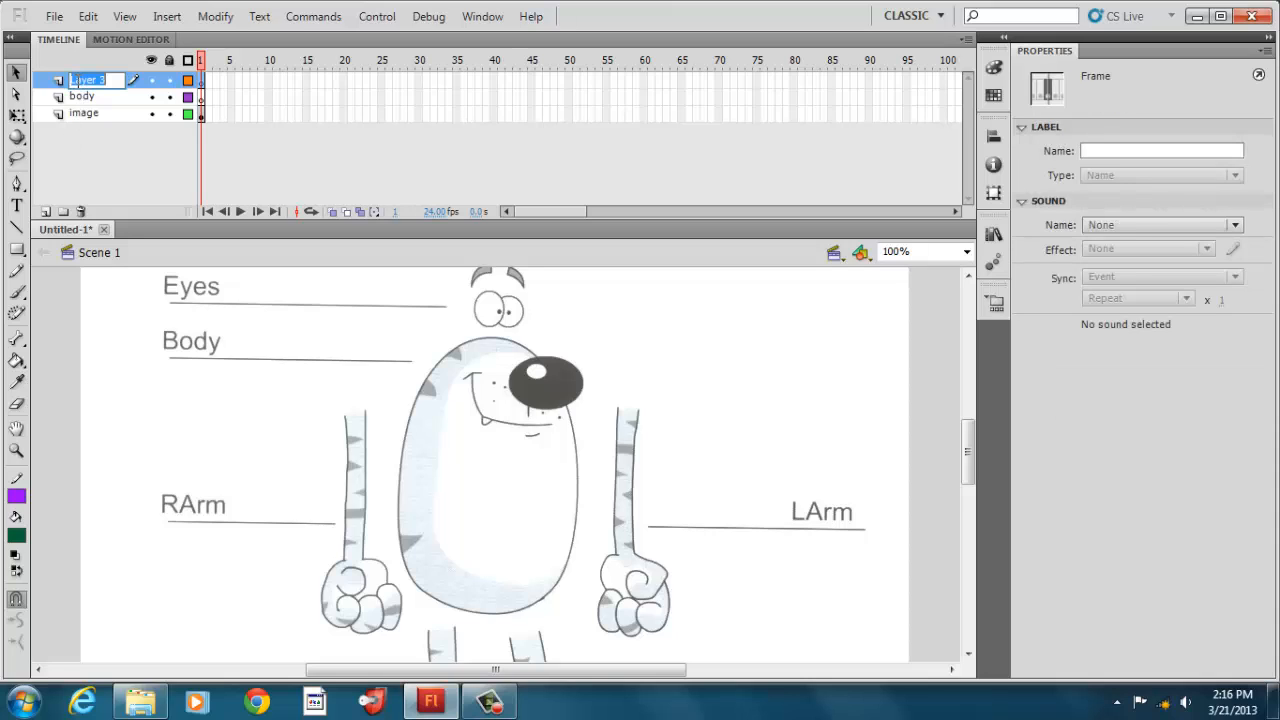
{"action": "type", "text": "eyes"}
Add four more layers above eyes and name the lower two RArm and LArm
{"action": "left_click", "coordinate": [46, 211]}
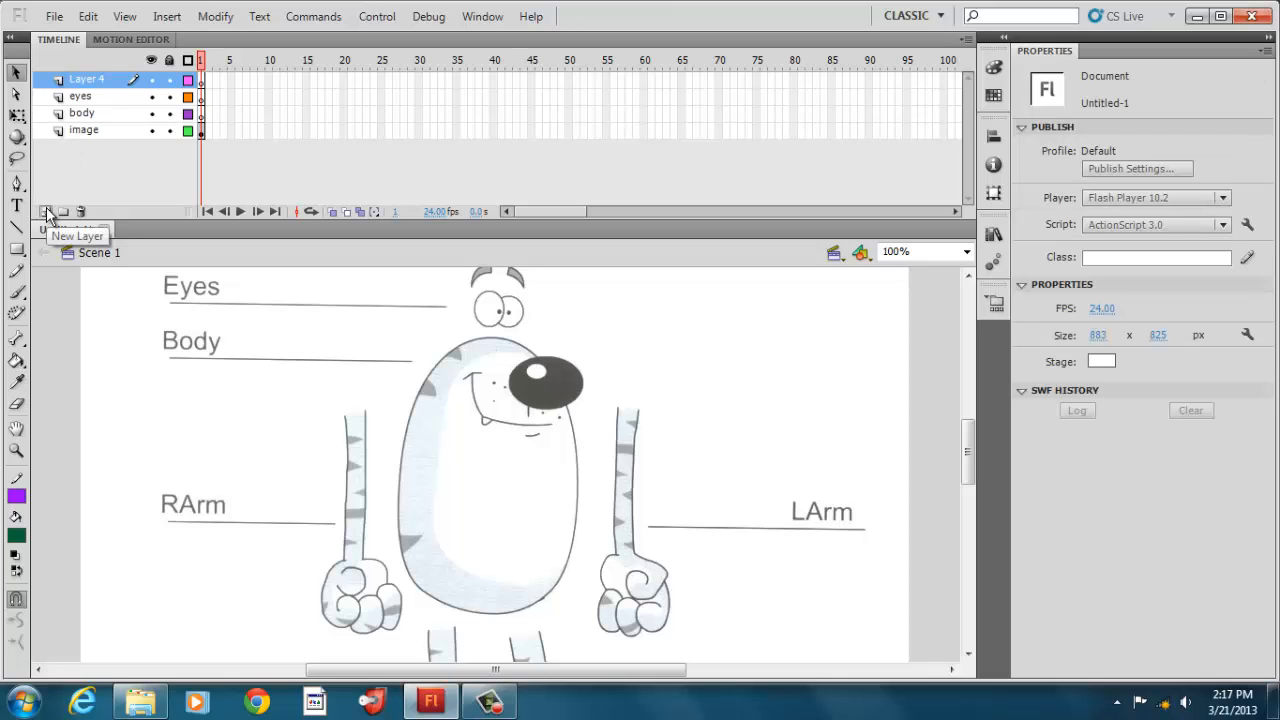
{"action": "left_click", "coordinate": [46, 211]}
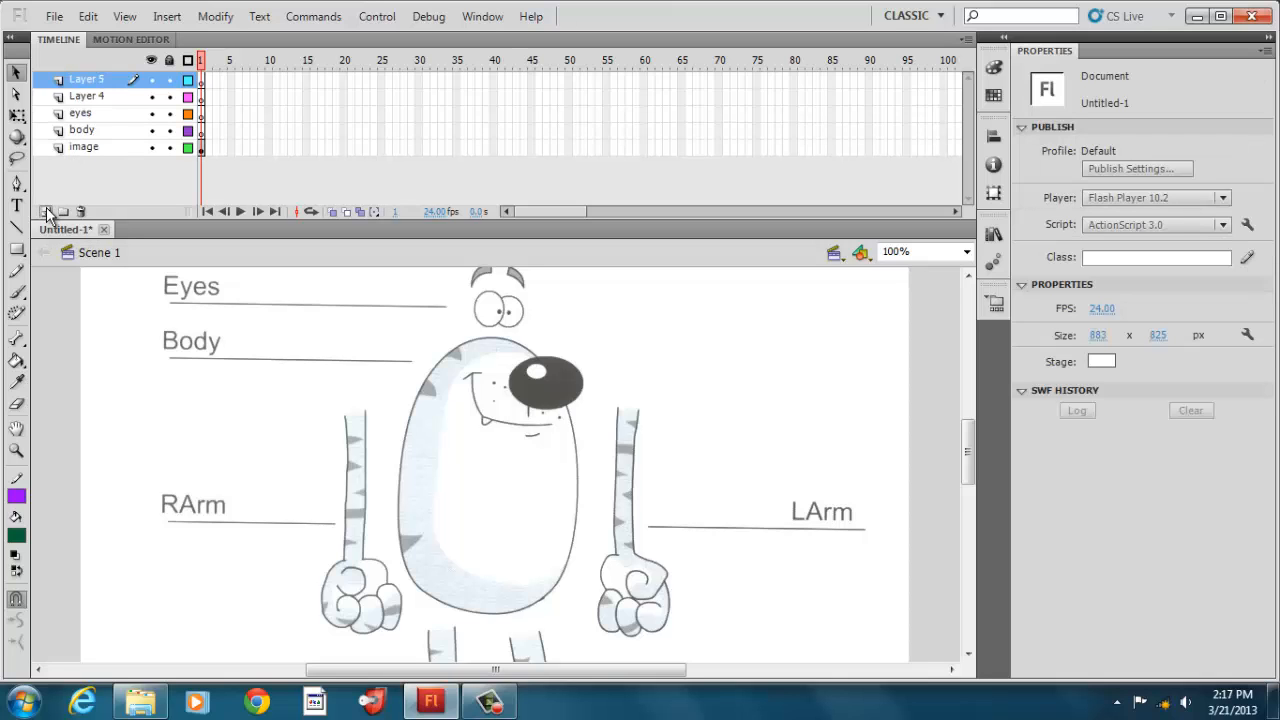
{"action": "left_click", "coordinate": [46, 209]}
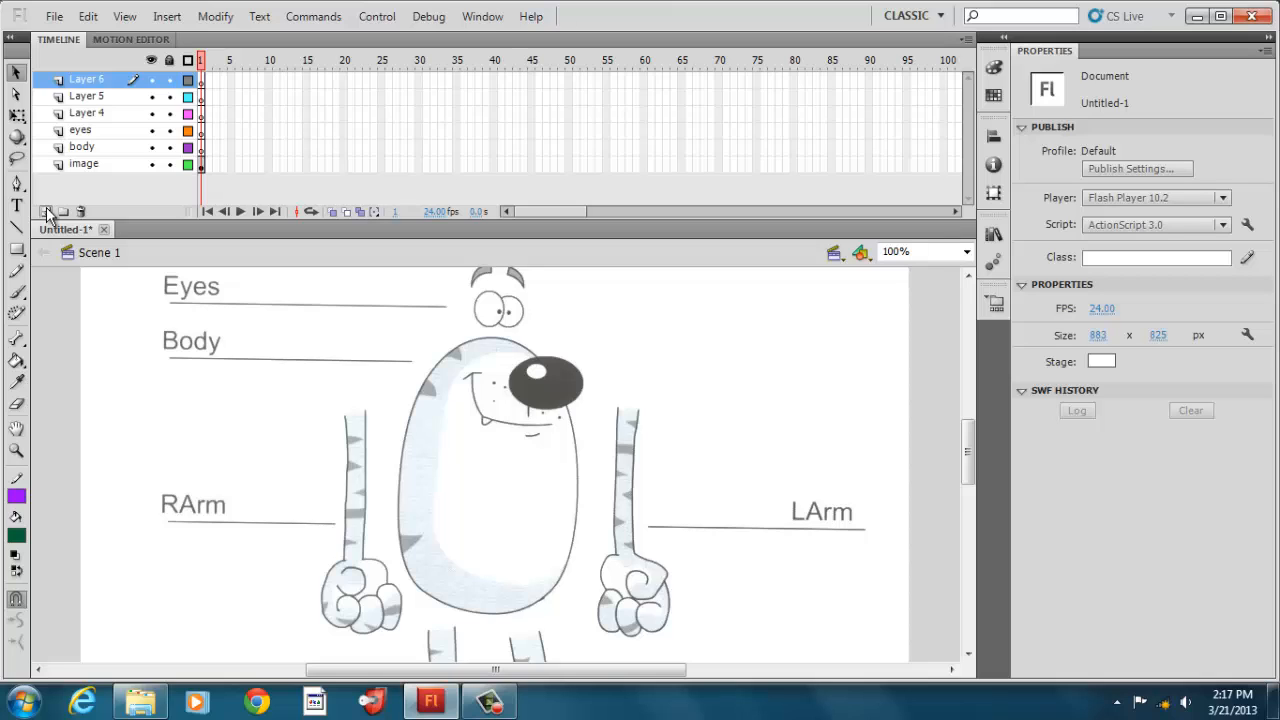
{"action": "left_click", "coordinate": [46, 209]}
{"action": "double_click", "coordinate": [96, 131]}
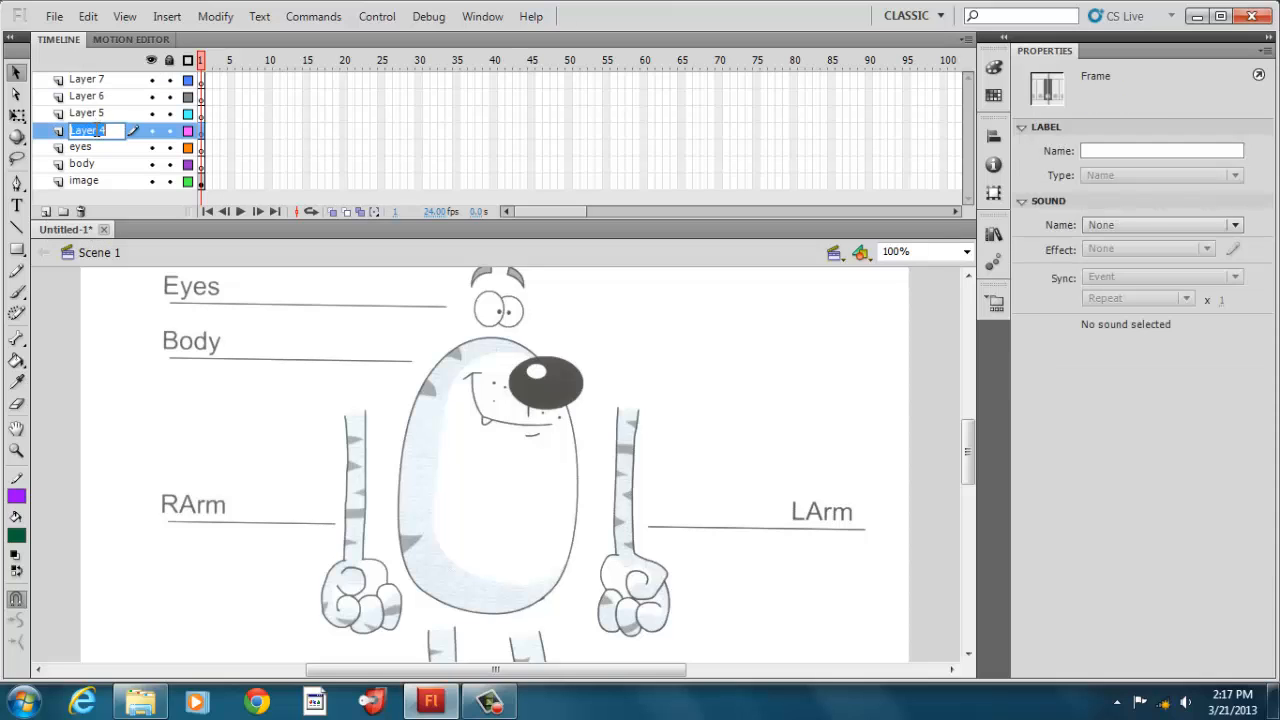
{"action": "type", "text": "RArm"}
{"action": "double_click", "coordinate": [95, 112]}
{"action": "type", "text": "L"}
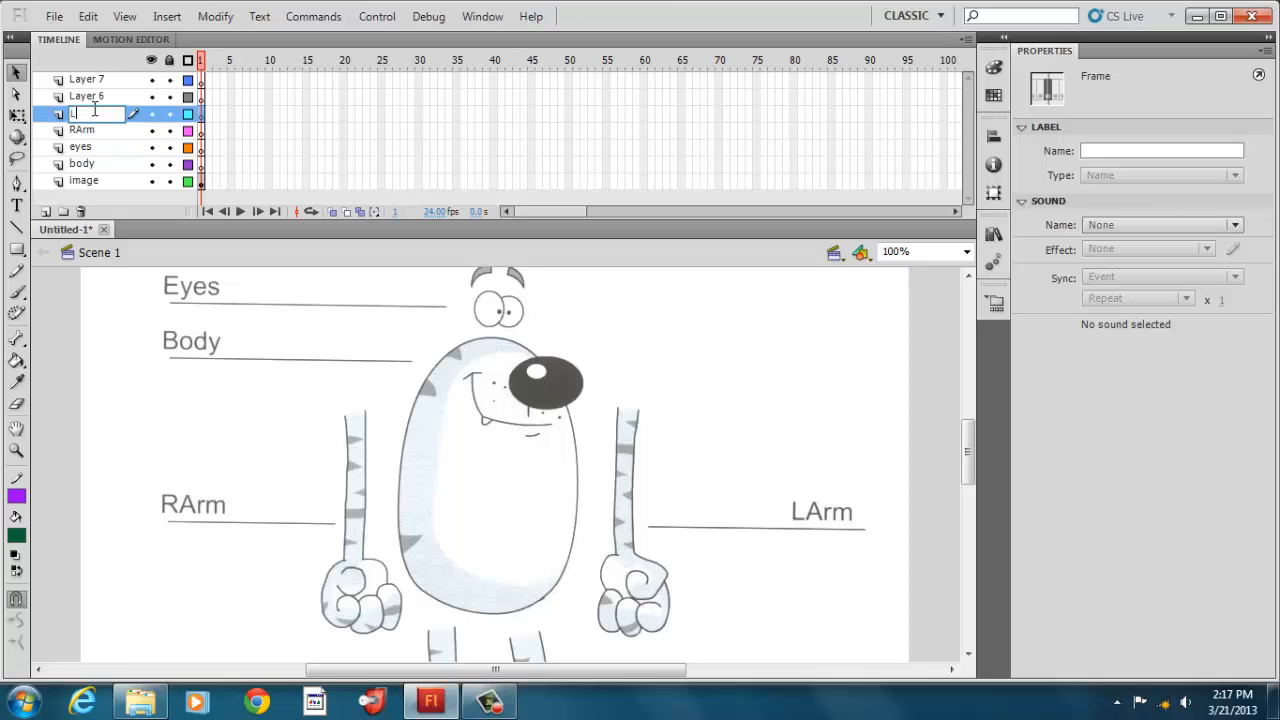
{"action": "type", "text": "Arm"}
Name the two remaining unnamed layers RLeg and LLeg, with LLeg uppermost
{"action": "double_click", "coordinate": [120, 96]}
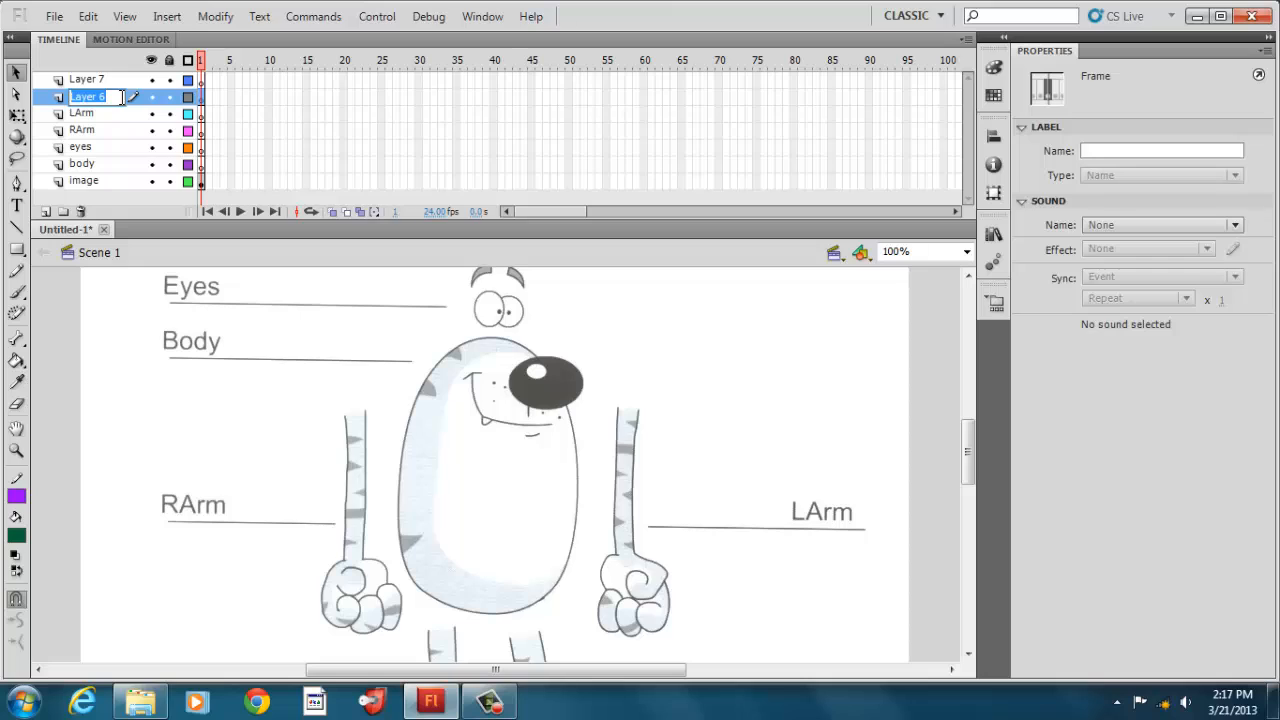
{"action": "type", "text": "RLeg"}
{"action": "double_click", "coordinate": [115, 79]}
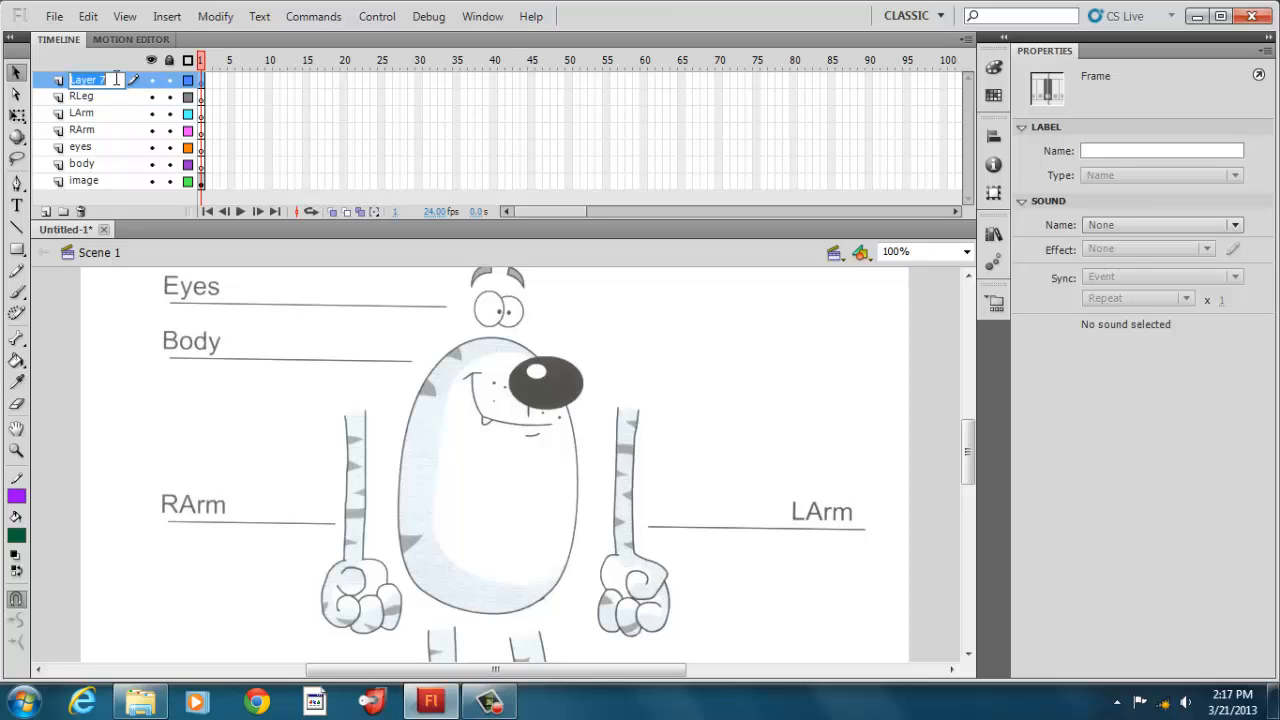
{"action": "type", "text": "LLeg"}
{"action": "left_click", "coordinate": [247, 151]}
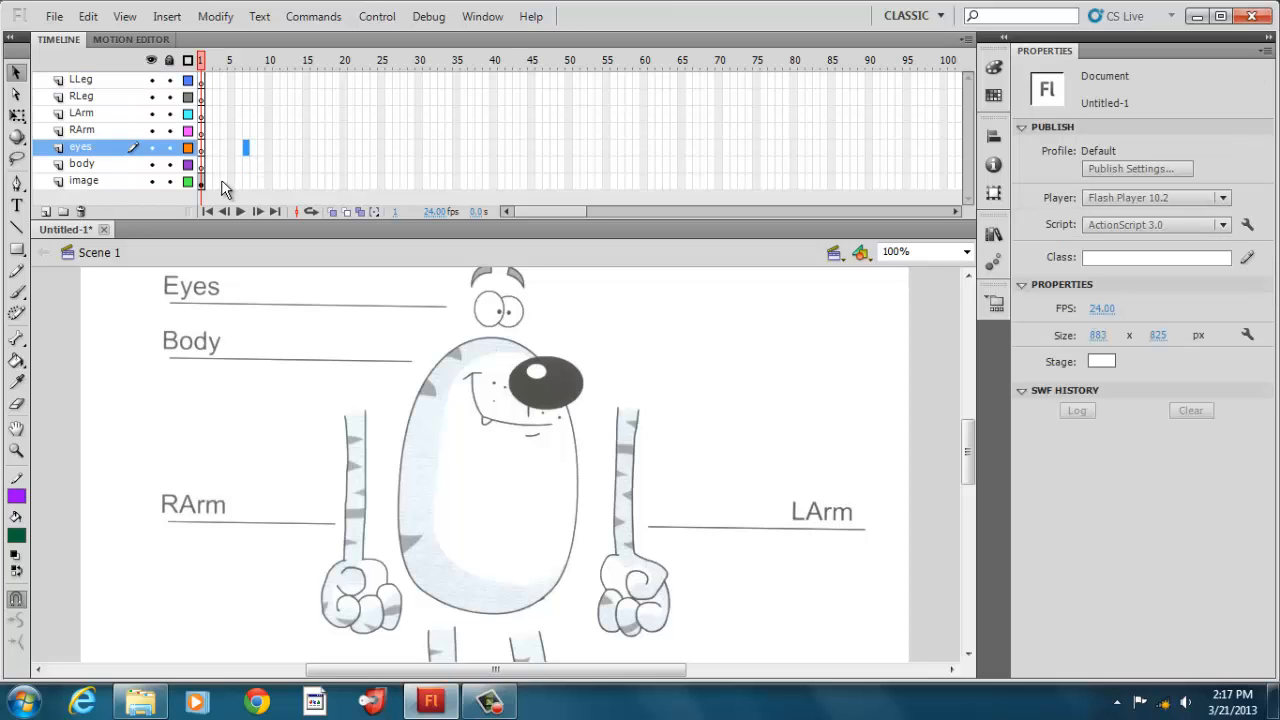
Lock the image layer so the tiger bitmap cannot be selected or moved
{"action": "left_click", "coordinate": [170, 182]}
{"action": "left_click", "coordinate": [521, 607]}
{"action": "mouse_move", "coordinate": [972, 459]}
{"action": "left_mouse_down"}
{"action": "mouse_move", "coordinate": [973, 448]}
{"action": "mouse_move", "coordinate": [993, 463]}
{"action": "left_mouse_up"}
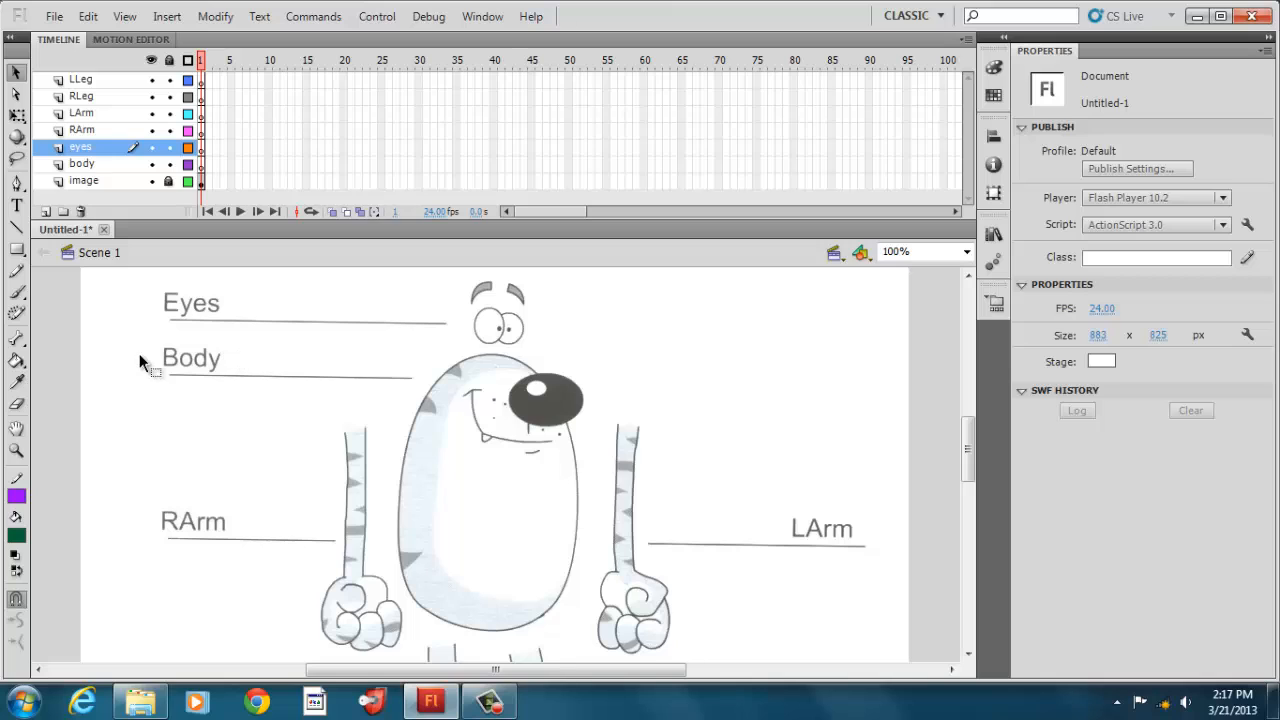
Draw an upright oval about 207 x 299 px over the tiger's body on the eyes layer
{"action": "left_click", "coordinate": [20, 252]}
{"action": "left_click_drag", "start_coordinate": [22, 256], "coordinate": [69, 263]}
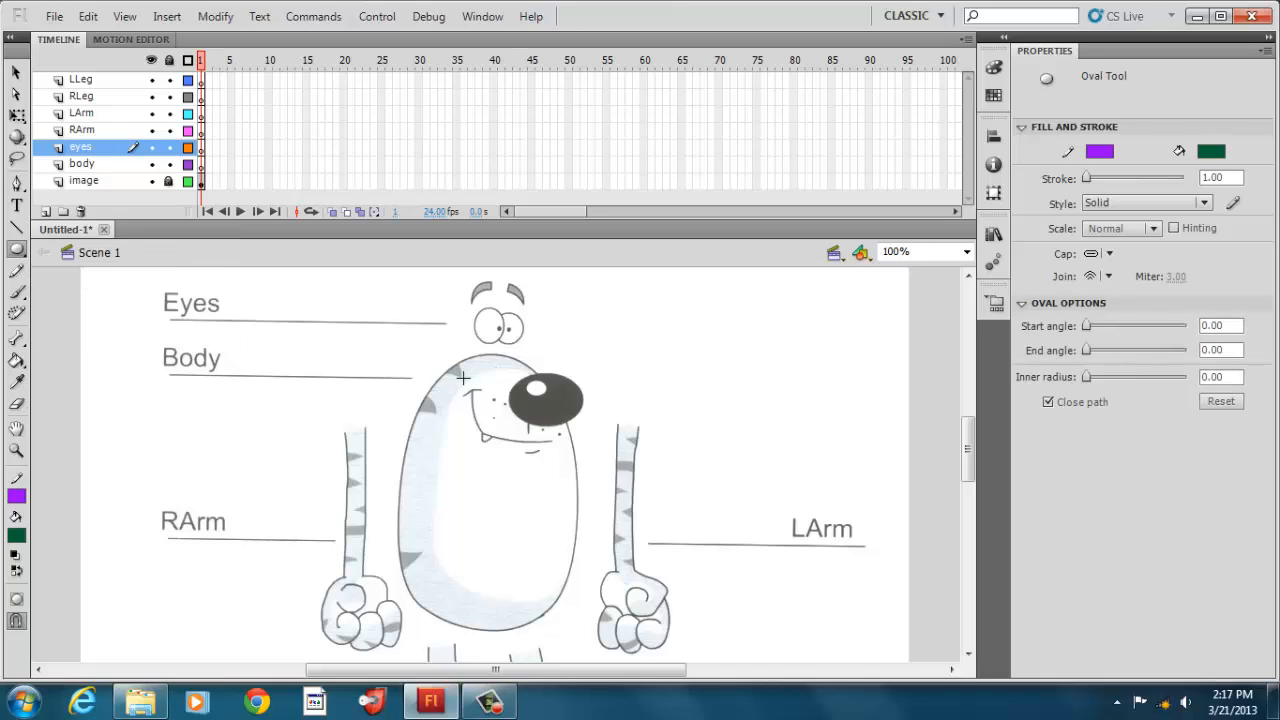
{"action": "mouse_move", "coordinate": [446, 363]}
{"action": "left_mouse_down"}
{"action": "mouse_move", "coordinate": [568, 570]}
{"action": "mouse_move", "coordinate": [639, 644]}
{"action": "left_mouse_up"}
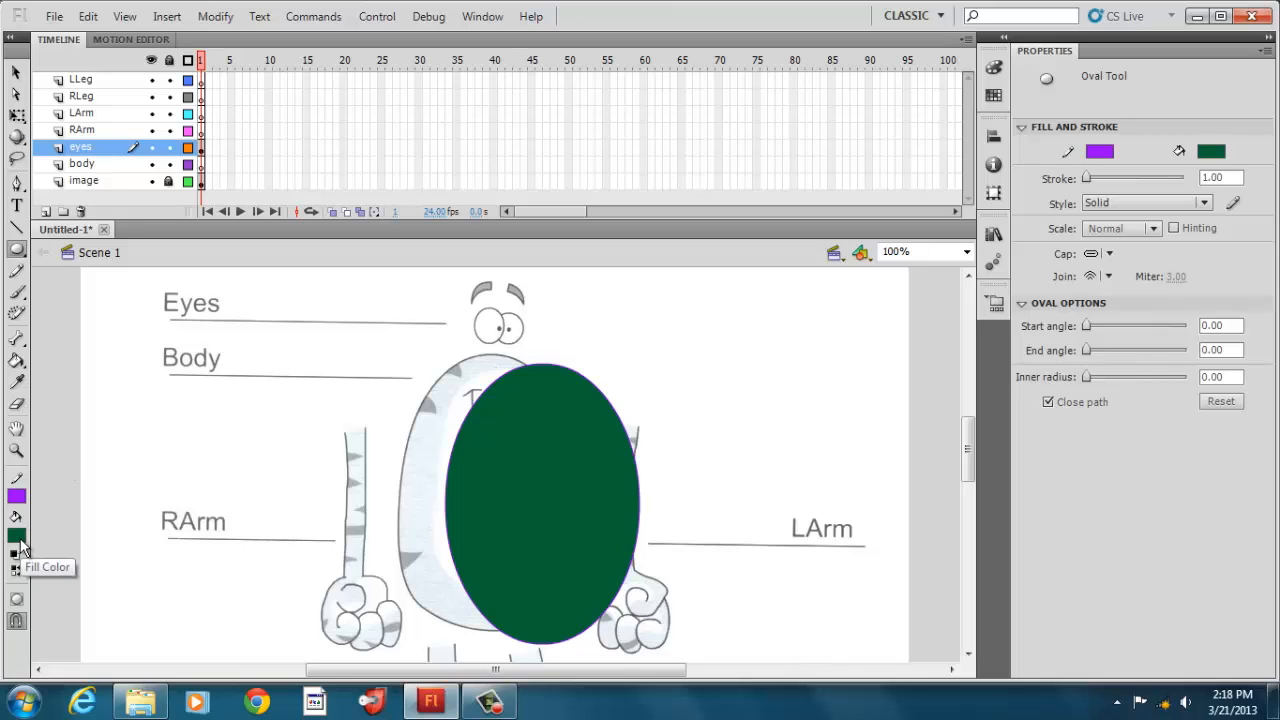
Recolour the oval's fill with the Paint Bucket, trying red-orange #FF3300 first and settling on a lighter orange
{"action": "left_click", "coordinate": [17, 362]}
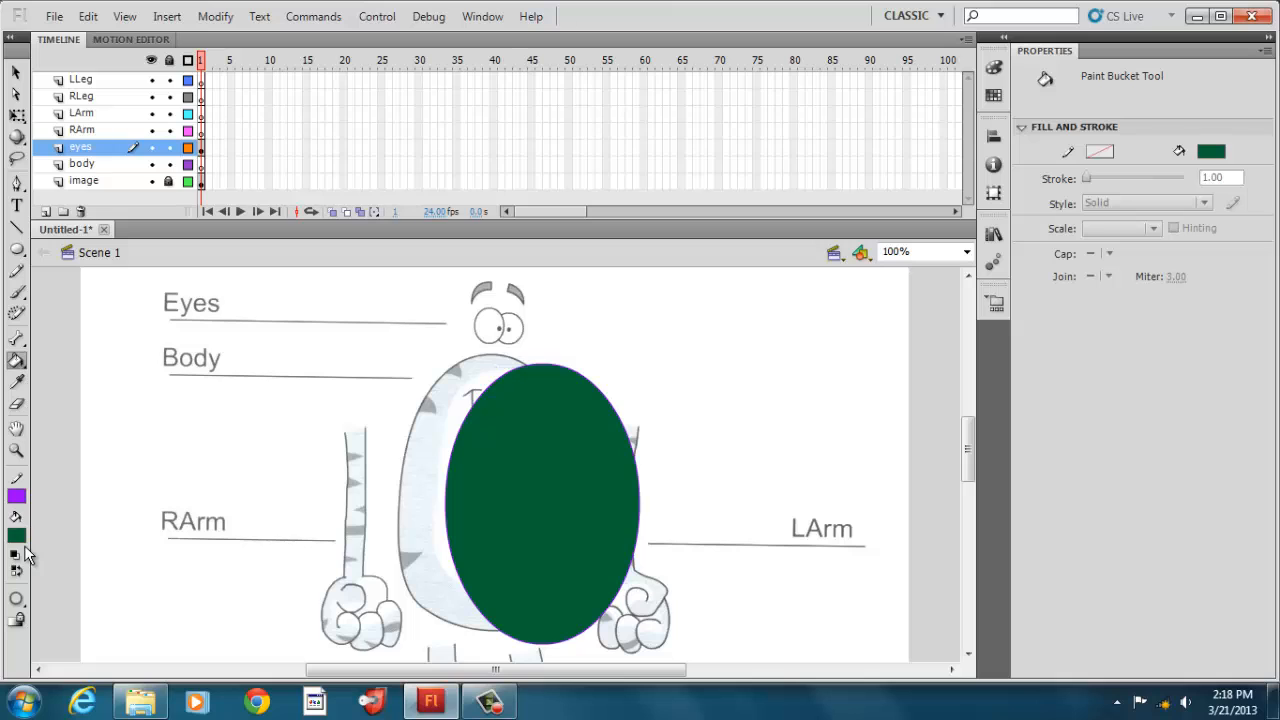
{"action": "left_click", "coordinate": [16, 536]}
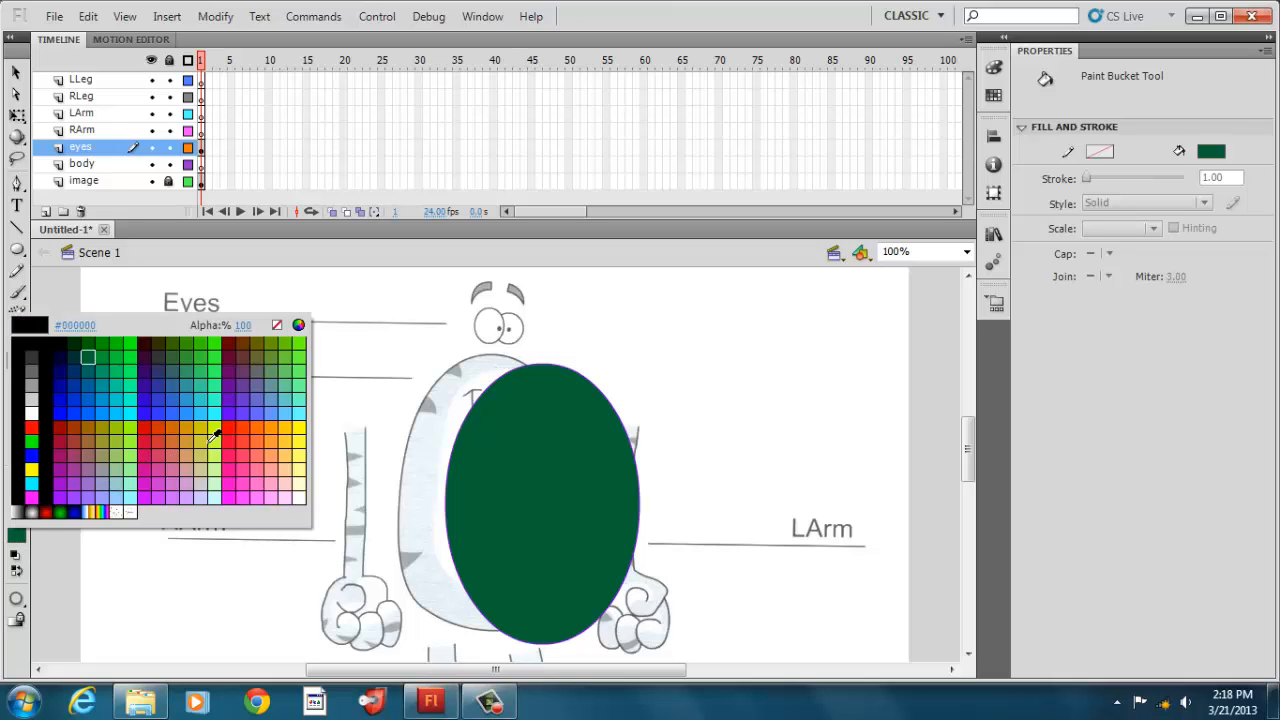
{"action": "left_click", "coordinate": [237, 425]}
{"action": "left_click", "coordinate": [464, 447]}
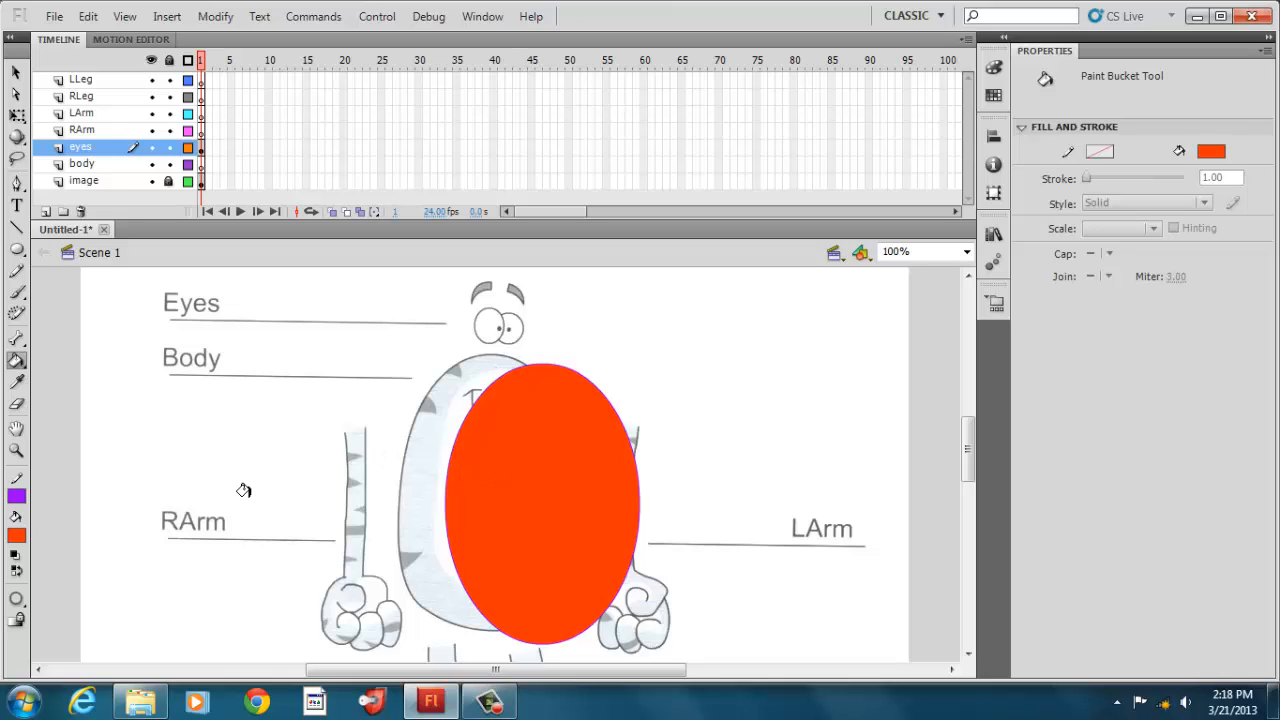
{"action": "left_click", "coordinate": [20, 536]}
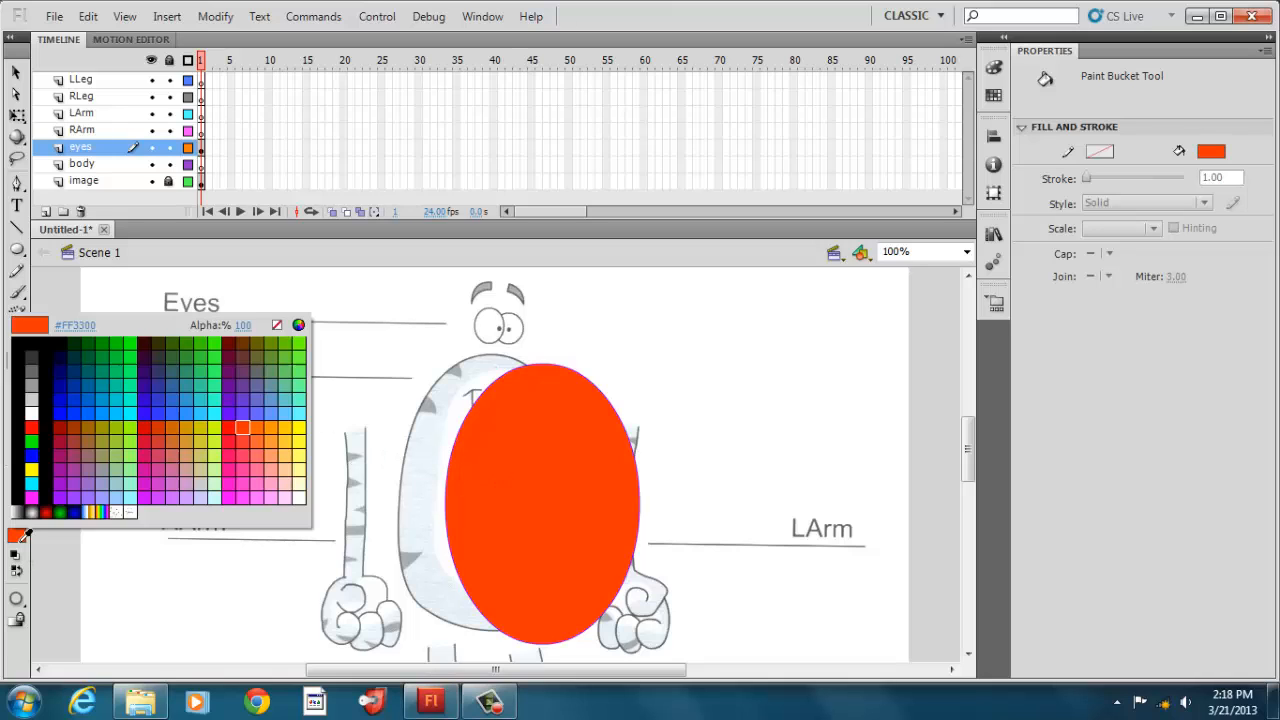
{"action": "left_click", "coordinate": [244, 429]}
{"action": "left_click", "coordinate": [495, 480]}
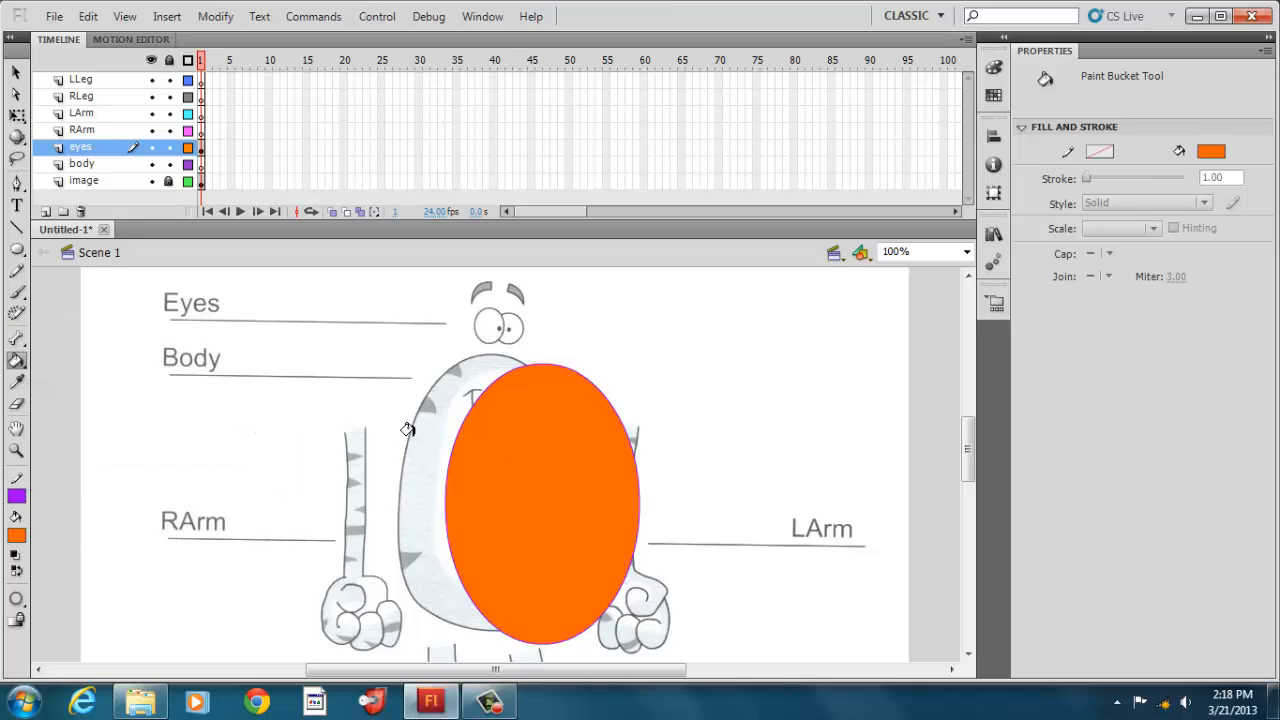
Change the oval's outline to black with the Ink Bottle
{"action": "left_click", "coordinate": [20, 497]}
{"action": "left_click", "coordinate": [44, 452]}
{"action": "left_click_drag", "start_coordinate": [20, 362], "coordinate": [59, 379]}
{"action": "left_click", "coordinate": [468, 470]}
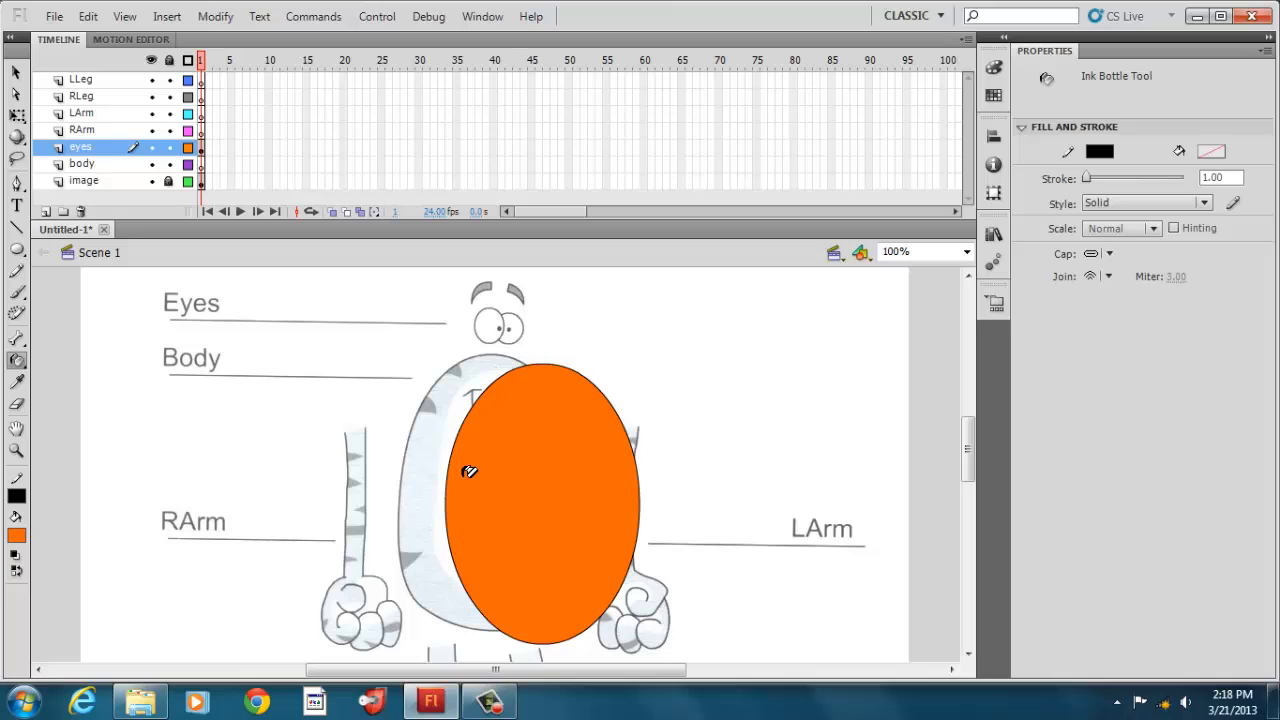
Set the stroke thickness to 2 and apply it to the oval's outline
{"action": "left_click_drag", "start_coordinate": [1089, 176], "coordinate": [1090, 178]}
{"action": "left_click", "coordinate": [1235, 177]}
{"action": "key", "text": "BackSpace"}
{"action": "key", "text": "BackSpace"}
{"action": "key", "text": "BackSpace"}
{"action": "key", "text": "BackSpace"}
{"action": "type", "text": "2"}
{"action": "left_click", "coordinate": [597, 452]}
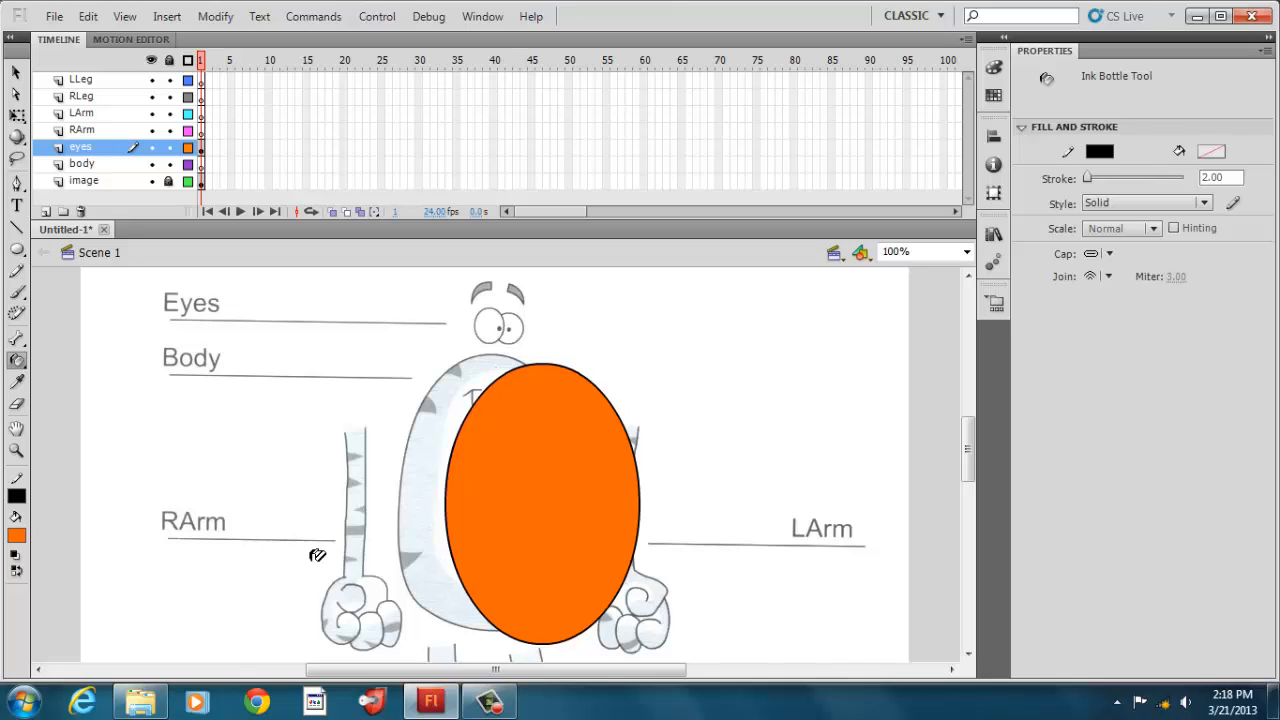
Move the oval together with its outline aside to reveal the drawing, and place it over the tiger's body
{"action": "left_click", "coordinate": [16, 76]}
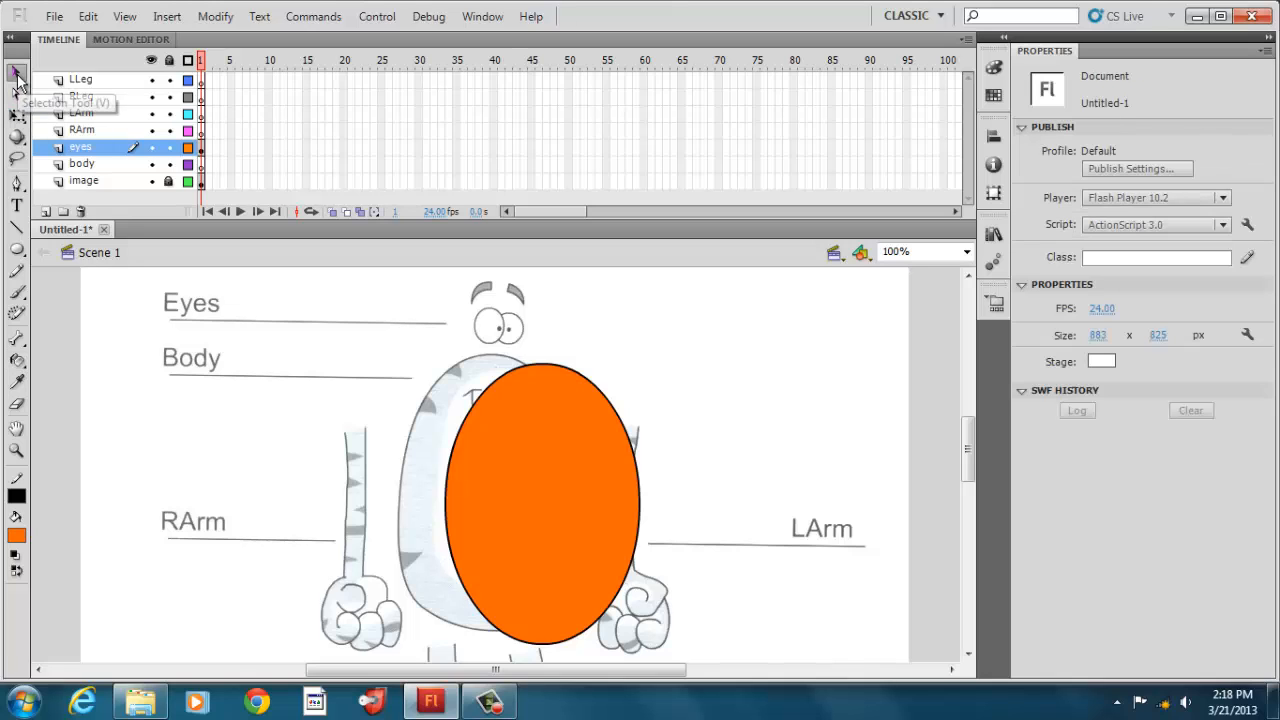
{"action": "double_click", "coordinate": [524, 513]}
{"action": "left_click_drag", "start_coordinate": [524, 513], "coordinate": [690, 511]}
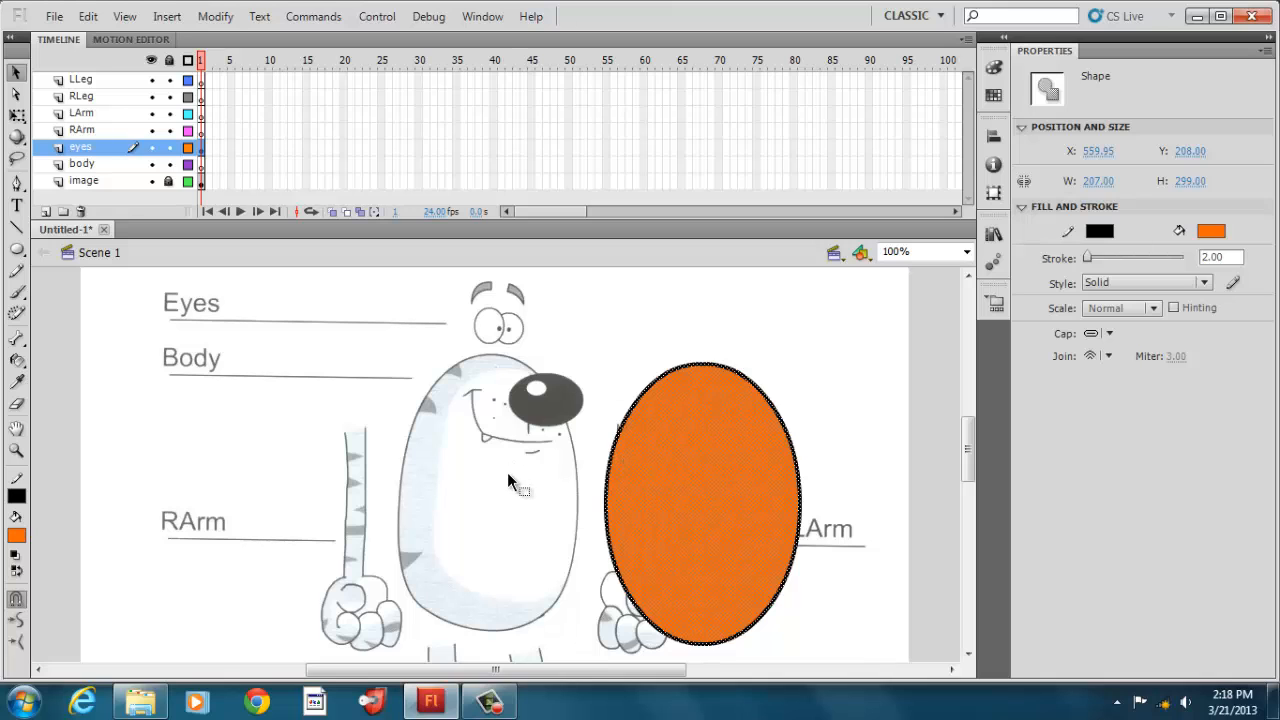
{"action": "left_click_drag", "start_coordinate": [676, 530], "coordinate": [467, 525]}
{"action": "left_click", "coordinate": [510, 648]}
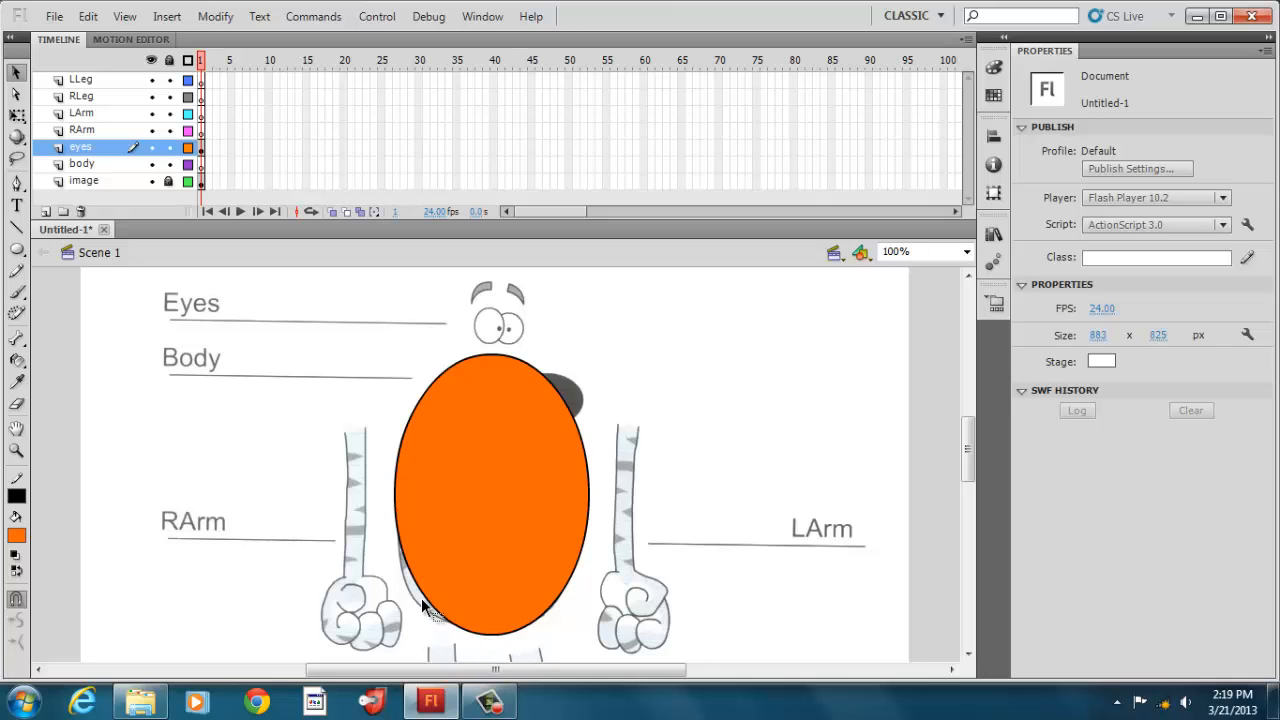
Reshape the oval to follow the tiger's body by bending its lower-left, bottom and top edges and nudging it down 12 px
{"action": "left_click_drag", "start_coordinate": [424, 597], "coordinate": [418, 600]}
{"action": "left_click_drag", "start_coordinate": [478, 638], "coordinate": [478, 620]}
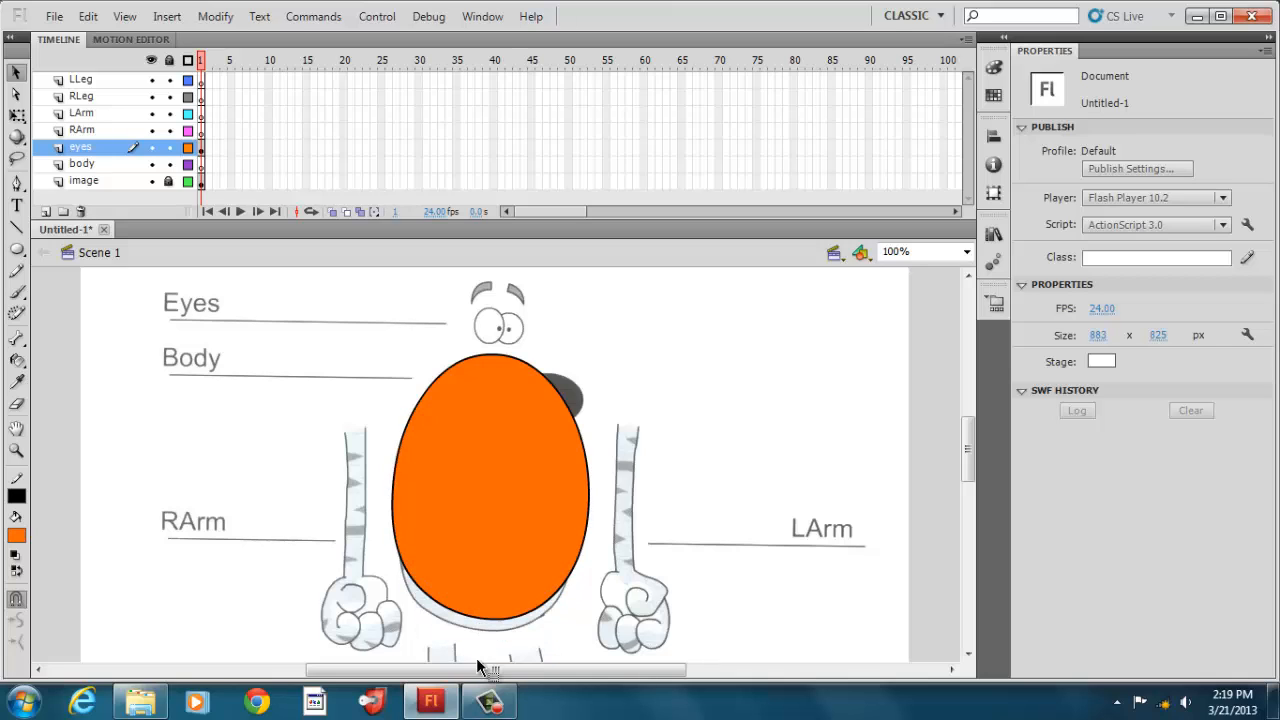
{"action": "double_click", "coordinate": [489, 600]}
{"action": "key", "text": "shift+Down"}
{"action": "key", "text": "Down"}
{"action": "key", "text": "Down"}
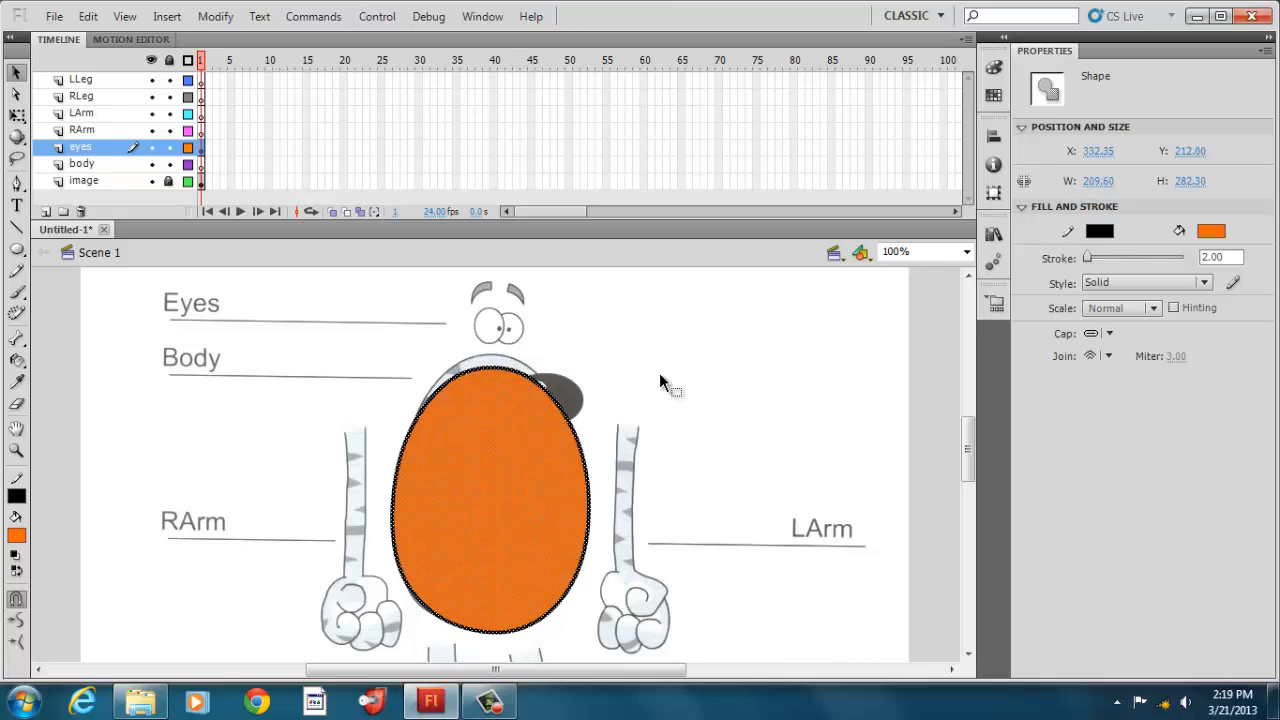
{"action": "left_click", "coordinate": [660, 375]}
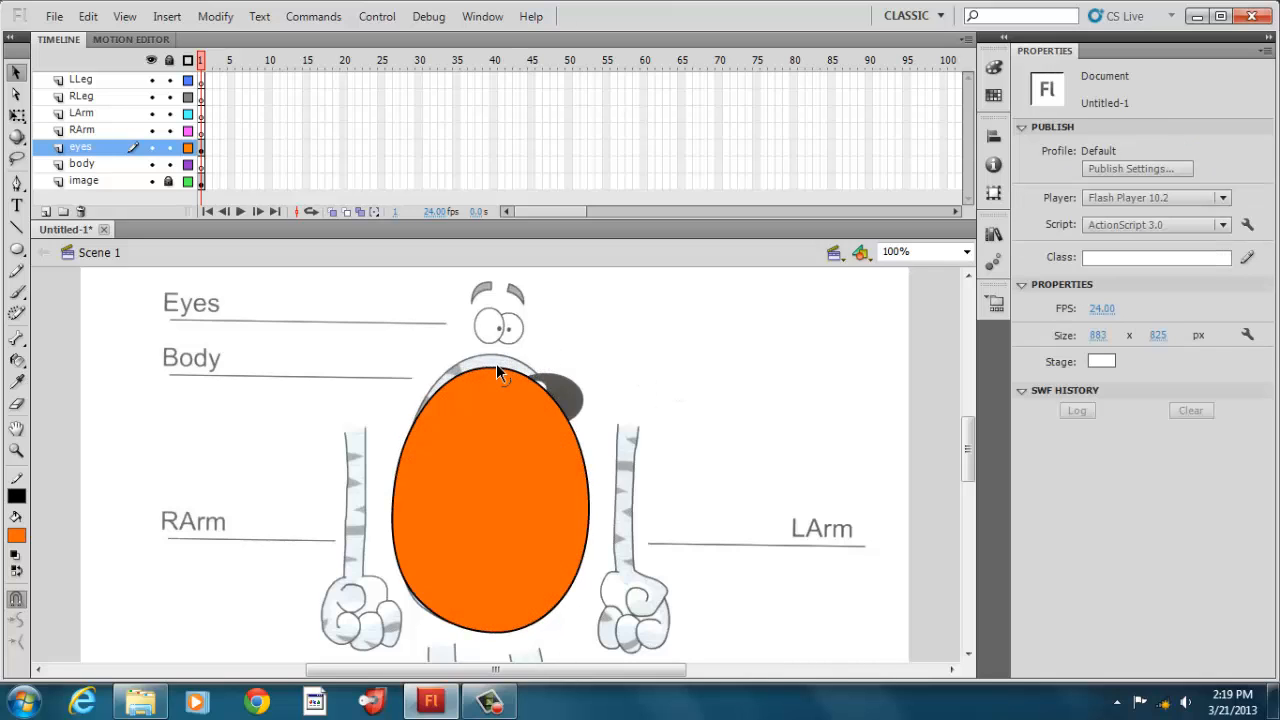
{"action": "left_click_drag", "start_coordinate": [496, 370], "coordinate": [492, 352]}
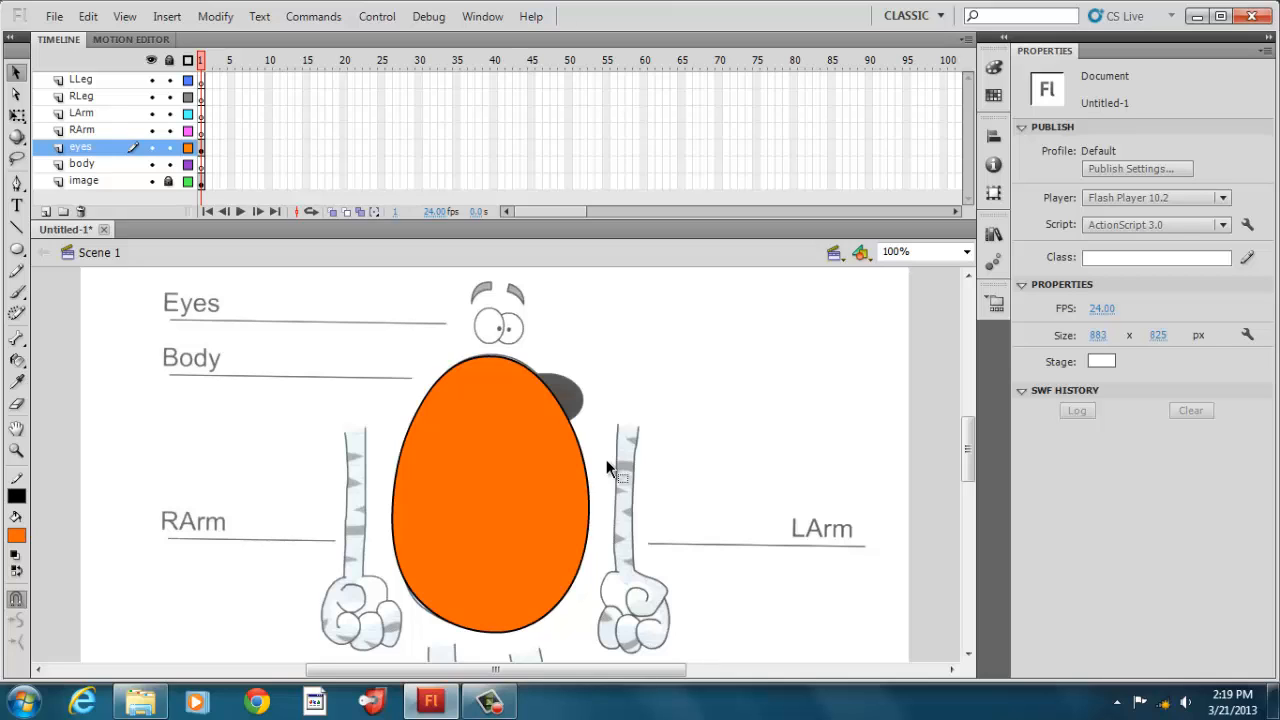
Select the orange shape with its outline and move it beside the tiger's body, to about X 571
{"action": "double_click", "coordinate": [551, 479]}
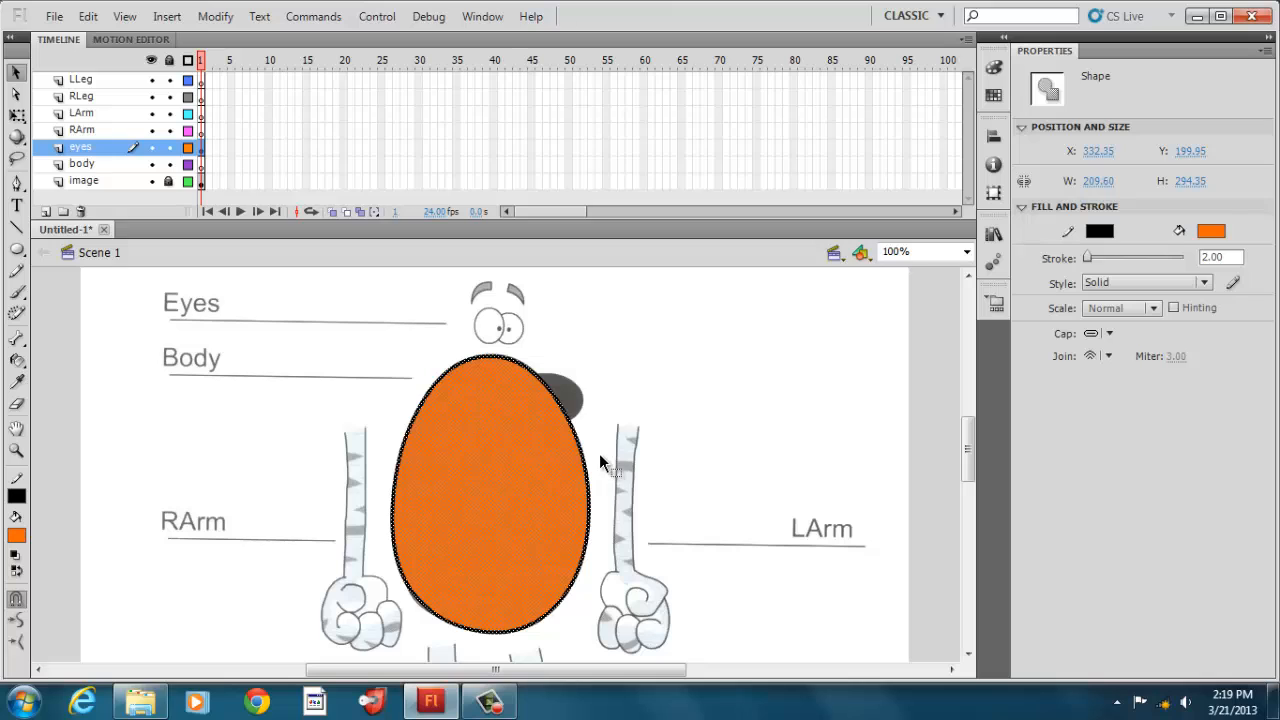
{"action": "left_click", "coordinate": [655, 408]}
{"action": "left_click", "coordinate": [531, 443]}
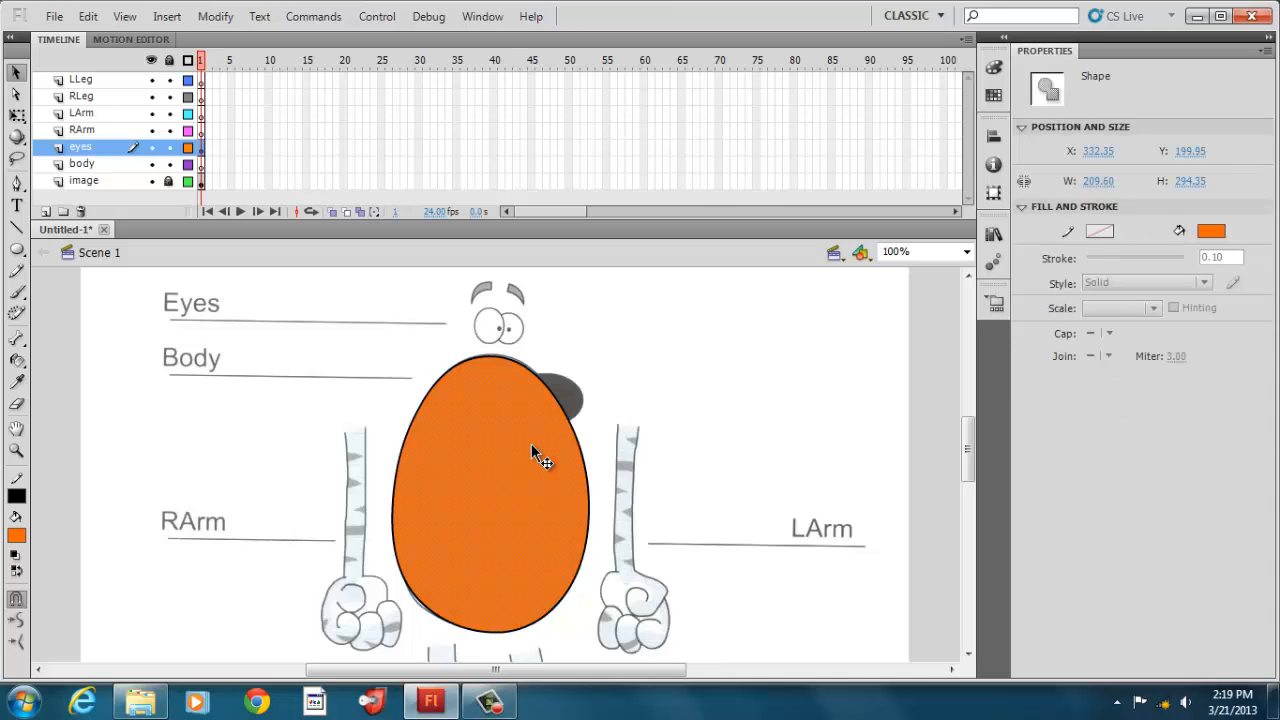
{"action": "double_click", "coordinate": [531, 446]}
{"action": "mouse_move", "coordinate": [531, 446]}
{"action": "left_mouse_down"}
{"action": "mouse_move", "coordinate": [751, 429]}
{"action": "mouse_move", "coordinate": [756, 441]}
{"action": "left_mouse_up"}
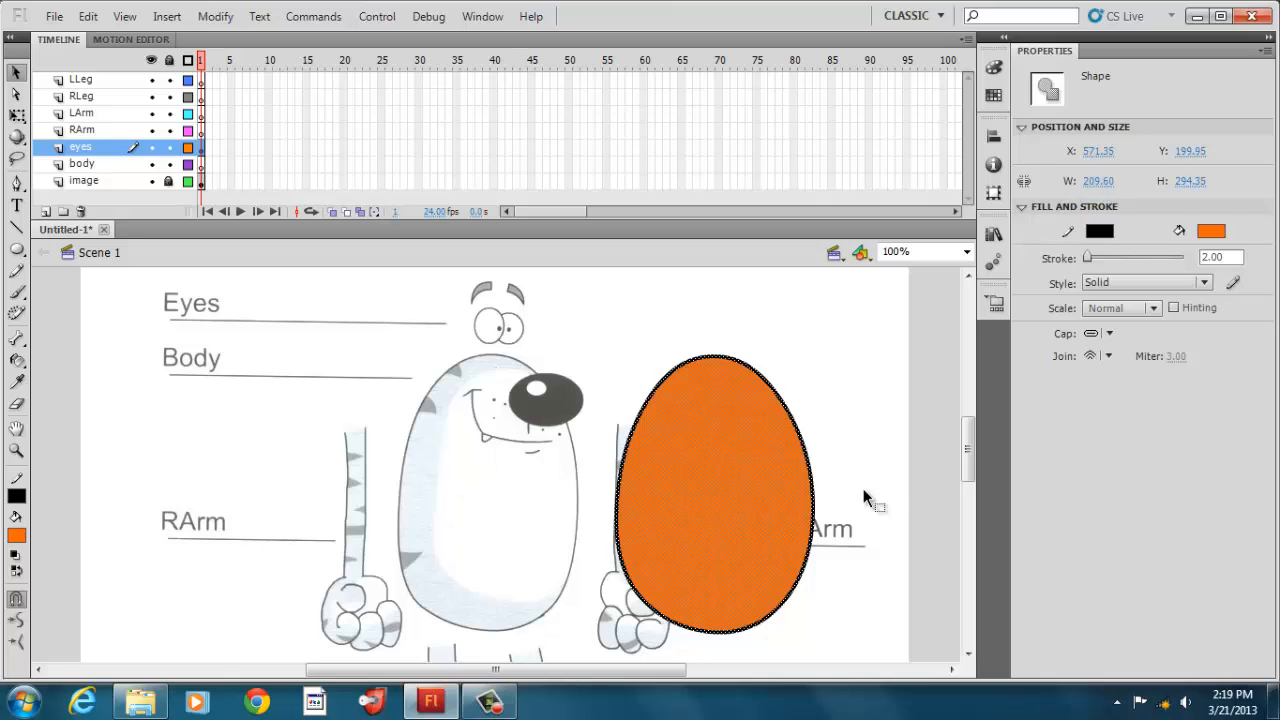
{"action": "left_click", "coordinate": [862, 453]}
Copy the orange body fill without its outline and paste the duplicate onto the stage
{"action": "left_click", "coordinate": [746, 478]}
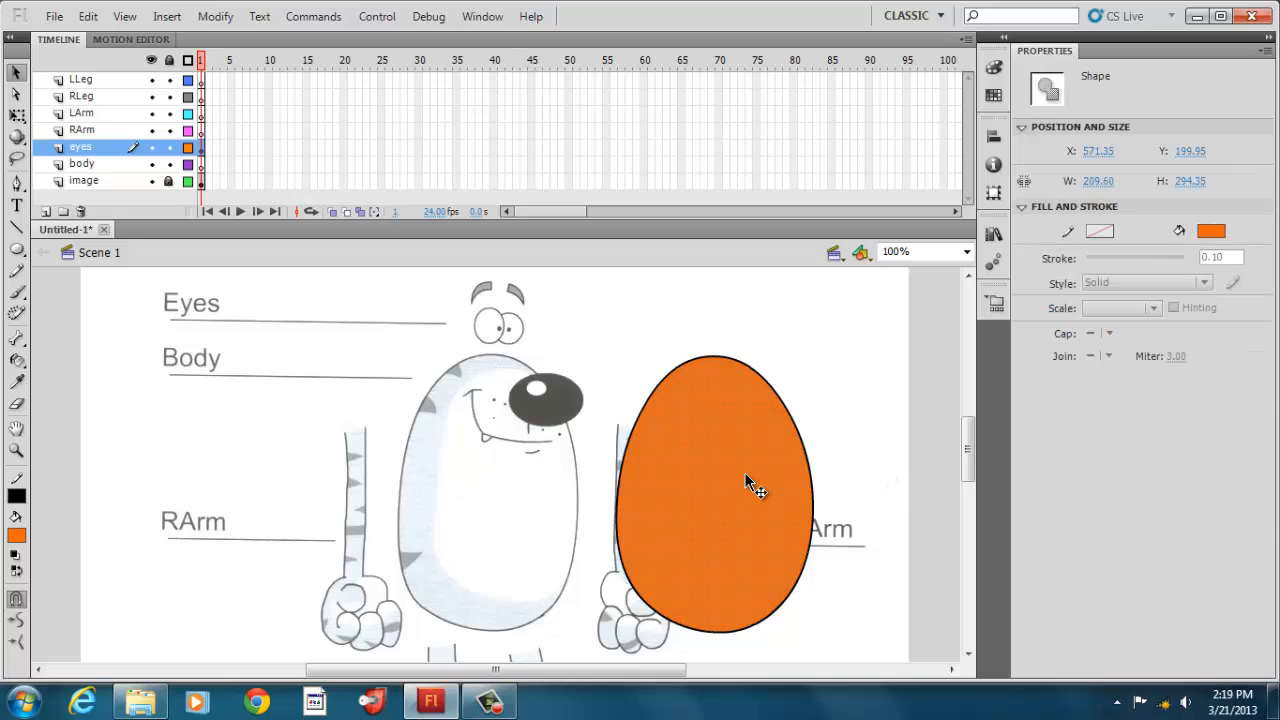
{"action": "right_click", "coordinate": [745, 474]}
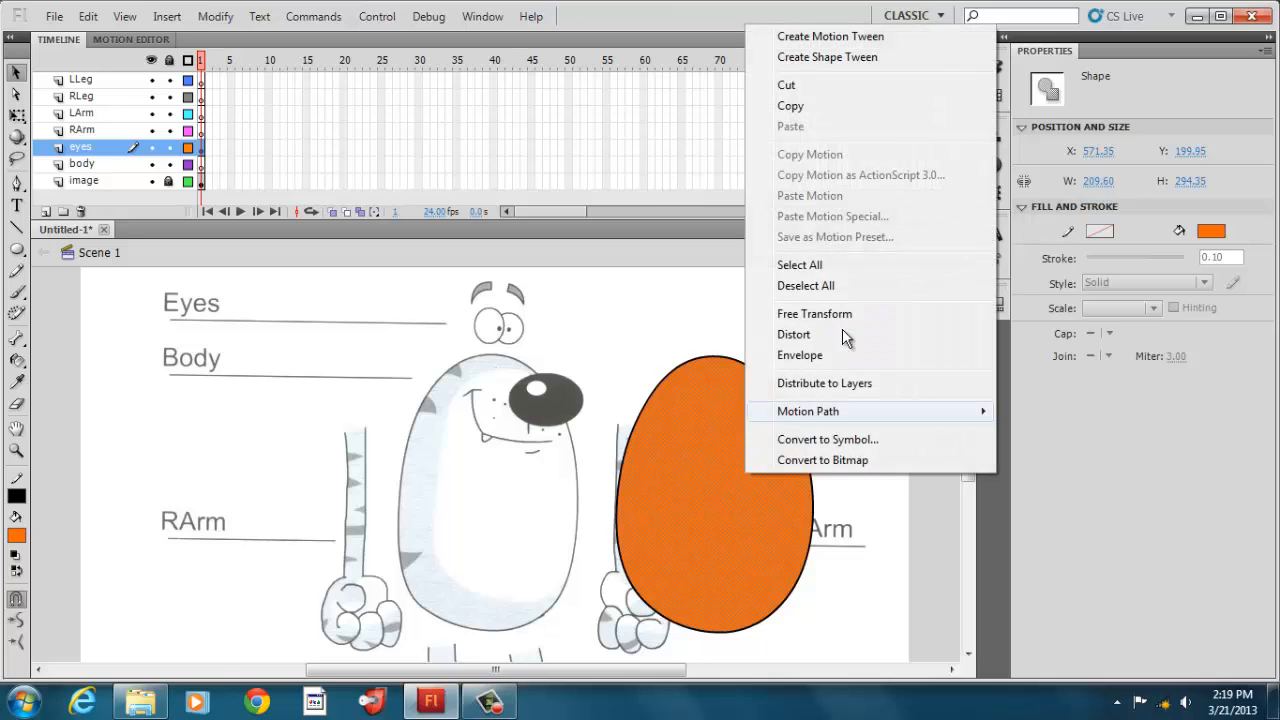
{"action": "left_click", "coordinate": [826, 110]}
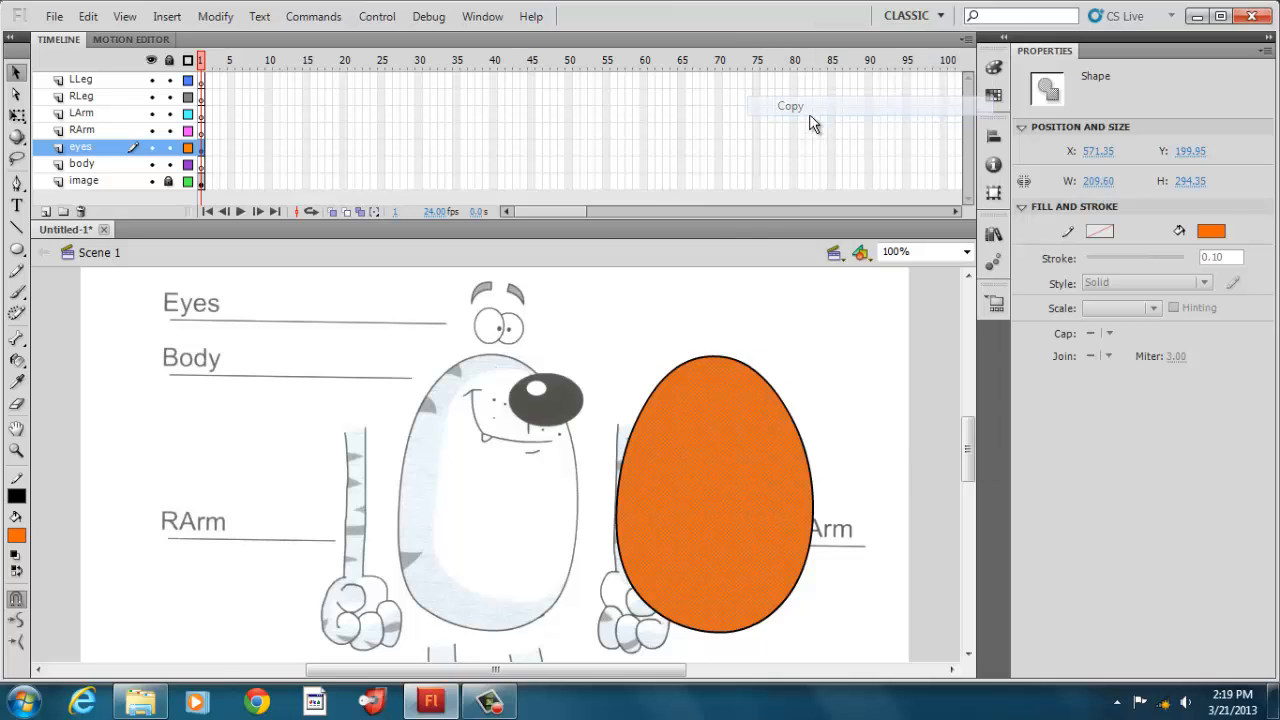
{"action": "right_click", "coordinate": [595, 316]}
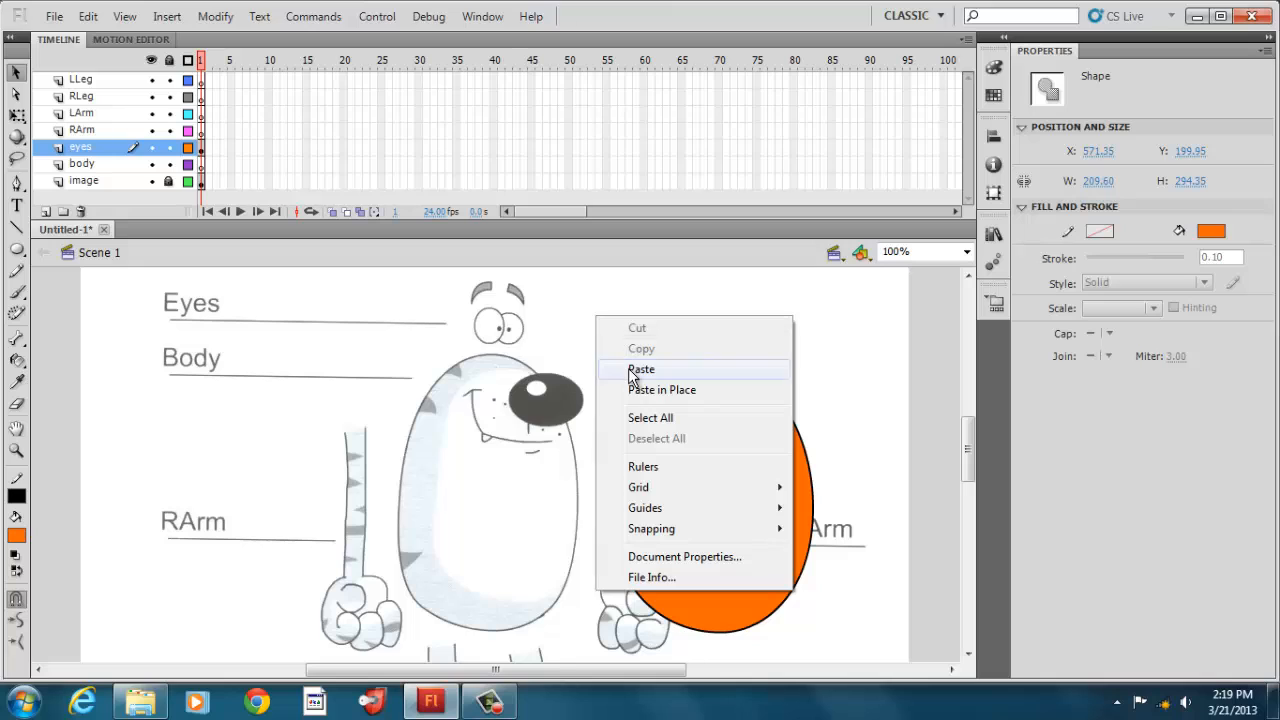
{"action": "left_click", "coordinate": [632, 368]}
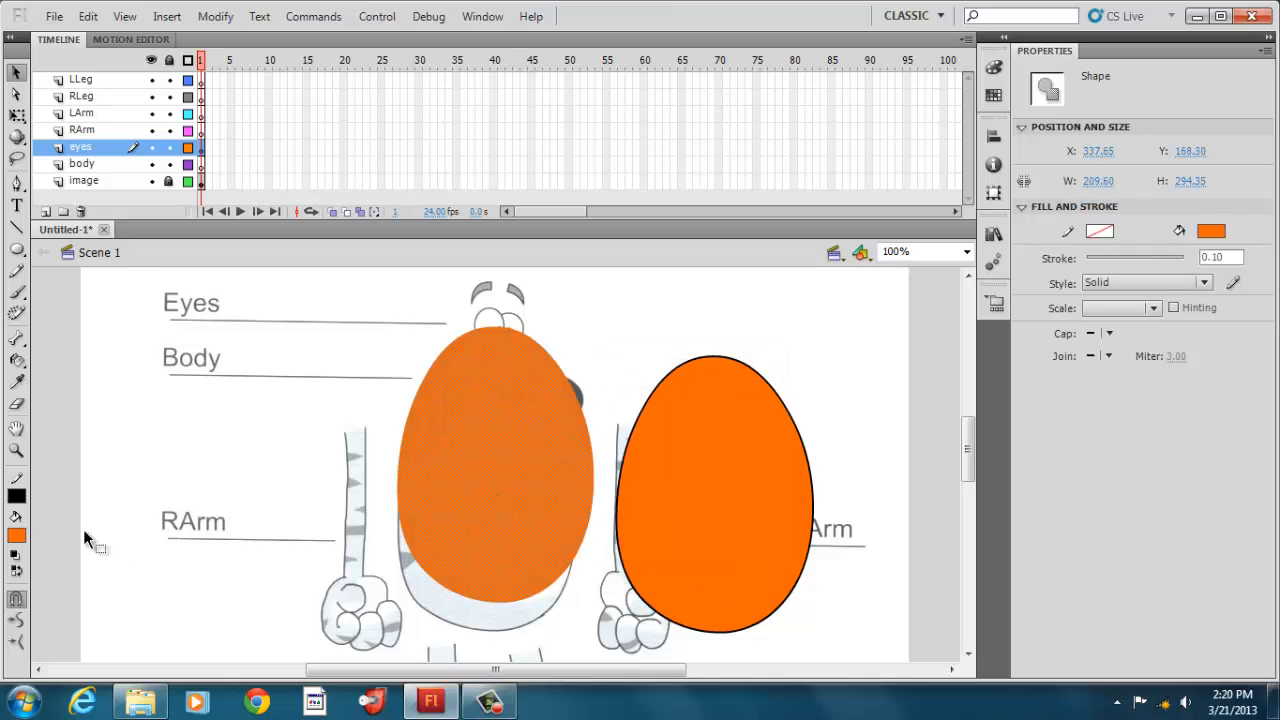
Recolor the pasted oval light yellow and scale it down to about 183 by 248 px
{"action": "left_click", "coordinate": [16, 535]}
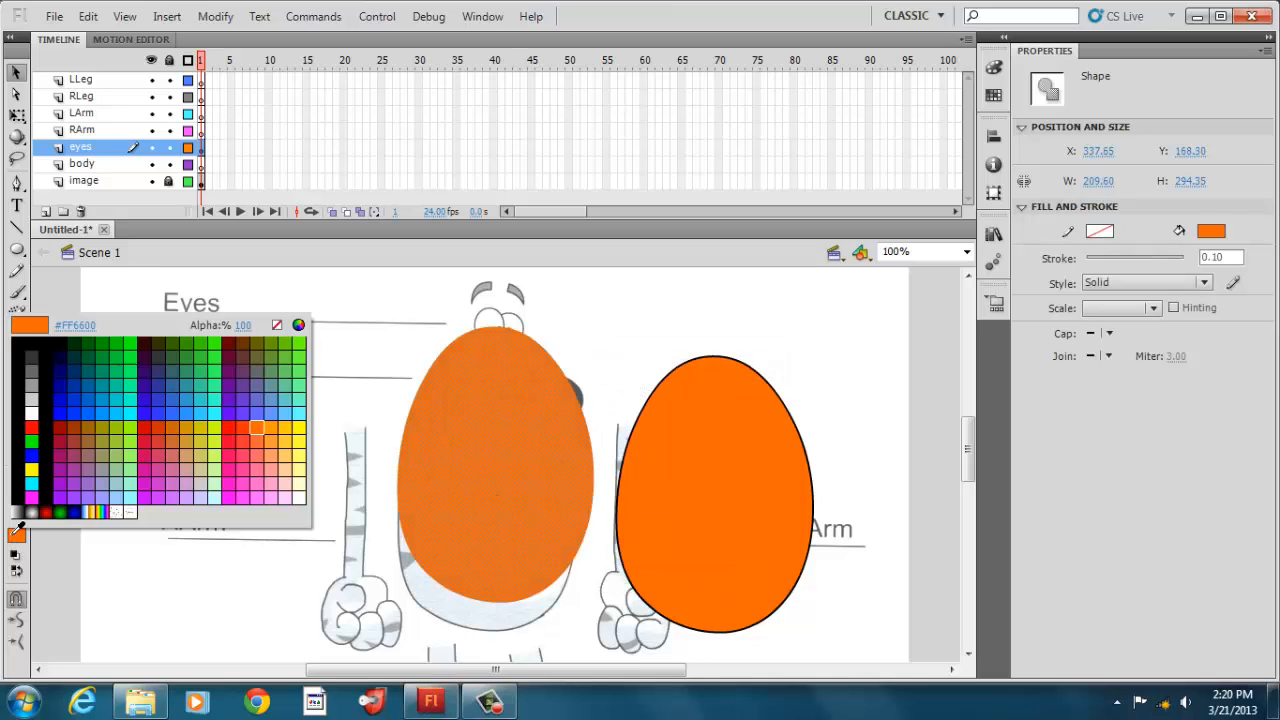
{"action": "left_click", "coordinate": [302, 453]}
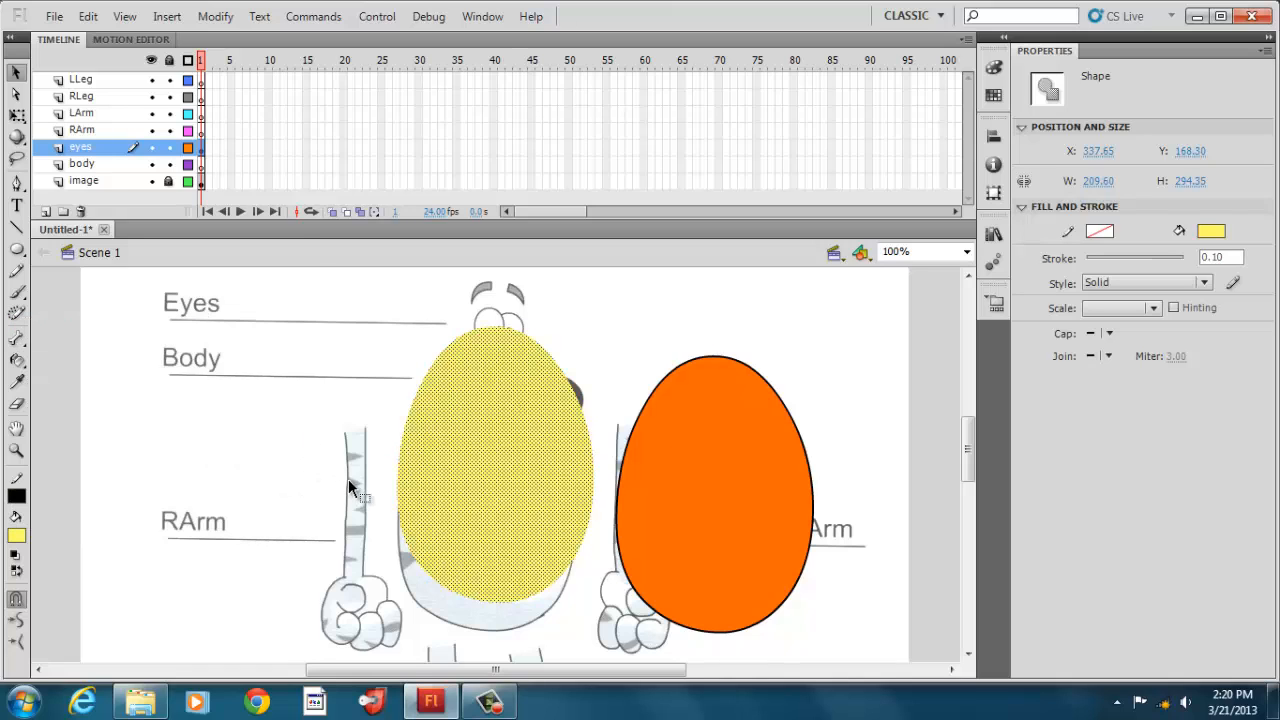
{"action": "left_click", "coordinate": [16, 116]}
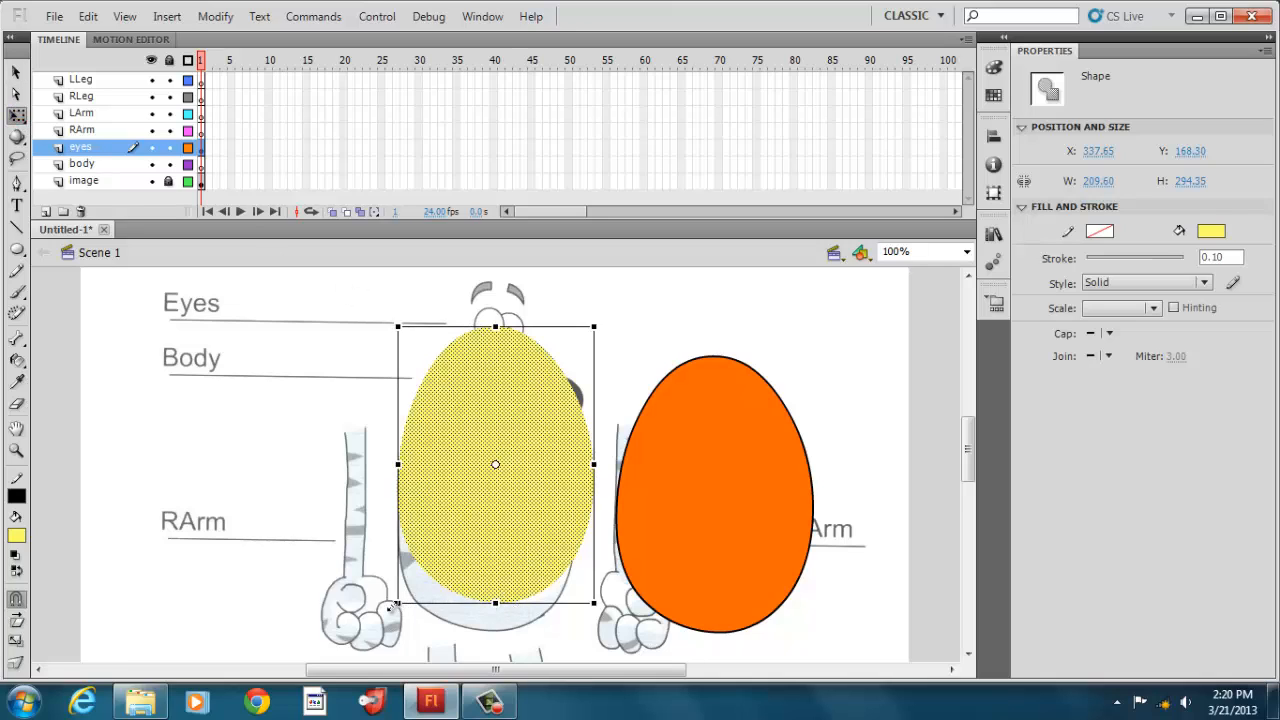
{"action": "left_click_drag", "start_coordinate": [408, 597], "coordinate": [421, 559]}
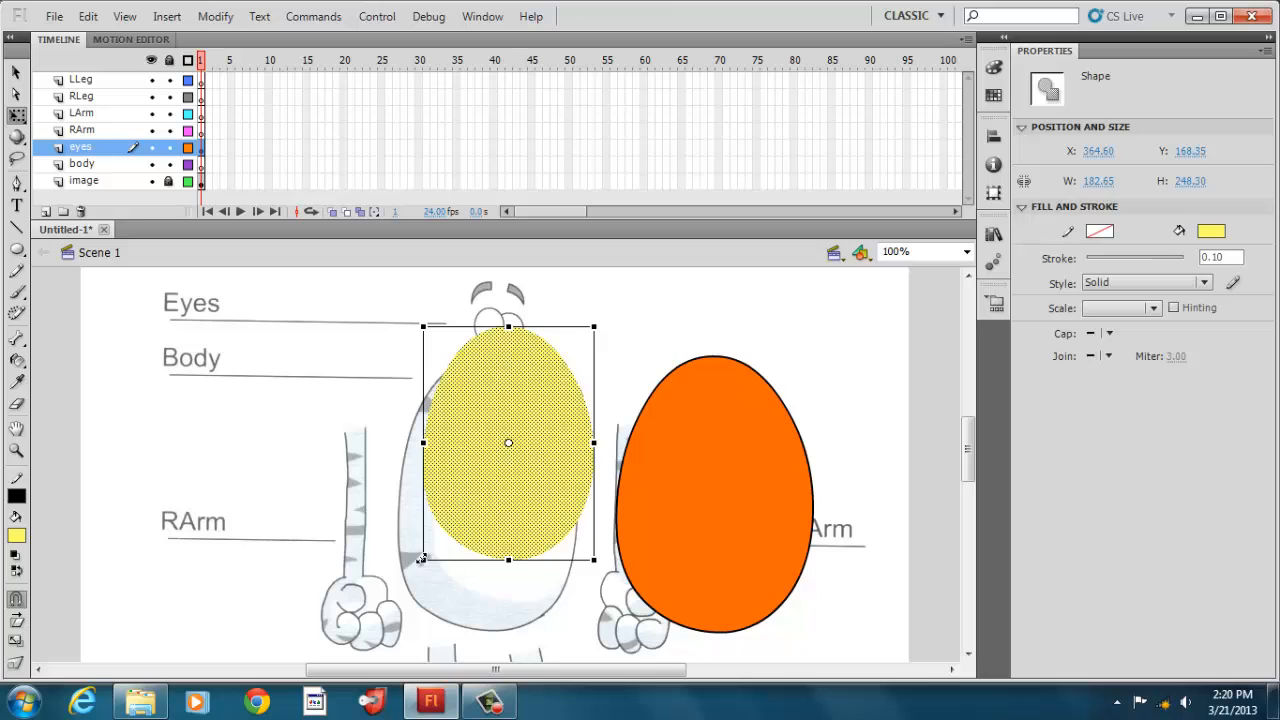
{"action": "left_click", "coordinate": [480, 615]}
{"action": "left_click", "coordinate": [492, 511]}
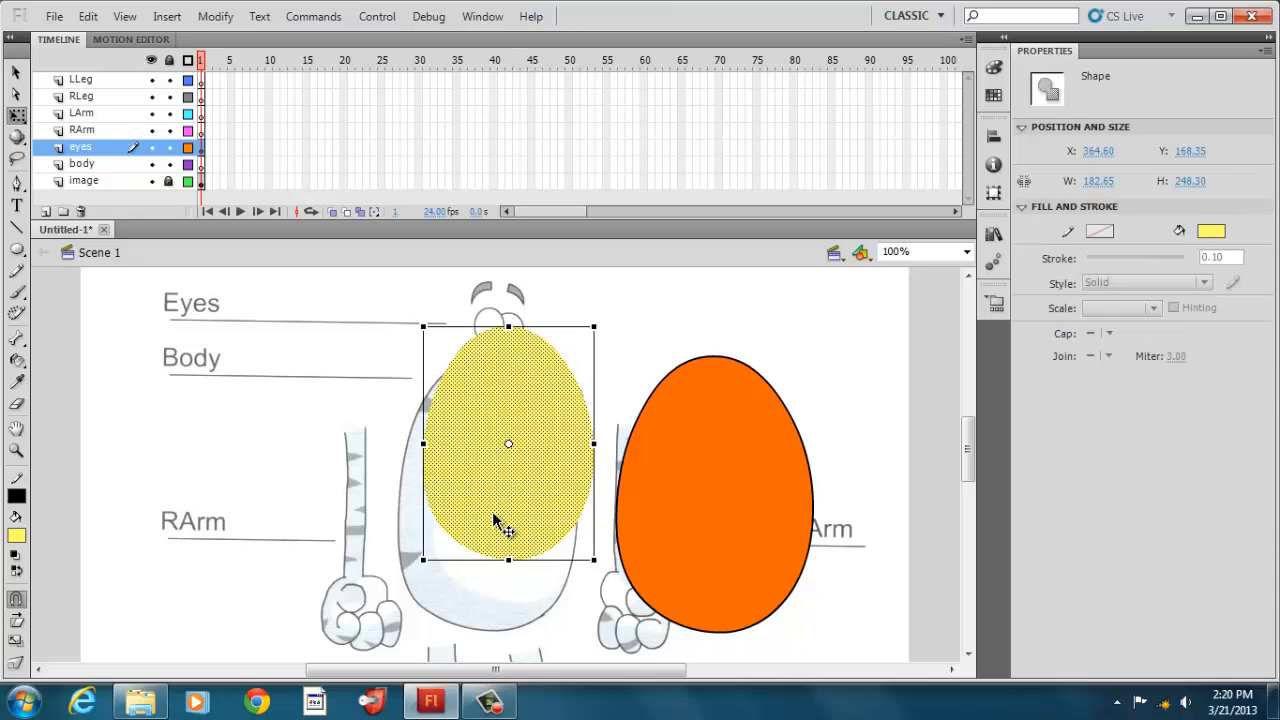
Move the yellow oval onto the orange body shape, to about X 598, Y 222, and deselect it
{"action": "left_click", "coordinate": [16, 73]}
{"action": "mouse_move", "coordinate": [568, 452]}
{"action": "left_mouse_down"}
{"action": "mouse_move", "coordinate": [714, 520]}
{"action": "mouse_move", "coordinate": [766, 503]}
{"action": "mouse_move", "coordinate": [759, 493]}
{"action": "left_mouse_up"}
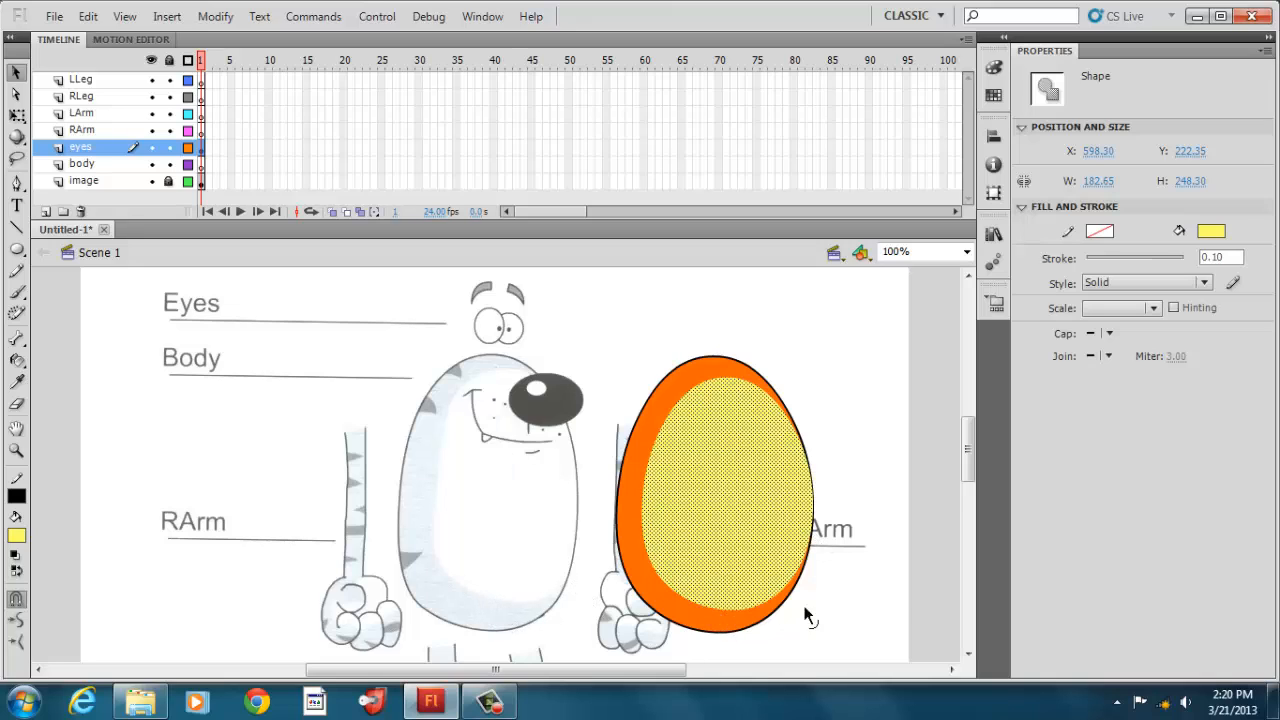
{"action": "left_click", "coordinate": [866, 603]}
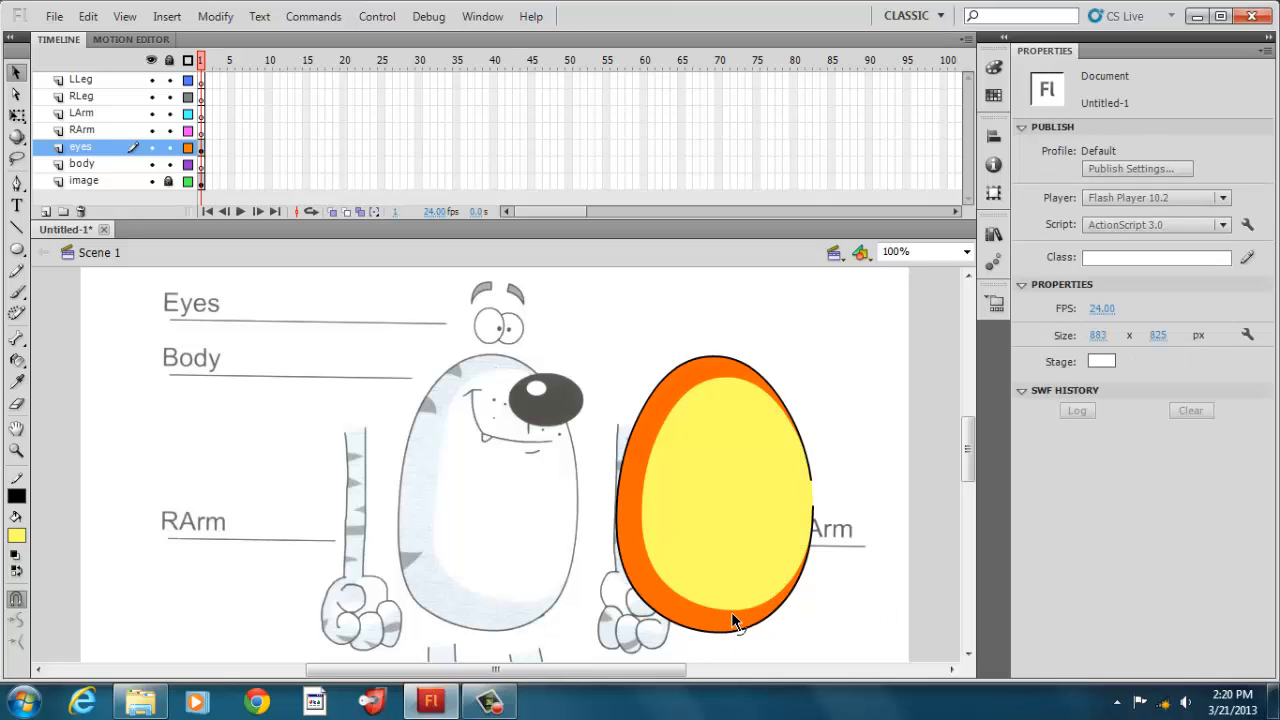
Bend the yellow shape's lower and upper-right edges outward to meet the body's black outline
{"action": "left_click_drag", "start_coordinate": [732, 614], "coordinate": [736, 622]}
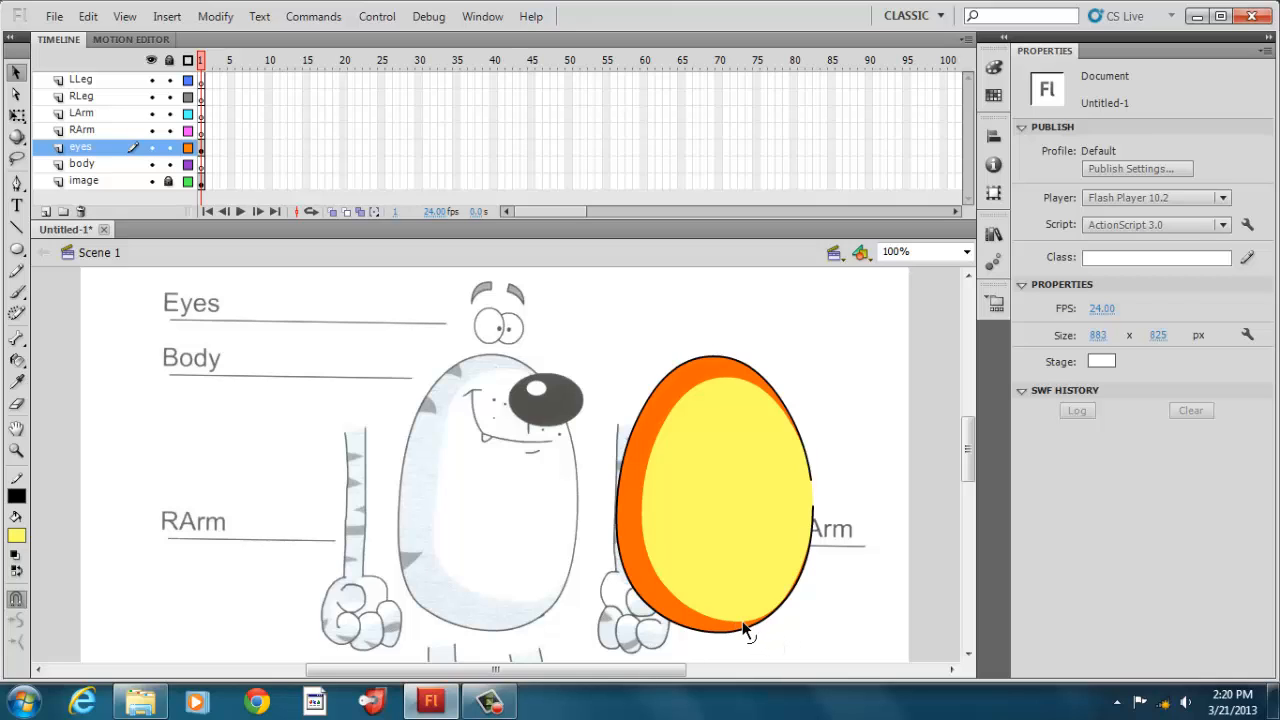
{"action": "left_click_drag", "start_coordinate": [743, 622], "coordinate": [745, 626]}
{"action": "left_click_drag", "start_coordinate": [754, 381], "coordinate": [756, 382]}
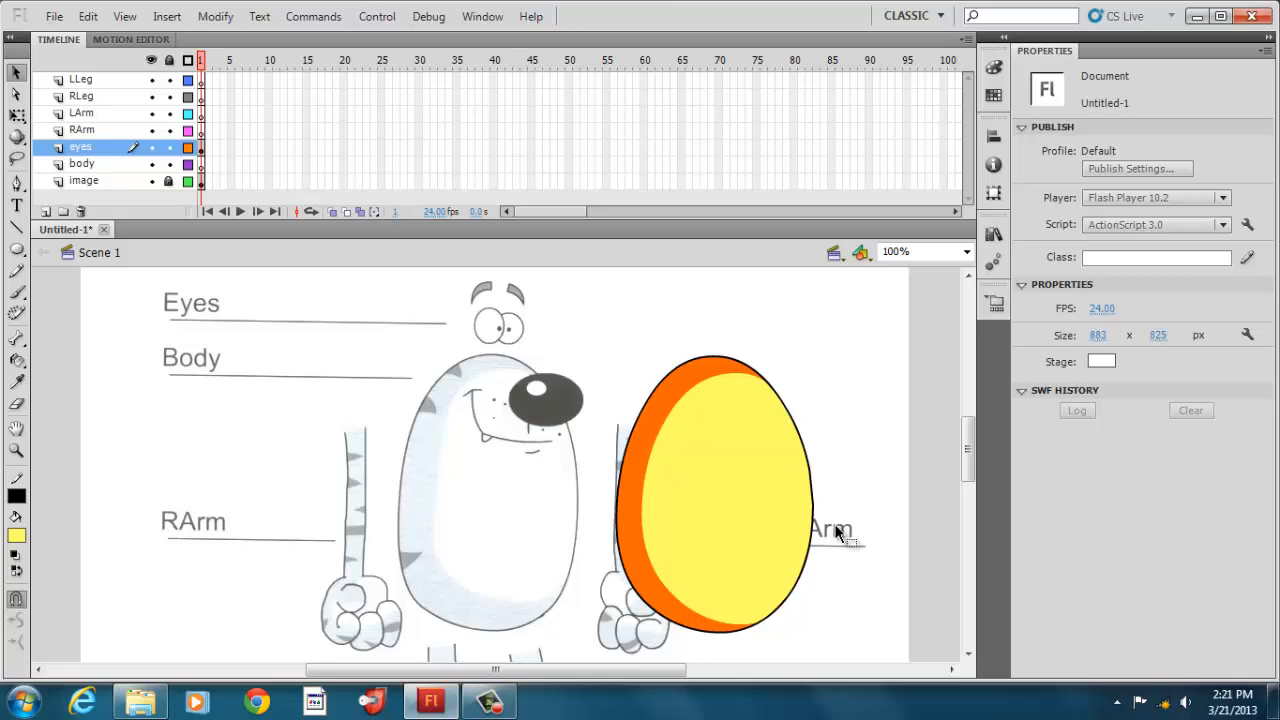
Select the entire two-tone body, compare it over the tiger's body, and move it back beside the drawing to about X 589, Y 221
{"action": "left_click", "coordinate": [758, 540]}
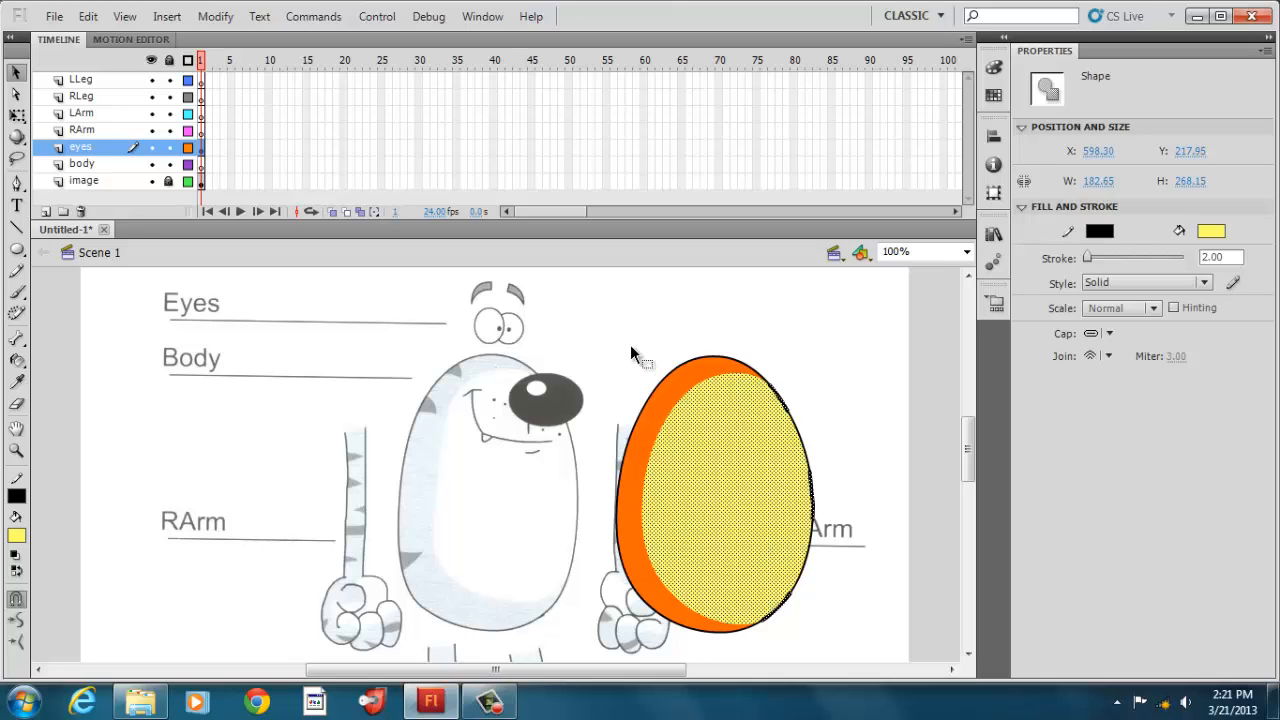
{"action": "left_click_drag", "start_coordinate": [665, 370], "coordinate": [853, 690]}
{"action": "left_click_drag", "start_coordinate": [705, 536], "coordinate": [478, 541]}
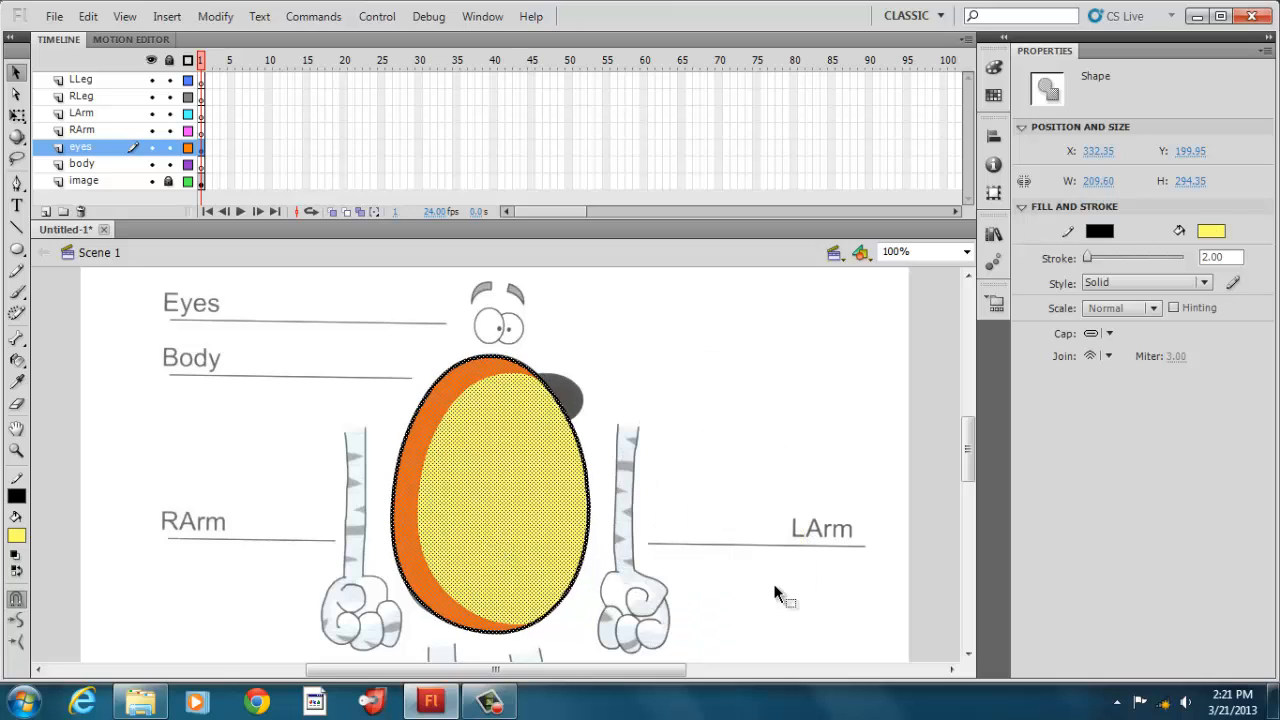
{"action": "left_click_drag", "start_coordinate": [528, 531], "coordinate": [771, 551]}
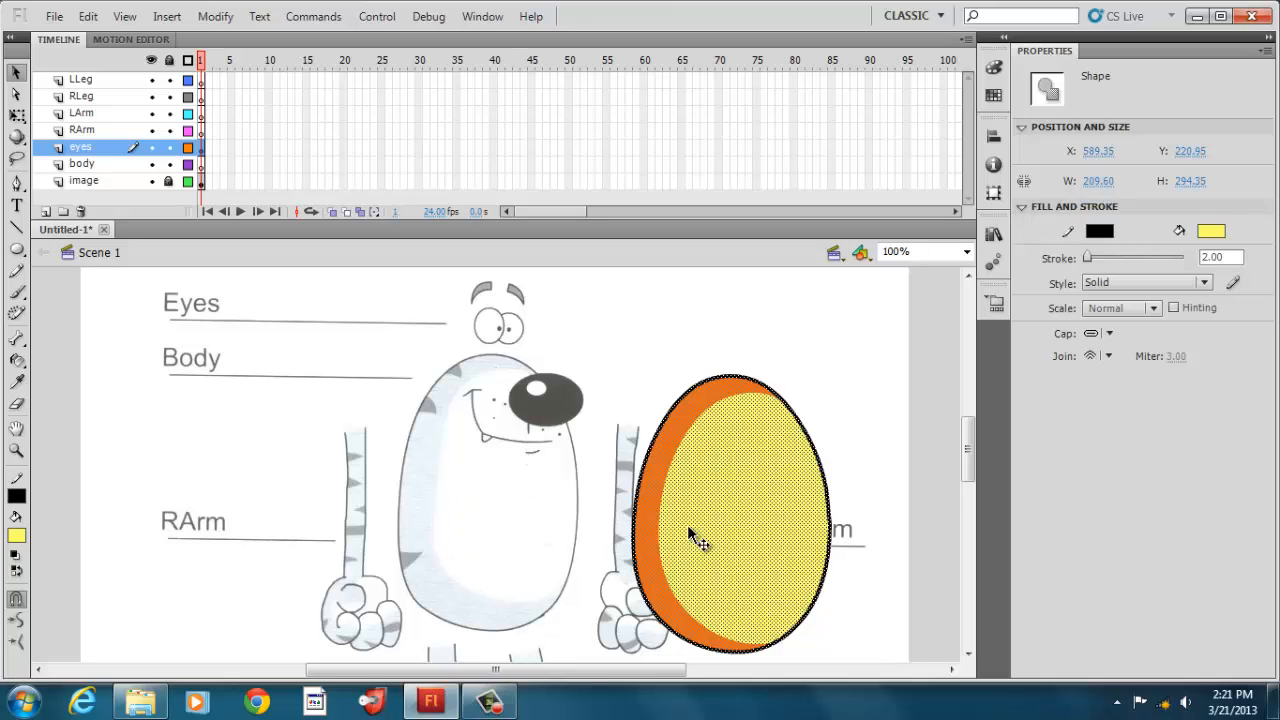
{"action": "left_click", "coordinate": [730, 342]}
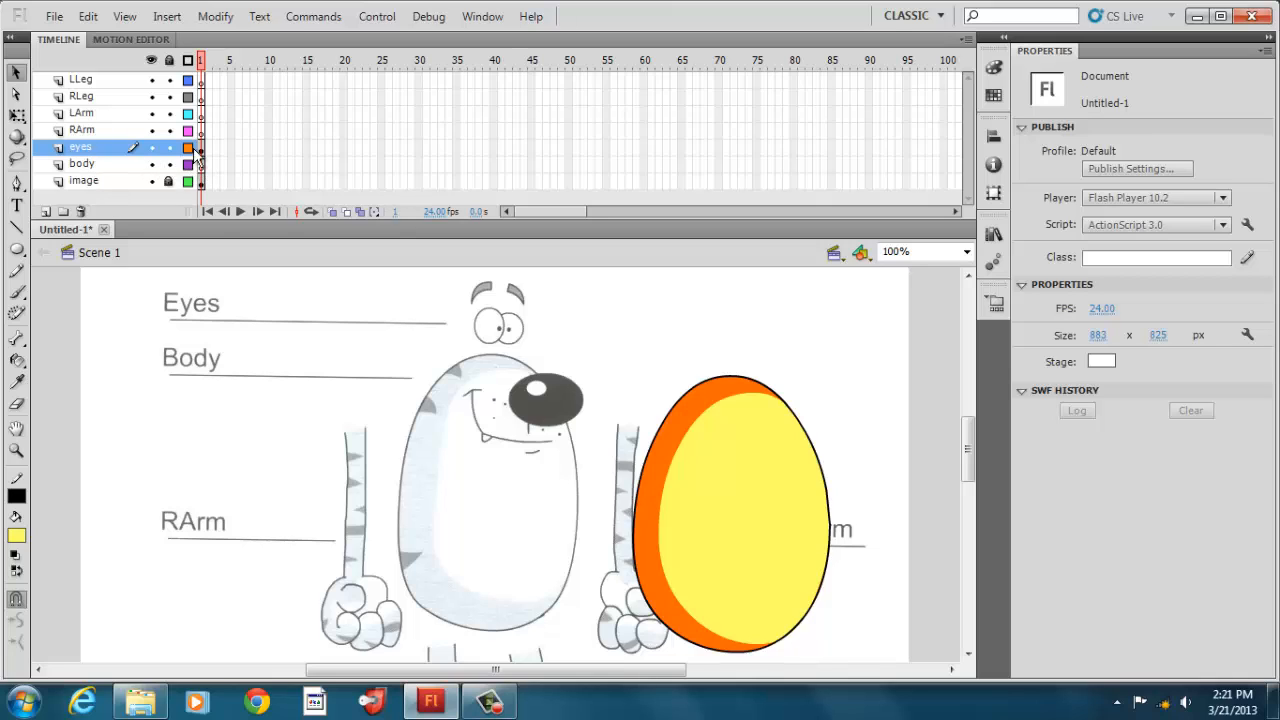
Cut the whole body artwork from the eyes layer and paste it in place on frame 1 of the body layer
{"action": "mouse_move", "coordinate": [585, 311]}
{"action": "left_mouse_down"}
{"action": "mouse_move", "coordinate": [756, 416]}
{"action": "mouse_move", "coordinate": [849, 660]}
{"action": "left_mouse_up"}
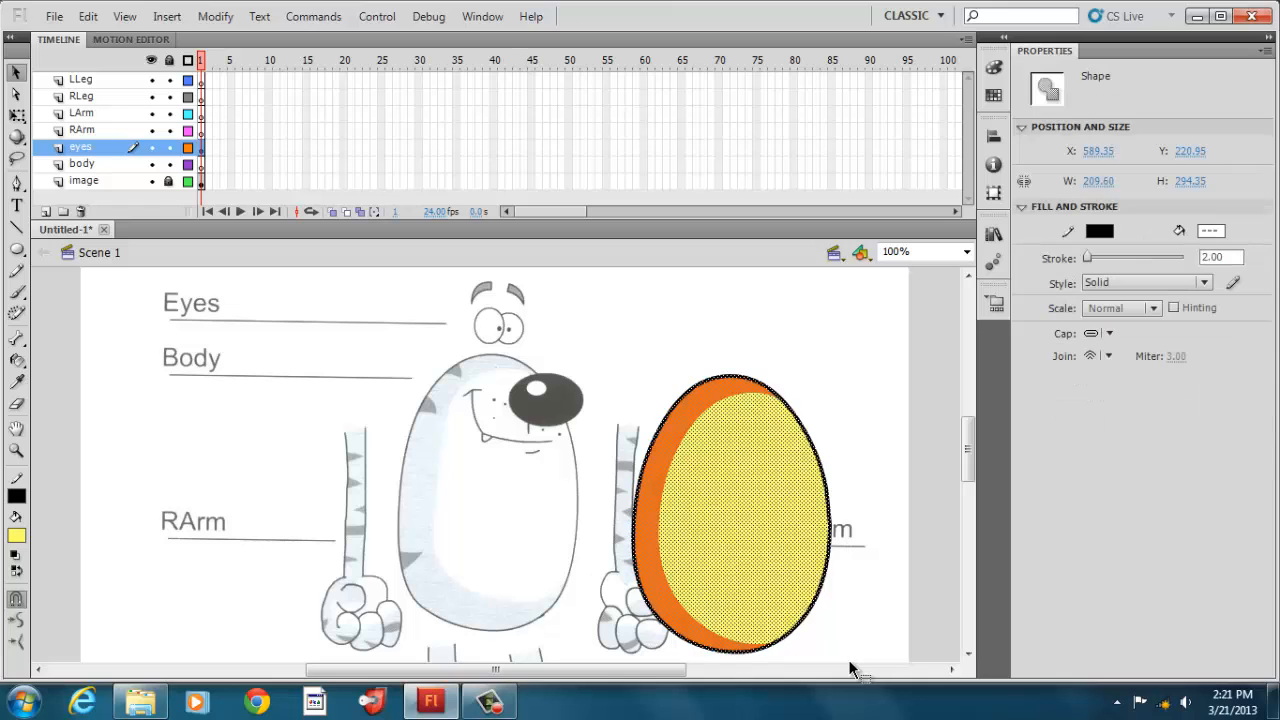
{"action": "right_click", "coordinate": [748, 550]}
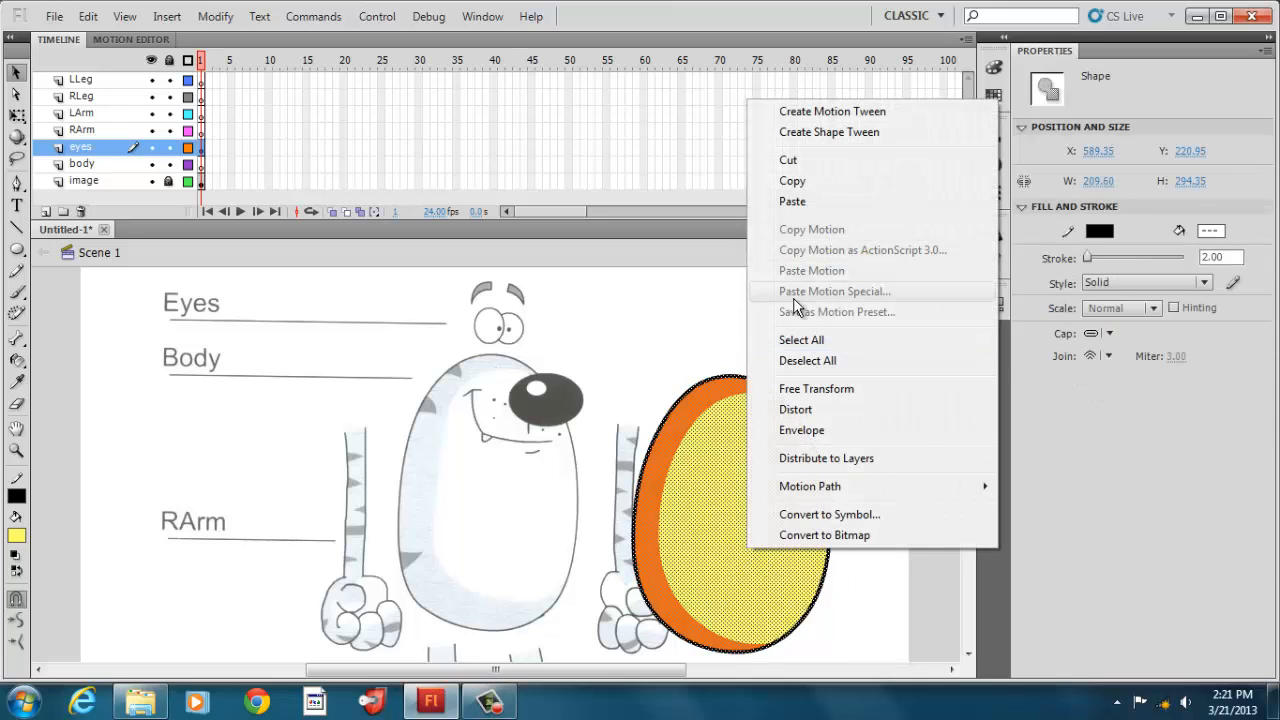
{"action": "left_click", "coordinate": [801, 162]}
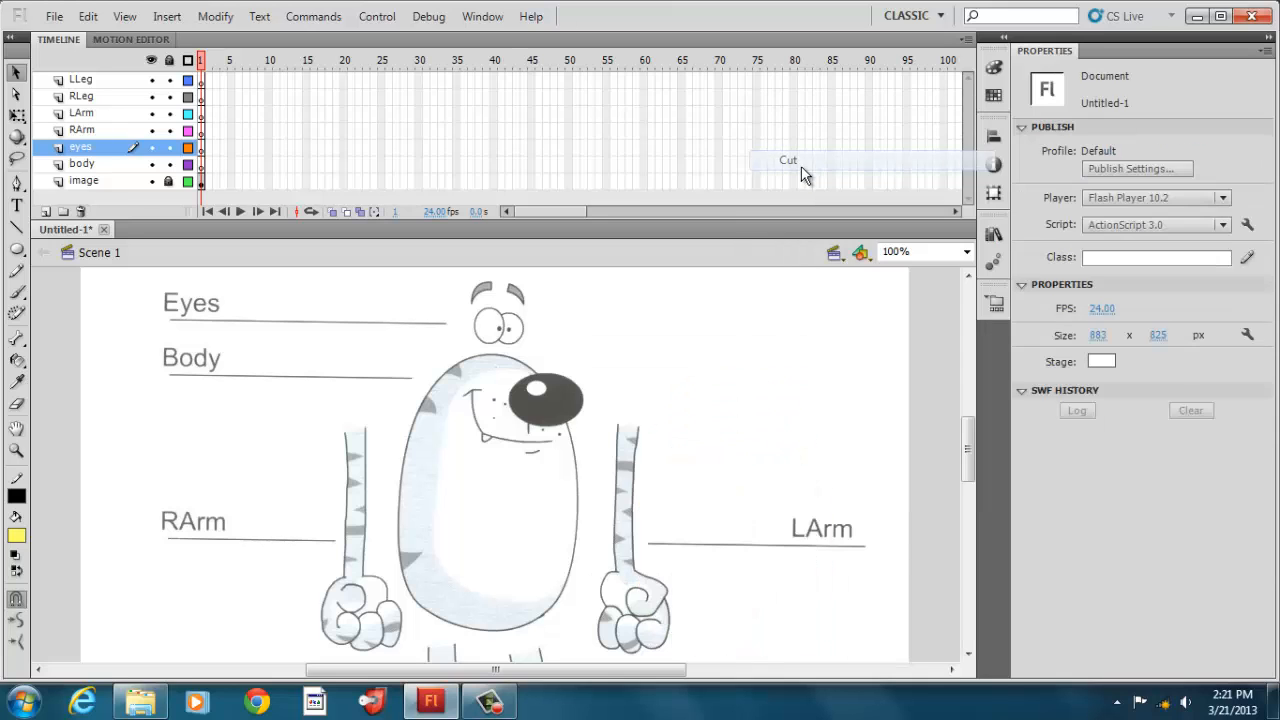
{"action": "left_click", "coordinate": [201, 164]}
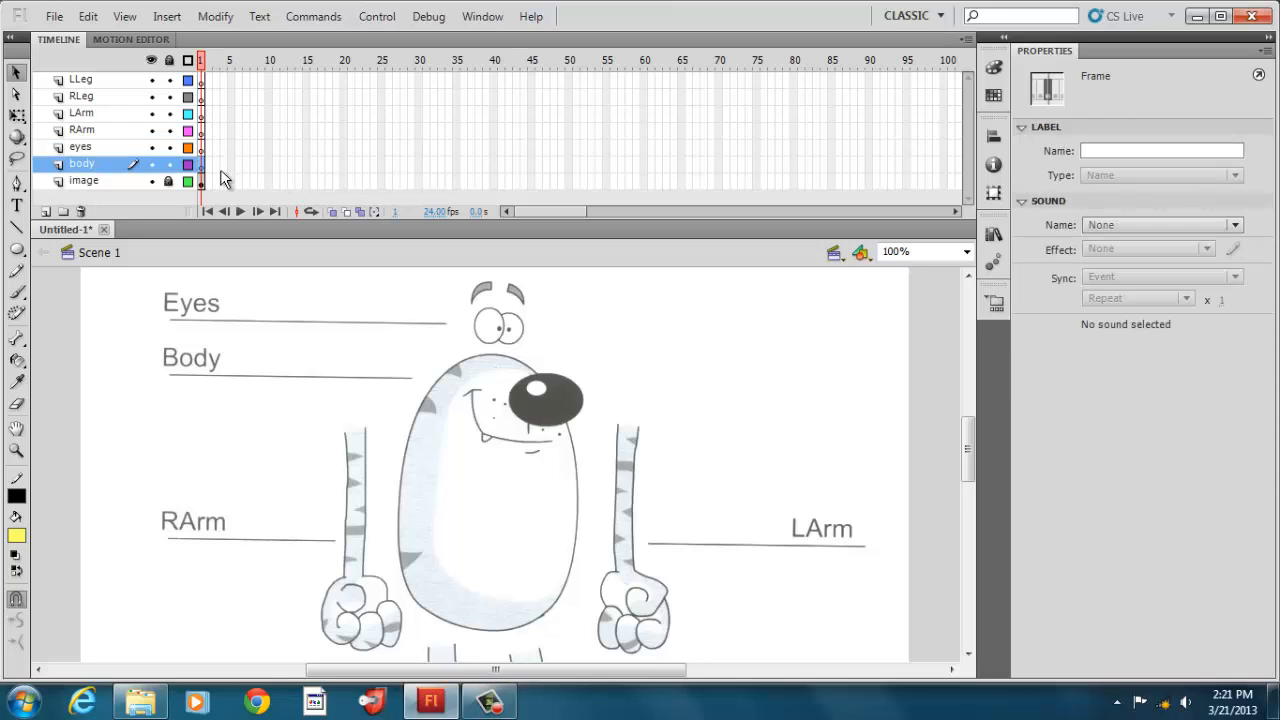
{"action": "right_click", "coordinate": [733, 363]}
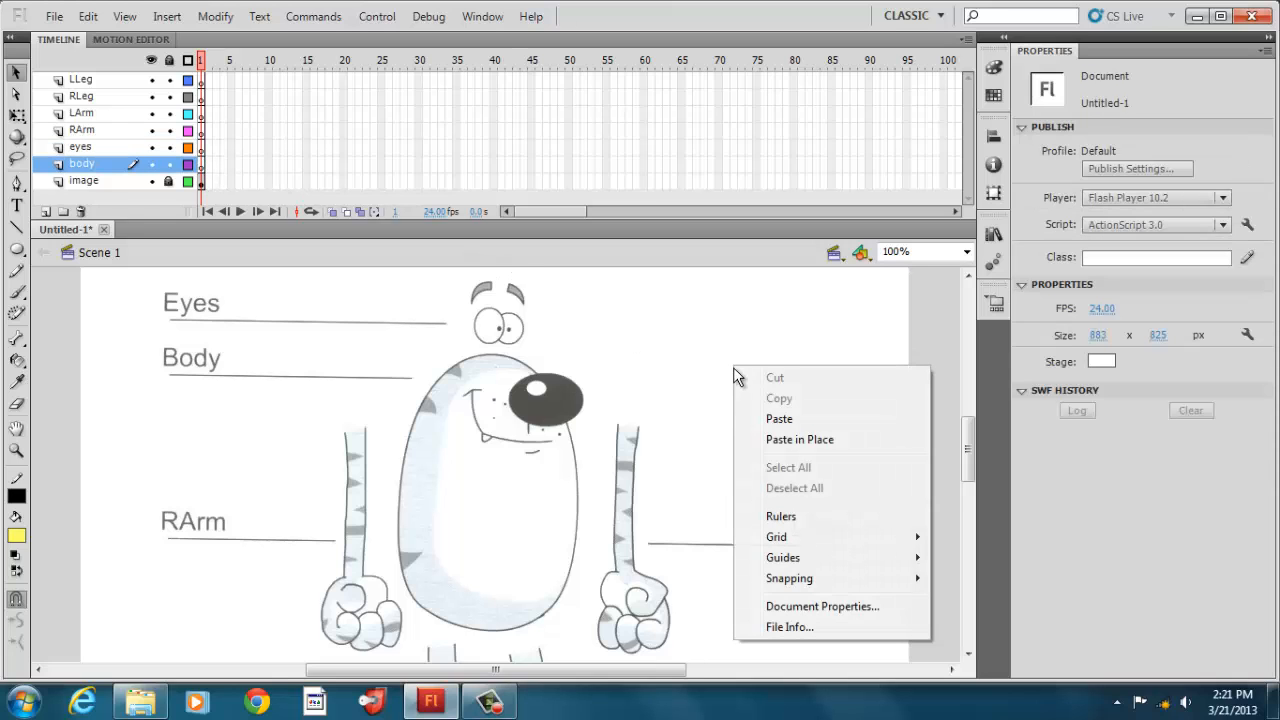
{"action": "left_click", "coordinate": [762, 438]}
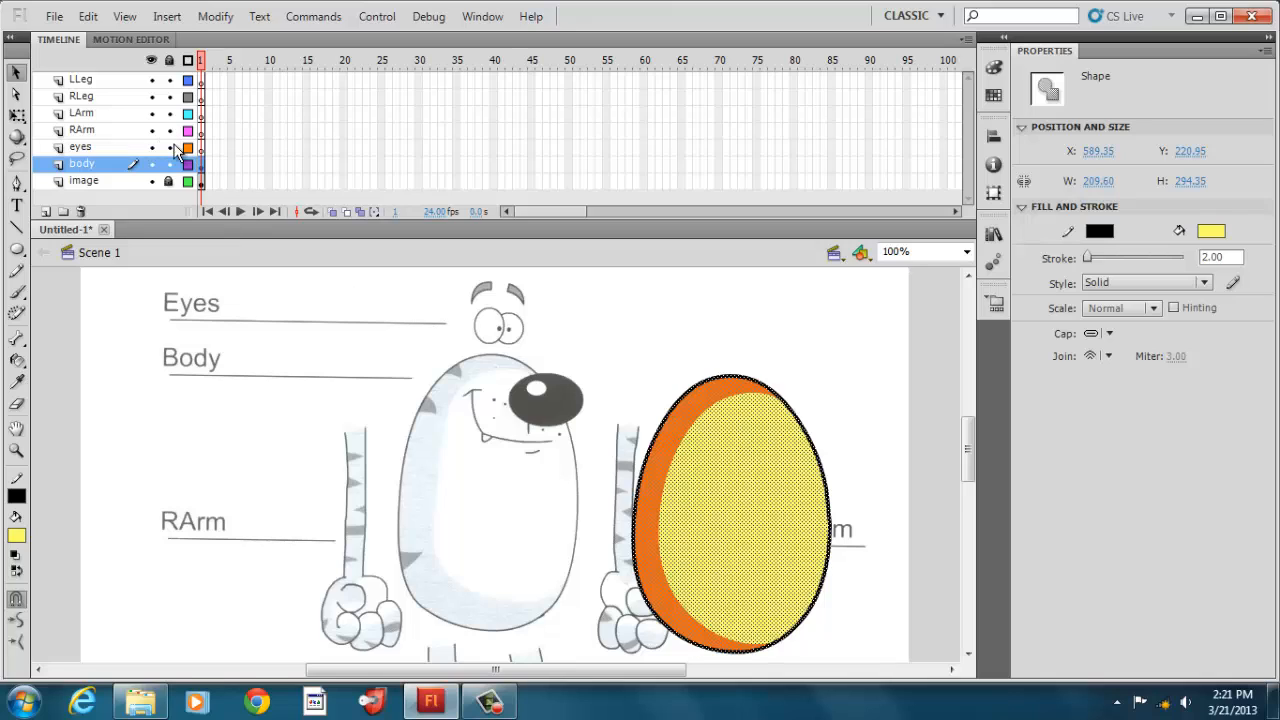
Lock the eyes, RArm, LArm, RLeg and LLeg layers, and keep the body layer active with nothing selected
{"action": "left_click_drag", "start_coordinate": [169, 147], "coordinate": [169, 80]}
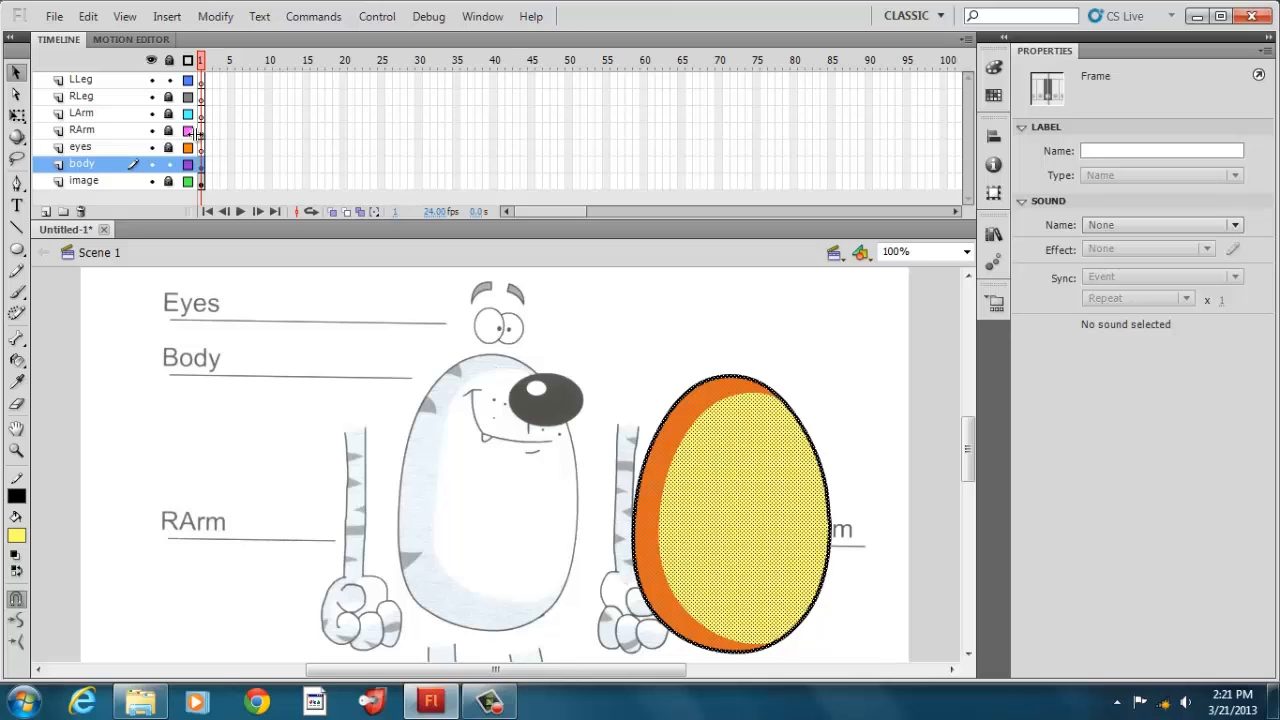
{"action": "left_click", "coordinate": [200, 131]}
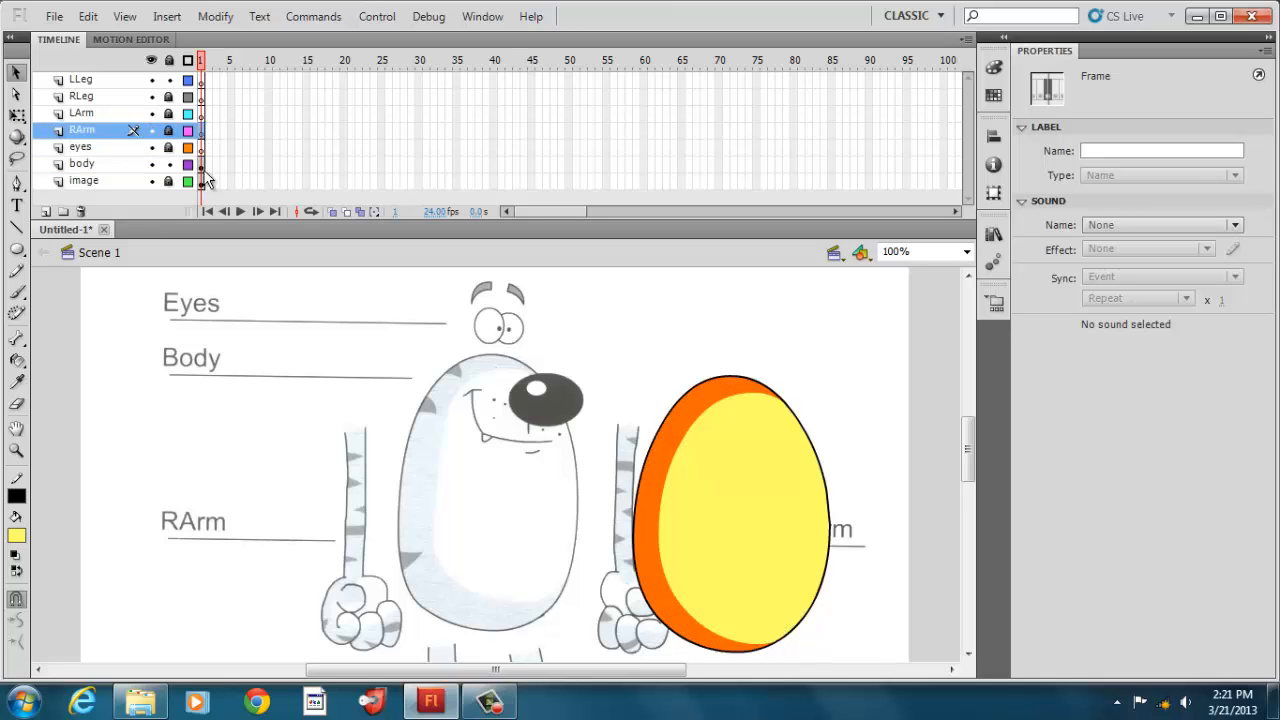
{"action": "left_click", "coordinate": [203, 167]}
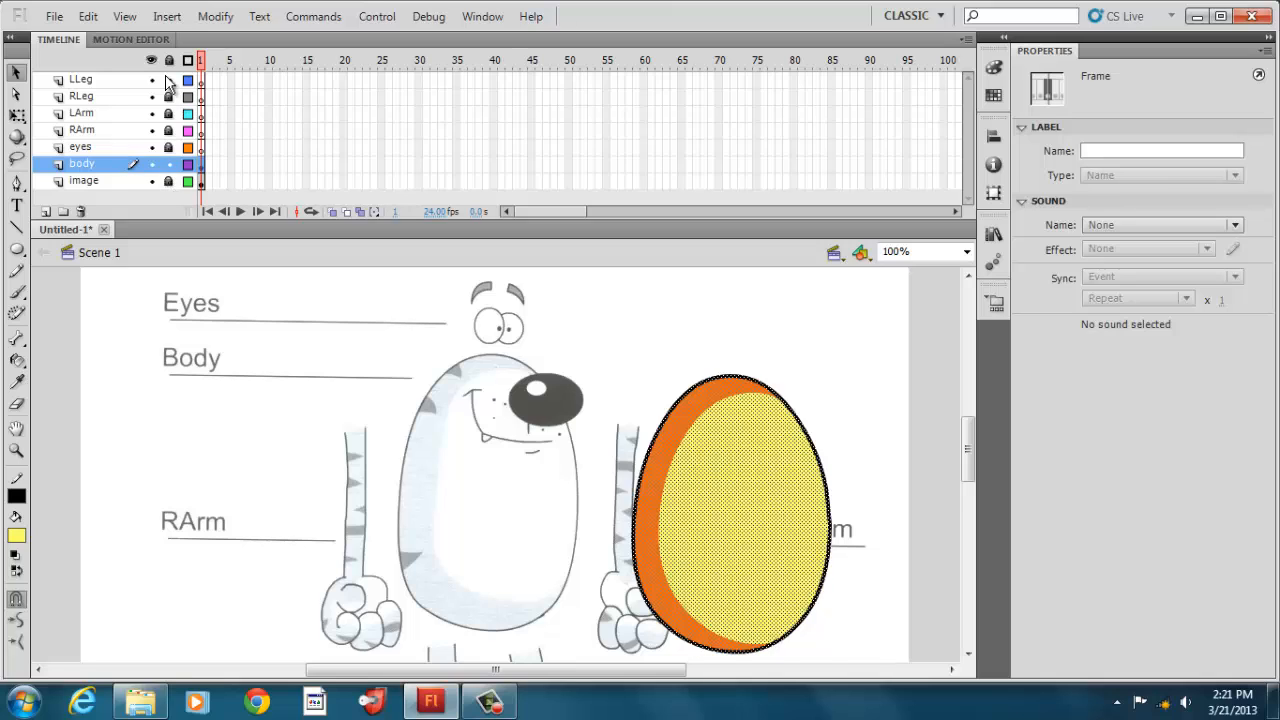
{"action": "left_click", "coordinate": [680, 322]}
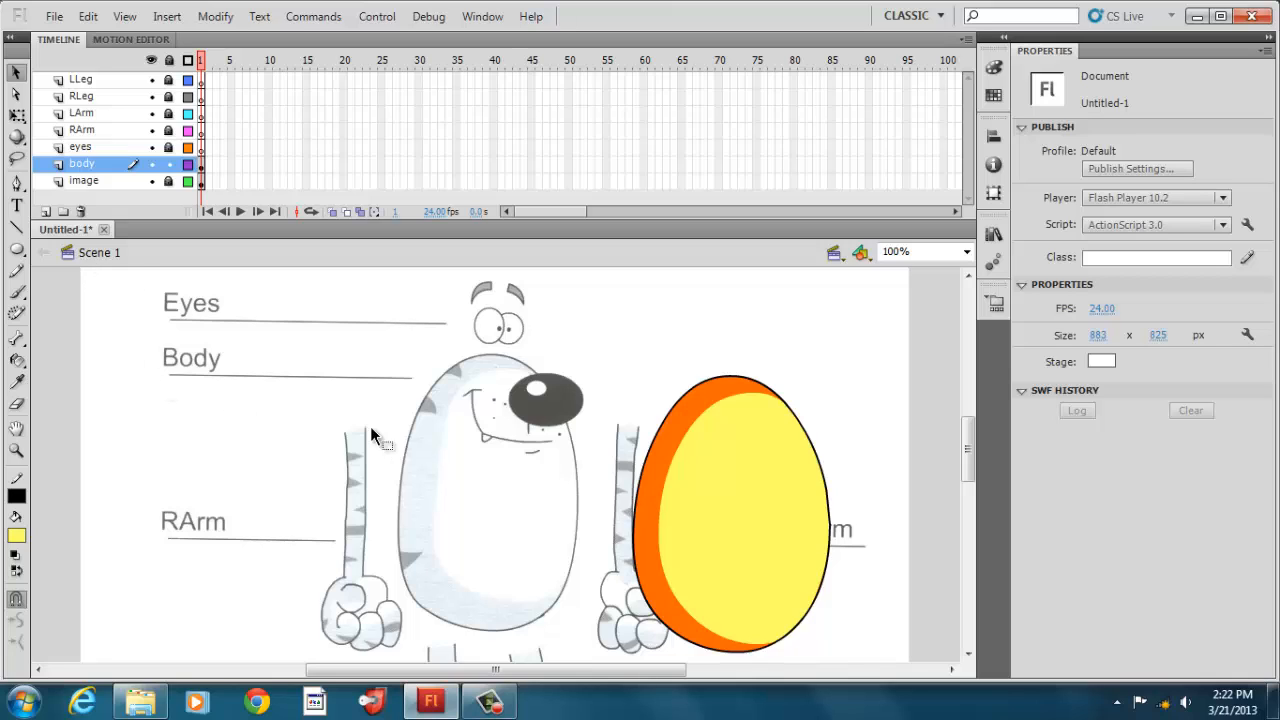
Draw a black-filled oval with no stroke, about 79 by 60 px, over the tiger's nose
{"action": "key", "text": "o"}
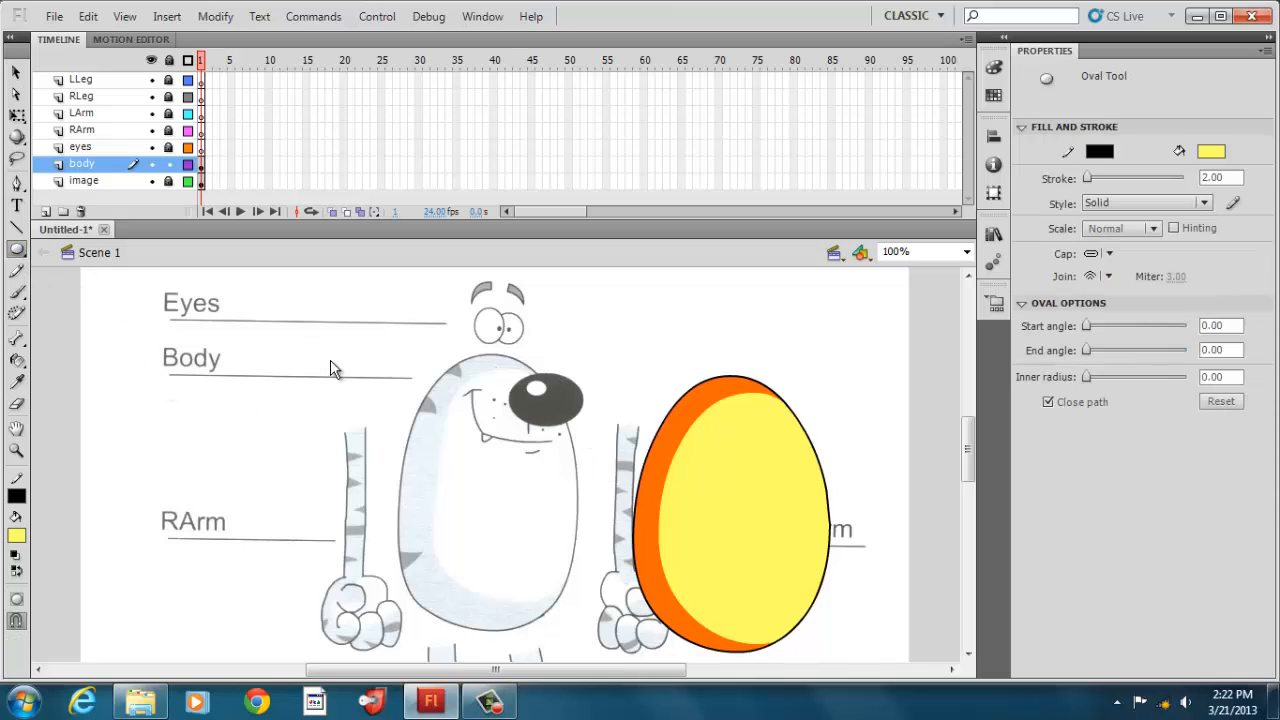
{"action": "left_click", "coordinate": [16, 535]}
{"action": "left_click", "coordinate": [18, 492]}
{"action": "left_click", "coordinate": [18, 493]}
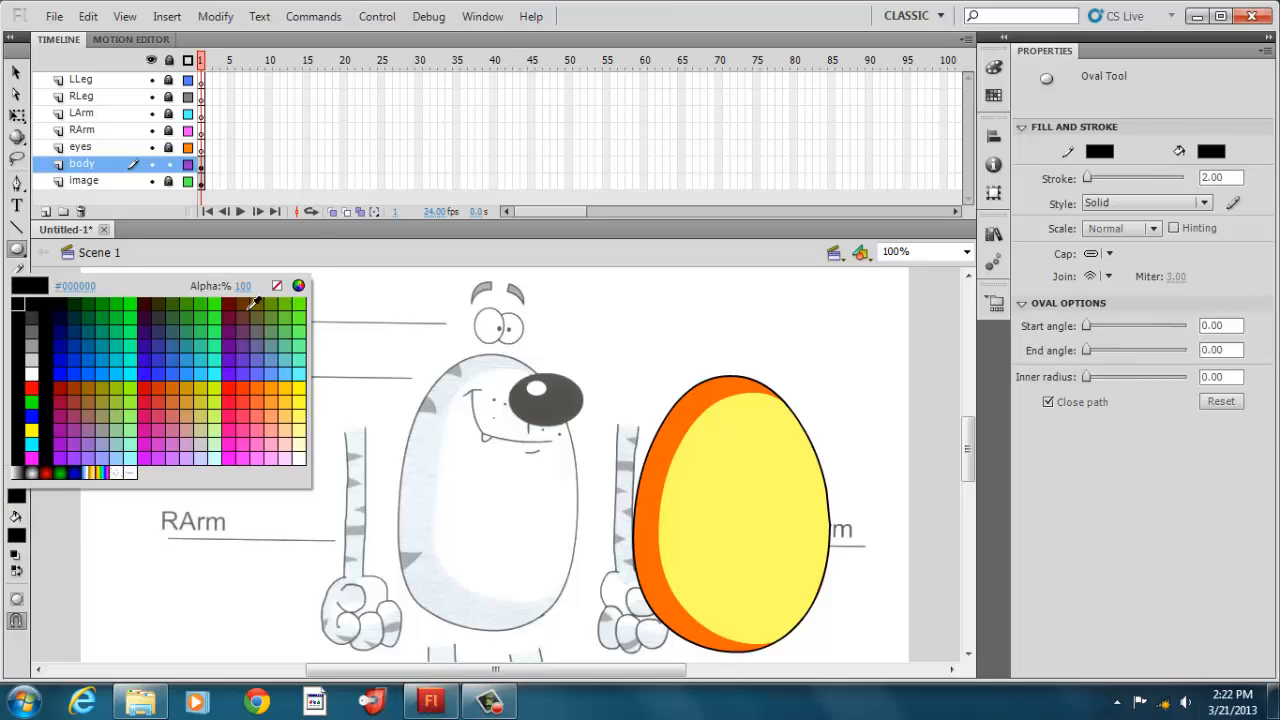
{"action": "left_click", "coordinate": [277, 286]}
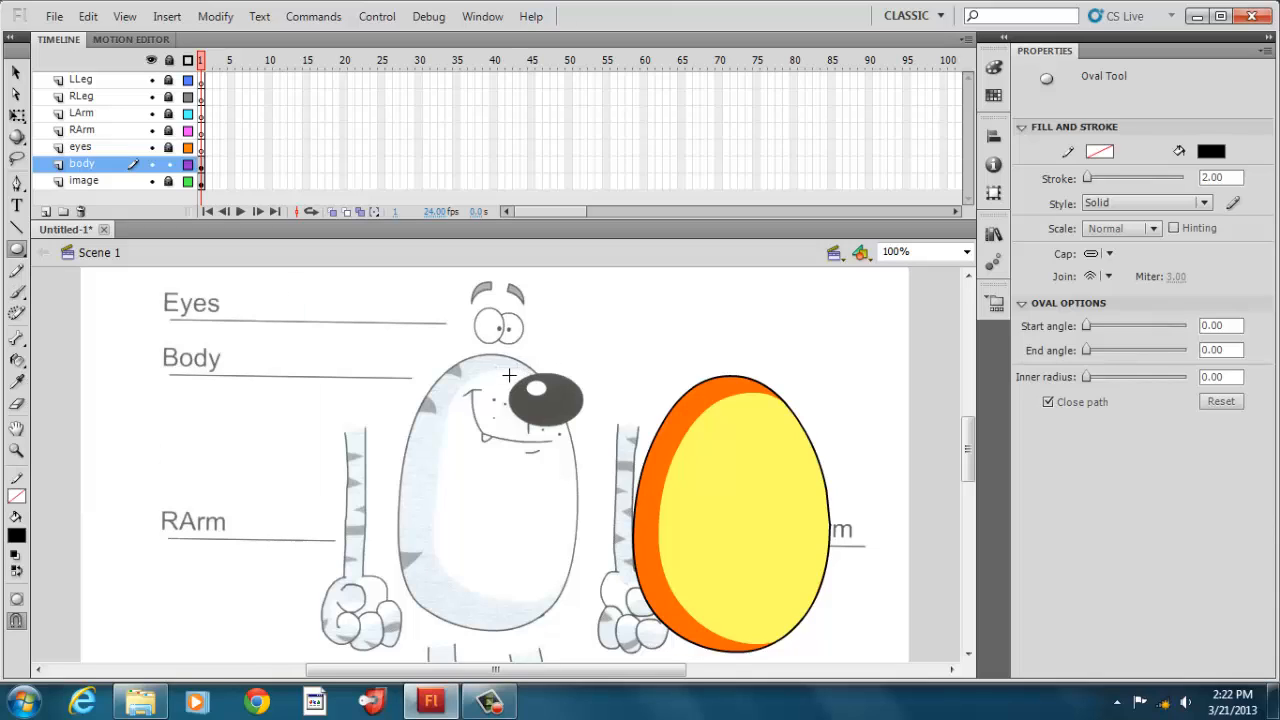
{"action": "left_click_drag", "start_coordinate": [512, 369], "coordinate": [587, 425]}
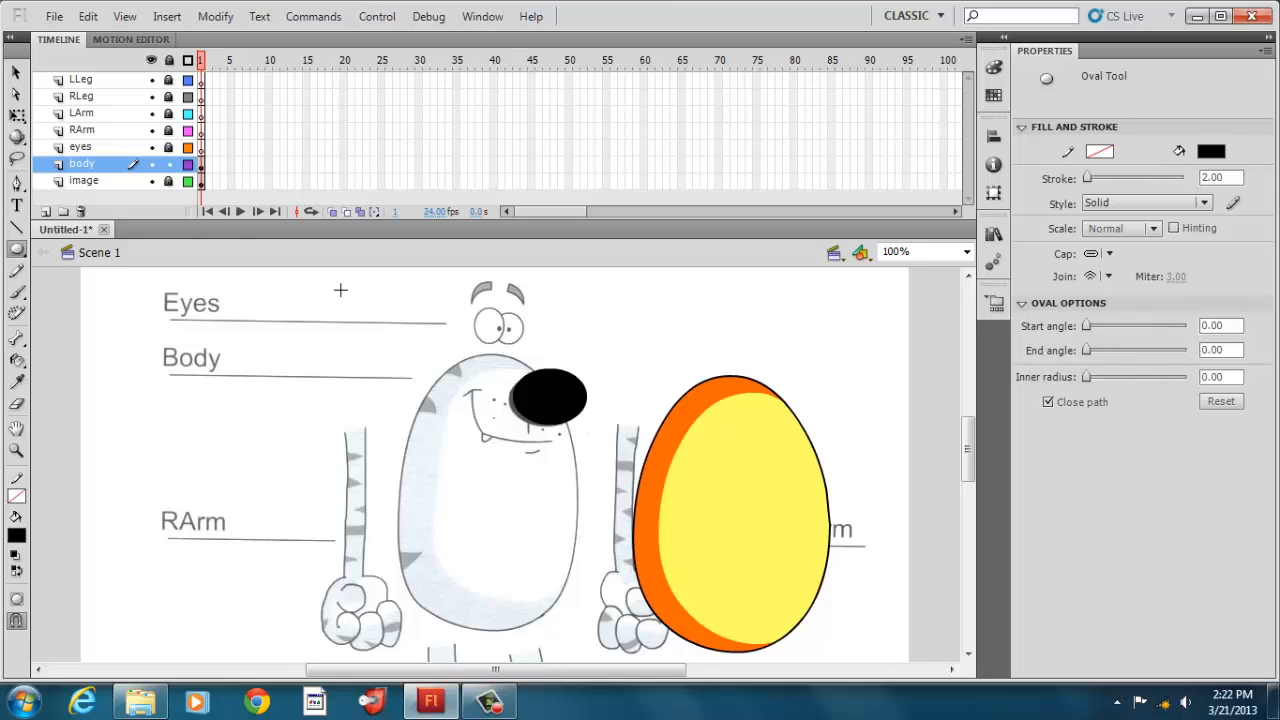
Align the black oval with the tiger's nose at about X 457, Y 216, and move it off the drawing to about X 532, Y 161
{"action": "left_click", "coordinate": [16, 72]}
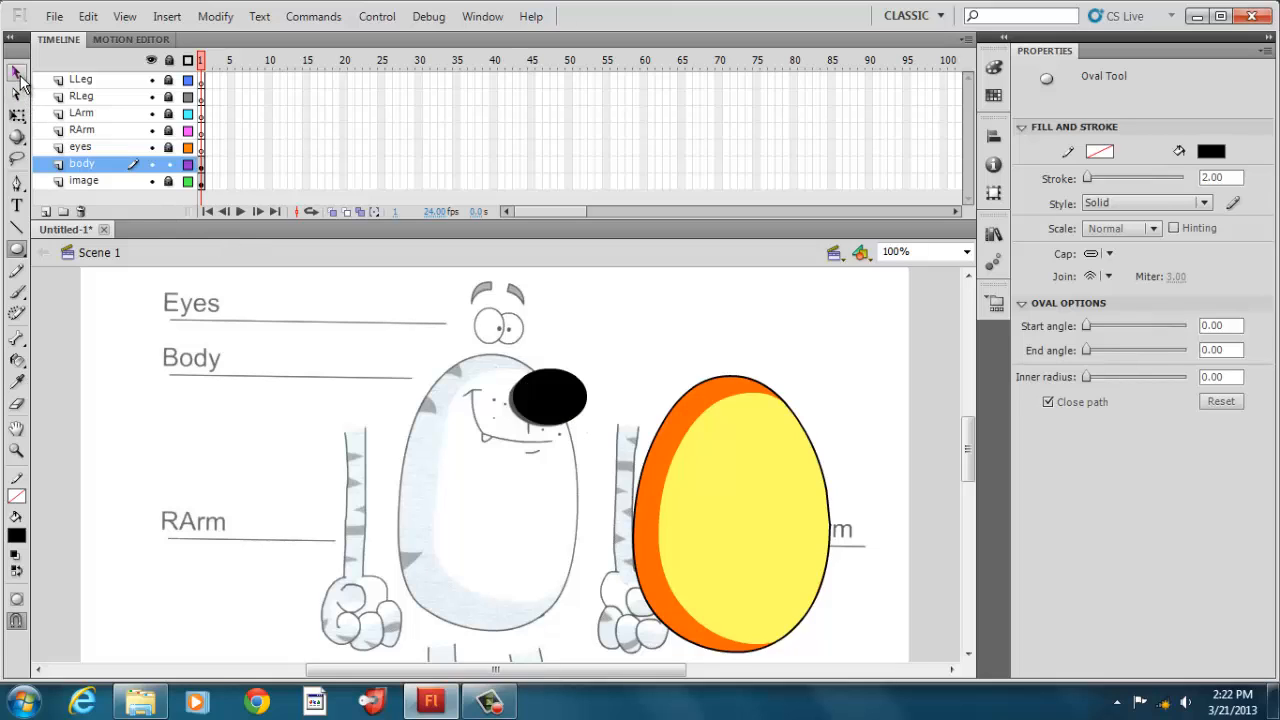
{"action": "left_click", "coordinate": [560, 413]}
{"action": "key", "text": "Down"}
{"action": "key", "text": "Down"}
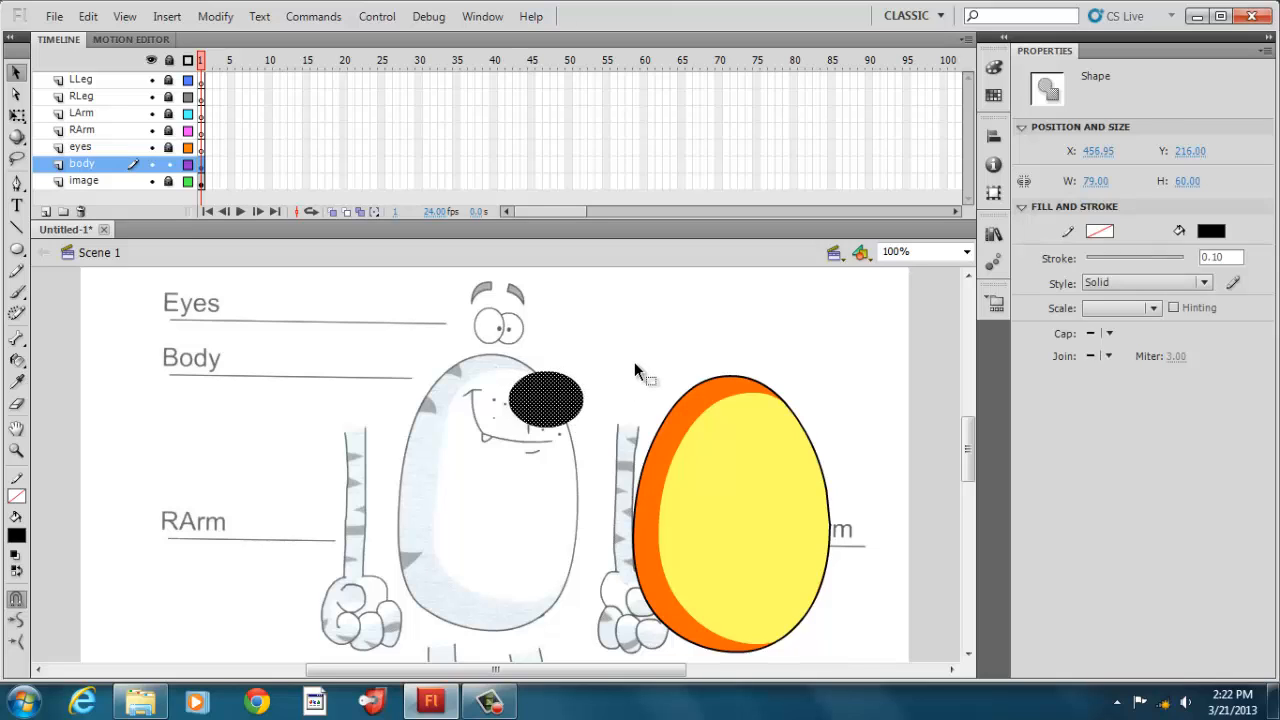
{"action": "left_click", "coordinate": [634, 363]}
{"action": "left_click_drag", "start_coordinate": [563, 405], "coordinate": [638, 354]}
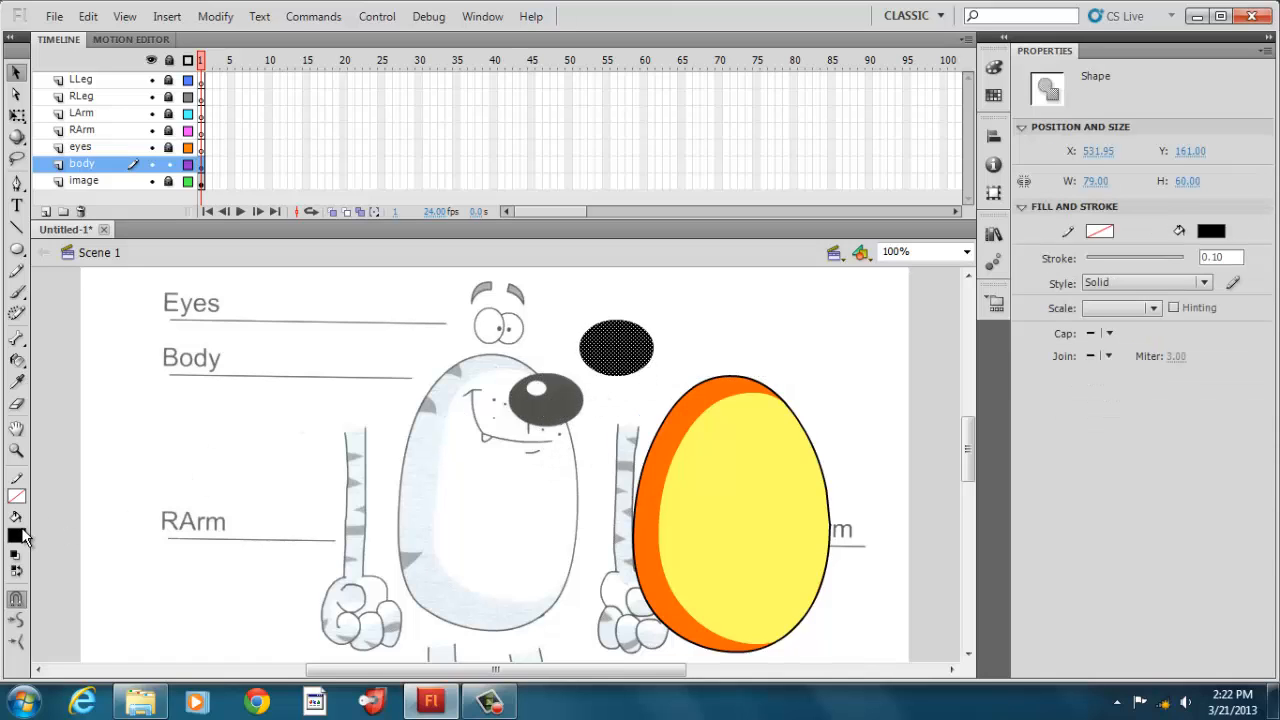
Change the fill colour to white while the black nose oval is selected, and ready the Oval tool
{"action": "left_click", "coordinate": [22, 534]}
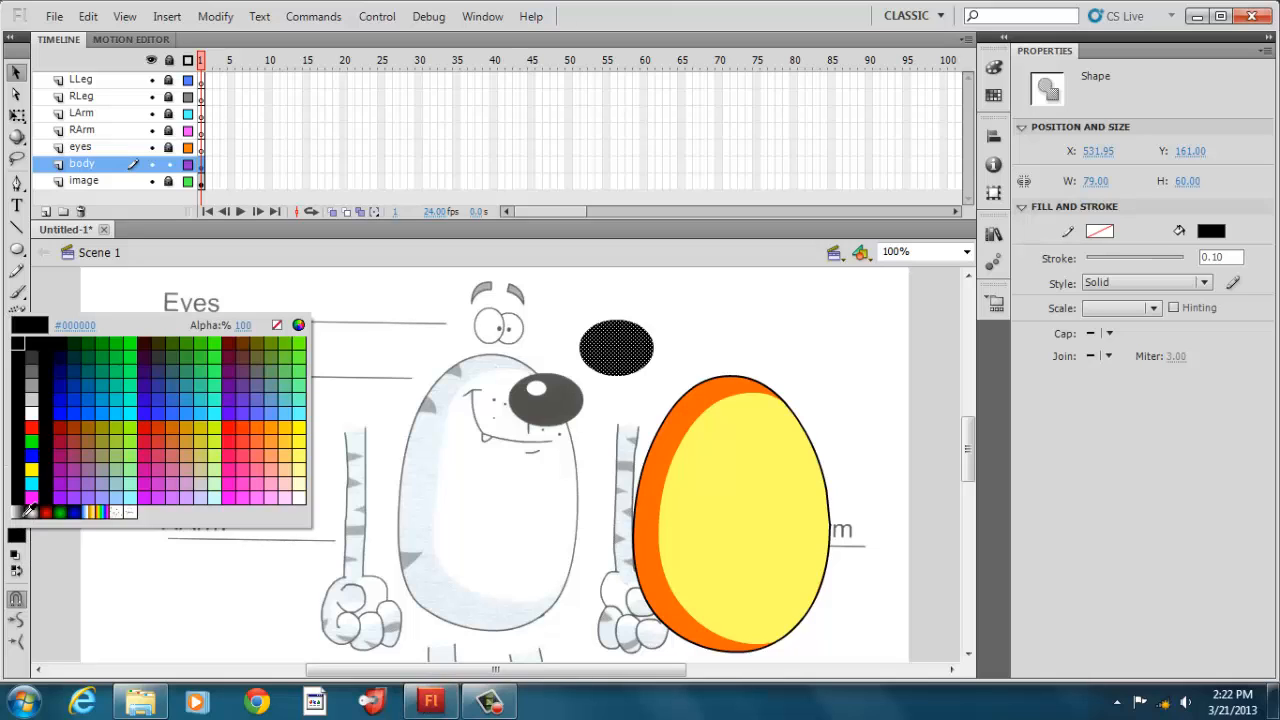
{"action": "left_click", "coordinate": [35, 412]}
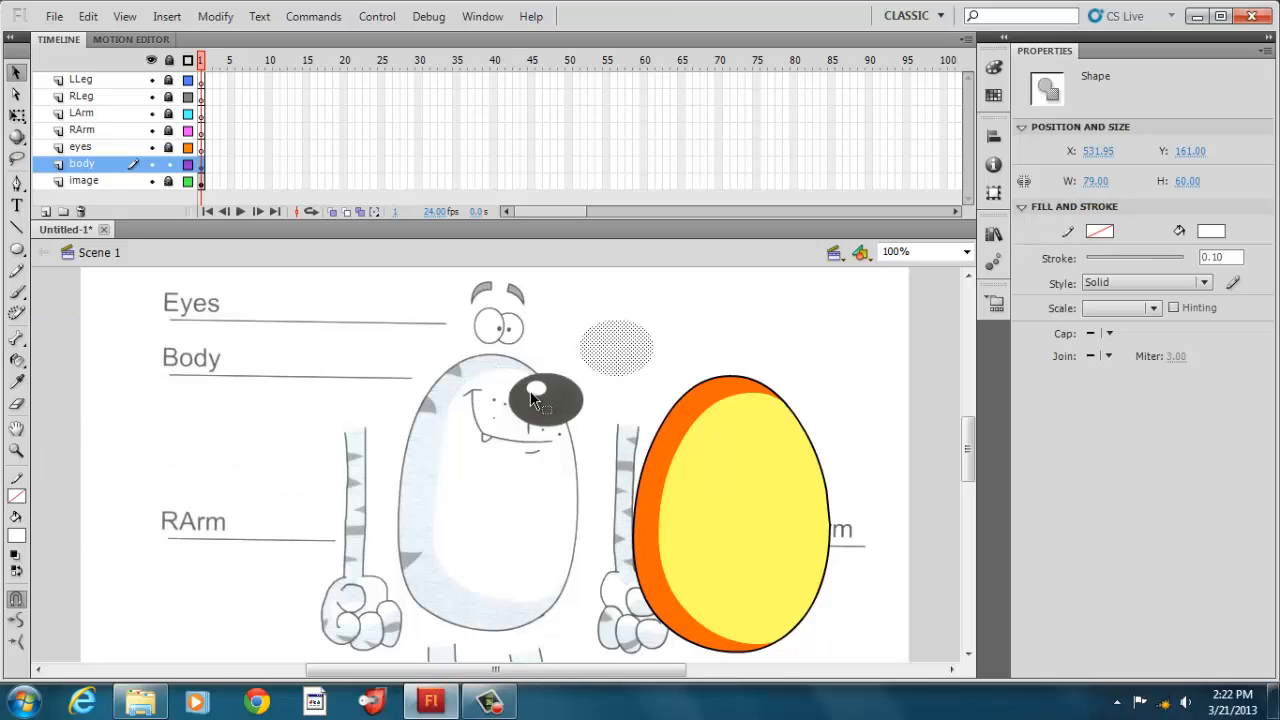
{"action": "left_click", "coordinate": [16, 248]}
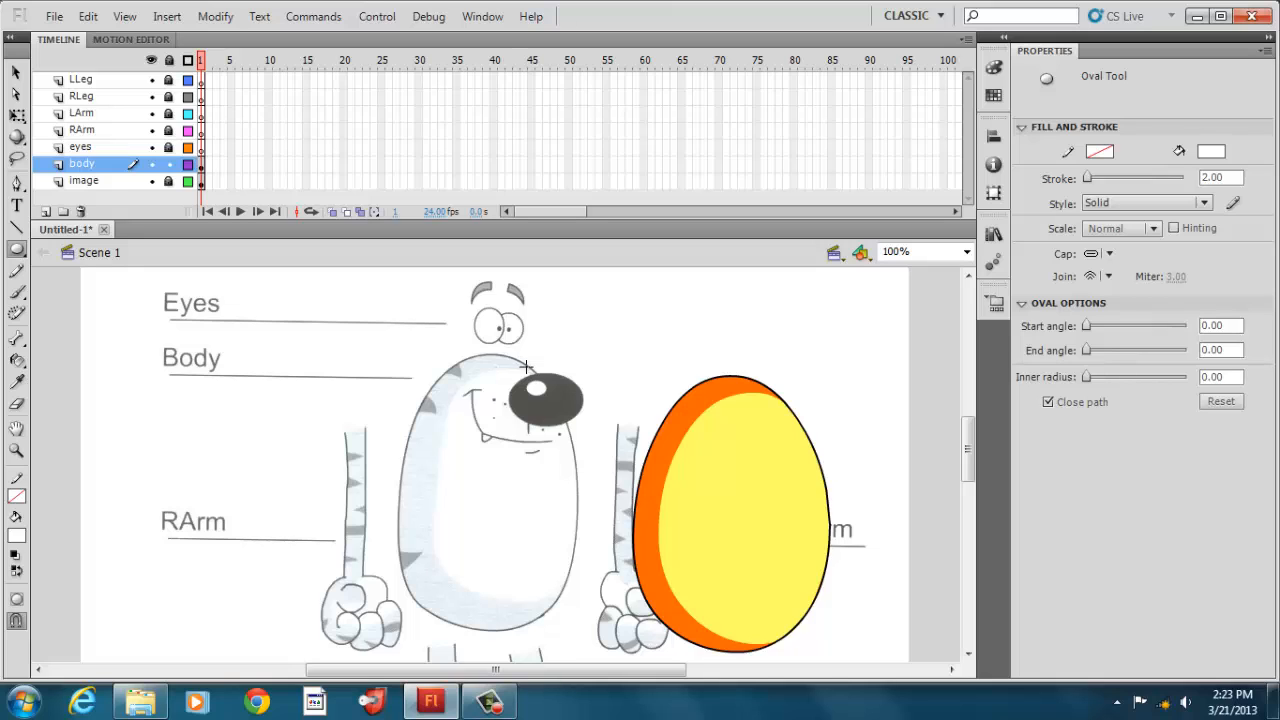
Undo the white fill applied to the nose oval and leave nothing selected
{"action": "left_click", "coordinate": [88, 16]}
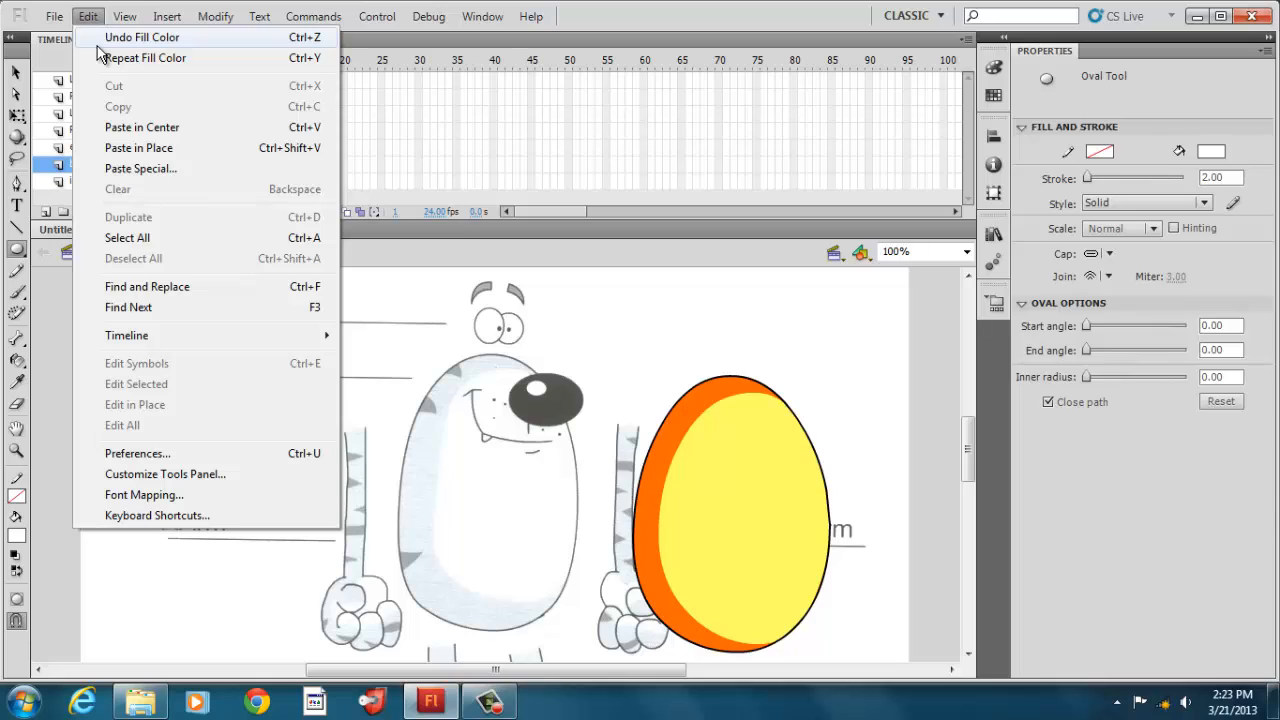
{"action": "left_click", "coordinate": [99, 40]}
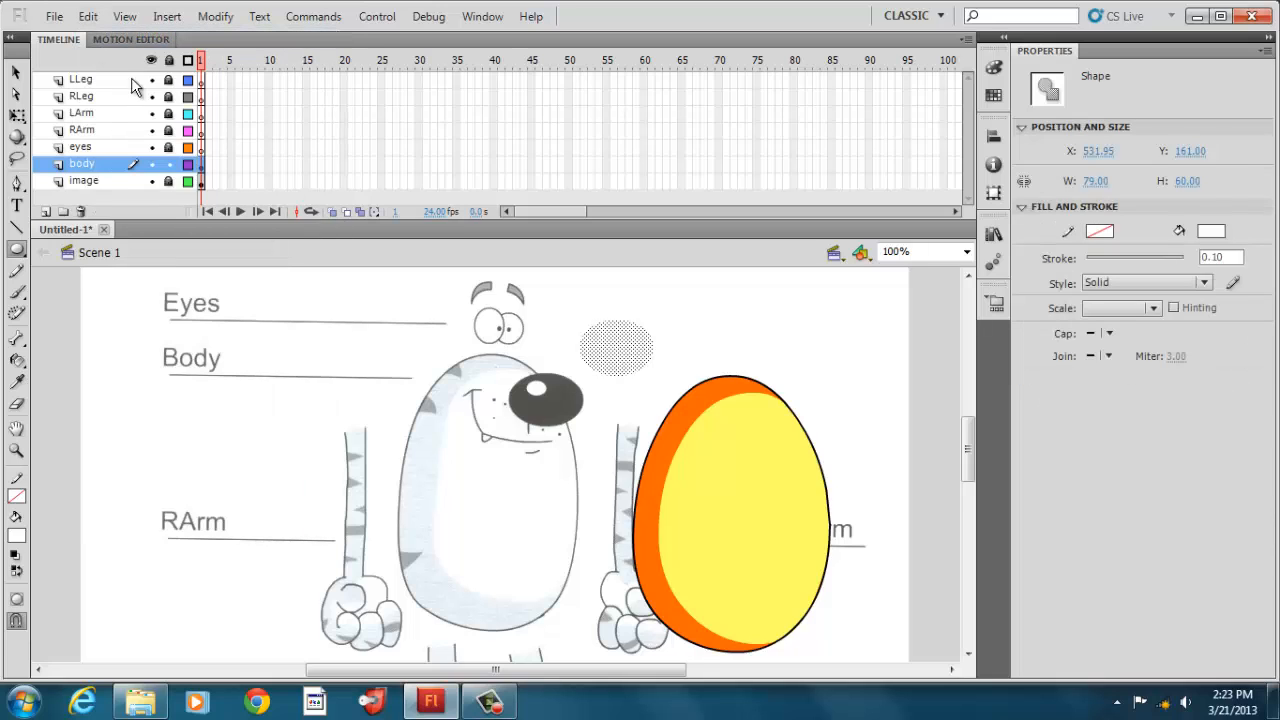
{"action": "left_click", "coordinate": [88, 16]}
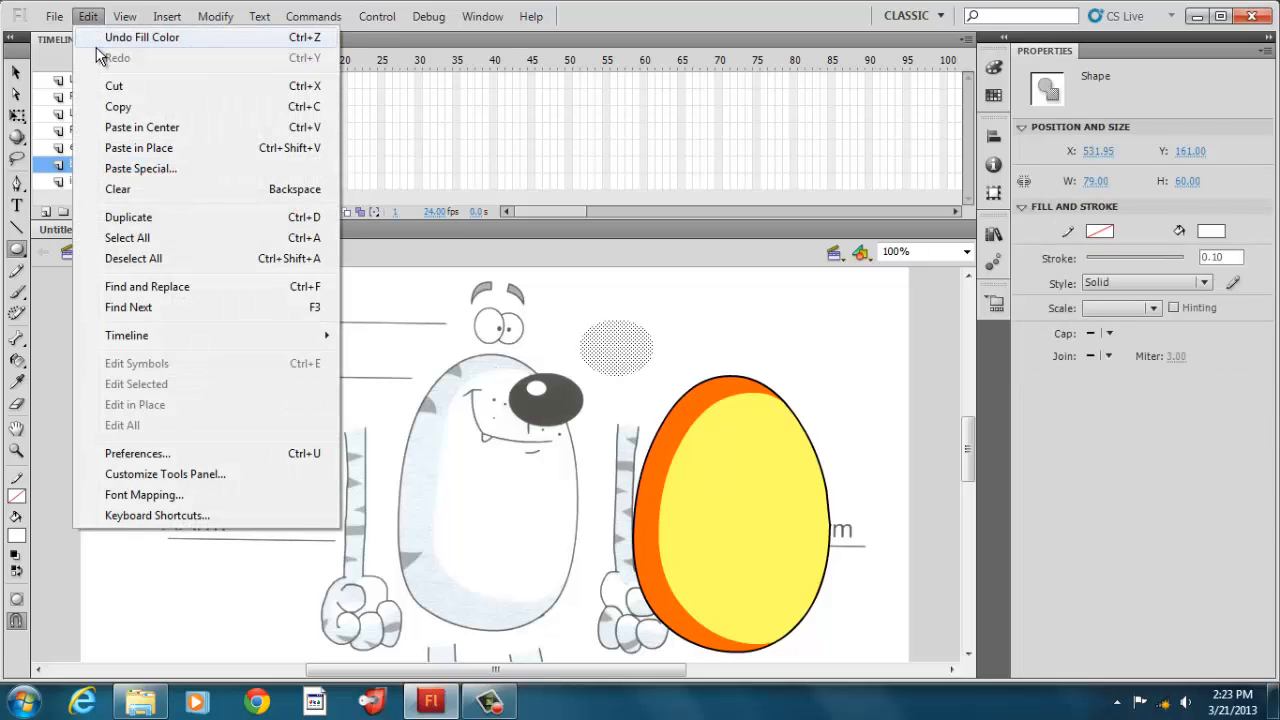
{"action": "left_click", "coordinate": [105, 38]}
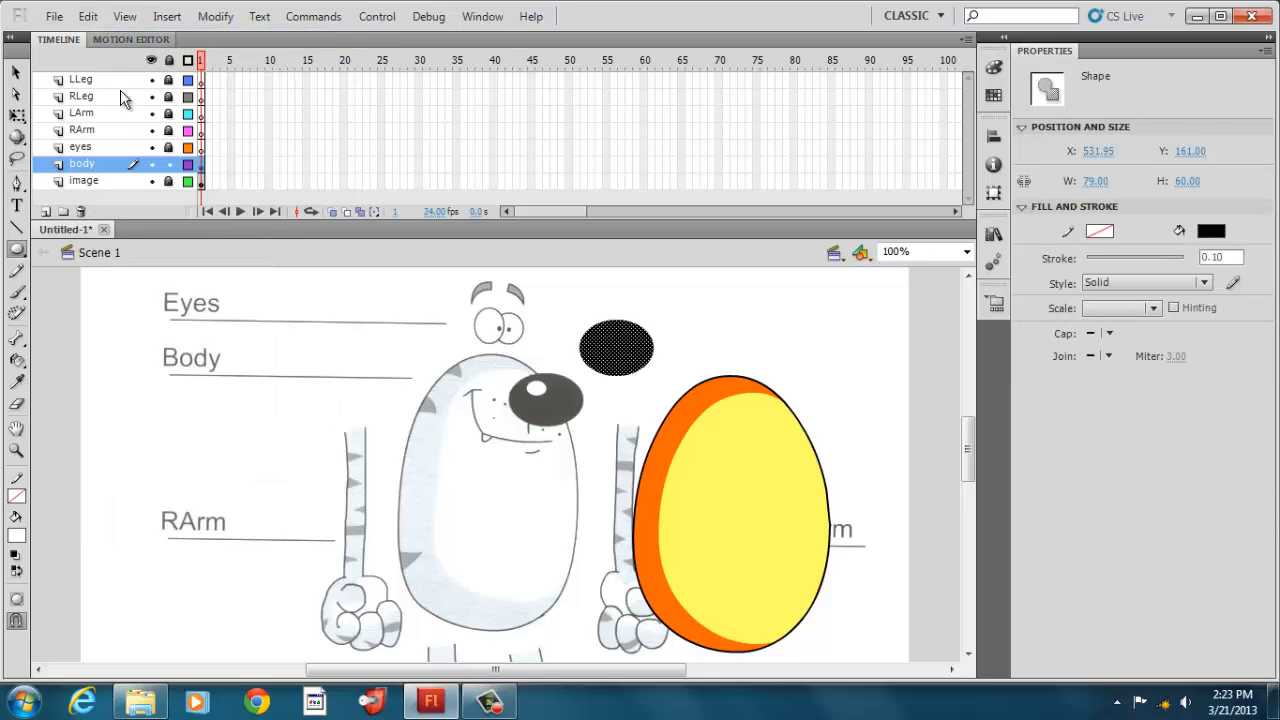
{"action": "left_click", "coordinate": [17, 74]}
{"action": "left_click", "coordinate": [257, 396]}
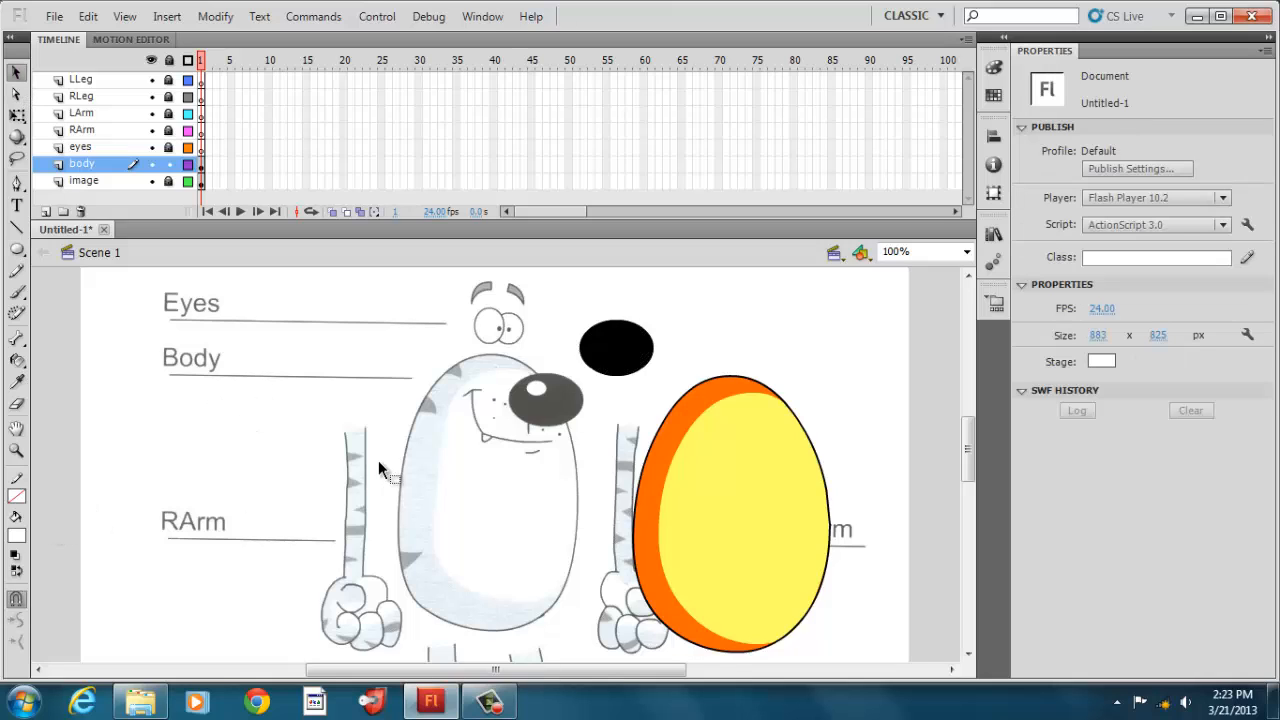
Draw a white oval with no stroke, about 28 by 13 px, and move it over the tiger's nose at about X 489, Y 252
{"action": "left_click", "coordinate": [16, 249]}
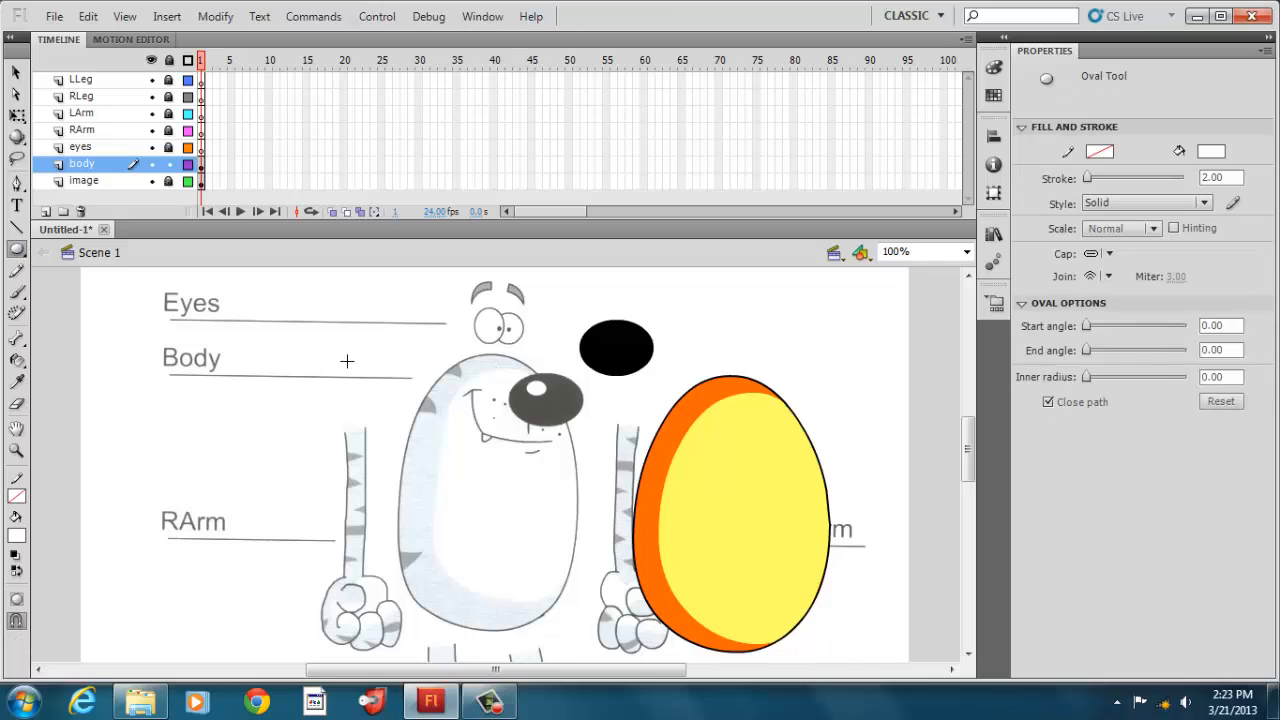
{"action": "left_click_drag", "start_coordinate": [422, 346], "coordinate": [442, 356]}
{"action": "left_click_drag", "start_coordinate": [441, 360], "coordinate": [448, 358]}
{"action": "left_click", "coordinate": [16, 73]}
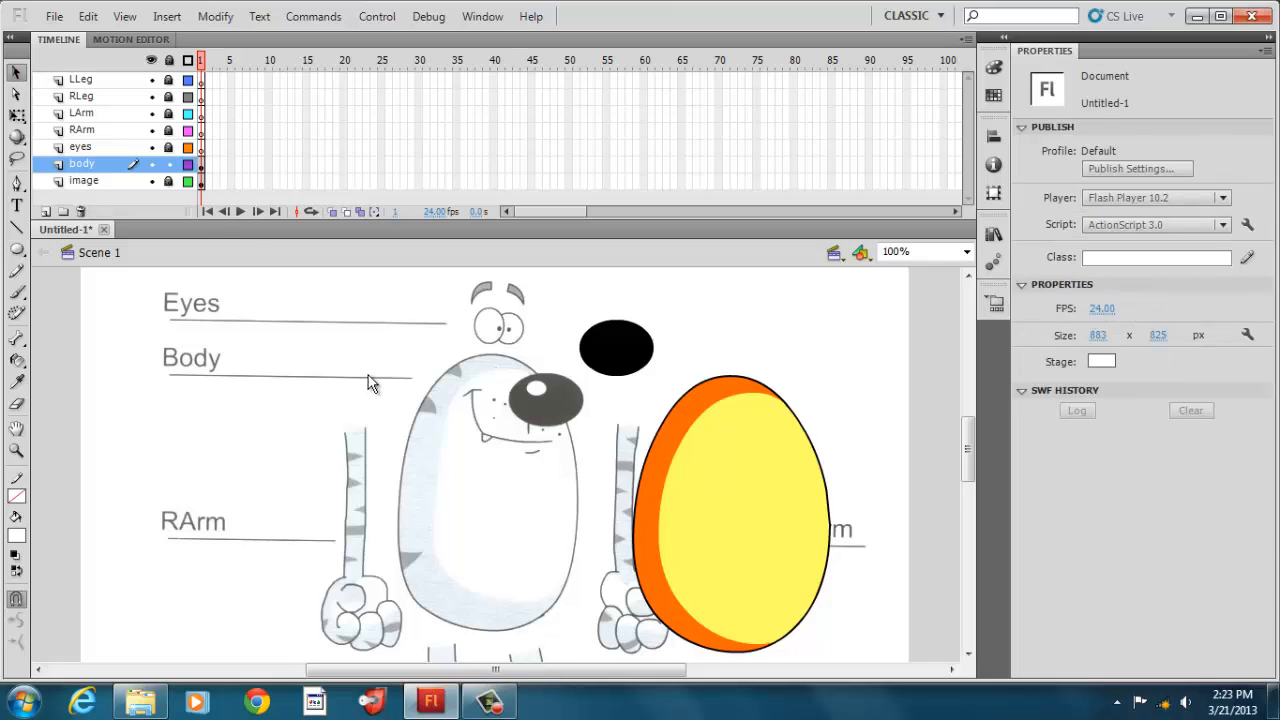
{"action": "left_click", "coordinate": [436, 356]}
{"action": "left_click_drag", "start_coordinate": [436, 356], "coordinate": [550, 416]}
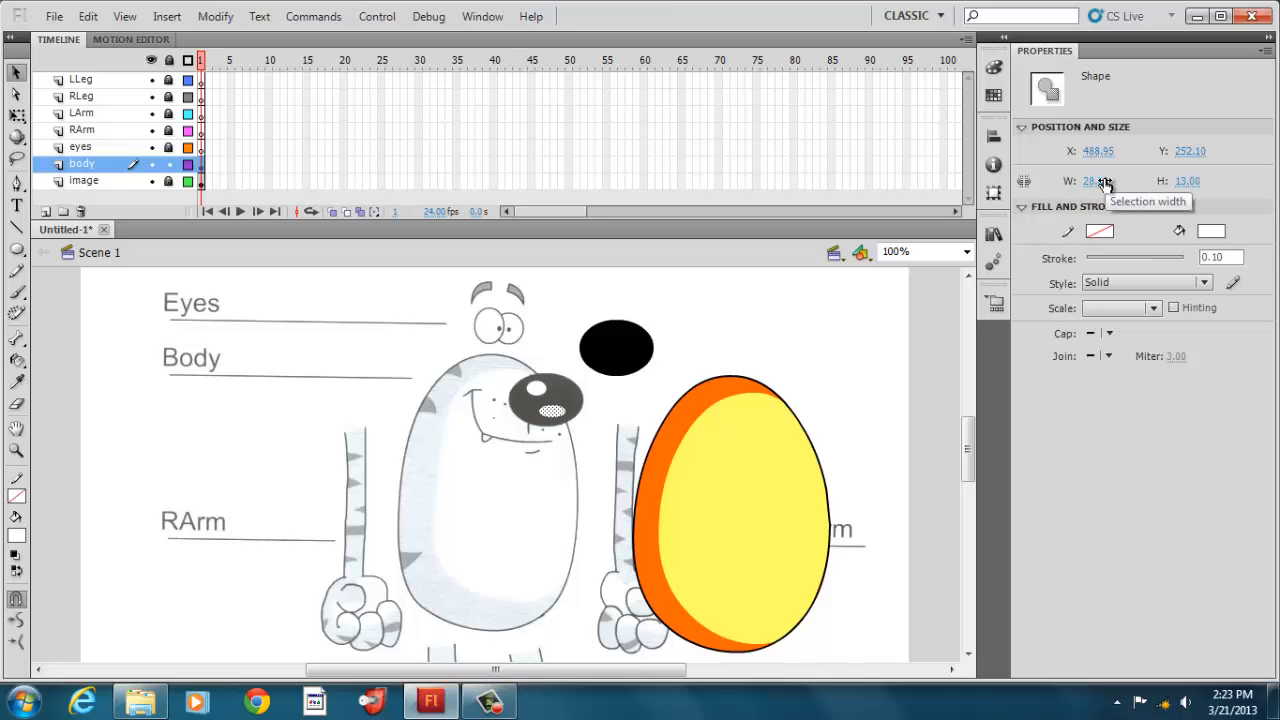
Set the white oval's height to 20 and width to 25, and move it to about X 507, Y 232
{"action": "left_click", "coordinate": [1186, 183]}
{"action": "left_click", "coordinate": [1097, 183]}
{"action": "type", "text": "25"}
{"action": "key", "text": "Return"}
{"action": "left_click", "coordinate": [1130, 204]}
{"action": "left_click_drag", "start_coordinate": [552, 422], "coordinate": [581, 402]}
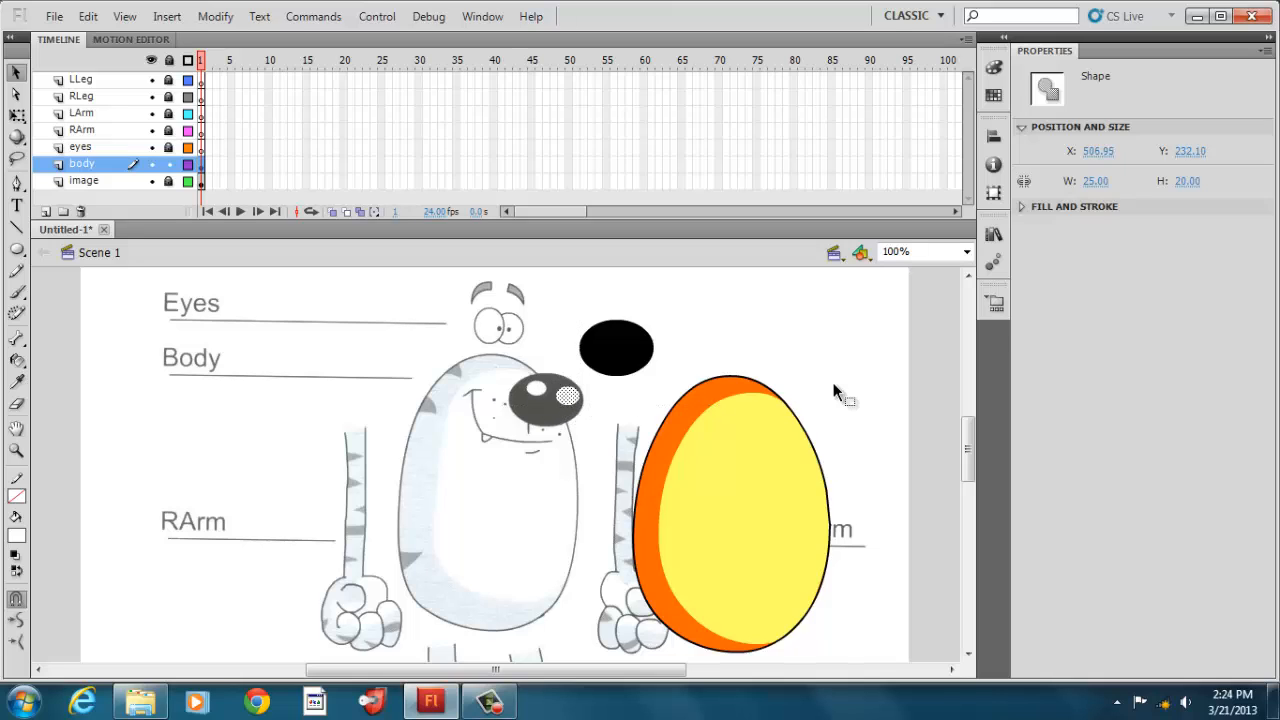
Set the white oval's height to 18 and width to 15, and move it to about X 499, Y 232
{"action": "left_click", "coordinate": [1197, 184]}
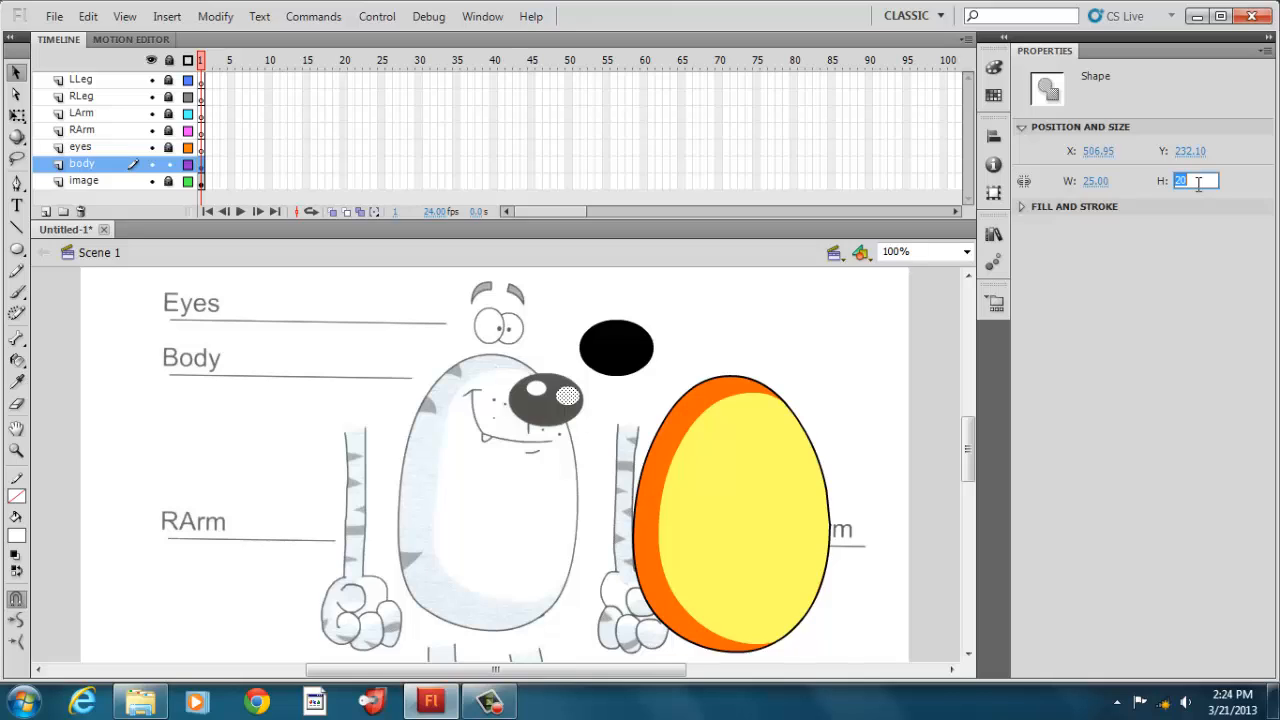
{"action": "type", "text": "18"}
{"action": "left_click", "coordinate": [1087, 181]}
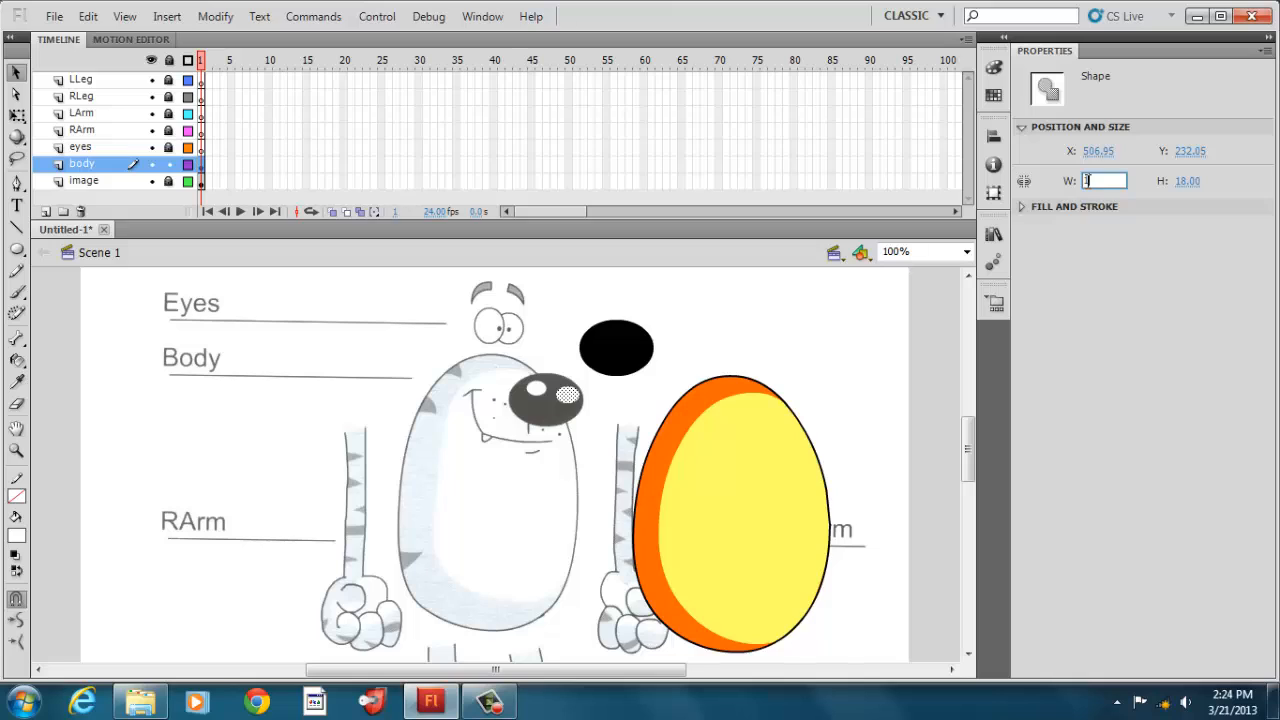
{"action": "key", "text": "Return"}
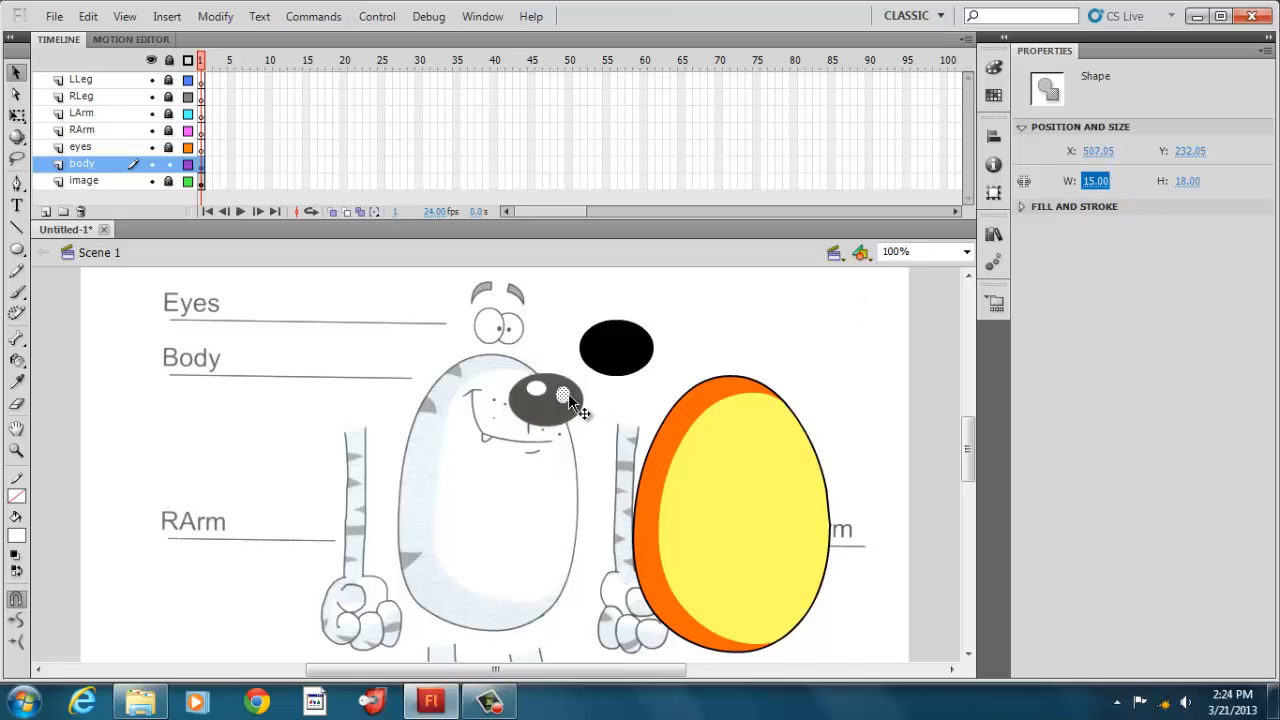
{"action": "mouse_move", "coordinate": [566, 399]}
{"action": "left_mouse_down"}
{"action": "mouse_move", "coordinate": [545, 399]}
{"action": "mouse_move", "coordinate": [558, 399]}
{"action": "left_mouse_up"}
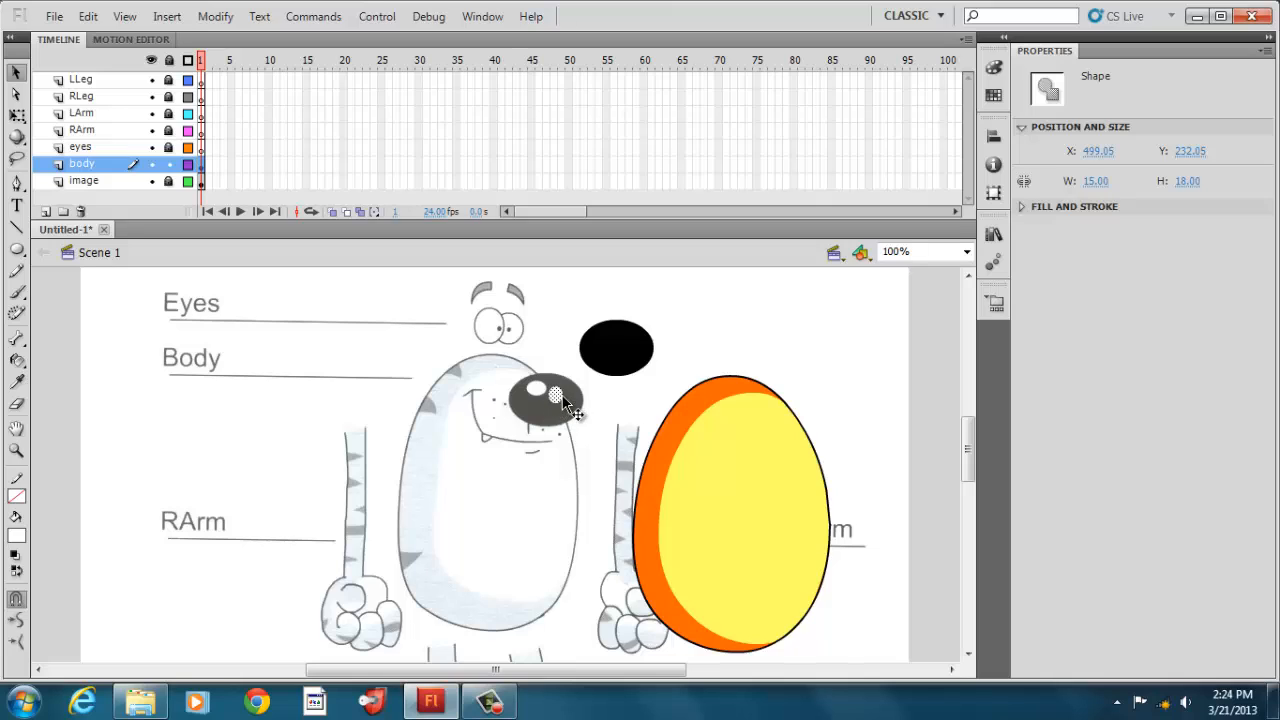
Set the white oval's width to 22 and height to 16, and place it level with the nose highlight at about Y 225
{"action": "left_click", "coordinate": [1100, 184]}
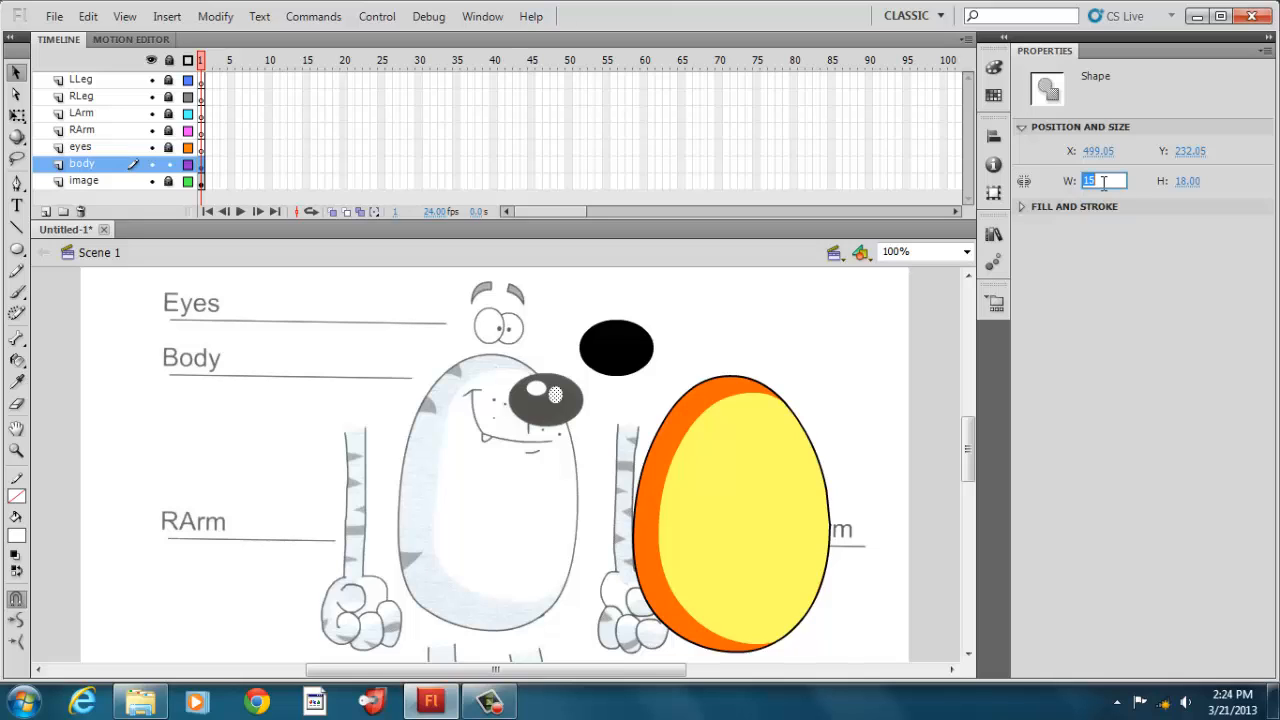
{"action": "type", "text": "22"}
{"action": "key", "text": "Return"}
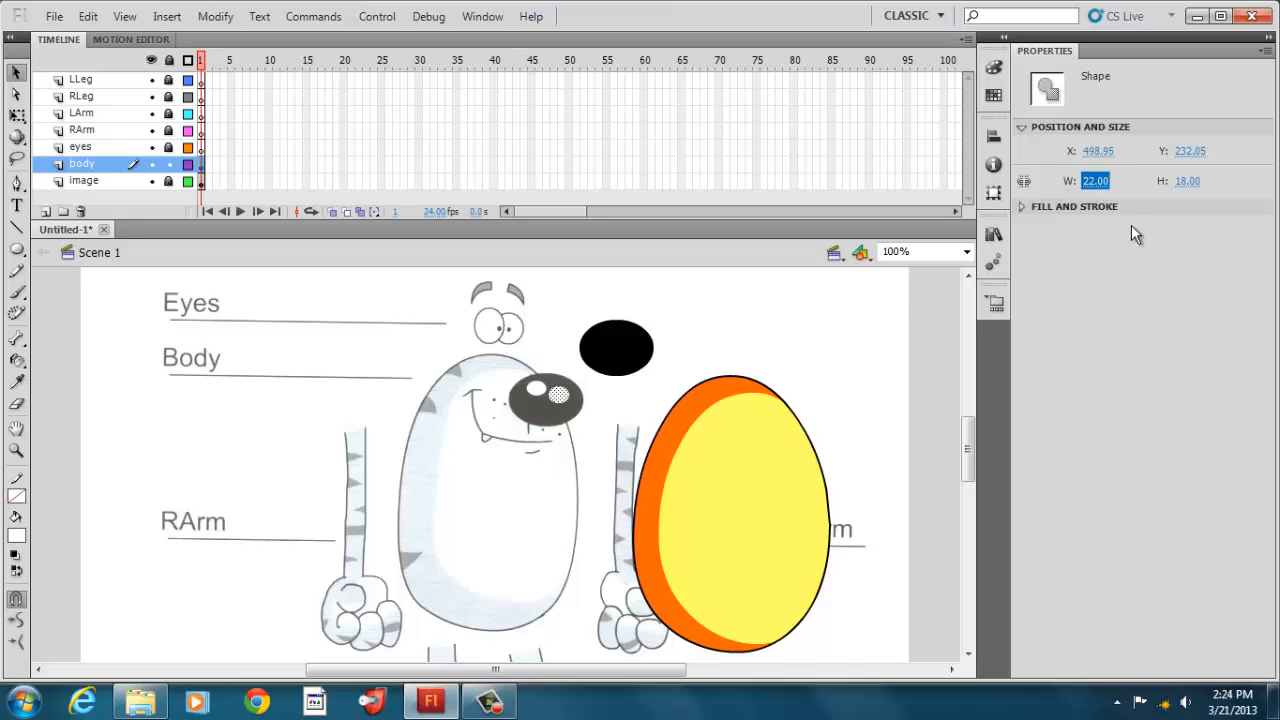
{"action": "mouse_move", "coordinate": [570, 400]}
{"action": "left_mouse_down"}
{"action": "mouse_move", "coordinate": [553, 391]}
{"action": "mouse_move", "coordinate": [572, 393]}
{"action": "left_mouse_up"}
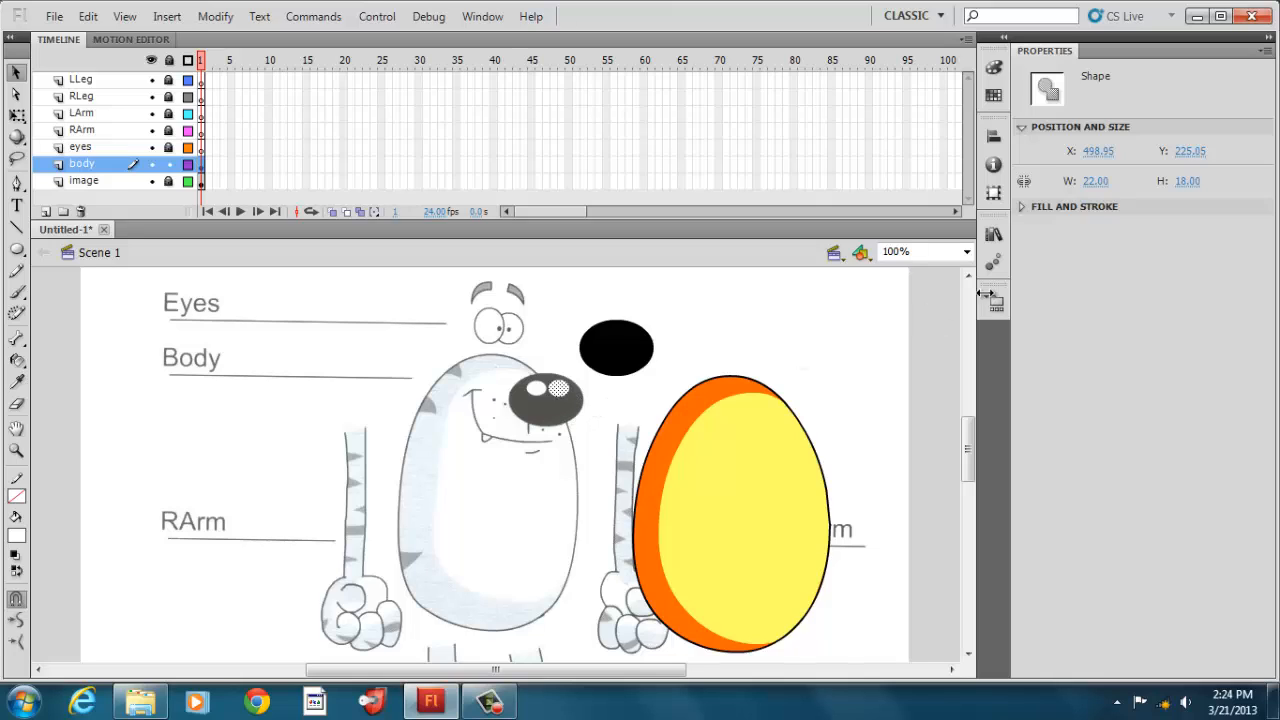
{"action": "left_click", "coordinate": [1183, 182]}
{"action": "key", "text": "BackSpace"}
{"action": "type", "text": "6"}
{"action": "key", "text": "Return"}
{"action": "left_click", "coordinate": [1162, 208]}
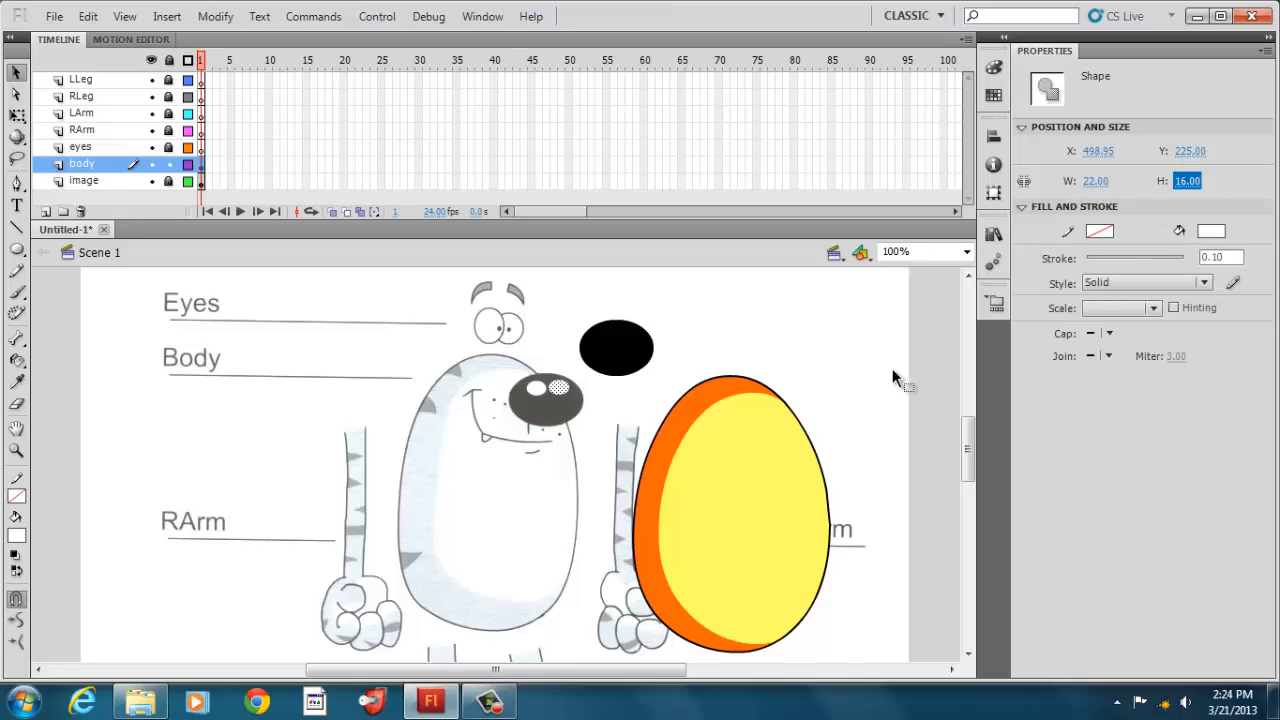
Place the white highlight on the upper left of the black nose oval, around X 548, Y 172, fine-tune its position and deselect it
{"action": "left_click_drag", "start_coordinate": [567, 398], "coordinate": [606, 338]}
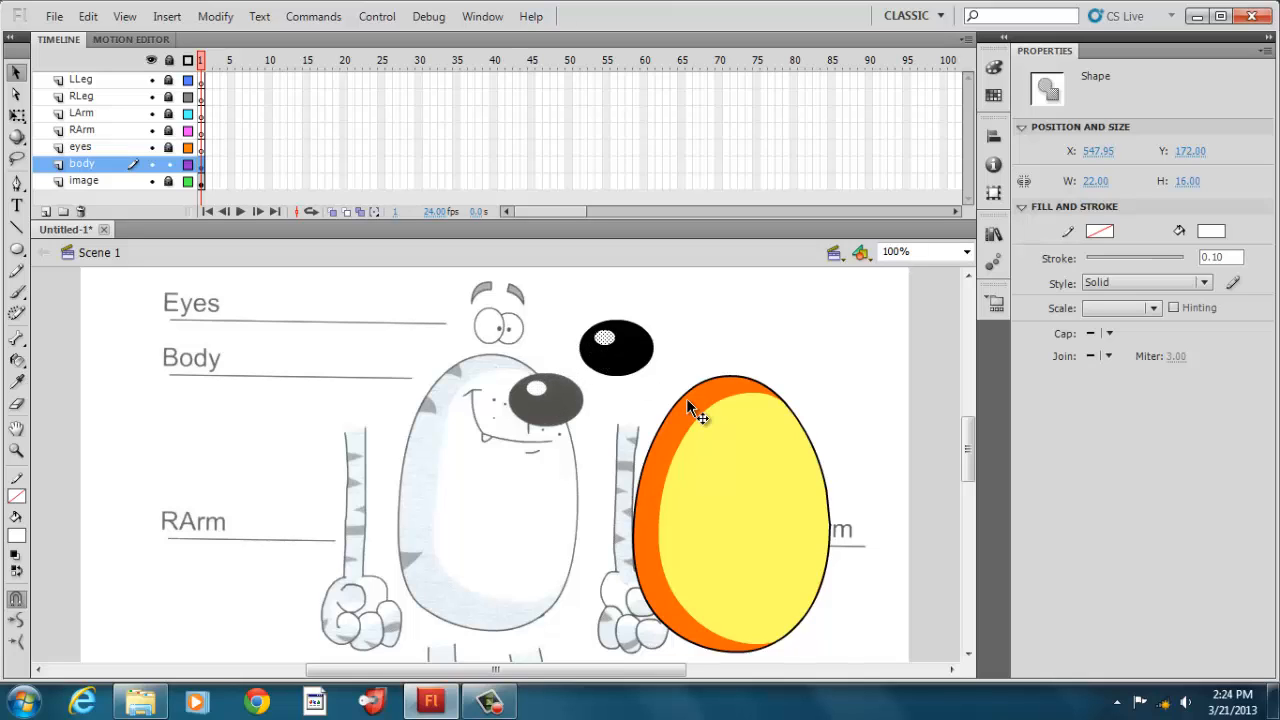
{"action": "key", "text": "Right"}
{"action": "key", "text": "Right"}
{"action": "key", "text": "Right"}
{"action": "key", "text": "Up"}
{"action": "key", "text": "Up"}
{"action": "key", "text": "Left"}
{"action": "key", "text": "Left"}
{"action": "key", "text": "Left"}
{"action": "left_click", "coordinate": [705, 353]}
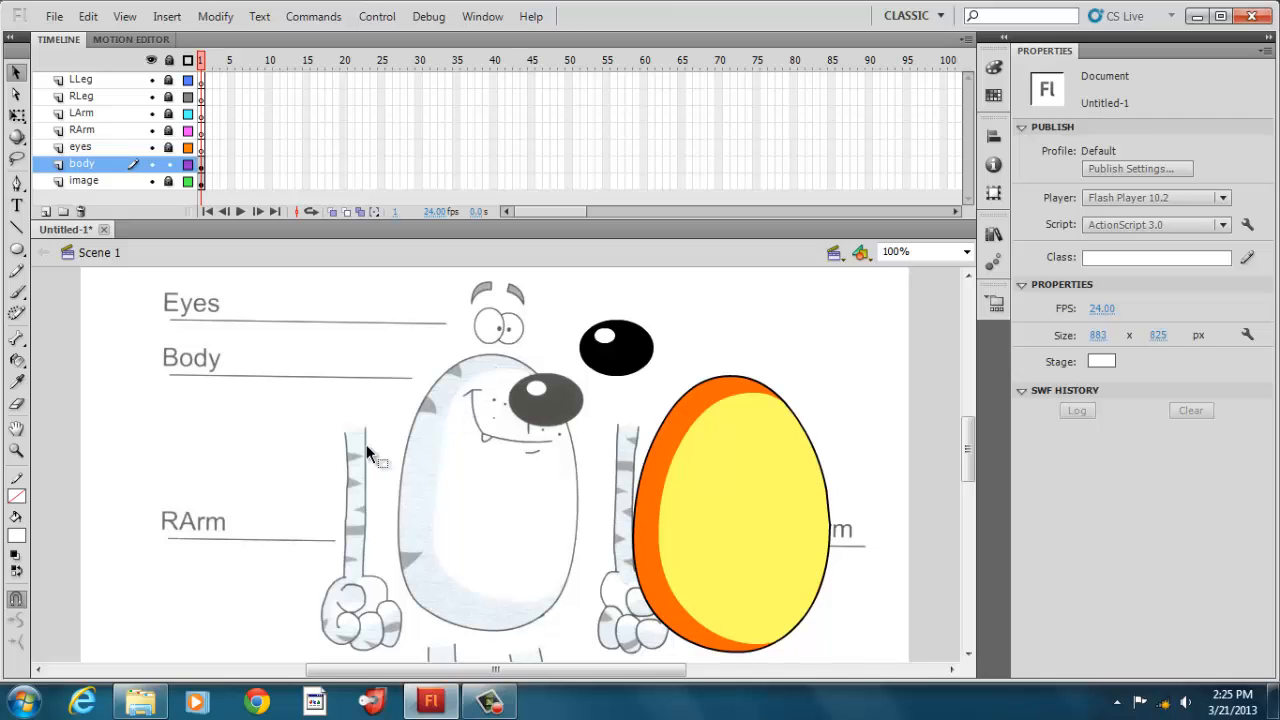
Draw three triangular stripes with black 2 px lines along the orange edge of the body, two near the top and one near the bottom
{"action": "left_click", "coordinate": [16, 227]}
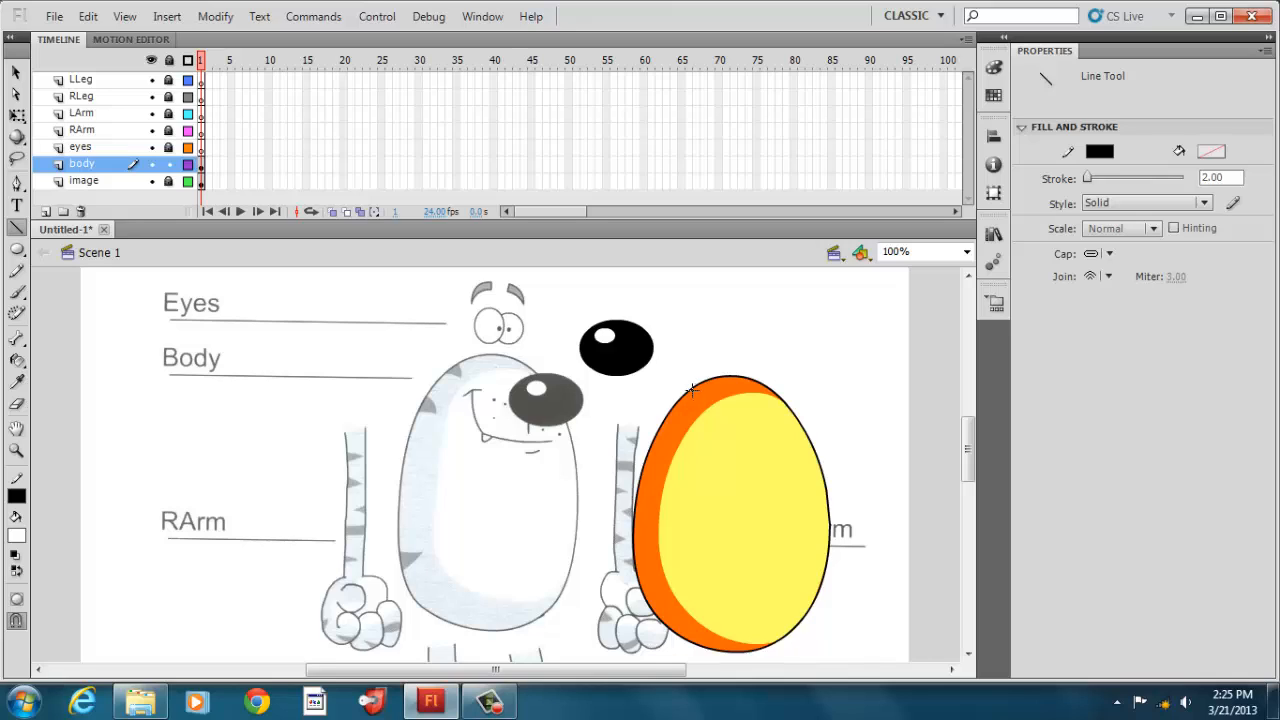
{"action": "mouse_move", "coordinate": [688, 391]}
{"action": "left_mouse_down"}
{"action": "mouse_move", "coordinate": [703, 409]}
{"action": "mouse_move", "coordinate": [676, 404]}
{"action": "left_mouse_up"}
{"action": "left_click_drag", "start_coordinate": [658, 433], "coordinate": [671, 451]}
{"action": "left_click_drag", "start_coordinate": [653, 452], "coordinate": [676, 451]}
{"action": "mouse_move", "coordinate": [668, 622]}
{"action": "left_mouse_down"}
{"action": "mouse_move", "coordinate": [681, 606]}
{"action": "mouse_move", "coordinate": [653, 611]}
{"action": "left_mouse_up"}
Bend the straight lines of the three body stripes into curves
{"action": "left_click", "coordinate": [16, 73]}
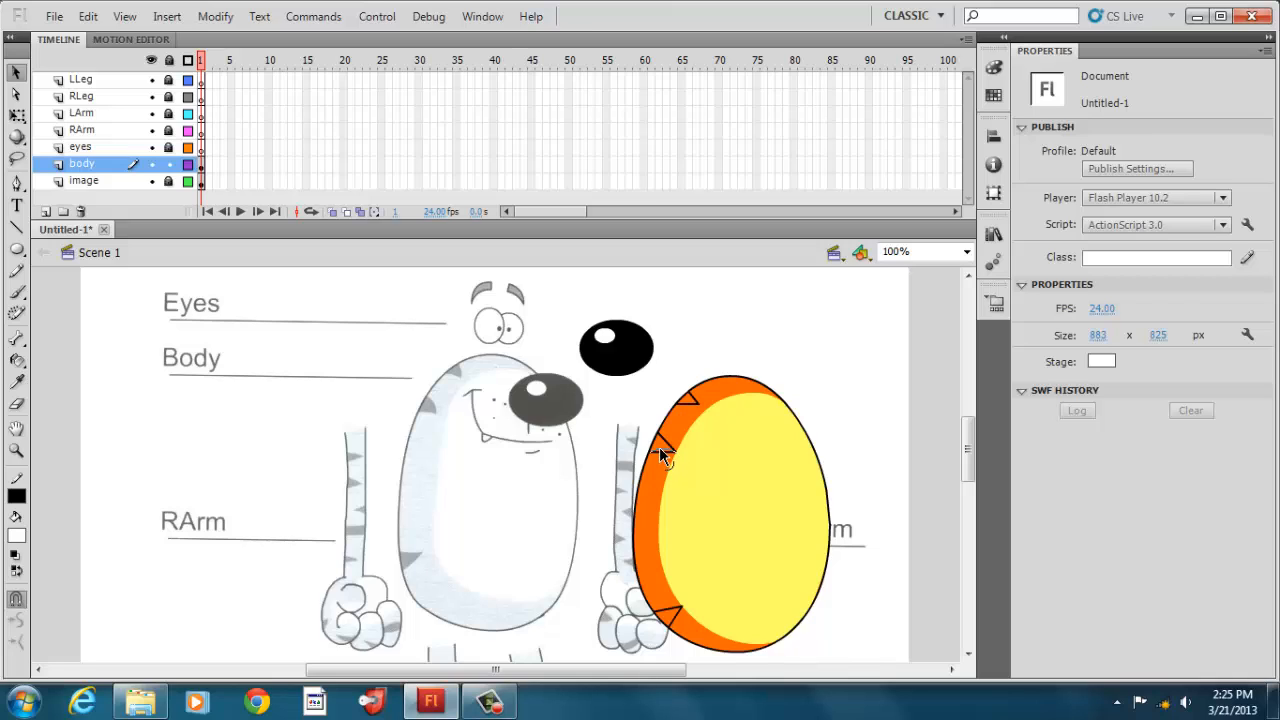
{"action": "left_click", "coordinate": [701, 409]}
{"action": "left_click_drag", "start_coordinate": [691, 408], "coordinate": [692, 404]}
{"action": "left_click_drag", "start_coordinate": [698, 396], "coordinate": [700, 399]}
Fill the three body stripes with dark red-orange using the Paint Bucket tool
{"action": "left_click", "coordinate": [17, 536]}
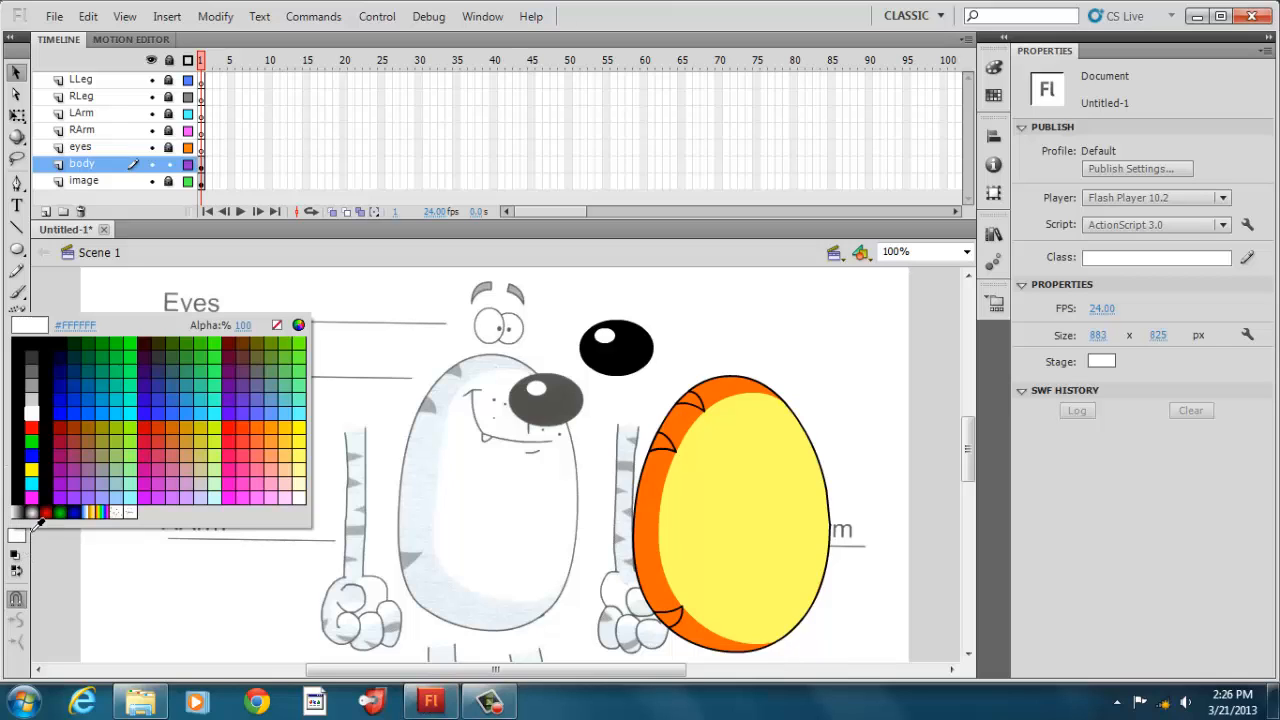
{"action": "left_click", "coordinate": [160, 427]}
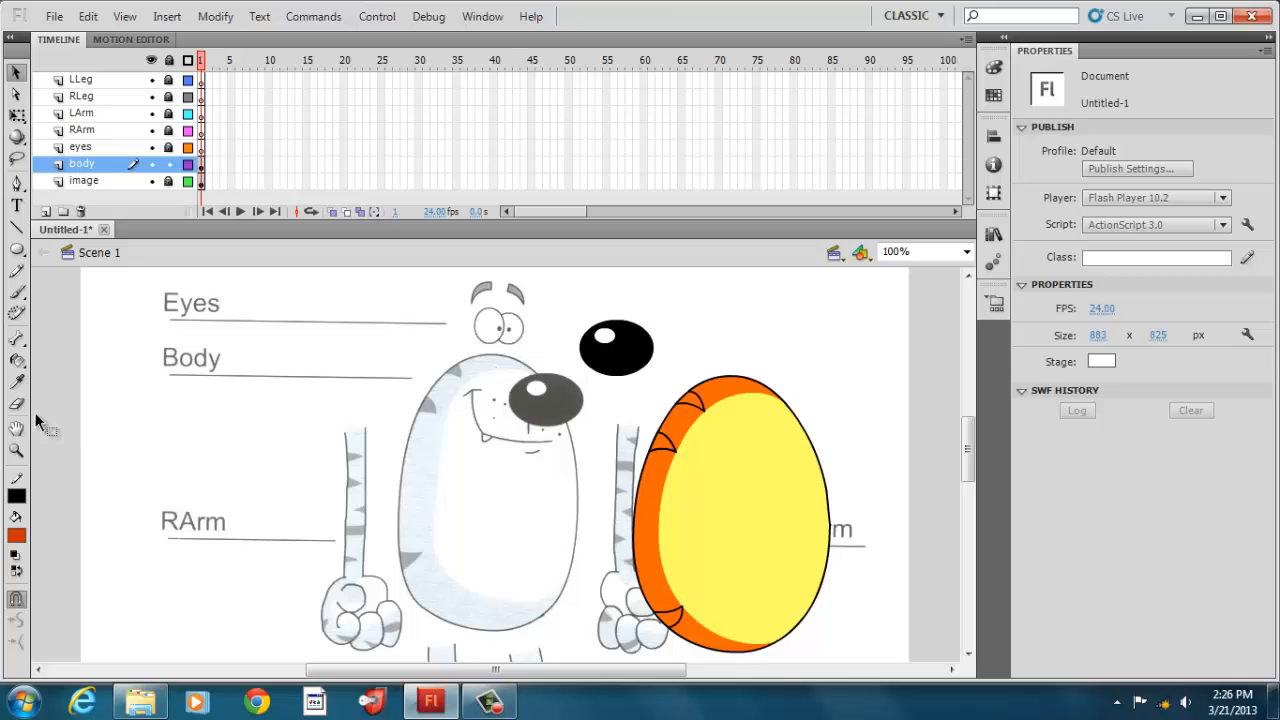
{"action": "left_click", "coordinate": [17, 362]}
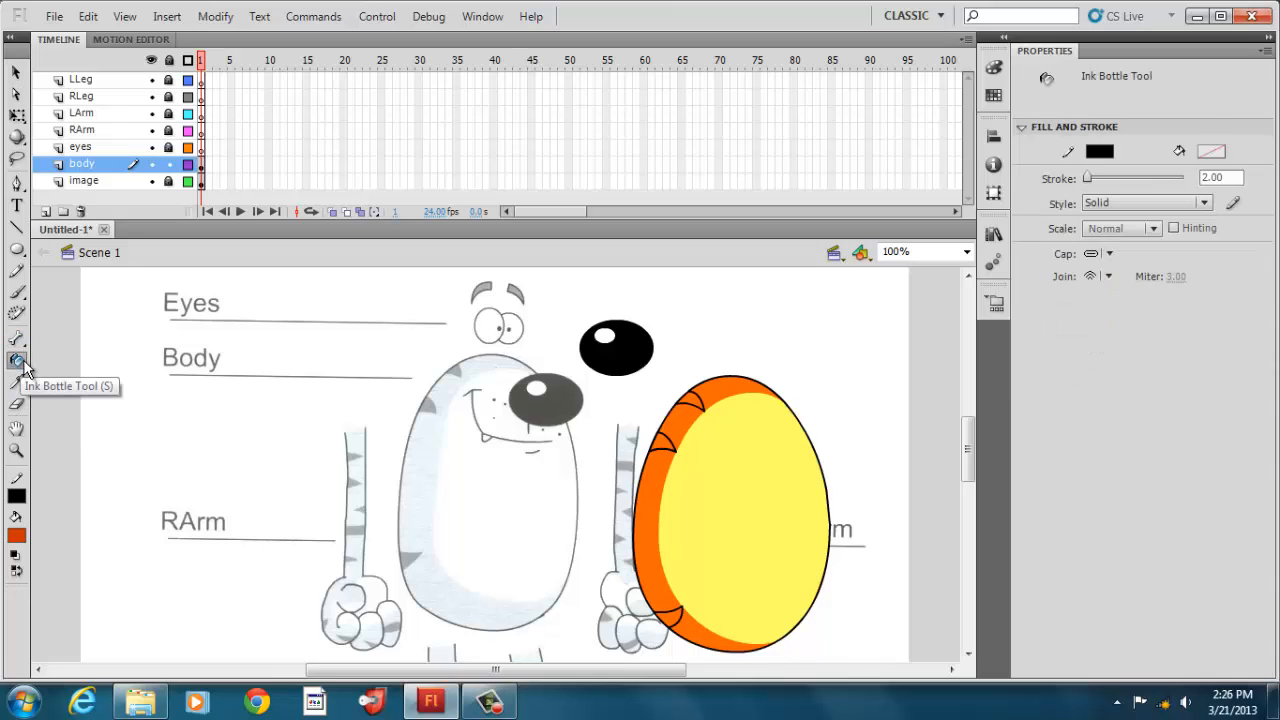
{"action": "left_click", "coordinate": [20, 364]}
{"action": "left_click", "coordinate": [62, 361]}
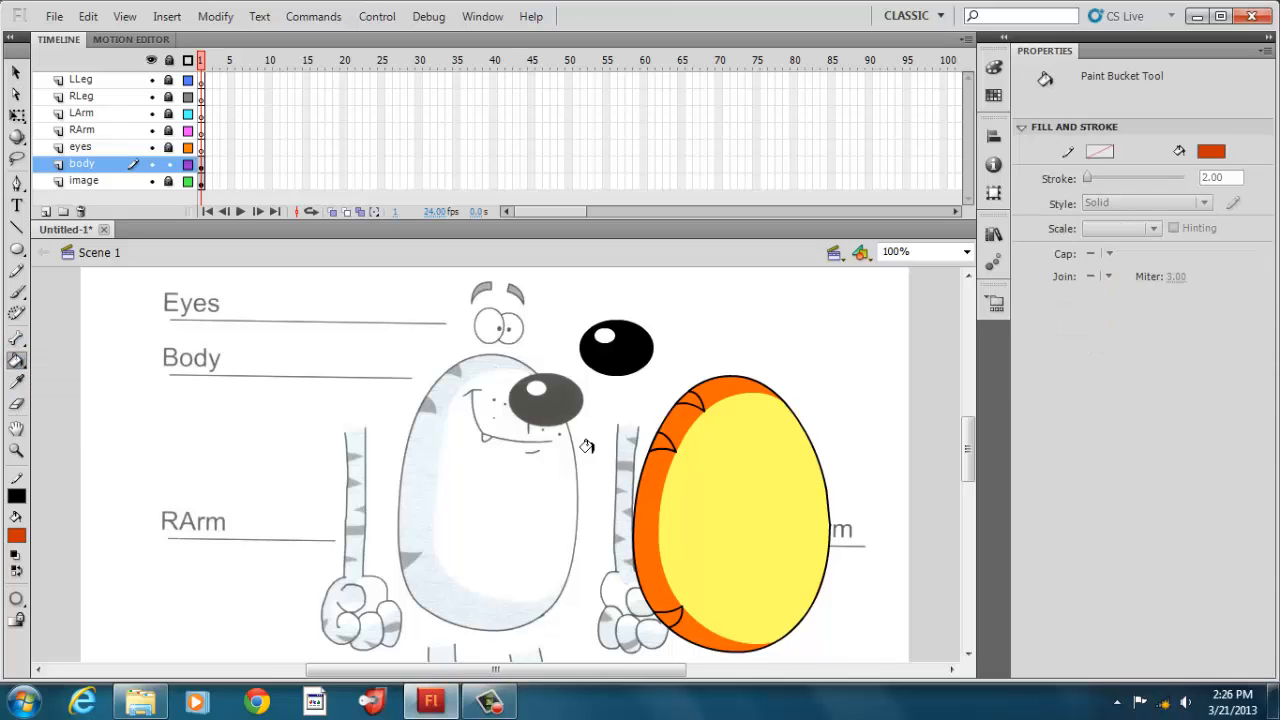
{"action": "left_click", "coordinate": [682, 395]}
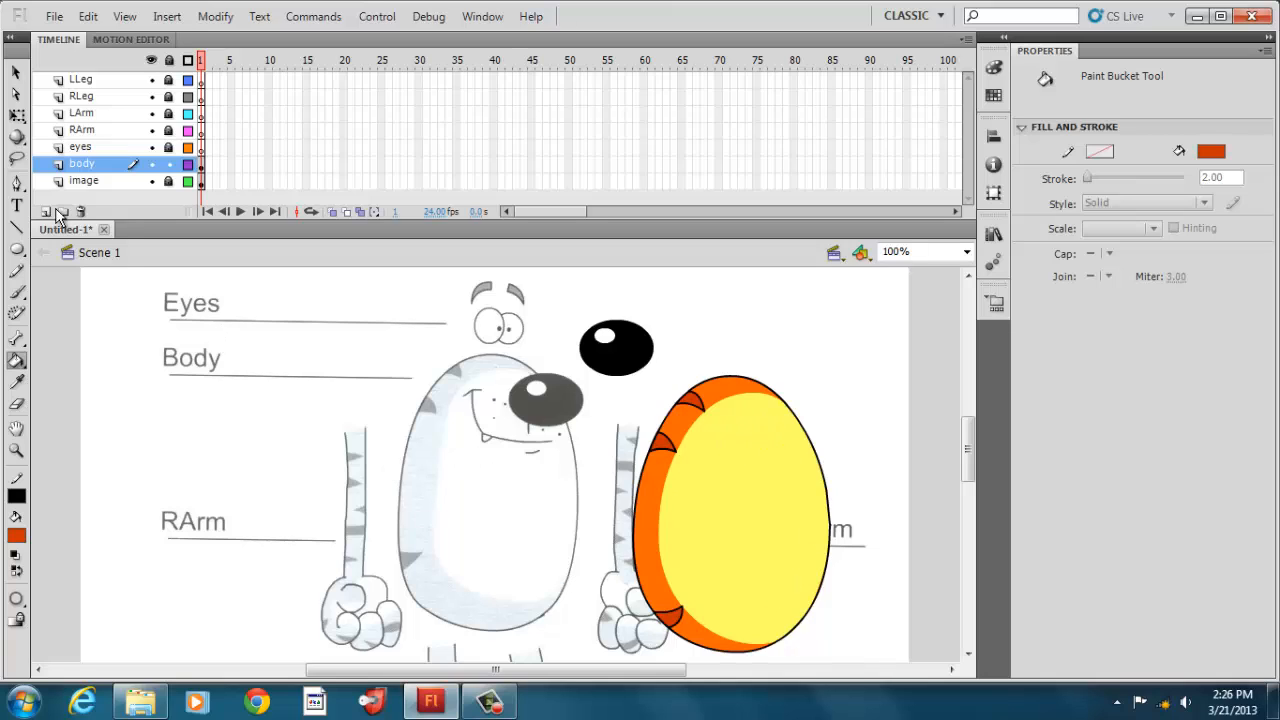
Select the black nose with its highlight and position it over the upper right edge of the coloured body at about X 711, Y 237
{"action": "left_click", "coordinate": [16, 72]}
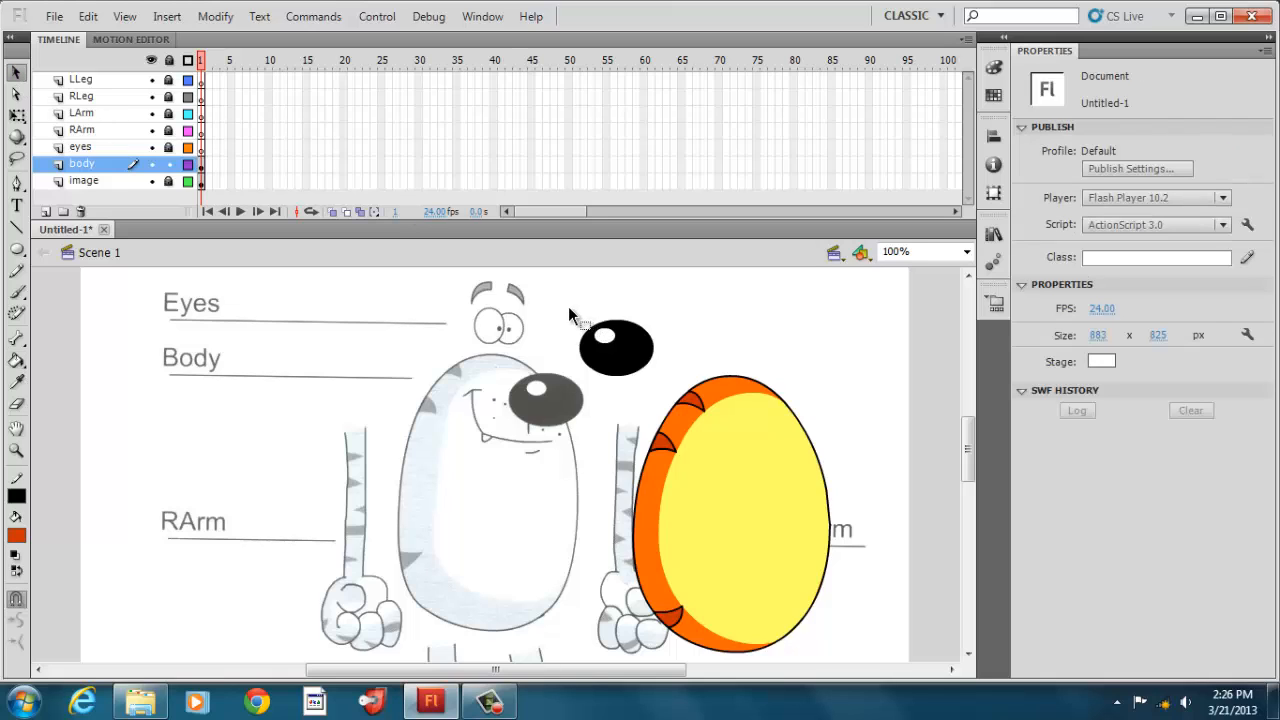
{"action": "left_click_drag", "start_coordinate": [563, 294], "coordinate": [816, 447]}
{"action": "key", "text": "Up"}
{"action": "key", "text": "Up"}
{"action": "key", "text": "Up"}
{"action": "key", "text": "Up"}
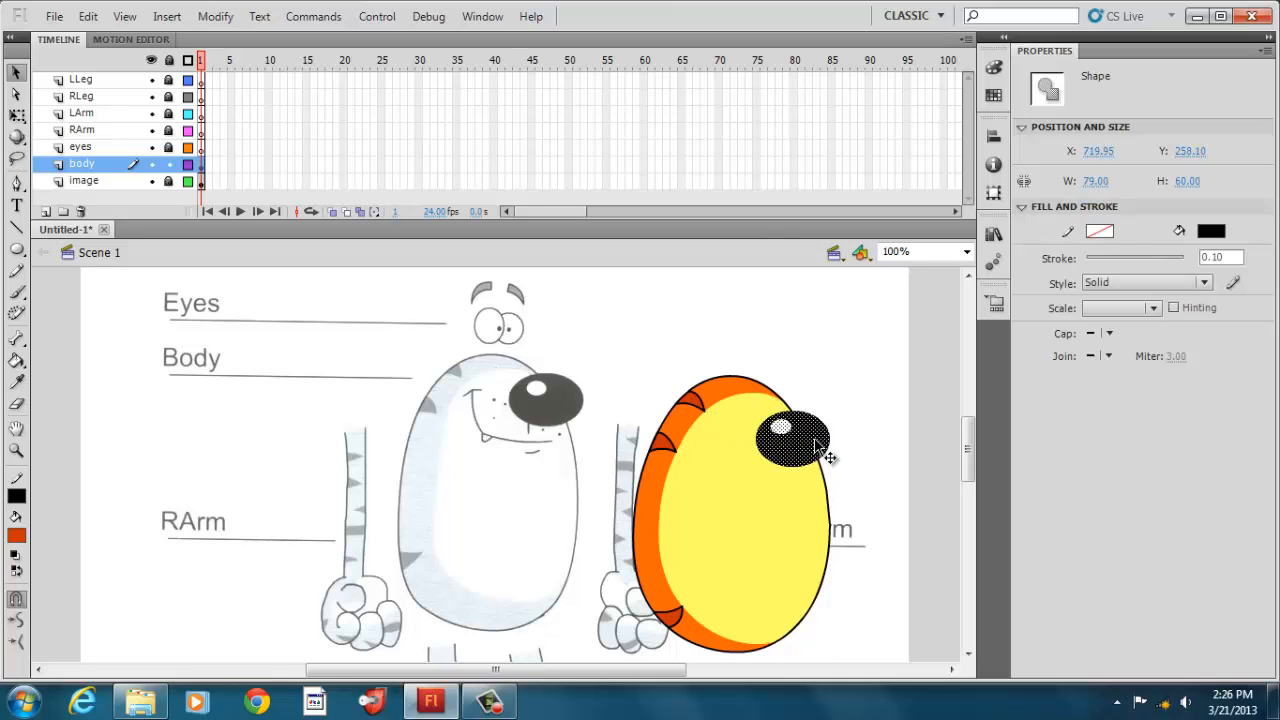
{"action": "key", "text": "Up"}
{"action": "key", "text": "Up"}
{"action": "key", "text": "Up"}
{"action": "key", "text": "Up"}
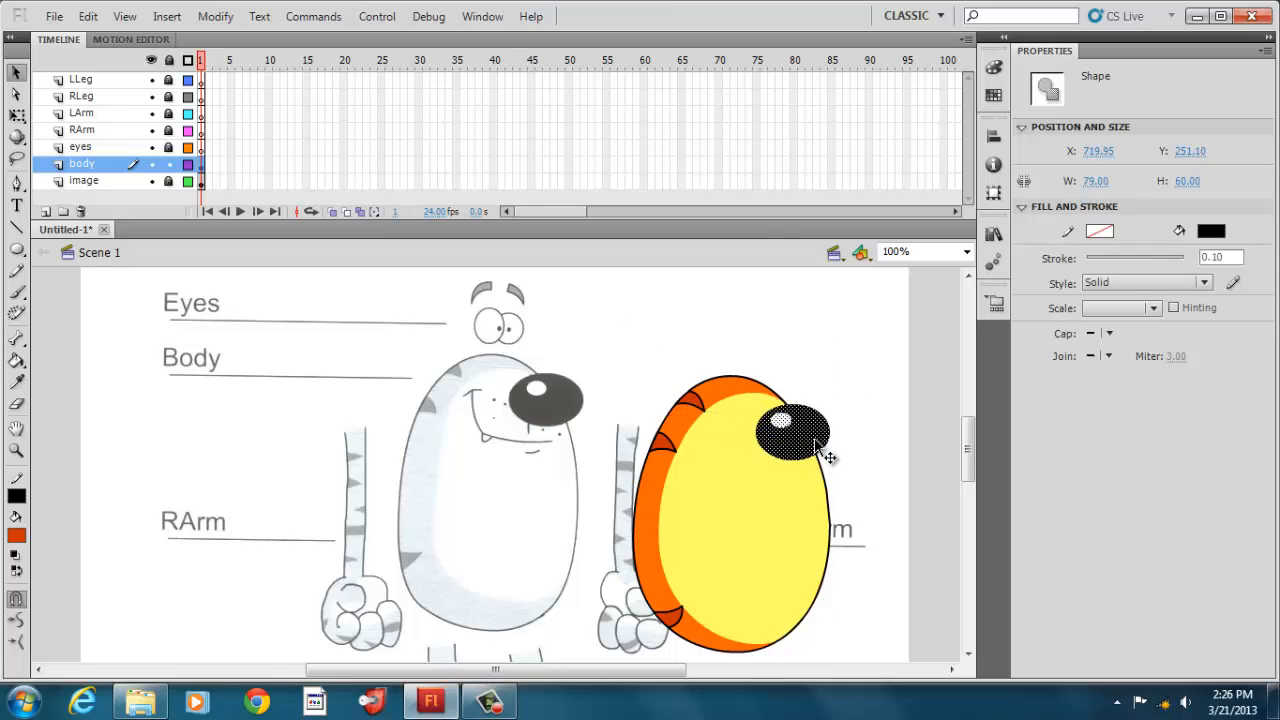
{"action": "key", "text": "Up"}
{"action": "key", "text": "Up"}
{"action": "key", "text": "Up"}
{"action": "key", "text": "Up"}
{"action": "key", "text": "Up"}
{"action": "key", "text": "Up"}
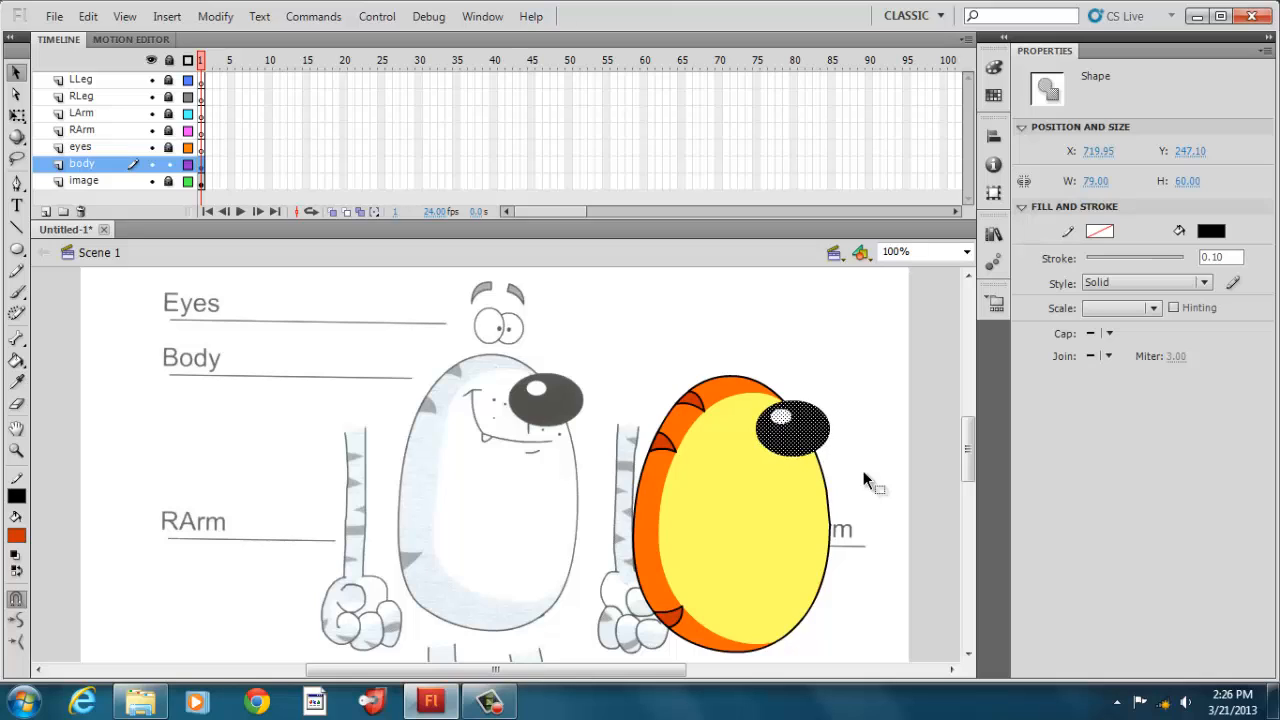
{"action": "key", "text": "Up"}
{"action": "key", "text": "Up"}
{"action": "key", "text": "Up"}
{"action": "key", "text": "Up"}
{"action": "key", "text": "Left"}
{"action": "key", "text": "Left"}
{"action": "key", "text": "Left"}
{"action": "key", "text": "Left"}
{"action": "key", "text": "Left"}
{"action": "key", "text": "Left"}
{"action": "key", "text": "Left"}
{"action": "key", "text": "Left"}
{"action": "key", "text": "Left"}
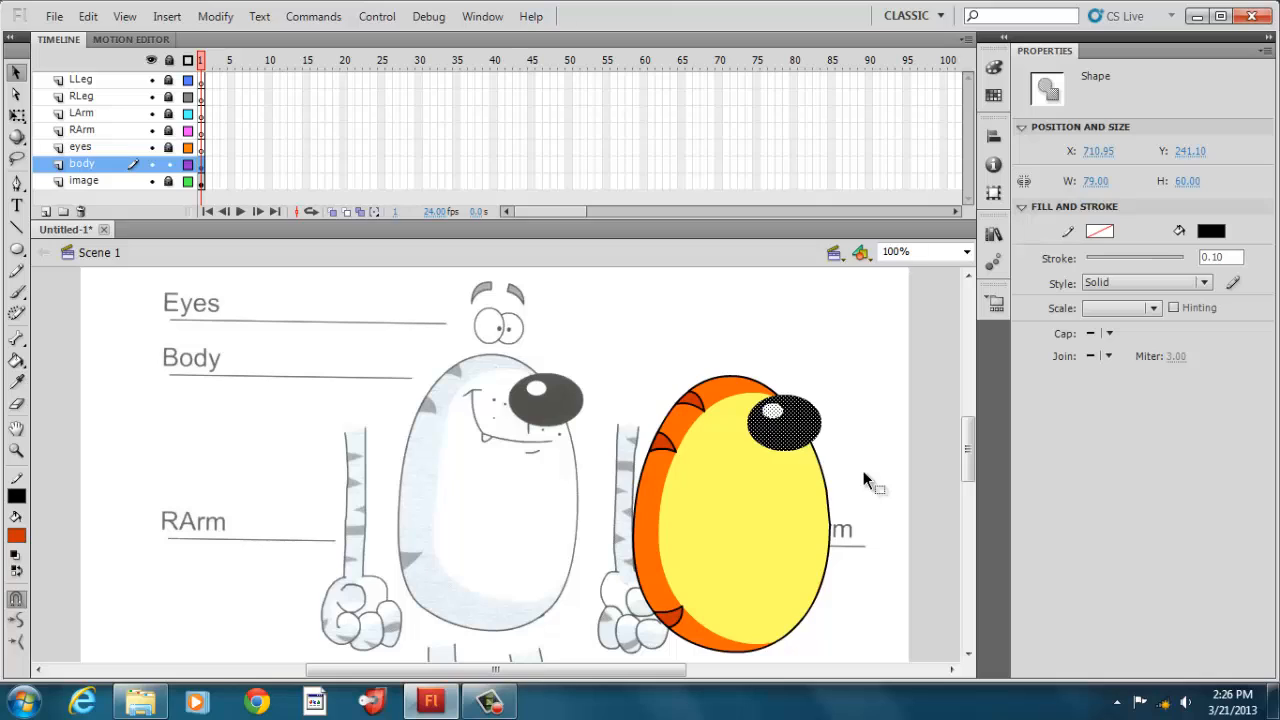
{"action": "key", "text": "Up"}
{"action": "key", "text": "Up"}
{"action": "key", "text": "Up"}
{"action": "key", "text": "Up"}
{"action": "key", "text": "Up"}
{"action": "key", "text": "Up"}
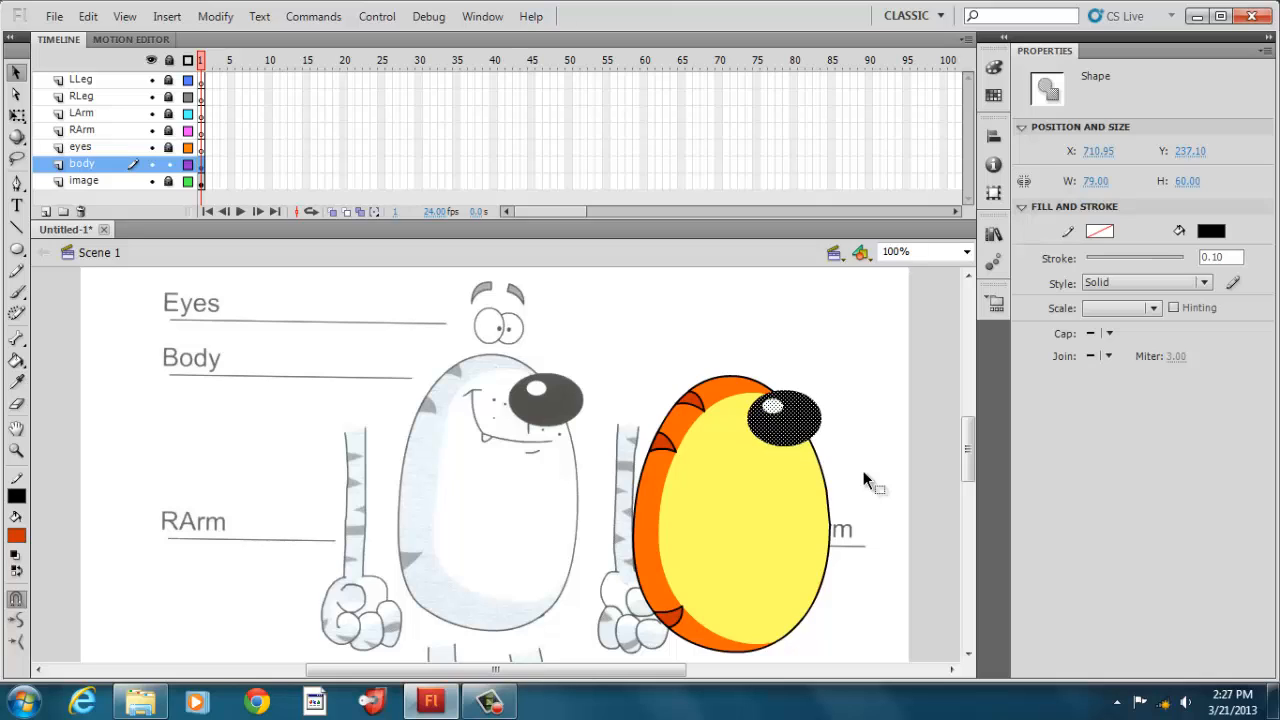
Nudge the selected nose up to about Y 232 and slightly right on the coloured body, and deselect it
{"action": "key", "text": "Up"}
{"action": "key", "text": "Left"}
{"action": "key", "text": "Up"}
{"action": "key", "text": "Up"}
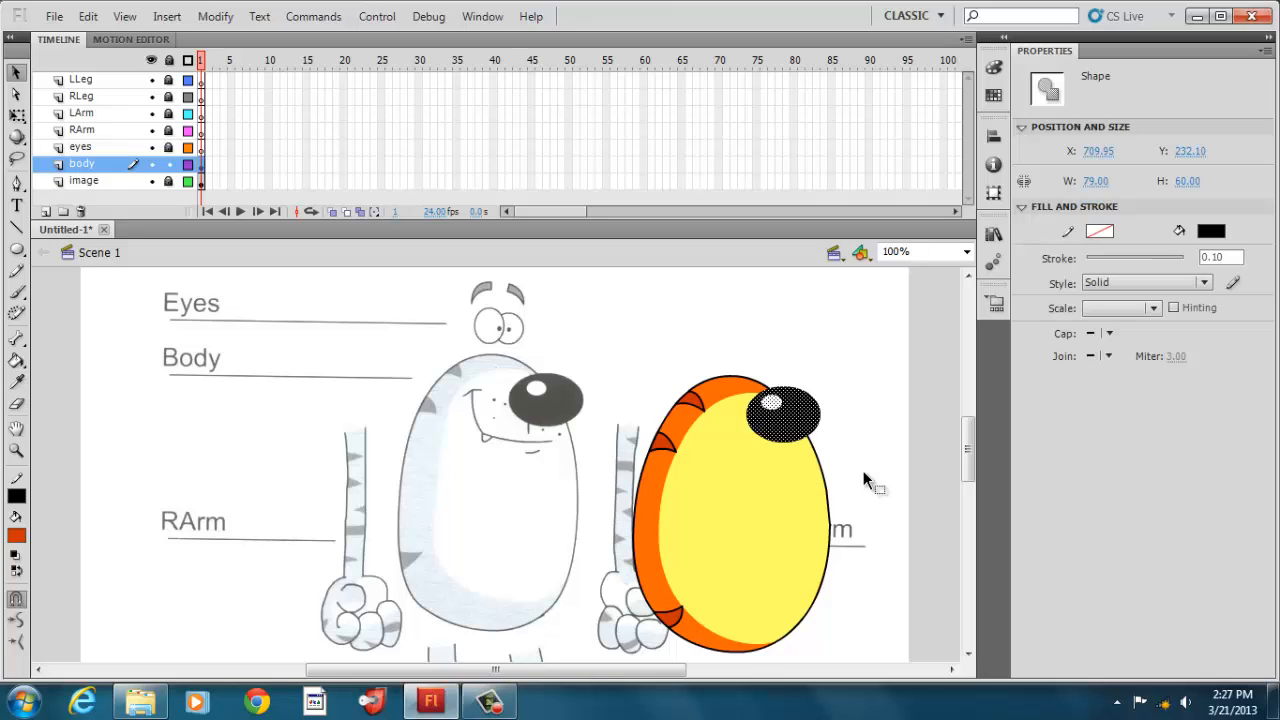
{"action": "key", "text": "Right"}
{"action": "key", "text": "Right"}
{"action": "left_click", "coordinate": [866, 478]}
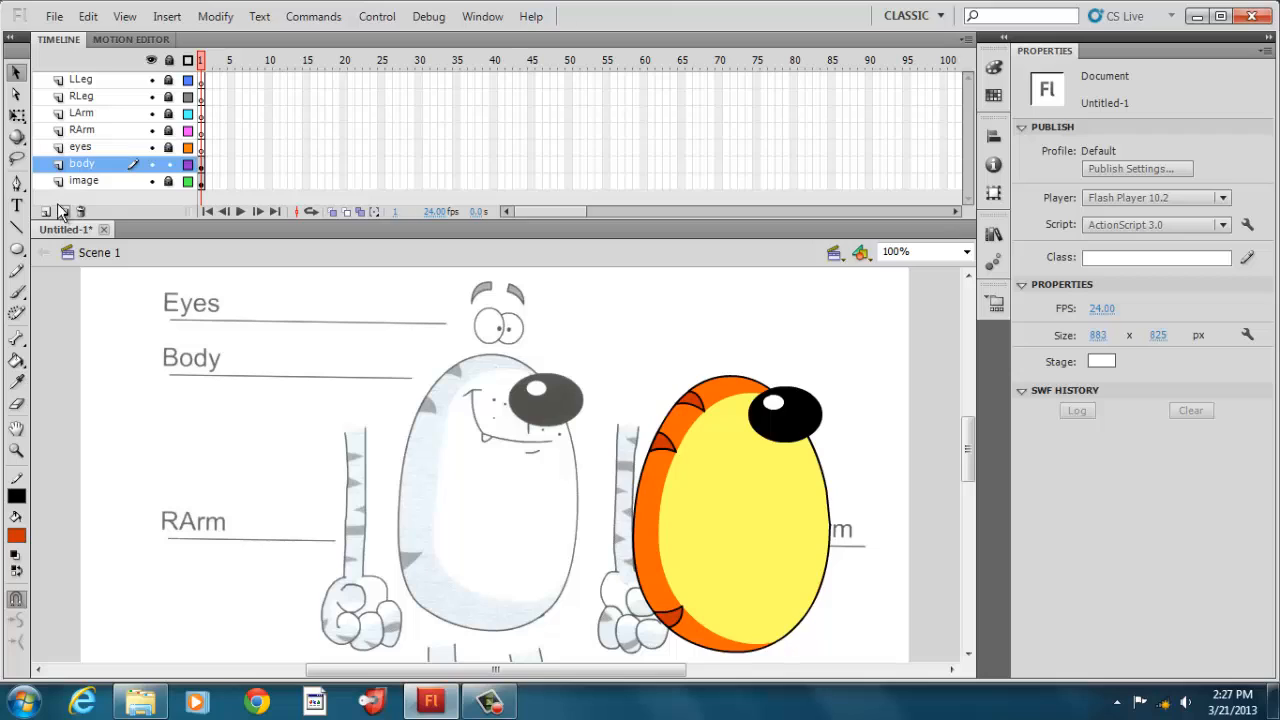
Draw a curved black 2 px chin line about 18 px wide below the mouth and shift it to about X 474, Y 299
{"action": "left_click", "coordinate": [16, 227]}
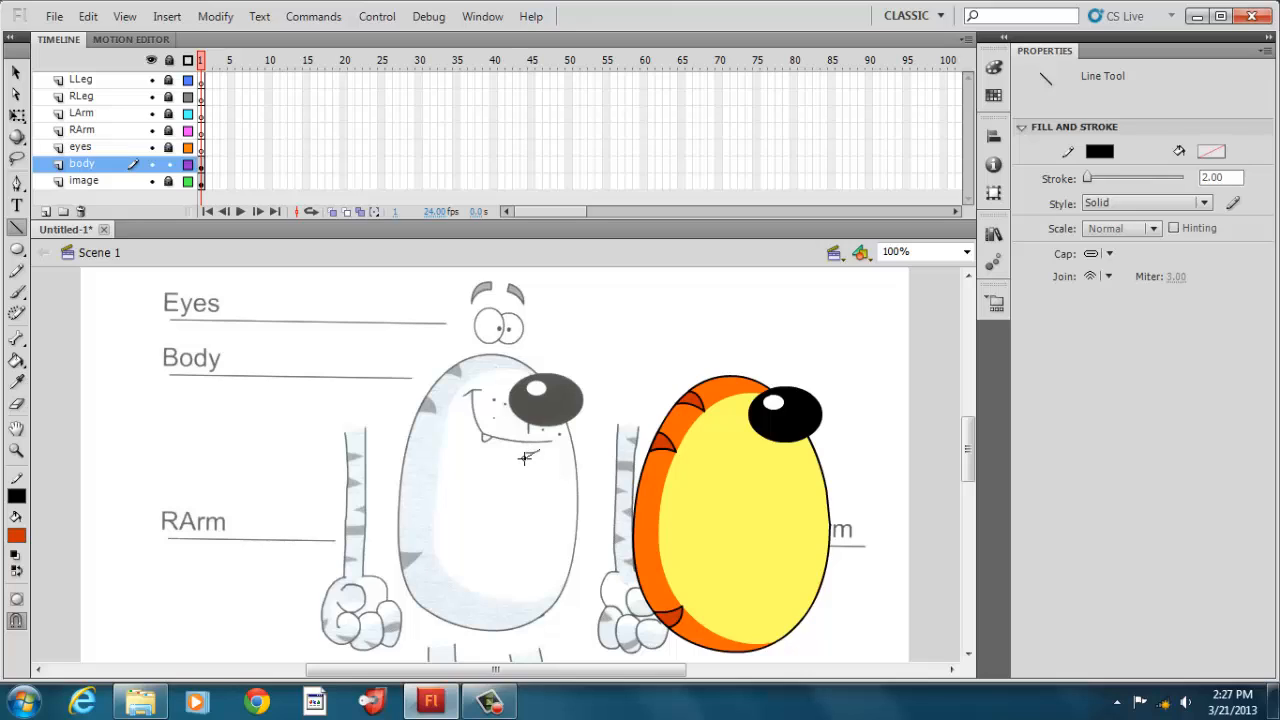
{"action": "left_click_drag", "start_coordinate": [524, 457], "coordinate": [521, 456]}
{"action": "left_click", "coordinate": [16, 72]}
{"action": "left_click_drag", "start_coordinate": [522, 450], "coordinate": [523, 458]}
{"action": "left_click", "coordinate": [529, 454]}
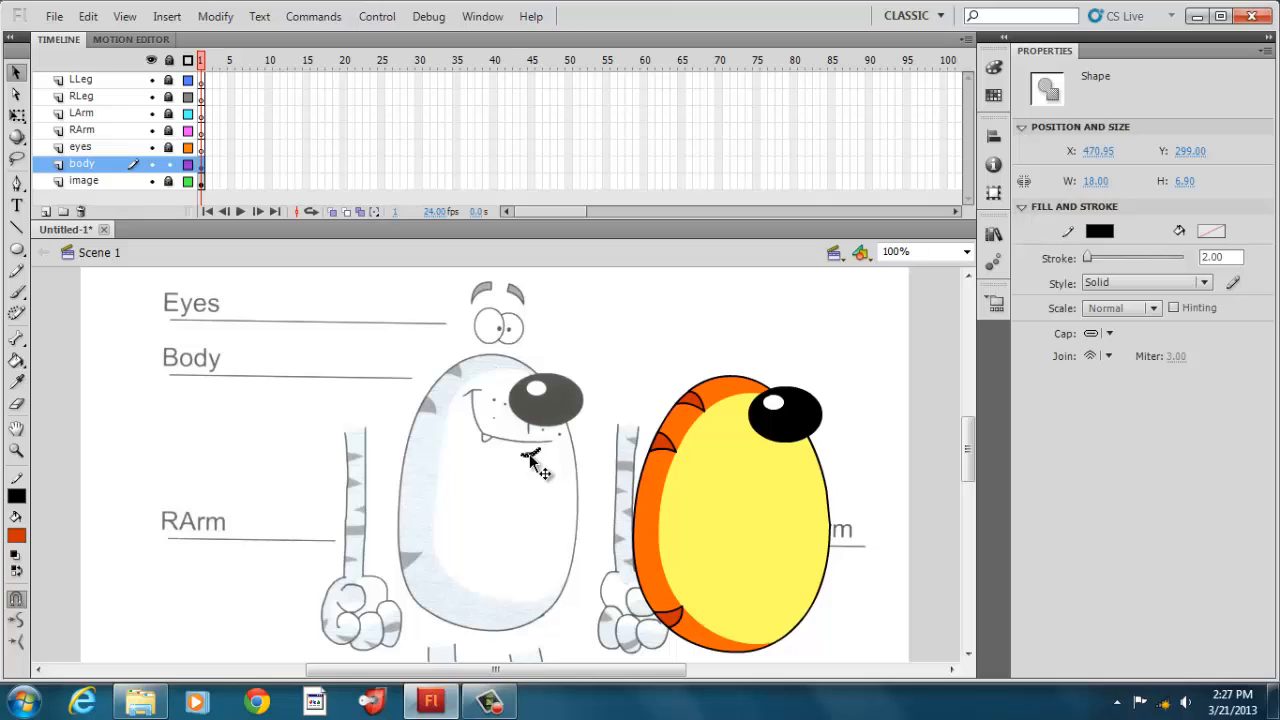
{"action": "key", "text": "Right"}
{"action": "key", "text": "Right"}
{"action": "key", "text": "Right"}
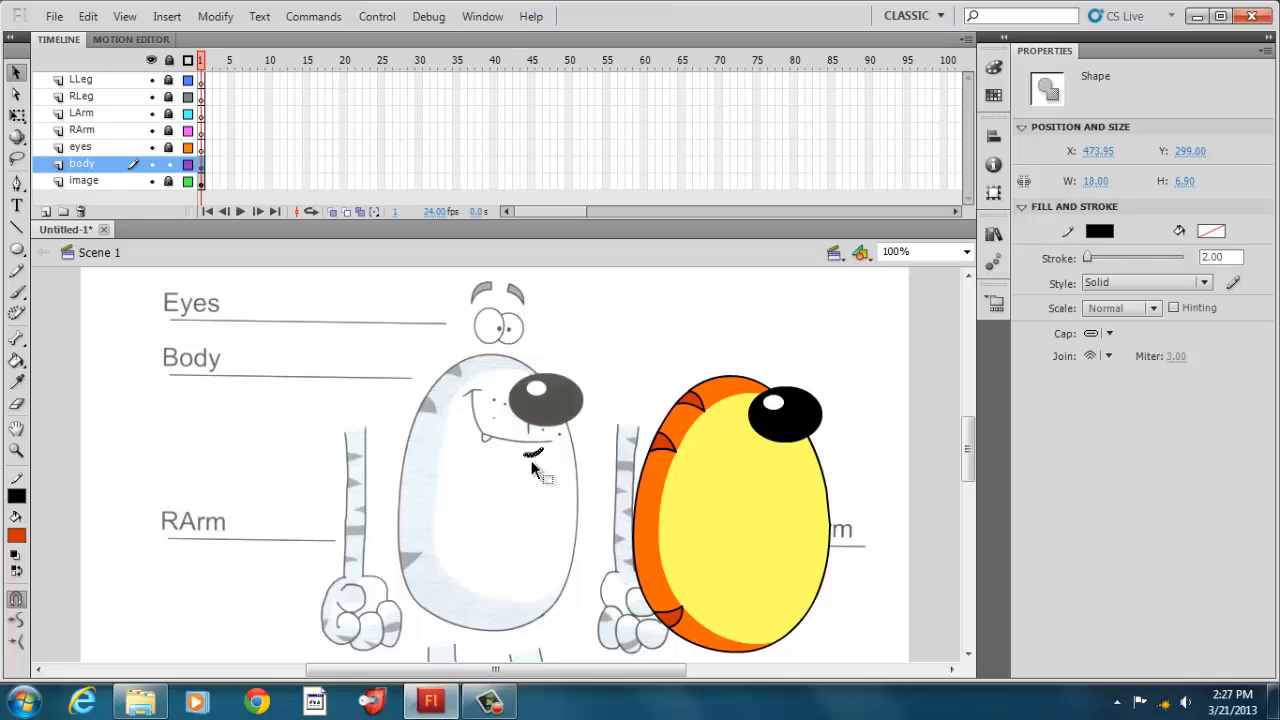
{"action": "left_click", "coordinate": [545, 447]}
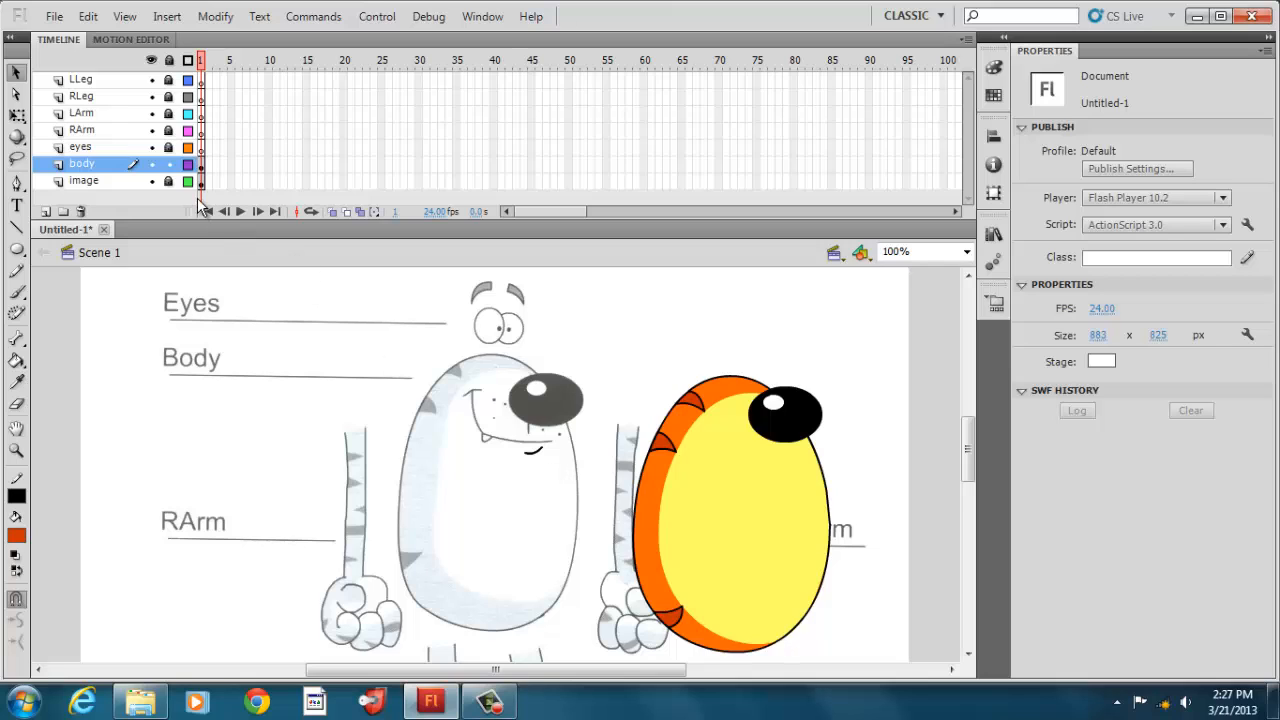
Toggle the body layer's visibility to compare the chin line with the reference image
{"action": "left_click", "coordinate": [151, 165]}
{"action": "left_click", "coordinate": [151, 165]}
{"action": "left_click", "coordinate": [151, 165]}
Draw a curved 2 px cheek line about 21 px wide over the smile's upper end and lower it to about Y 235
{"action": "left_click", "coordinate": [18, 228]}
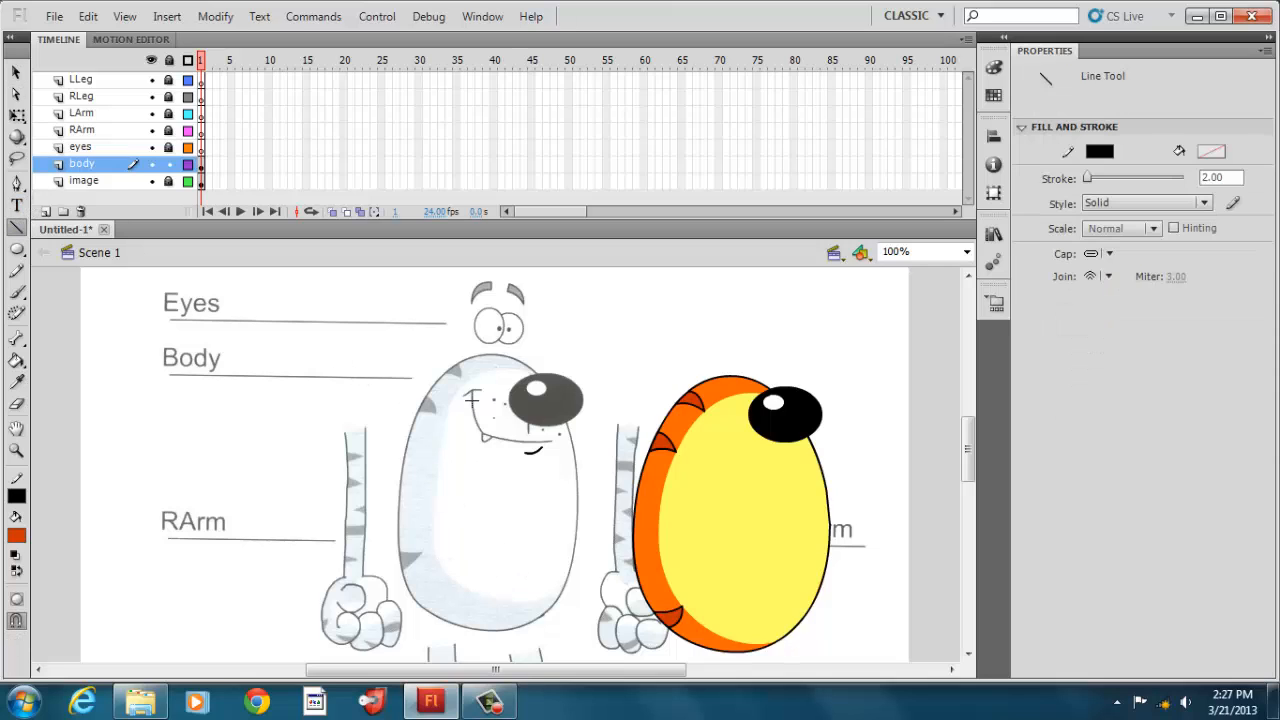
{"action": "left_click_drag", "start_coordinate": [463, 397], "coordinate": [483, 386]}
{"action": "left_click", "coordinate": [16, 72]}
{"action": "left_click_drag", "start_coordinate": [473, 392], "coordinate": [470, 387]}
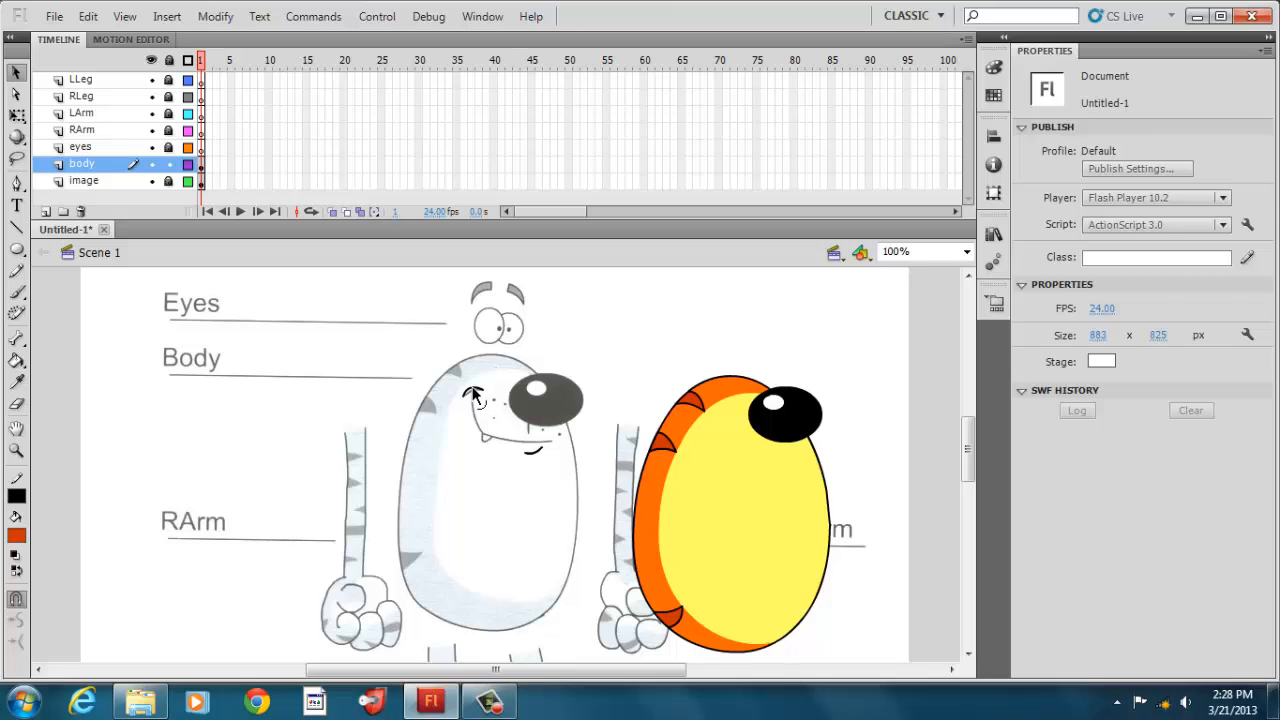
{"action": "left_click", "coordinate": [474, 392]}
{"action": "key", "text": "Down"}
{"action": "key", "text": "Down"}
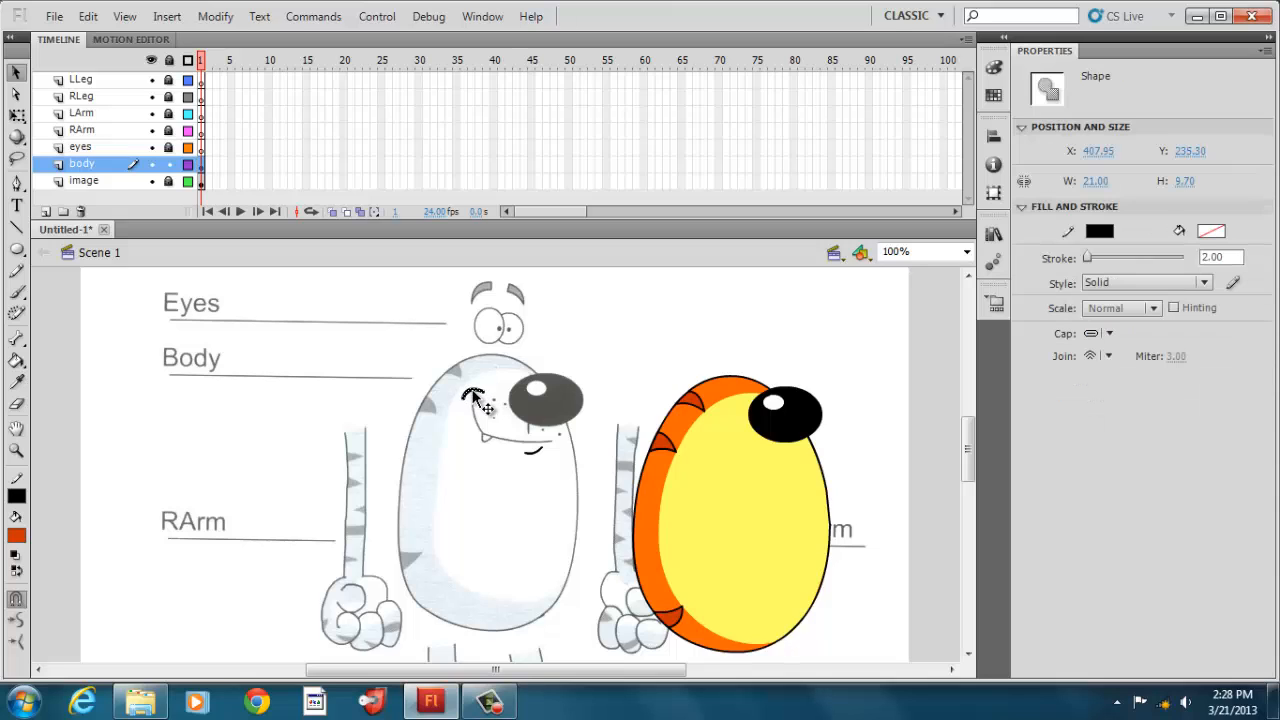
{"action": "left_click", "coordinate": [467, 438]}
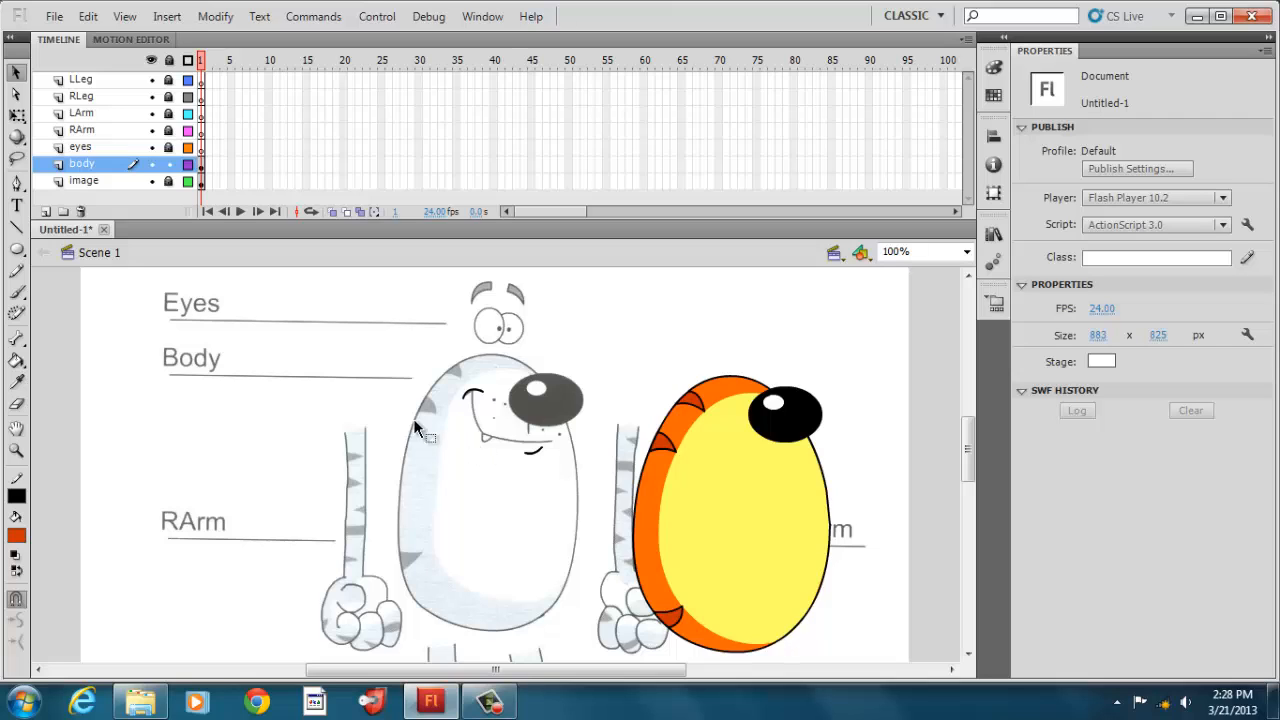
Trace the smile with two connected 2 px lines, down from the cheek line and across below the nose, bending each to match the reference
{"action": "left_click", "coordinate": [16, 228]}
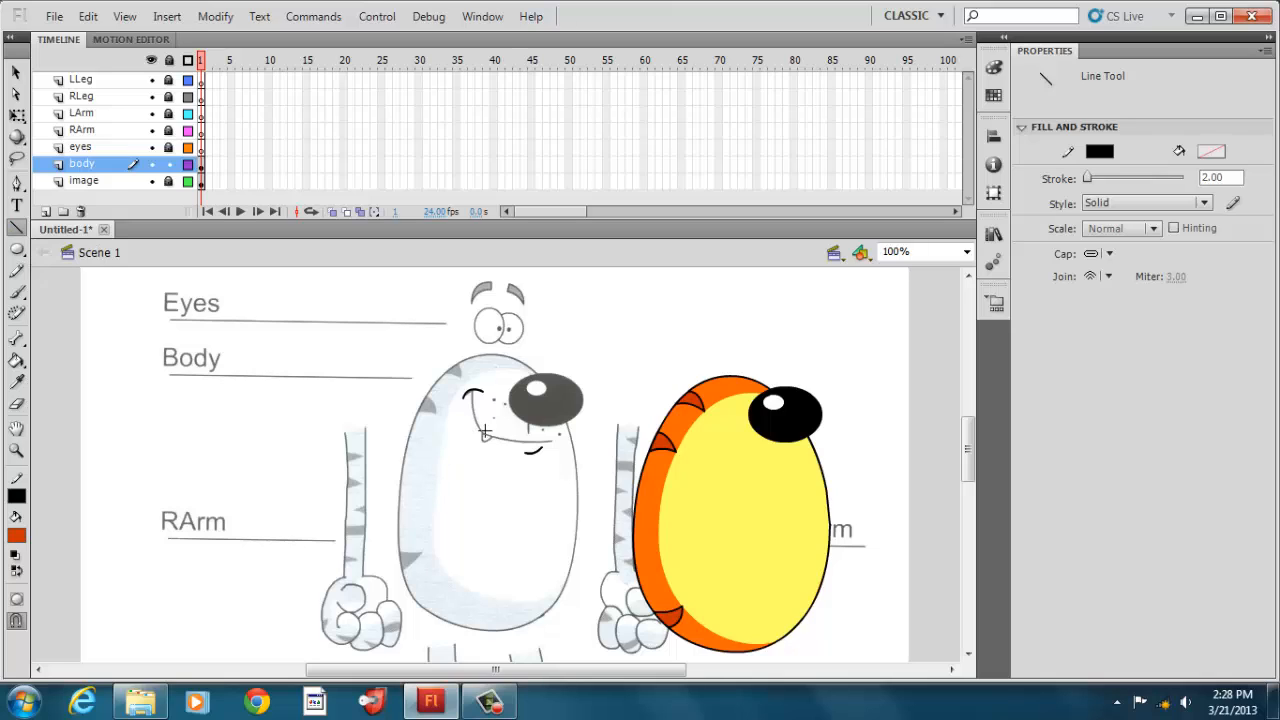
{"action": "left_click_drag", "start_coordinate": [482, 432], "coordinate": [464, 393]}
{"action": "left_click", "coordinate": [16, 73]}
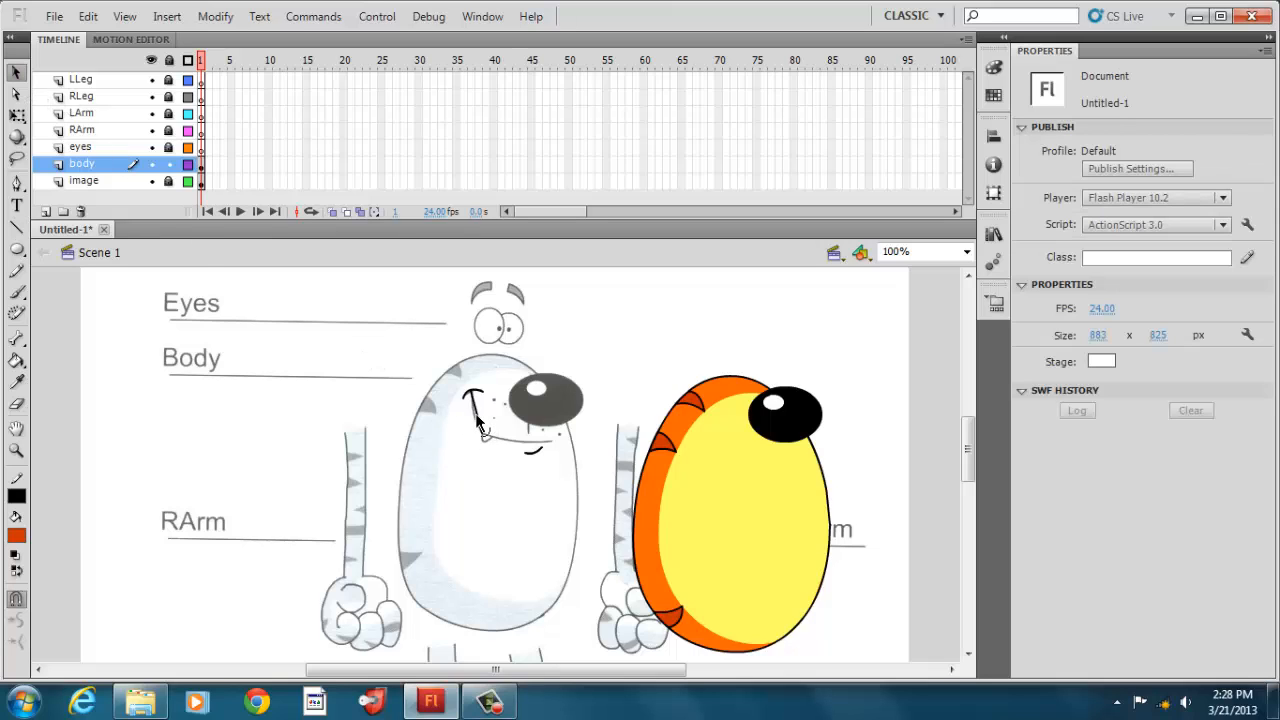
{"action": "left_click_drag", "start_coordinate": [475, 417], "coordinate": [475, 421]}
{"action": "left_click", "coordinate": [16, 228]}
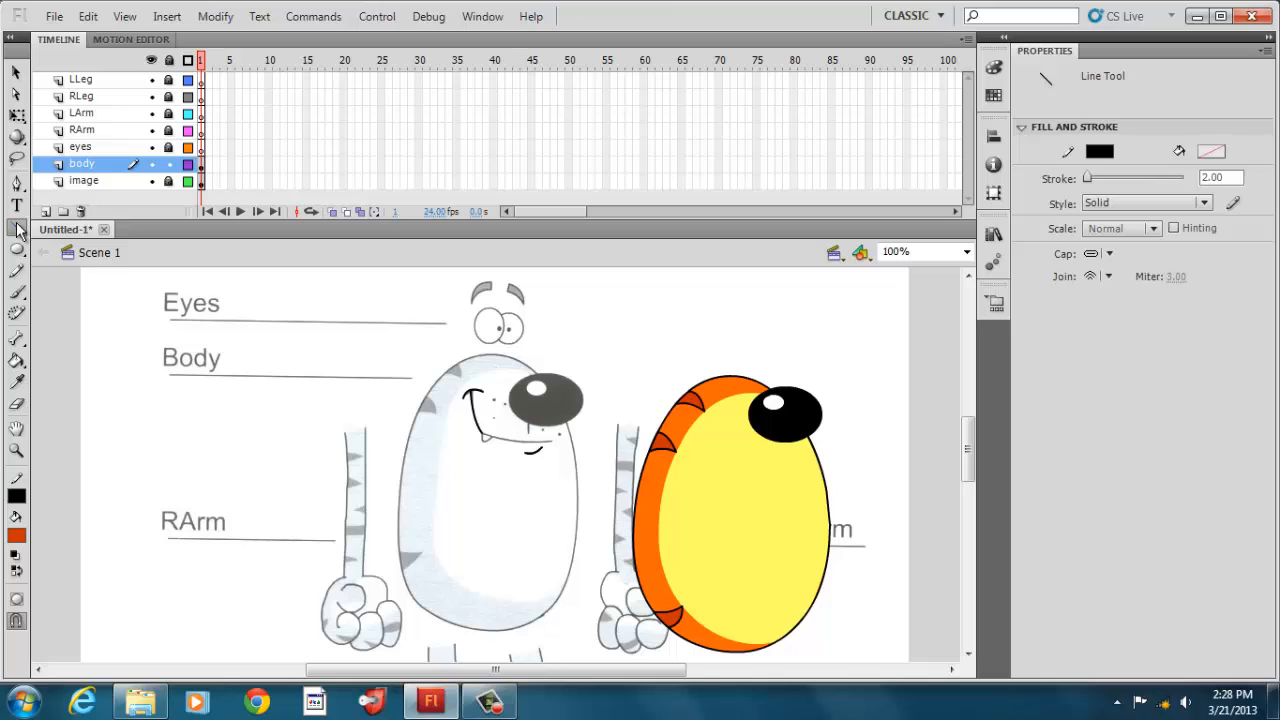
{"action": "left_click_drag", "start_coordinate": [553, 438], "coordinate": [487, 432]}
{"action": "left_click", "coordinate": [16, 72]}
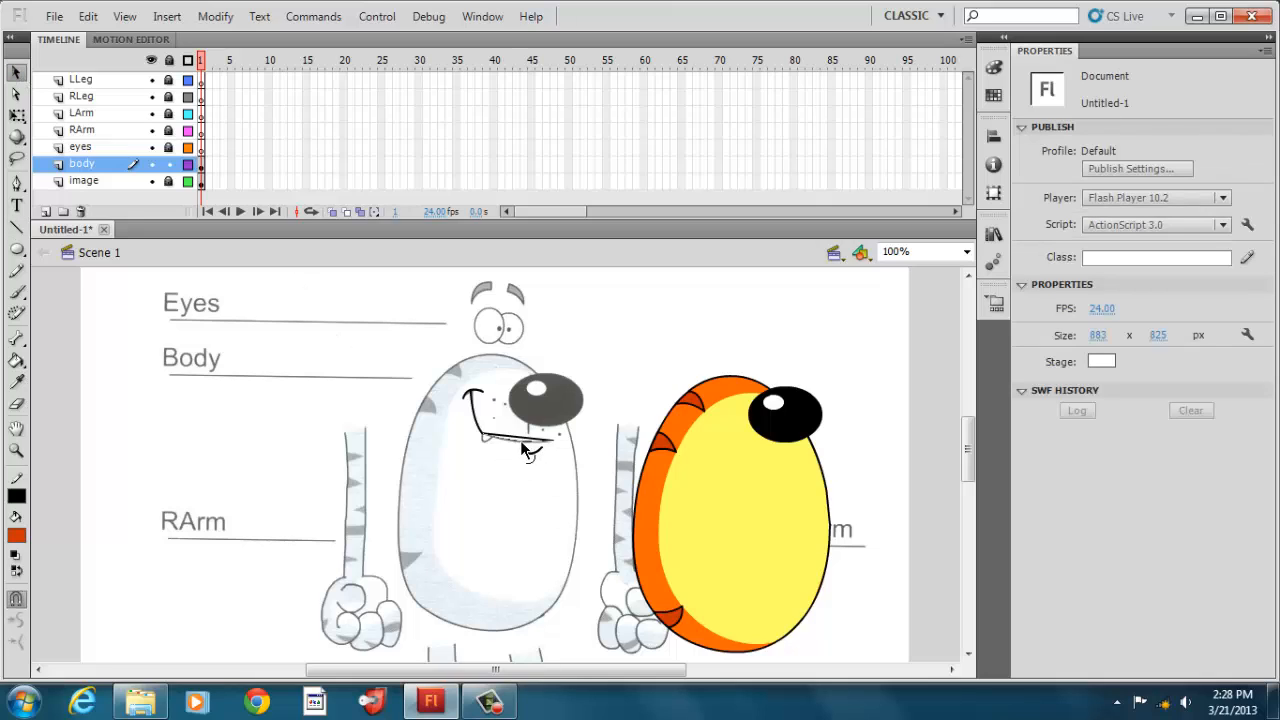
{"action": "left_click_drag", "start_coordinate": [521, 449], "coordinate": [521, 449]}
Draw the small tooth under the corner of the mouth with the Pencil tool in Smooth mode
{"action": "left_click", "coordinate": [17, 270]}
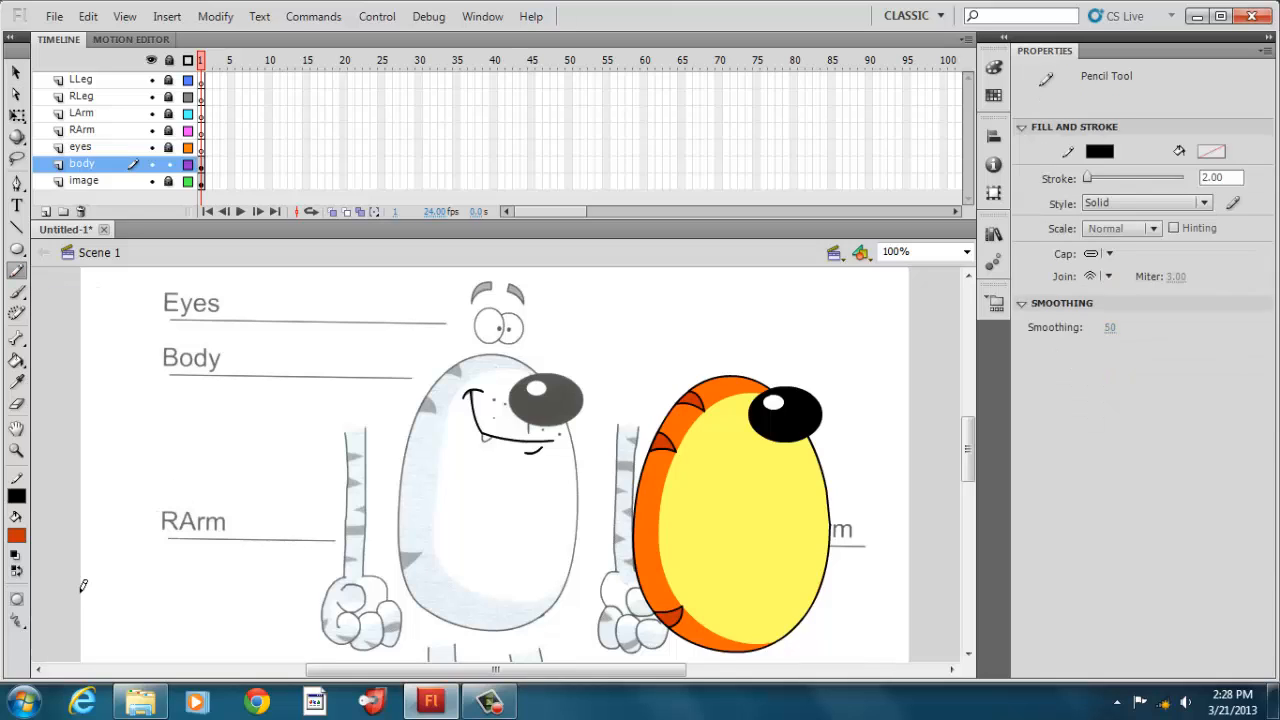
{"action": "left_click", "coordinate": [17, 620]}
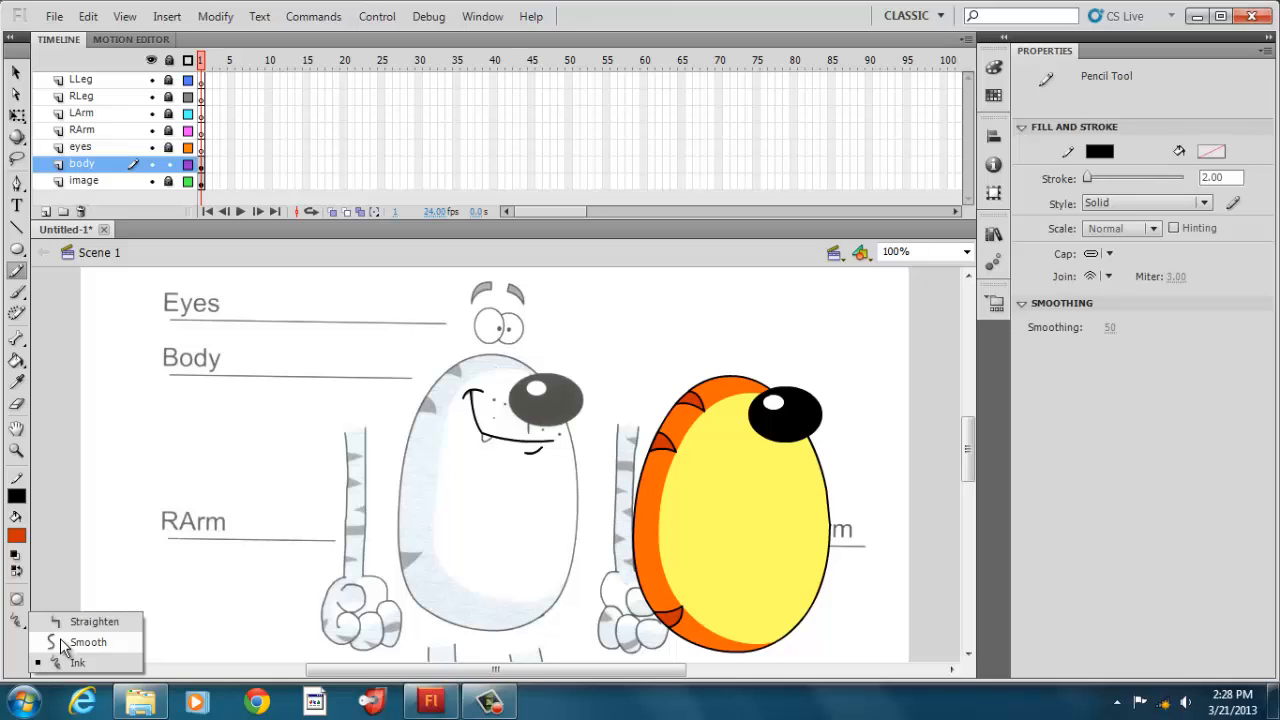
{"action": "left_click", "coordinate": [62, 641]}
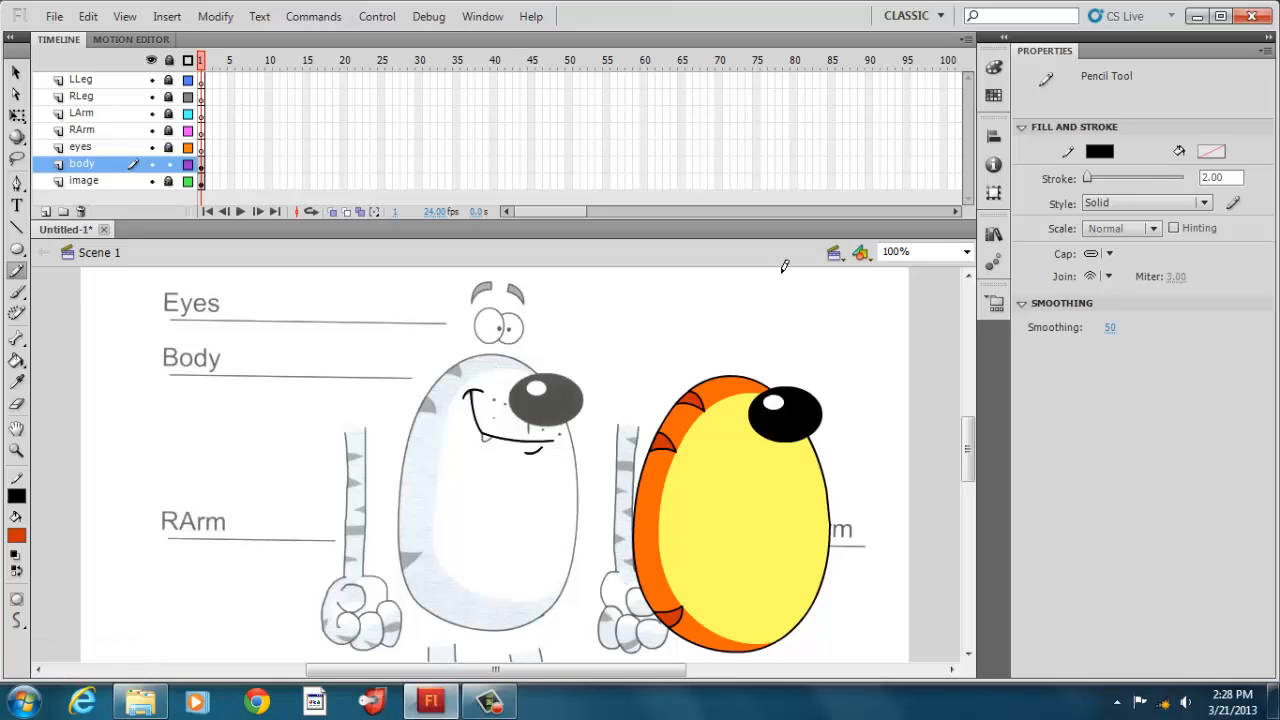
{"action": "left_click", "coordinate": [966, 256]}
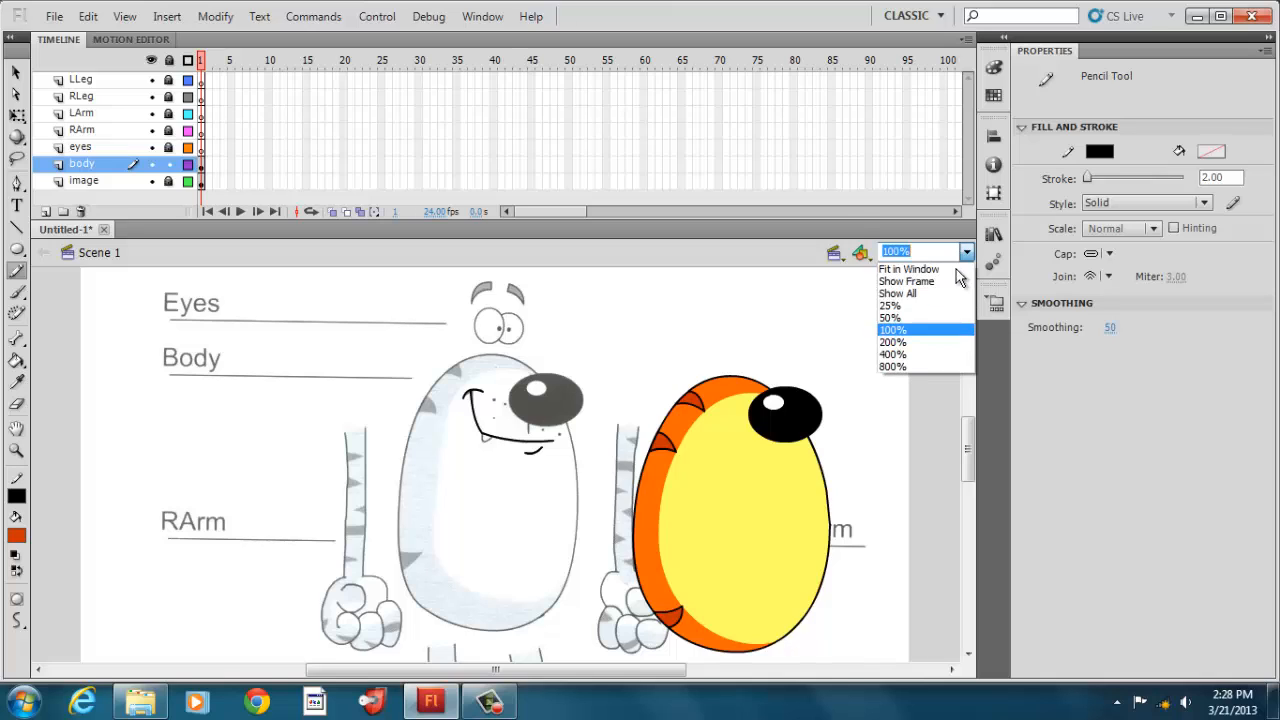
{"action": "left_click", "coordinate": [938, 343]}
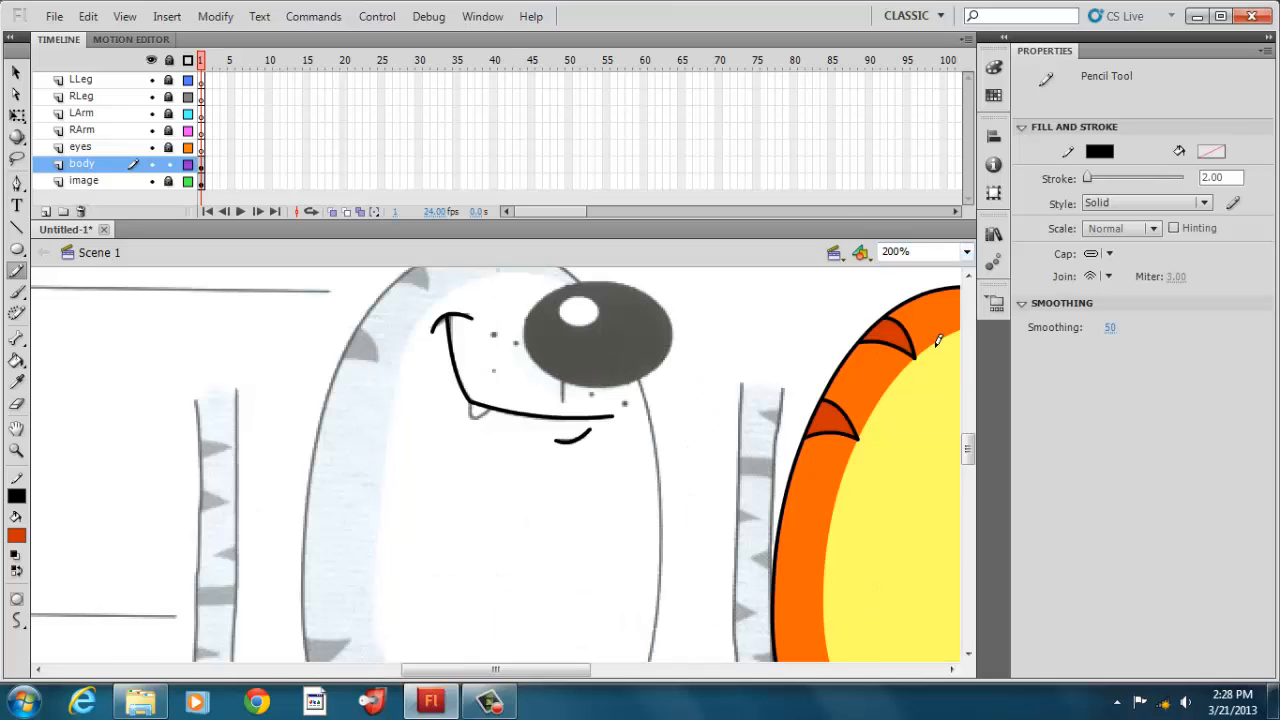
{"action": "left_click", "coordinate": [966, 255]}
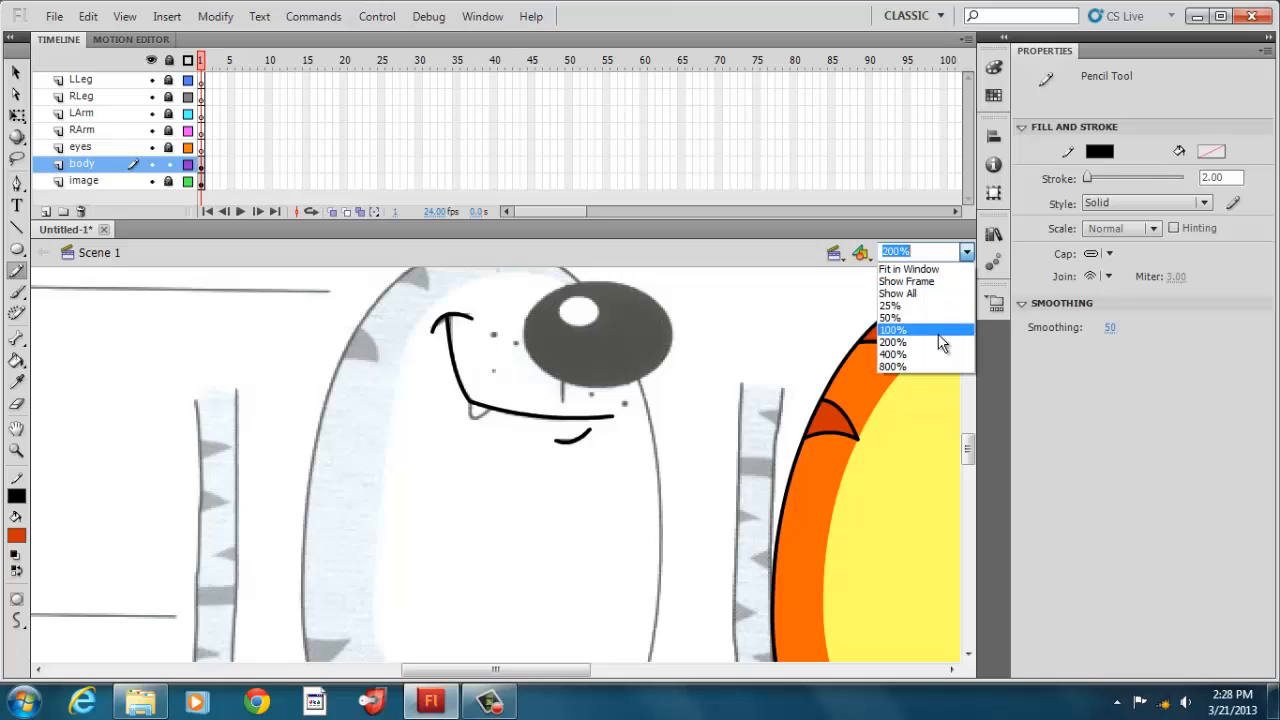
{"action": "left_click", "coordinate": [940, 355]}
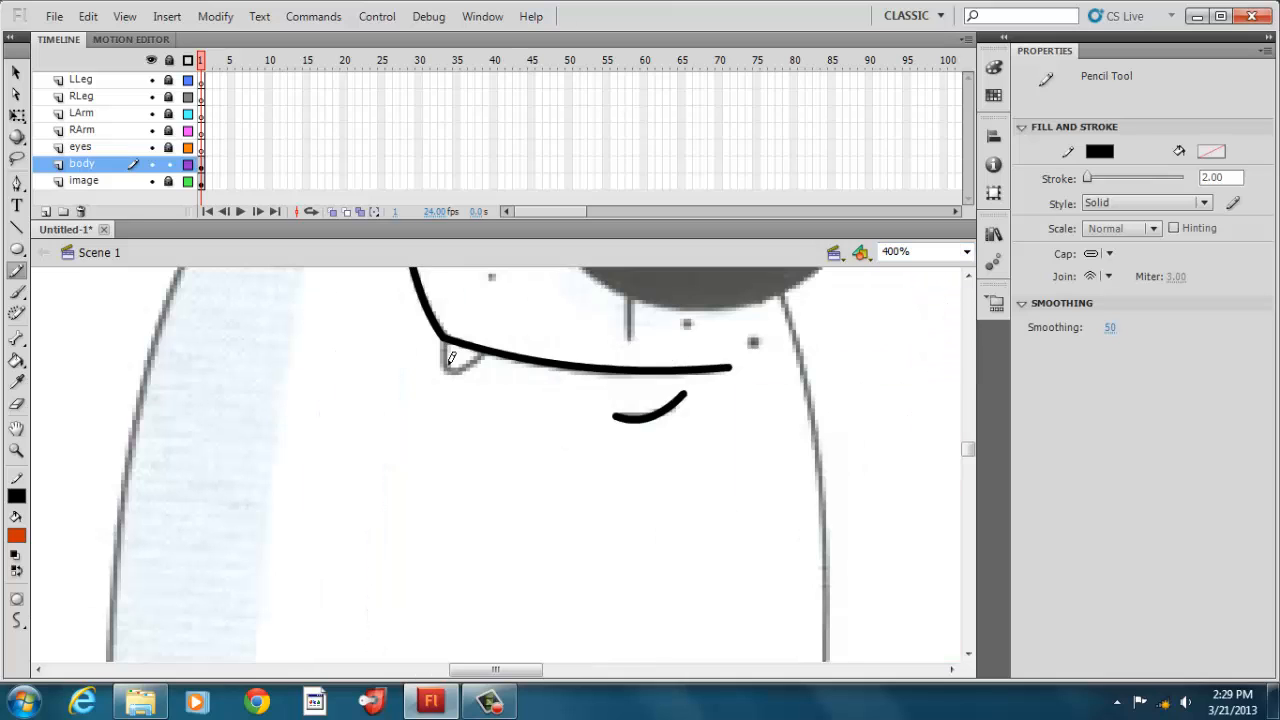
{"action": "mouse_move", "coordinate": [446, 336]}
{"action": "left_mouse_down"}
{"action": "mouse_move", "coordinate": [456, 368]}
{"action": "mouse_move", "coordinate": [484, 349]}
{"action": "left_mouse_up"}
Reshape the tooth outline to a point matching the reference and pull the chin line's right end slightly lower
{"action": "left_click", "coordinate": [18, 75]}
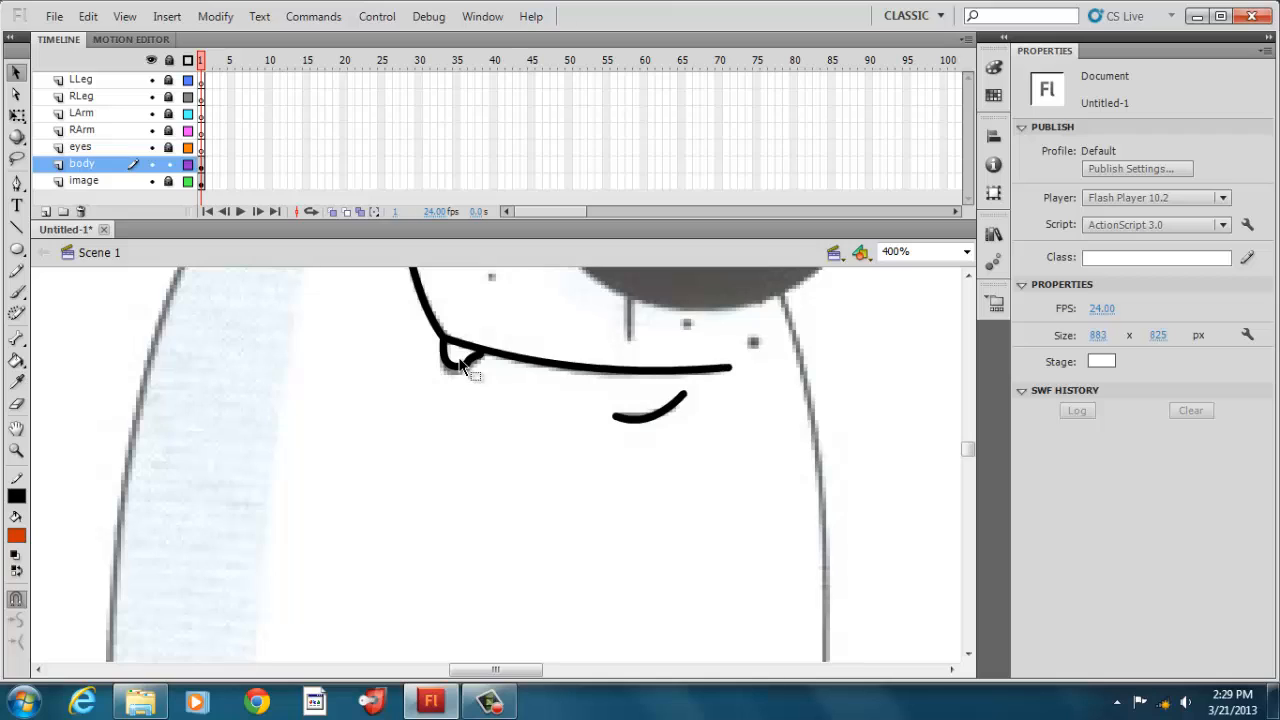
{"action": "mouse_move", "coordinate": [450, 366]}
{"action": "left_mouse_down"}
{"action": "mouse_move", "coordinate": [450, 379]}
{"action": "mouse_move", "coordinate": [475, 366]}
{"action": "left_mouse_up"}
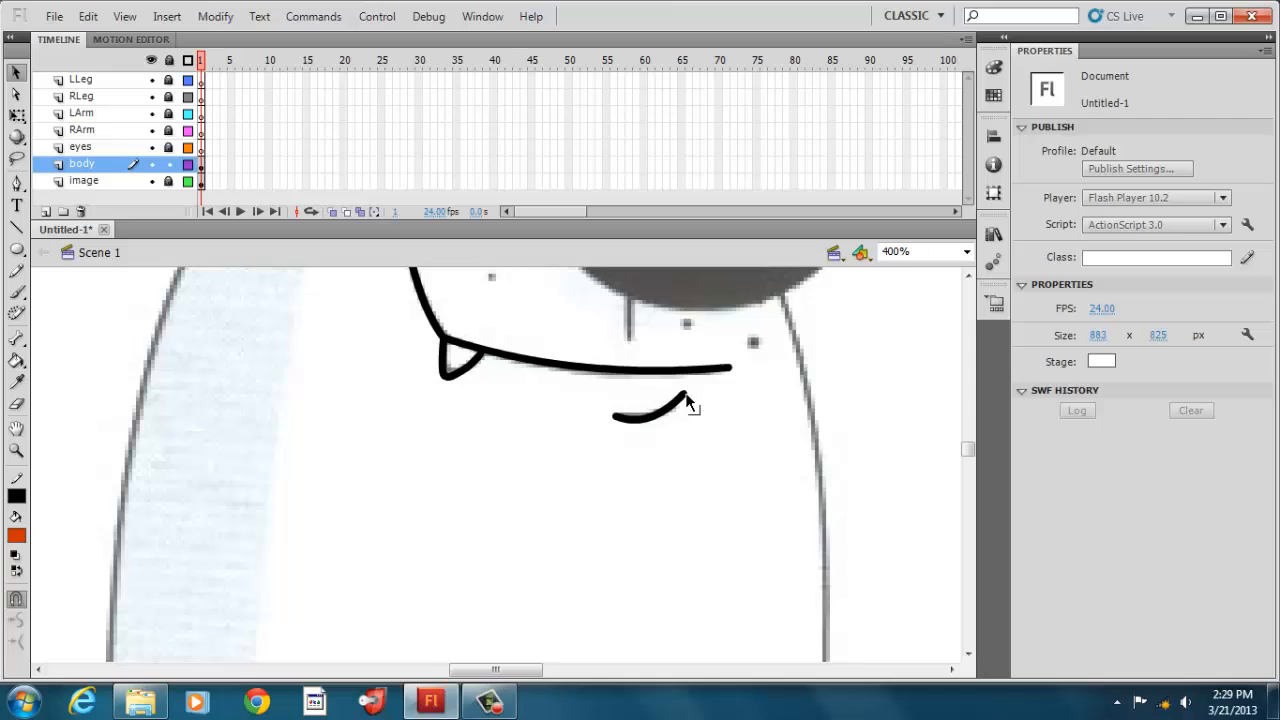
{"action": "left_click_drag", "start_coordinate": [691, 399], "coordinate": [691, 400]}
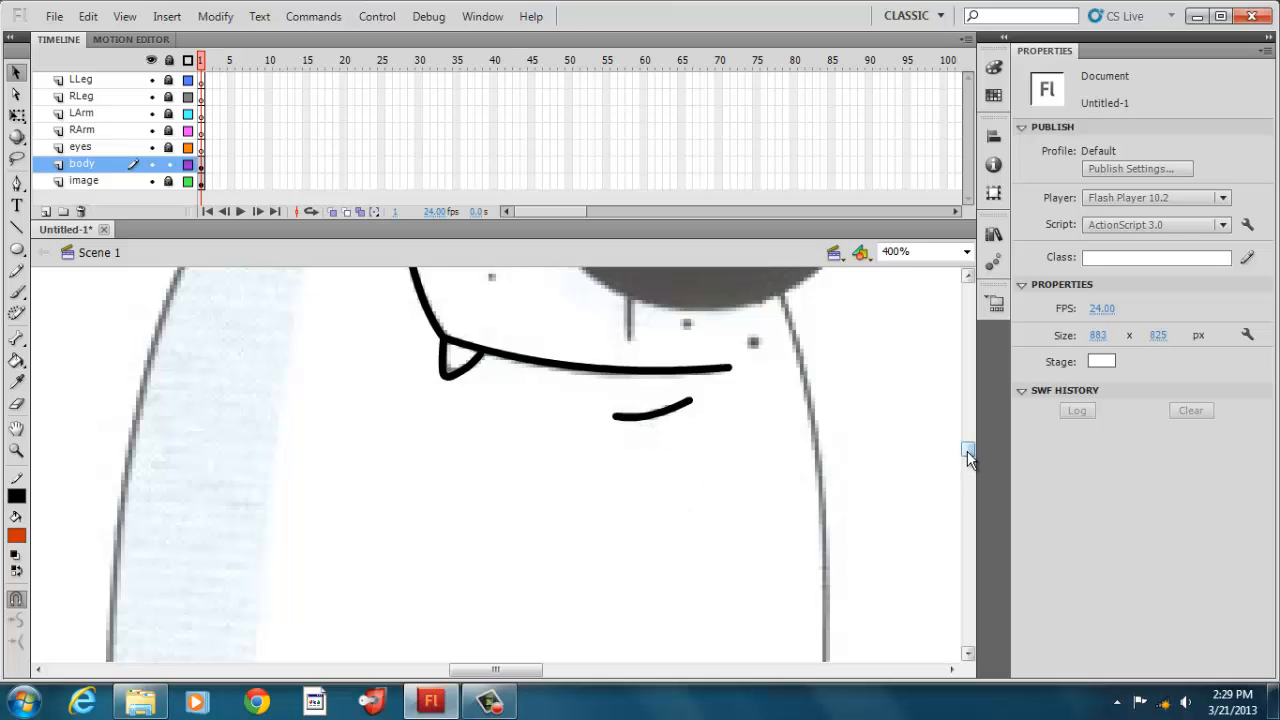
Draw five small black ovals without a stroke over the reference's whisker dots around the nose
{"action": "left_click_drag", "start_coordinate": [968, 458], "coordinate": [968, 448]}
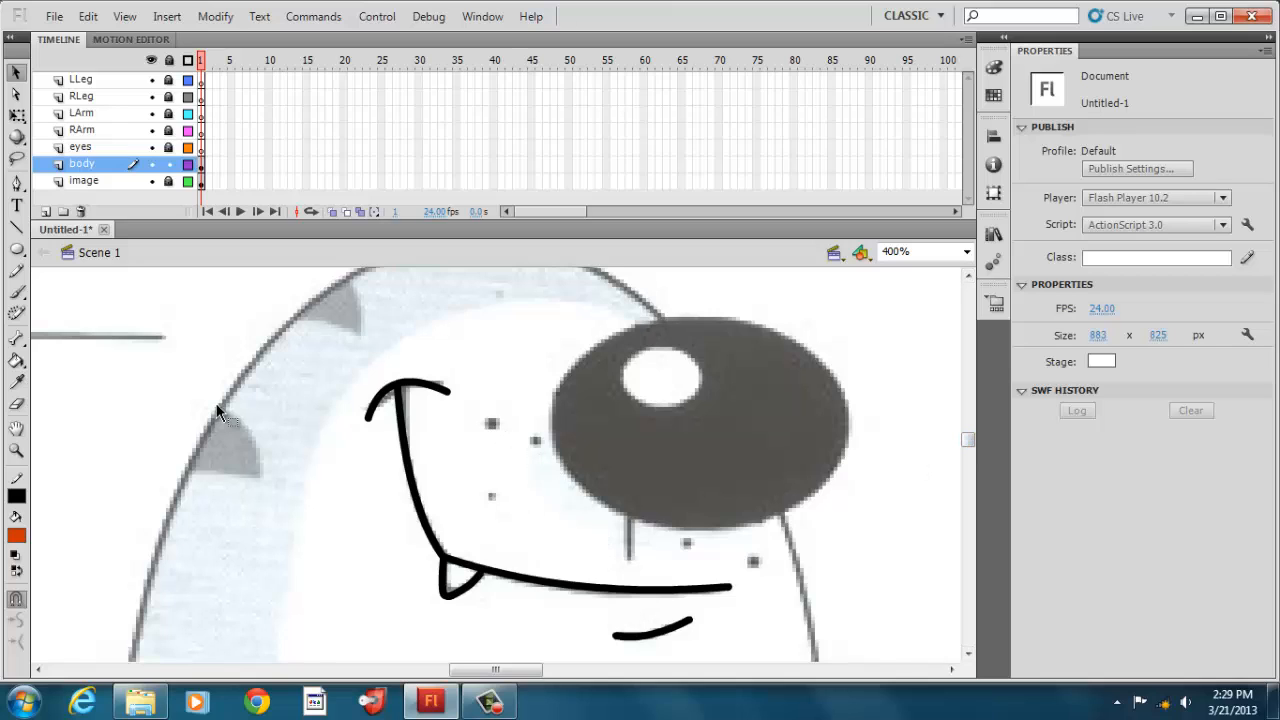
{"action": "left_click", "coordinate": [17, 251]}
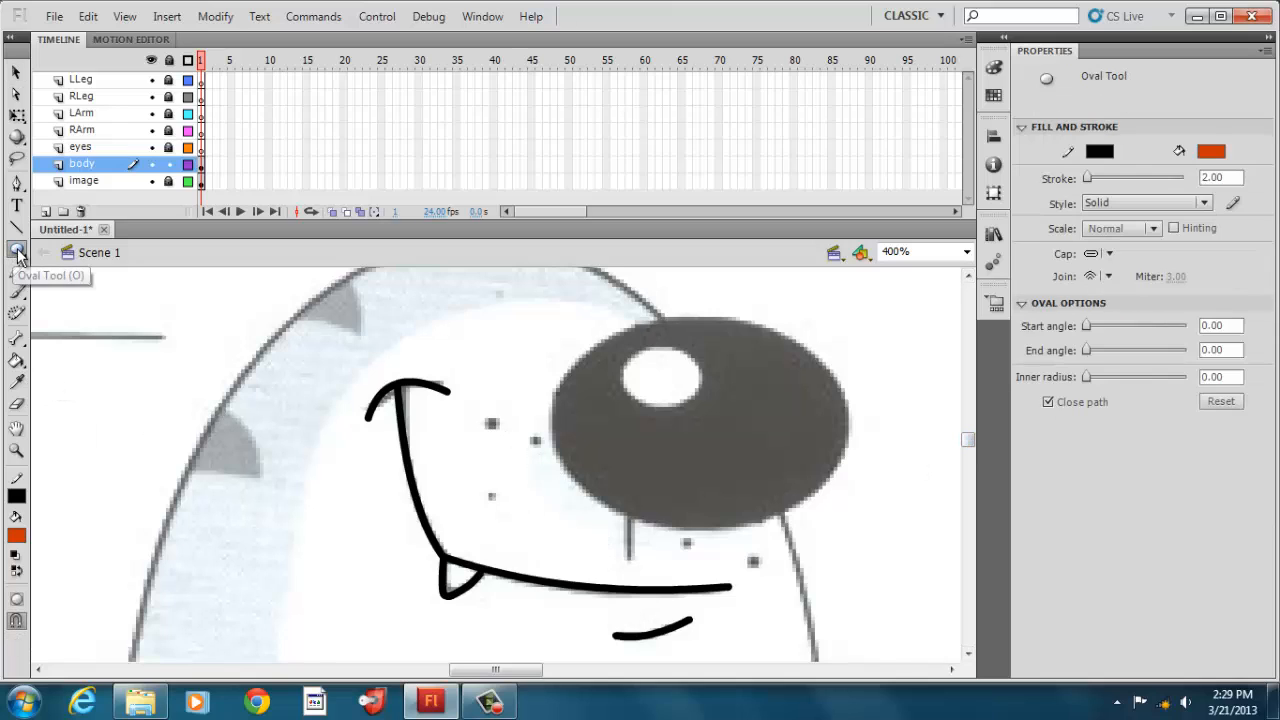
{"action": "left_click", "coordinate": [17, 494]}
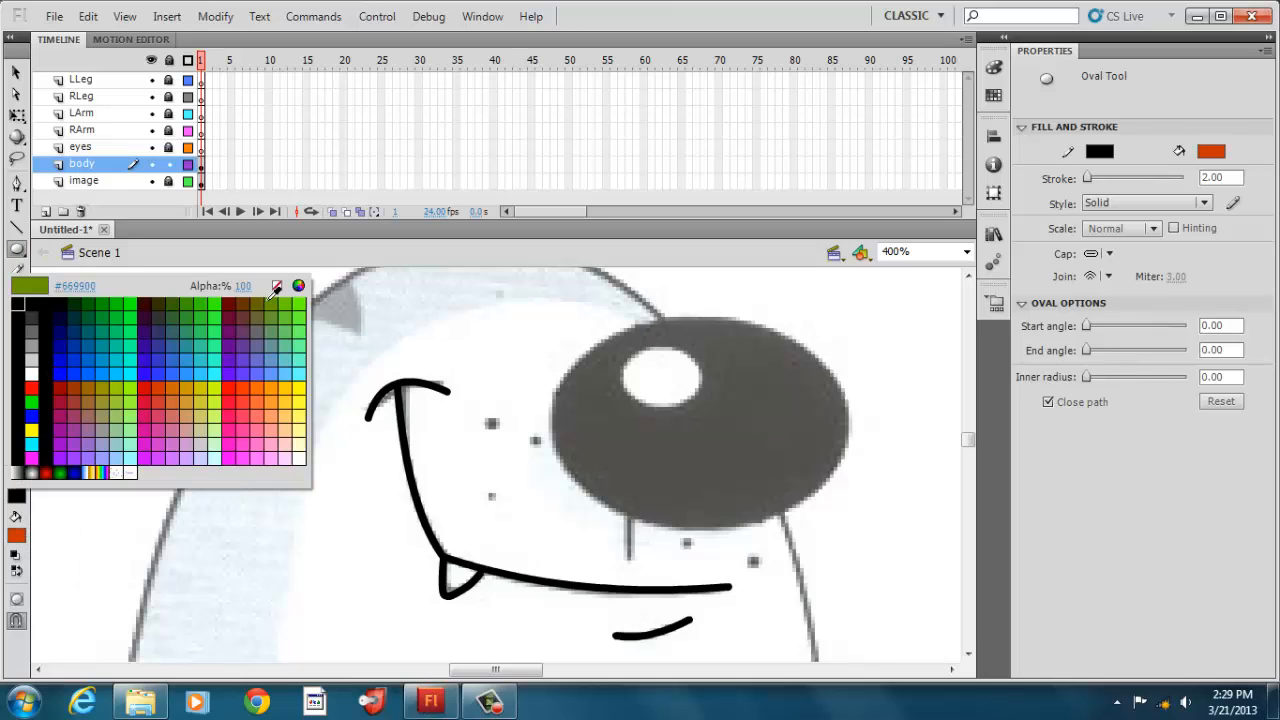
{"action": "left_click", "coordinate": [276, 286]}
{"action": "left_click", "coordinate": [16, 536]}
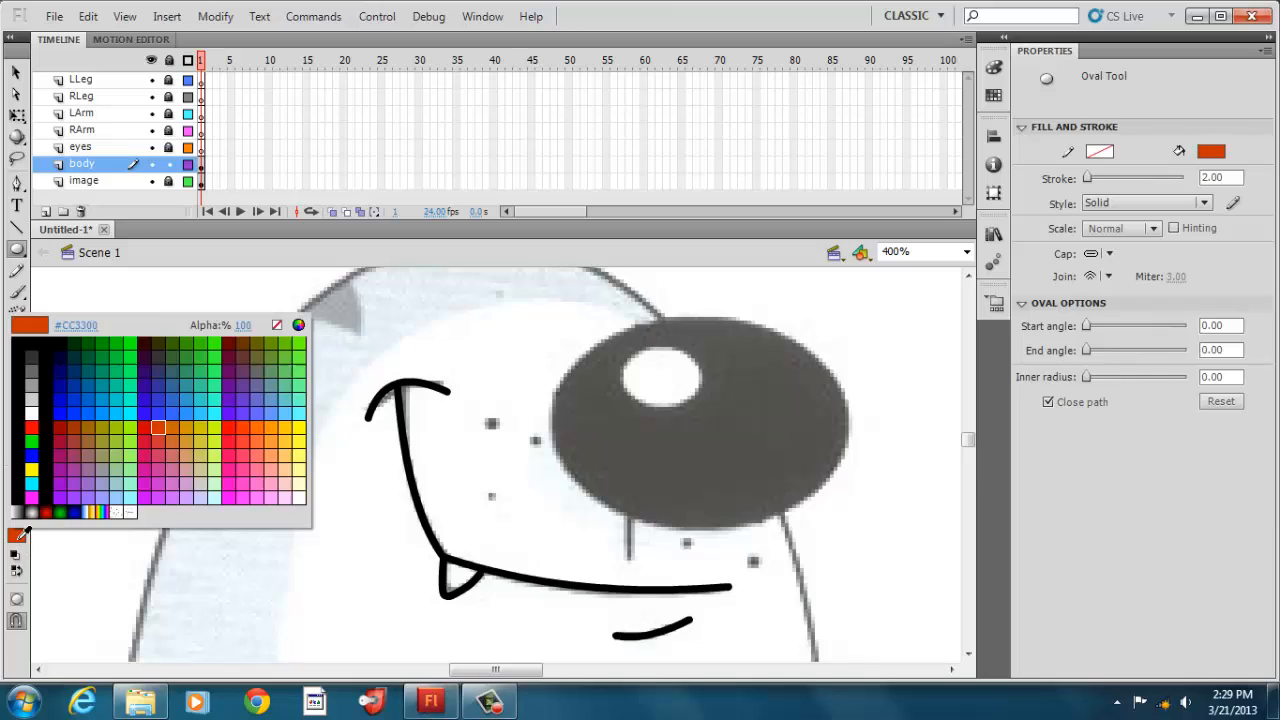
{"action": "left_click", "coordinate": [48, 452]}
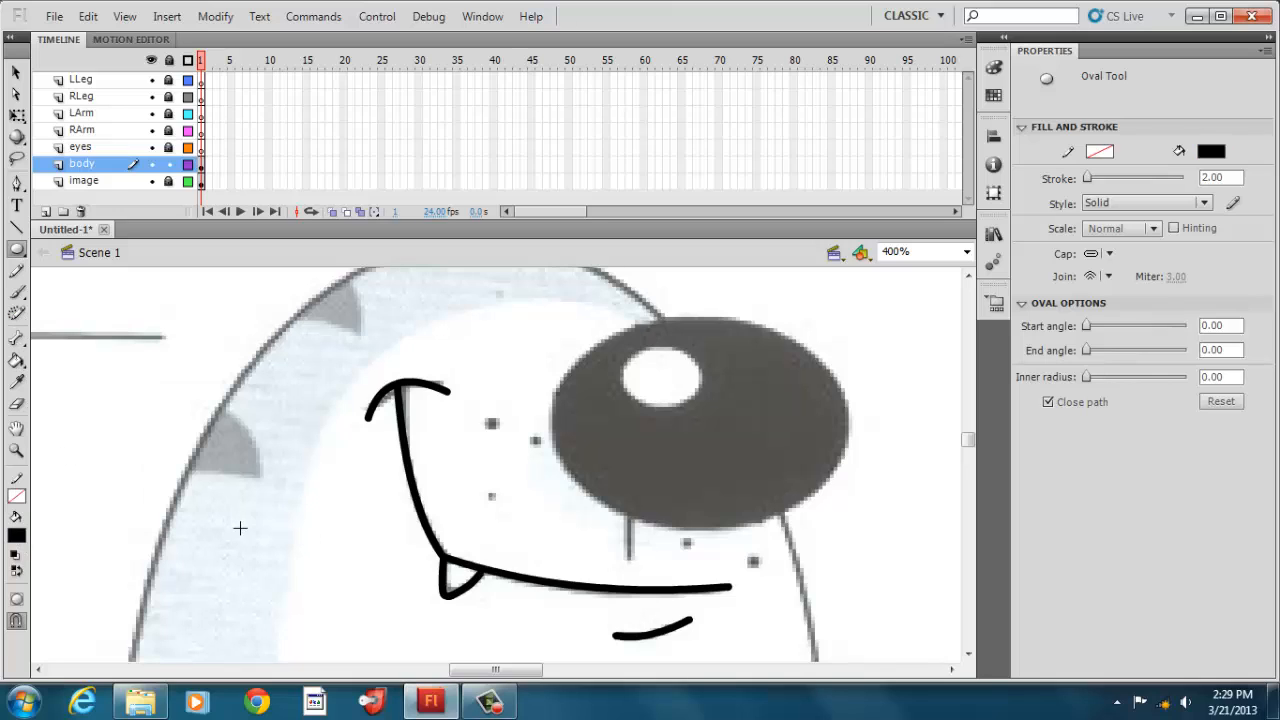
{"action": "left_click_drag", "start_coordinate": [484, 415], "coordinate": [495, 426]}
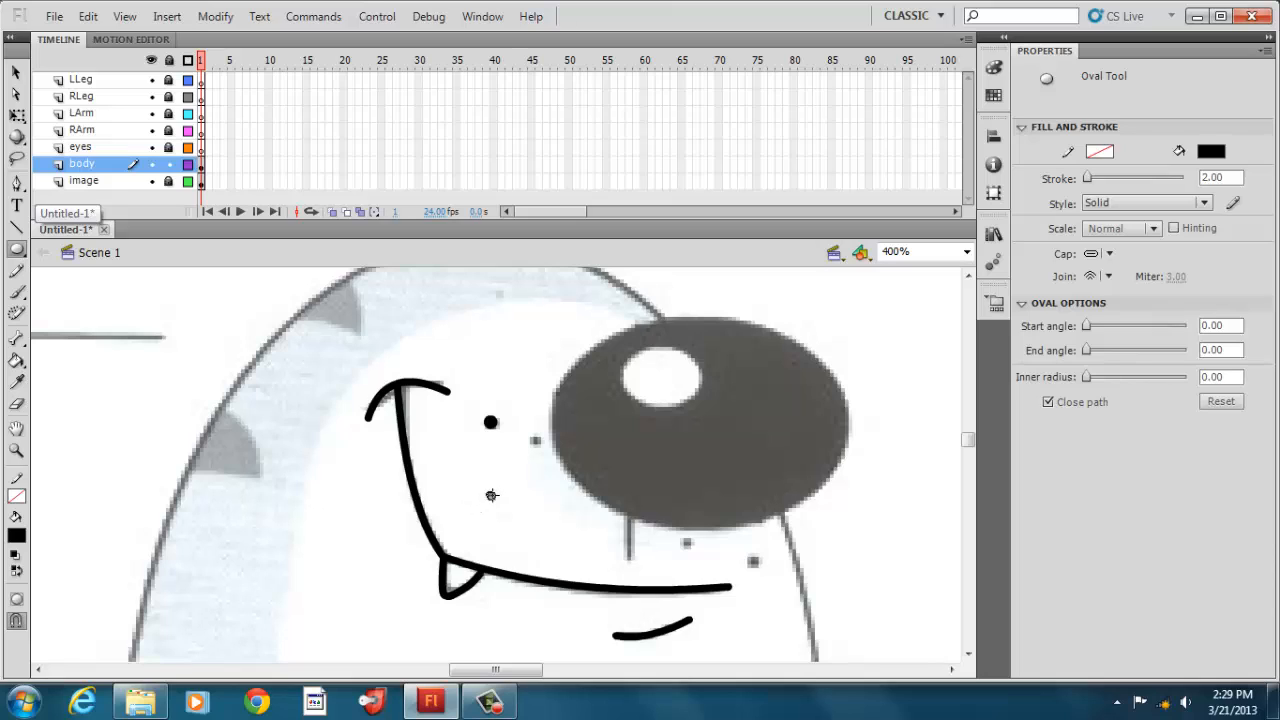
{"action": "left_click_drag", "start_coordinate": [492, 496], "coordinate": [486, 491]}
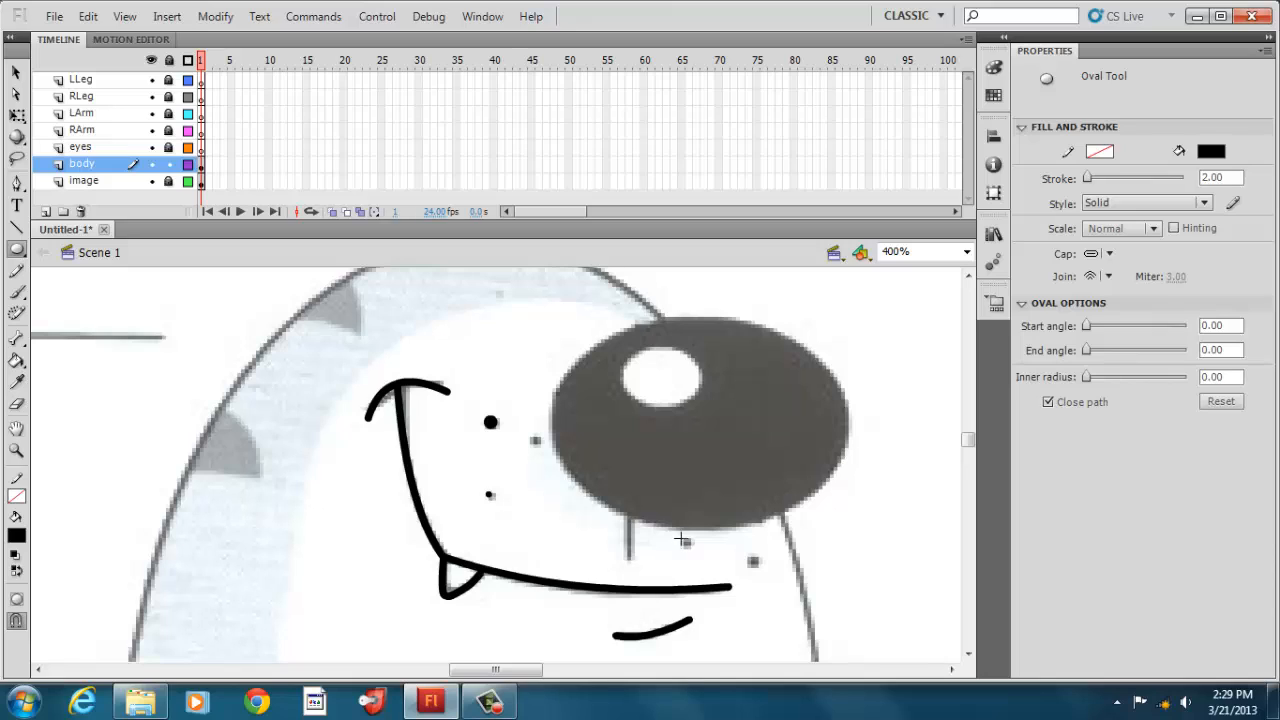
{"action": "left_click_drag", "start_coordinate": [682, 538], "coordinate": [690, 546]}
{"action": "left_click_drag", "start_coordinate": [748, 557], "coordinate": [757, 567]}
{"action": "left_click_drag", "start_coordinate": [531, 435], "coordinate": [540, 444]}
Nudge the whisker dots around the nose slightly so they line up with the reference dots
{"action": "left_click", "coordinate": [16, 72]}
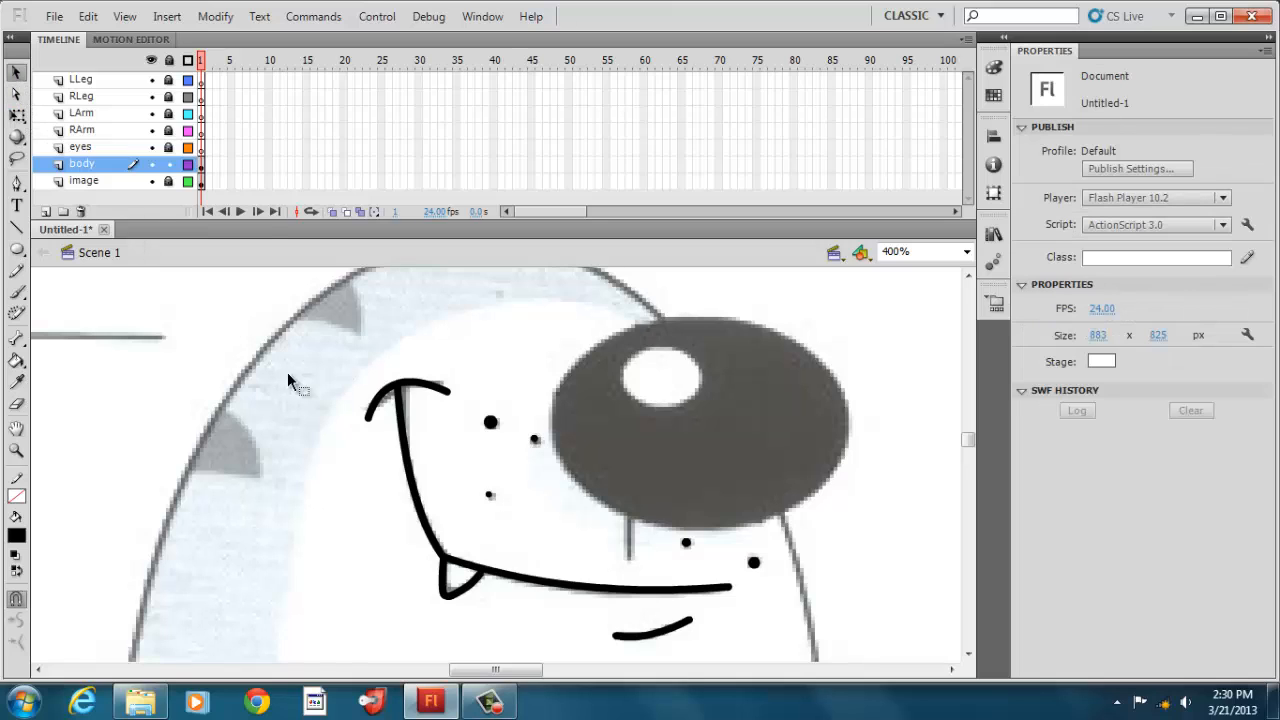
{"action": "left_click", "coordinate": [489, 495]}
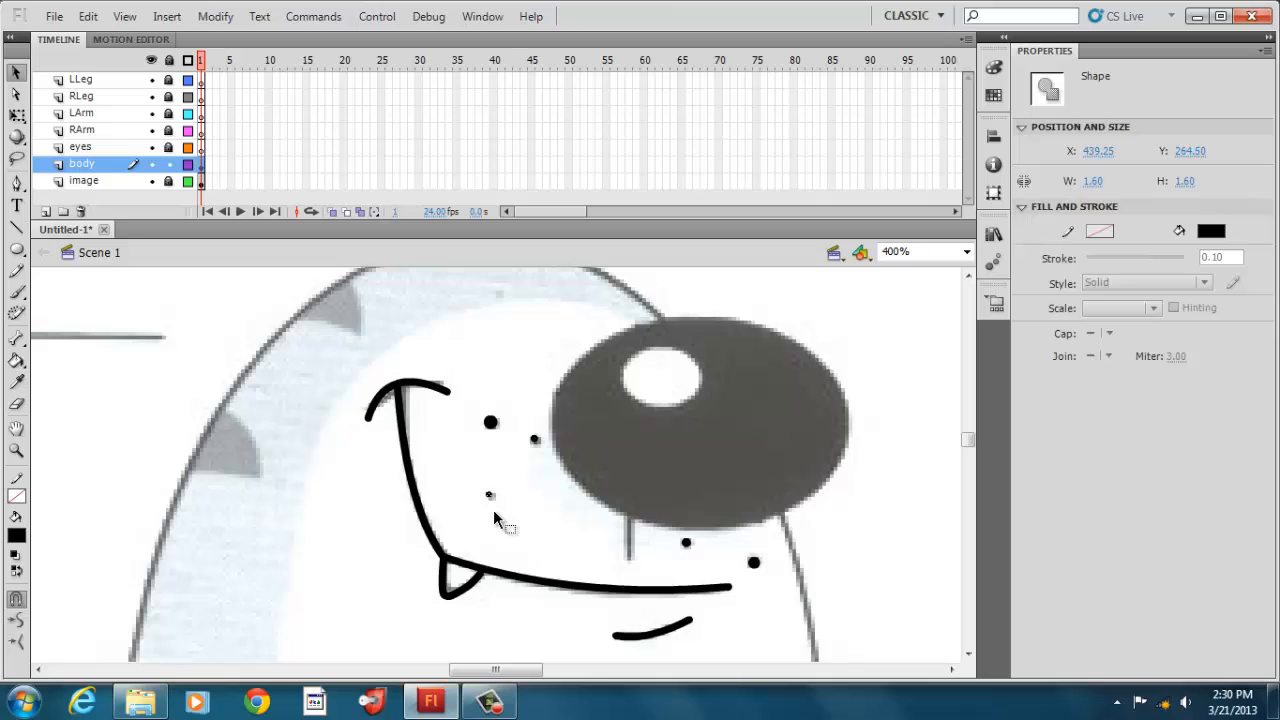
{"action": "key", "text": "Down"}
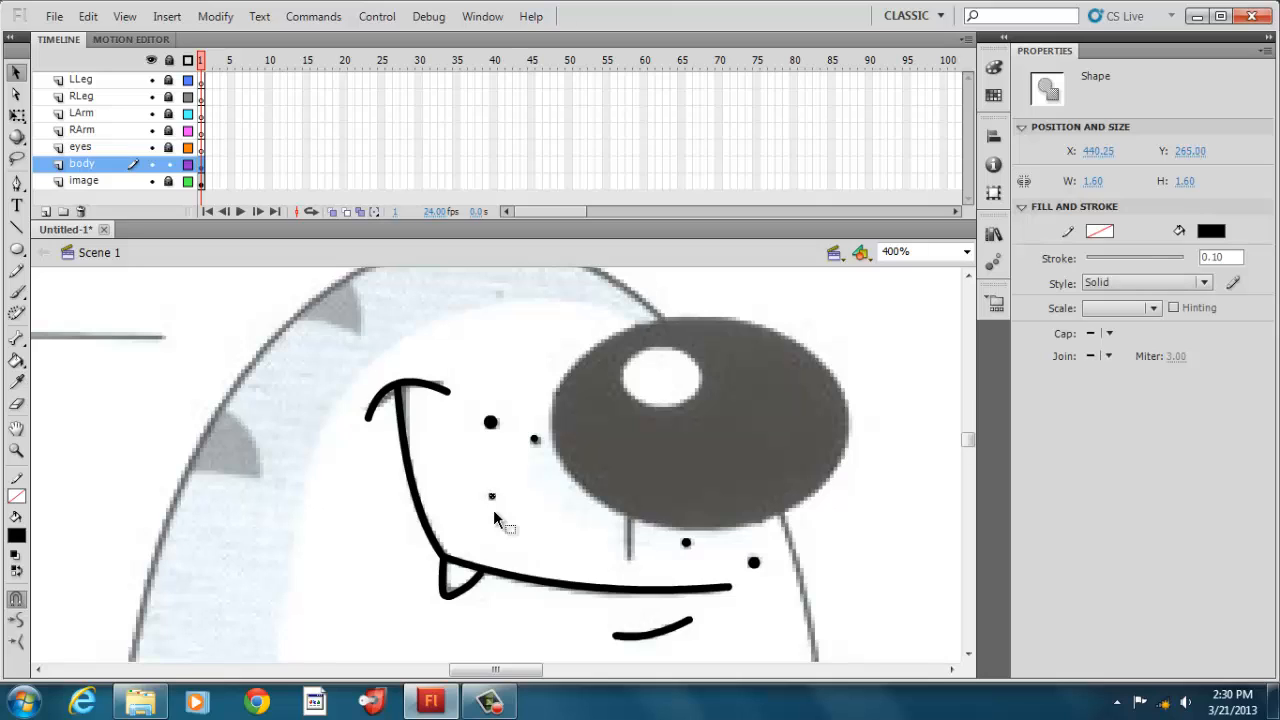
{"action": "left_click", "coordinate": [534, 439]}
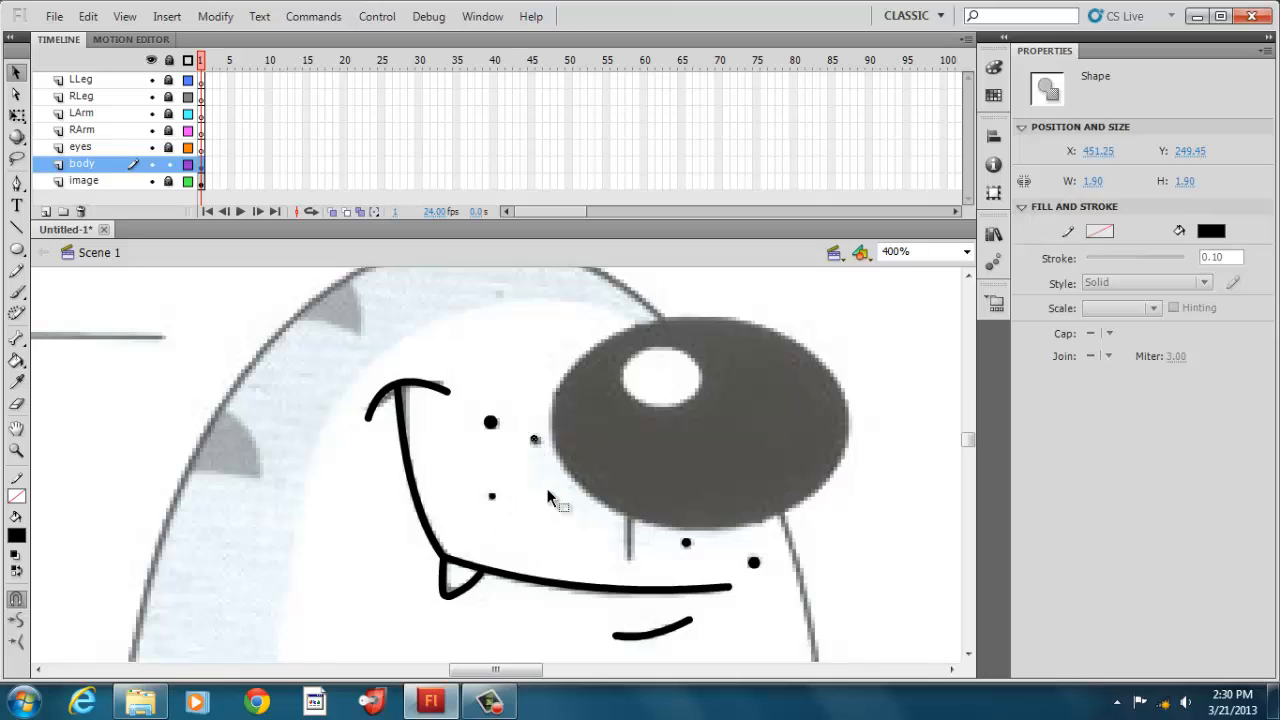
{"action": "key", "text": "Right"}
{"action": "key", "text": "Down"}
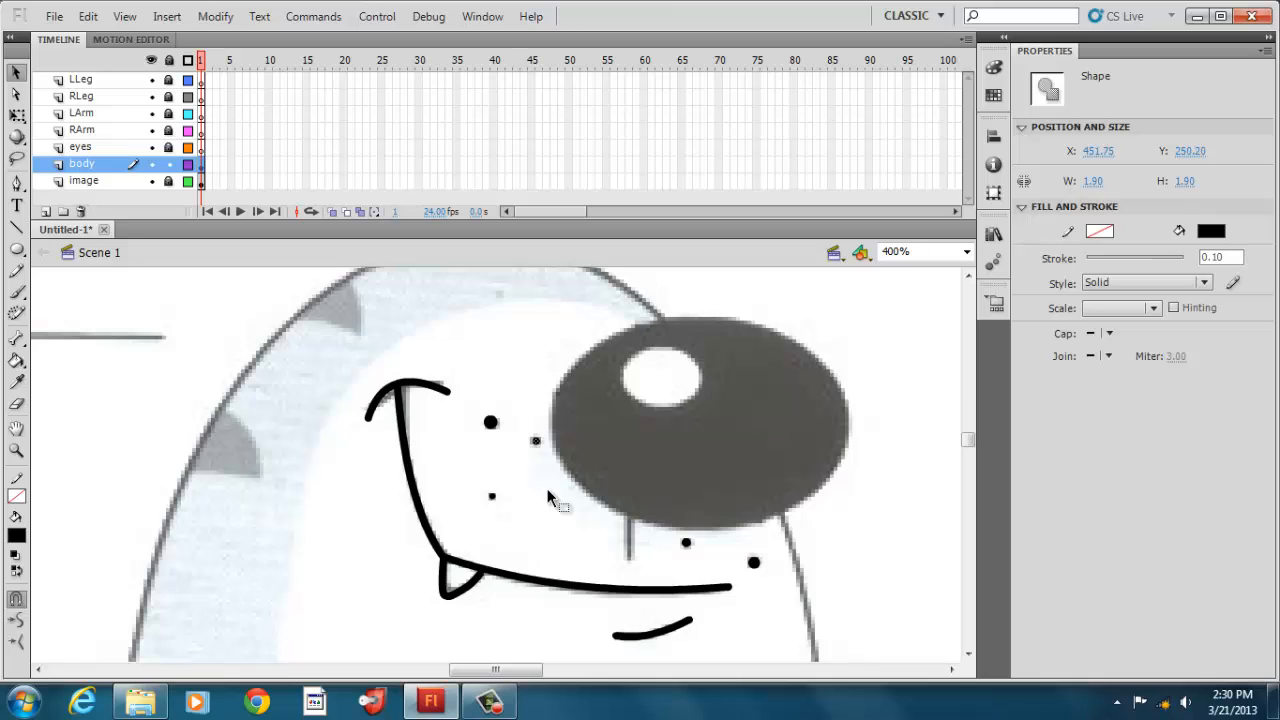
{"action": "left_click", "coordinate": [491, 424]}
{"action": "left_click", "coordinate": [686, 545]}
{"action": "key", "text": "Right"}
{"action": "key", "text": "Down"}
{"action": "left_click", "coordinate": [754, 563]}
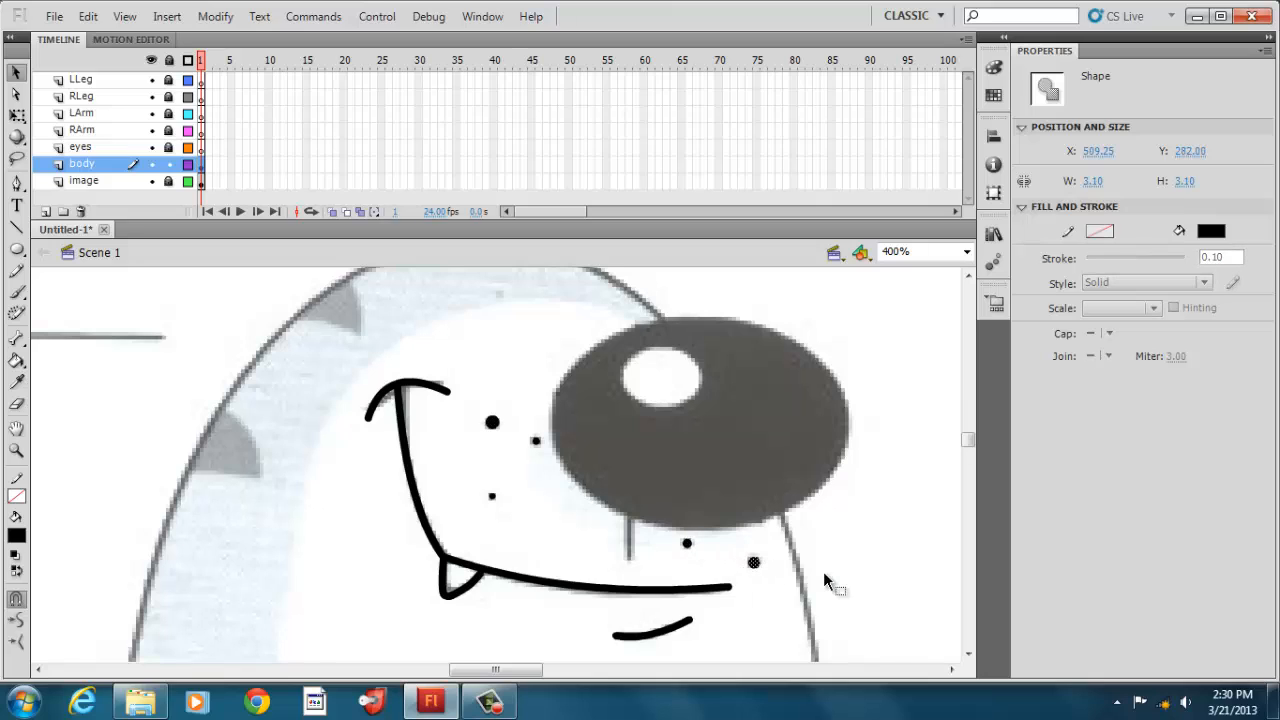
{"action": "left_click", "coordinate": [863, 584]}
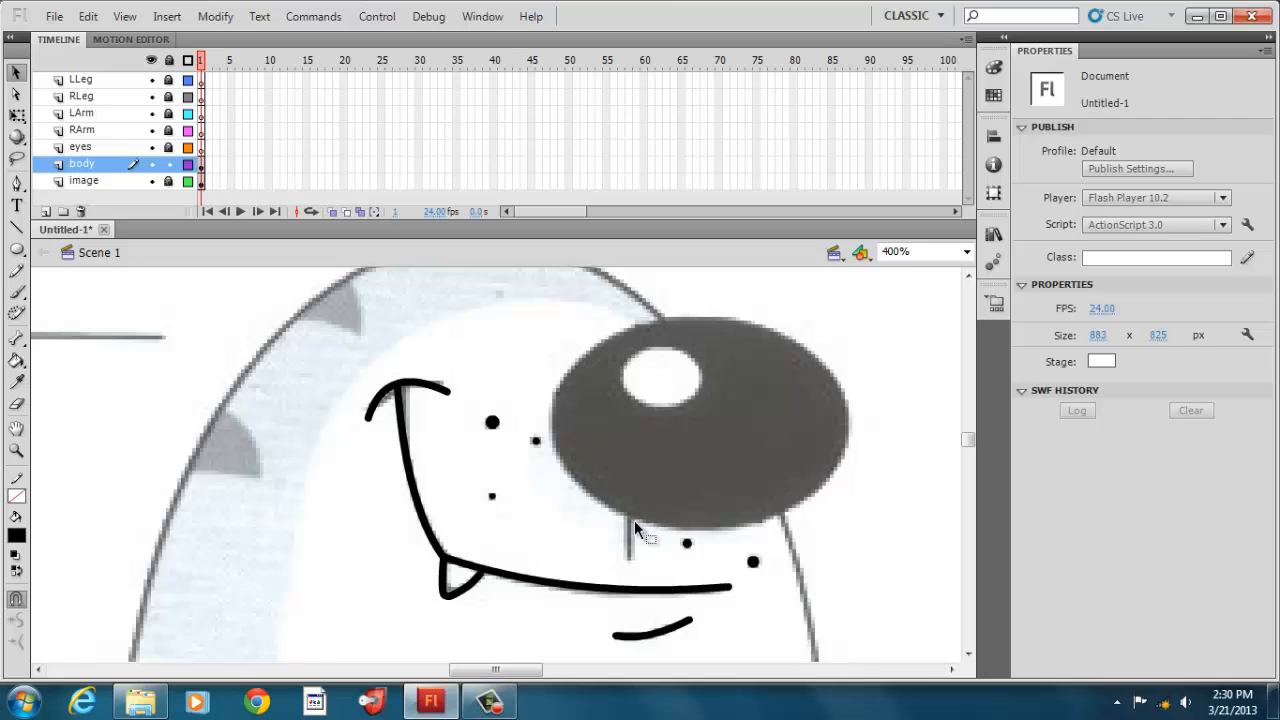
Draw a short vertical 2 px black line under the nose and bend it slightly to the right
{"action": "left_click", "coordinate": [16, 227]}
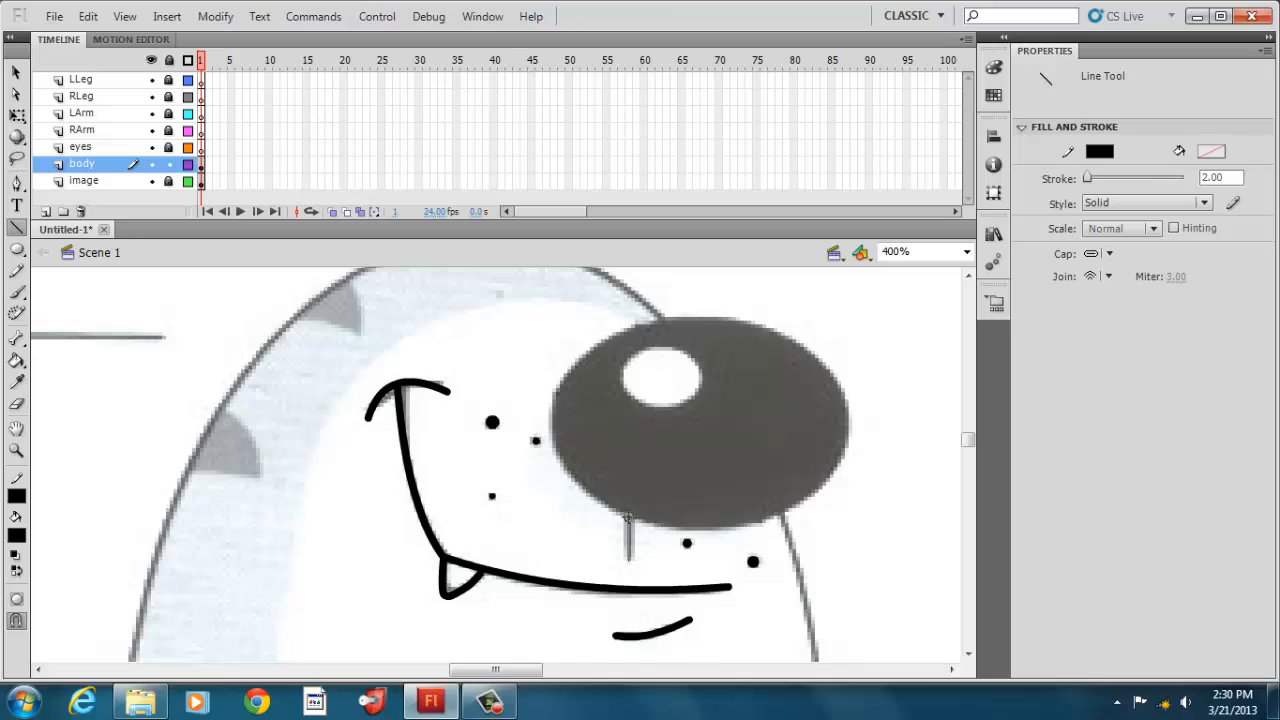
{"action": "left_click_drag", "start_coordinate": [628, 514], "coordinate": [628, 563]}
{"action": "left_click", "coordinate": [16, 73]}
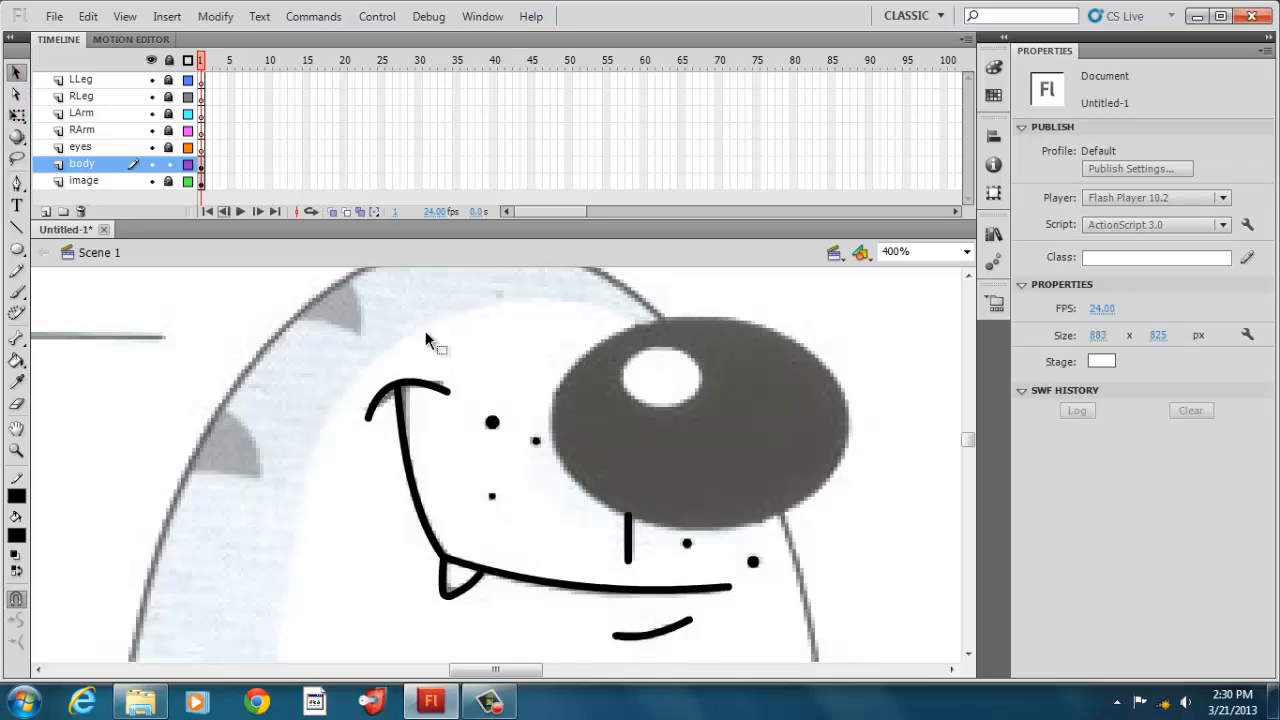
{"action": "left_click", "coordinate": [637, 545]}
Paste a copy of the coloured body's black nose in place and move it straight up to Y 132.10
{"action": "left_click", "coordinate": [966, 251]}
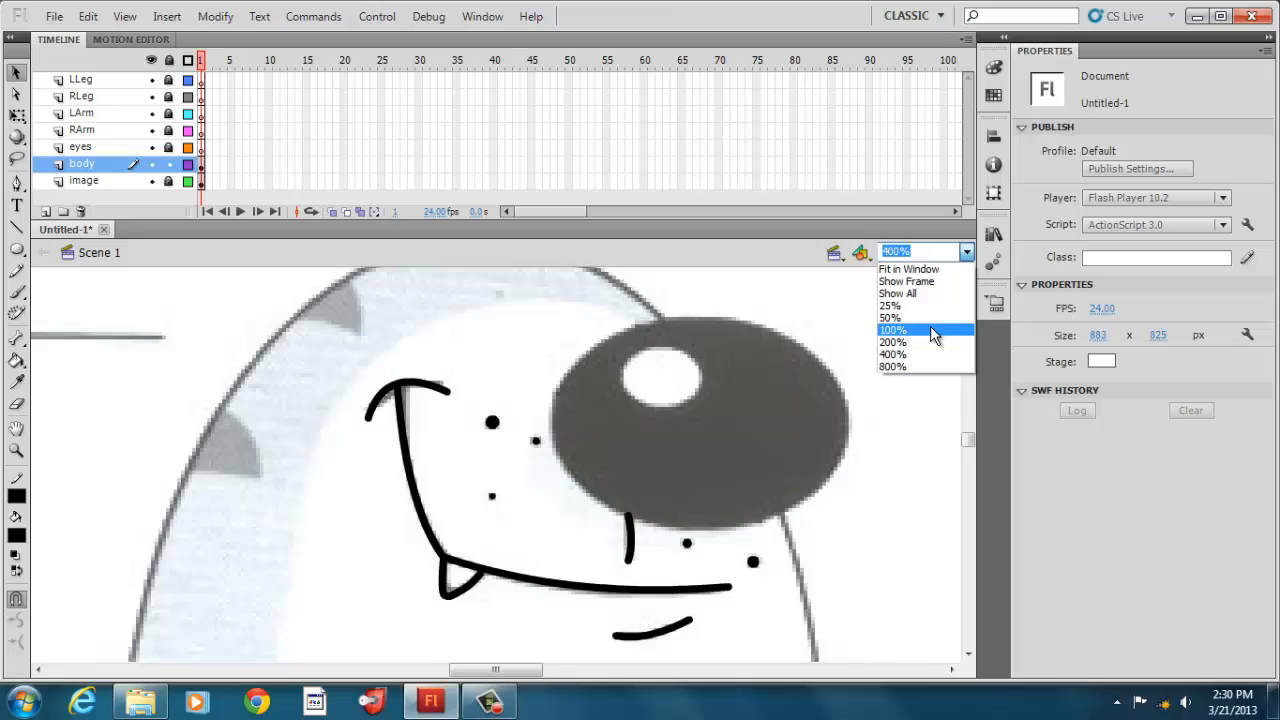
{"action": "left_click", "coordinate": [930, 329]}
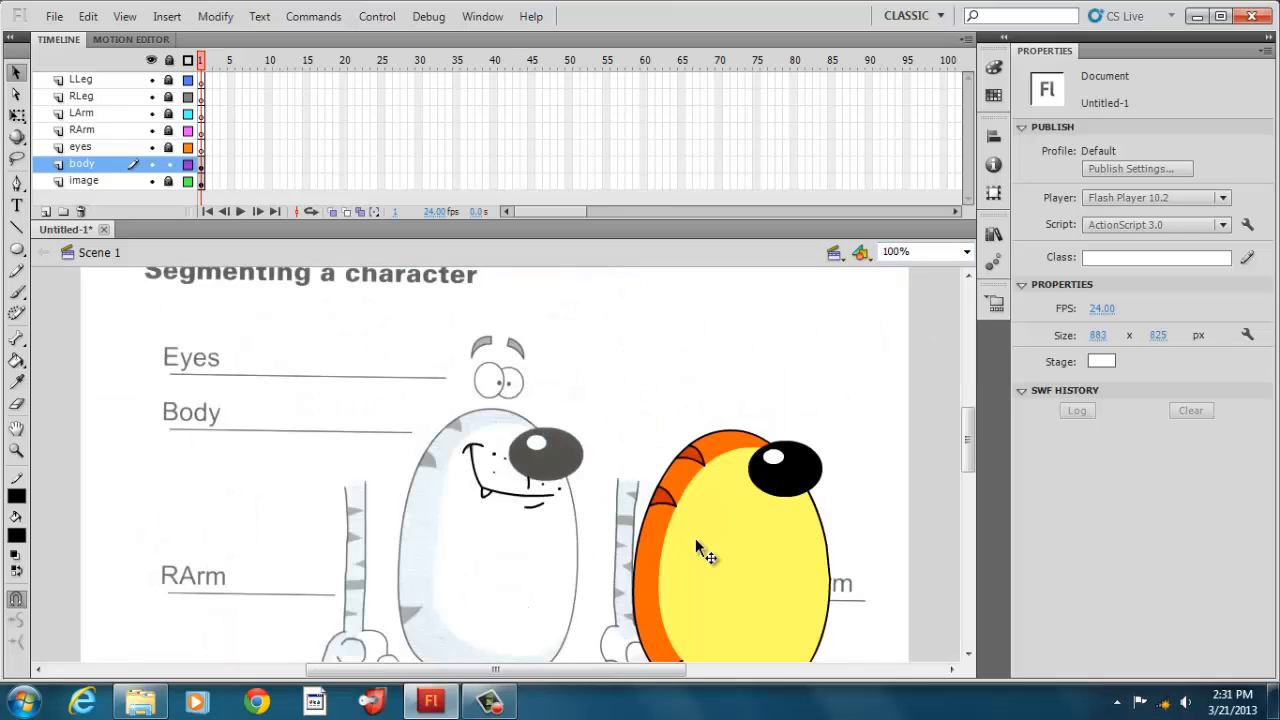
{"action": "left_click", "coordinate": [792, 487]}
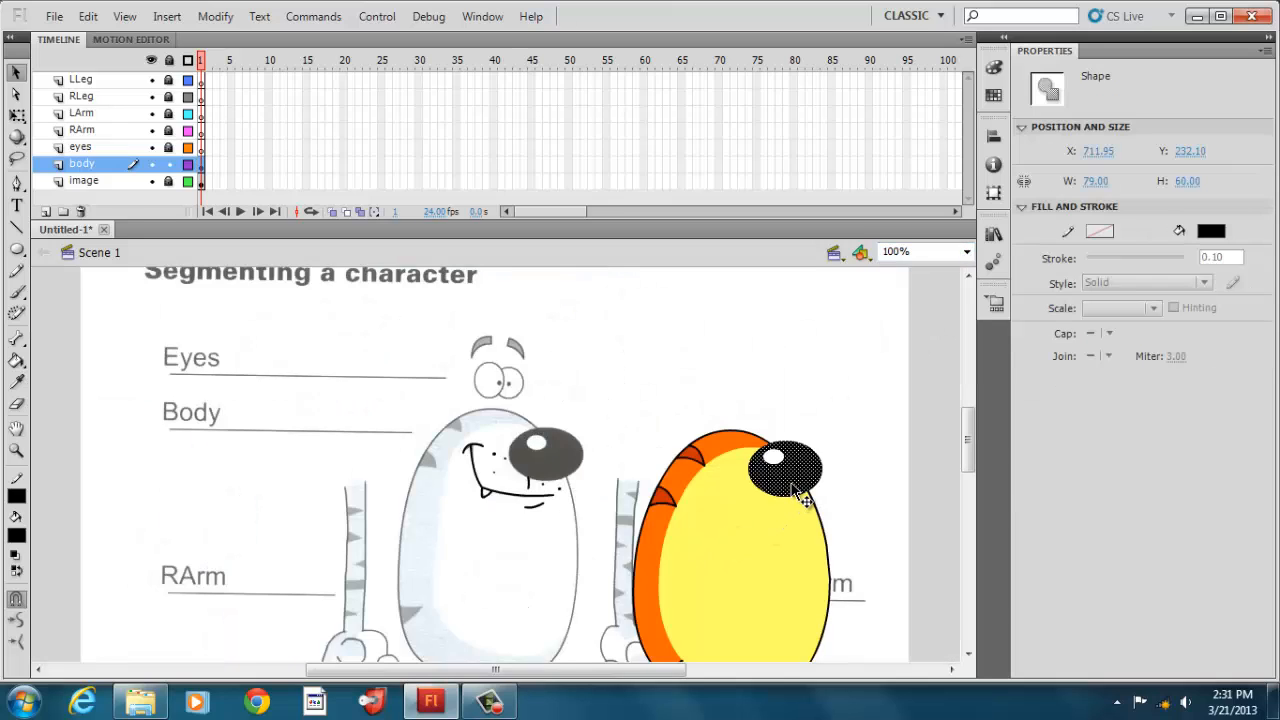
{"action": "right_click", "coordinate": [792, 484]}
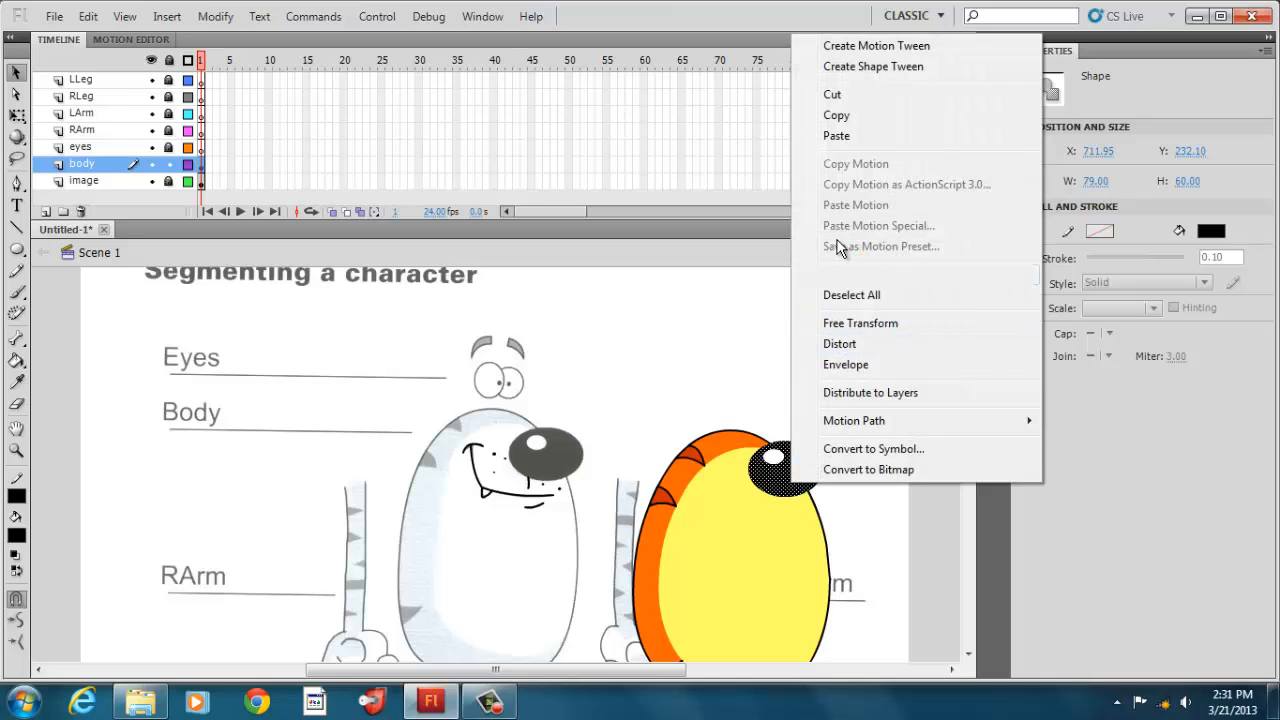
{"action": "left_click", "coordinate": [846, 120]}
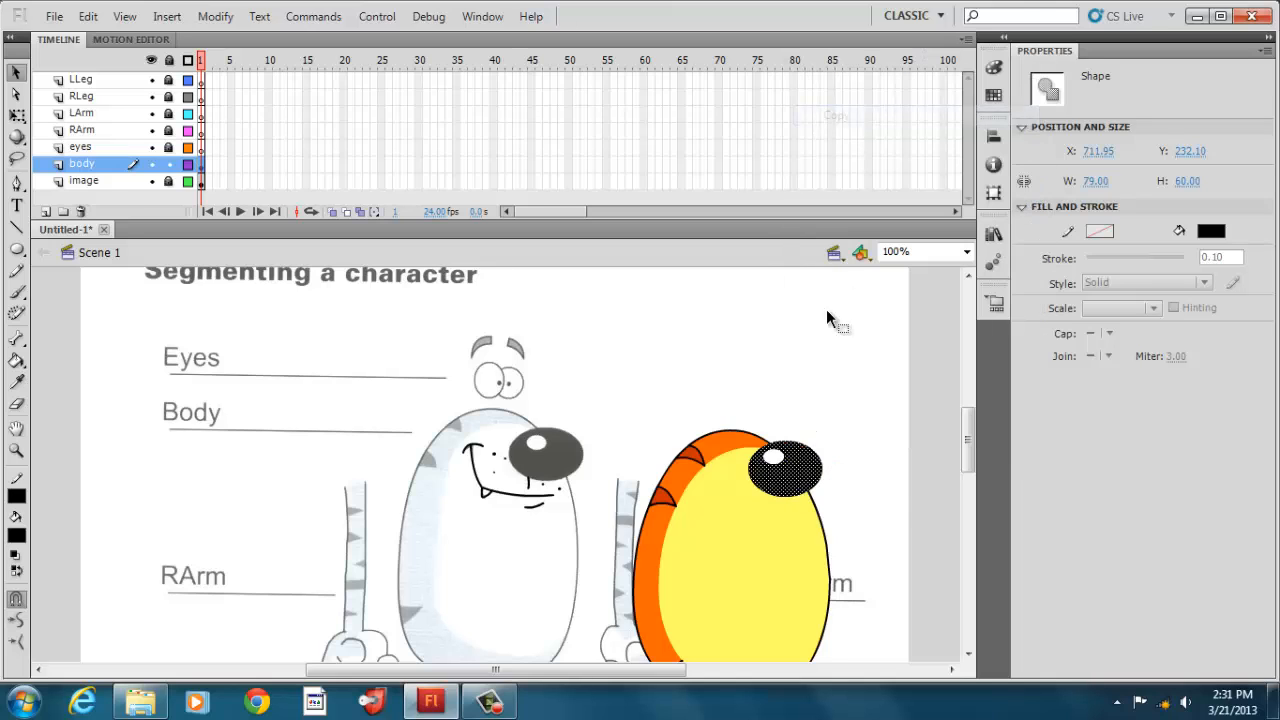
{"action": "right_click", "coordinate": [826, 347]}
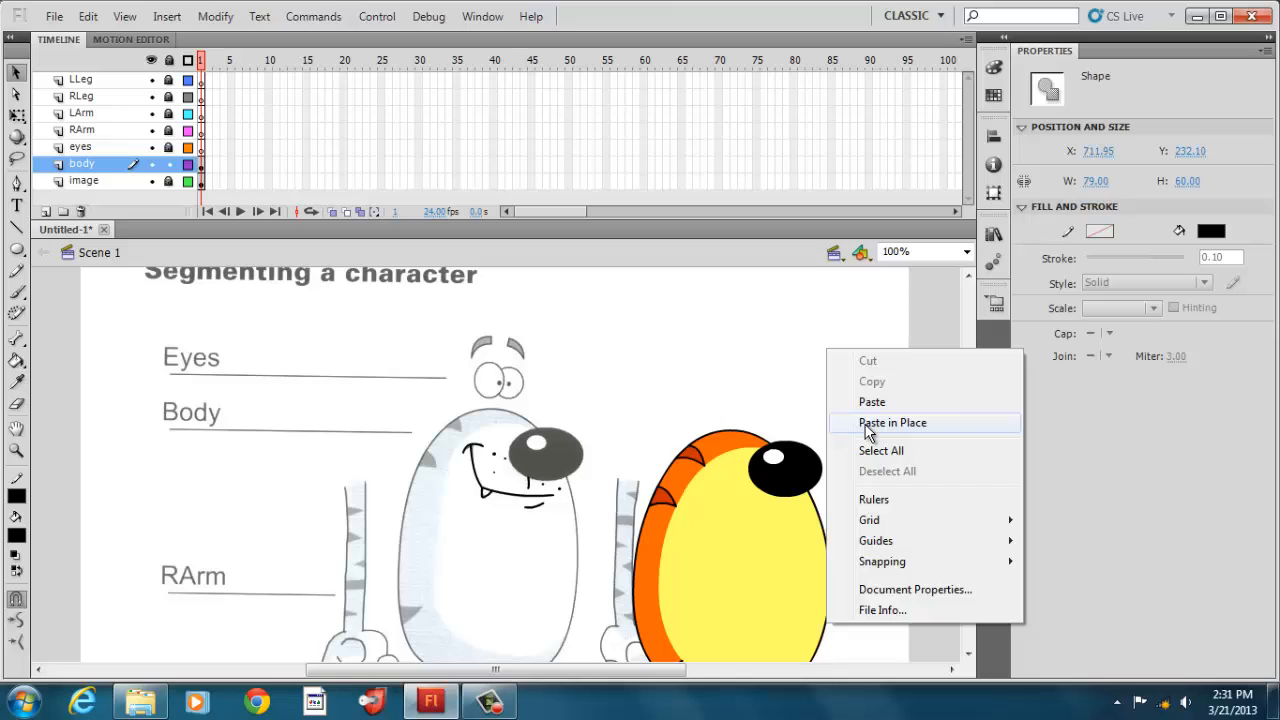
{"action": "left_click", "coordinate": [866, 422]}
{"action": "key", "text": "Up"}
{"action": "key", "text": "Up"}
{"action": "key", "text": "Up"}
{"action": "key", "text": "Up"}
{"action": "key", "text": "Up"}
{"action": "key", "text": "Up"}
{"action": "key", "text": "Up"}
{"action": "key", "text": "Up"}
{"action": "key", "text": "Up"}
{"action": "key", "text": "Up"}
{"action": "key", "text": "Up"}
{"action": "key", "text": "Up"}
{"action": "key", "text": "Up"}
{"action": "key", "text": "Up"}
{"action": "key", "text": "Up"}
{"action": "key", "text": "Up"}
{"action": "key", "text": "Up"}
{"action": "key", "text": "Up"}
{"action": "key", "text": "Up"}
{"action": "key", "text": "Up"}
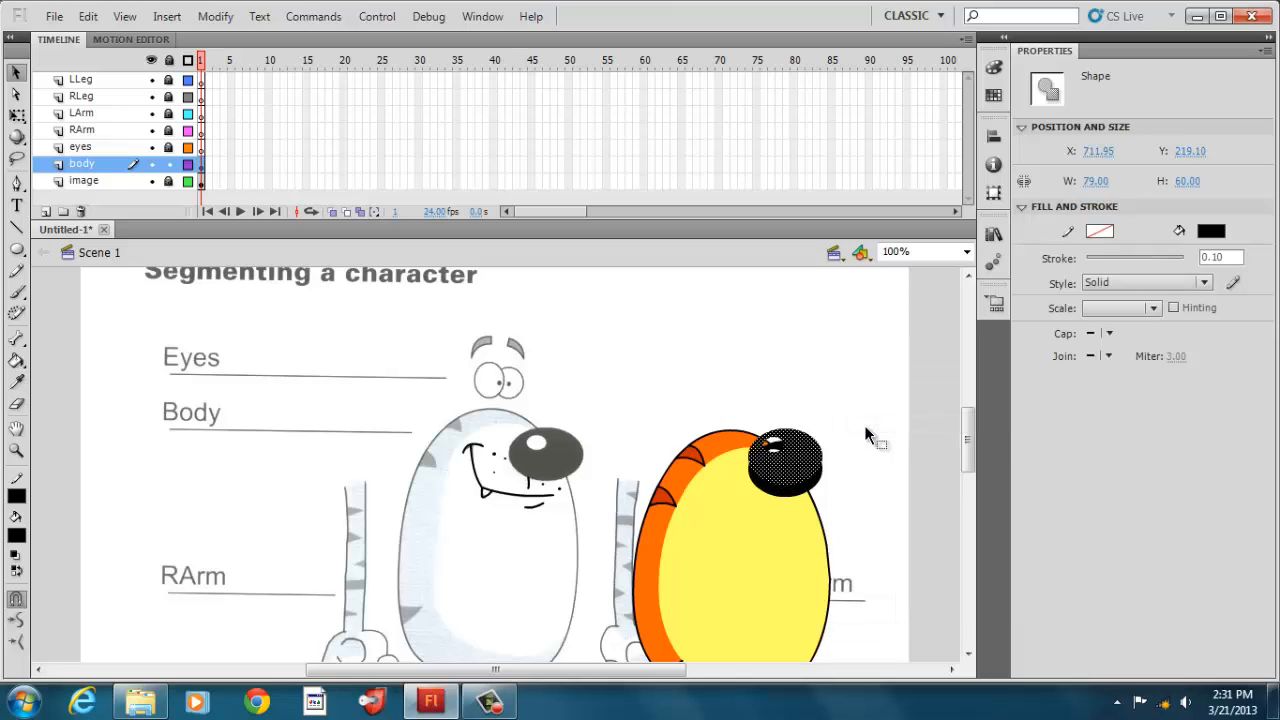
{"action": "key", "text": "Up"}
{"action": "key", "text": "Up"}
{"action": "key", "text": "Up"}
{"action": "key", "text": "Up"}
{"action": "key", "text": "Up"}
{"action": "key", "text": "Up"}
{"action": "key", "text": "Up"}
{"action": "key", "text": "Up"}
{"action": "key", "text": "Up"}
{"action": "key", "text": "Up"}
{"action": "key", "text": "Up"}
{"action": "key", "text": "Up"}
{"action": "key", "text": "Up"}
{"action": "key", "text": "Up"}
{"action": "key", "text": "Up"}
{"action": "key", "text": "Up"}
{"action": "key", "text": "Up"}
{"action": "key", "text": "Up"}
{"action": "key", "text": "Up"}
{"action": "key", "text": "Up"}
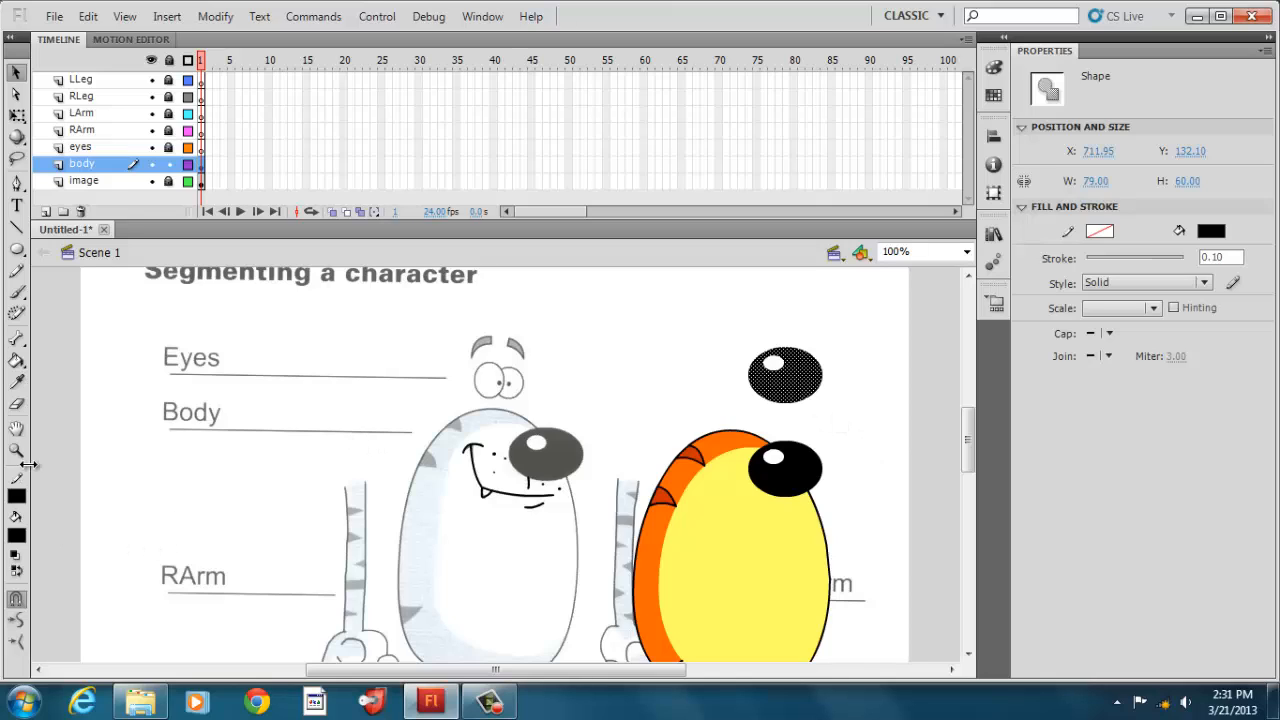
Fill the highlight hole in the copied nose and recolour the whole oval grey
{"action": "left_click", "coordinate": [16, 360]}
{"action": "left_click", "coordinate": [772, 362]}
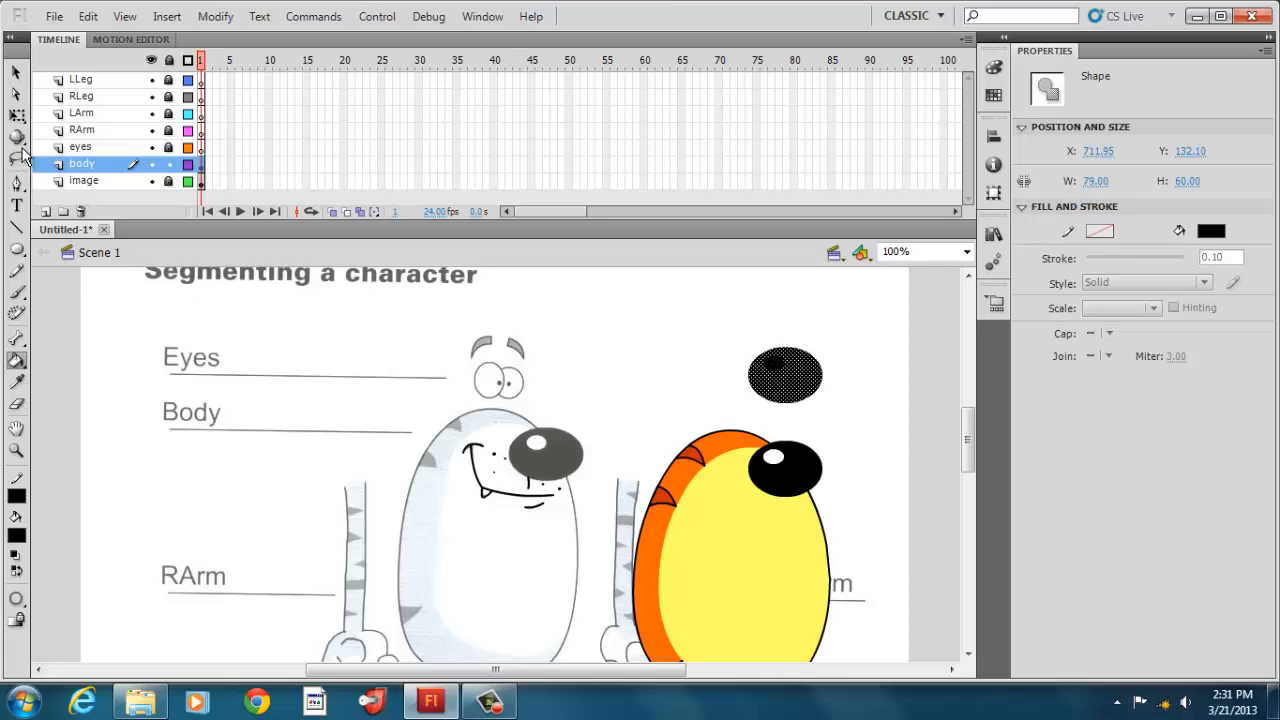
{"action": "left_click", "coordinate": [16, 73]}
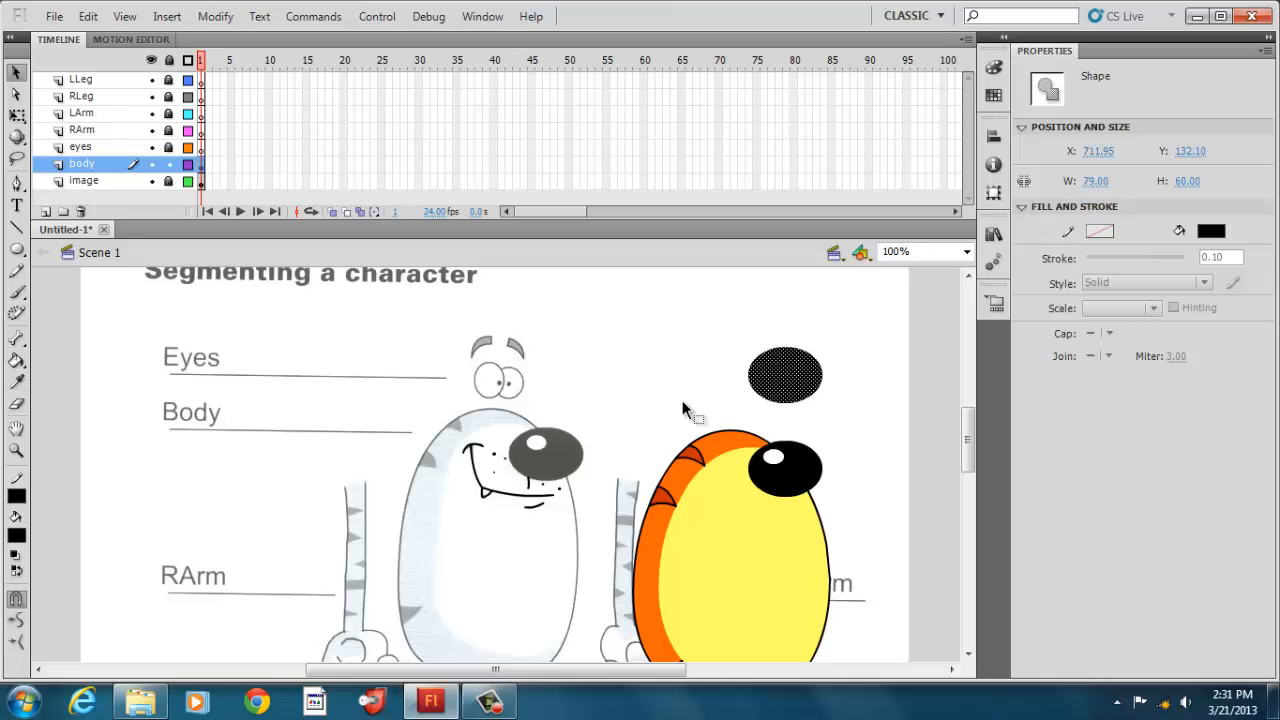
{"action": "left_click", "coordinate": [17, 536]}
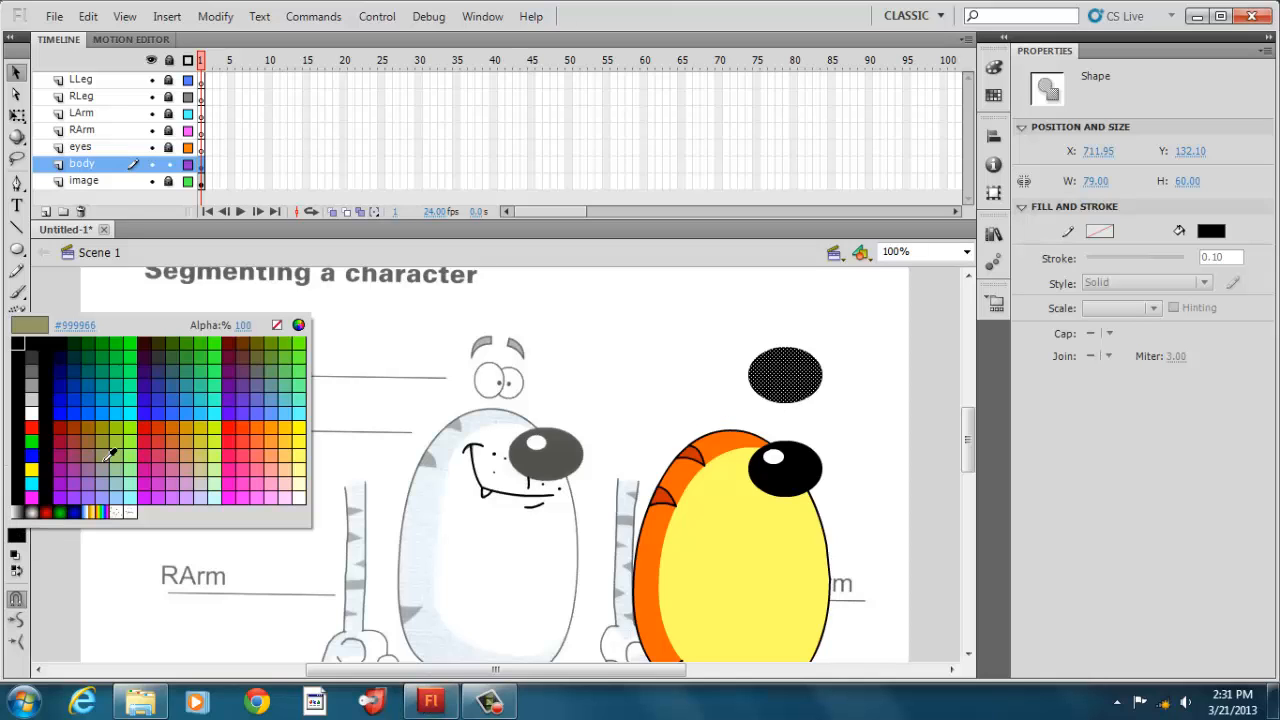
{"action": "left_click", "coordinate": [36, 382]}
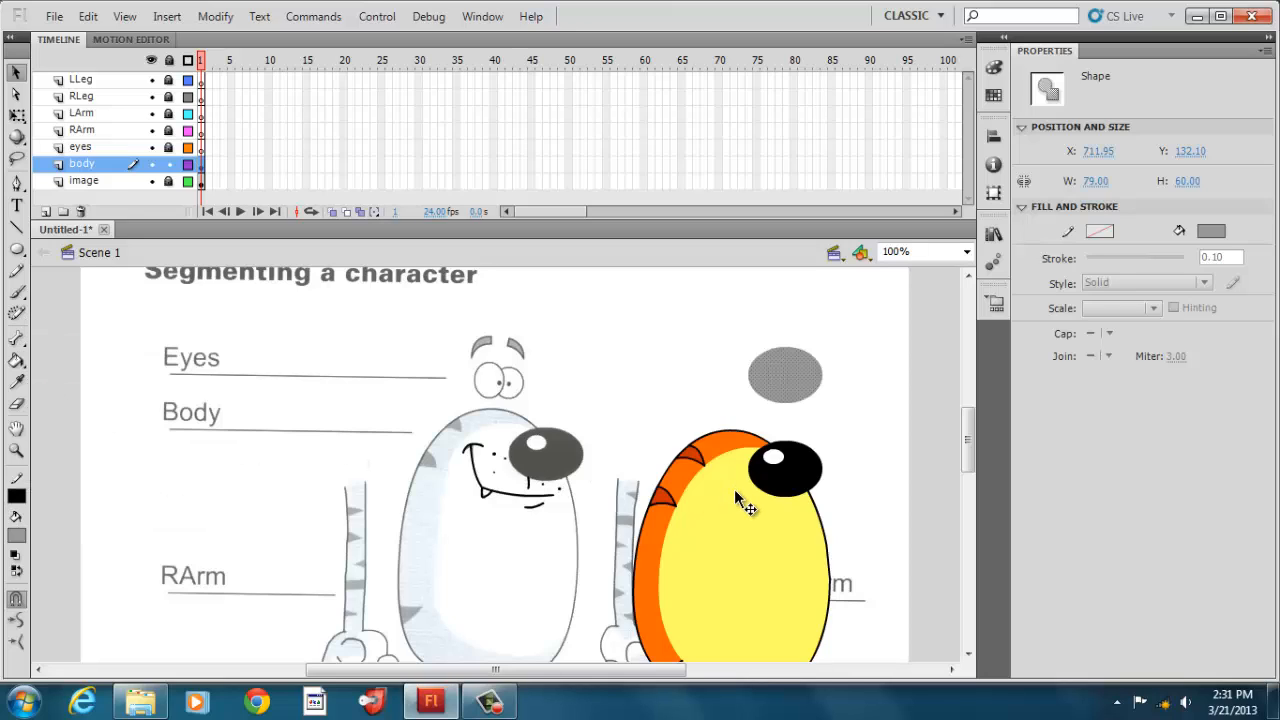
Move the original black nose with its white highlight straight up over the grey oval
{"action": "left_click", "coordinate": [790, 490]}
{"action": "key", "text": "Up"}
{"action": "key", "text": "Up"}
{"action": "key", "text": "Up"}
{"action": "key", "text": "Up"}
{"action": "key", "text": "Up"}
{"action": "key", "text": "Up"}
{"action": "key", "text": "Up"}
{"action": "key", "text": "Up"}
{"action": "key", "text": "Up"}
{"action": "key", "text": "Up"}
{"action": "key", "text": "Up"}
{"action": "key", "text": "Up"}
{"action": "key", "text": "Up"}
{"action": "key", "text": "Up"}
{"action": "key", "text": "Up"}
{"action": "key", "text": "Up"}
{"action": "key", "text": "Up"}
{"action": "key", "text": "Up"}
{"action": "key", "text": "Up"}
{"action": "key", "text": "Up"}
{"action": "key", "text": "Up"}
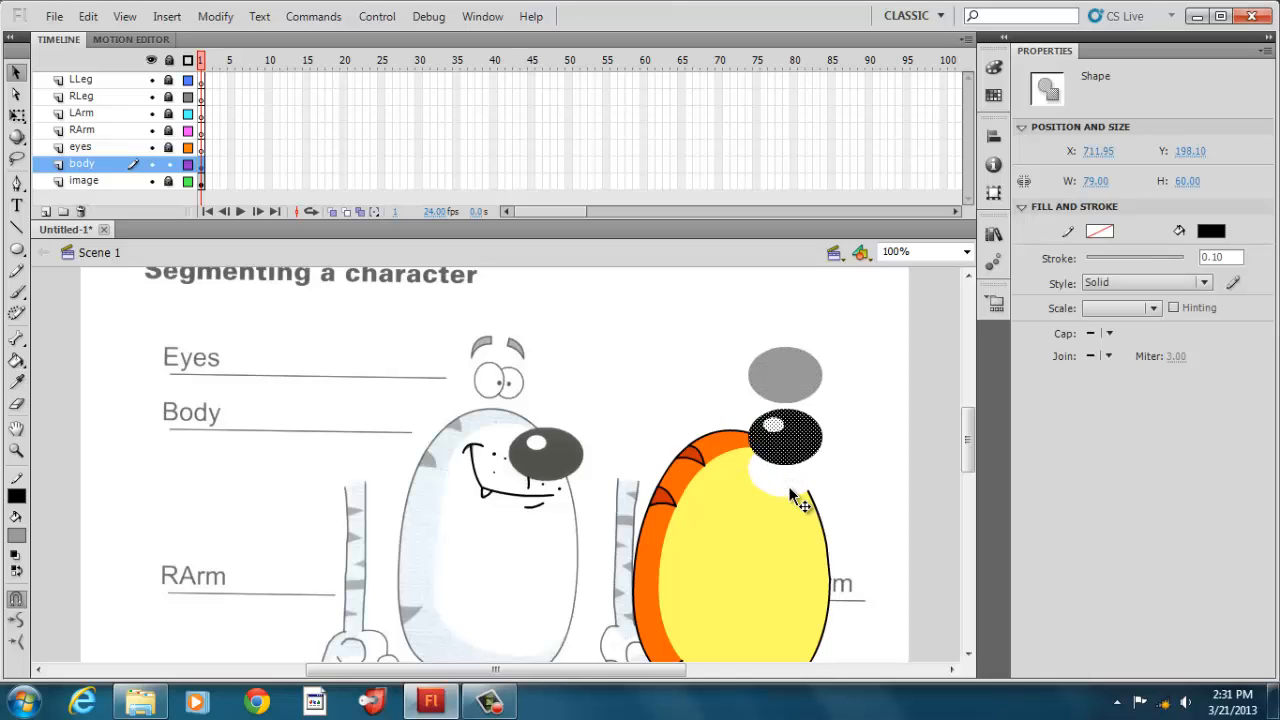
{"action": "key", "text": "Up"}
{"action": "key", "text": "Up"}
{"action": "key", "text": "Up"}
{"action": "key", "text": "Up"}
{"action": "key", "text": "Up"}
{"action": "key", "text": "Up"}
{"action": "key", "text": "Up"}
{"action": "key", "text": "Up"}
{"action": "key", "text": "Up"}
{"action": "key", "text": "Up"}
{"action": "key", "text": "Up"}
{"action": "key", "text": "Up"}
{"action": "key", "text": "Up"}
{"action": "key", "text": "Up"}
{"action": "key", "text": "Up"}
{"action": "key", "text": "Up"}
{"action": "key", "text": "Up"}
{"action": "key", "text": "Up"}
{"action": "key", "text": "Up"}
{"action": "key", "text": "Up"}
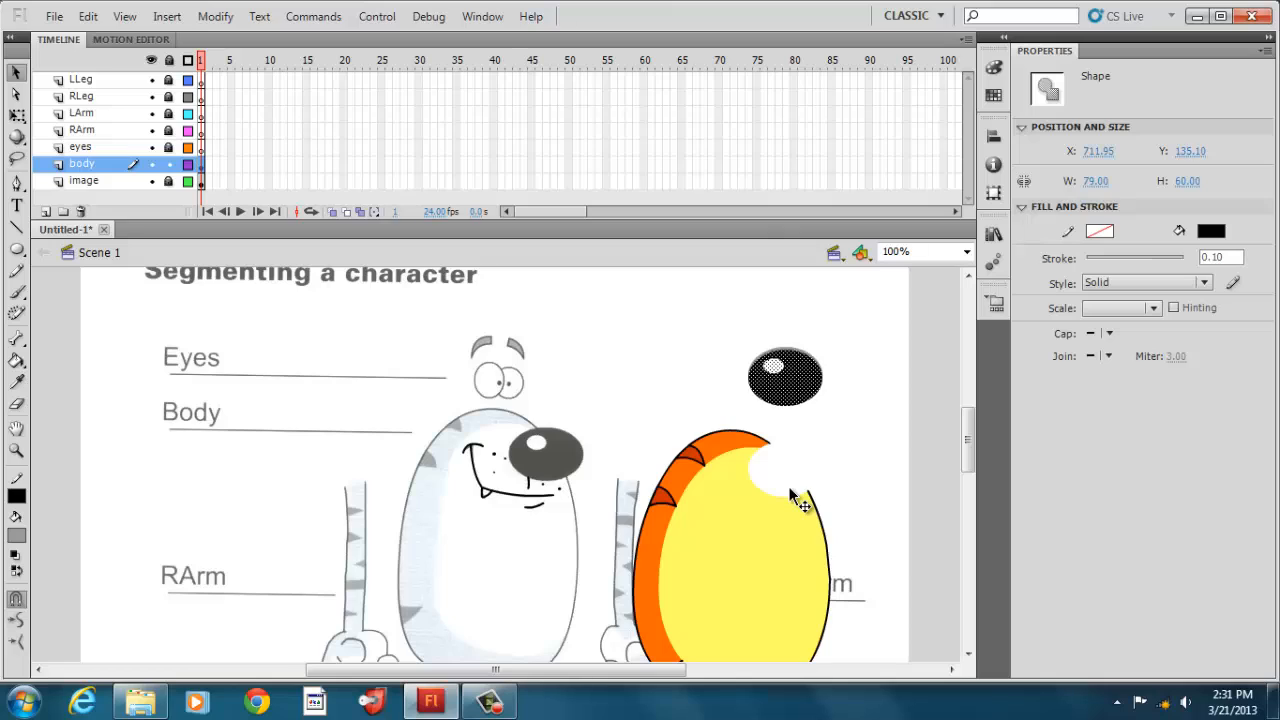
Offset the black nose up and right to X 715.95, Y 129.10, leaving a thin grey shadow along its lower-left edge
{"action": "key", "text": "Right"}
{"action": "key", "text": "Right"}
{"action": "key", "text": "Right"}
{"action": "key", "text": "Right"}
{"action": "key", "text": "Right"}
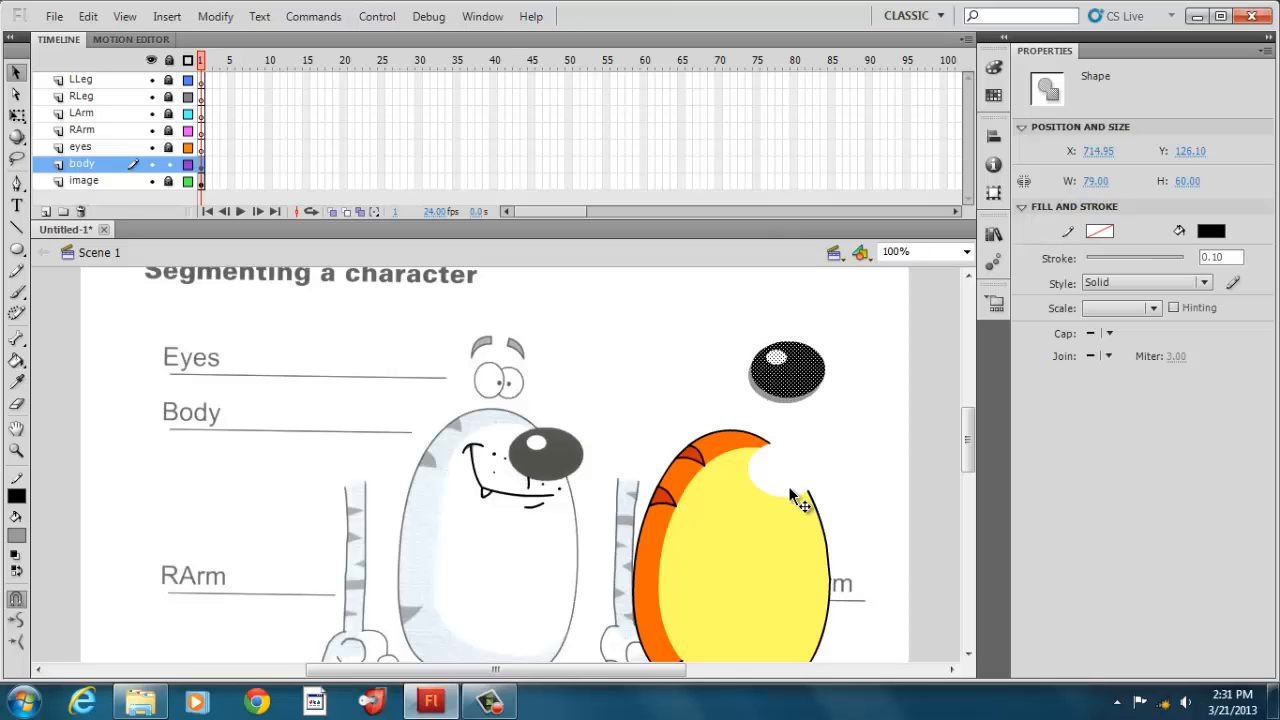
{"action": "key", "text": "Down"}
{"action": "key", "text": "Down"}
{"action": "key", "text": "Left"}
{"action": "key", "text": "Left"}
{"action": "key", "text": "Down"}
{"action": "key", "text": "Down"}
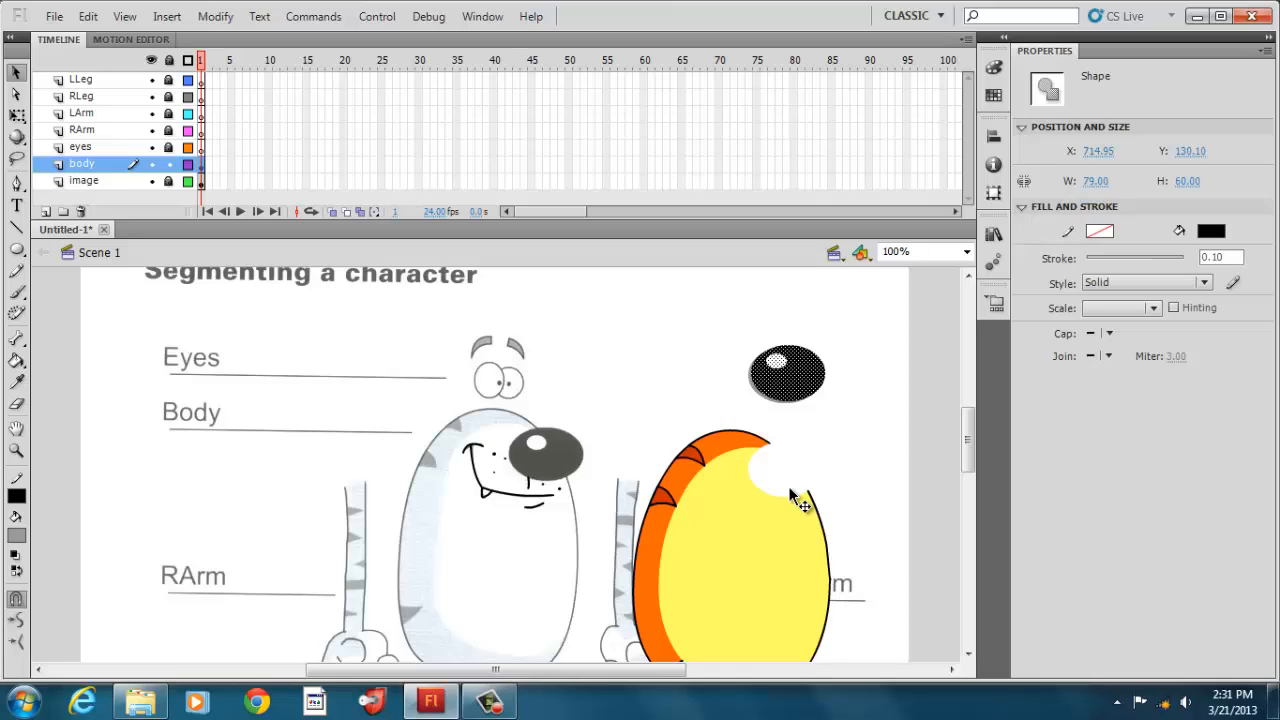
{"action": "key", "text": "Right"}
{"action": "key", "text": "Up"}
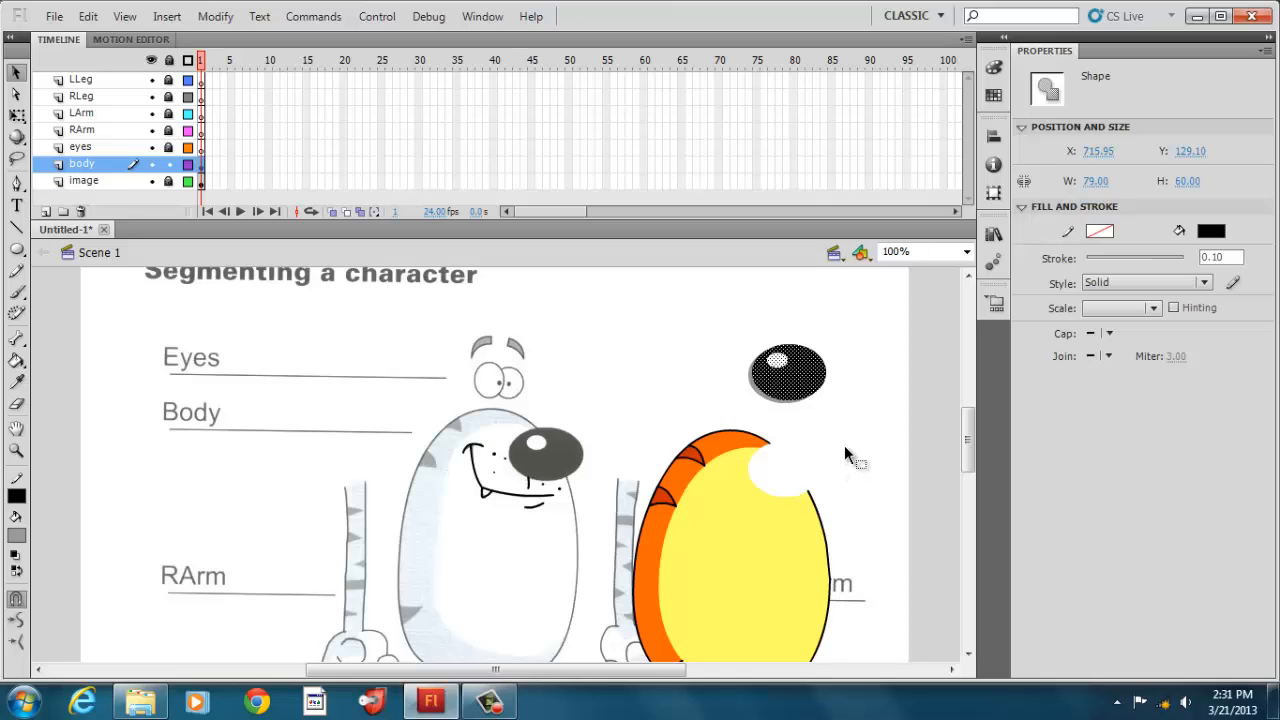
{"action": "left_click", "coordinate": [845, 450]}
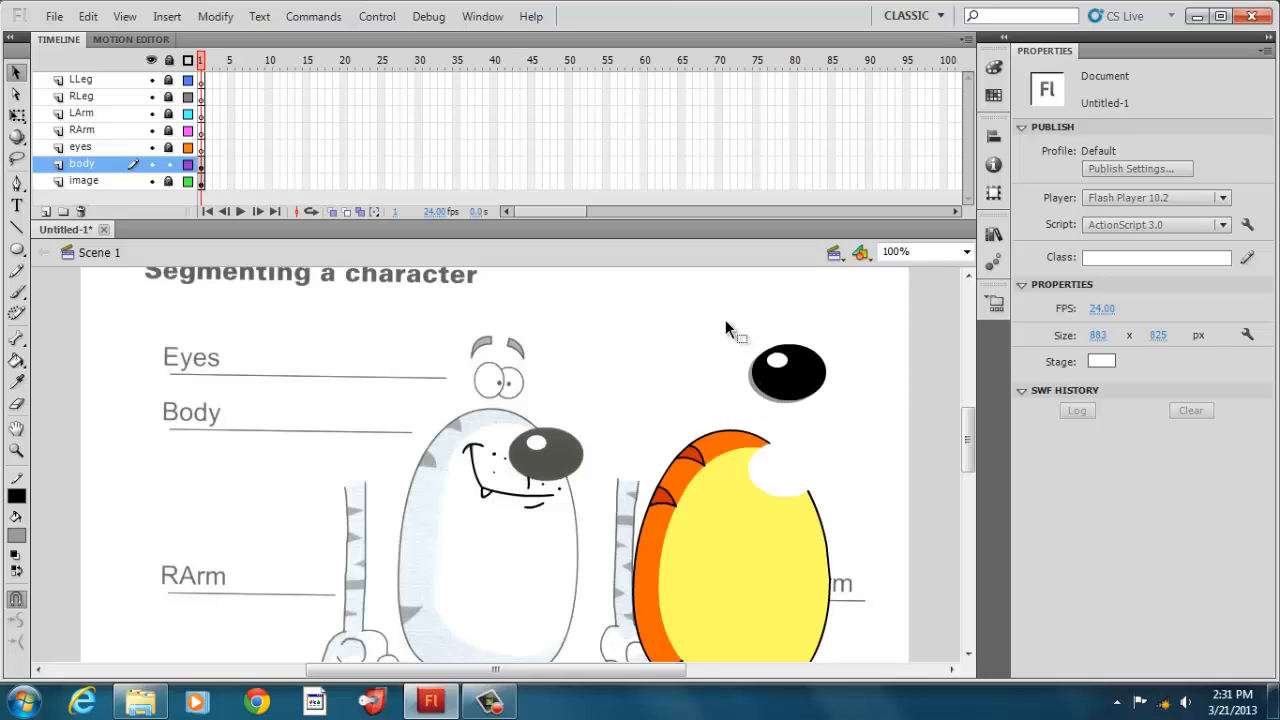
Move the nose with its highlight and grey shadow down into the gap in the coloured body, at about X 709, Y 231
{"action": "left_click_drag", "start_coordinate": [725, 319], "coordinate": [867, 418]}
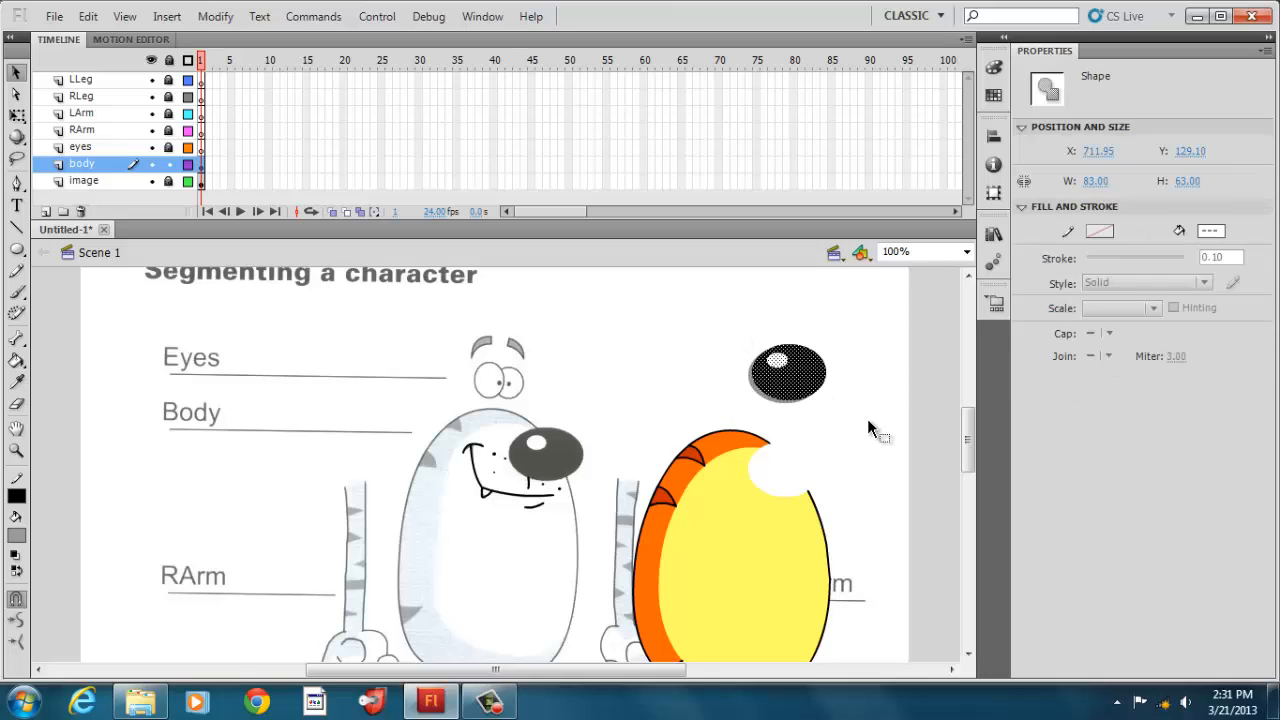
{"action": "key", "text": "Down"}
{"action": "key", "text": "Down"}
{"action": "key", "text": "Down"}
{"action": "key", "text": "Down"}
{"action": "key", "text": "Down"}
{"action": "key", "text": "Down"}
{"action": "key", "text": "Down"}
{"action": "key", "text": "Down"}
{"action": "key", "text": "Down"}
{"action": "key", "text": "Down"}
{"action": "key", "text": "Down"}
{"action": "key", "text": "Down"}
{"action": "key", "text": "Down"}
{"action": "key", "text": "Down"}
{"action": "key", "text": "Down"}
{"action": "key", "text": "Down"}
{"action": "key", "text": "Down"}
{"action": "key", "text": "Down"}
{"action": "key", "text": "Down"}
{"action": "key", "text": "Down"}
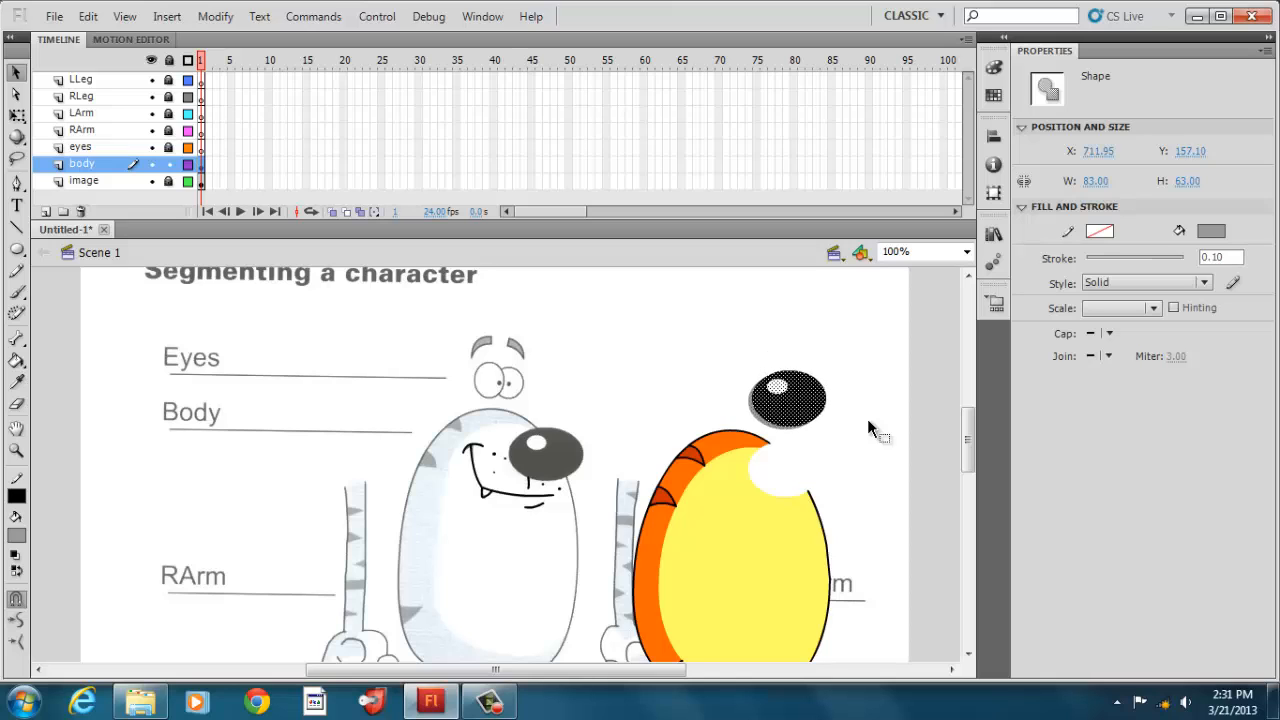
{"action": "key", "text": "Down"}
{"action": "key", "text": "Down"}
{"action": "key", "text": "Down"}
{"action": "key", "text": "Down"}
{"action": "key", "text": "Down"}
{"action": "key", "text": "Down"}
{"action": "key", "text": "Down"}
{"action": "key", "text": "Down"}
{"action": "key", "text": "Down"}
{"action": "key", "text": "Down"}
{"action": "key", "text": "Down"}
{"action": "key", "text": "Down"}
{"action": "key", "text": "Down"}
{"action": "key", "text": "Down"}
{"action": "key", "text": "Down"}
{"action": "key", "text": "Down"}
{"action": "key", "text": "Down"}
{"action": "key", "text": "Down"}
{"action": "key", "text": "Down"}
{"action": "key", "text": "Down"}
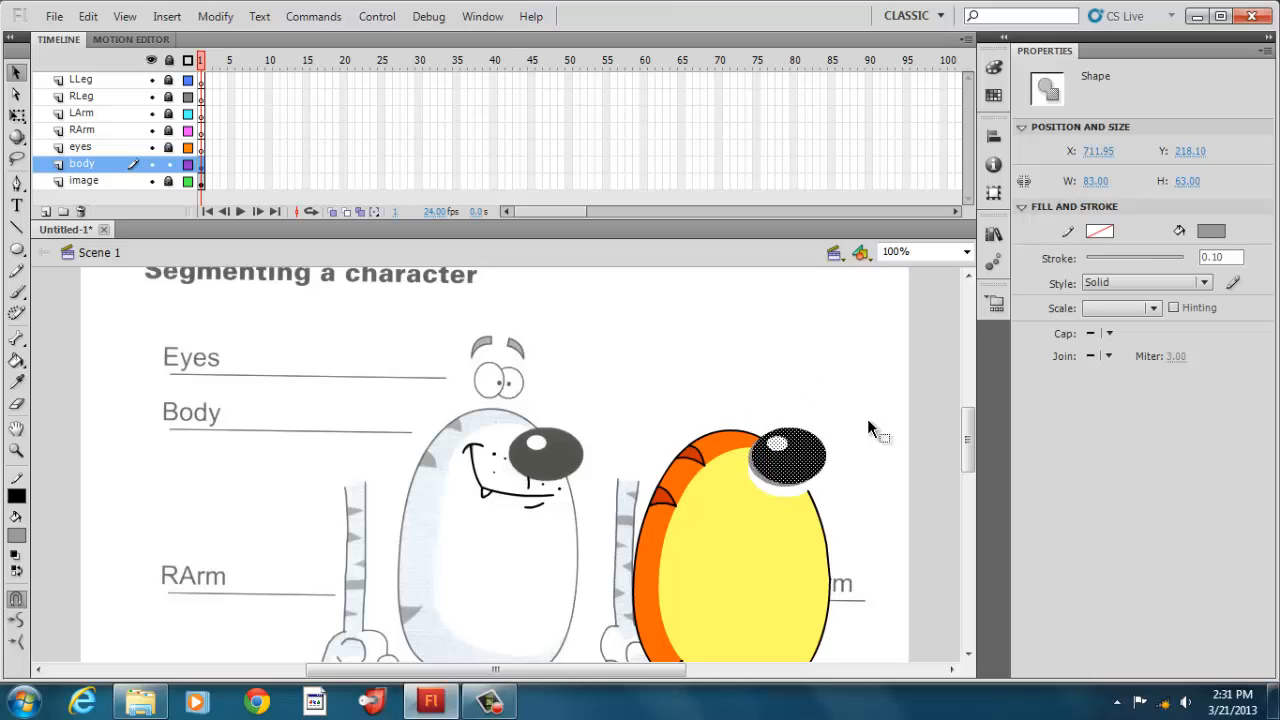
{"action": "key", "text": "Down"}
{"action": "key", "text": "Down"}
{"action": "key", "text": "Left"}
{"action": "key", "text": "Left"}
{"action": "key", "text": "Up"}
{"action": "key", "text": "Up"}
{"action": "key", "text": "Up"}
{"action": "key", "text": "Up"}
{"action": "key", "text": "Up"}
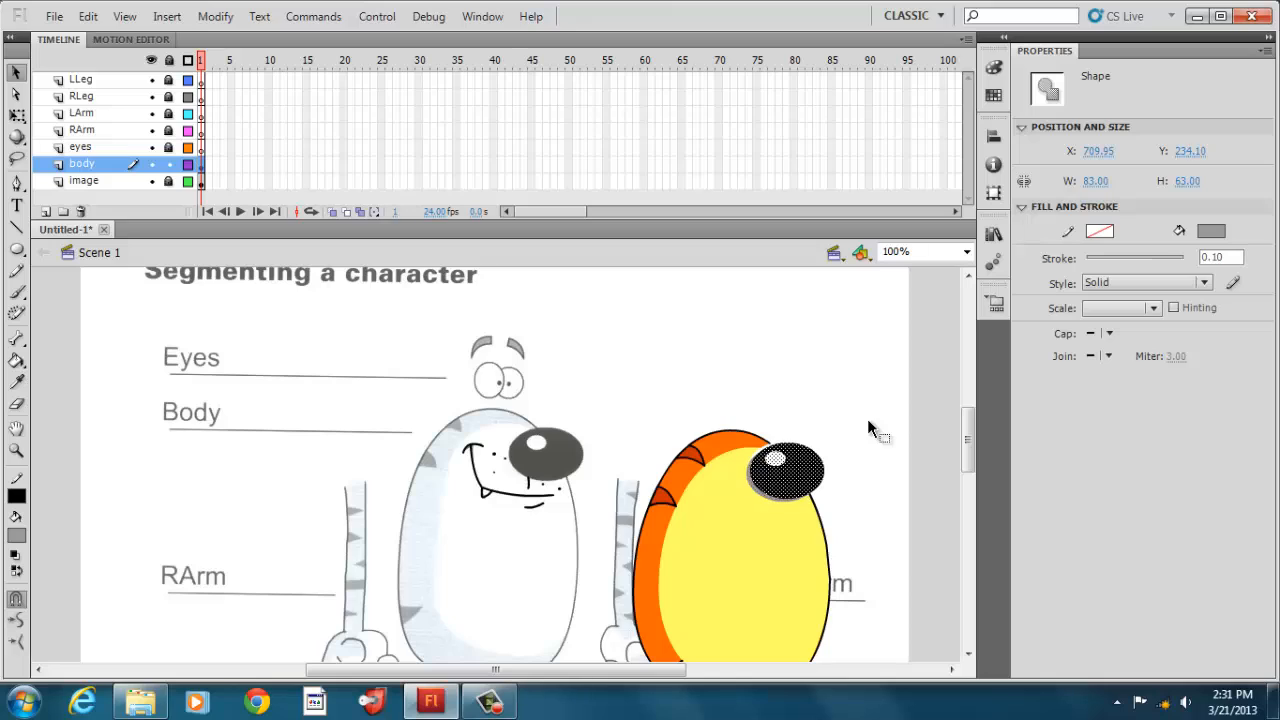
{"action": "key", "text": "Left"}
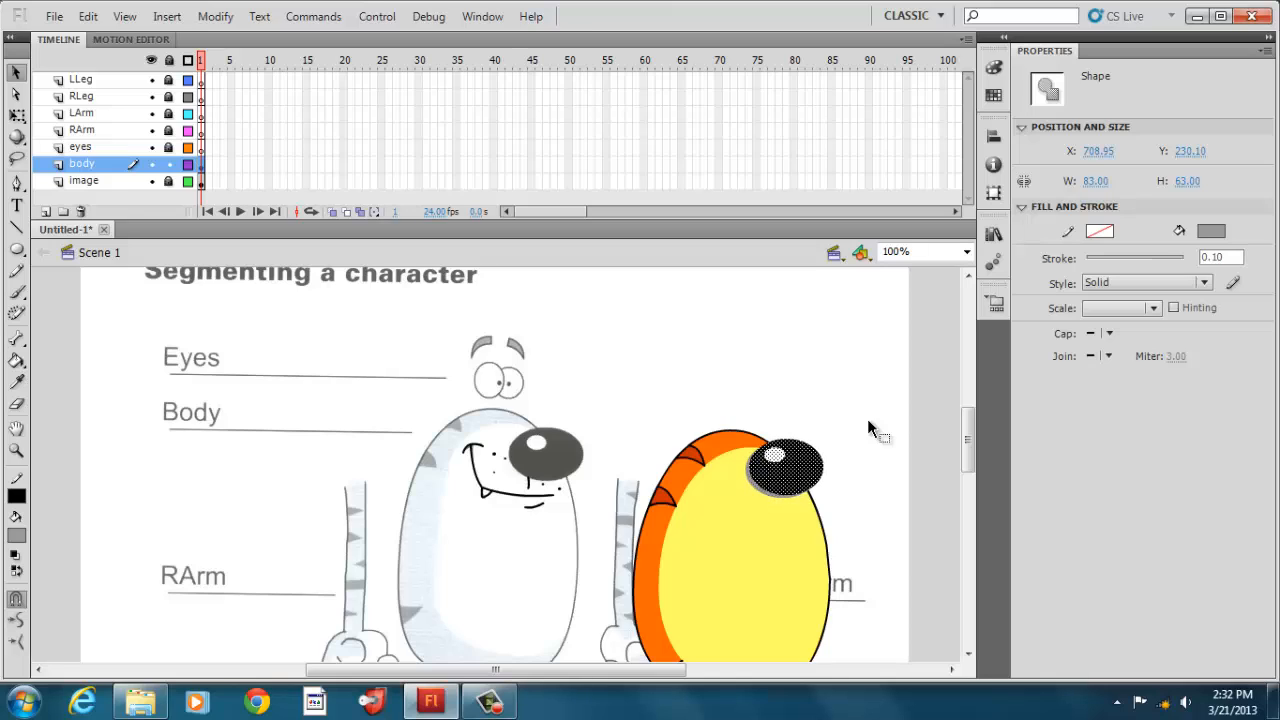
{"action": "key", "text": "Down"}
{"action": "left_click", "coordinate": [867, 418]}
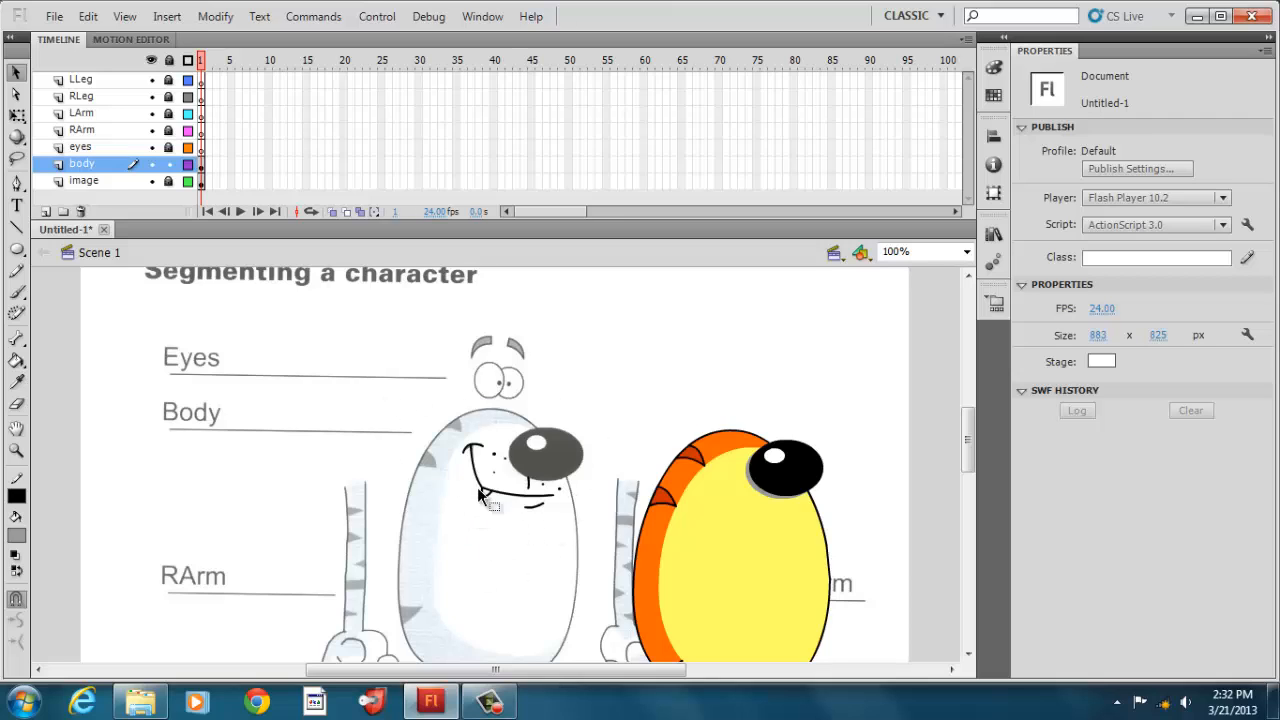
Move the mouth, whisker dots and chin line from the traced image onto the coloured body, at X 677.95, Y 269.90
{"action": "mouse_move", "coordinate": [428, 392]}
{"action": "left_mouse_down"}
{"action": "mouse_move", "coordinate": [606, 528]}
{"action": "mouse_move", "coordinate": [594, 532]}
{"action": "left_mouse_up"}
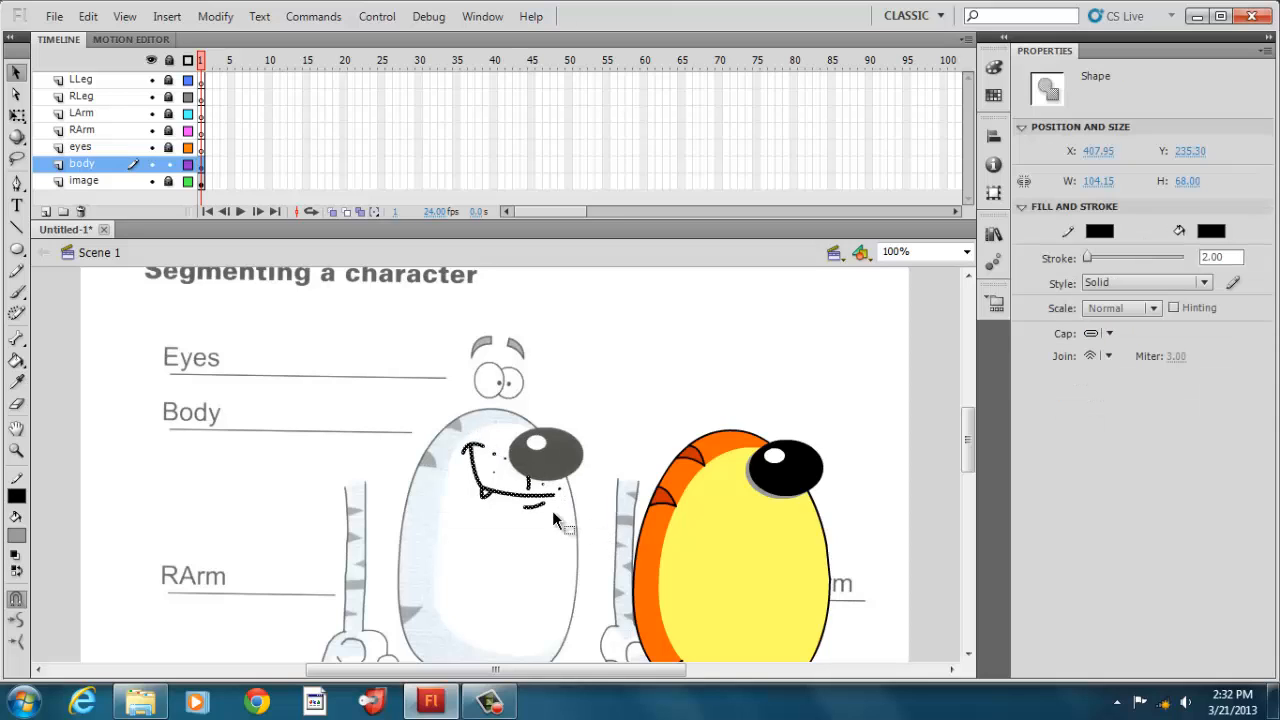
{"action": "mouse_move", "coordinate": [541, 498]}
{"action": "left_mouse_down"}
{"action": "mouse_move", "coordinate": [735, 547]}
{"action": "mouse_move", "coordinate": [815, 548]}
{"action": "mouse_move", "coordinate": [805, 543]}
{"action": "left_mouse_up"}
{"action": "key", "text": "Up"}
{"action": "key", "text": "Up"}
{"action": "key", "text": "Up"}
{"action": "key", "text": "Up"}
{"action": "key", "text": "Up"}
{"action": "key", "text": "Up"}
{"action": "key", "text": "Up"}
{"action": "key", "text": "Up"}
{"action": "key", "text": "Up"}
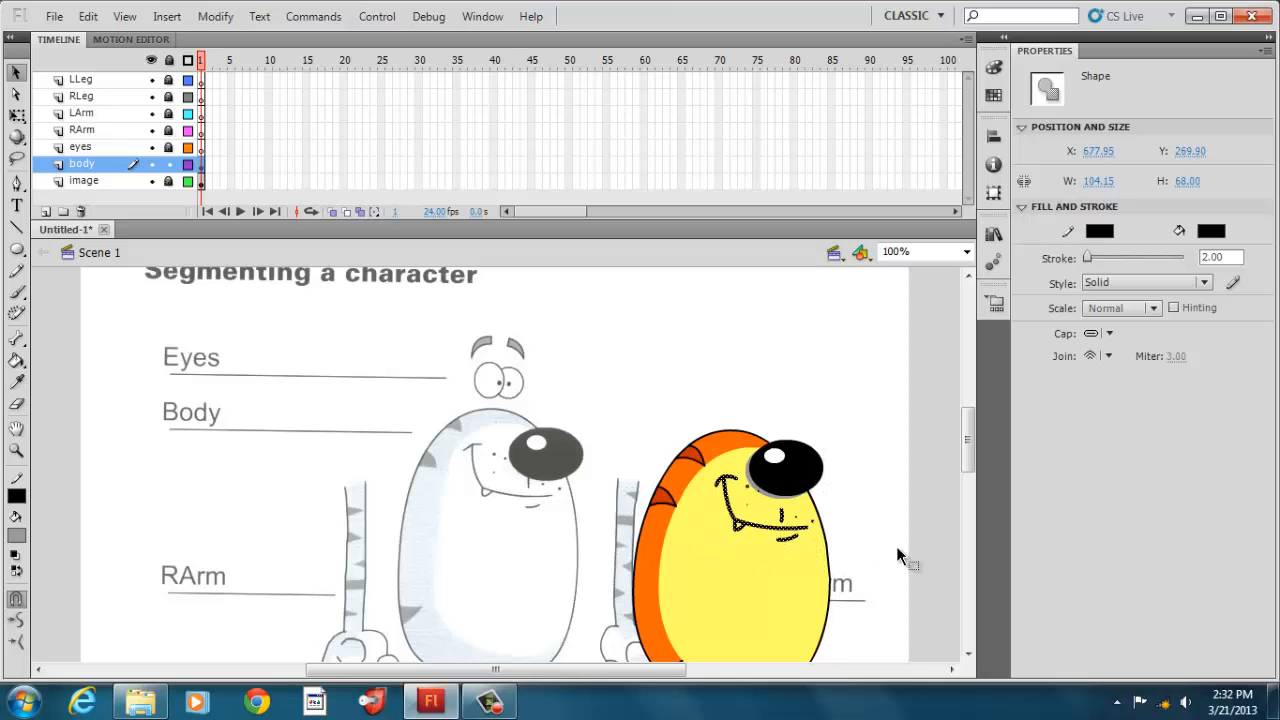
Nudge the mouth details up and slightly left under the nose, to X 673.95 and about Y 257
{"action": "key", "text": "Left"}
{"action": "key", "text": "Left"}
{"action": "key", "text": "Up"}
{"action": "key", "text": "Up"}
{"action": "key", "text": "Up"}
{"action": "key", "text": "Up"}
{"action": "key", "text": "Up"}
{"action": "key", "text": "Up"}
{"action": "key", "text": "Up"}
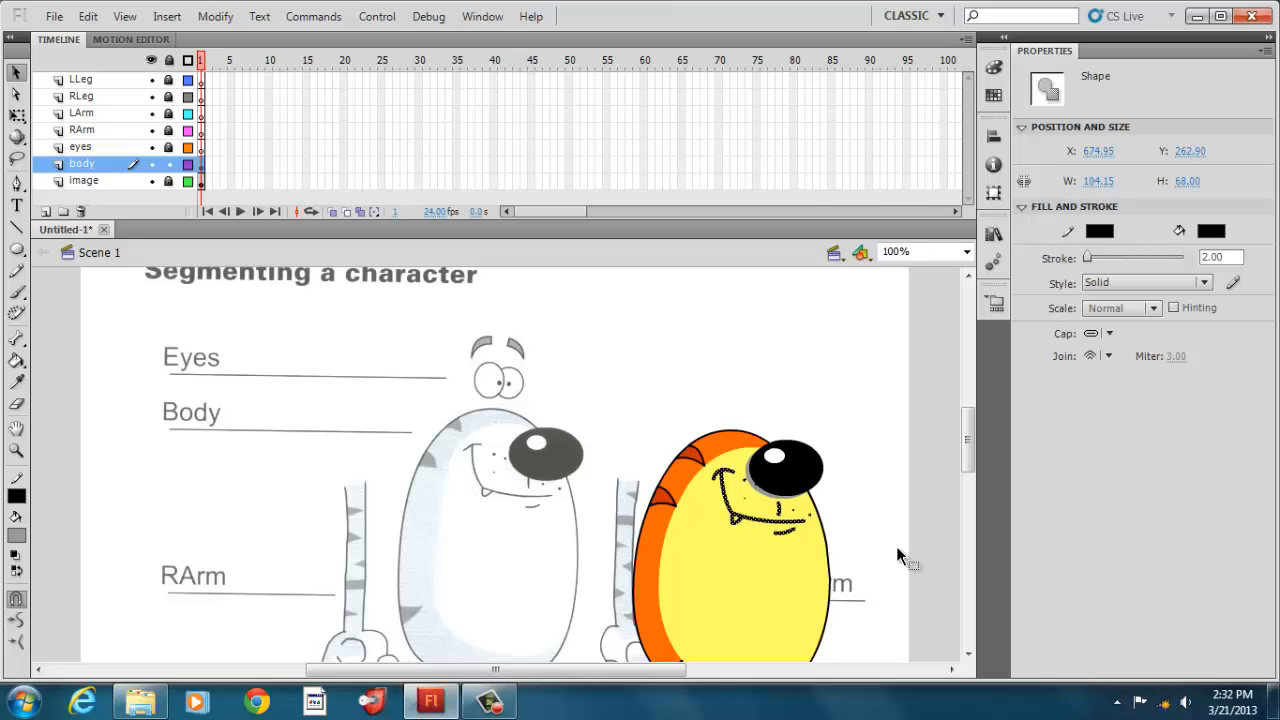
{"action": "key", "text": "Left"}
{"action": "key", "text": "Left"}
{"action": "key", "text": "Up"}
{"action": "key", "text": "Up"}
{"action": "key", "text": "Up"}
{"action": "key", "text": "Up"}
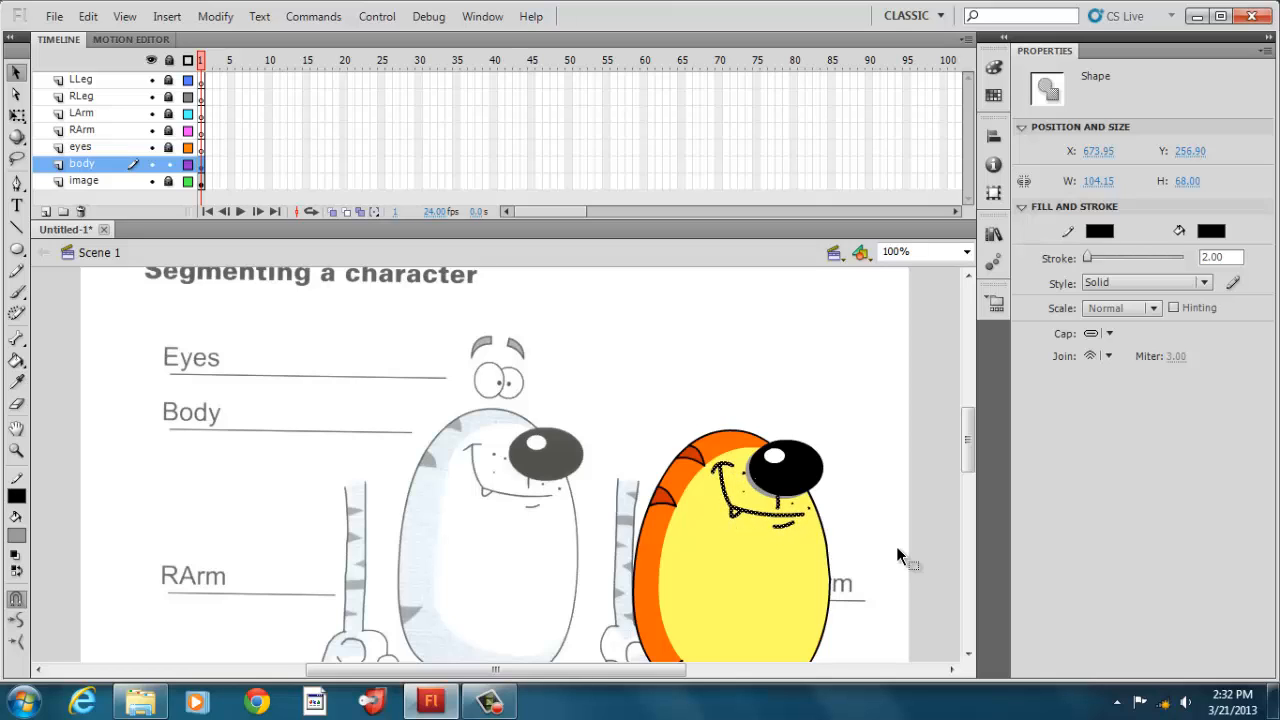
{"action": "key", "text": "Up"}
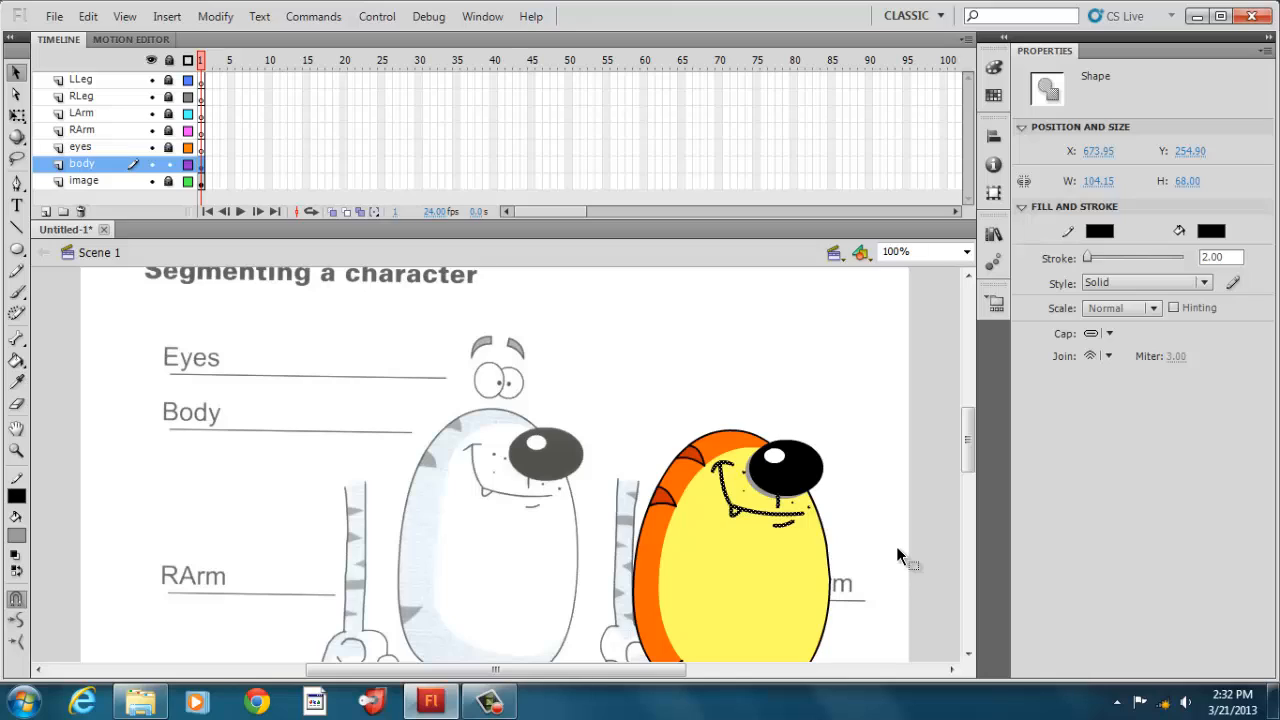
{"action": "key", "text": "Down"}
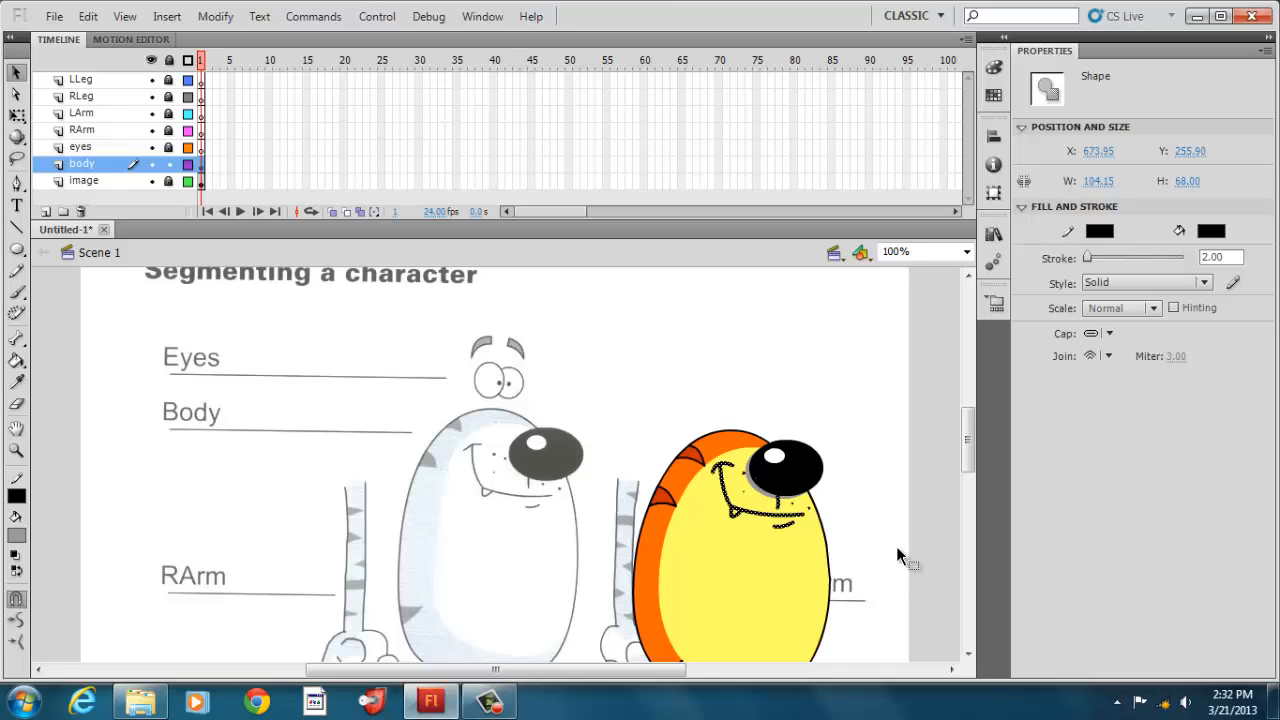
{"action": "key", "text": "Down"}
{"action": "key", "text": "Down"}
{"action": "key", "text": "Down"}
{"action": "key", "text": "Down"}
{"action": "key", "text": "Down"}
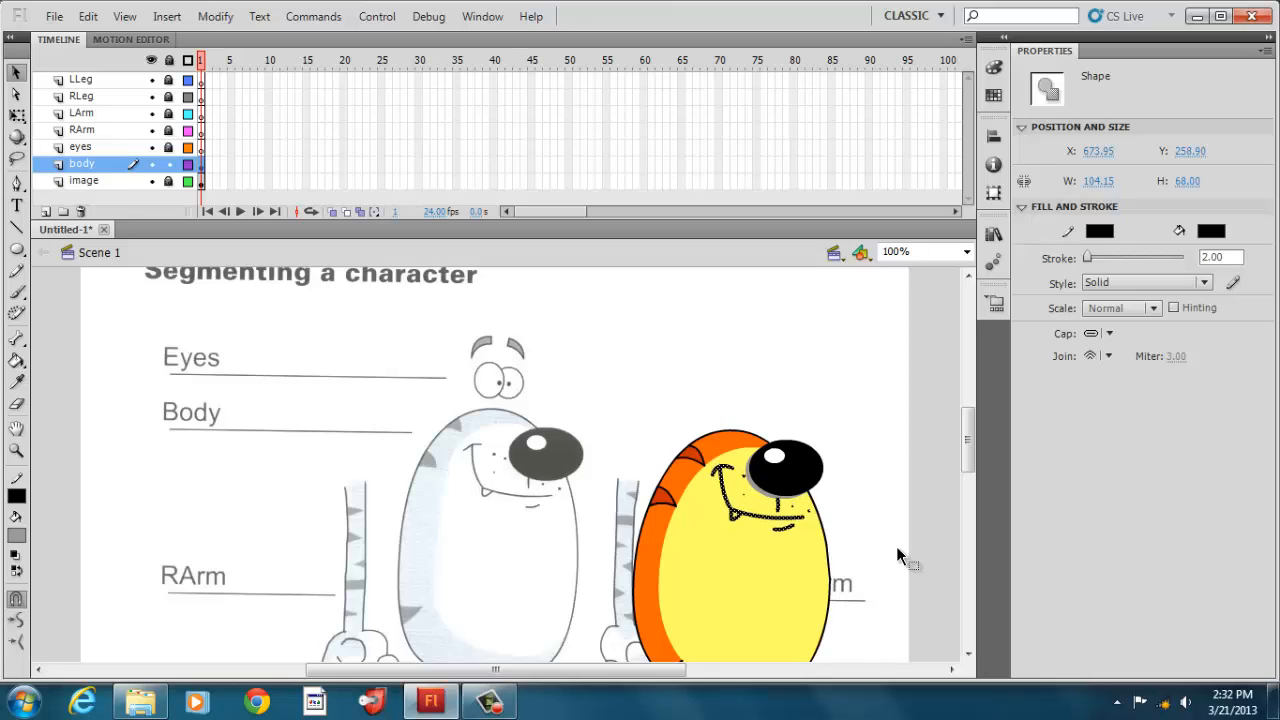
{"action": "key", "text": "Up"}
{"action": "key", "text": "Up"}
{"action": "key", "text": "Up"}
{"action": "key", "text": "Up"}
{"action": "key", "text": "Down"}
{"action": "key", "text": "Down"}
{"action": "left_click", "coordinate": [896, 546]}
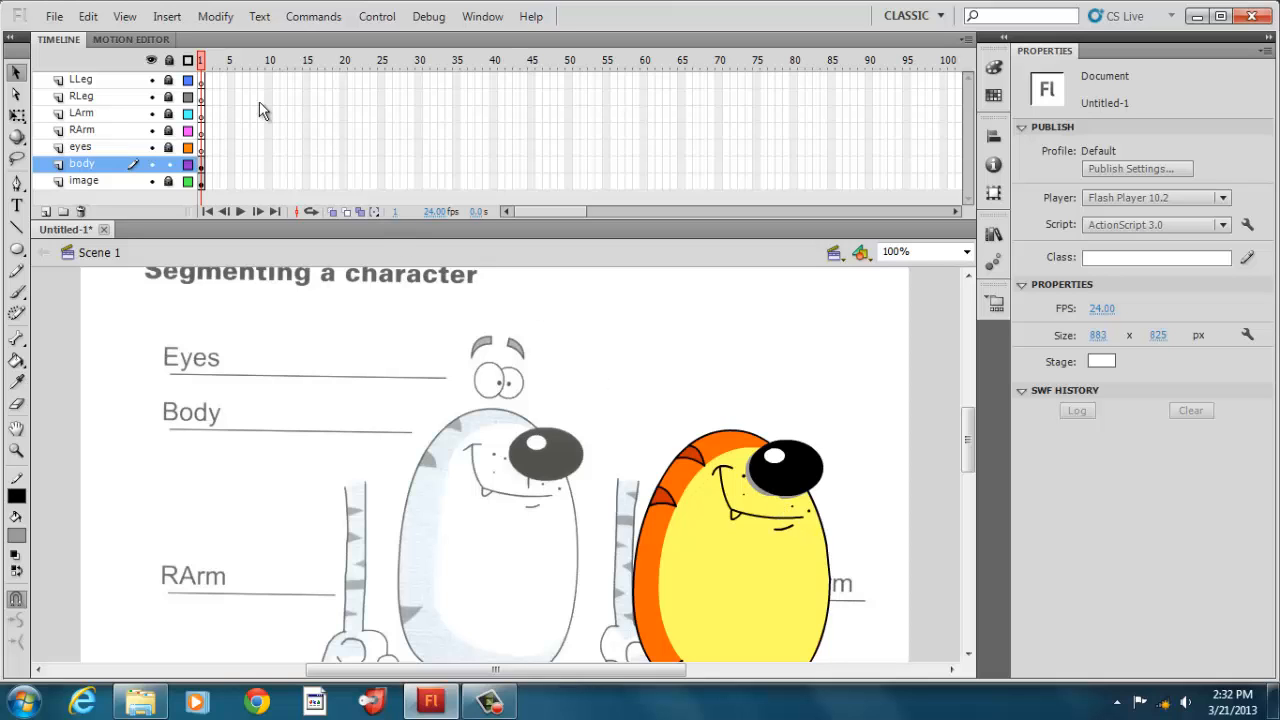
{"action": "left_click", "coordinate": [86, 18]}
{"action": "left_click", "coordinate": [92, 20]}
{"action": "left_click", "coordinate": [90, 17]}
{"action": "left_click", "coordinate": [97, 36]}
Move the whole coloured body with its face over the traced body in the reference image, at X 335.35, Y 198.95
{"action": "left_click_drag", "start_coordinate": [969, 442], "coordinate": [969, 460]}
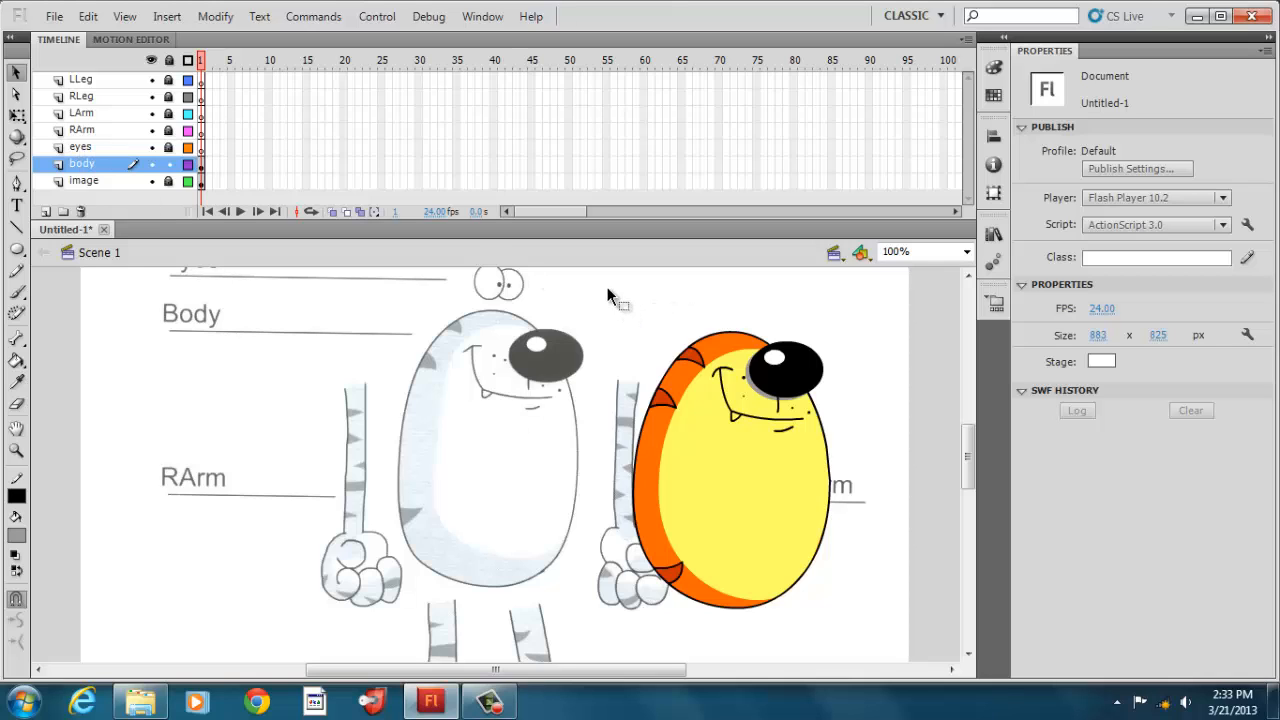
{"action": "left_click_drag", "start_coordinate": [601, 284], "coordinate": [880, 633]}
{"action": "left_click_drag", "start_coordinate": [760, 548], "coordinate": [527, 515]}
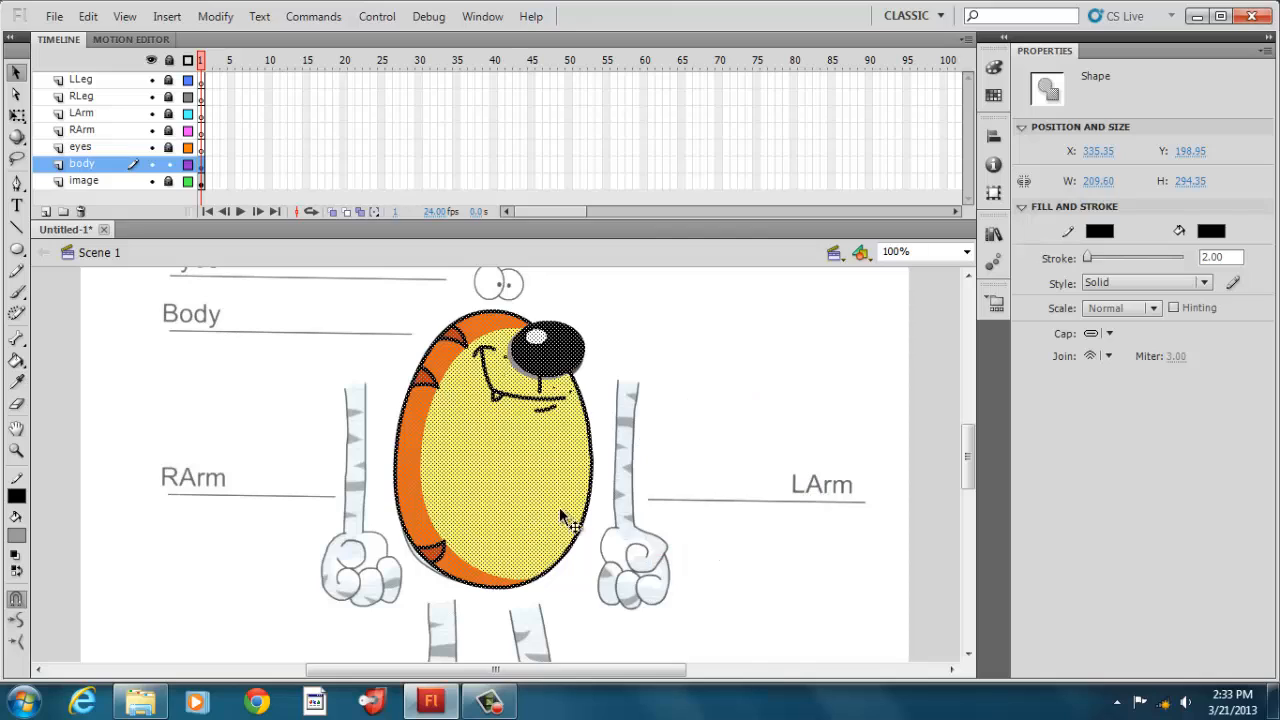
{"action": "left_click", "coordinate": [777, 478]}
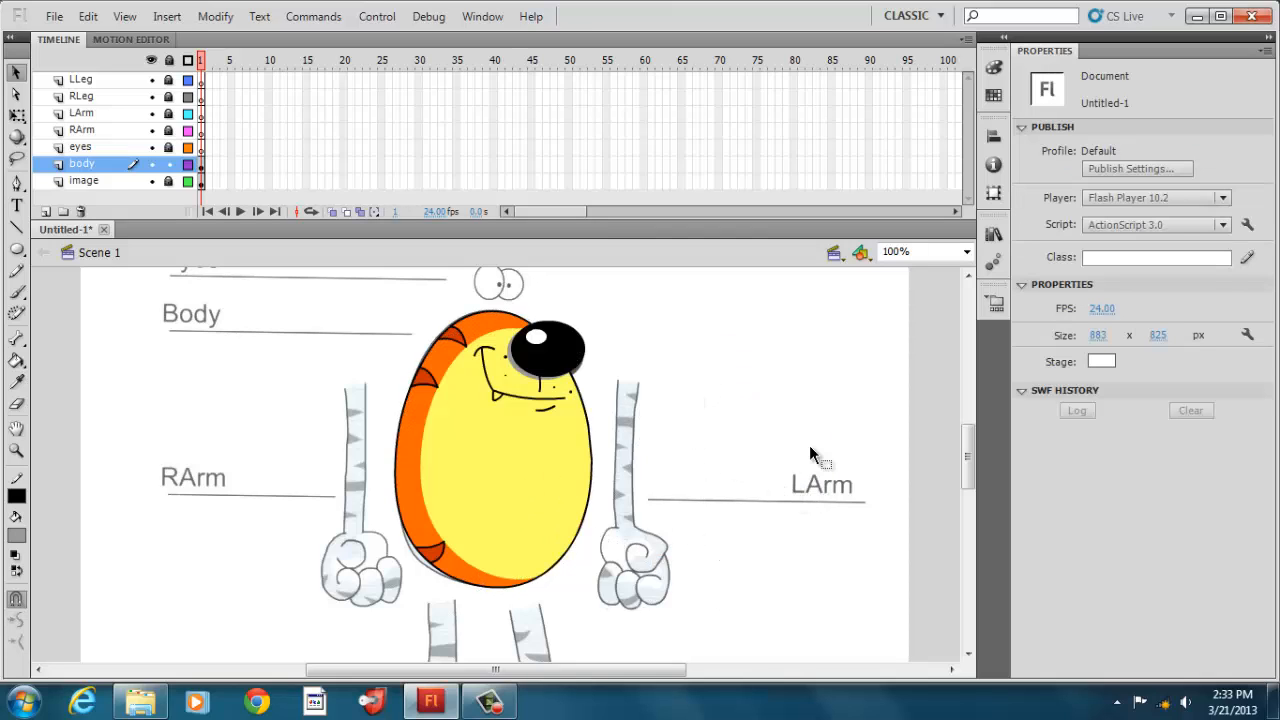
Lock the body layer, unlock the eyes layer and select its first frame
{"action": "left_click_drag", "start_coordinate": [967, 453], "coordinate": [968, 445]}
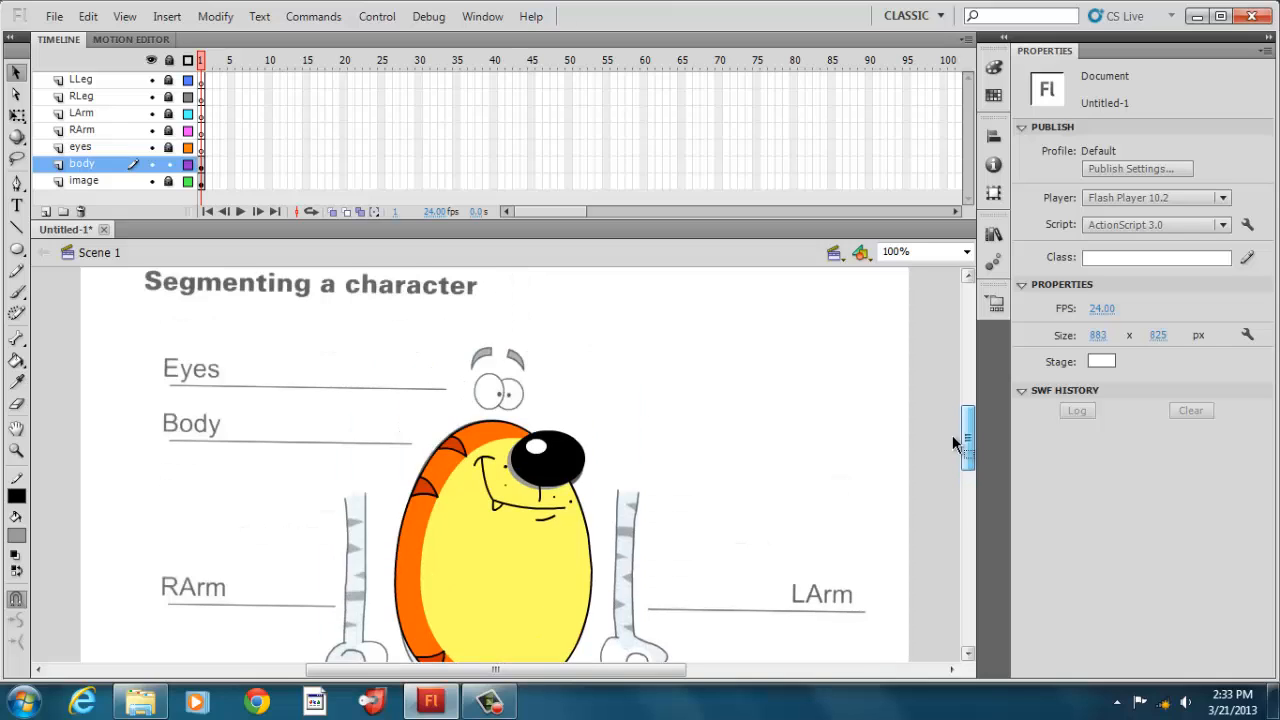
{"action": "left_click", "coordinate": [168, 147]}
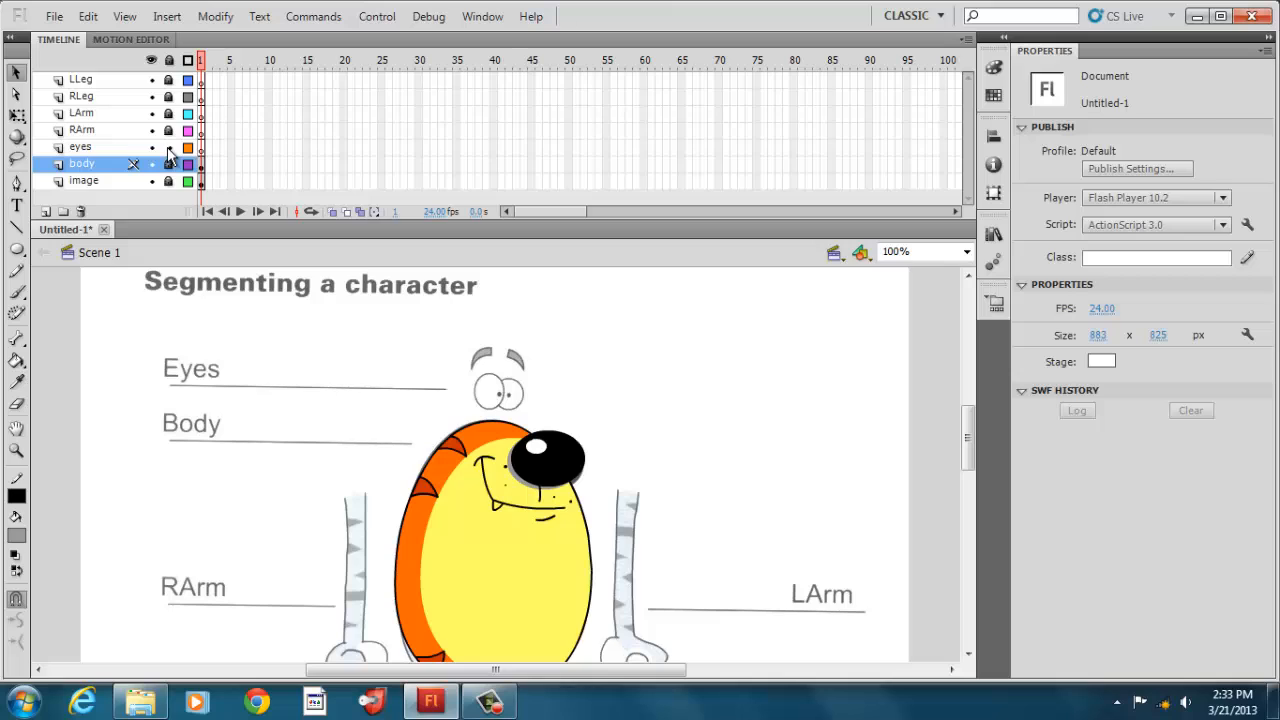
{"action": "left_click", "coordinate": [202, 149]}
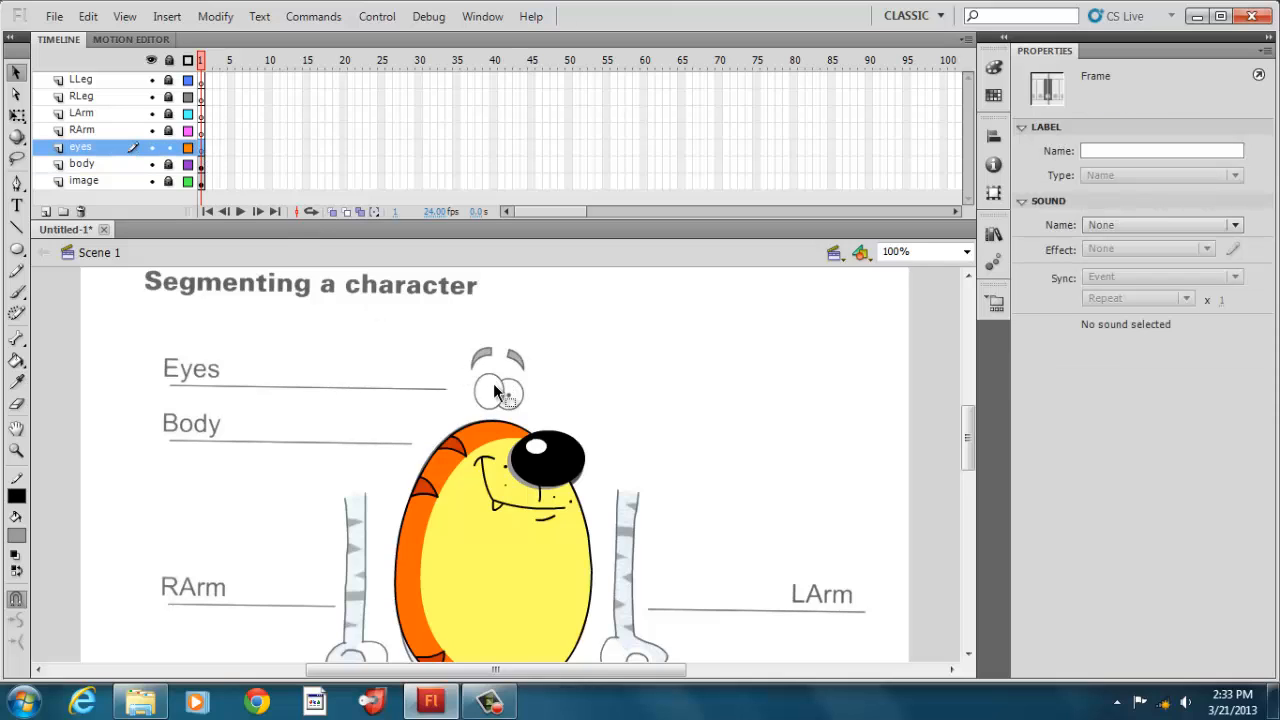
Draw a black-outlined oval about 27 by 43 px over the left-hand eye of the reference and fill it white
{"action": "left_click", "coordinate": [17, 250]}
{"action": "left_click_drag", "start_coordinate": [474, 372], "coordinate": [500, 409]}
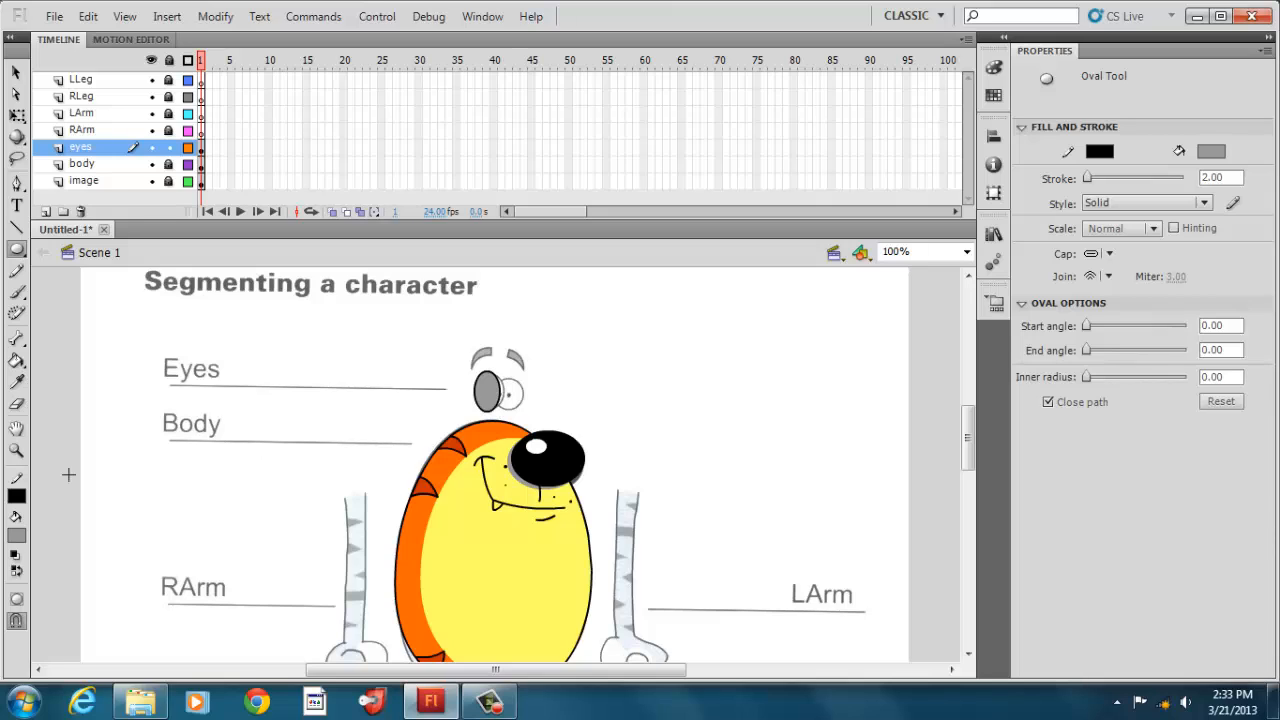
{"action": "left_click", "coordinate": [17, 535]}
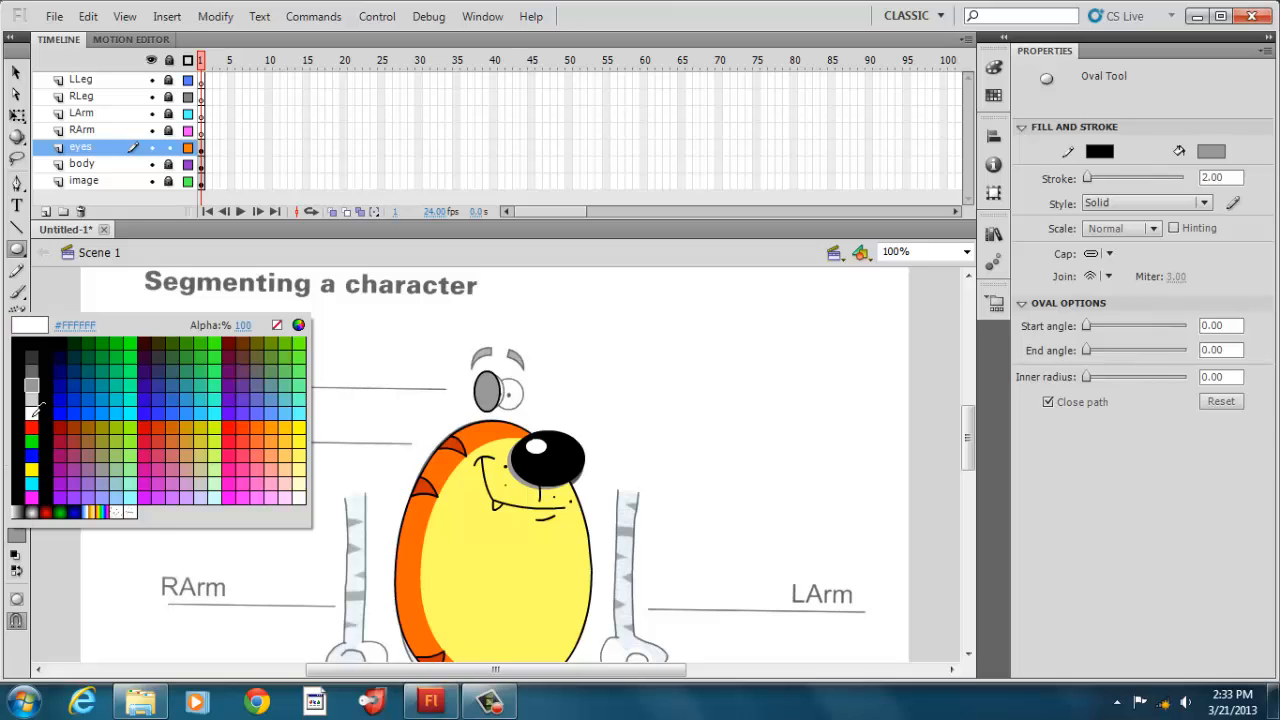
{"action": "left_click", "coordinate": [34, 412]}
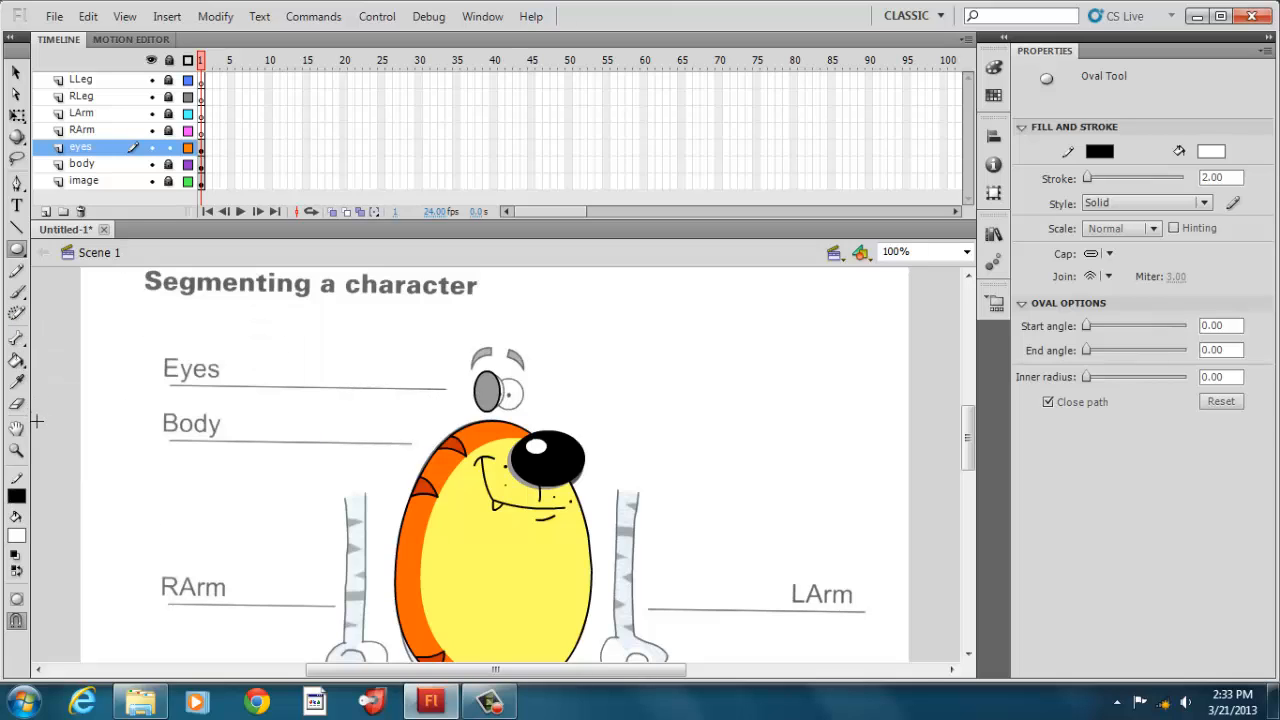
{"action": "left_click", "coordinate": [17, 378]}
{"action": "left_click", "coordinate": [16, 360]}
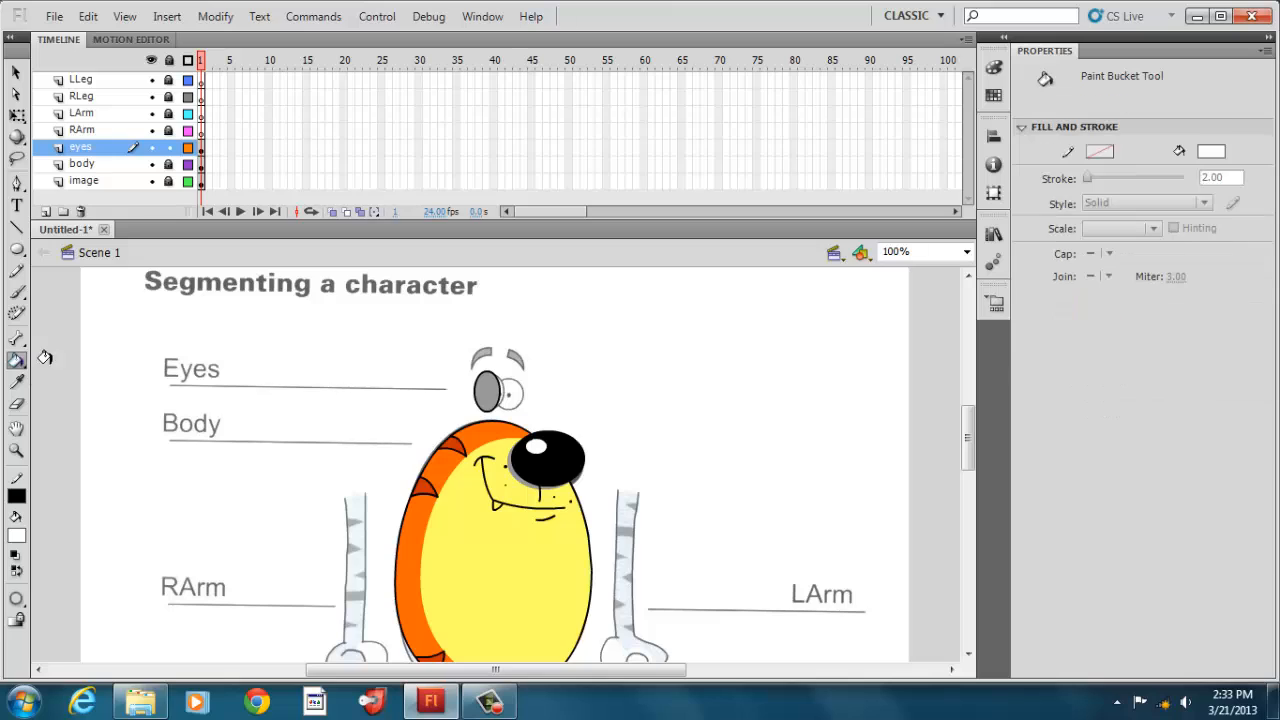
{"action": "left_click", "coordinate": [486, 391]}
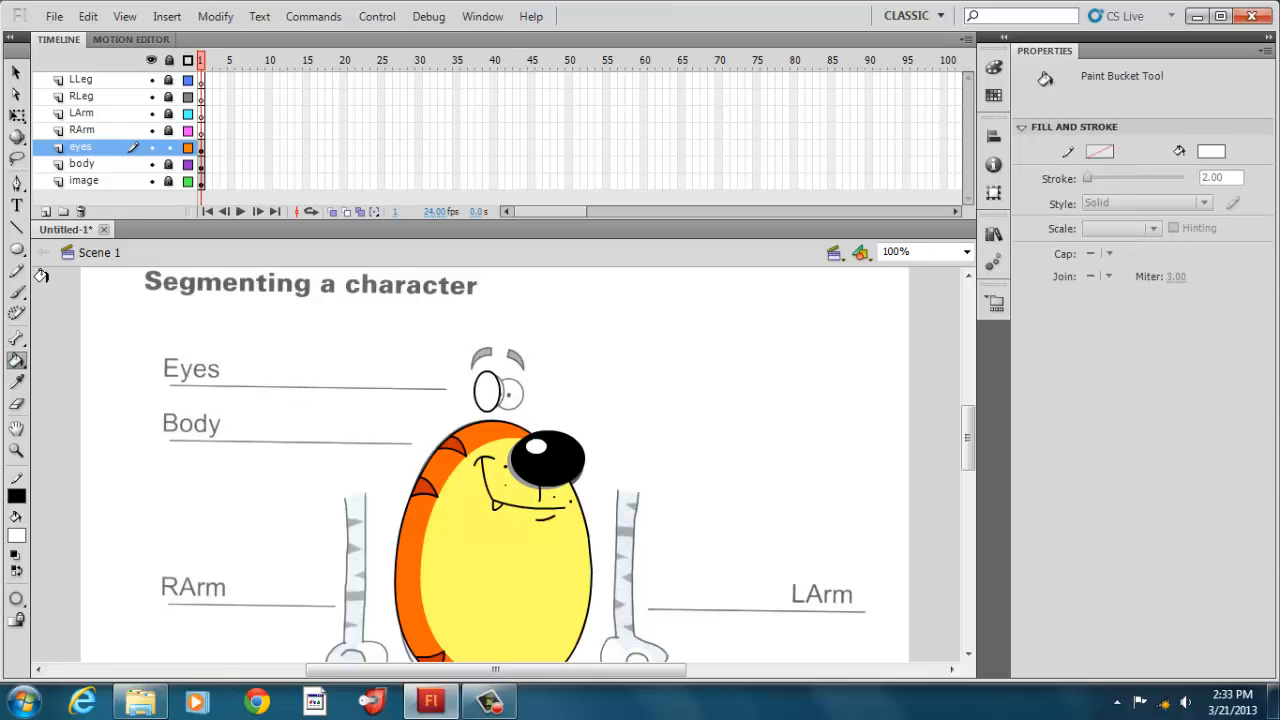
Set the width of the white eye oval to 33 px
{"action": "left_click", "coordinate": [16, 72]}
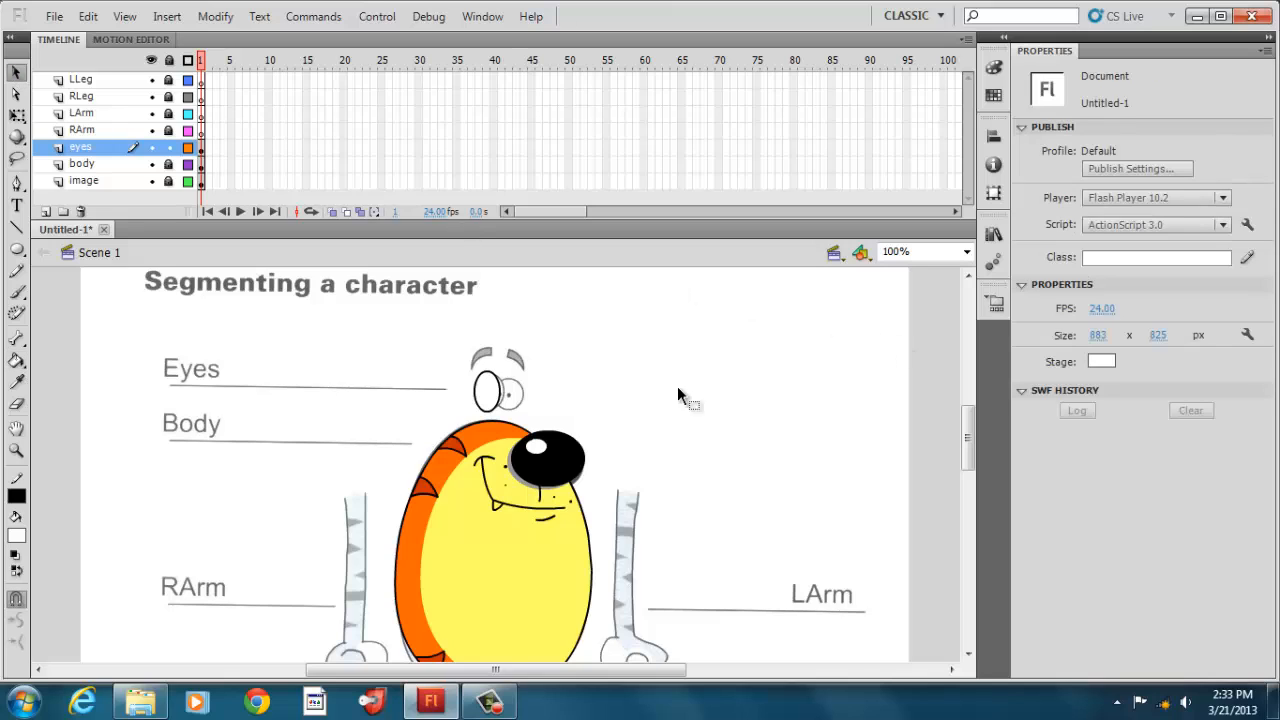
{"action": "left_click", "coordinate": [489, 391]}
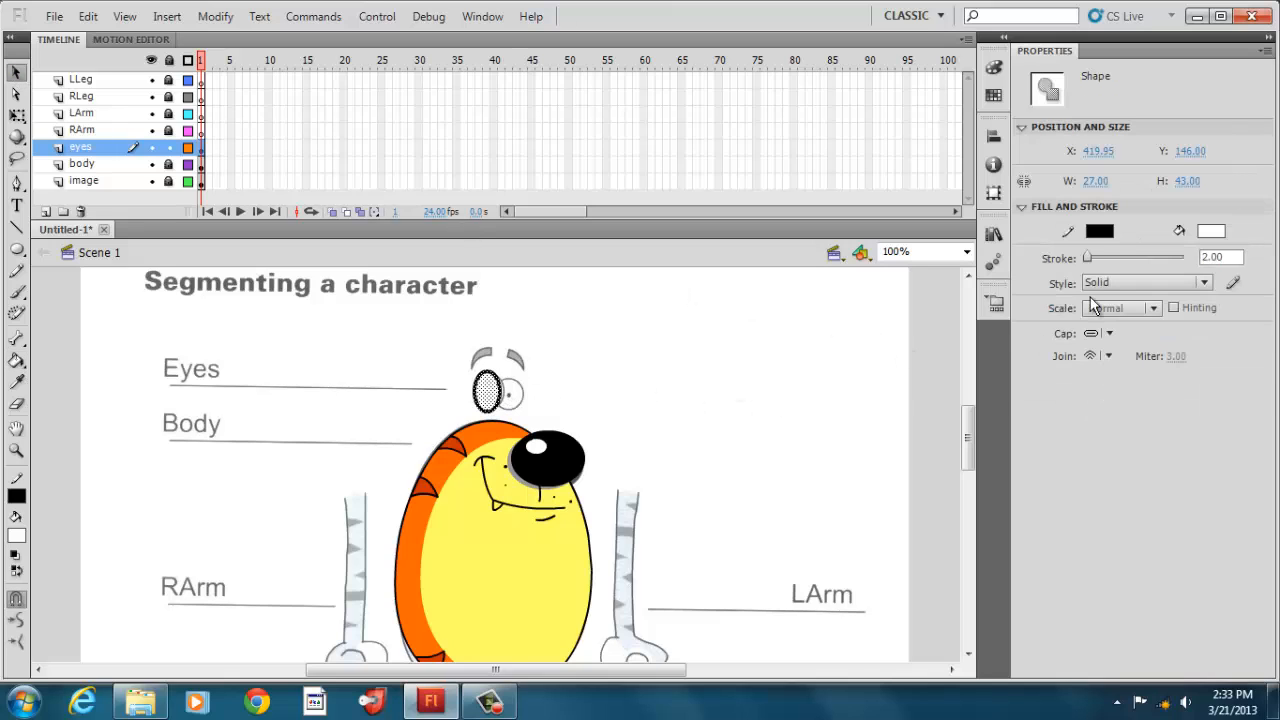
{"action": "left_click", "coordinate": [1100, 183]}
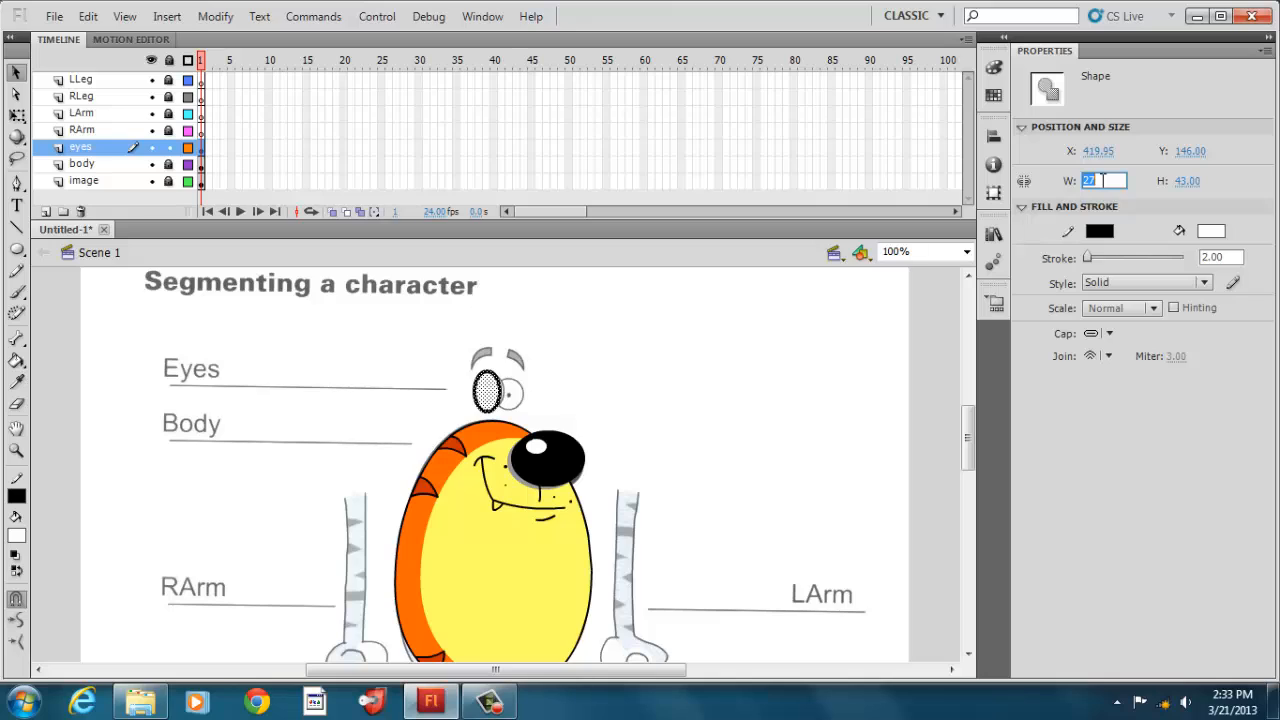
{"action": "type", "text": "33"}
{"action": "key", "text": "Return"}
{"action": "left_click", "coordinate": [1131, 205]}
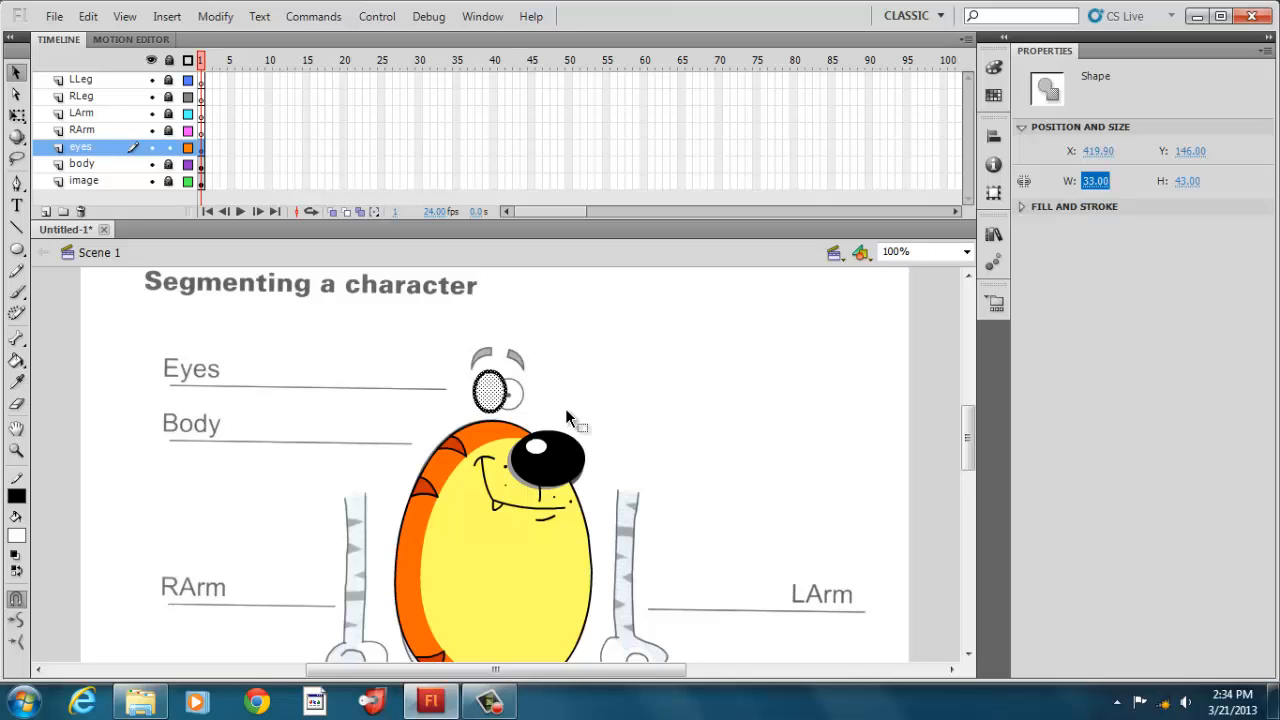
Nudge the eye oval left to X 416.90 to line it up with the reference eye
{"action": "left_click", "coordinate": [486, 384]}
{"action": "key", "text": "Escape"}
{"action": "double_click", "coordinate": [486, 384]}
{"action": "key", "text": "Left"}
{"action": "key", "text": "Left"}
{"action": "key", "text": "Left"}
{"action": "key", "text": "Left"}
{"action": "key", "text": "Left"}
{"action": "key", "text": "Left"}
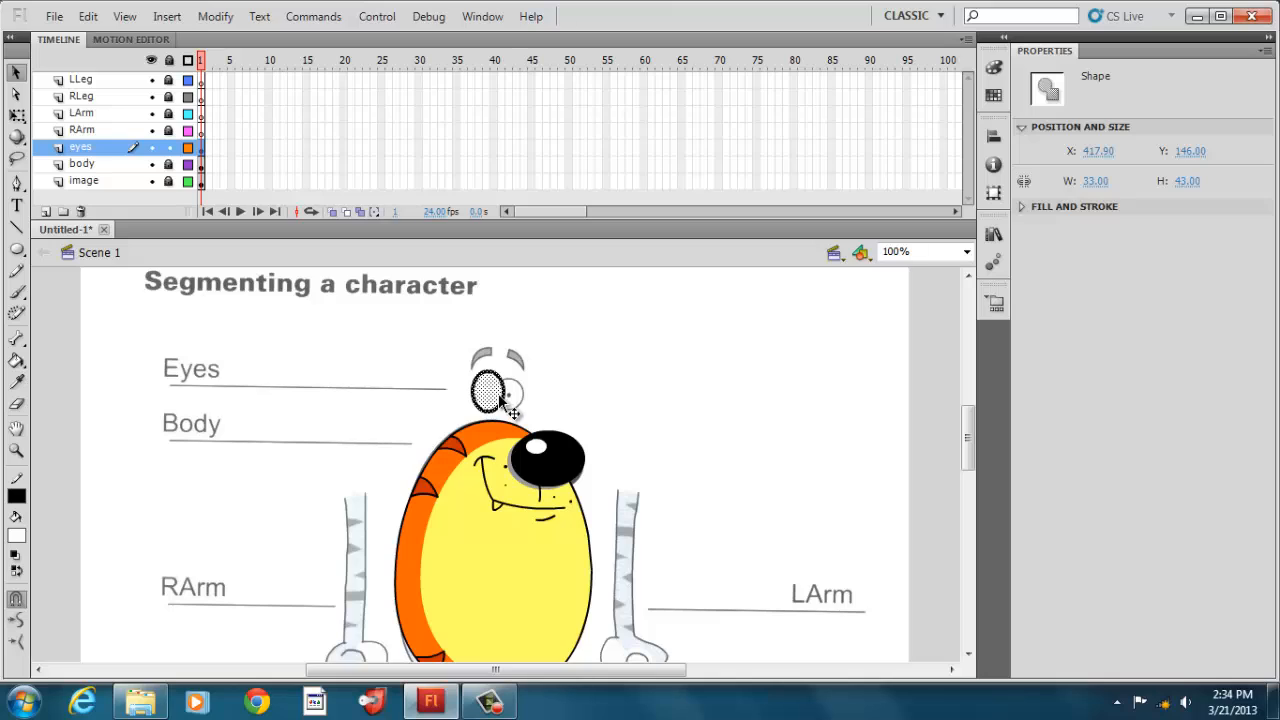
{"action": "key", "text": "Right"}
{"action": "key", "text": "Right"}
{"action": "key", "text": "Right"}
{"action": "key", "text": "Left"}
{"action": "key", "text": "Right"}
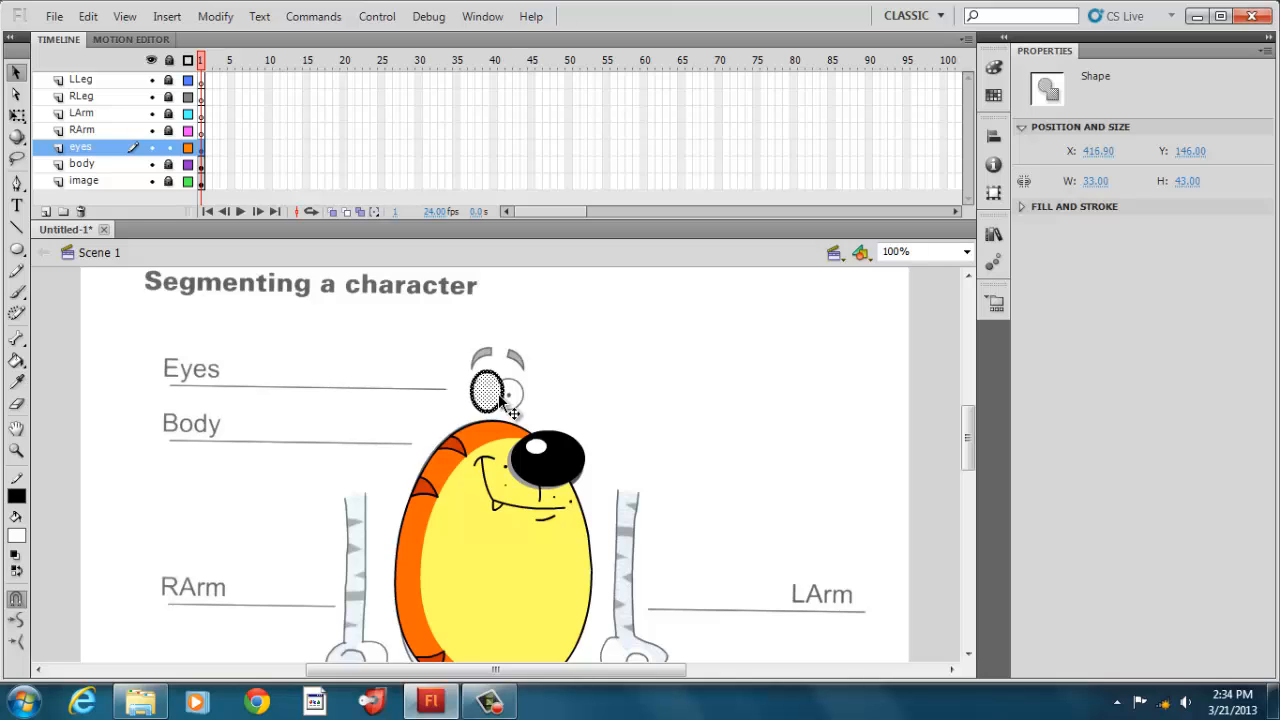
Set the height of the eye oval to 40 px and align it with the reference eye
{"action": "left_click", "coordinate": [1195, 182]}
{"action": "type", "text": "40"}
{"action": "left_click", "coordinate": [847, 381]}
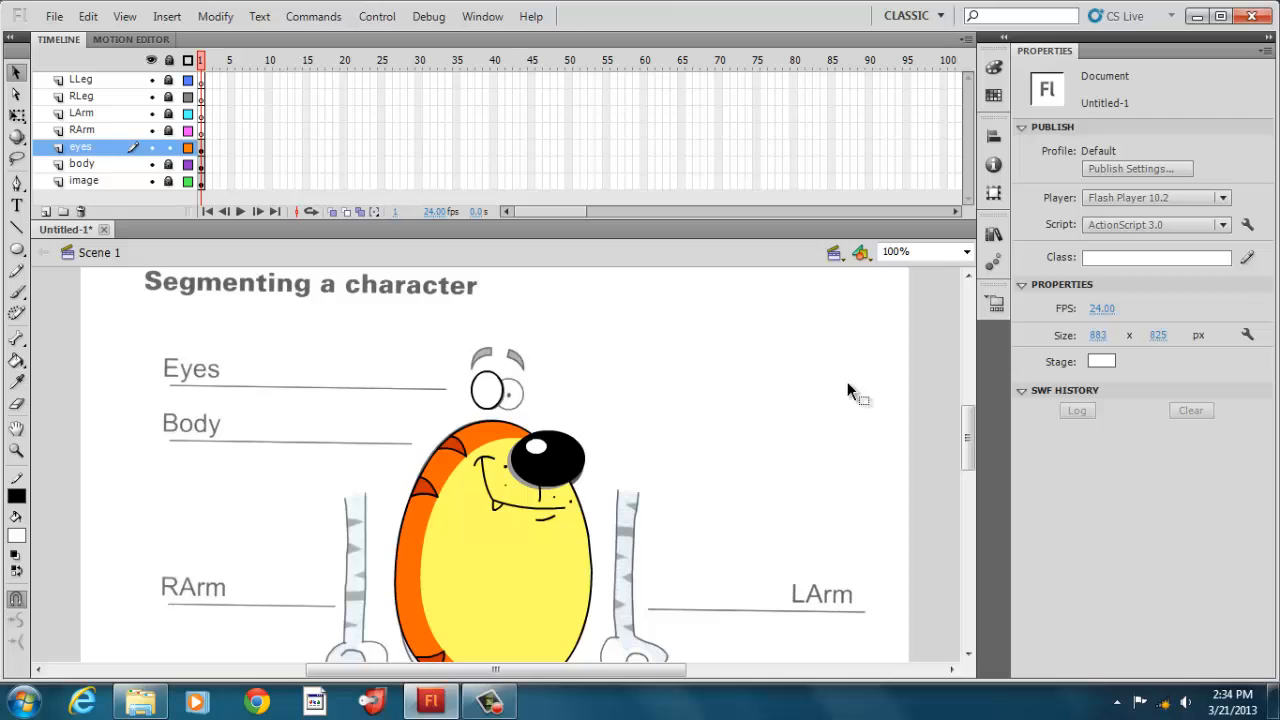
{"action": "left_click", "coordinate": [495, 392]}
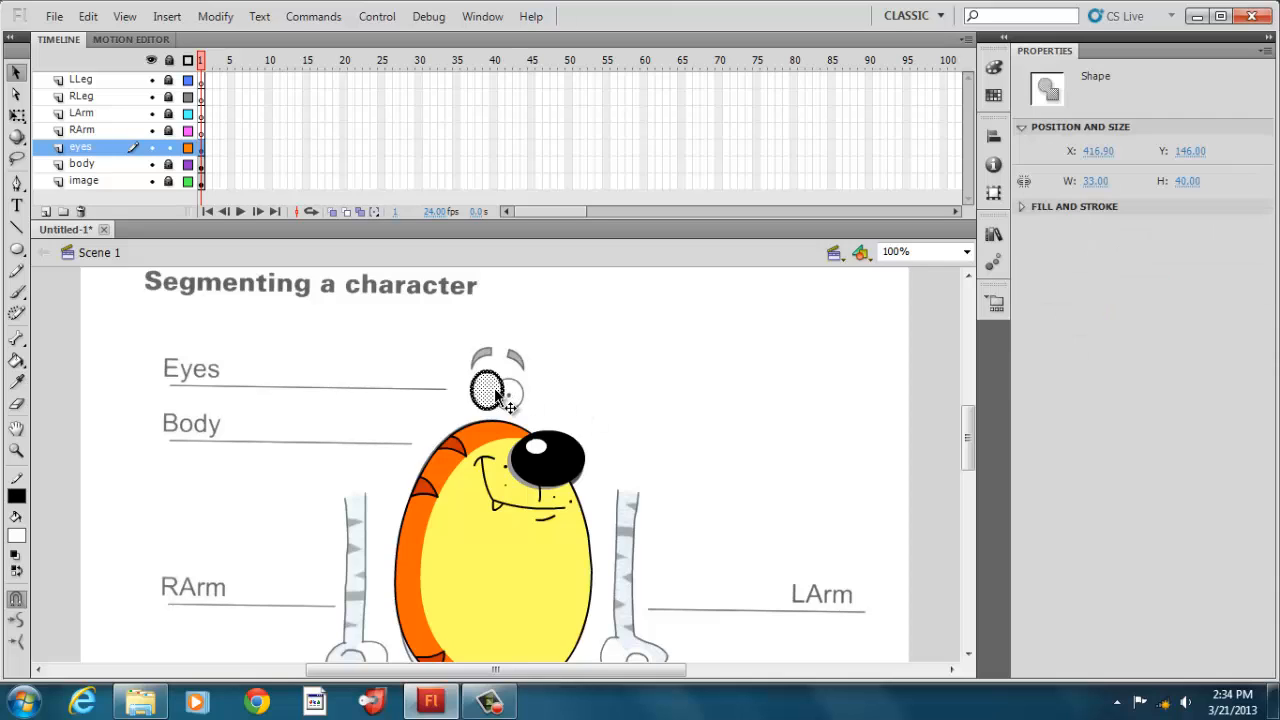
{"action": "left_click", "coordinate": [565, 397]}
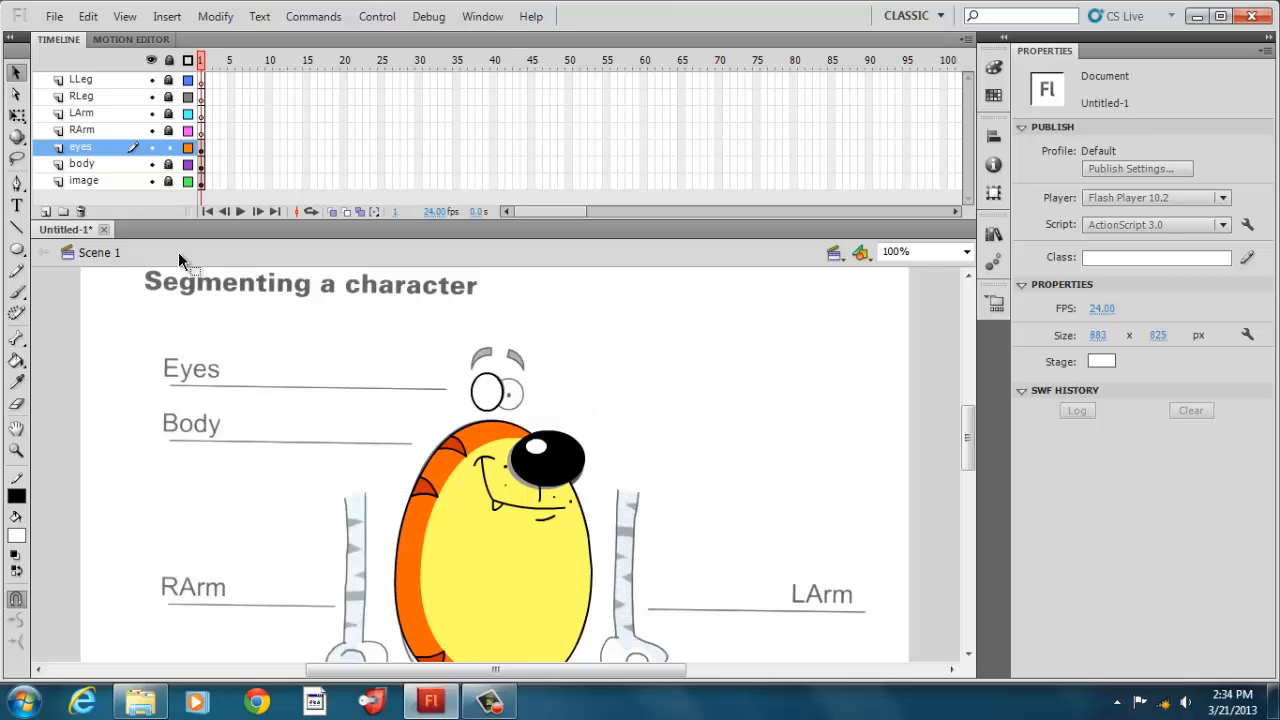
Draw a black-outlined white circle about 30 px wide in the empty area beside the reference's right-hand eye
{"action": "left_click", "coordinate": [16, 251]}
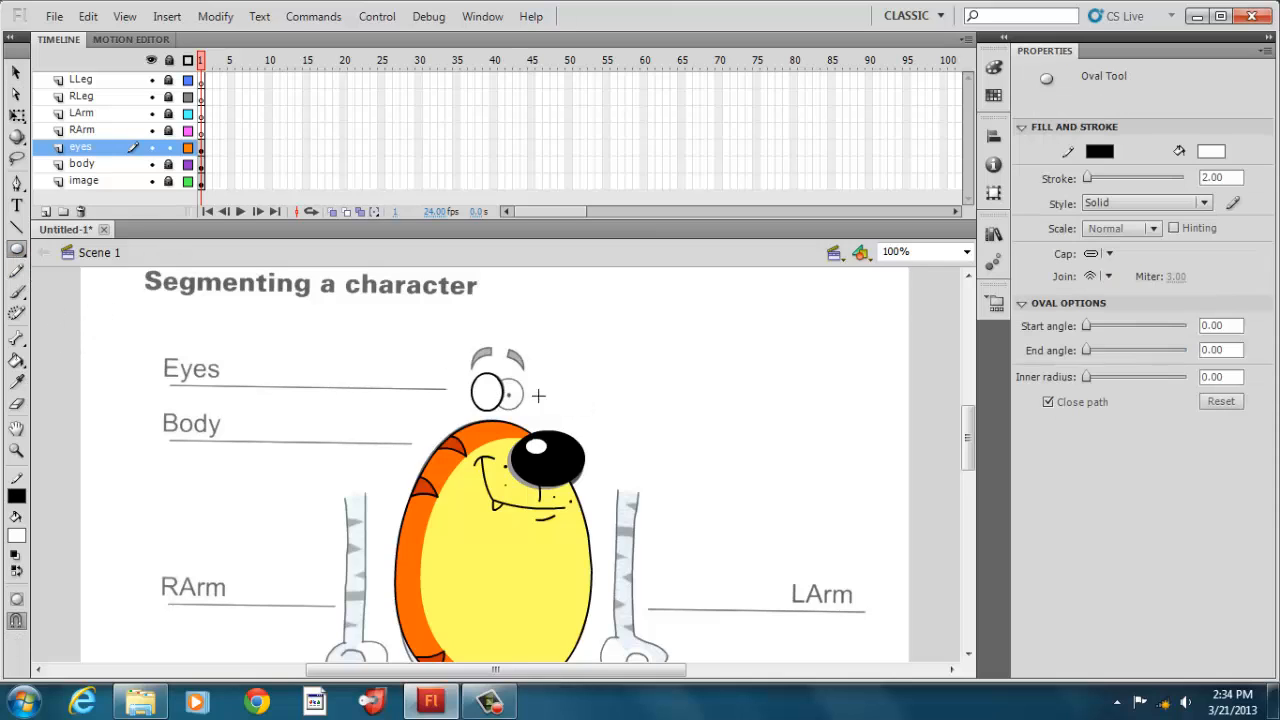
{"action": "left_click_drag", "start_coordinate": [556, 377], "coordinate": [583, 407]}
{"action": "left_click", "coordinate": [16, 73]}
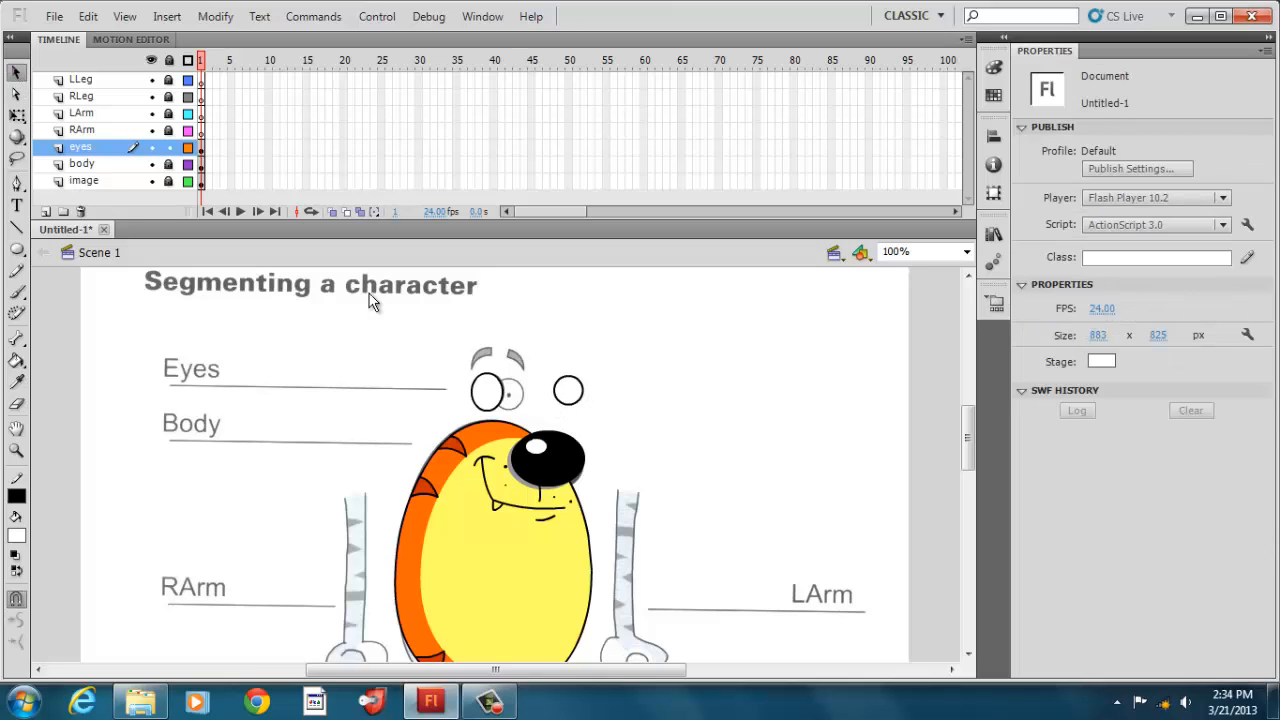
Move the large eye oval left off the reference so both reference eyes are uncovered
{"action": "left_click", "coordinate": [569, 390]}
{"action": "left_click_drag", "start_coordinate": [569, 390], "coordinate": [443, 397]}
{"action": "left_click", "coordinate": [480, 396]}
Move the small eye circle over the reference's right-hand eye, to X 440.45 and Y 155.00
{"action": "left_click", "coordinate": [544, 405]}
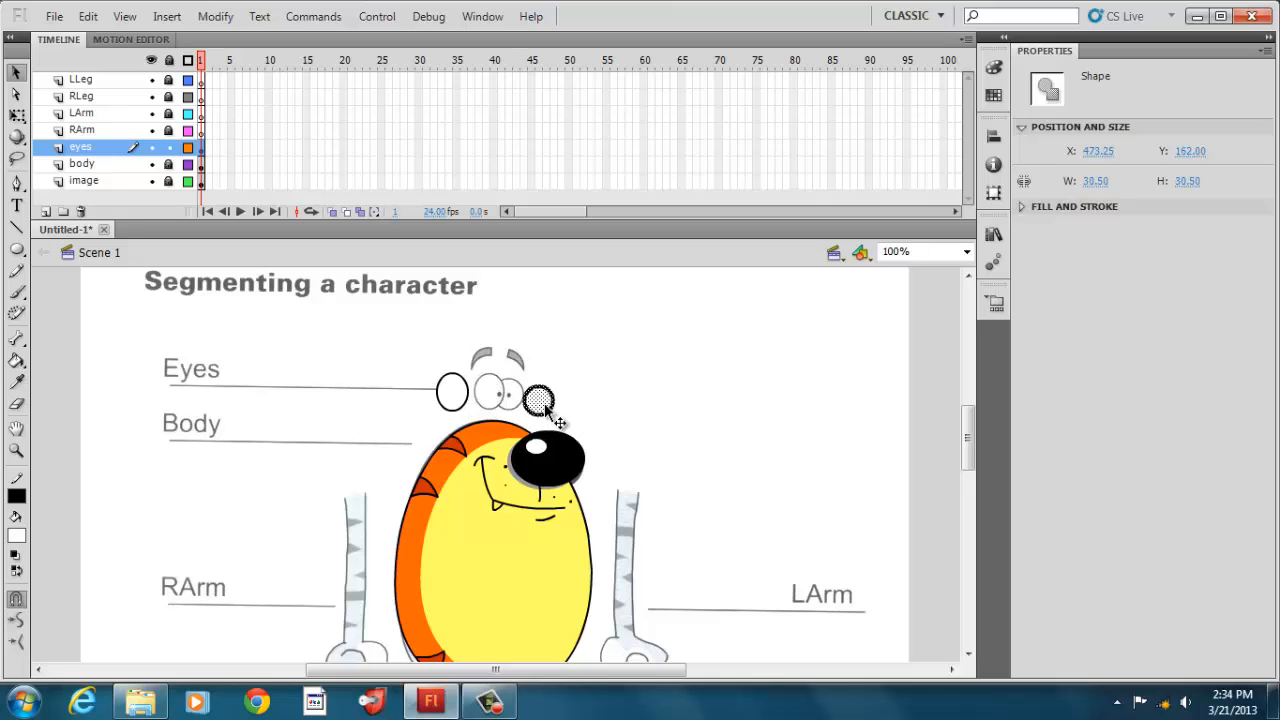
{"action": "left_click_drag", "start_coordinate": [544, 405], "coordinate": [516, 390]}
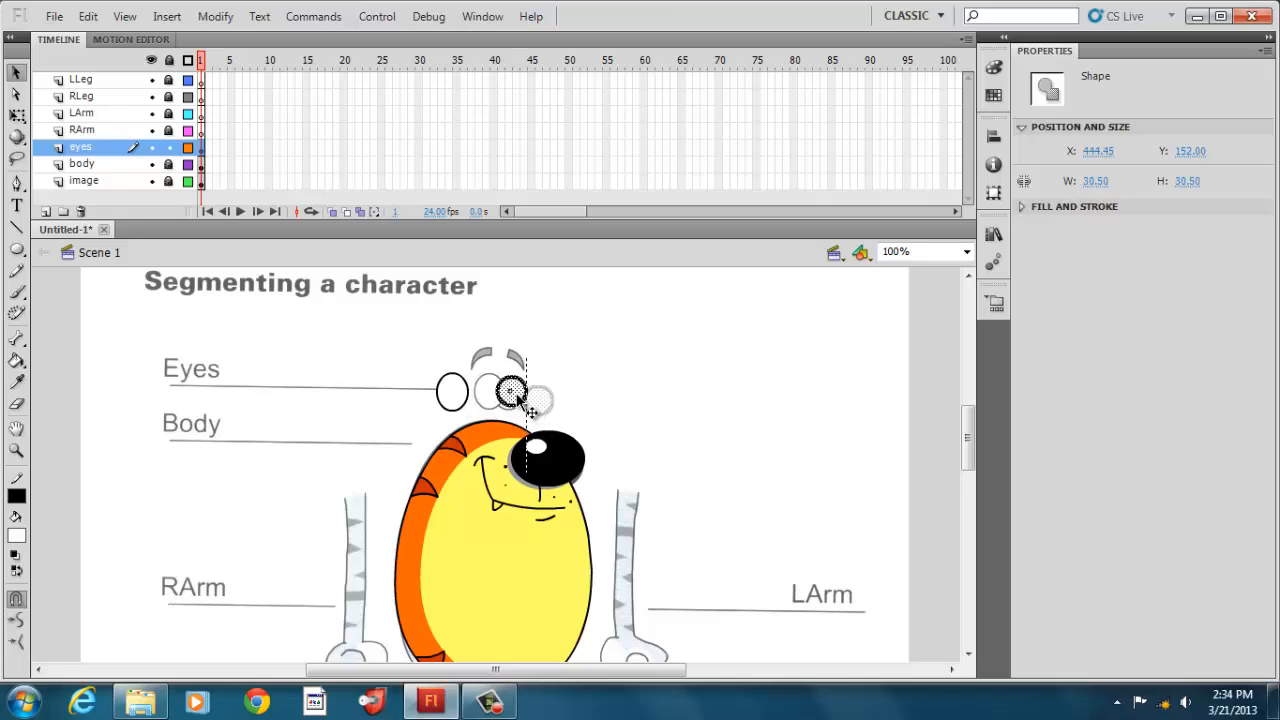
{"action": "key", "text": "Left"}
{"action": "key", "text": "Left"}
{"action": "key", "text": "Left"}
{"action": "key", "text": "Left"}
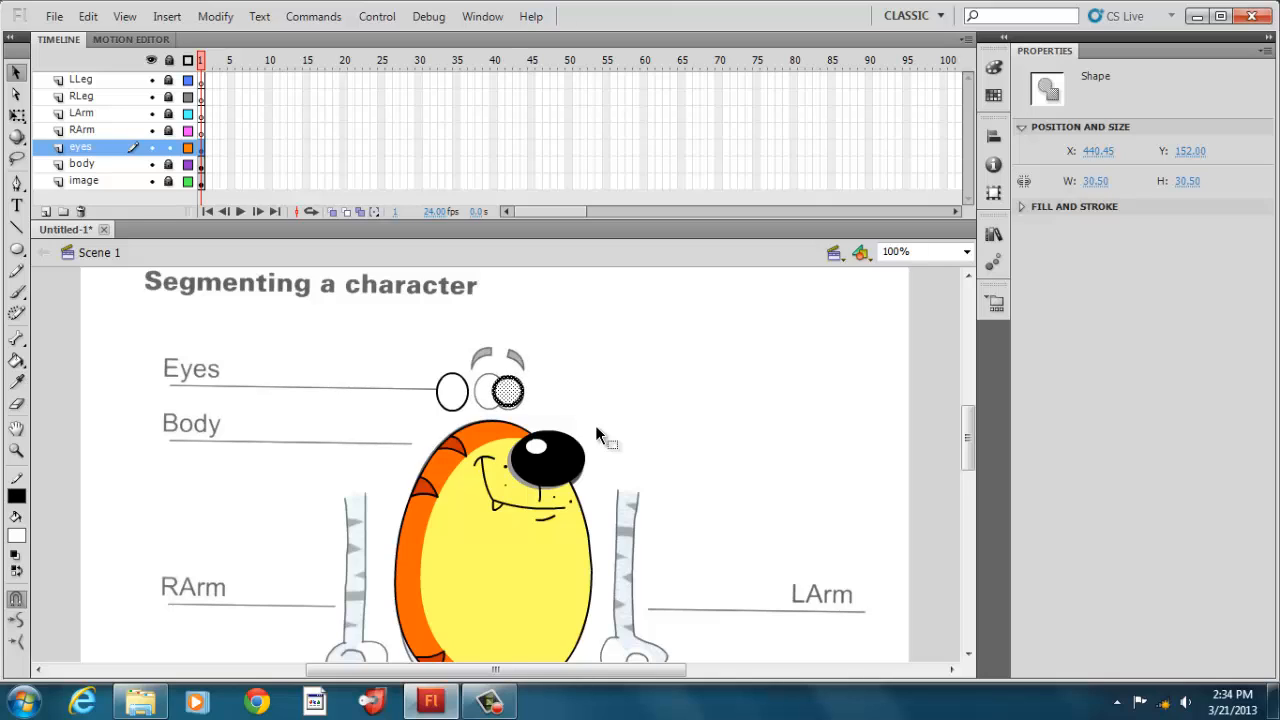
{"action": "key", "text": "Down"}
{"action": "key", "text": "Down"}
{"action": "key", "text": "Down"}
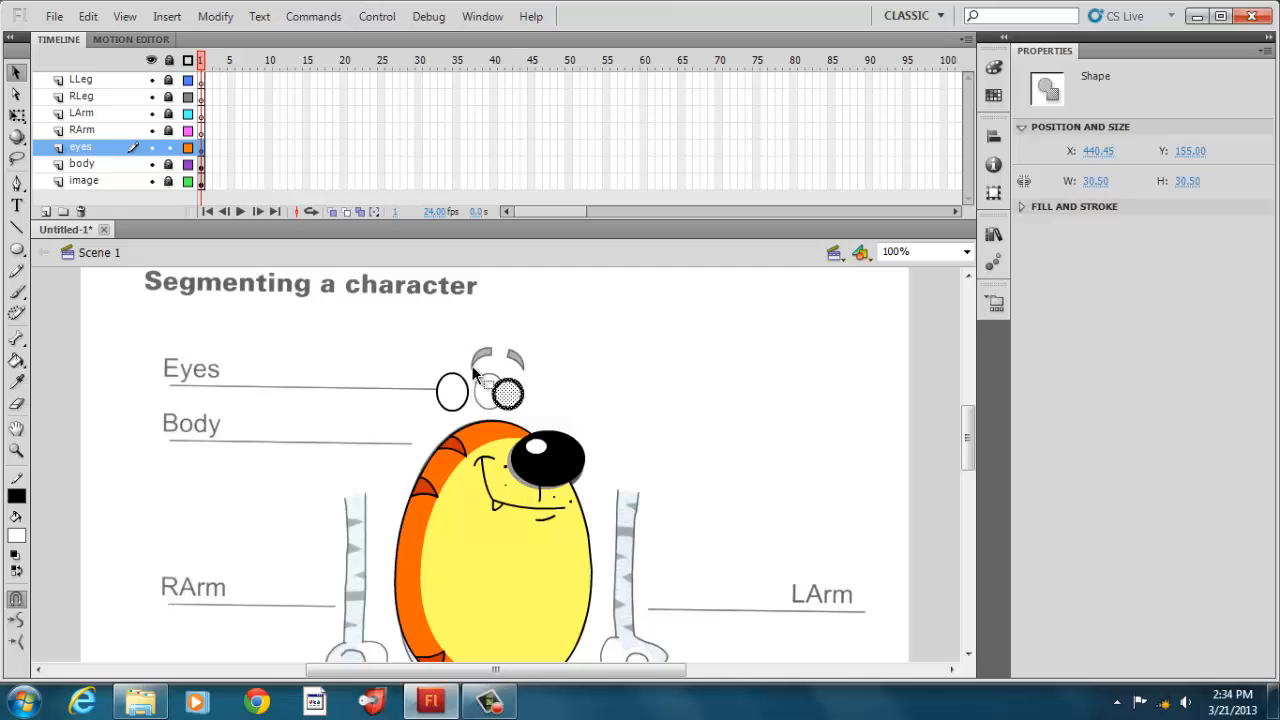
Nudge the large eye oval right to X 418.90, over the reference's left-hand eye and overlapping the small circle
{"action": "left_click", "coordinate": [441, 347]}
{"action": "left_click", "coordinate": [456, 398]}
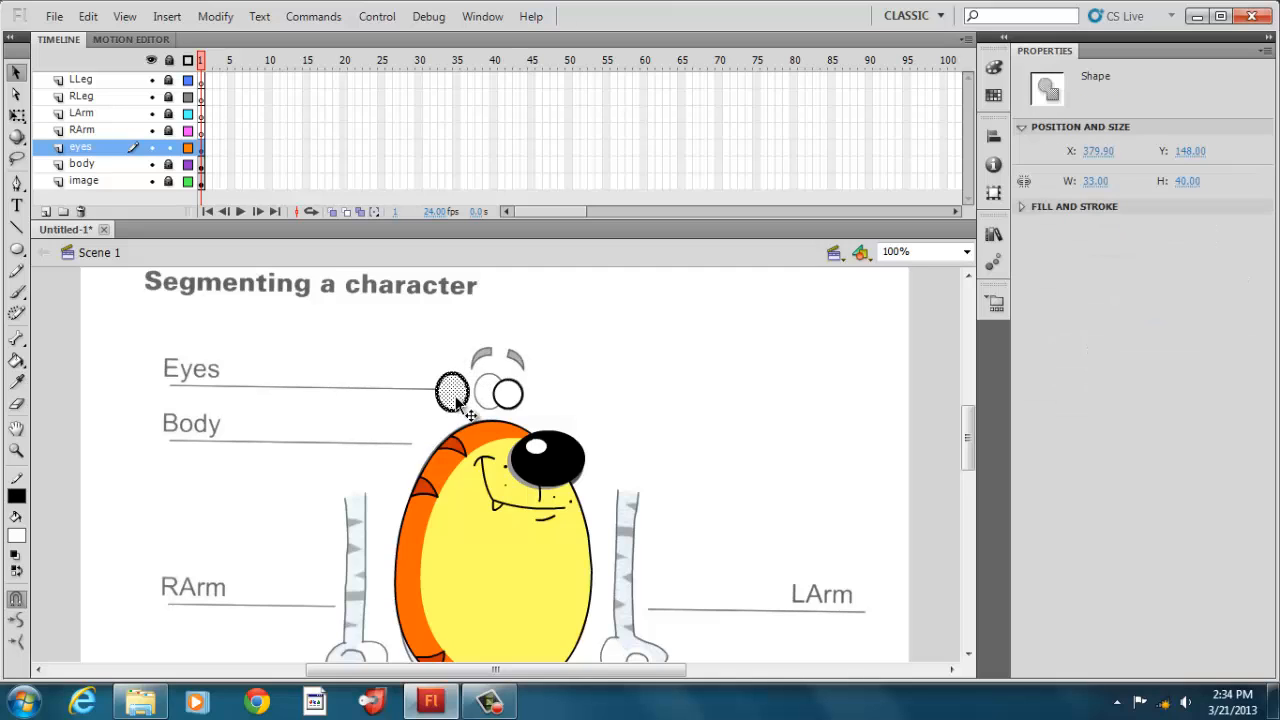
{"action": "key", "text": "Right"}
{"action": "key", "text": "Right"}
{"action": "key", "text": "Right"}
{"action": "key", "text": "Right"}
{"action": "key", "text": "Right"}
{"action": "key", "text": "Right"}
{"action": "key", "text": "Right"}
{"action": "key", "text": "Right"}
{"action": "key", "text": "Right"}
{"action": "key", "text": "Right"}
{"action": "key", "text": "Right"}
{"action": "key", "text": "Right"}
{"action": "key", "text": "Right"}
{"action": "key", "text": "Right"}
{"action": "key", "text": "Right"}
{"action": "key", "text": "Right"}
{"action": "key", "text": "Right"}
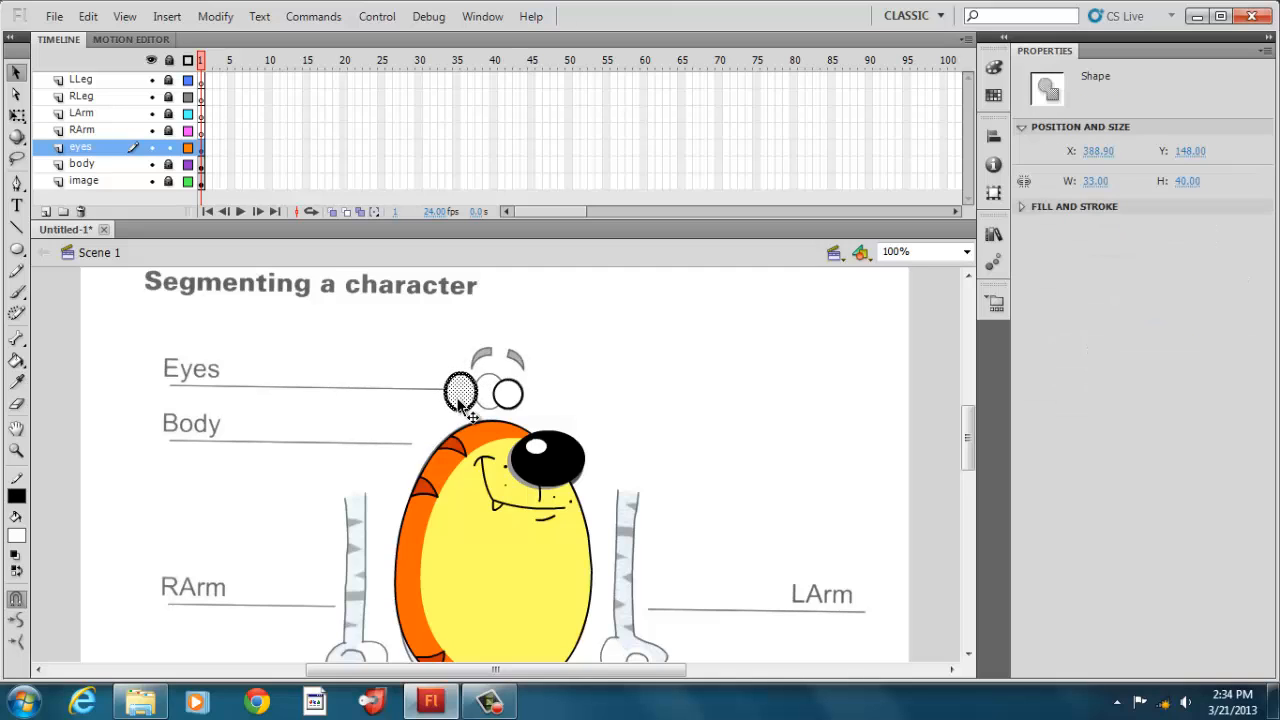
{"action": "key", "text": "Right"}
{"action": "key", "text": "Right"}
{"action": "key", "text": "Right"}
{"action": "key", "text": "Right"}
{"action": "key", "text": "Right"}
{"action": "key", "text": "Right"}
{"action": "key", "text": "Right"}
{"action": "key", "text": "Right"}
{"action": "key", "text": "Right"}
{"action": "key", "text": "Right"}
{"action": "key", "text": "Right"}
{"action": "key", "text": "Right"}
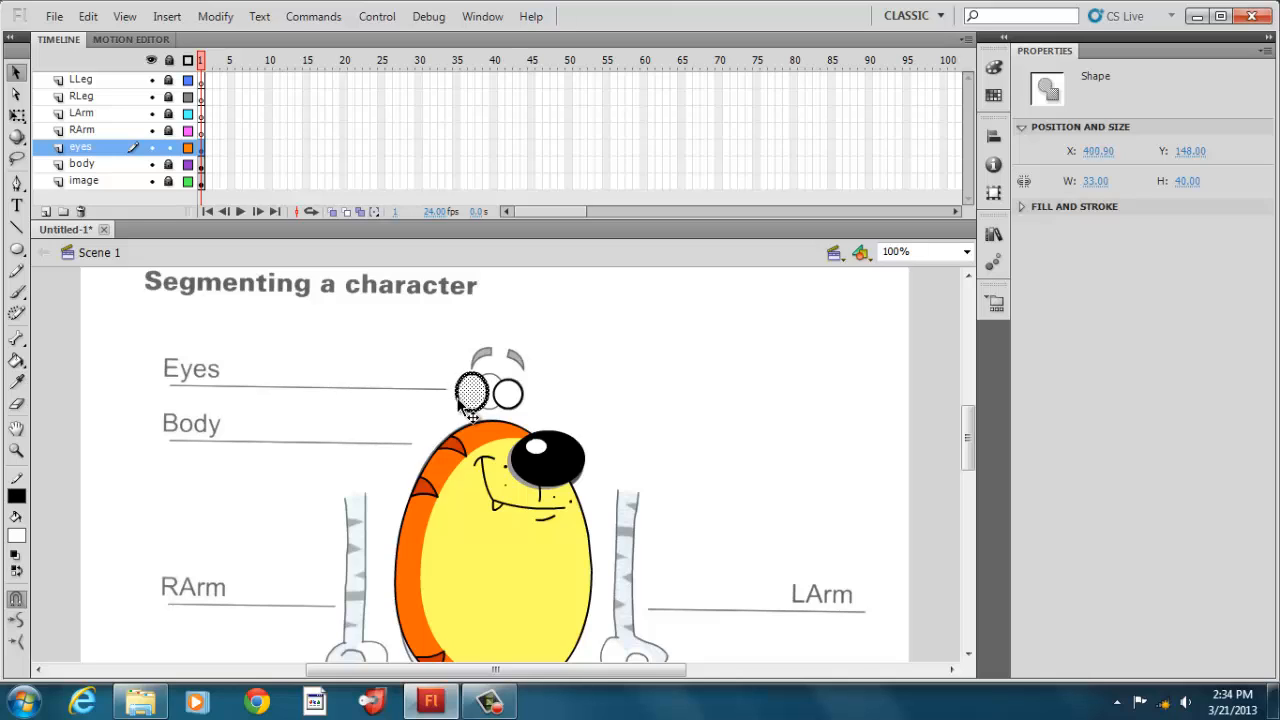
{"action": "key", "text": "Right"}
{"action": "key", "text": "Right"}
{"action": "key", "text": "Right"}
{"action": "key", "text": "Right"}
{"action": "key", "text": "Right"}
{"action": "key", "text": "Right"}
{"action": "key", "text": "Right"}
{"action": "key", "text": "Right"}
{"action": "key", "text": "Right"}
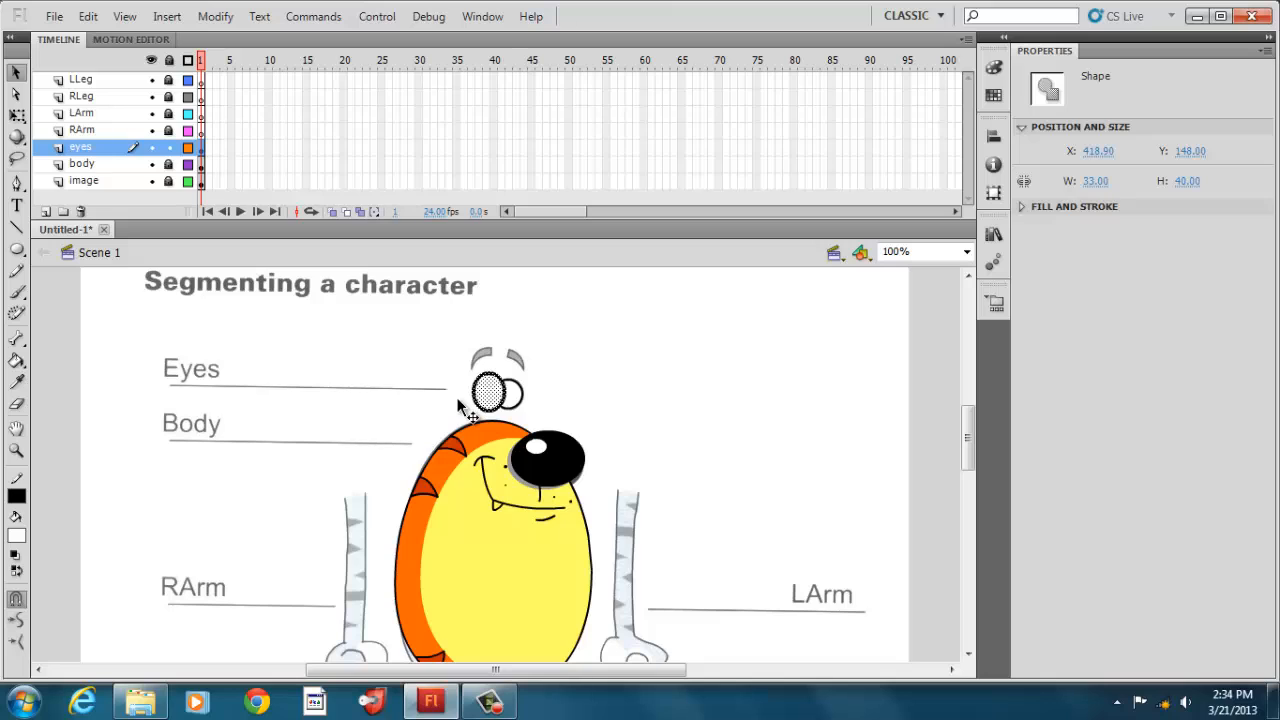
{"action": "left_click", "coordinate": [672, 400]}
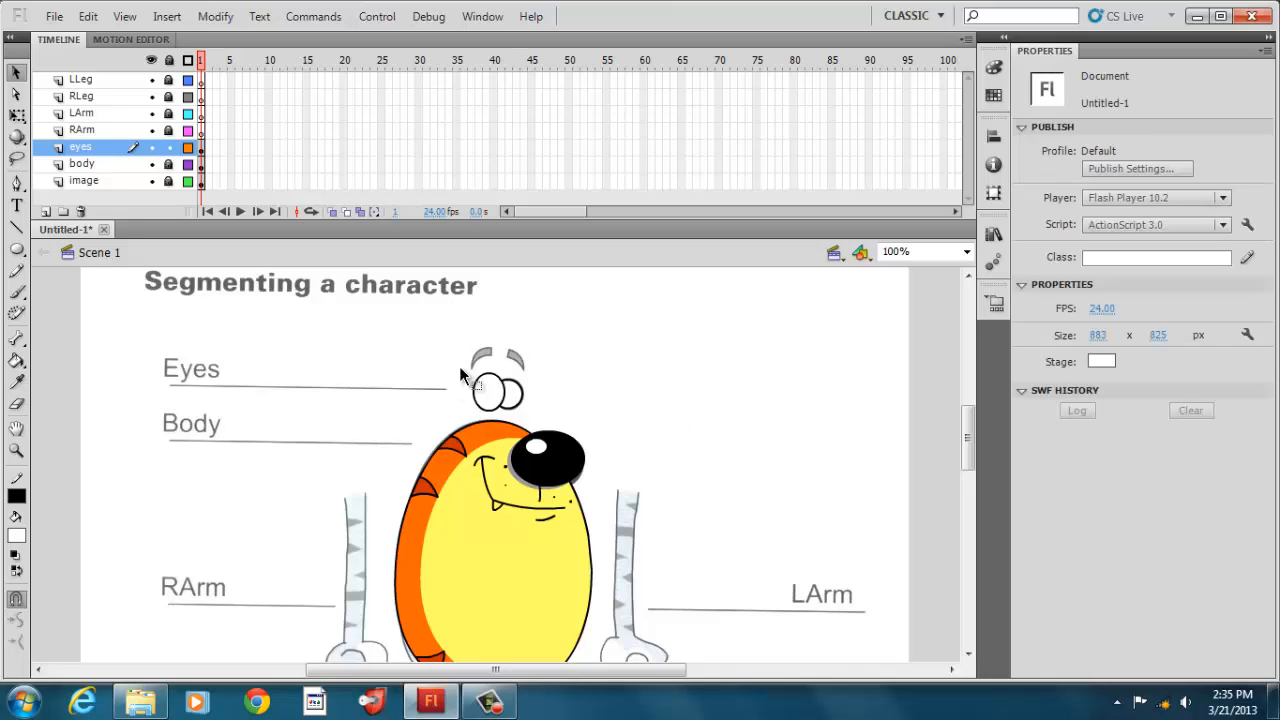
Select both eye shapes together and shift them 100 px right, clear of the reference, to X 518.90
{"action": "left_click_drag", "start_coordinate": [444, 340], "coordinate": [548, 430]}
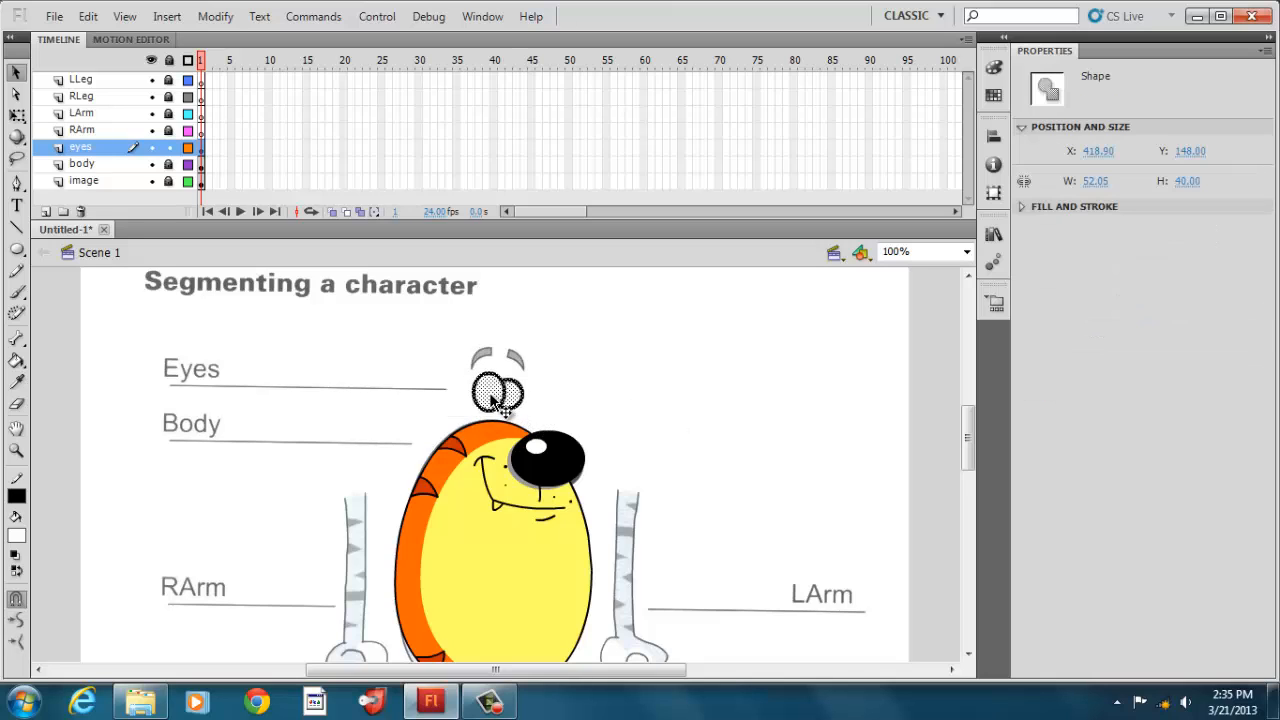
{"action": "key", "text": "shift+Right"}
{"action": "key", "text": "shift+Right"}
{"action": "key", "text": "shift+Right"}
{"action": "key", "text": "shift+Right"}
{"action": "key", "text": "shift+Right"}
{"action": "key", "text": "shift+Right"}
{"action": "key", "text": "shift+Right"}
{"action": "key", "text": "shift+Right"}
{"action": "key", "text": "shift+Right"}
{"action": "key", "text": "shift+Right"}
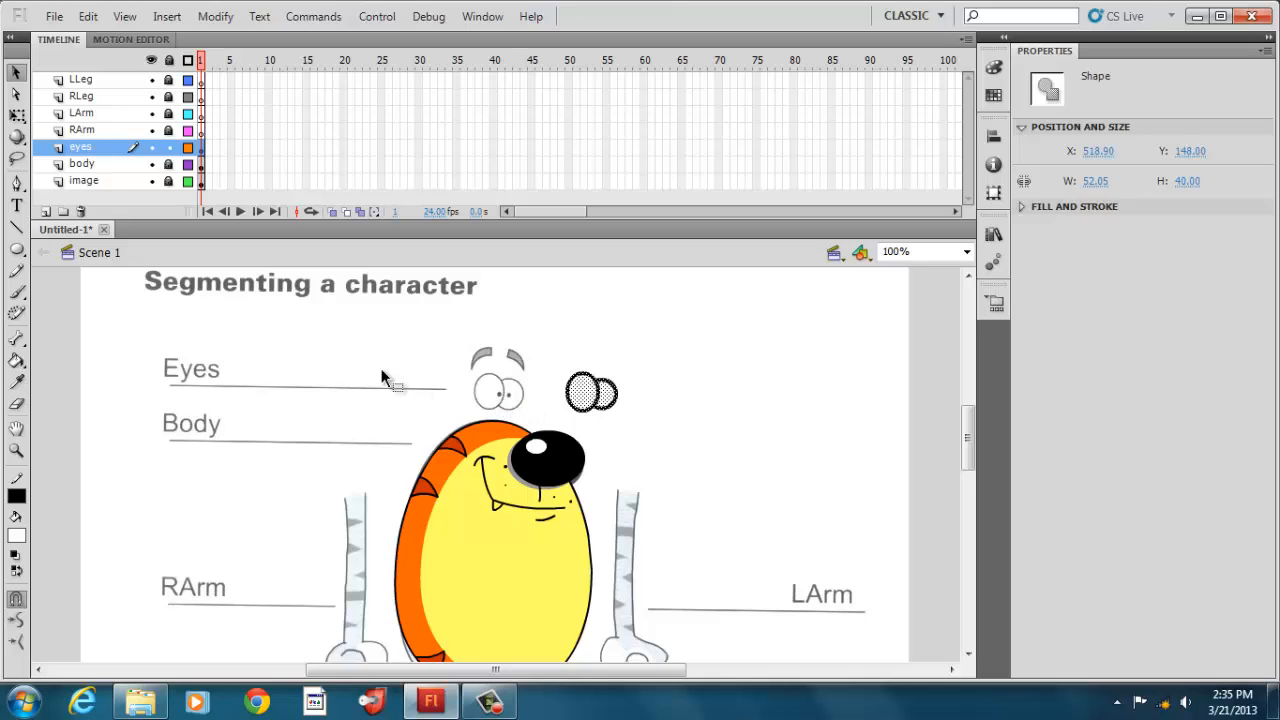
Set the fill colour to black and the stroke to none with the view at 400%
{"action": "left_click", "coordinate": [967, 253]}
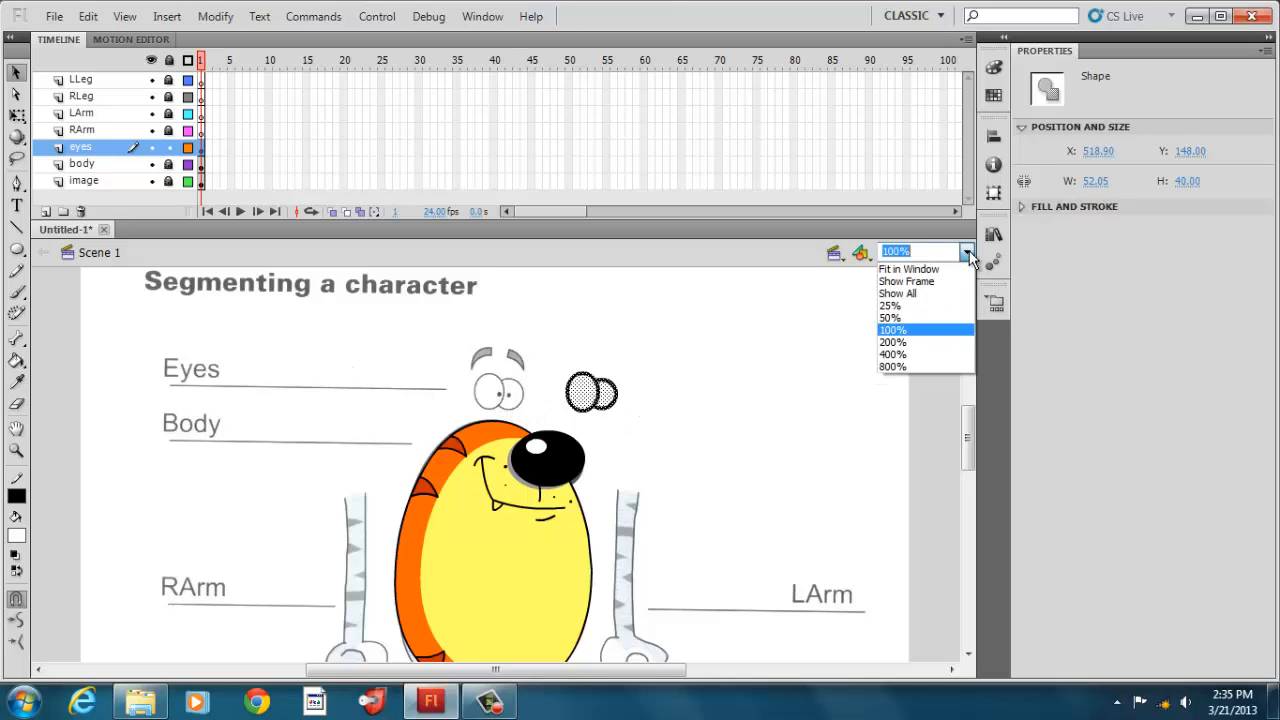
{"action": "left_click", "coordinate": [930, 356]}
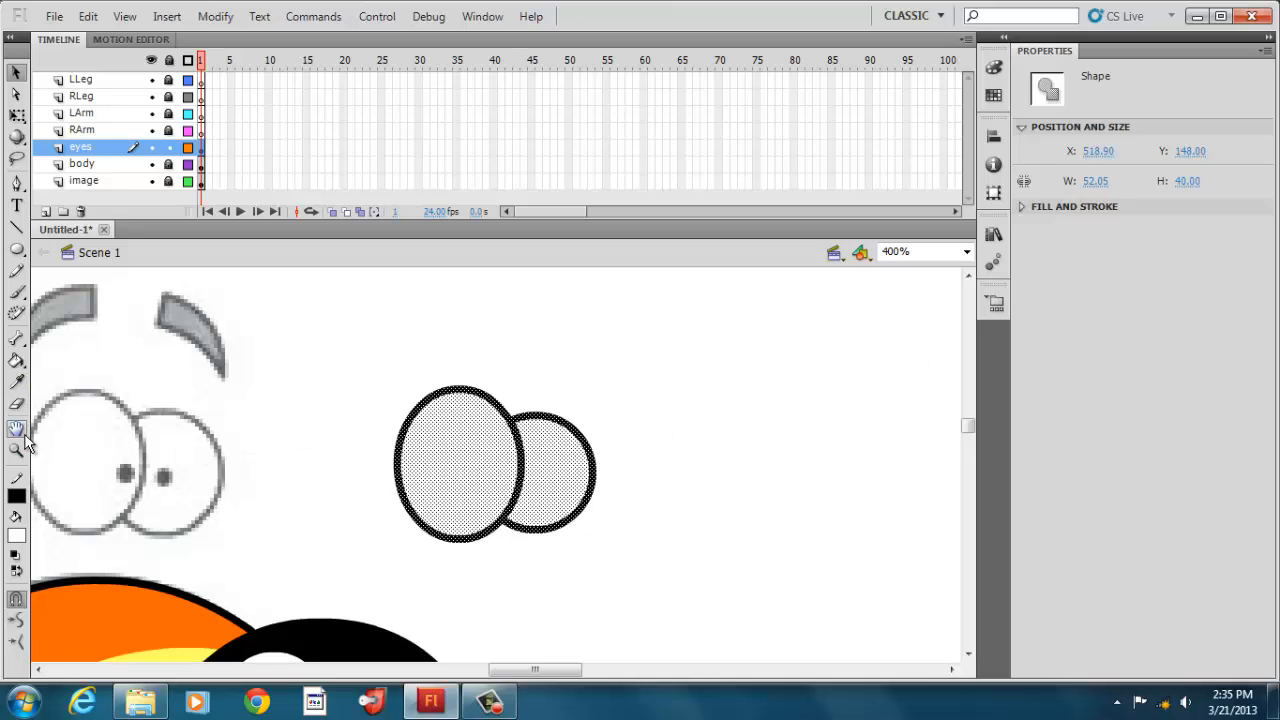
{"action": "left_click", "coordinate": [16, 536]}
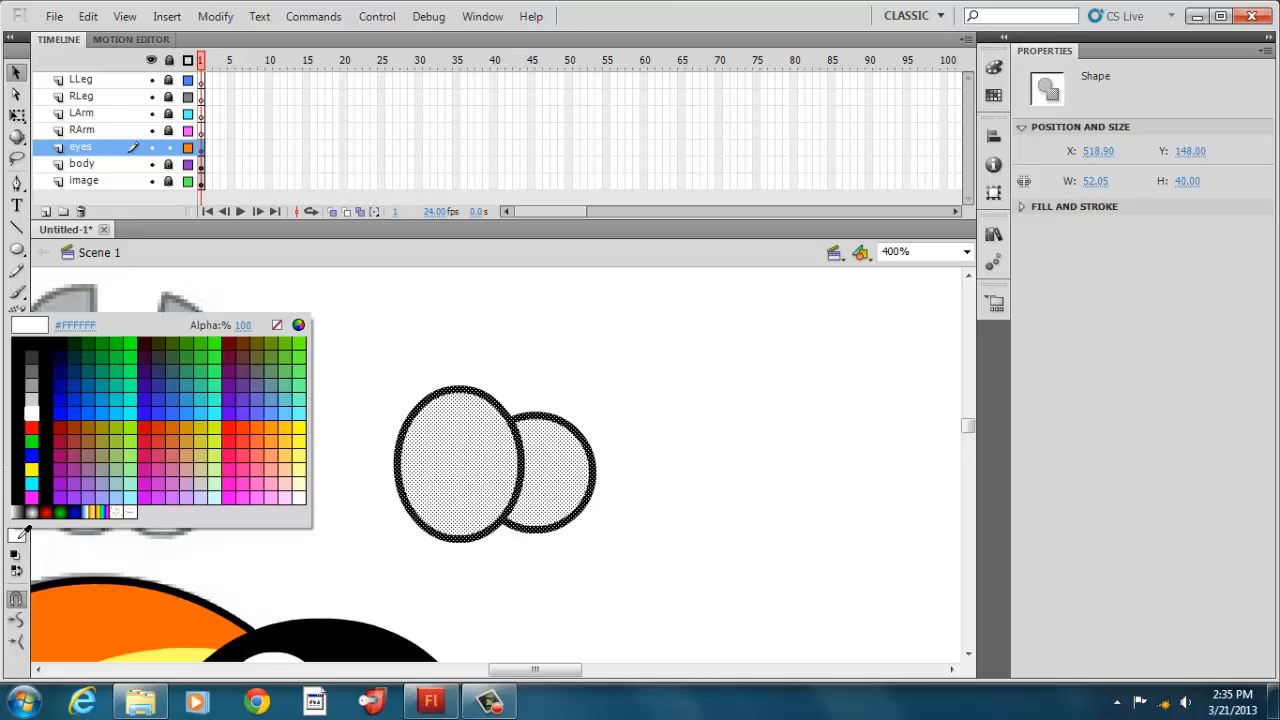
{"action": "left_click", "coordinate": [57, 394]}
{"action": "left_click", "coordinate": [16, 496]}
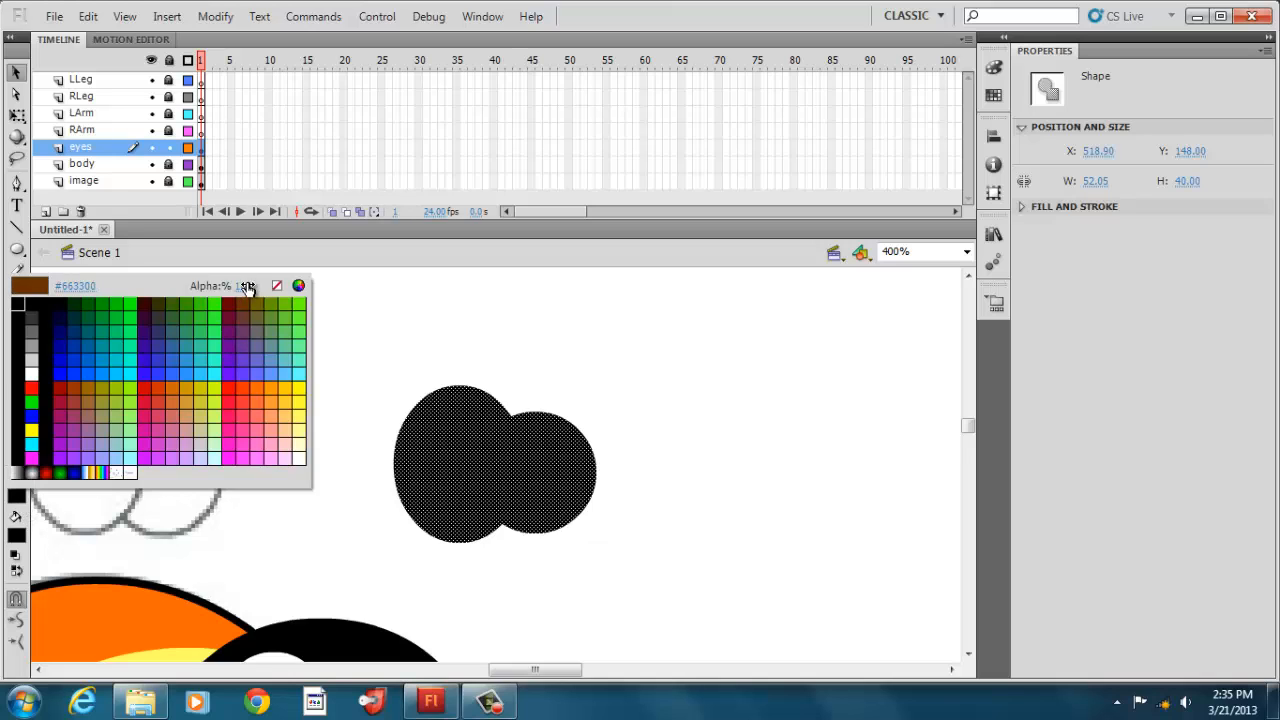
{"action": "left_click", "coordinate": [276, 287]}
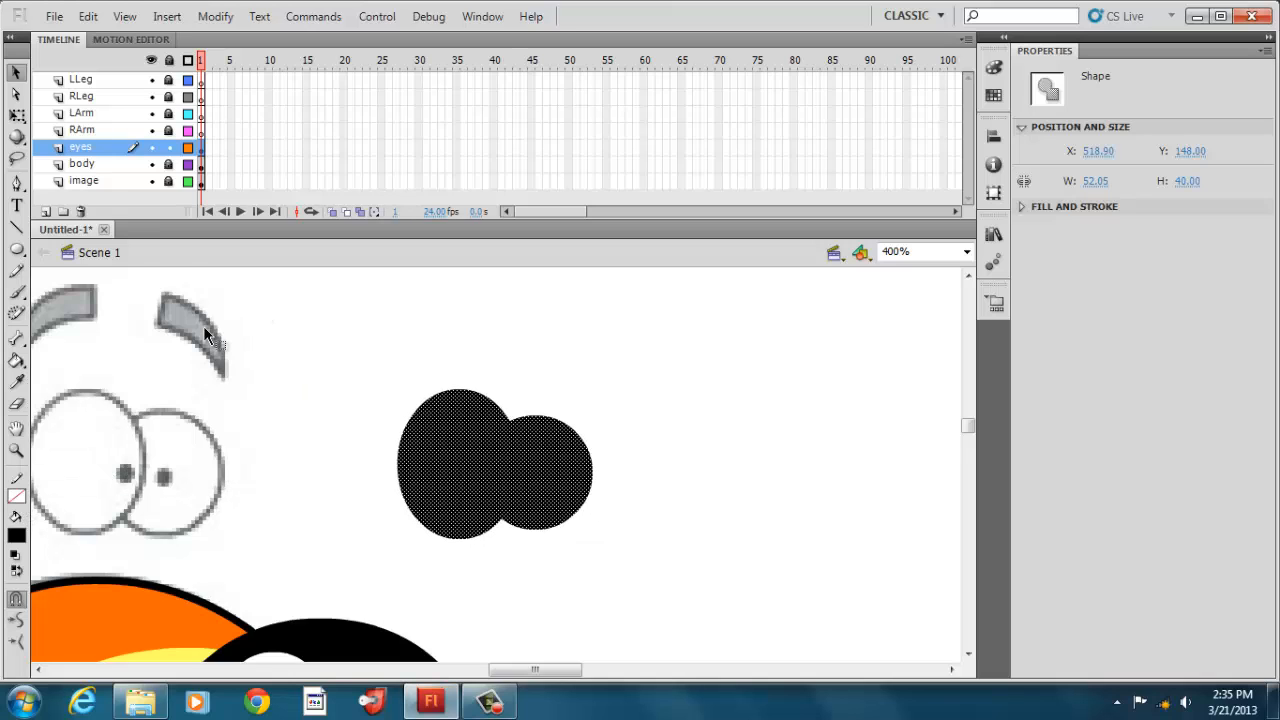
Undo the stroke and fill changes on the eye shapes and deselect them
{"action": "left_click", "coordinate": [88, 16]}
{"action": "left_click", "coordinate": [97, 38]}
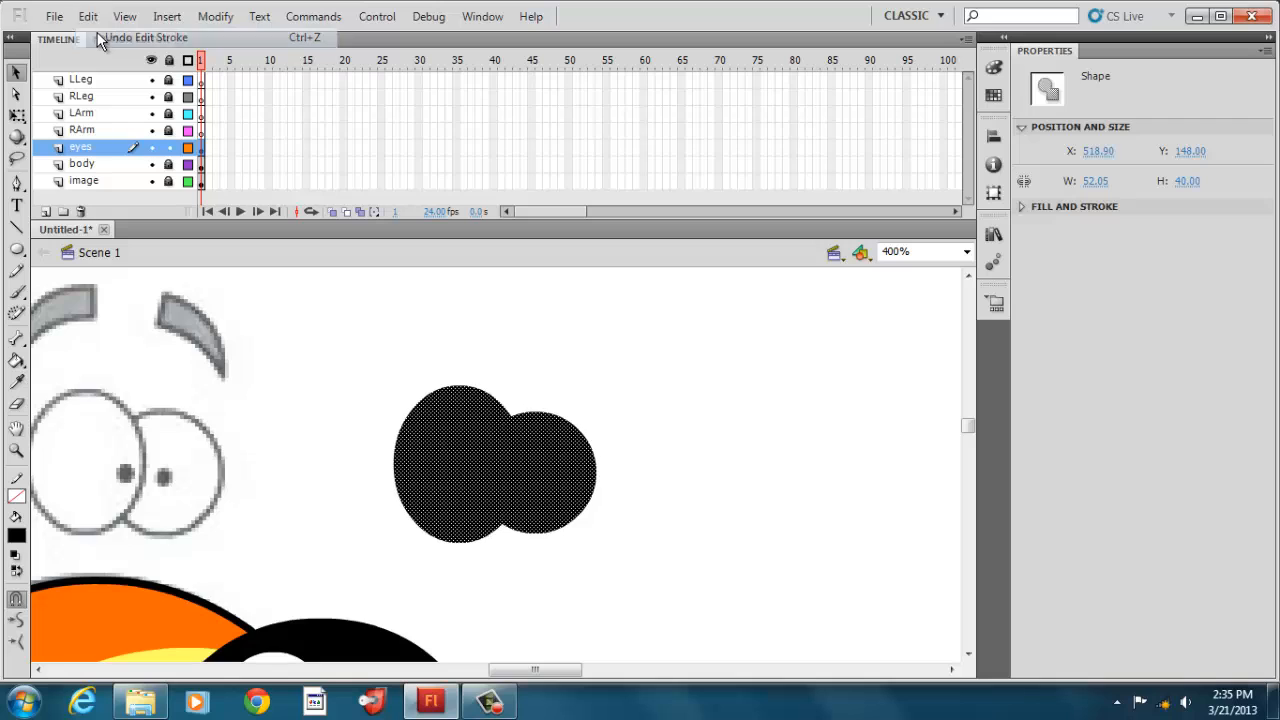
{"action": "left_click", "coordinate": [88, 16]}
{"action": "left_click", "coordinate": [97, 38]}
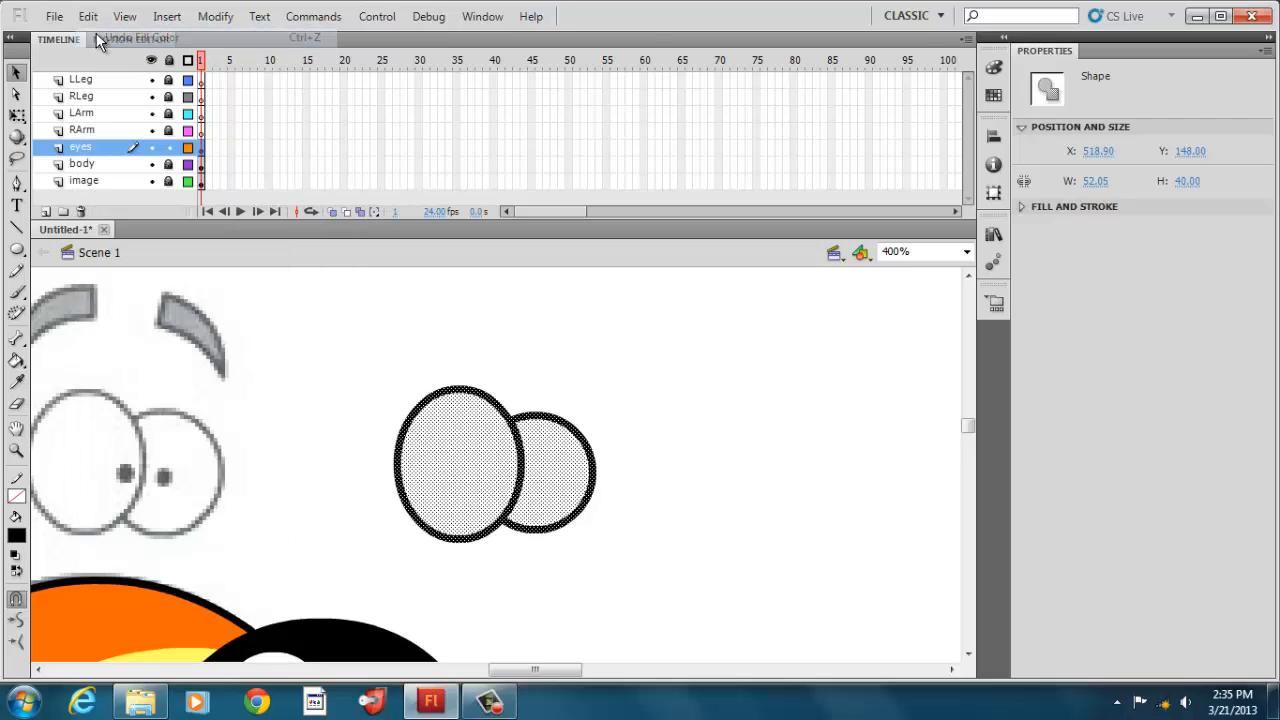
{"action": "left_click", "coordinate": [318, 451]}
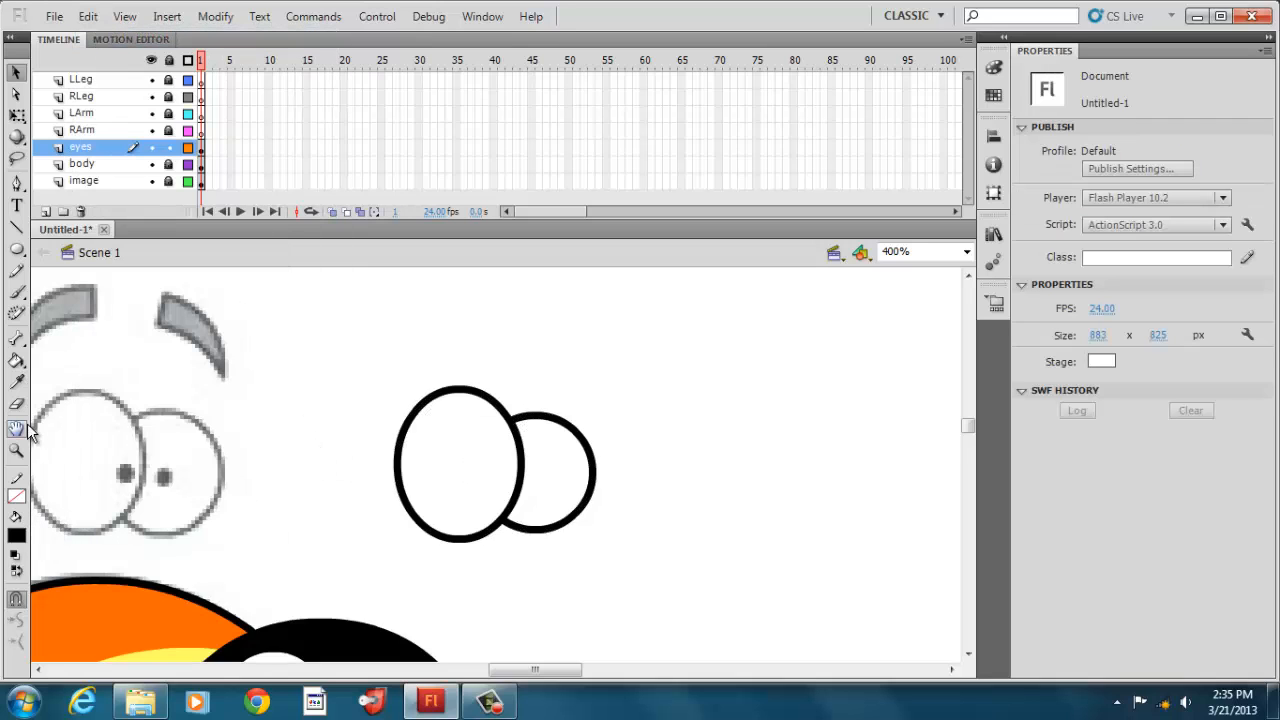
Draw two black circles without outlines, about 5 px wide, over the reference pupils and align them
{"action": "left_click", "coordinate": [17, 249]}
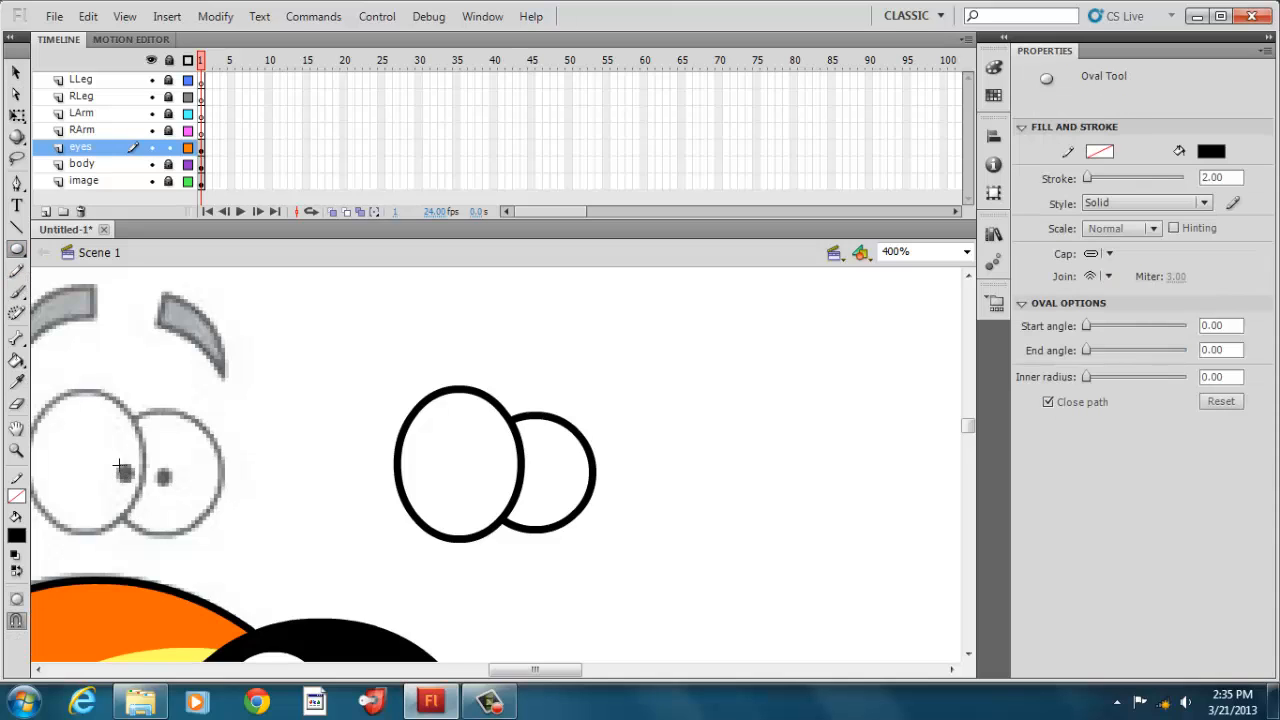
{"action": "left_click_drag", "start_coordinate": [124, 470], "coordinate": [173, 486]}
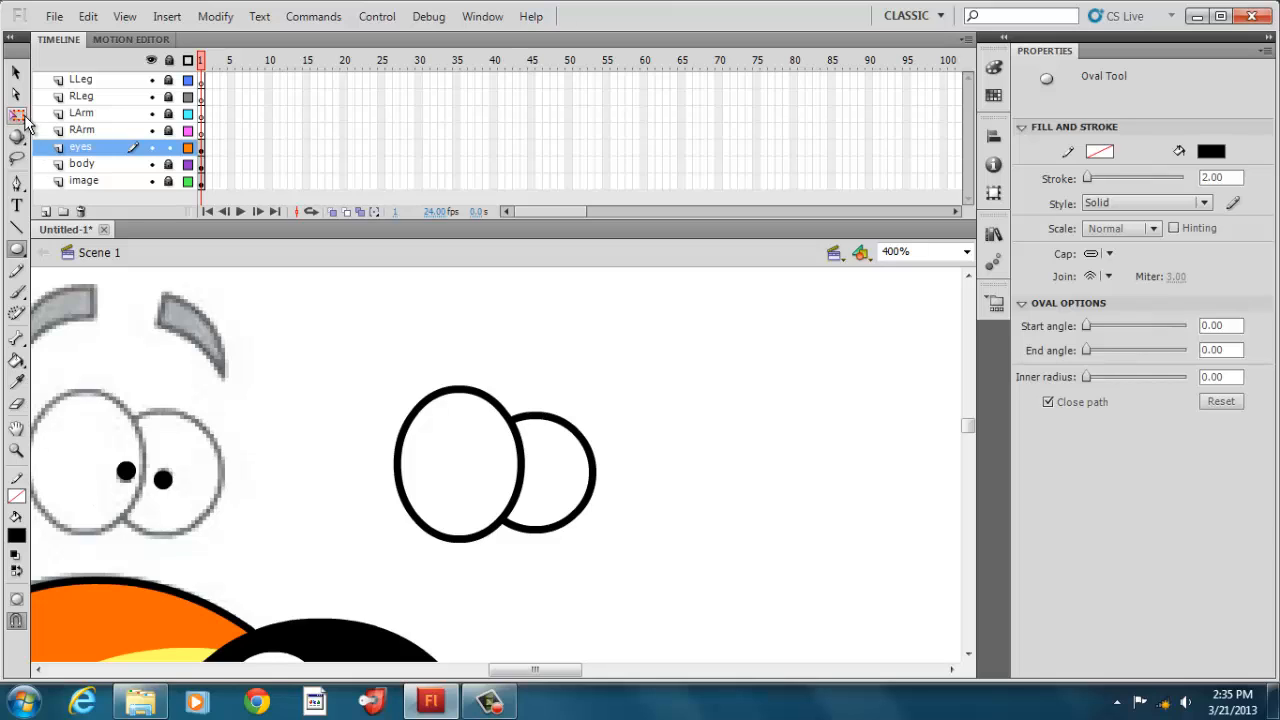
{"action": "left_click", "coordinate": [16, 73]}
{"action": "left_click", "coordinate": [126, 472]}
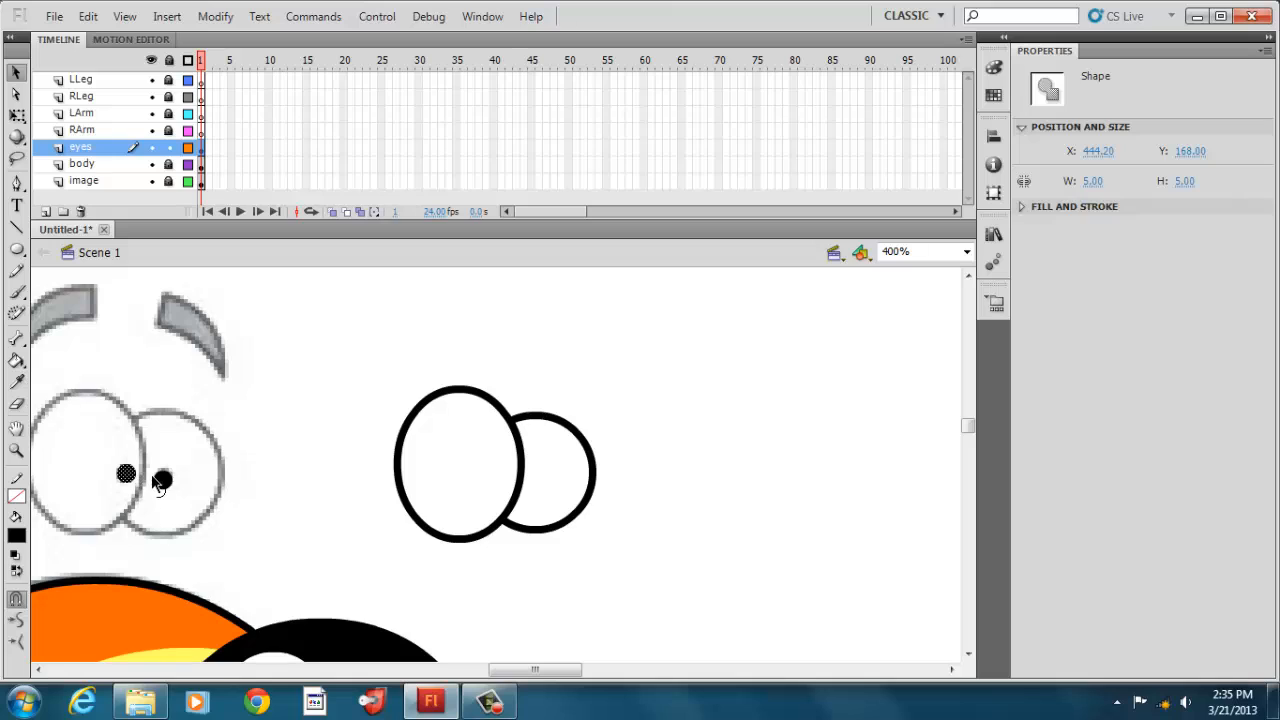
{"action": "left_click", "coordinate": [167, 482]}
{"action": "left_click", "coordinate": [94, 451]}
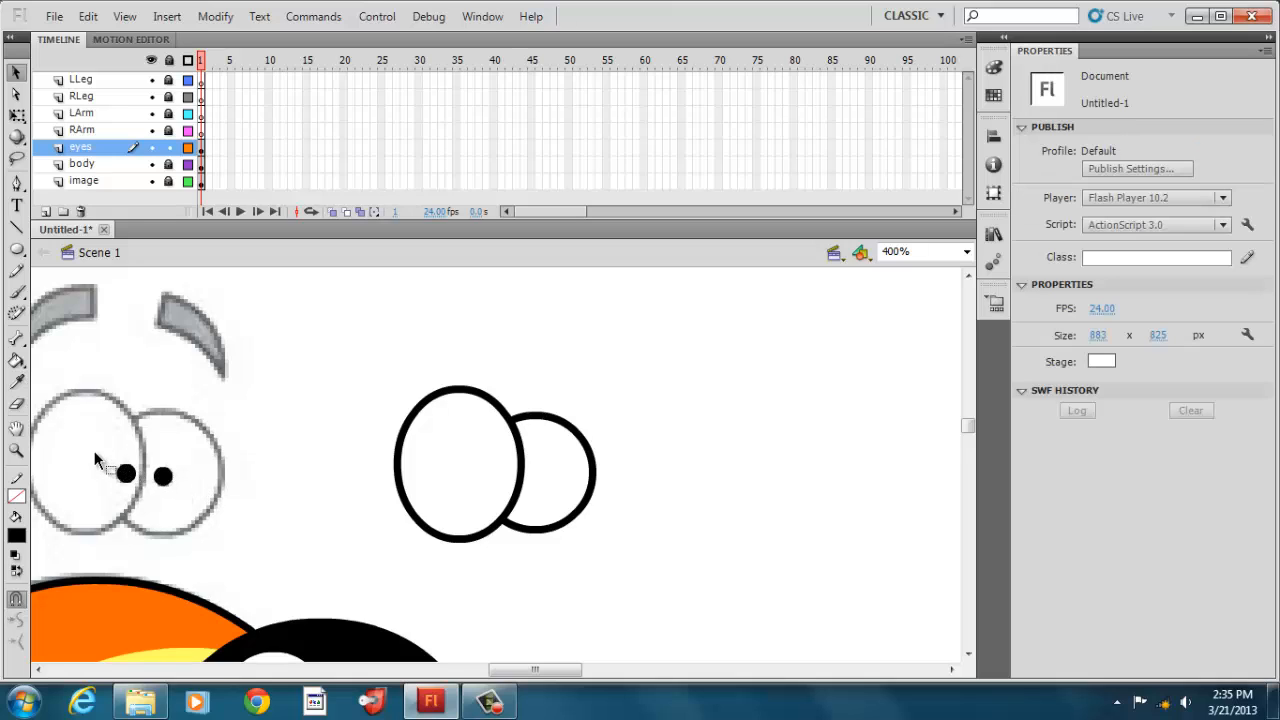
Move both pupils 100 px right into the white eyes and nudge them down slightly
{"action": "mouse_move", "coordinate": [181, 494]}
{"action": "left_mouse_down"}
{"action": "mouse_move", "coordinate": [537, 491]}
{"action": "mouse_move", "coordinate": [540, 479]}
{"action": "left_mouse_up"}
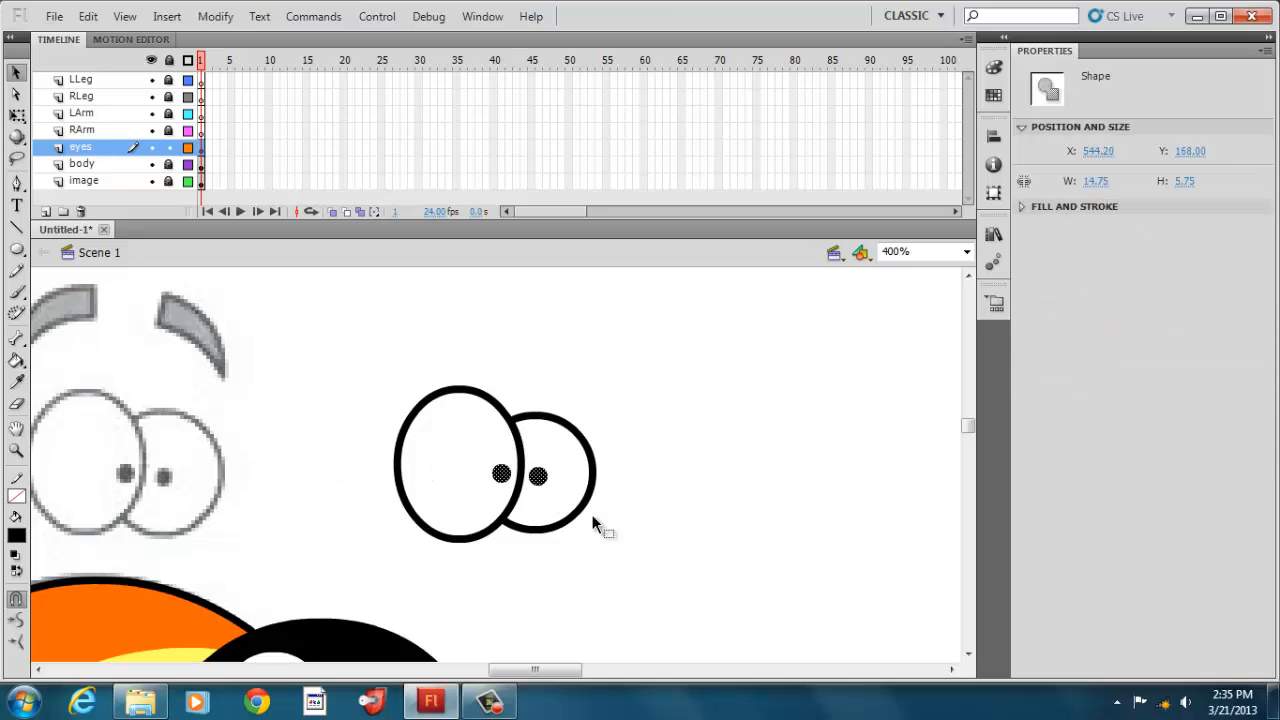
{"action": "key", "text": "Down"}
{"action": "left_click", "coordinate": [646, 521]}
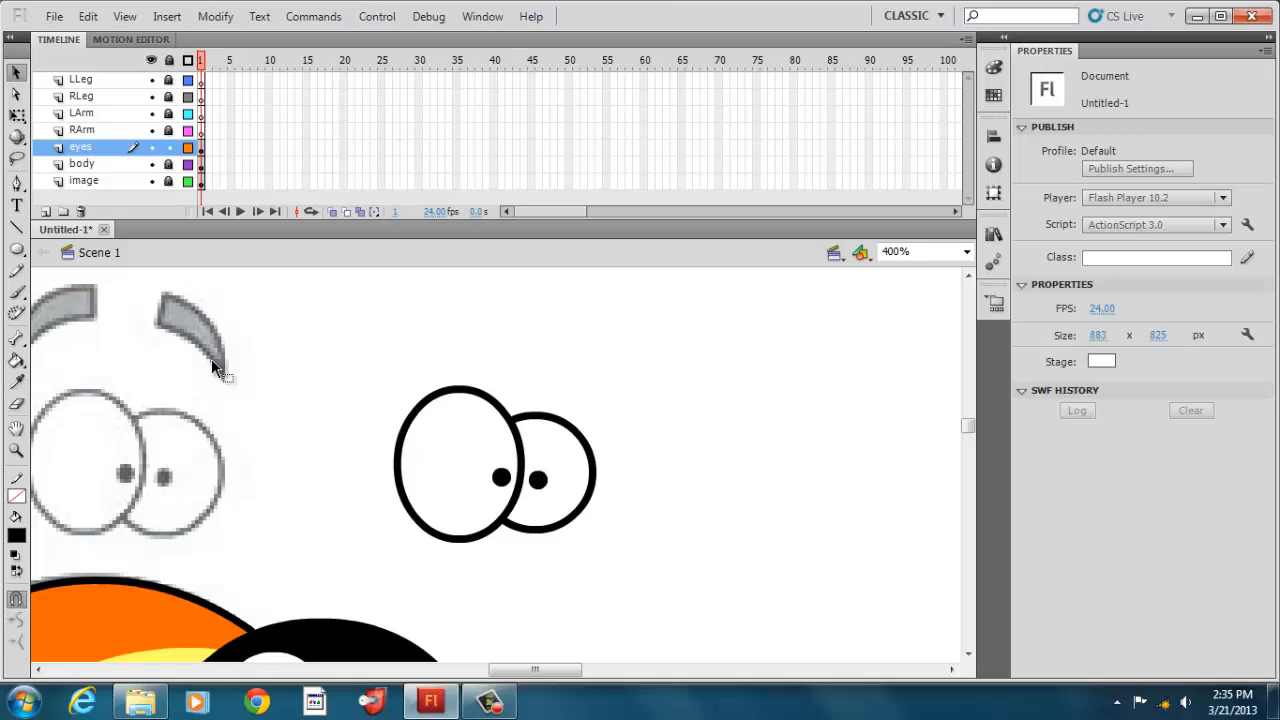
Draw a black 2 px line under the reference's left-hand eyebrow and bend it to follow the brow's lower edge
{"action": "left_click_drag", "start_coordinate": [514, 671], "coordinate": [491, 671]}
{"action": "left_click_drag", "start_coordinate": [966, 423], "coordinate": [969, 423]}
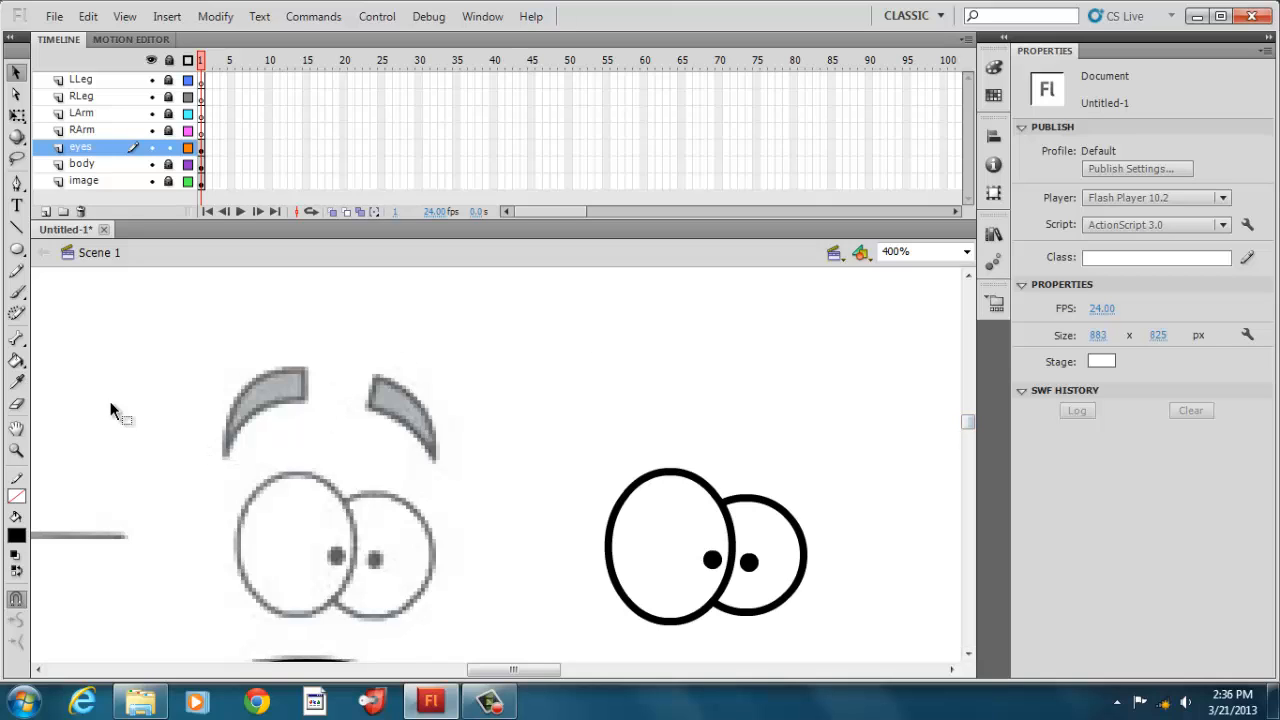
{"action": "left_click", "coordinate": [16, 228]}
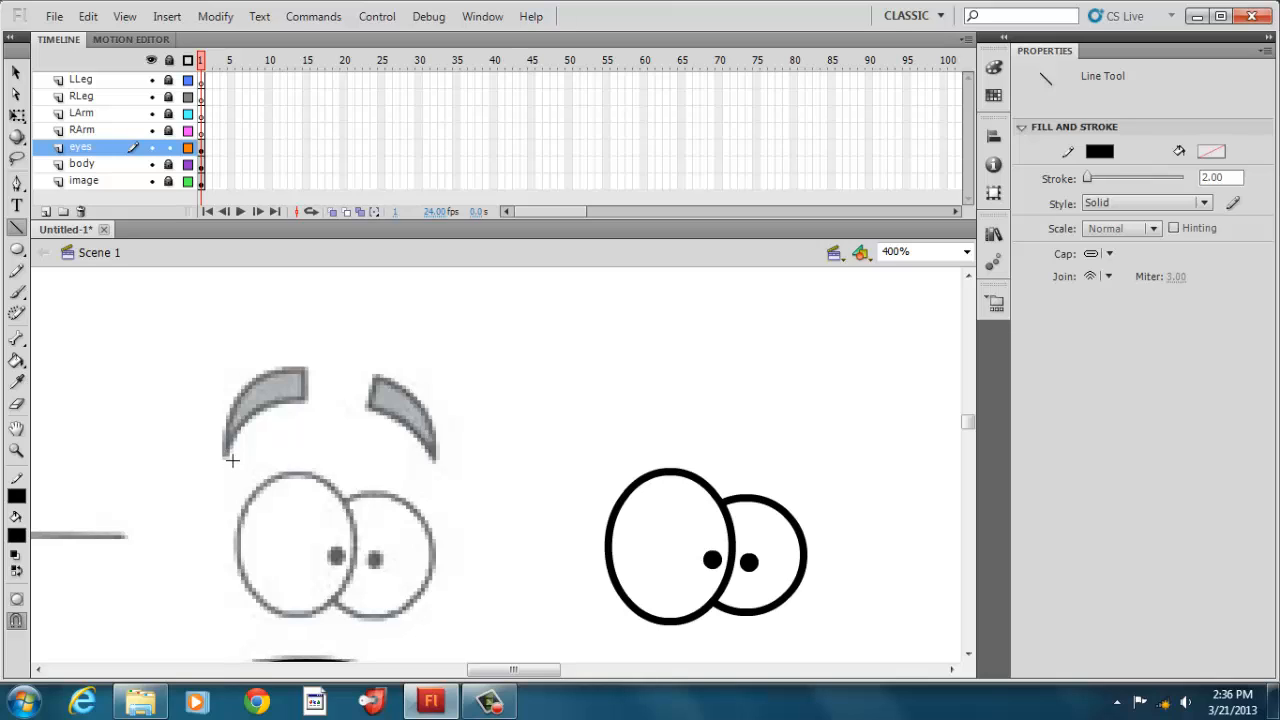
{"action": "left_click_drag", "start_coordinate": [227, 457], "coordinate": [303, 398]}
{"action": "left_click", "coordinate": [16, 72]}
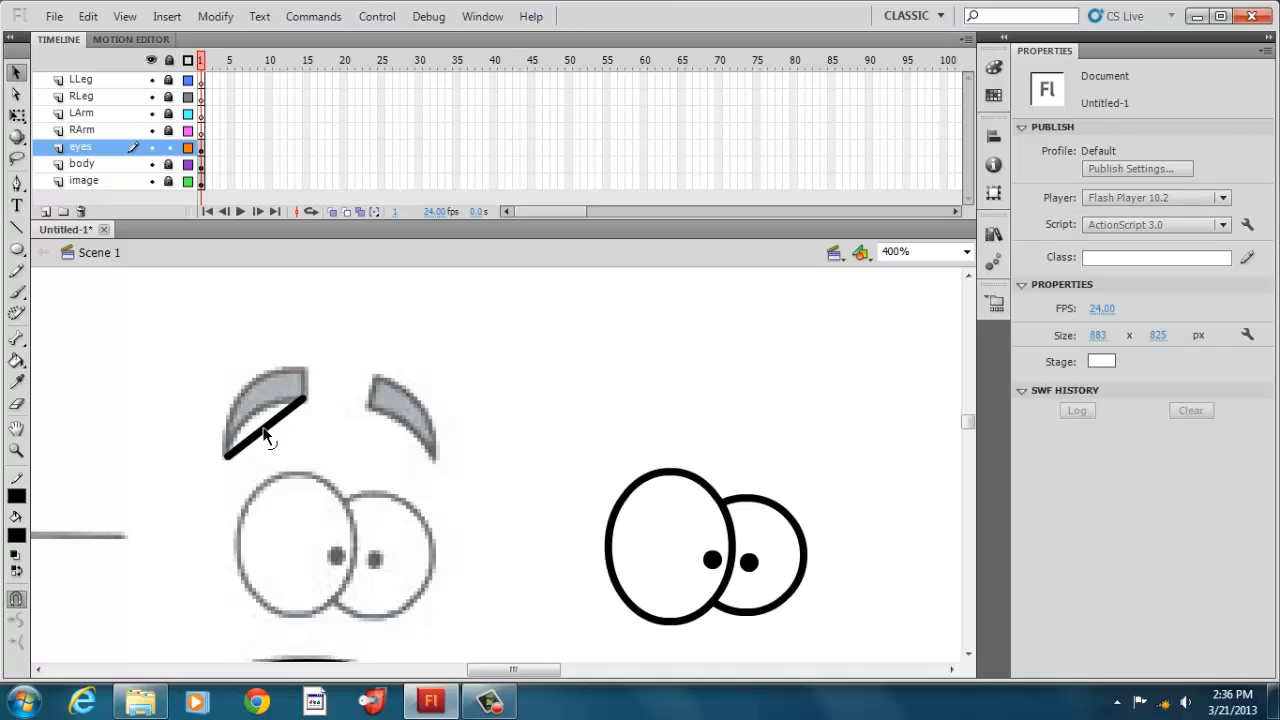
{"action": "left_click_drag", "start_coordinate": [263, 432], "coordinate": [253, 416]}
{"action": "left_click", "coordinate": [260, 415]}
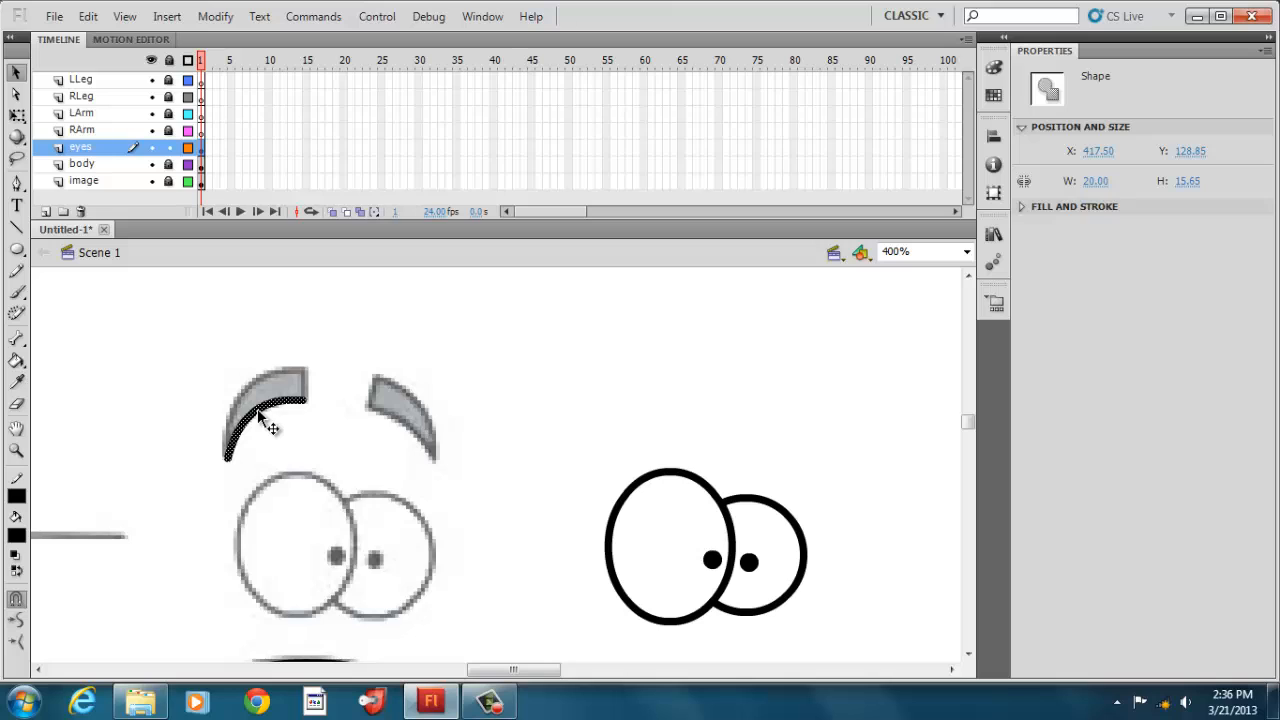
{"action": "left_click", "coordinate": [327, 420]}
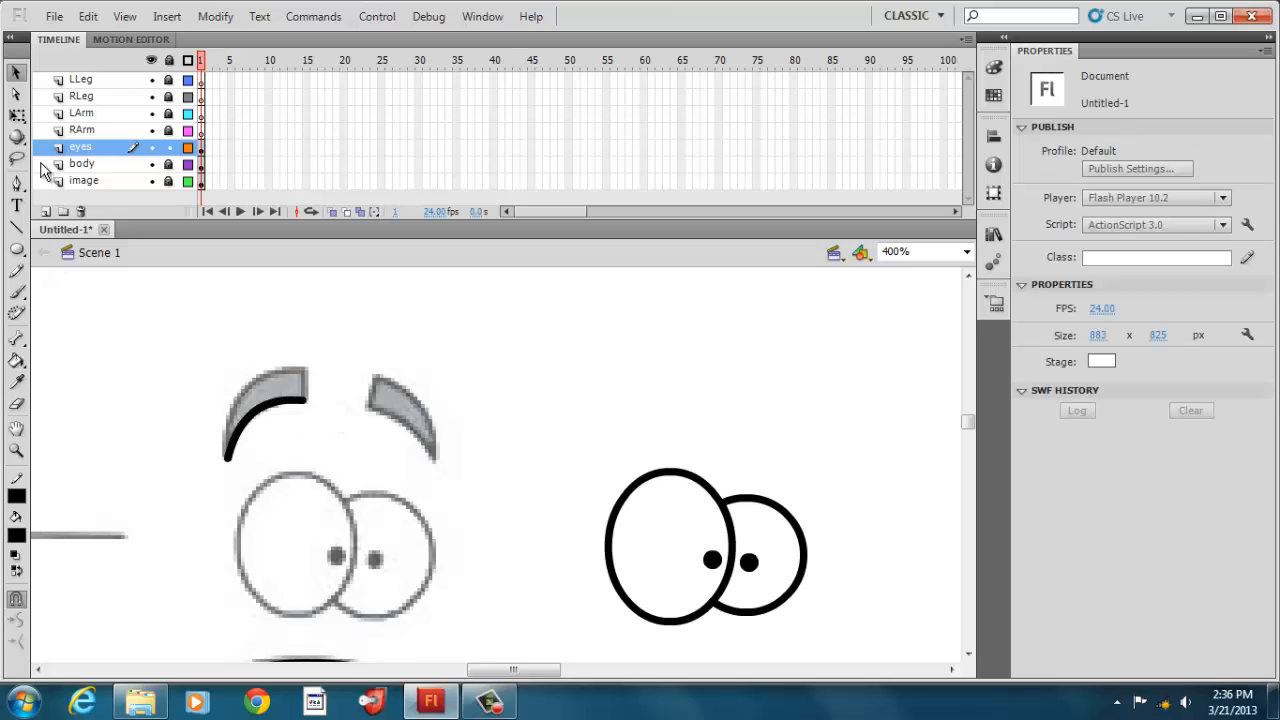
Draw black 2 px lines closing the left-hand eyebrow's inner end and rising from its outer tip
{"action": "left_click", "coordinate": [16, 228]}
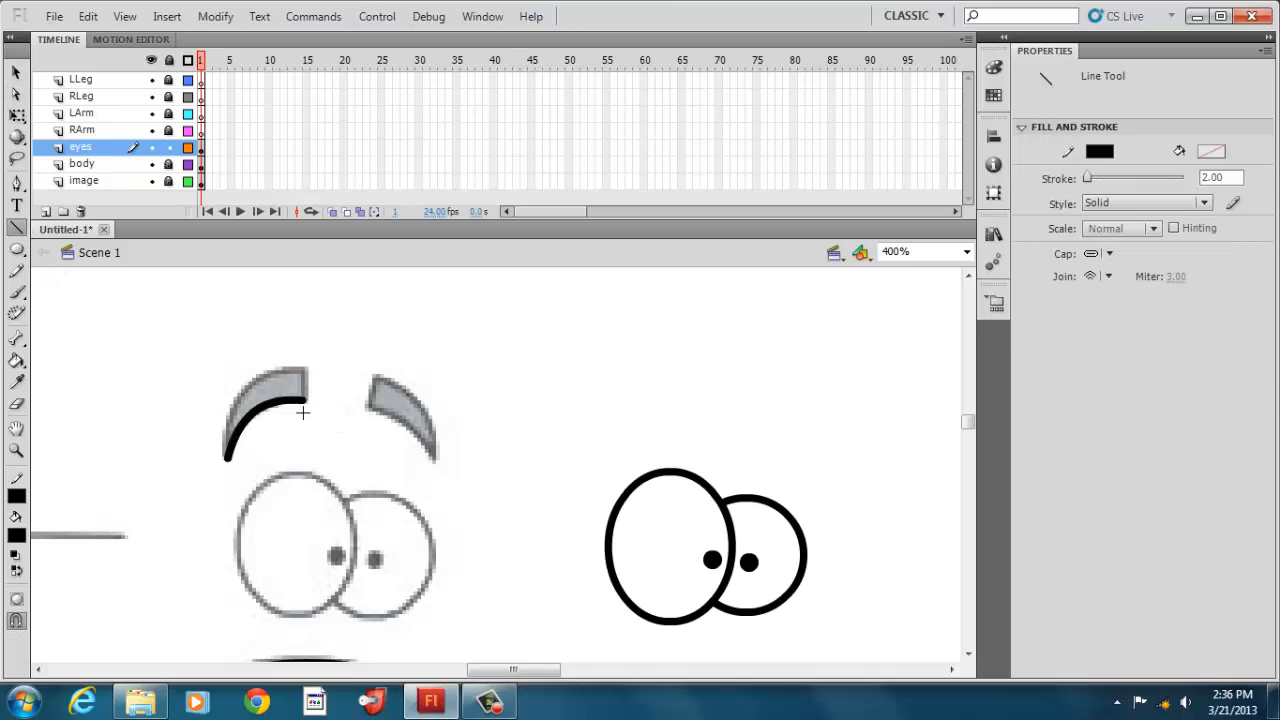
{"action": "left_click_drag", "start_coordinate": [305, 399], "coordinate": [305, 373]}
{"action": "mouse_move", "coordinate": [226, 457]}
{"action": "left_mouse_down"}
{"action": "mouse_move", "coordinate": [275, 376]}
{"action": "mouse_move", "coordinate": [302, 370]}
{"action": "mouse_move", "coordinate": [227, 403]}
{"action": "mouse_move", "coordinate": [240, 390]}
{"action": "left_mouse_up"}
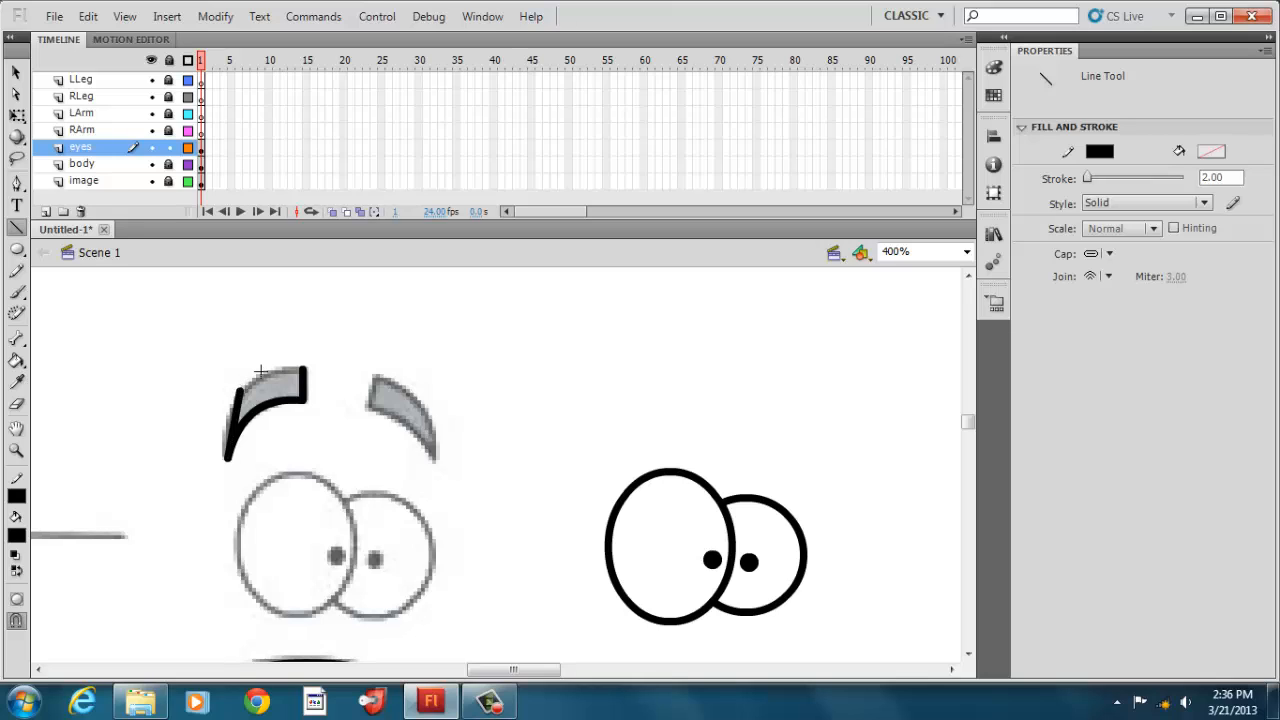
Reshape the outer line into a curve along the left-hand brow's upper edge, joining it to the inner end line
{"action": "left_click", "coordinate": [16, 73]}
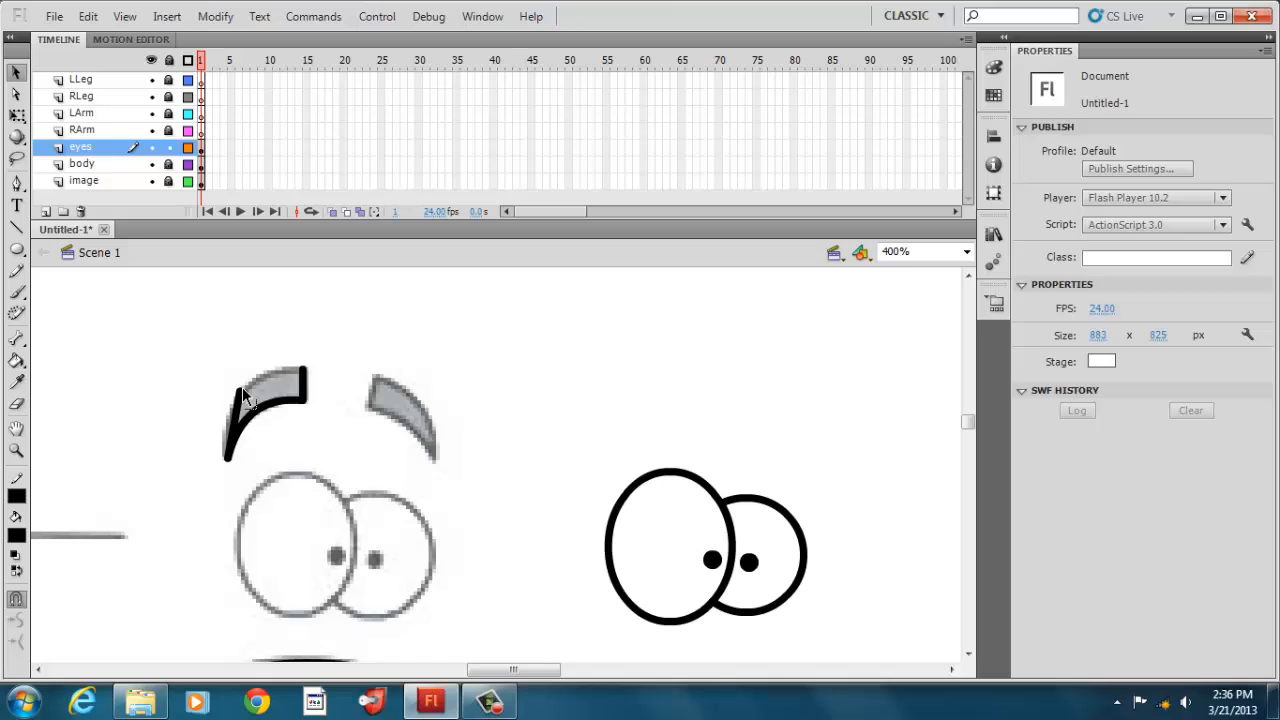
{"action": "mouse_move", "coordinate": [242, 387]}
{"action": "left_mouse_down"}
{"action": "mouse_move", "coordinate": [265, 375]}
{"action": "mouse_move", "coordinate": [239, 363]}
{"action": "mouse_move", "coordinate": [211, 405]}
{"action": "left_mouse_up"}
{"action": "left_click_drag", "start_coordinate": [240, 366], "coordinate": [302, 368]}
{"action": "left_click", "coordinate": [231, 425]}
{"action": "left_click_drag", "start_coordinate": [230, 418], "coordinate": [234, 422]}
{"action": "left_click", "coordinate": [268, 379]}
{"action": "left_click", "coordinate": [330, 425]}
Copy the finished left-hand eyebrow, paste it in place and move the copy over the right-hand reference brow
{"action": "left_click_drag", "start_coordinate": [165, 352], "coordinate": [338, 465]}
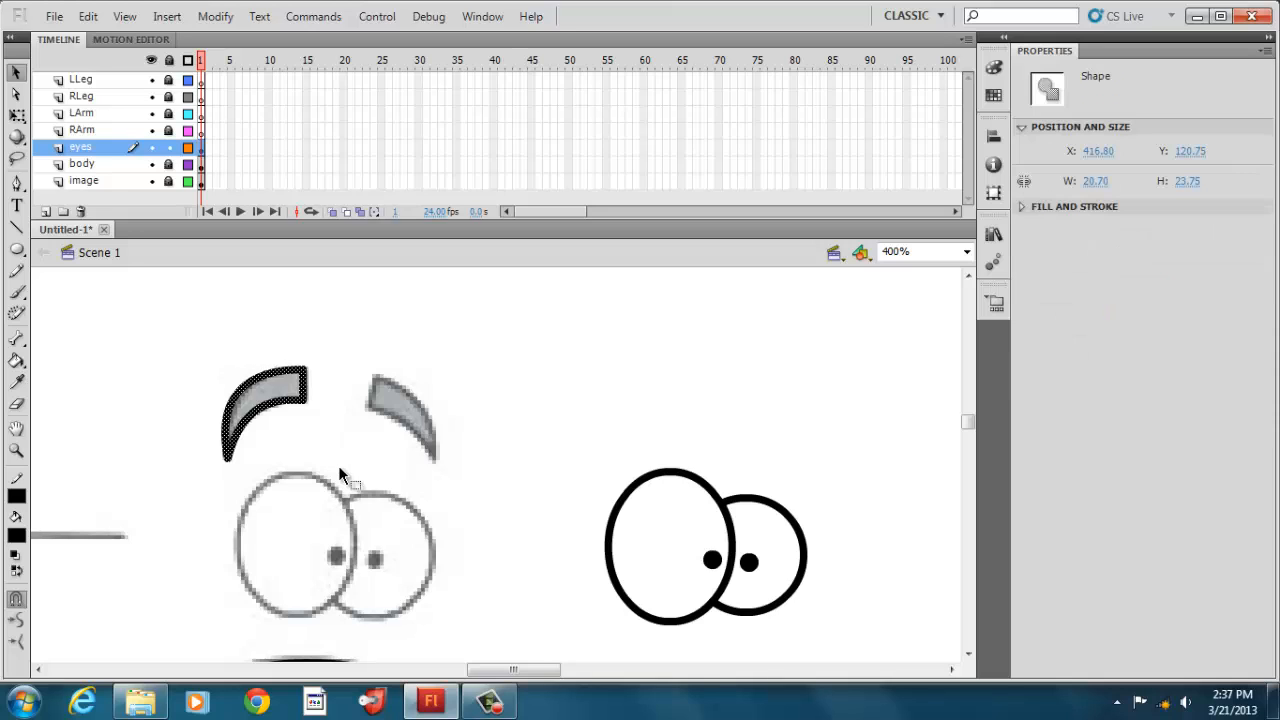
{"action": "right_click", "coordinate": [302, 399]}
{"action": "left_click", "coordinate": [348, 316]}
{"action": "right_click", "coordinate": [346, 366]}
{"action": "left_click", "coordinate": [382, 438]}
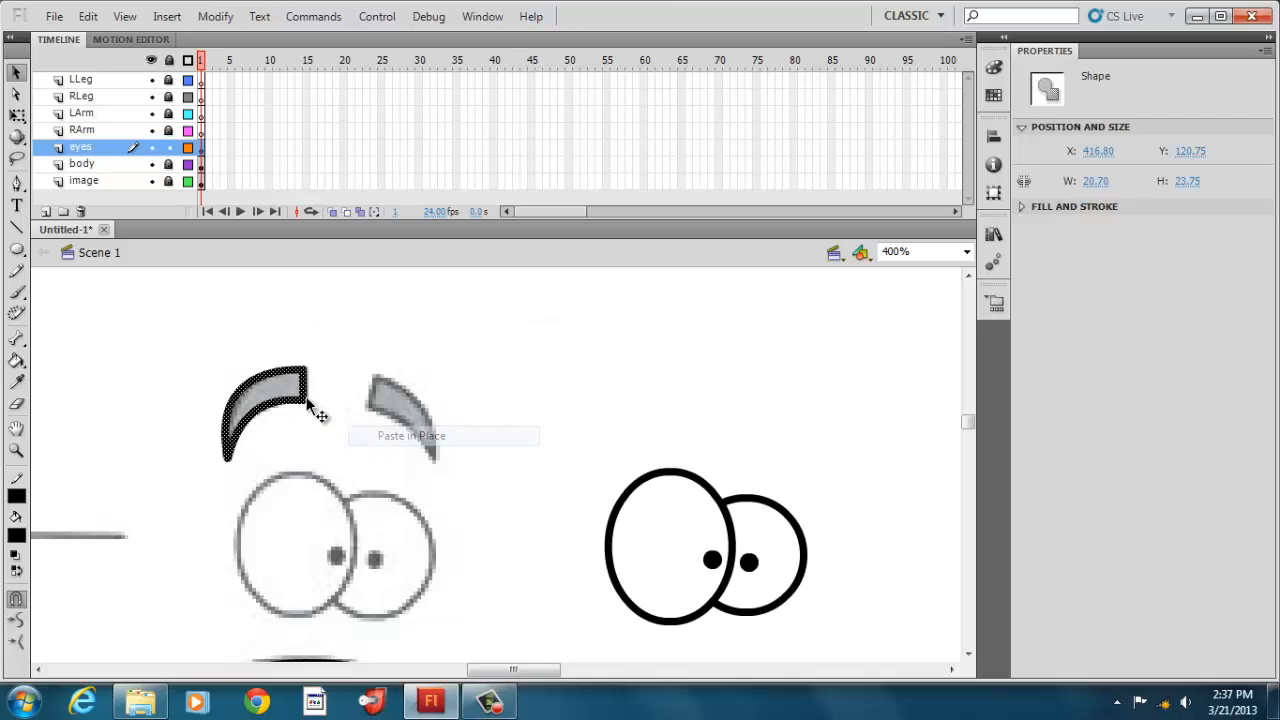
{"action": "left_click_drag", "start_coordinate": [305, 396], "coordinate": [420, 400]}
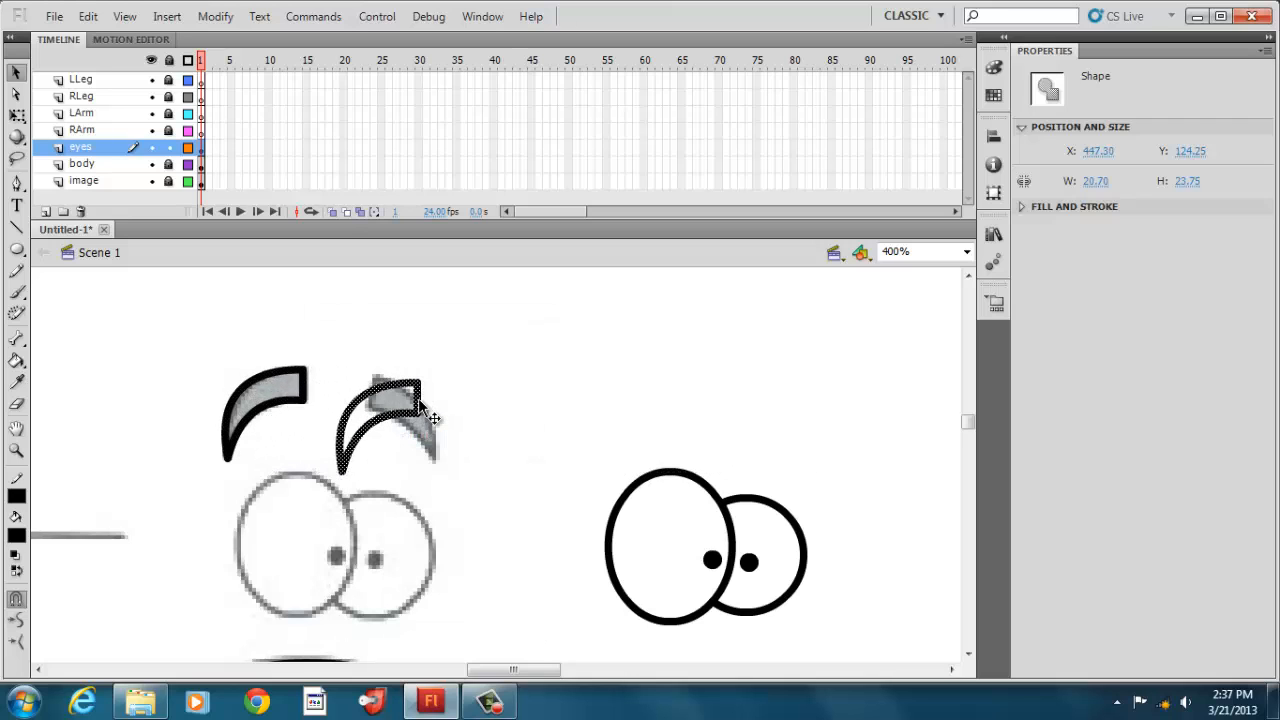
Flip the copied eyebrow horizontally
{"action": "left_click", "coordinate": [214, 17]}
{"action": "mouse_move", "coordinate": [247, 284]}
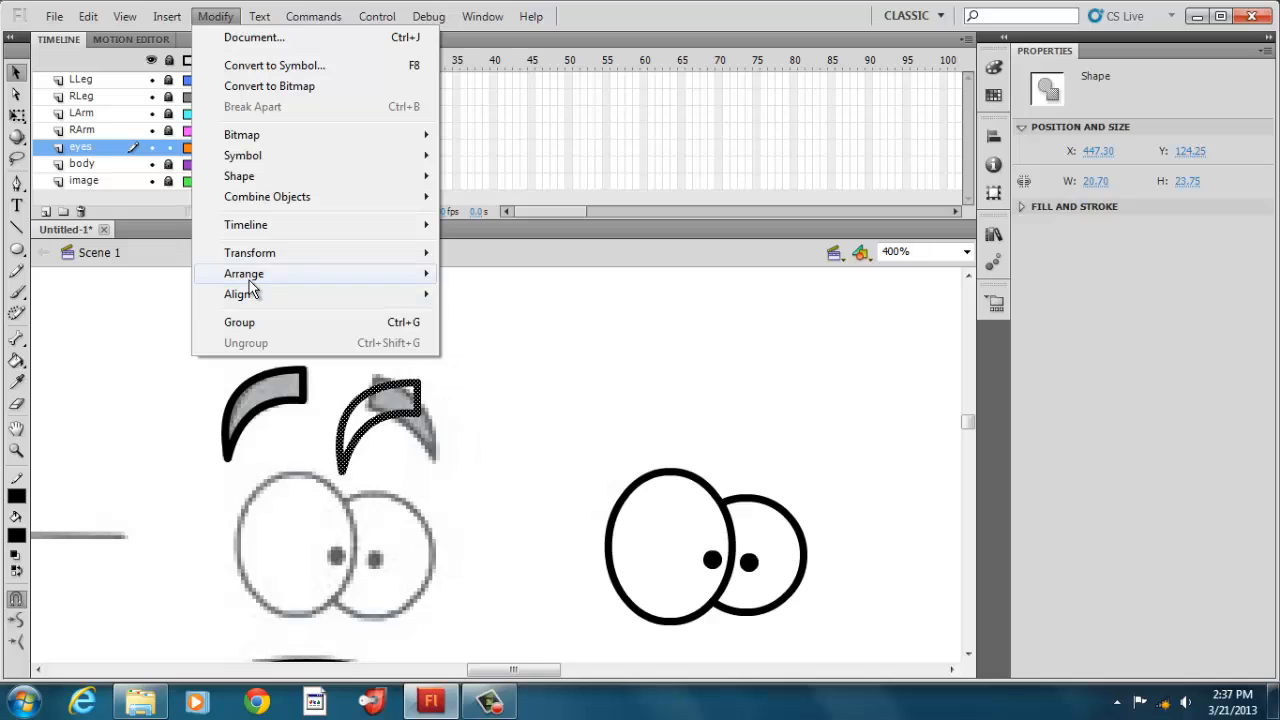
{"action": "mouse_move", "coordinate": [252, 259]}
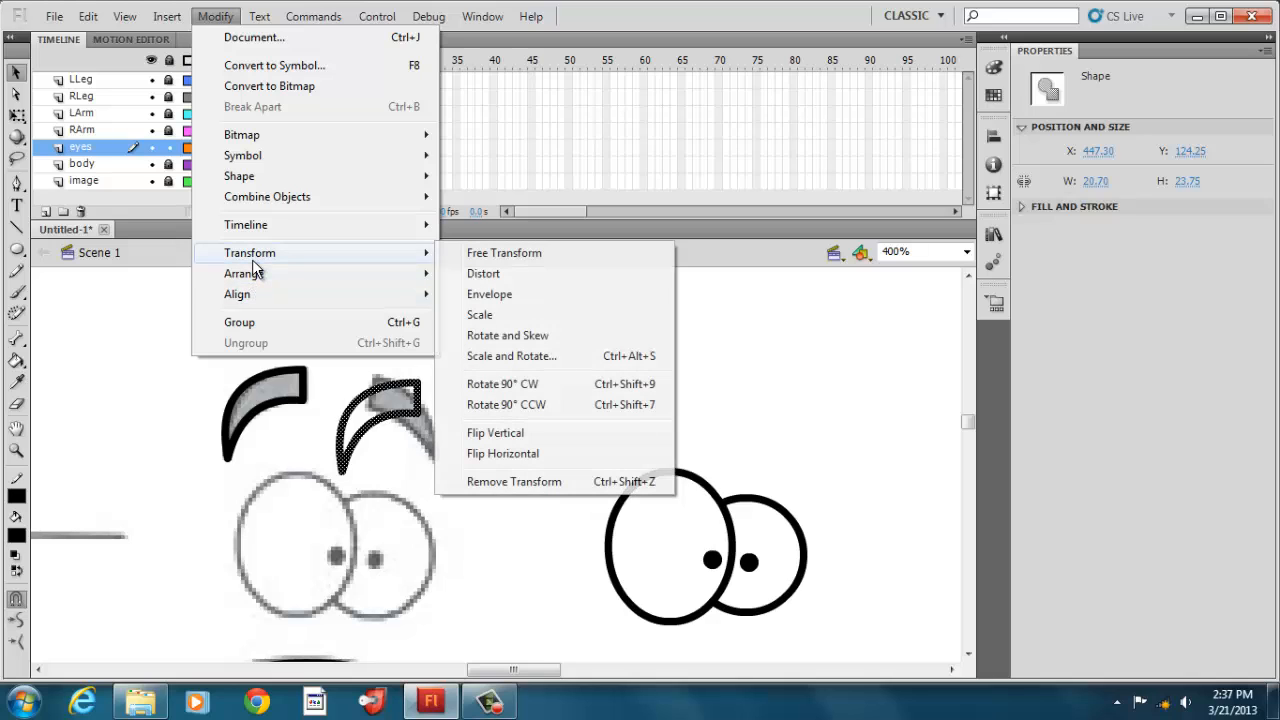
{"action": "left_click", "coordinate": [535, 457]}
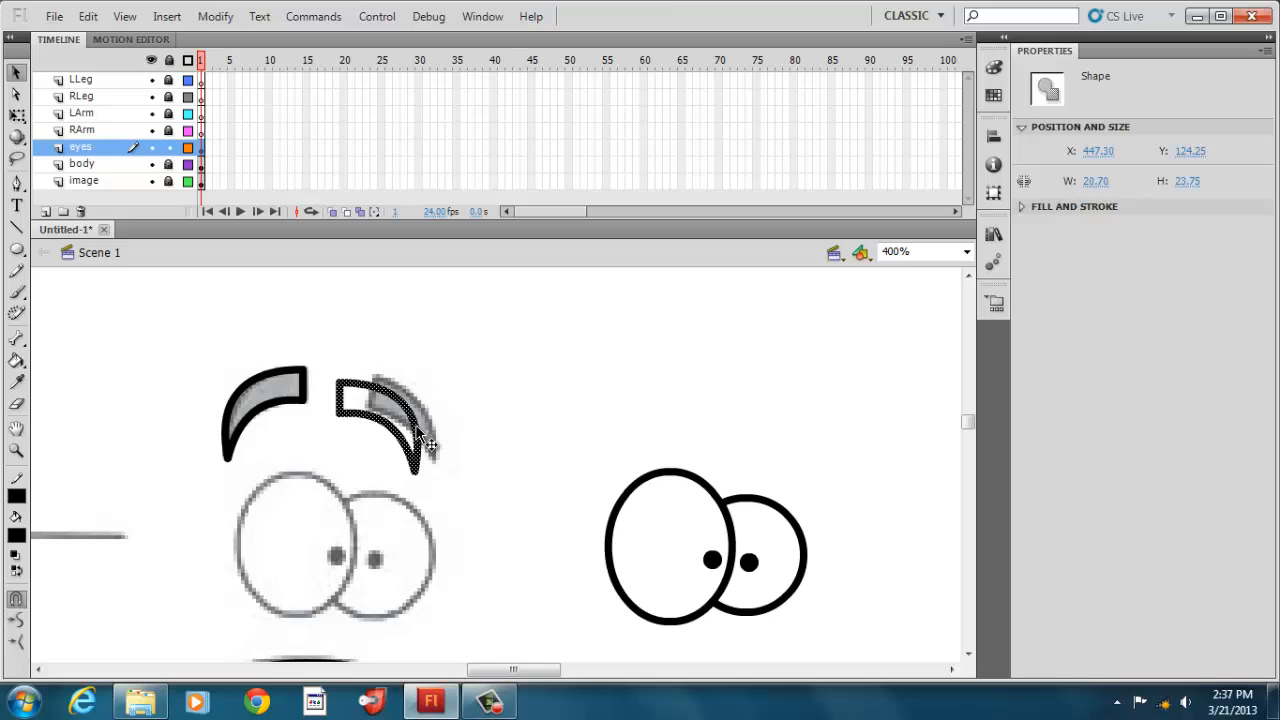
Move the flipped eyebrow about 5 px right and pull its inner corners to match the right-hand reference brow
{"action": "left_click_drag", "start_coordinate": [416, 424], "coordinate": [438, 424]}
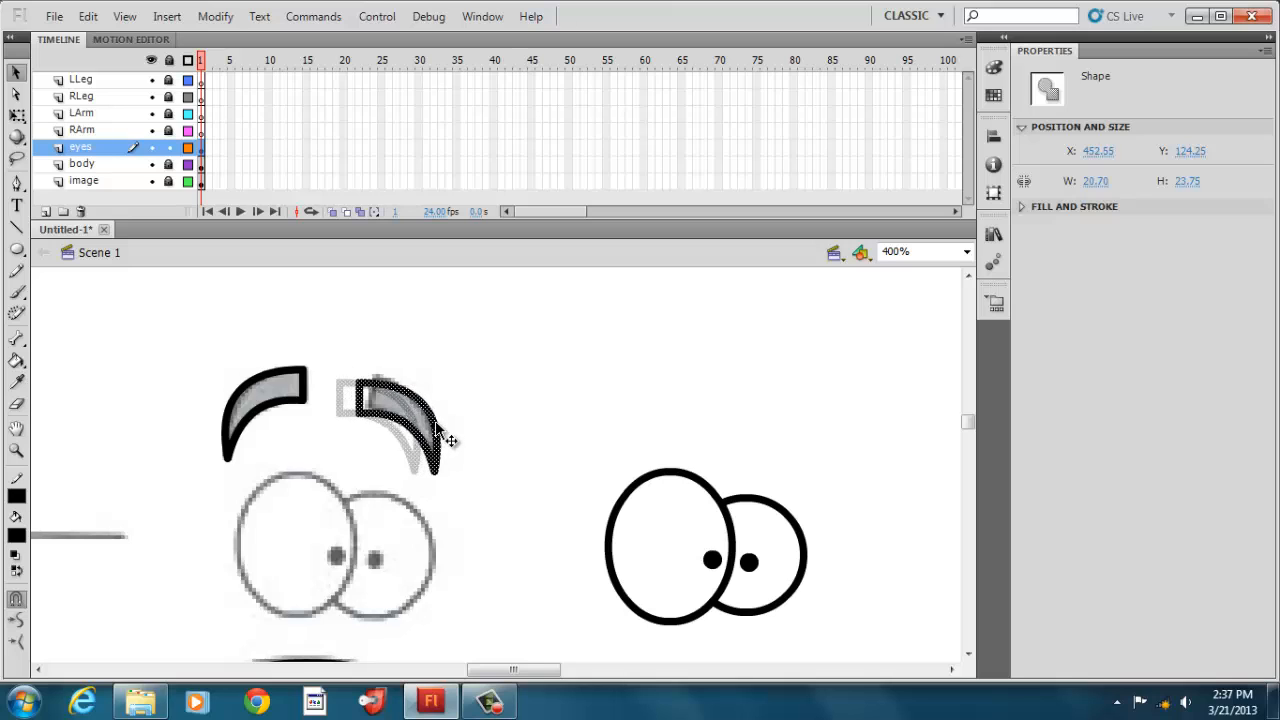
{"action": "left_click", "coordinate": [338, 411]}
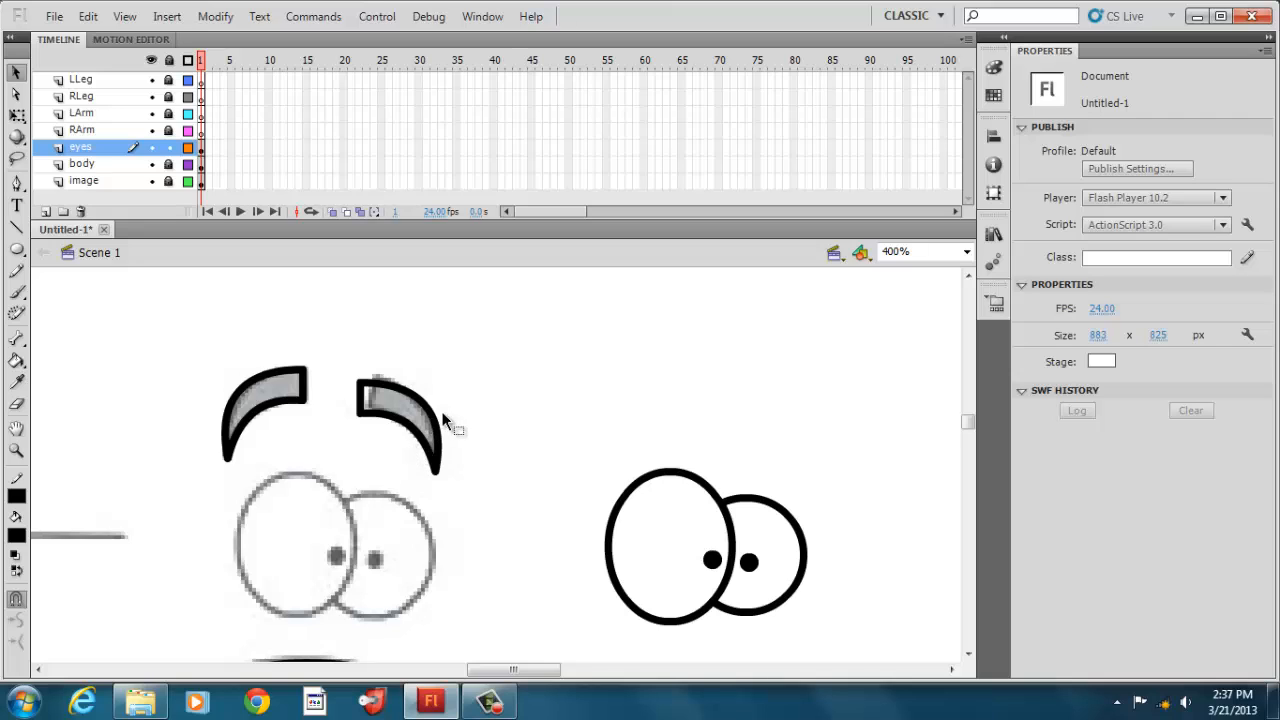
{"action": "left_click_drag", "start_coordinate": [357, 413], "coordinate": [373, 379]}
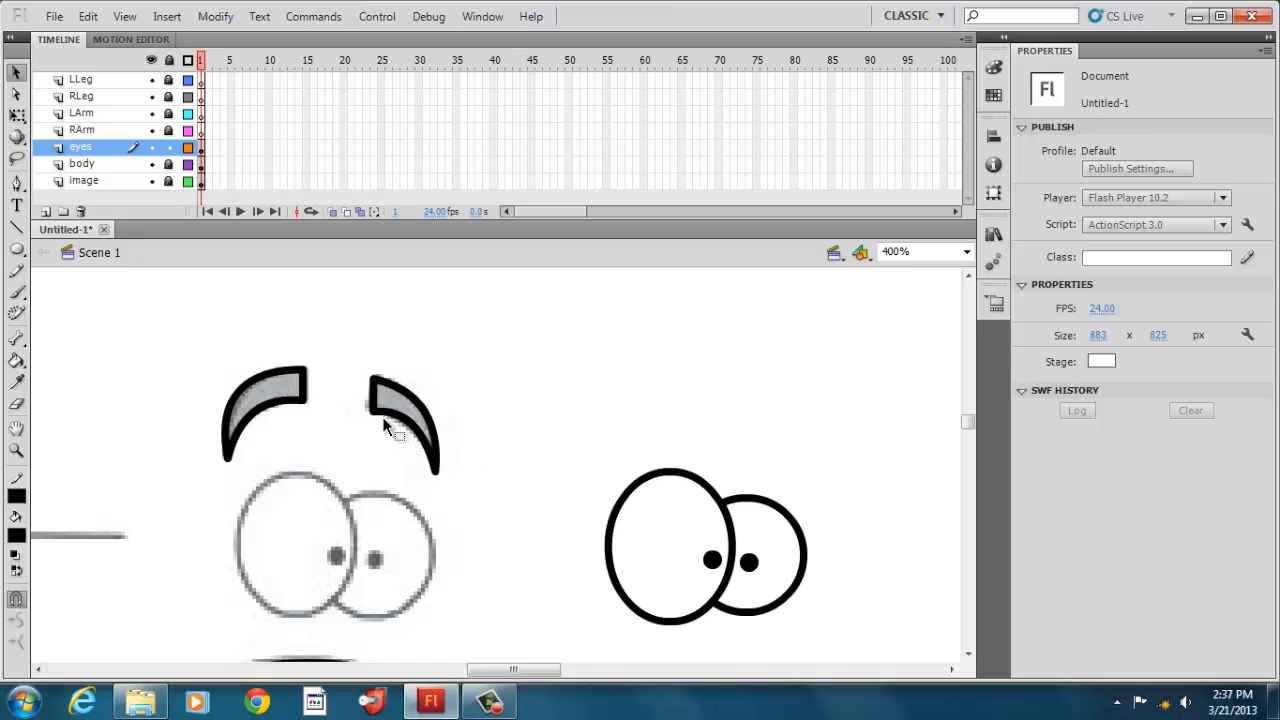
{"action": "left_click_drag", "start_coordinate": [363, 409], "coordinate": [365, 411]}
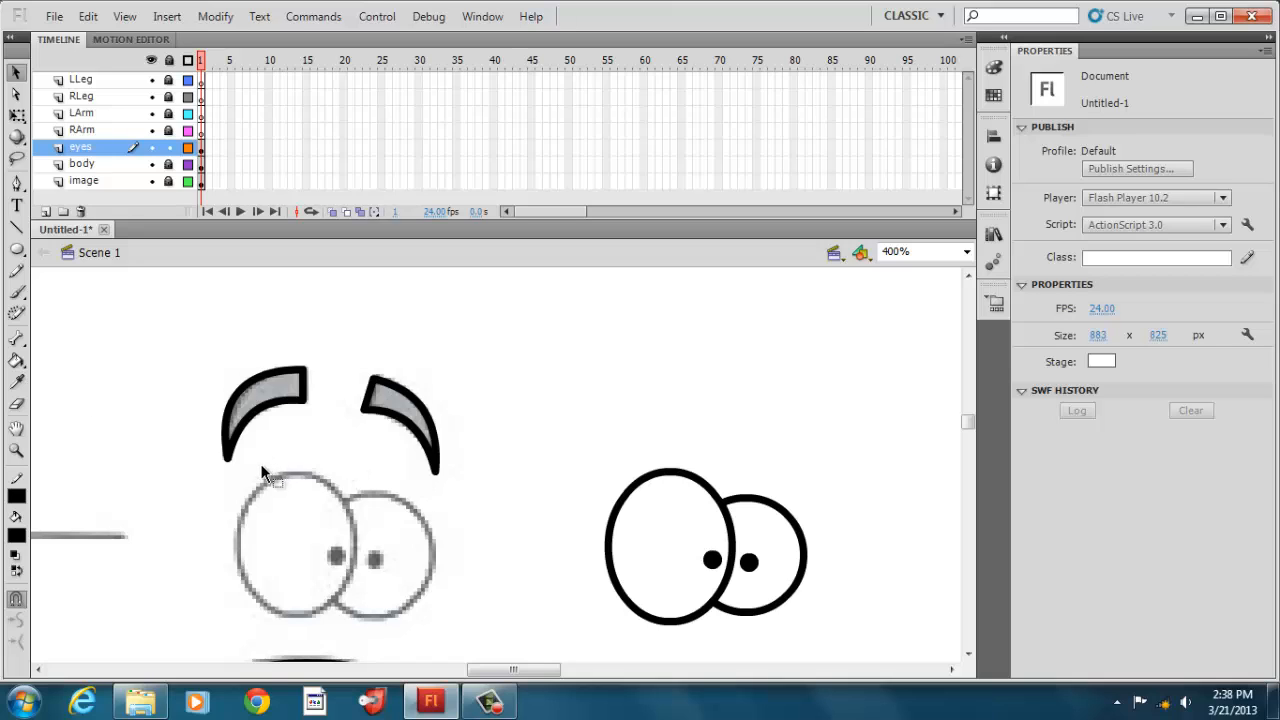
Fill both eyebrows with the dark orange sampled from the body's stripe, using the Paint Bucket tool
{"action": "left_click", "coordinate": [965, 251]}
{"action": "left_click", "coordinate": [940, 332]}
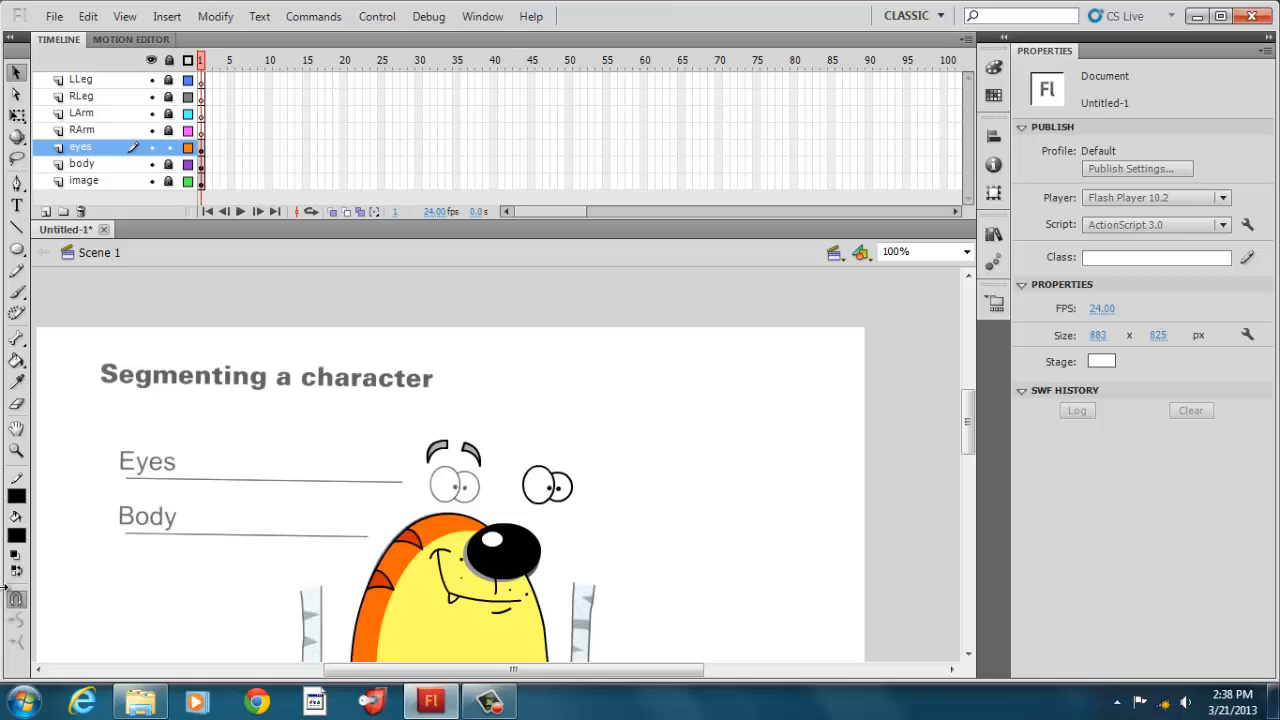
{"action": "left_click", "coordinate": [14, 539]}
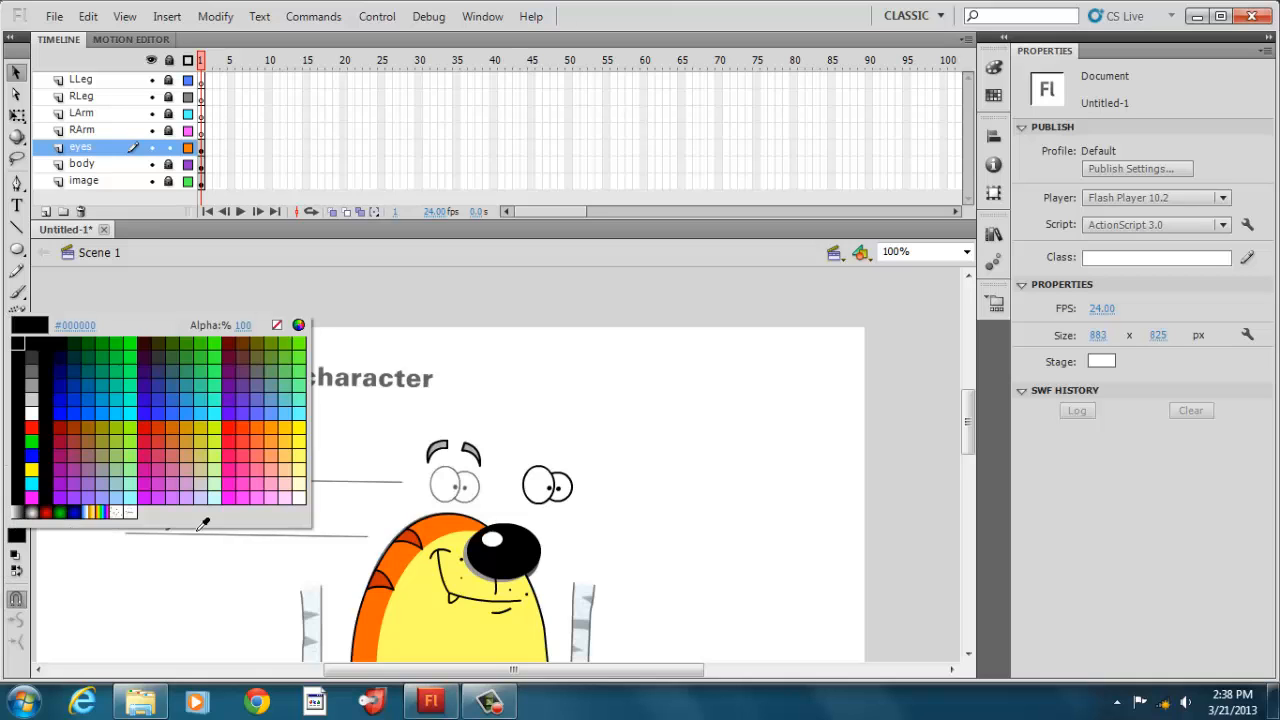
{"action": "left_click", "coordinate": [413, 533]}
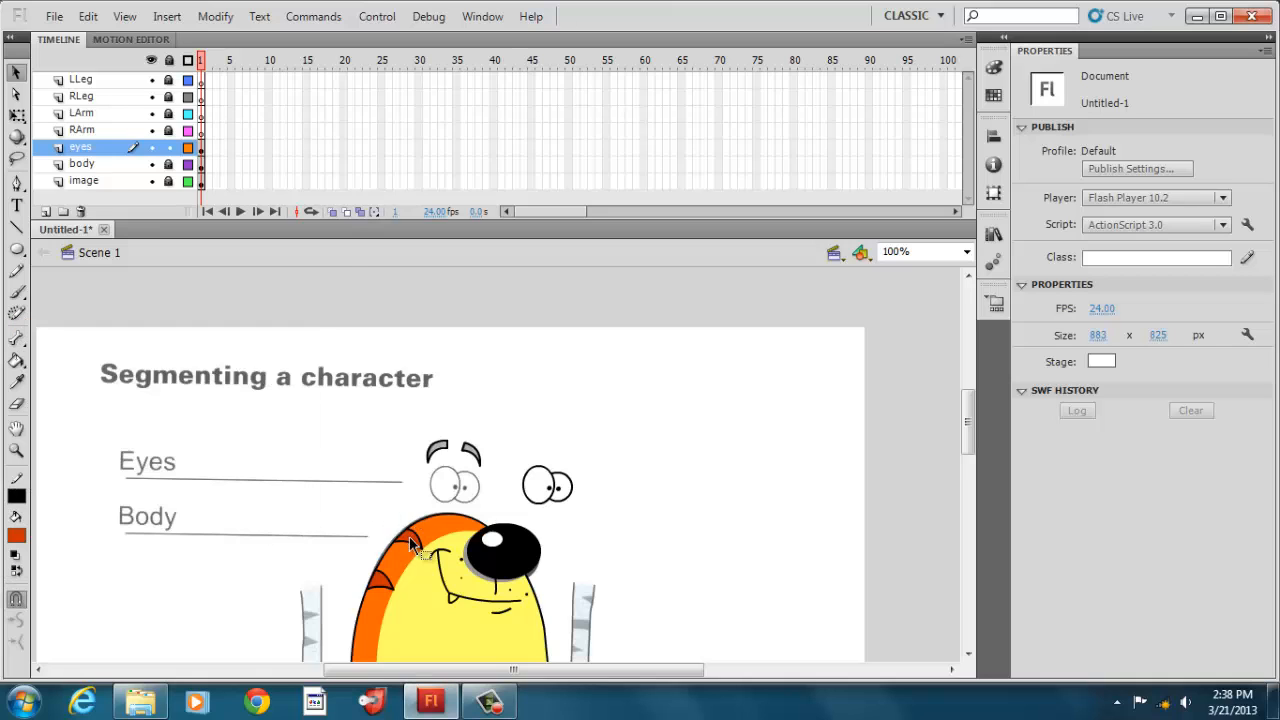
{"action": "left_click", "coordinate": [16, 360]}
{"action": "left_click", "coordinate": [432, 450]}
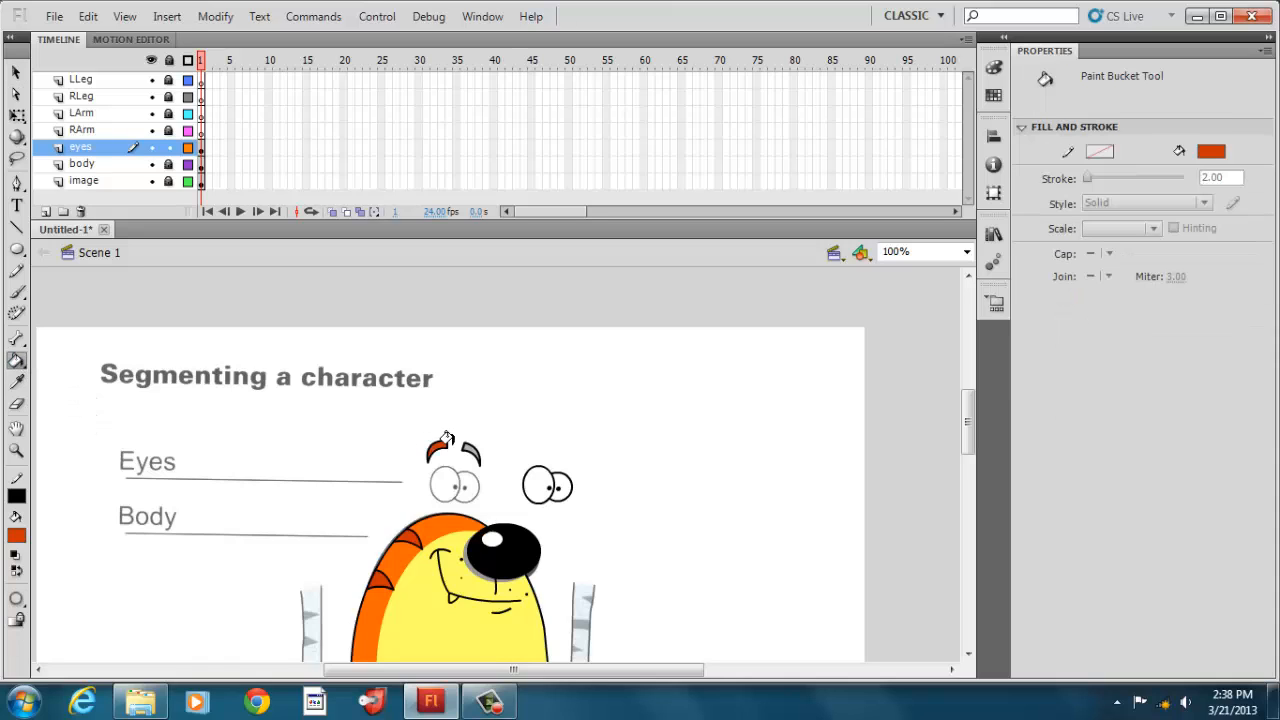
{"action": "left_click", "coordinate": [468, 452]}
Select both drawn eyes with their pupils, move them 98 px left onto the reference eyes, and deselect
{"action": "left_click", "coordinate": [17, 74]}
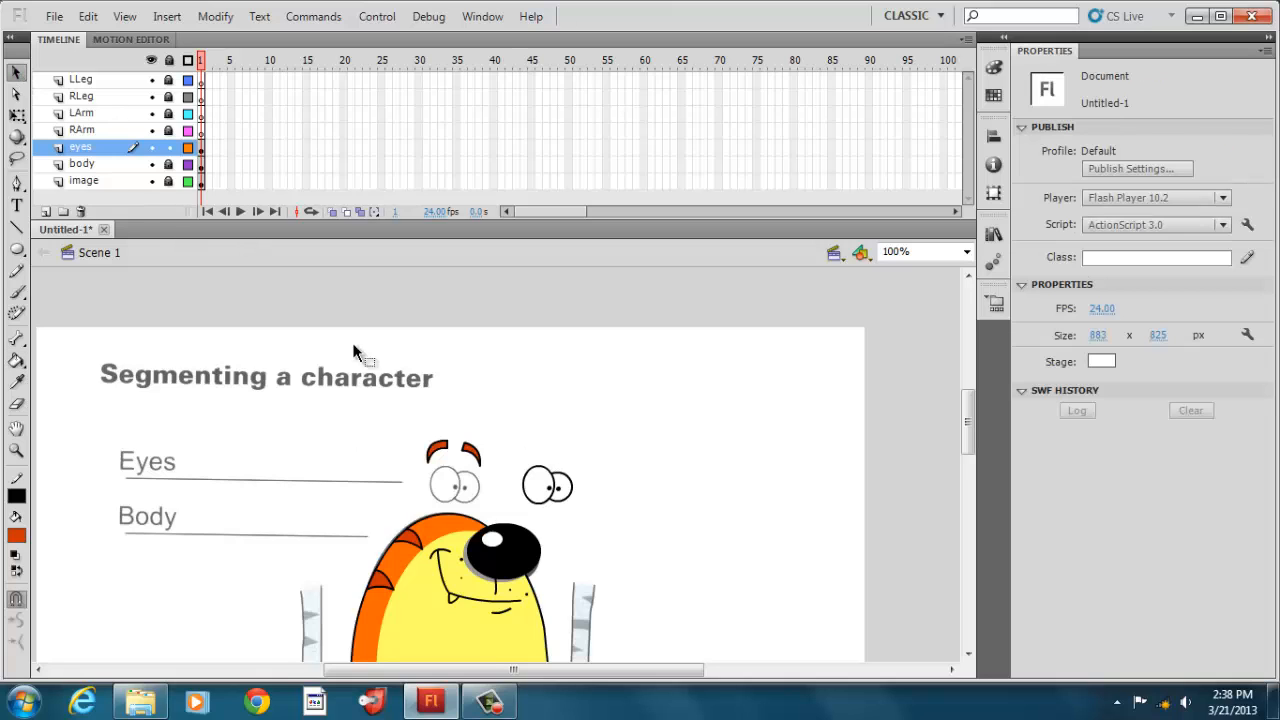
{"action": "left_click_drag", "start_coordinate": [499, 427], "coordinate": [599, 511]}
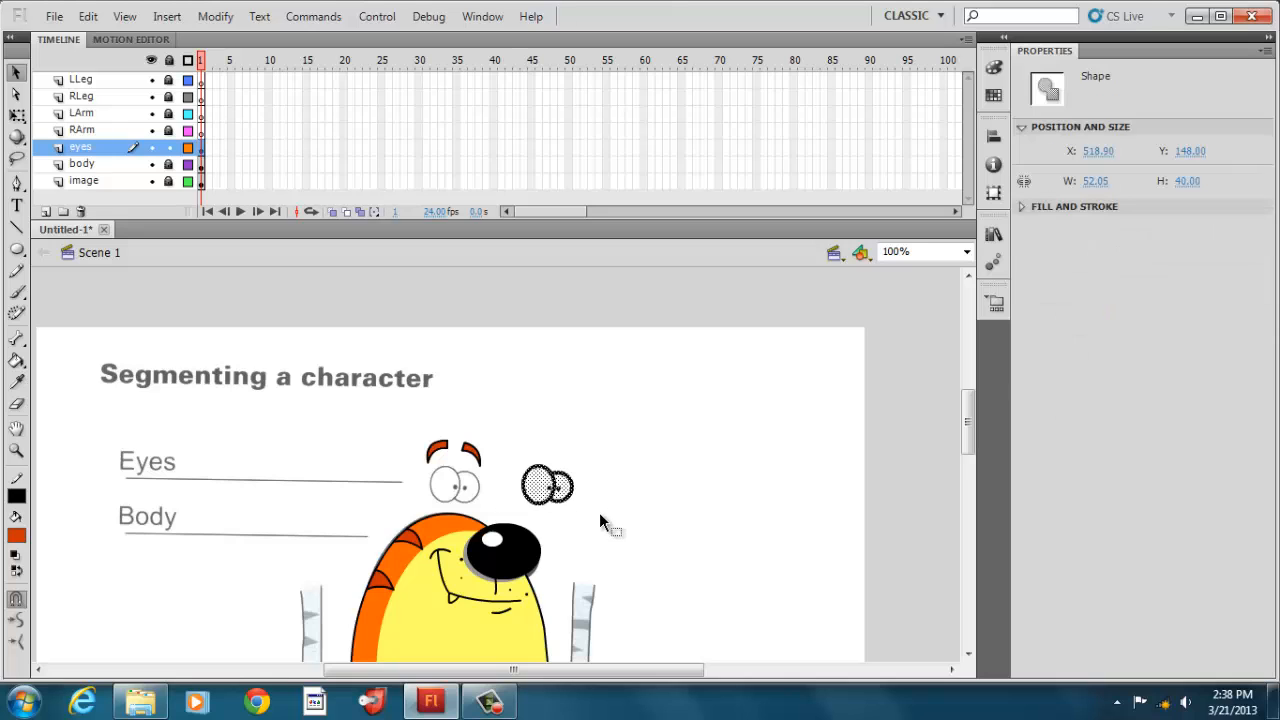
{"action": "key", "text": "Left"}
{"action": "key", "text": "Left"}
{"action": "key", "text": "Left"}
{"action": "key", "text": "Left"}
{"action": "key", "text": "Left"}
{"action": "key", "text": "Left"}
{"action": "key", "text": "Left"}
{"action": "key", "text": "Left"}
{"action": "key", "text": "Left"}
{"action": "key", "text": "Left"}
{"action": "key", "text": "Left"}
{"action": "key", "text": "Left"}
{"action": "key", "text": "Left"}
{"action": "key", "text": "Left"}
{"action": "key", "text": "Left"}
{"action": "key", "text": "Left"}
{"action": "key", "text": "Left"}
{"action": "key", "text": "Left"}
{"action": "key", "text": "Left"}
{"action": "key", "text": "Left"}
{"action": "key", "text": "Left"}
{"action": "key", "text": "Left"}
{"action": "key", "text": "Left"}
{"action": "key", "text": "Left"}
{"action": "key", "text": "Left"}
{"action": "key", "text": "Left"}
{"action": "key", "text": "Left"}
{"action": "key", "text": "Left"}
{"action": "key", "text": "Left"}
{"action": "key", "text": "Left"}
{"action": "key", "text": "Left"}
{"action": "key", "text": "Left"}
{"action": "key", "text": "Left"}
{"action": "key", "text": "Left"}
{"action": "key", "text": "Left"}
{"action": "key", "text": "Left"}
{"action": "key", "text": "Left"}
{"action": "key", "text": "Left"}
{"action": "key", "text": "Left"}
{"action": "key", "text": "Left"}
{"action": "key", "text": "Left"}
{"action": "key", "text": "Left"}
{"action": "key", "text": "Left"}
{"action": "key", "text": "Left"}
{"action": "key", "text": "Left"}
{"action": "key", "text": "Left"}
{"action": "key", "text": "Left"}
{"action": "key", "text": "Left"}
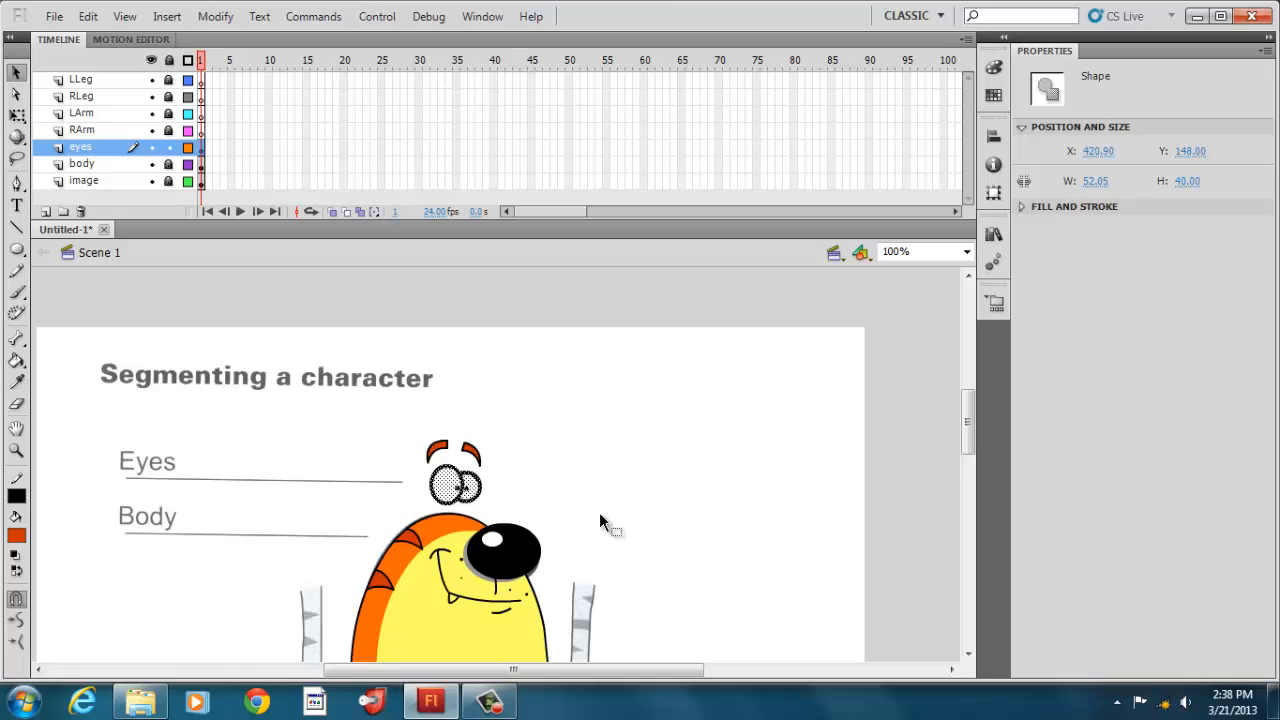
{"action": "left_click", "coordinate": [597, 493]}
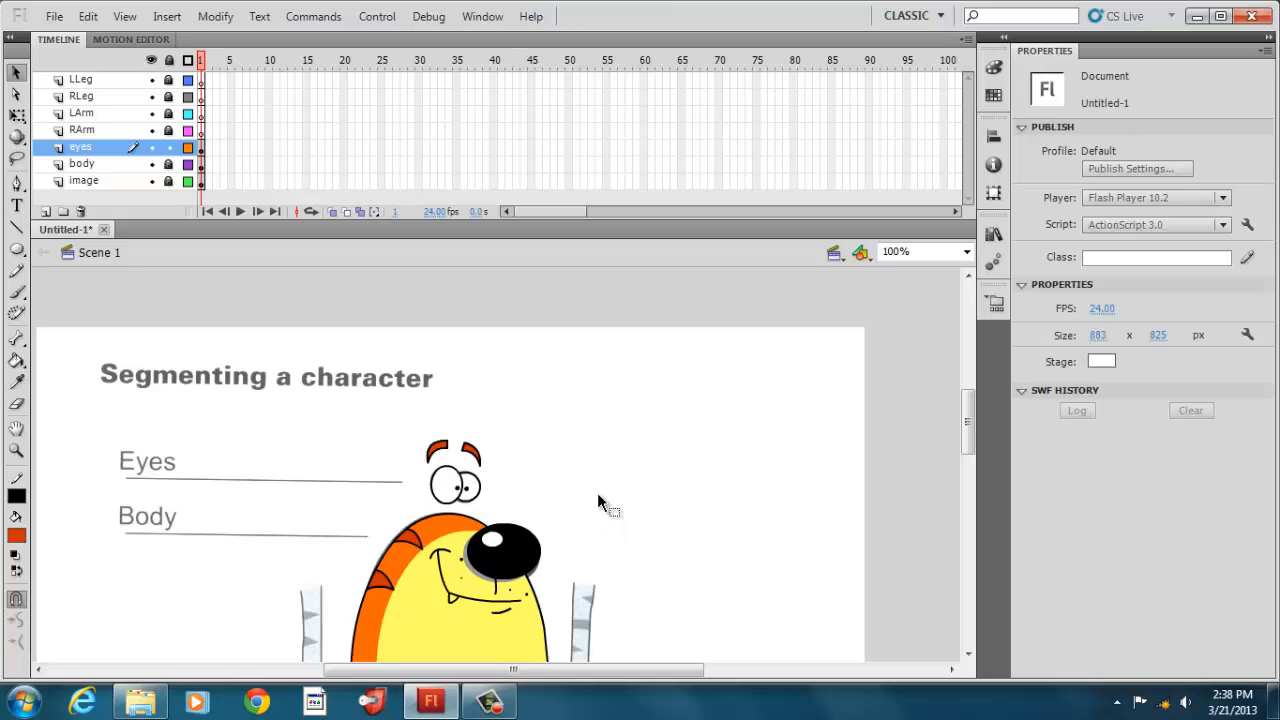
Move the eyes and eyebrows together 28 px down and 2 px left onto the tiger's head, and deselect
{"action": "mouse_move", "coordinate": [383, 423]}
{"action": "left_mouse_down"}
{"action": "mouse_move", "coordinate": [534, 491]}
{"action": "mouse_move", "coordinate": [537, 515]}
{"action": "left_mouse_up"}
{"action": "key", "text": "Down"}
{"action": "key", "text": "Down"}
{"action": "key", "text": "Down"}
{"action": "key", "text": "Down"}
{"action": "key", "text": "Down"}
{"action": "key", "text": "Down"}
{"action": "key", "text": "Down"}
{"action": "key", "text": "Down"}
{"action": "key", "text": "Down"}
{"action": "key", "text": "Down"}
{"action": "key", "text": "Down"}
{"action": "key", "text": "Down"}
{"action": "key", "text": "Down"}
{"action": "key", "text": "Down"}
{"action": "key", "text": "Down"}
{"action": "key", "text": "Down"}
{"action": "key", "text": "Down"}
{"action": "key", "text": "Down"}
{"action": "key", "text": "Down"}
{"action": "key", "text": "Down"}
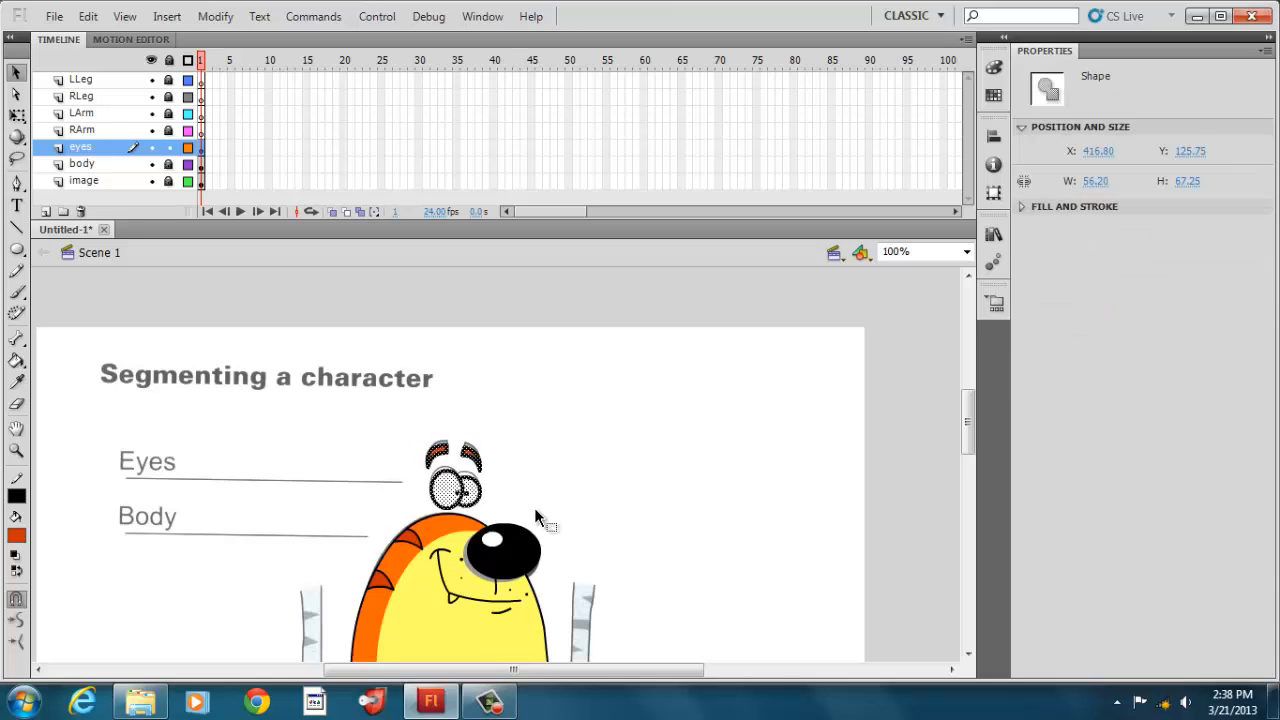
{"action": "key", "text": "Left"}
{"action": "key", "text": "Left"}
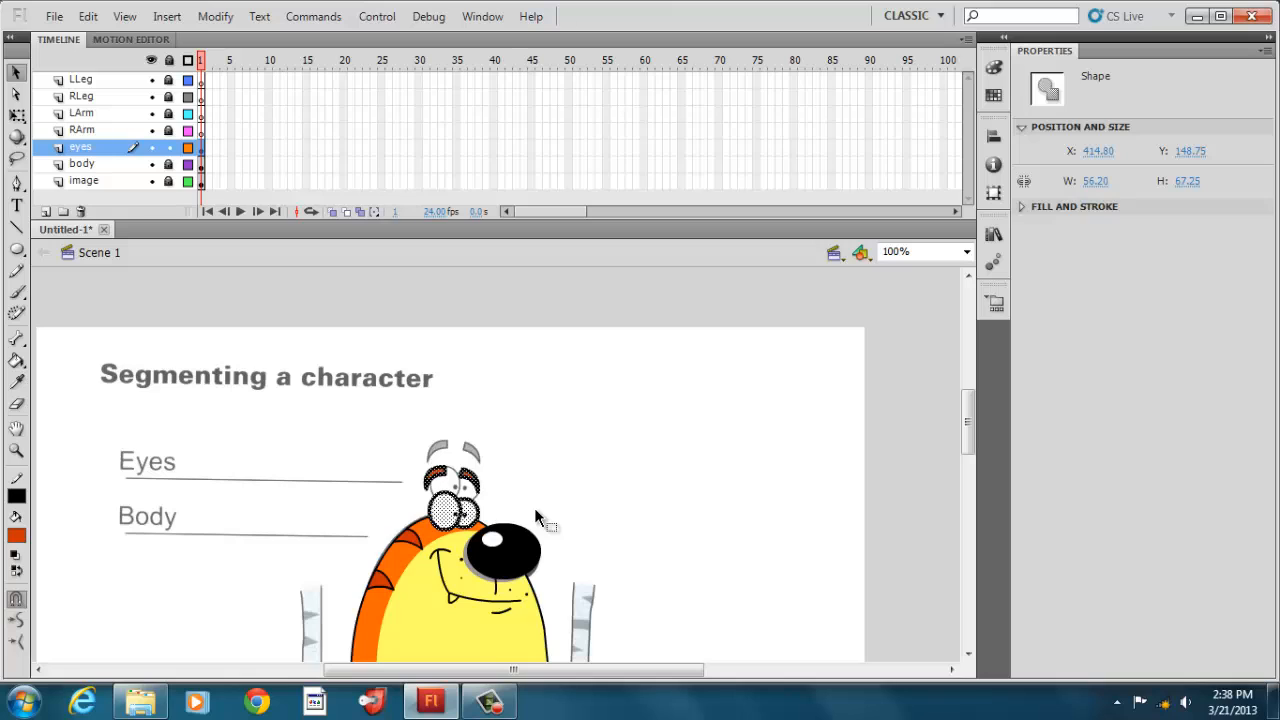
{"action": "left_click", "coordinate": [606, 492]}
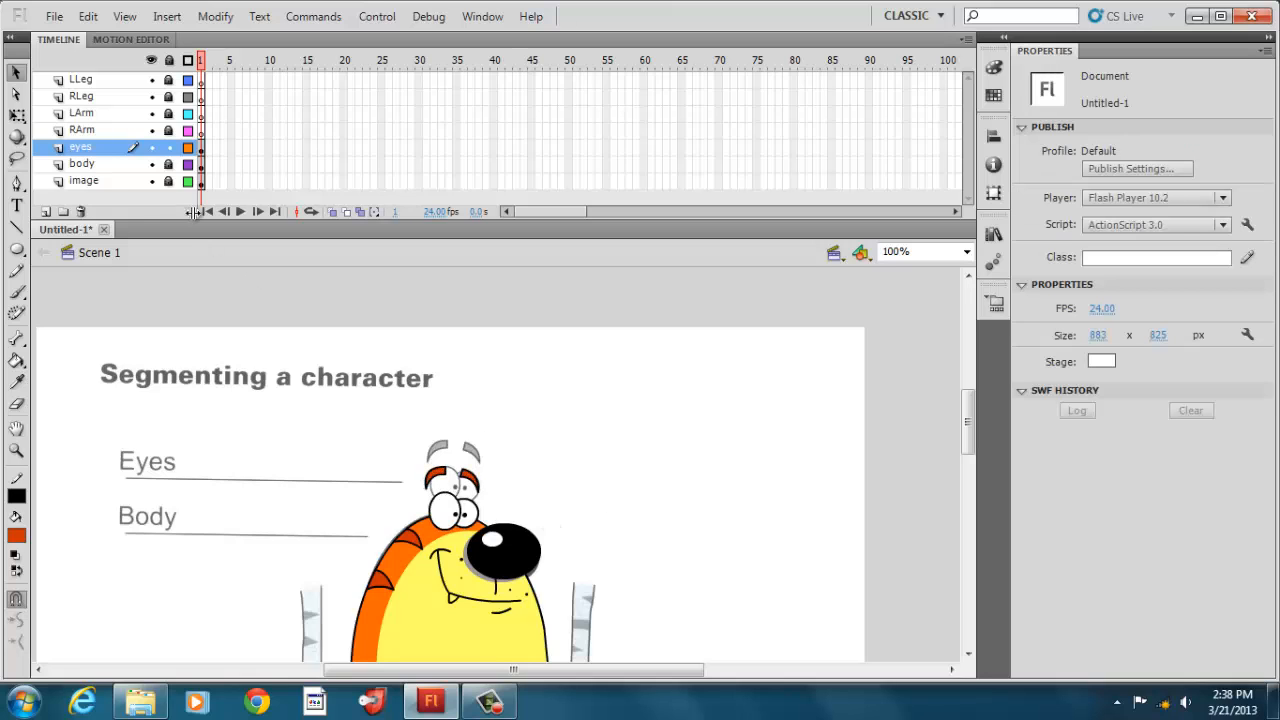
Hide the image layer to inspect the drawn character on its own, and show the layer again
{"action": "left_click", "coordinate": [152, 181]}
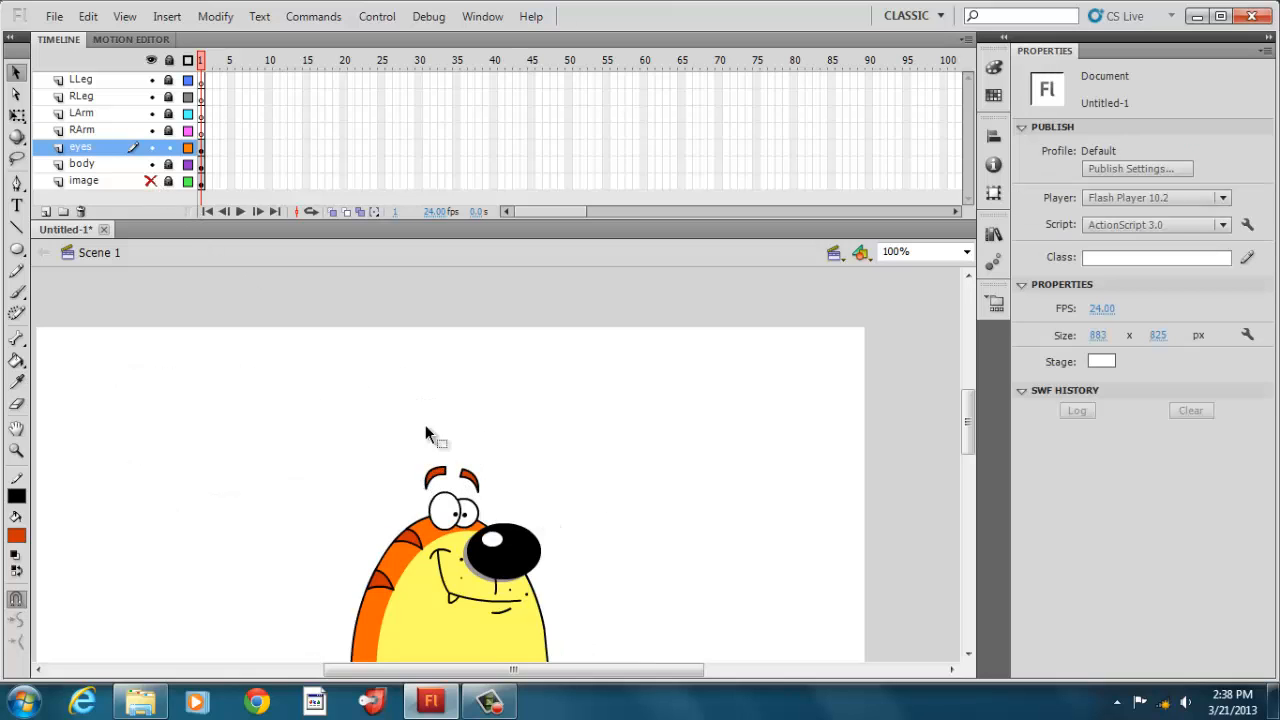
{"action": "mouse_move", "coordinate": [969, 424]}
{"action": "left_mouse_down"}
{"action": "mouse_move", "coordinate": [974, 452]}
{"action": "mouse_move", "coordinate": [971, 431]}
{"action": "left_mouse_up"}
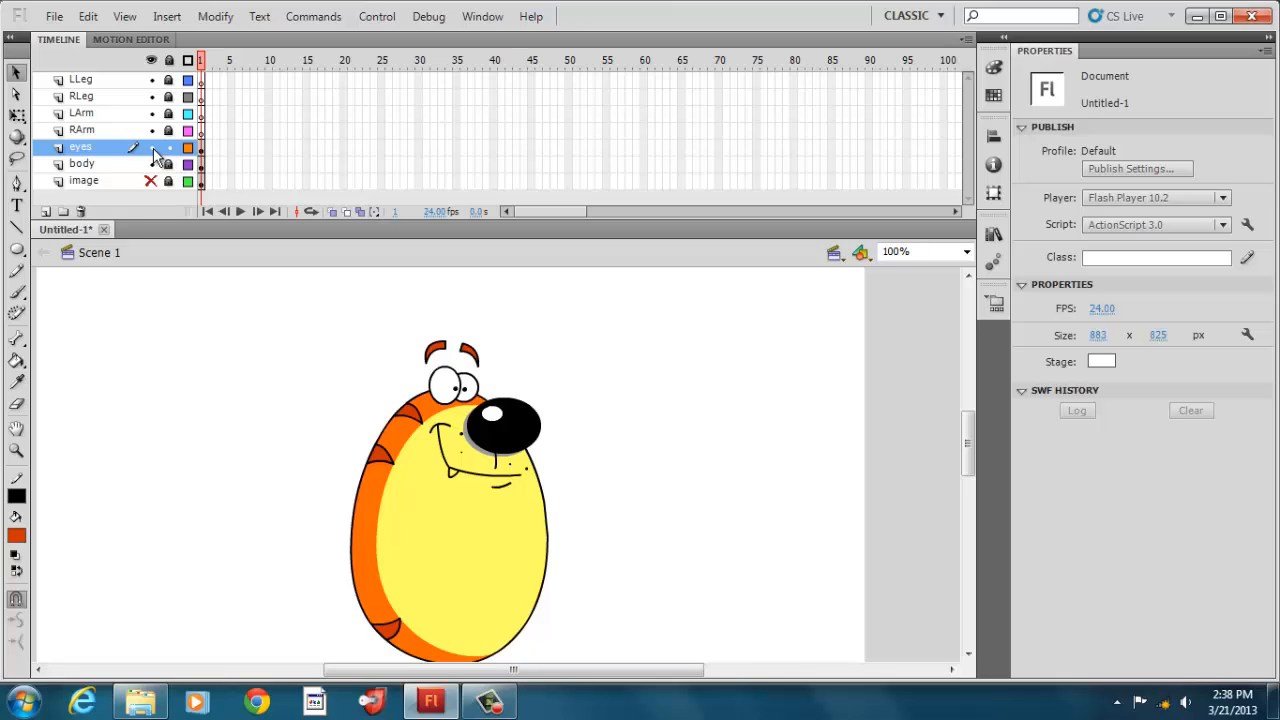
{"action": "left_click", "coordinate": [151, 181]}
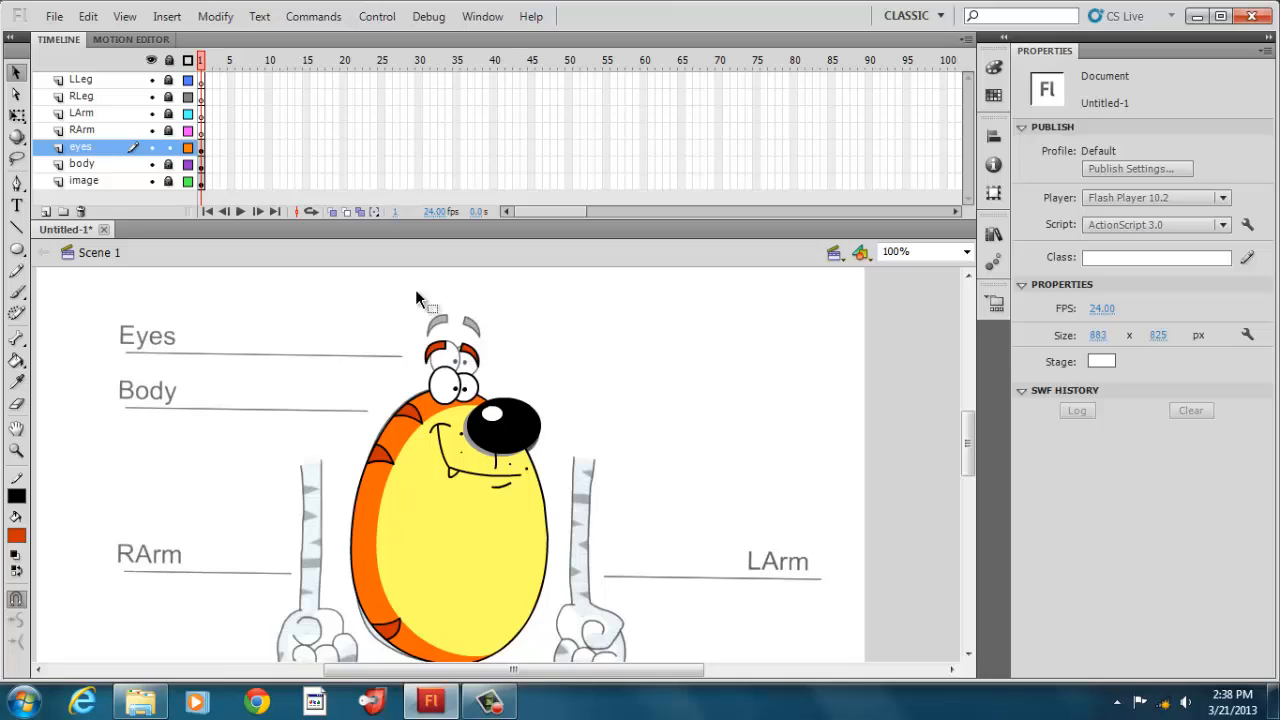
Move the eyes and eyebrows together 29 px up, back over the reference's eyes, and deselect them
{"action": "left_click_drag", "start_coordinate": [410, 288], "coordinate": [497, 420]}
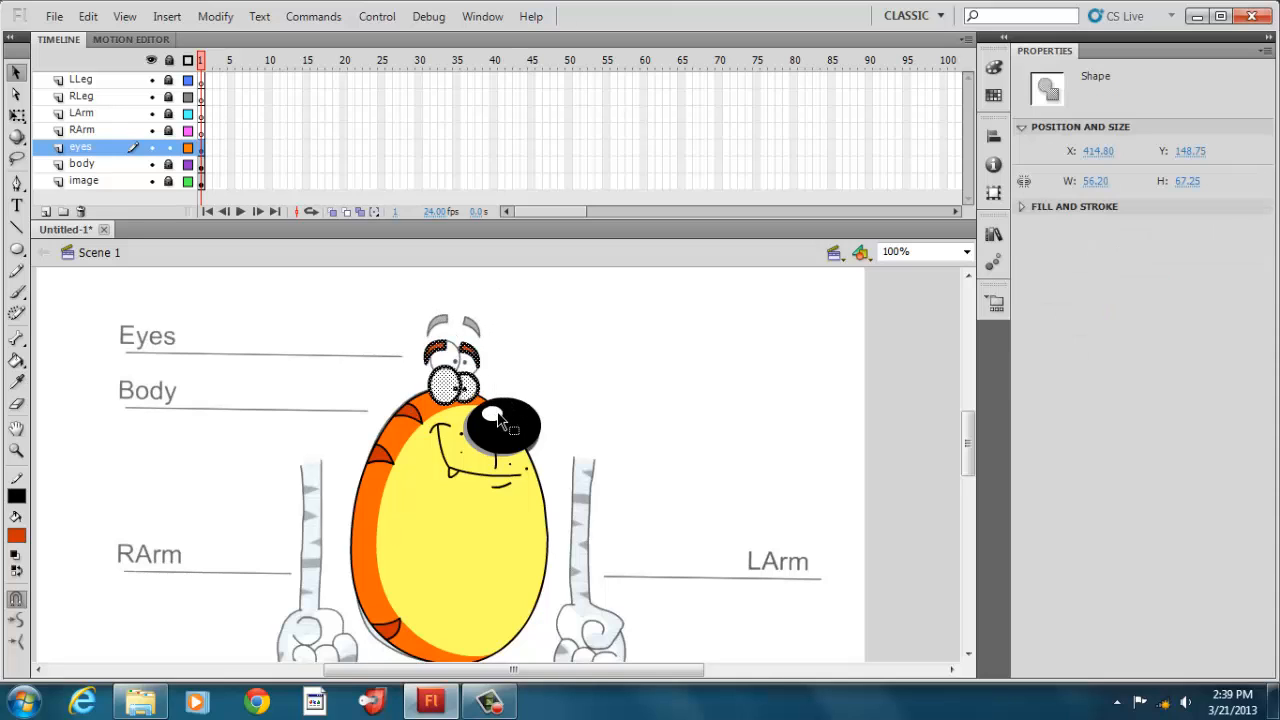
{"action": "key", "text": "Up"}
{"action": "key", "text": "Up"}
{"action": "key", "text": "Up"}
{"action": "key", "text": "Up"}
{"action": "key", "text": "Up"}
{"action": "key", "text": "Up"}
{"action": "key", "text": "Up"}
{"action": "key", "text": "Up"}
{"action": "key", "text": "Up"}
{"action": "key", "text": "Up"}
{"action": "key", "text": "Up"}
{"action": "key", "text": "Up"}
{"action": "key", "text": "Up"}
{"action": "key", "text": "Up"}
{"action": "key", "text": "Up"}
{"action": "key", "text": "Up"}
{"action": "key", "text": "Up"}
{"action": "key", "text": "Up"}
{"action": "key", "text": "Up"}
{"action": "key", "text": "Up"}
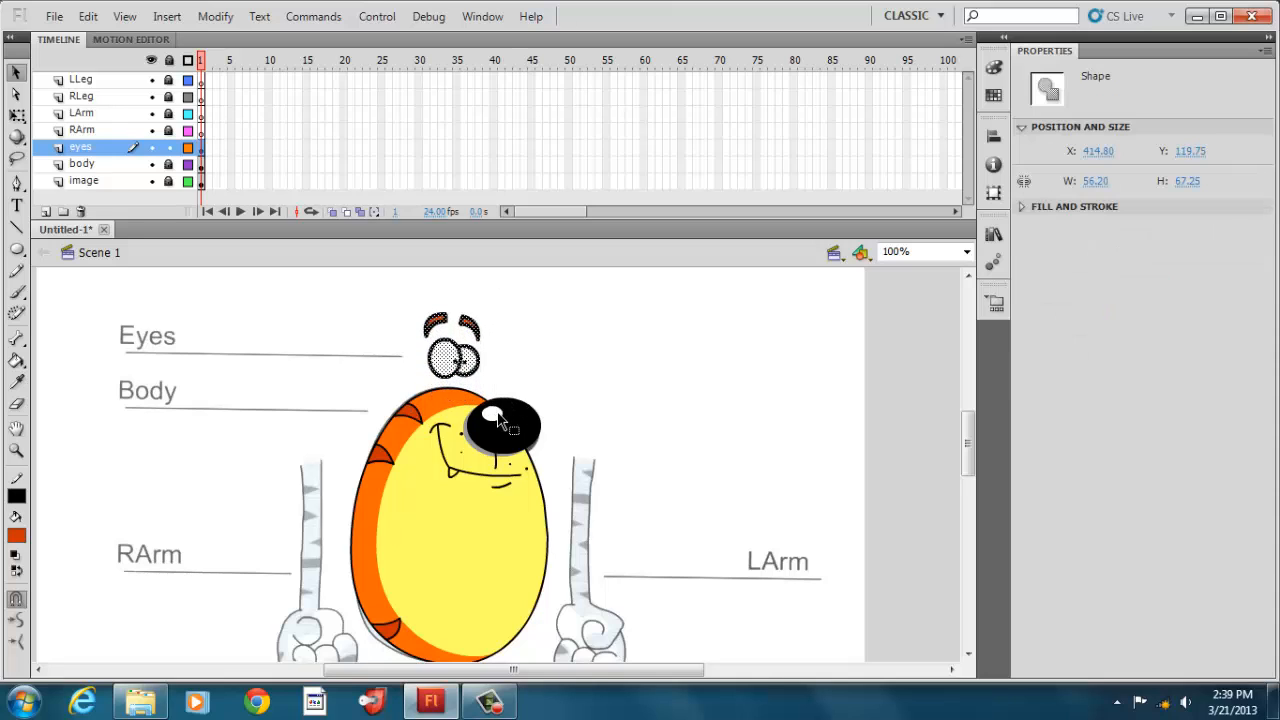
{"action": "left_click", "coordinate": [651, 352]}
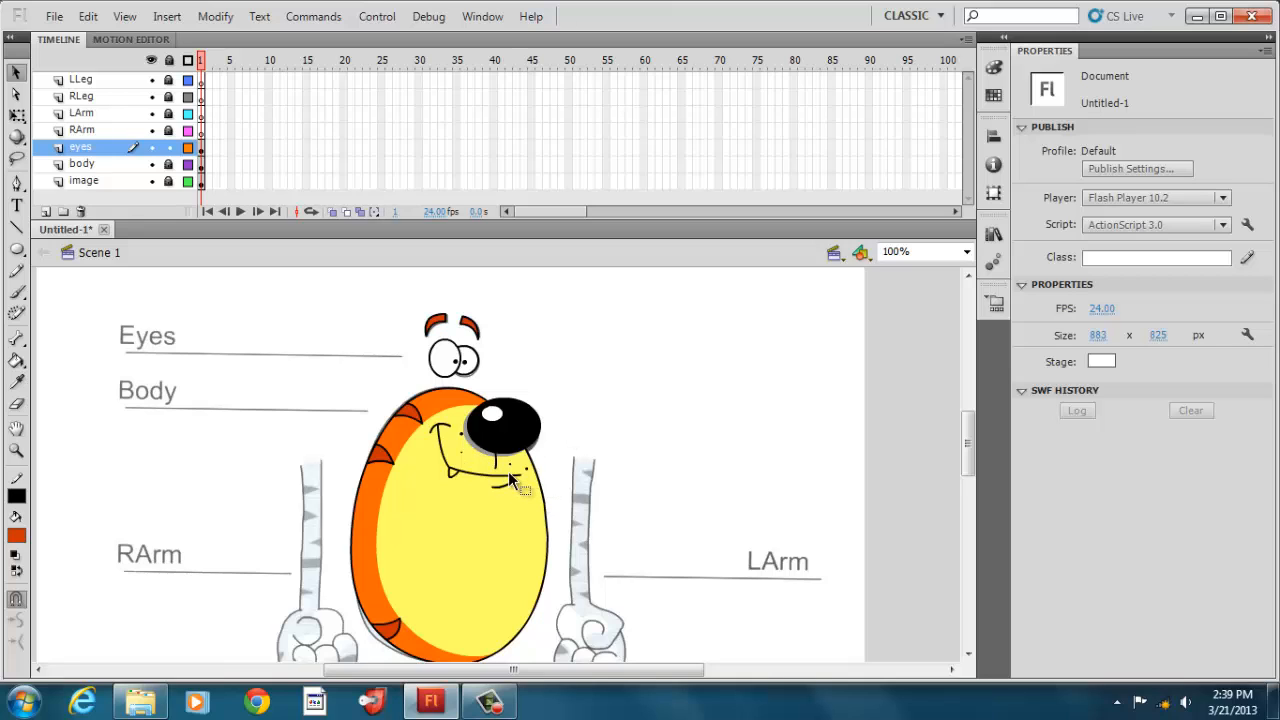
Lock the eyes layer, unlock the RArm layer and select its first frame for drawing
{"action": "left_click_drag", "start_coordinate": [970, 446], "coordinate": [971, 459]}
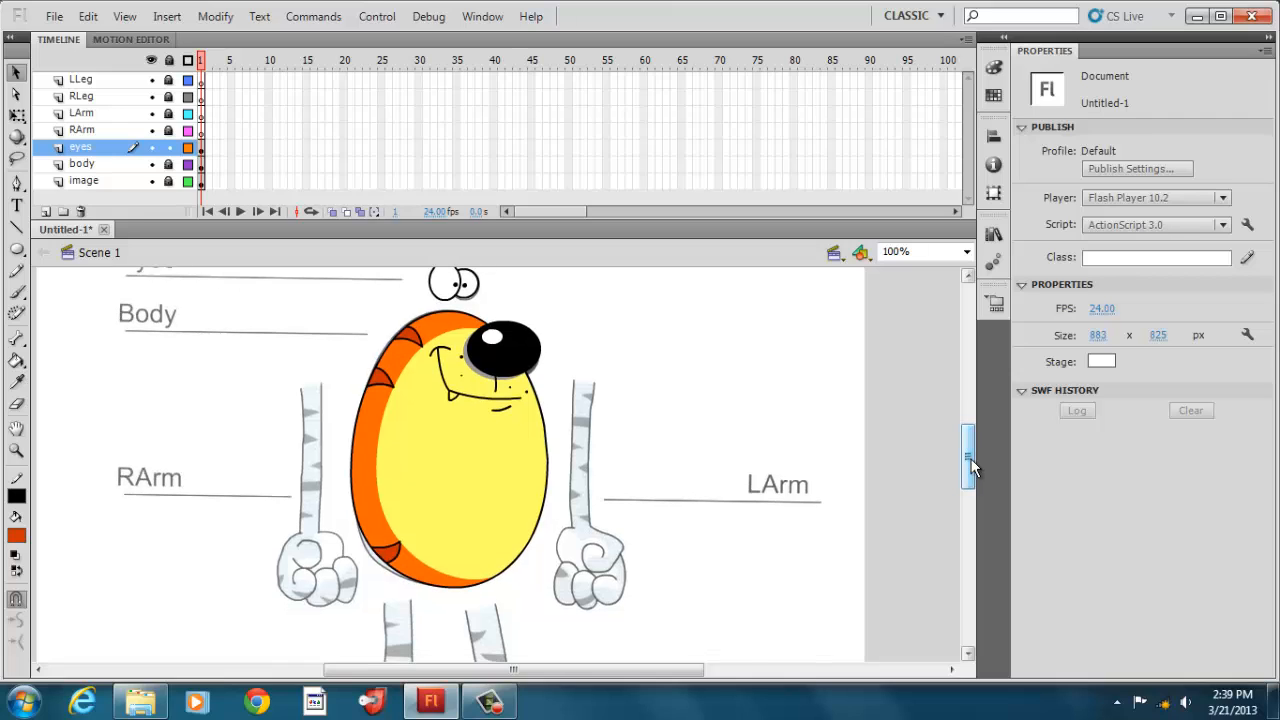
{"action": "left_click", "coordinate": [169, 148]}
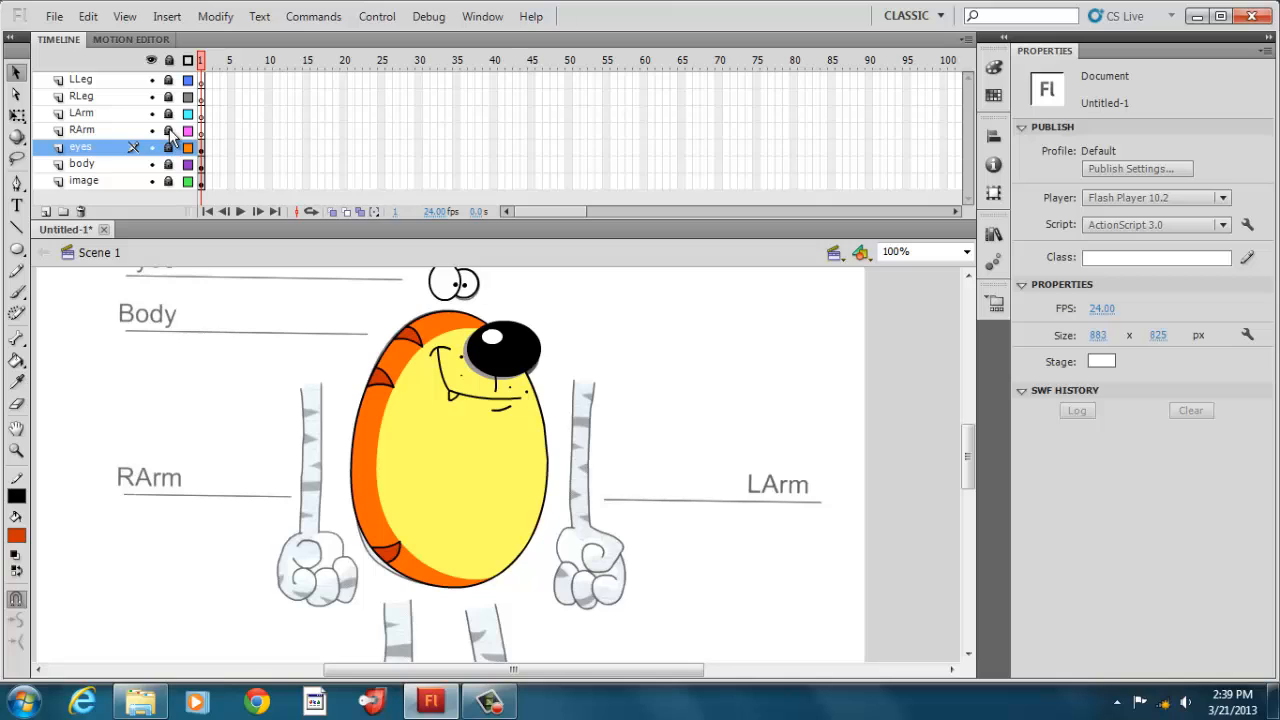
{"action": "left_click", "coordinate": [169, 131]}
{"action": "left_click", "coordinate": [203, 132]}
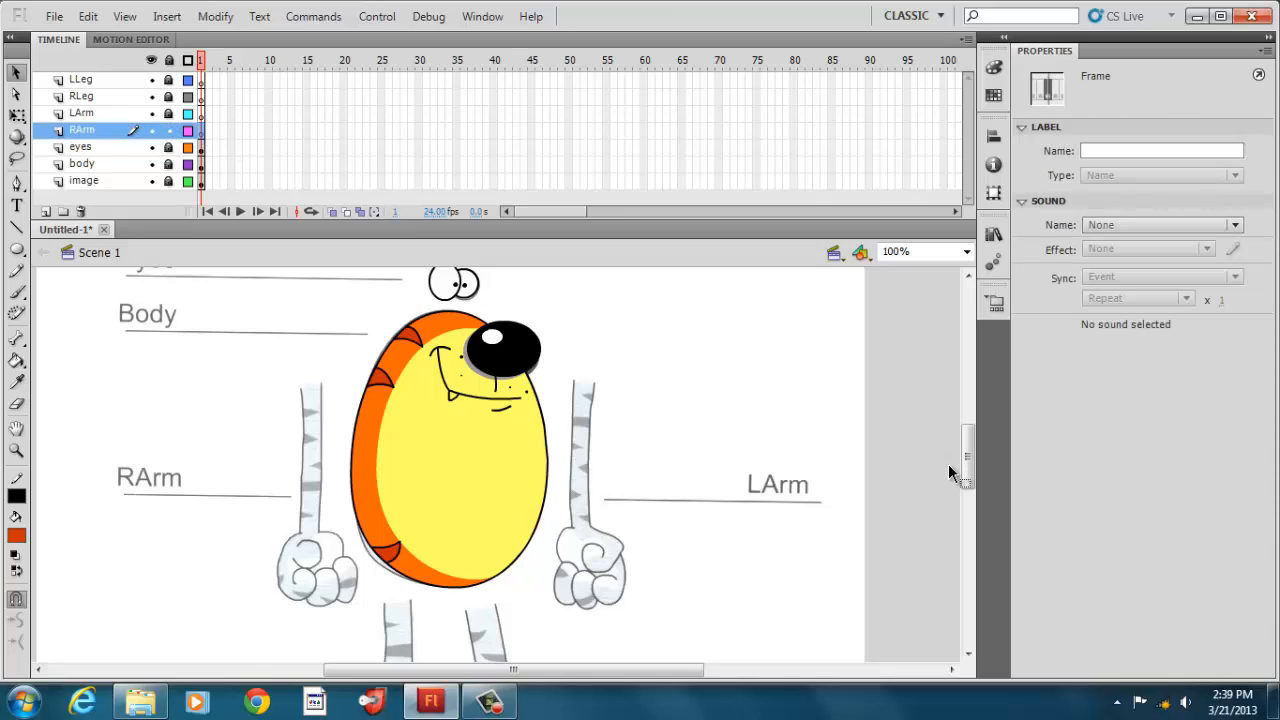
Draw a straight black line along the body-side edge of the reference's right arm, from the shoulder end down to the wrist
{"action": "left_click_drag", "start_coordinate": [969, 456], "coordinate": [969, 472]}
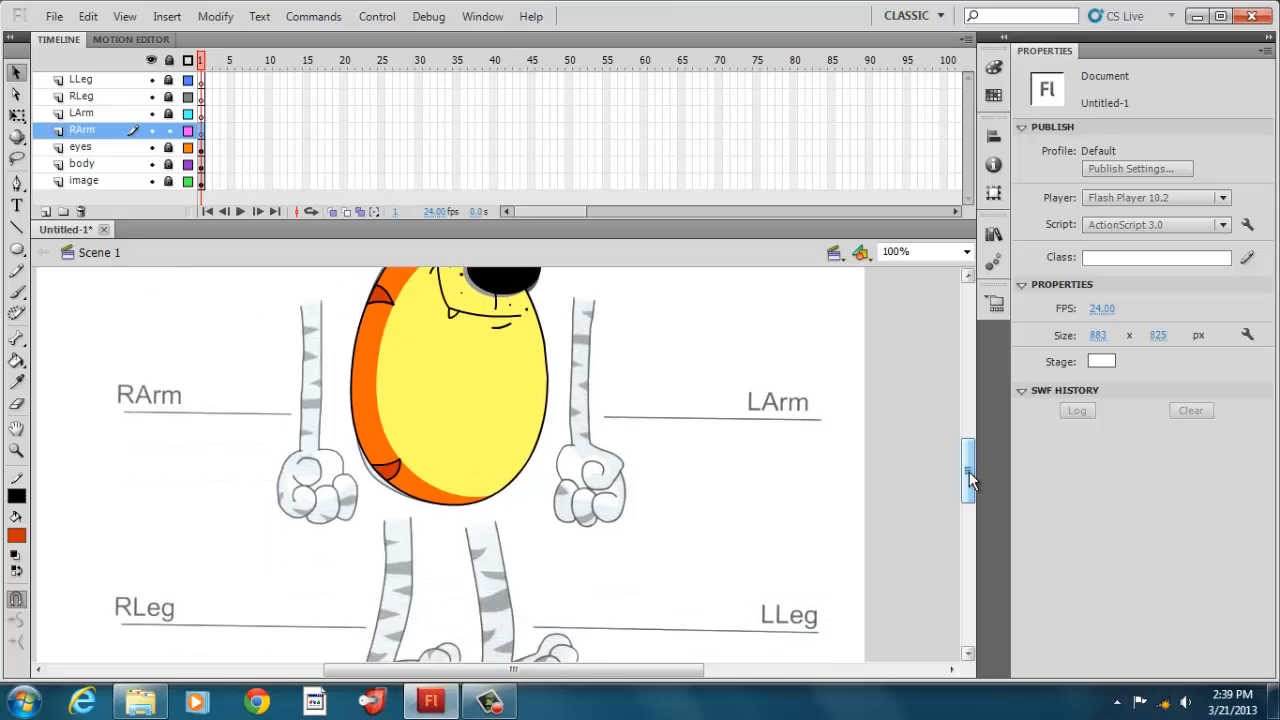
{"action": "left_click", "coordinate": [966, 252]}
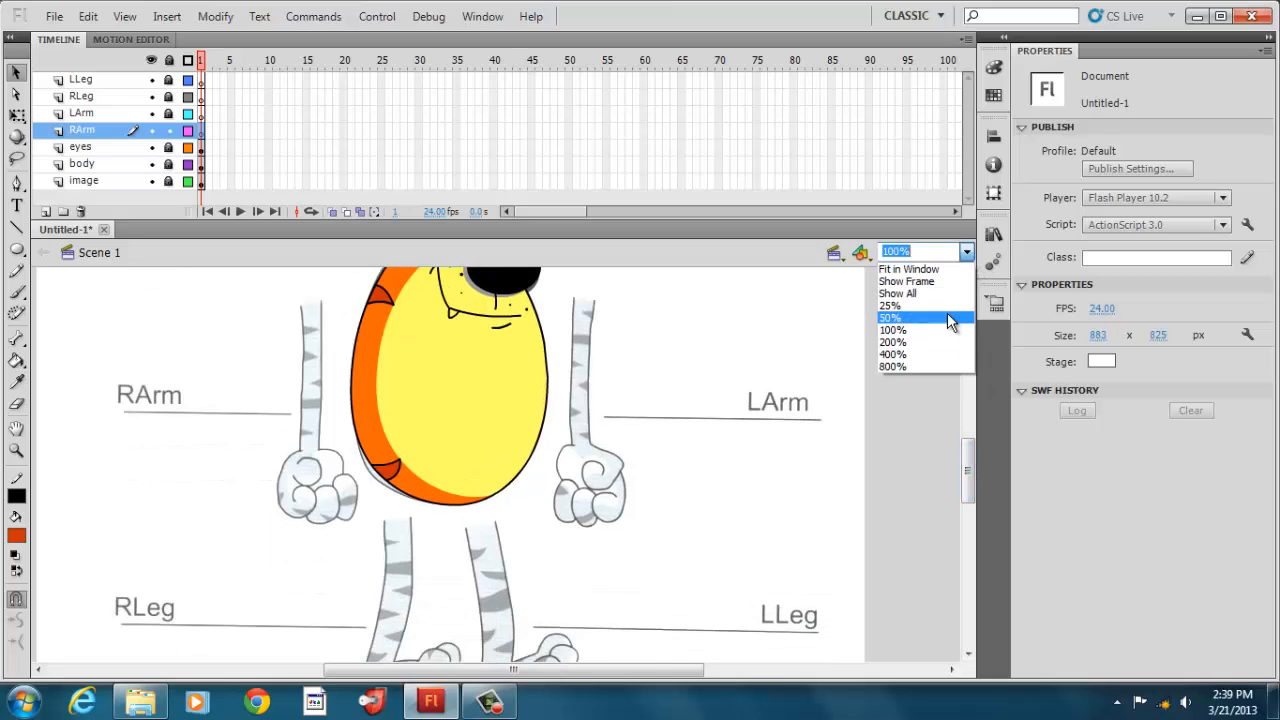
{"action": "left_click", "coordinate": [948, 341]}
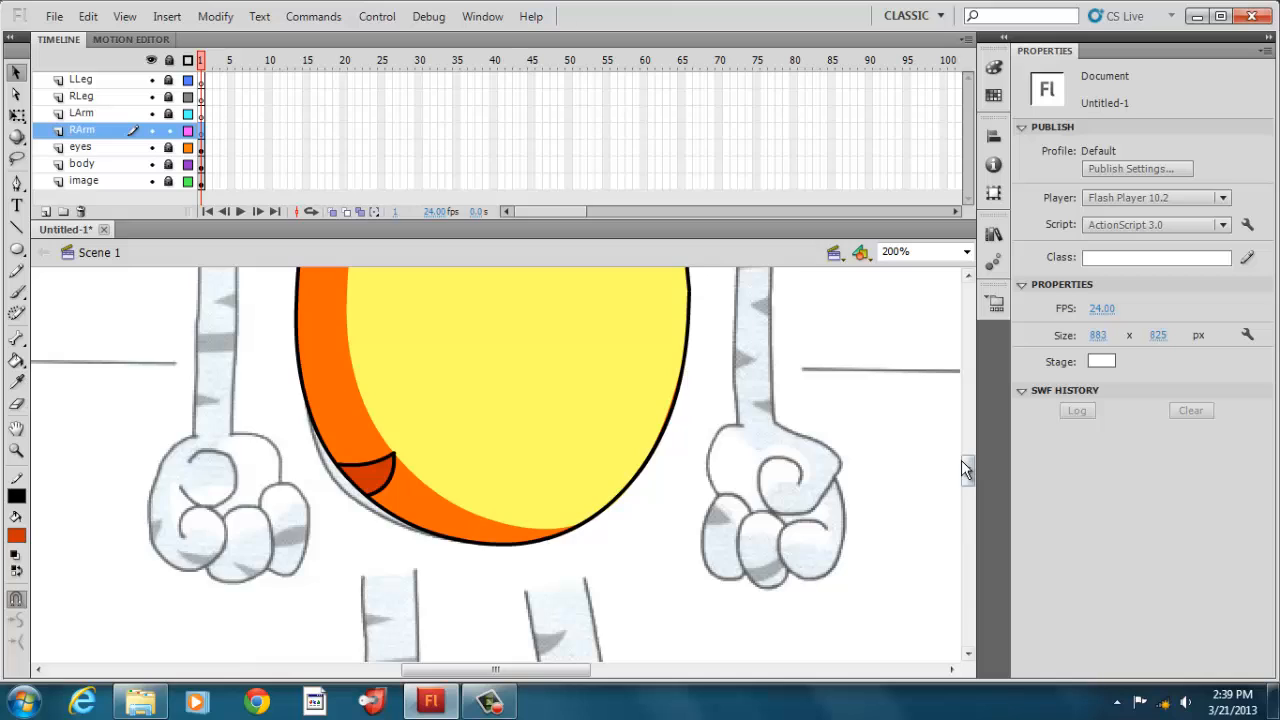
{"action": "left_click_drag", "start_coordinate": [966, 470], "coordinate": [968, 458]}
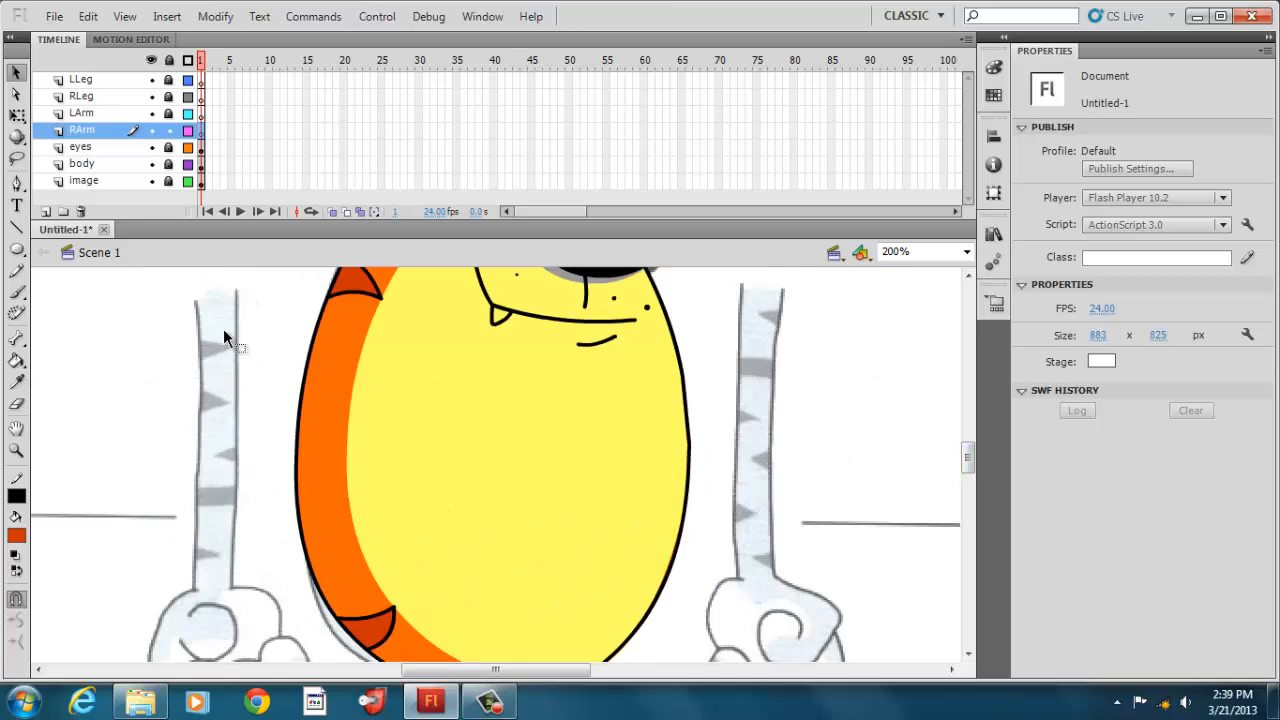
{"action": "left_click", "coordinate": [16, 227]}
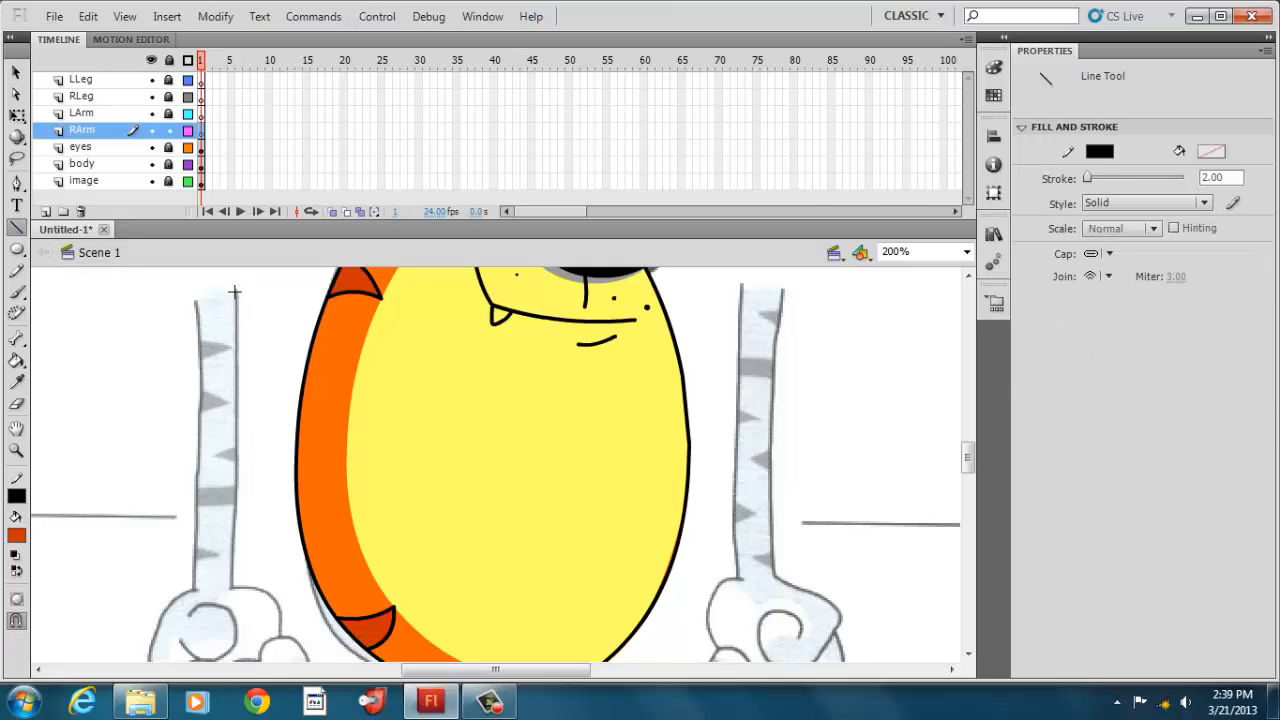
{"action": "left_click_drag", "start_coordinate": [235, 291], "coordinate": [235, 587]}
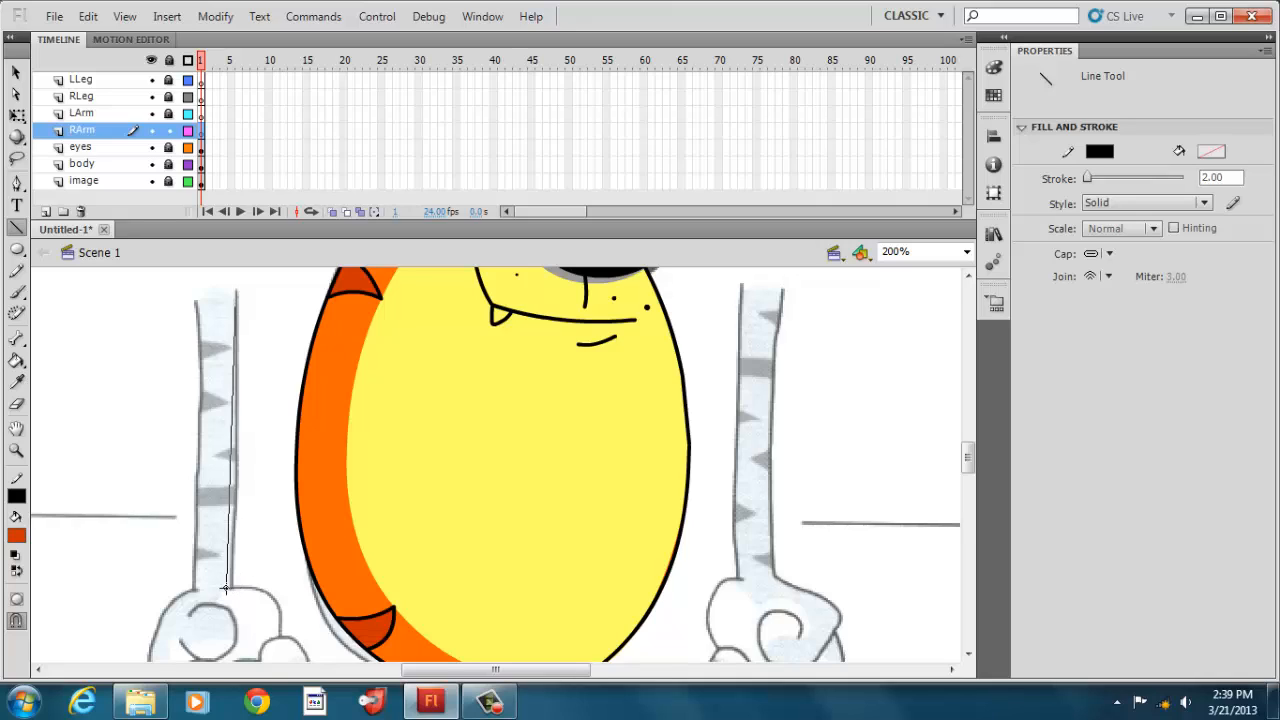
{"action": "left_click_drag", "start_coordinate": [233, 587], "coordinate": [234, 587]}
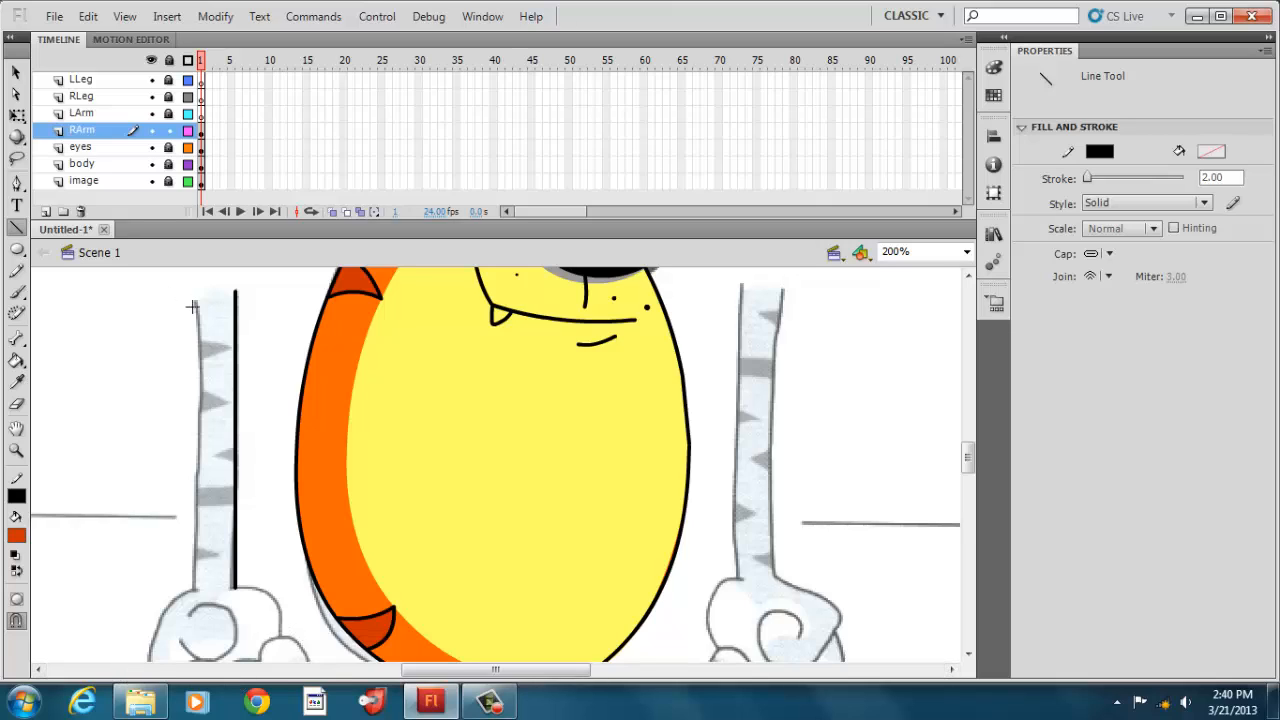
Trace the right arm's outer edge with two line segments down to the wrist, bending the upper segment slightly to match the reference
{"action": "left_click_drag", "start_coordinate": [195, 302], "coordinate": [195, 475]}
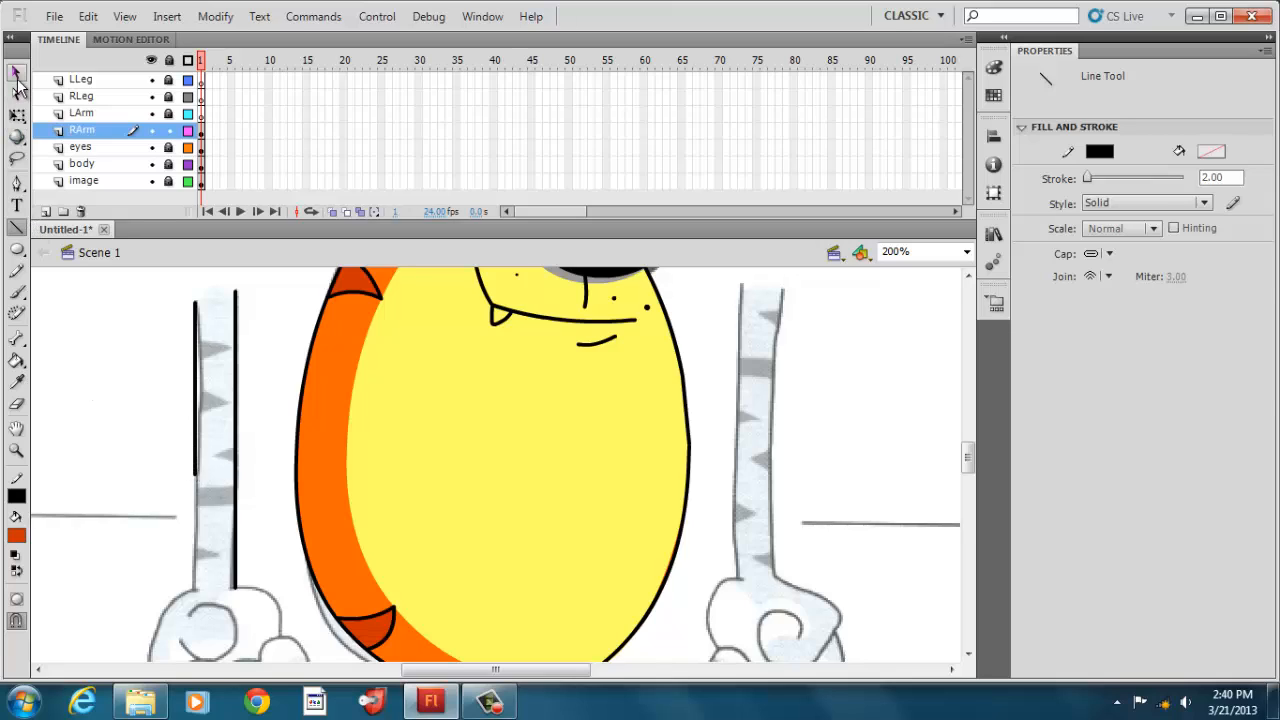
{"action": "left_click", "coordinate": [16, 73]}
{"action": "left_click_drag", "start_coordinate": [197, 381], "coordinate": [207, 390]}
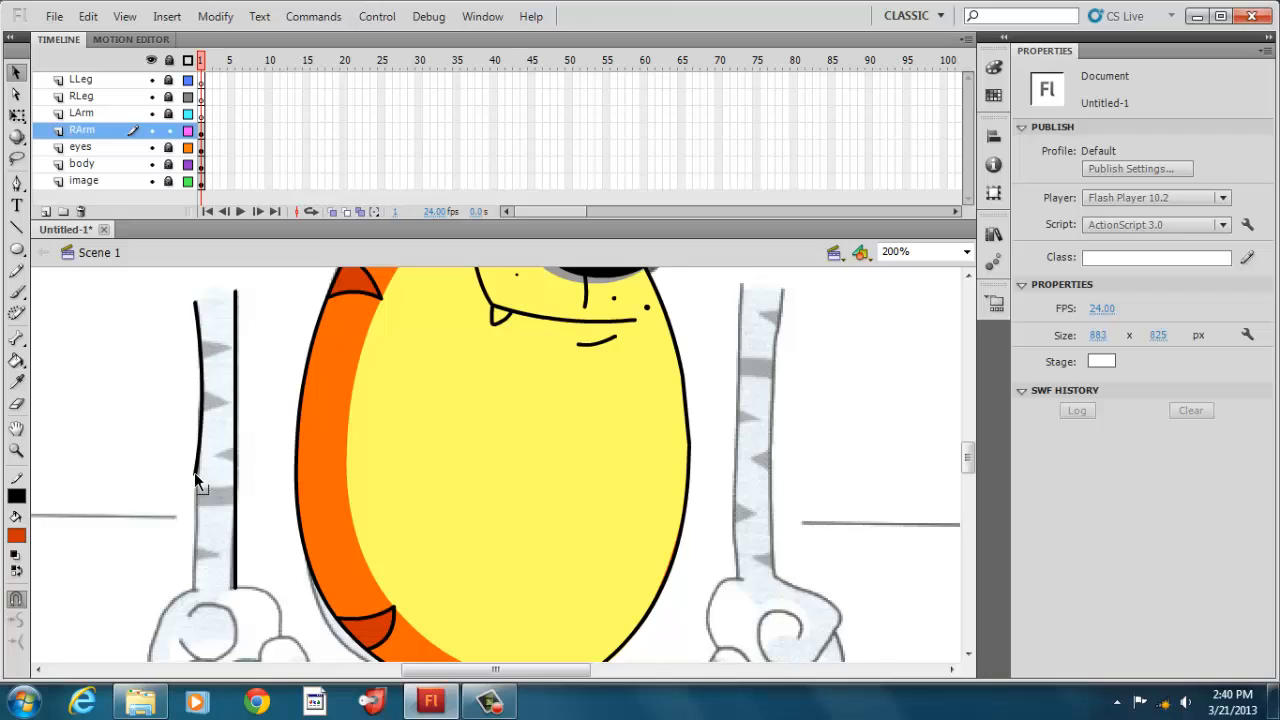
{"action": "left_click_drag", "start_coordinate": [194, 473], "coordinate": [196, 476]}
{"action": "left_click_drag", "start_coordinate": [198, 432], "coordinate": [196, 423]}
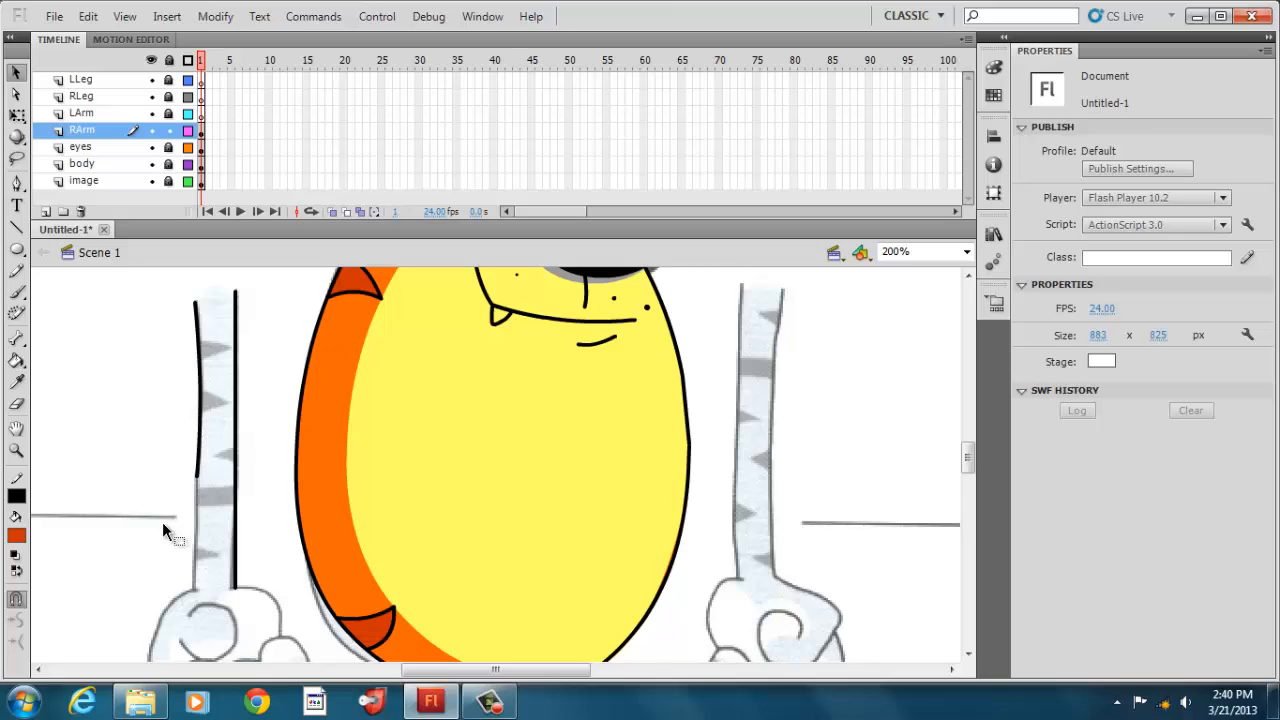
{"action": "left_click", "coordinate": [17, 228]}
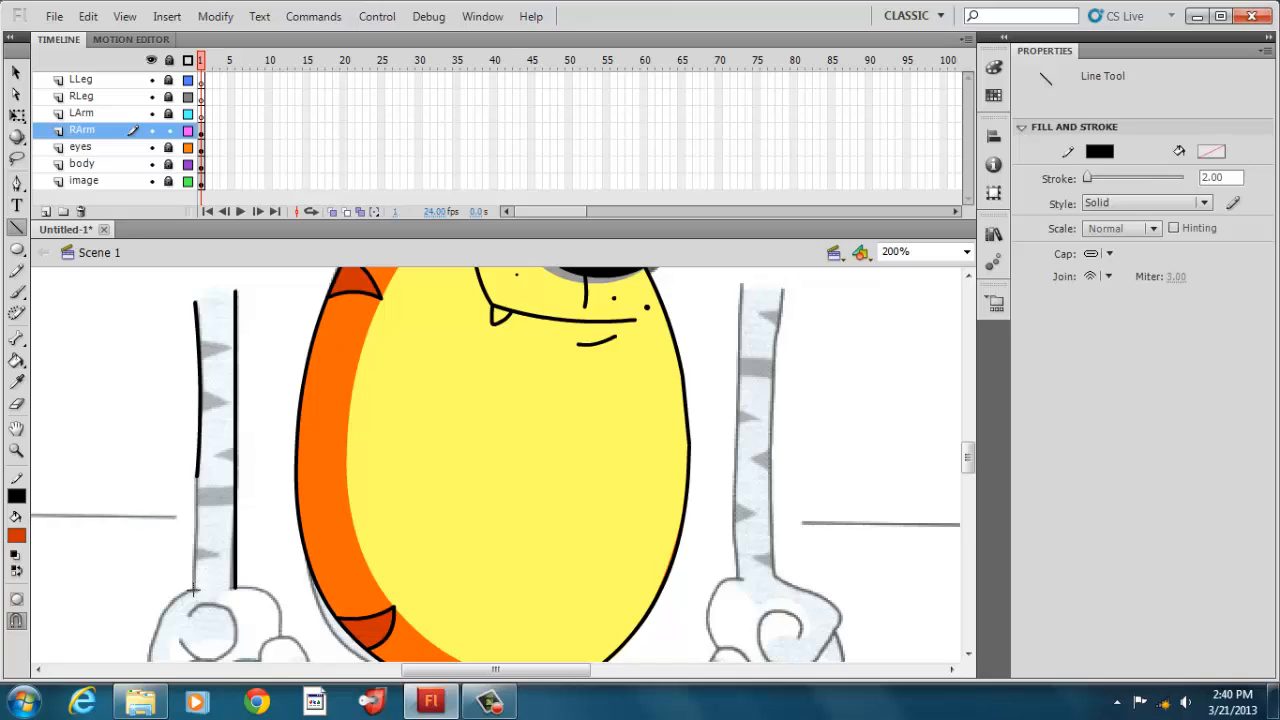
{"action": "left_click_drag", "start_coordinate": [197, 476], "coordinate": [193, 588]}
Erase the lower part of the right arm's body-side line and redraw it slanting inward to the reference's wrist
{"action": "left_click", "coordinate": [16, 403]}
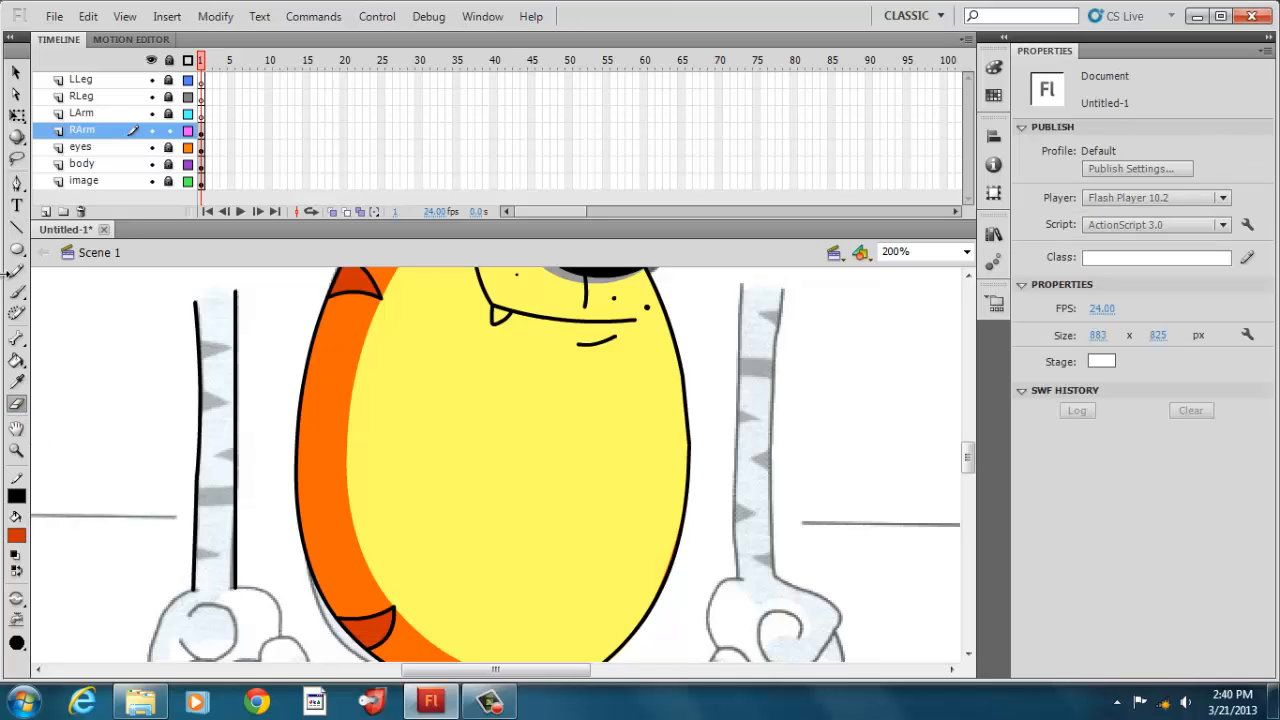
{"action": "left_click", "coordinate": [16, 72]}
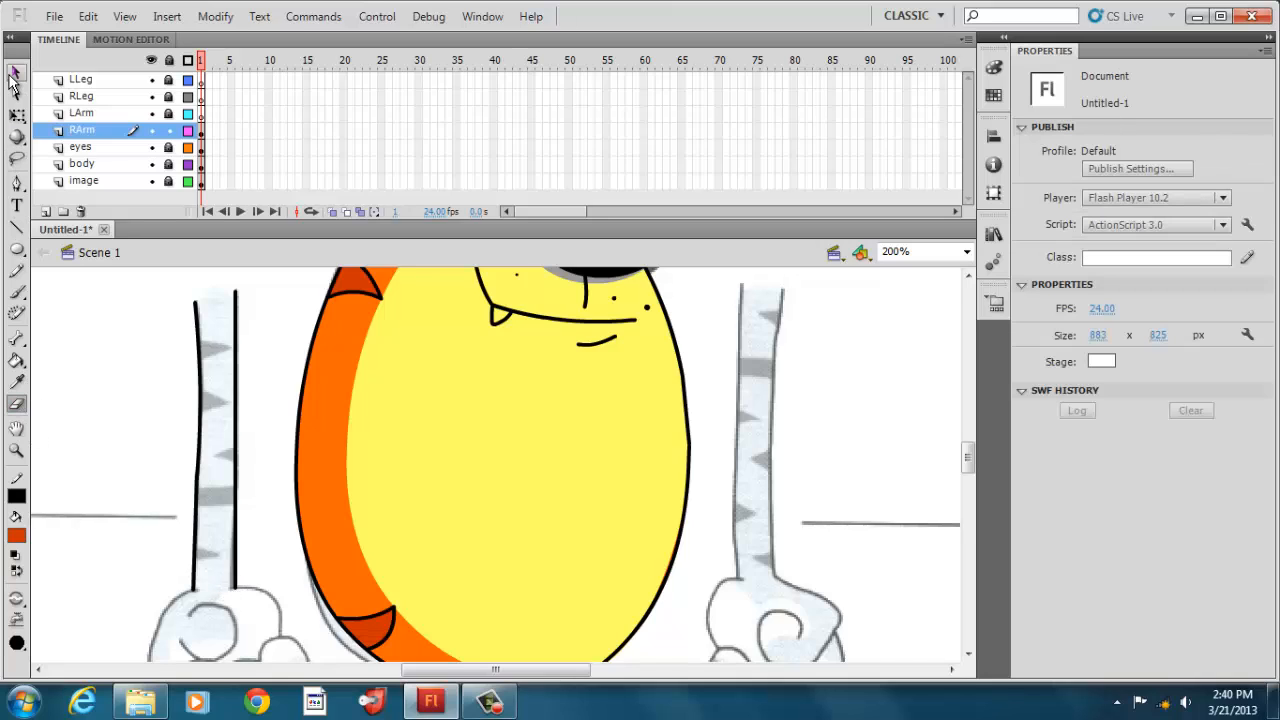
{"action": "left_click", "coordinate": [236, 587]}
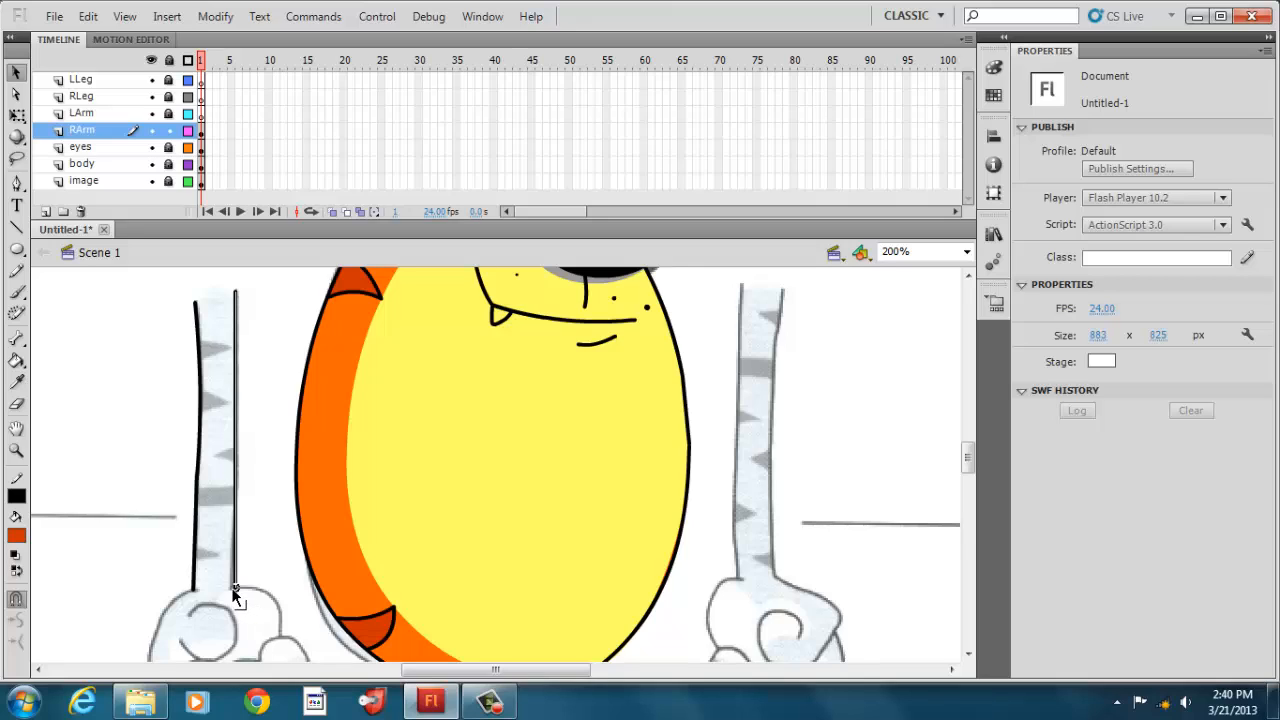
{"action": "left_click", "coordinate": [228, 586]}
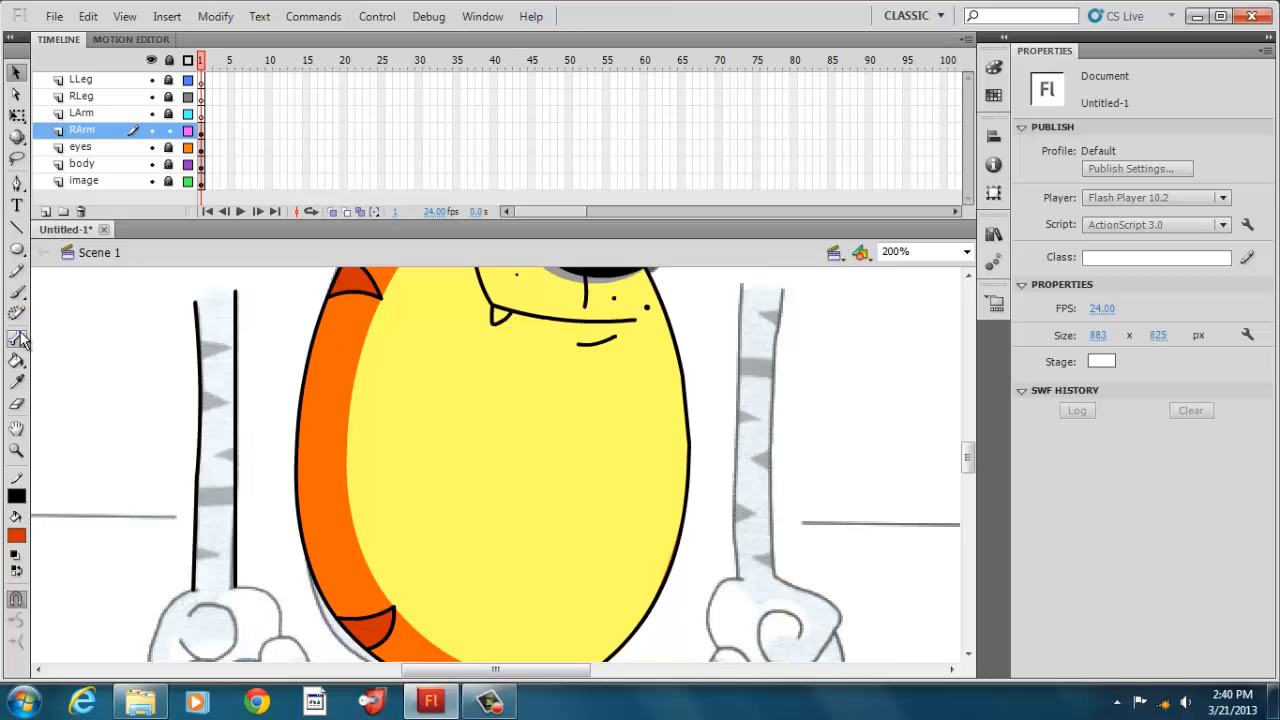
{"action": "left_click", "coordinate": [17, 404]}
{"action": "left_click_drag", "start_coordinate": [240, 512], "coordinate": [232, 612]}
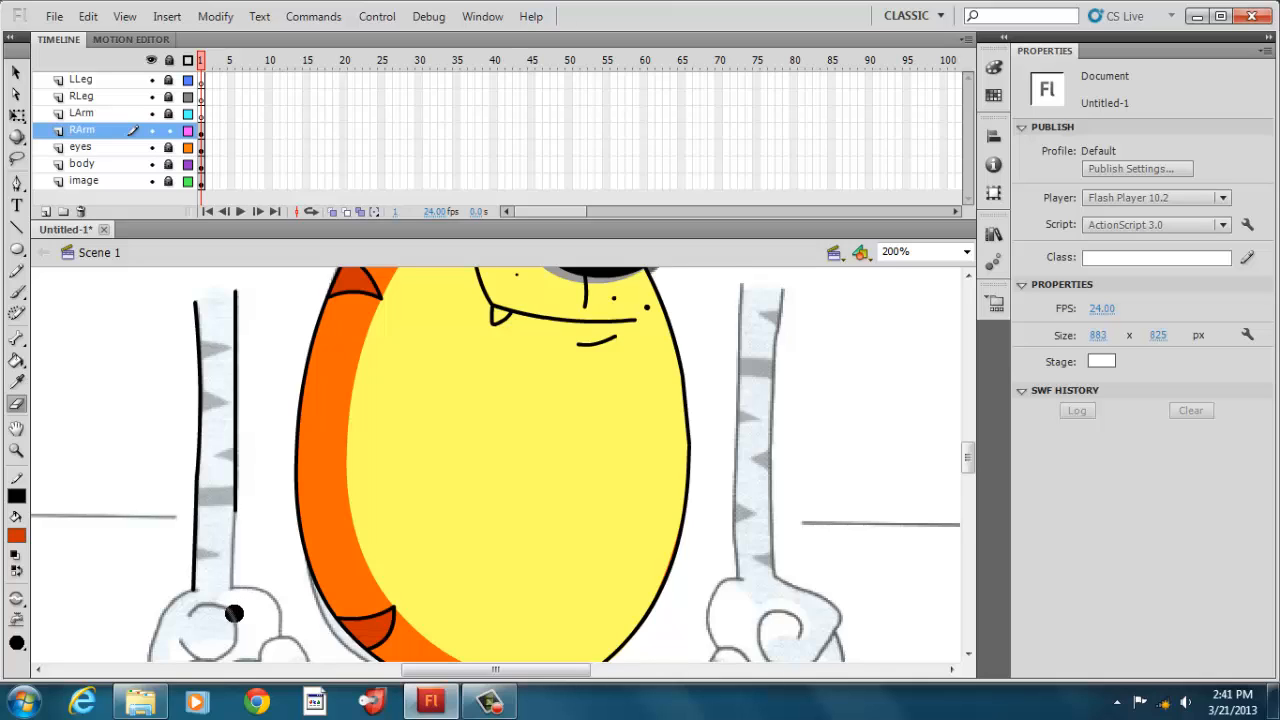
{"action": "left_click", "coordinate": [16, 227]}
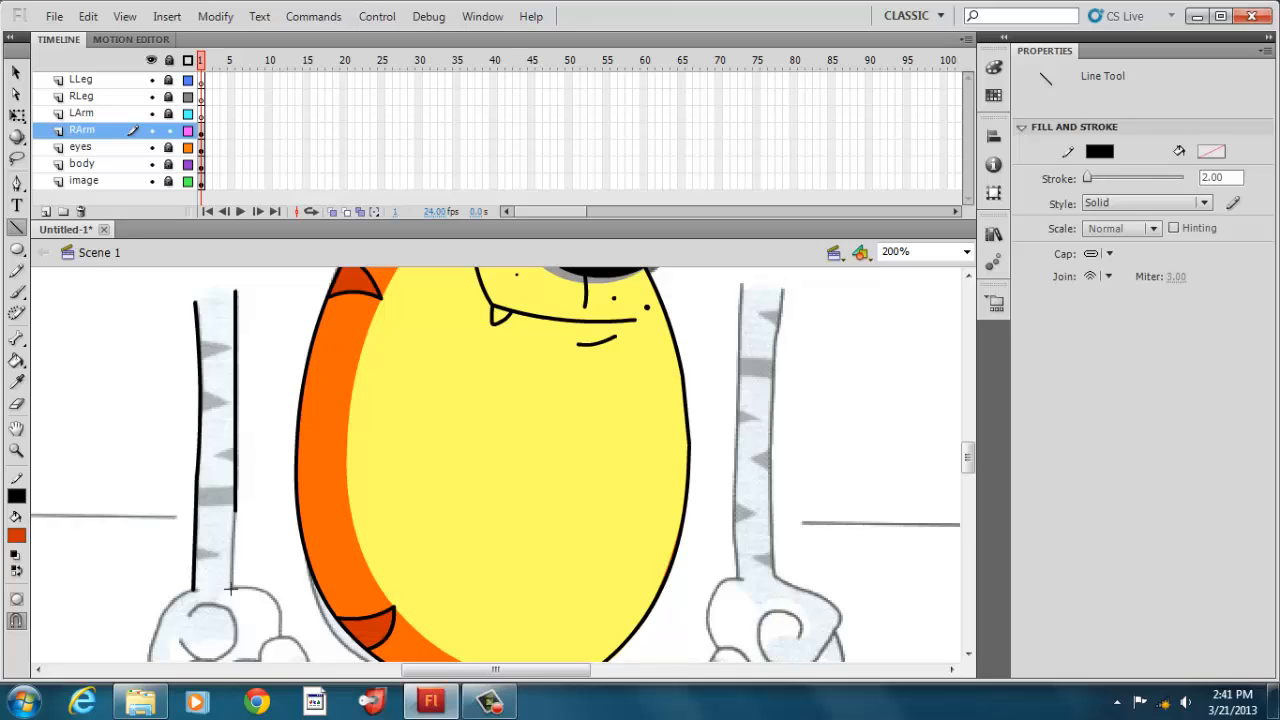
{"action": "left_click_drag", "start_coordinate": [235, 511], "coordinate": [231, 588]}
{"action": "left_click_drag", "start_coordinate": [194, 506], "coordinate": [234, 509]}
{"action": "left_click_drag", "start_coordinate": [234, 509], "coordinate": [234, 509]}
{"action": "left_click", "coordinate": [88, 17]}
{"action": "left_click", "coordinate": [95, 40]}
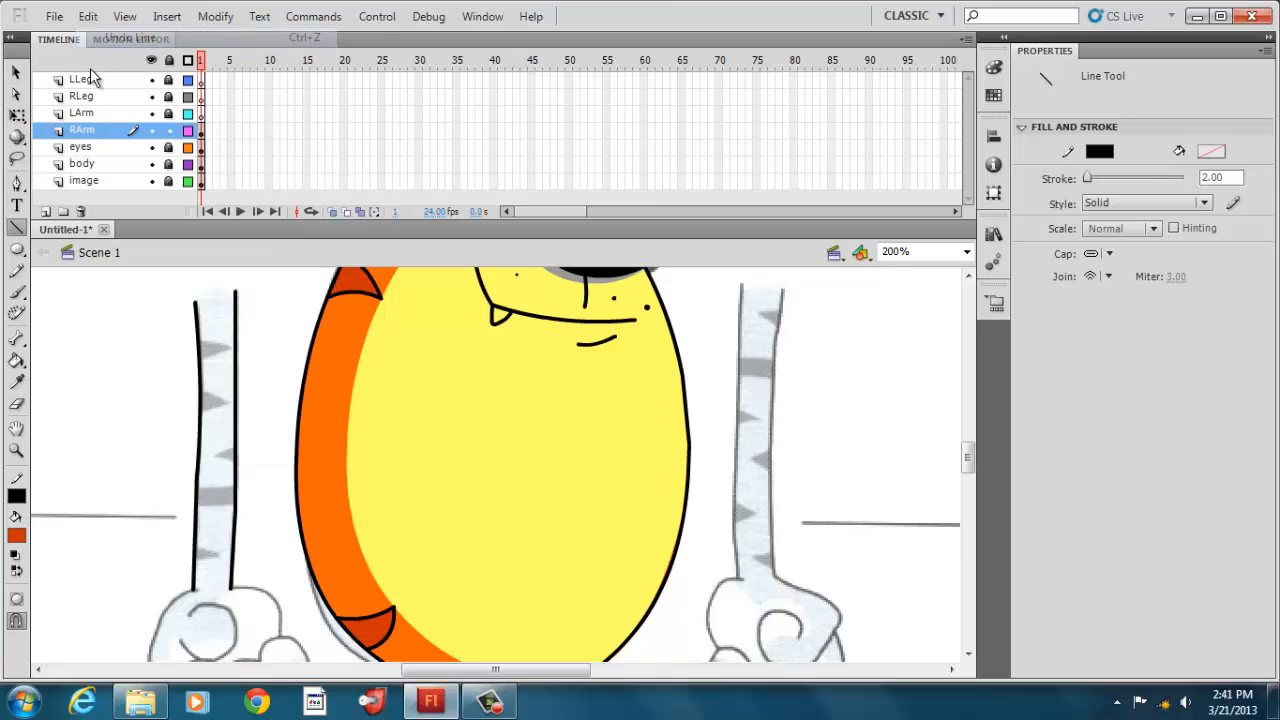
Draw the right arm's stripes with straight lines: one full-width band, three pointed stripes from the outer edge and one from the body-side edge
{"action": "mouse_move", "coordinate": [203, 488]}
{"action": "left_mouse_down"}
{"action": "mouse_move", "coordinate": [238, 488]}
{"action": "mouse_move", "coordinate": [196, 510]}
{"action": "left_mouse_up"}
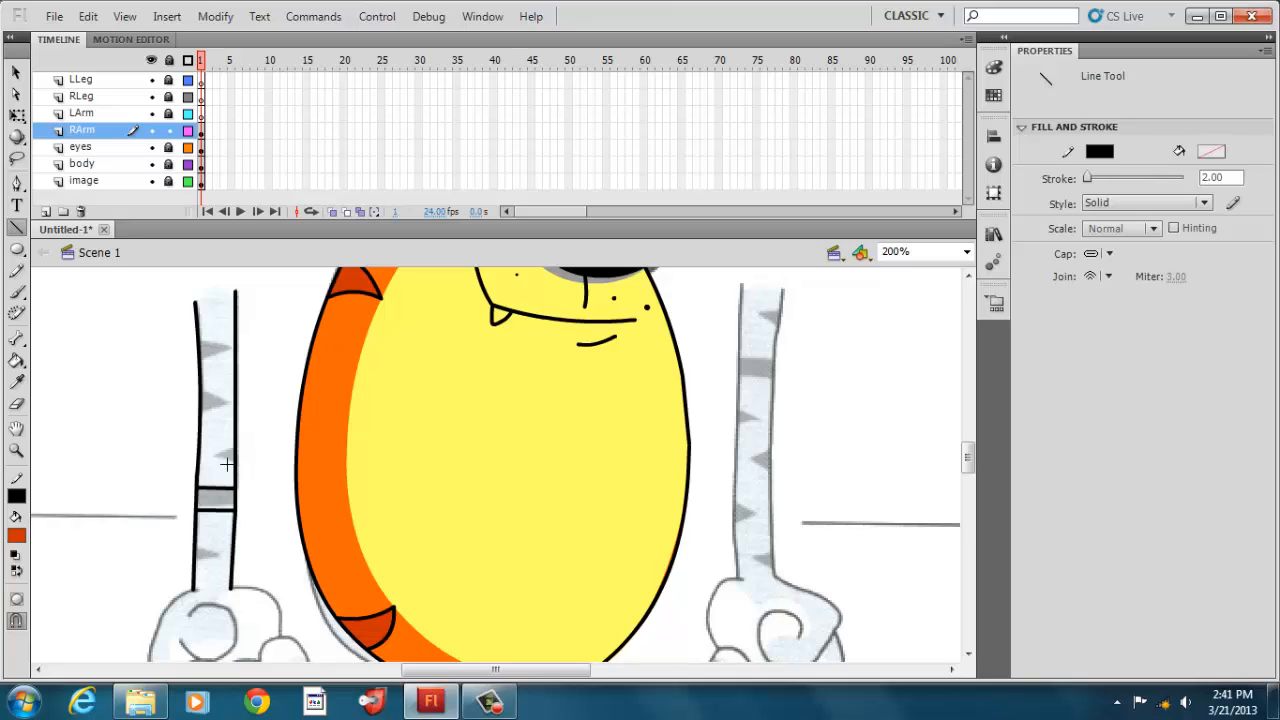
{"action": "left_click_drag", "start_coordinate": [215, 456], "coordinate": [235, 449]}
{"action": "mouse_move", "coordinate": [230, 402]}
{"action": "left_mouse_down"}
{"action": "mouse_move", "coordinate": [202, 410]}
{"action": "mouse_move", "coordinate": [216, 397]}
{"action": "mouse_move", "coordinate": [201, 393]}
{"action": "left_mouse_up"}
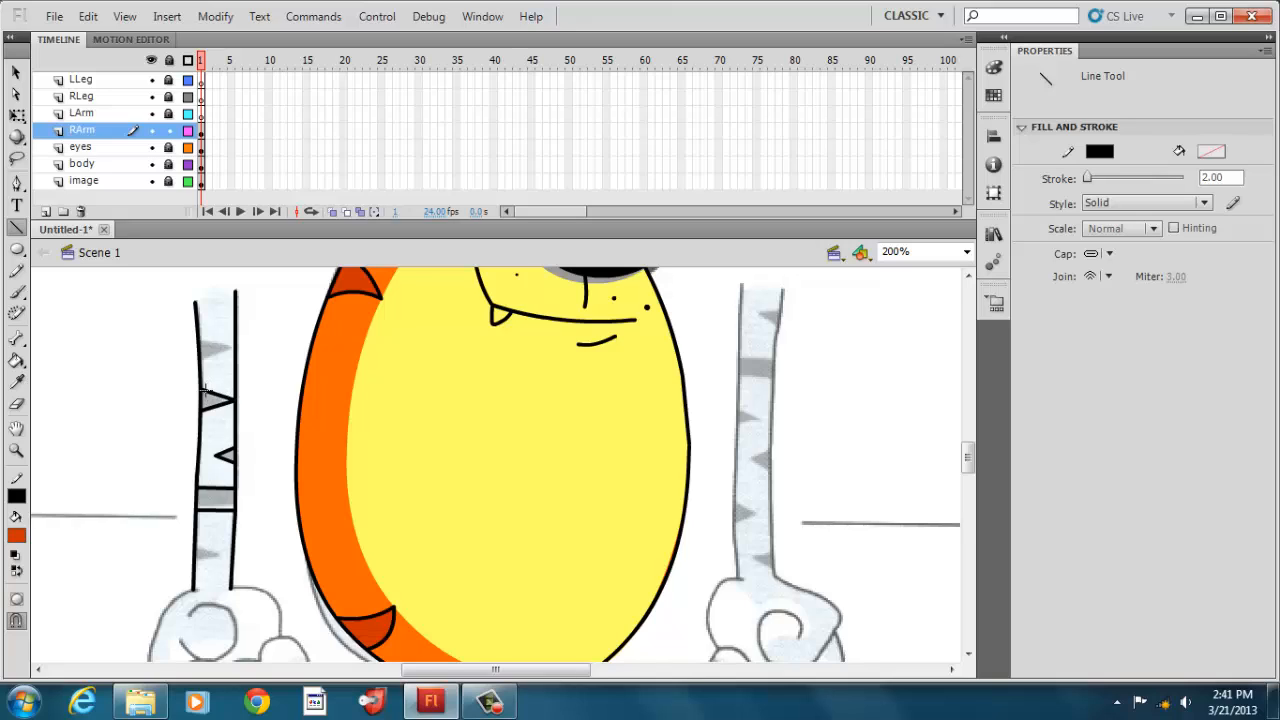
{"action": "mouse_move", "coordinate": [226, 347]}
{"action": "left_mouse_down"}
{"action": "mouse_move", "coordinate": [207, 361]}
{"action": "mouse_move", "coordinate": [213, 344]}
{"action": "mouse_move", "coordinate": [198, 340]}
{"action": "left_mouse_up"}
{"action": "left_click_drag", "start_coordinate": [195, 549], "coordinate": [221, 560]}
{"action": "left_click", "coordinate": [88, 16]}
{"action": "left_click", "coordinate": [130, 32]}
{"action": "mouse_move", "coordinate": [196, 548]}
{"action": "left_mouse_down"}
{"action": "mouse_move", "coordinate": [218, 562]}
{"action": "mouse_move", "coordinate": [194, 569]}
{"action": "left_mouse_up"}
{"action": "left_click_drag", "start_coordinate": [194, 567], "coordinate": [194, 569]}
Bend the right arm's stripe outlines into curves and fill the band and all four pointed stripes with the dark orange colour
{"action": "left_click", "coordinate": [16, 72]}
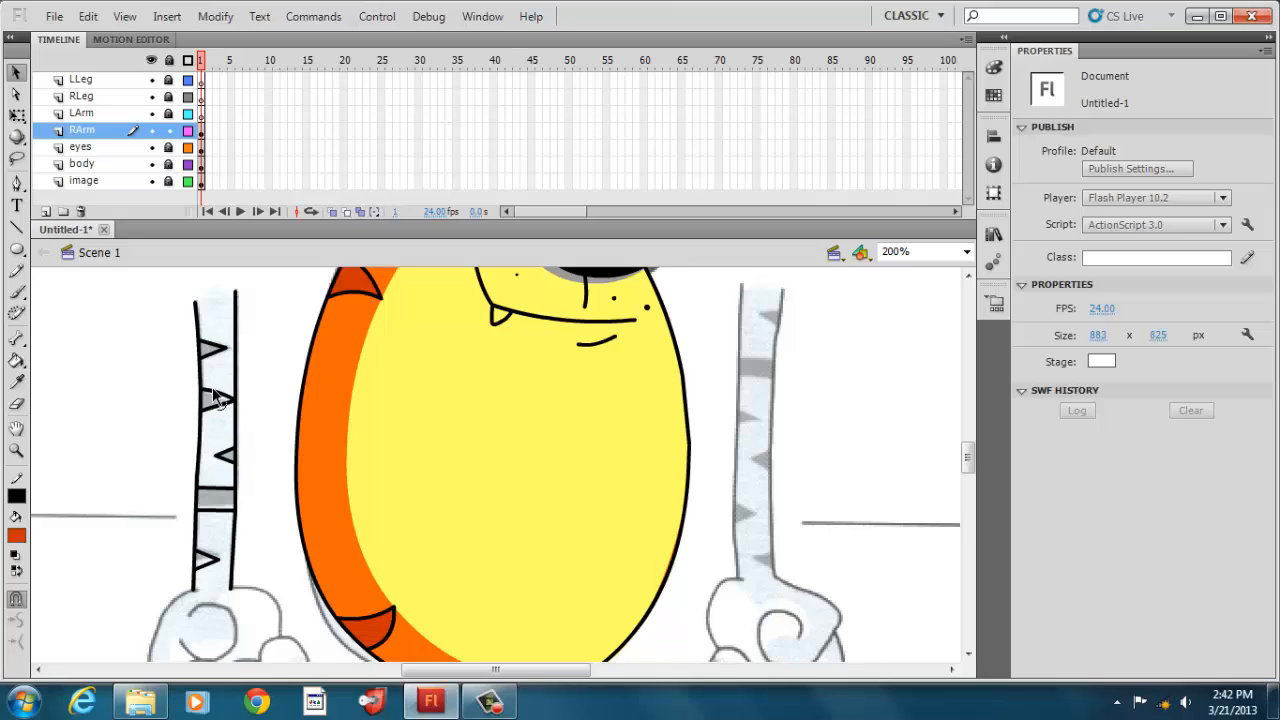
{"action": "left_click_drag", "start_coordinate": [218, 412], "coordinate": [212, 338]}
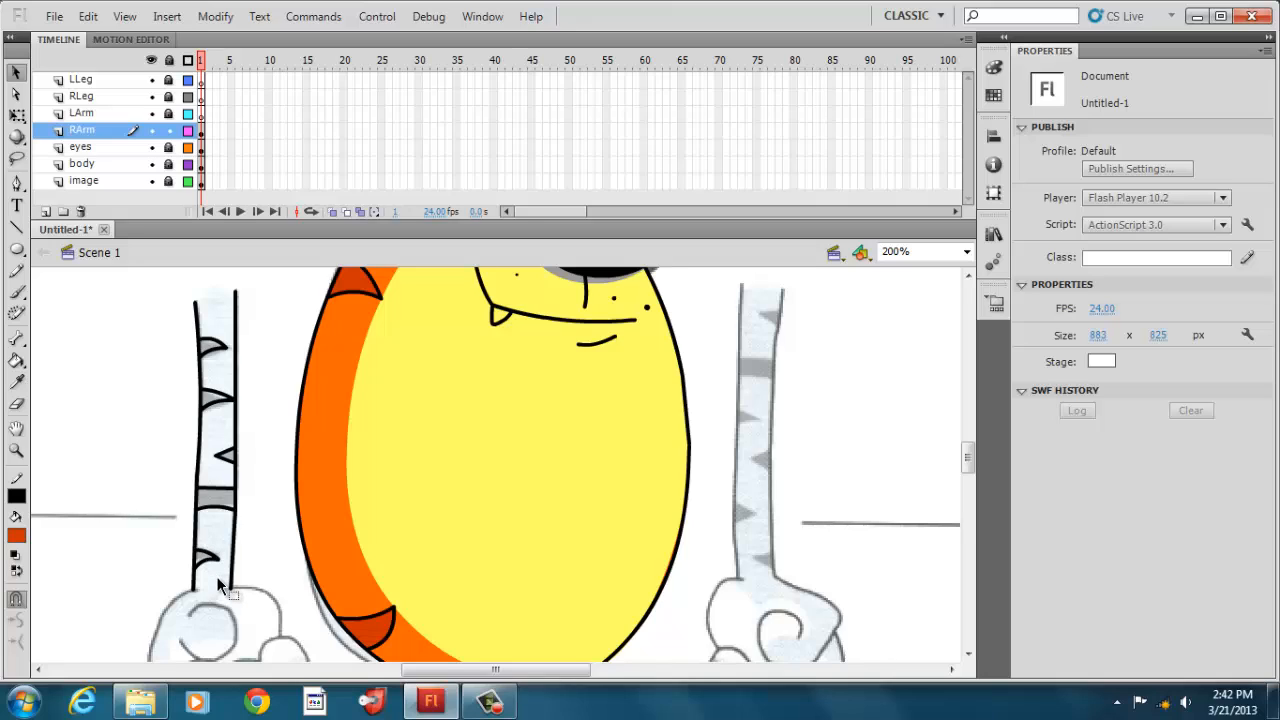
{"action": "left_click", "coordinate": [17, 364]}
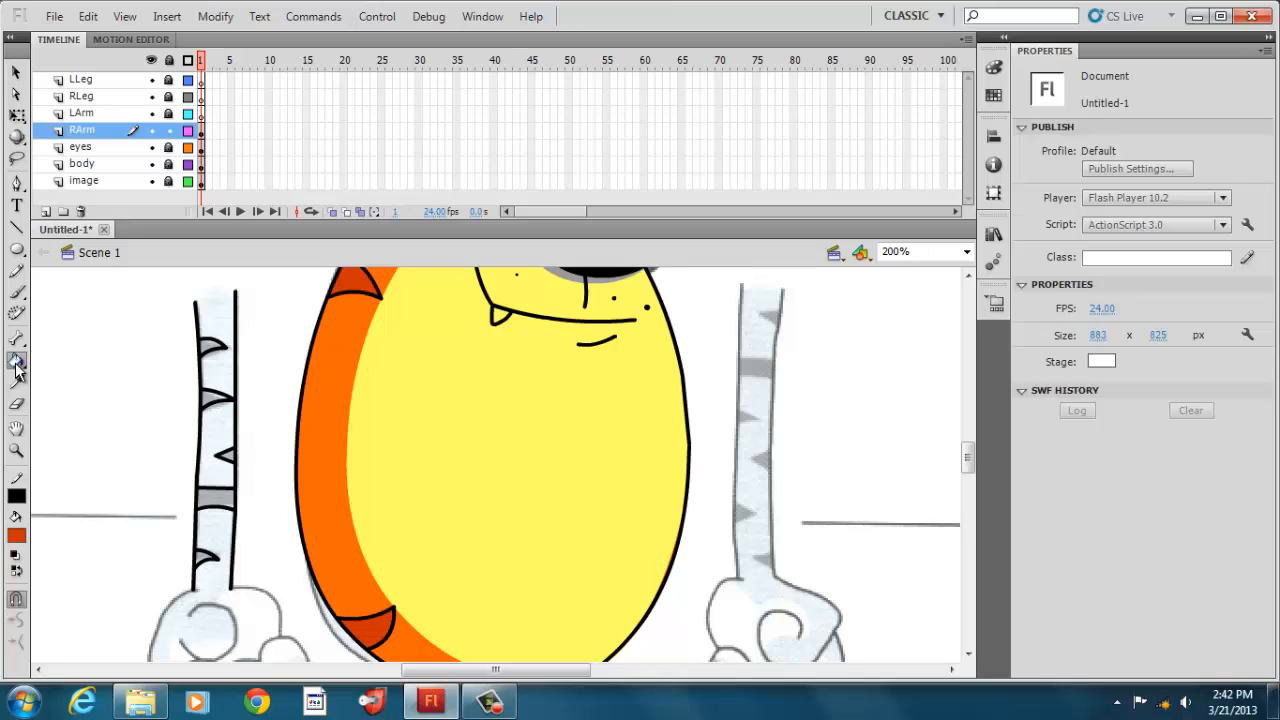
{"action": "left_click", "coordinate": [205, 345]}
{"action": "left_click", "coordinate": [210, 398]}
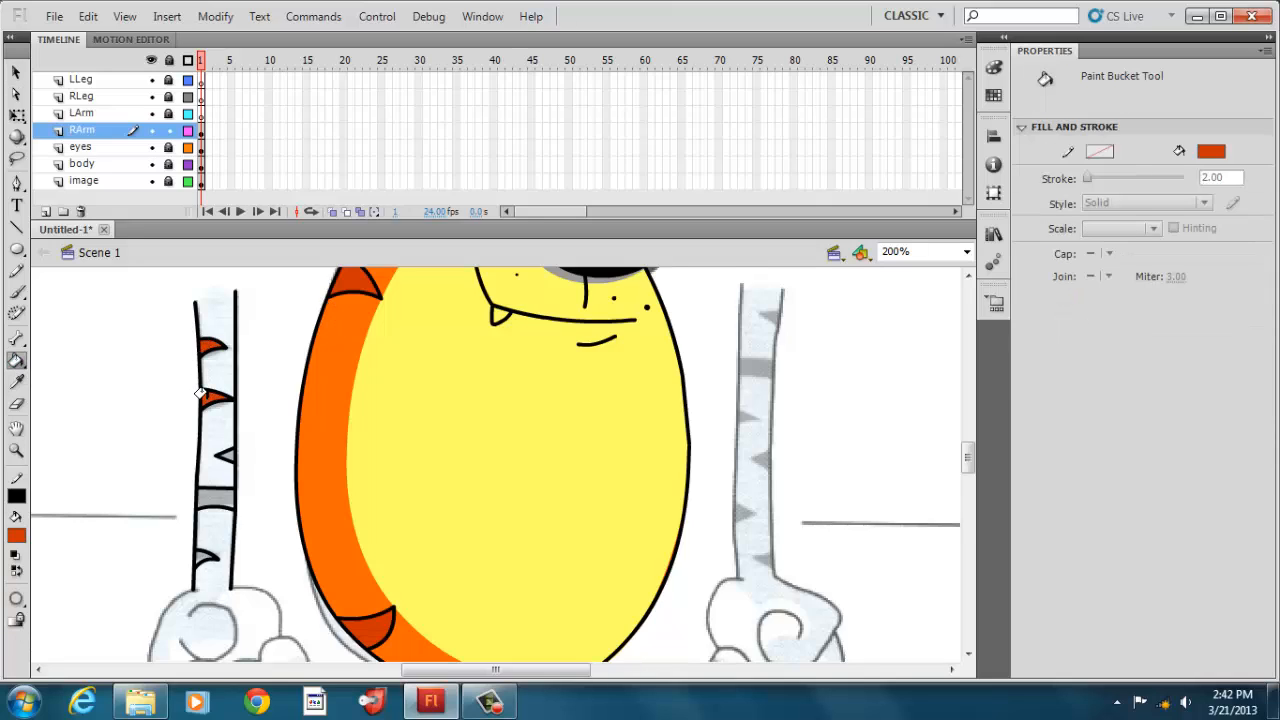
{"action": "left_click", "coordinate": [228, 456]}
{"action": "left_click", "coordinate": [211, 494]}
{"action": "left_click", "coordinate": [201, 556]}
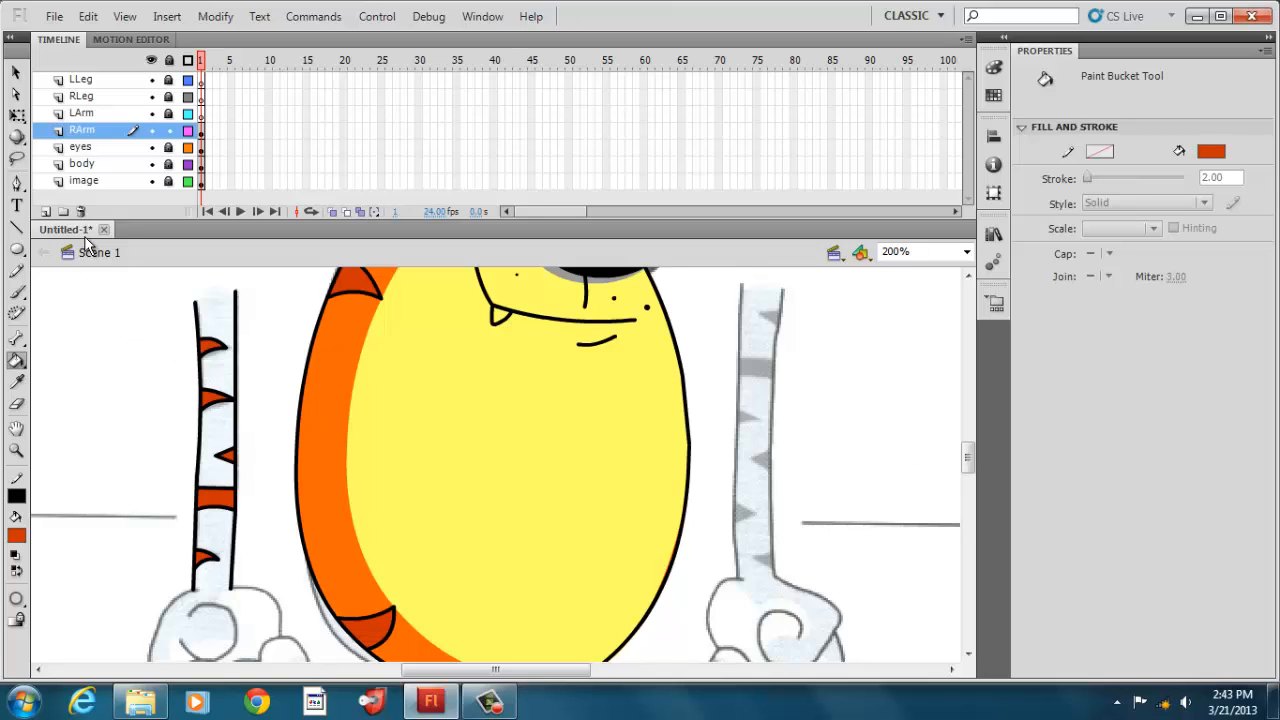
Trace the thumb's curl on the right hand with the Pencil tool and reshape its curve to follow the reference
{"action": "left_click", "coordinate": [16, 75]}
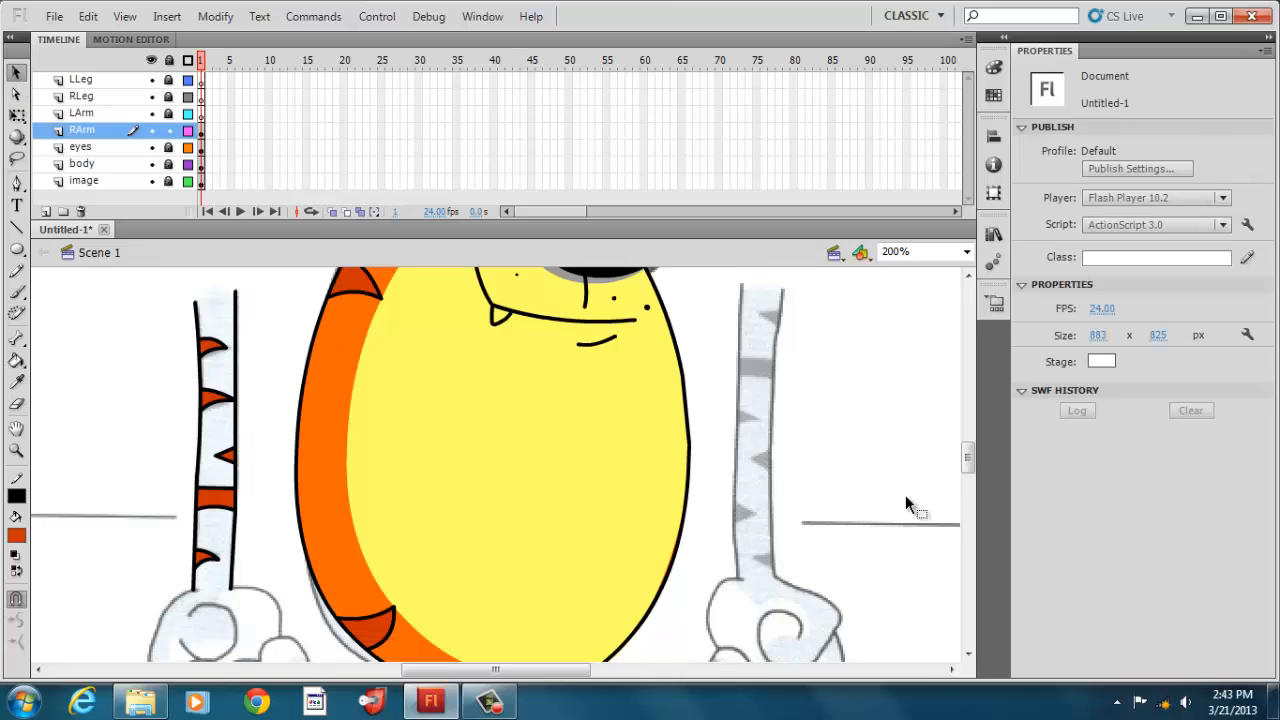
{"action": "left_click_drag", "start_coordinate": [975, 465], "coordinate": [975, 477]}
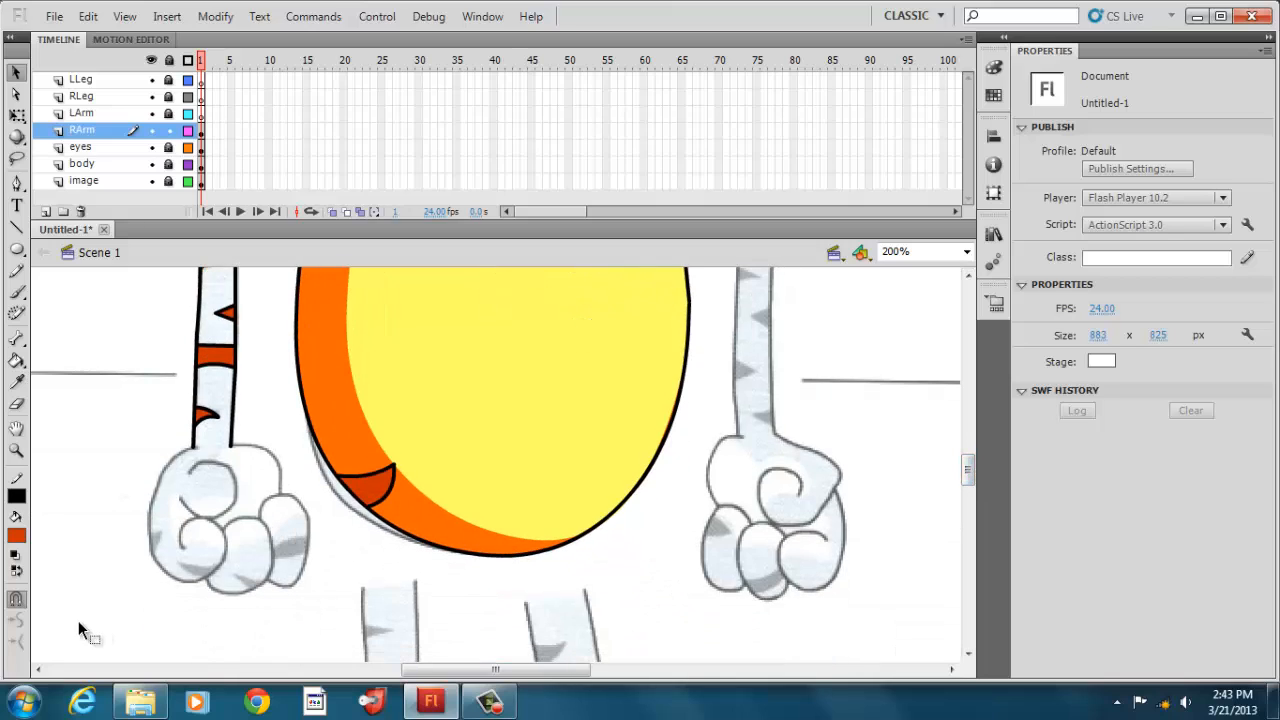
{"action": "left_click", "coordinate": [17, 272]}
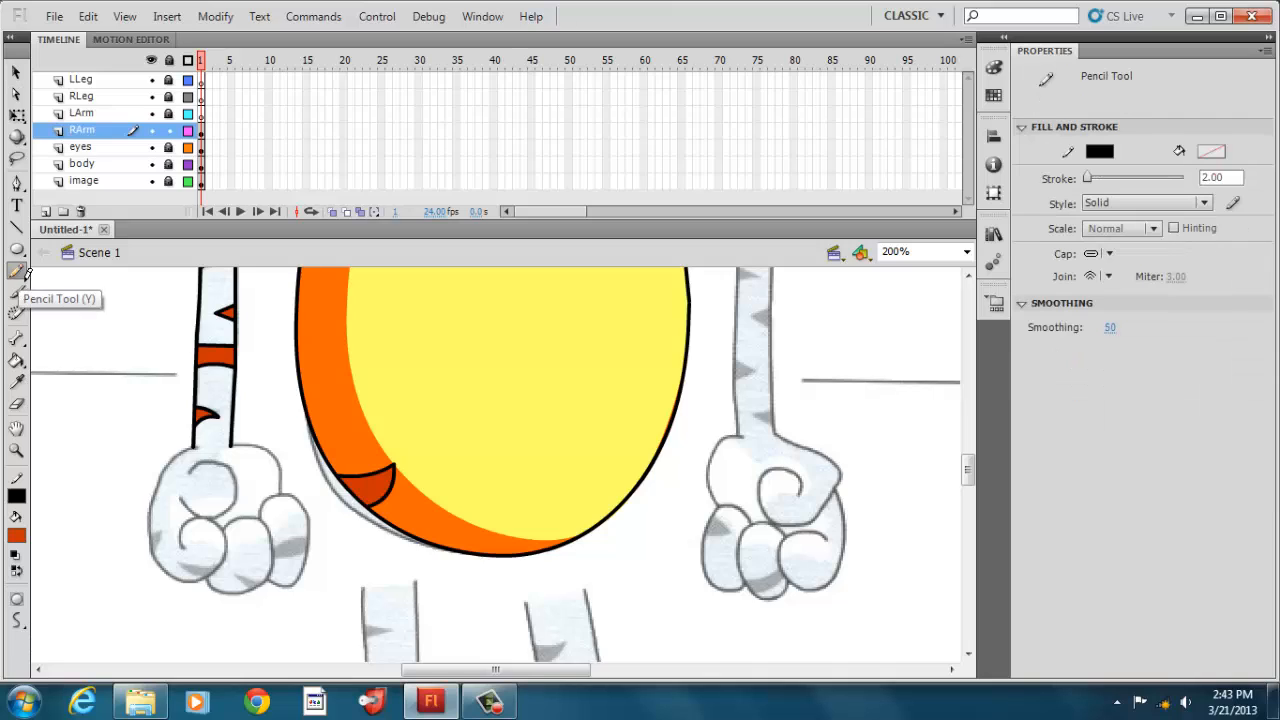
{"action": "mouse_move", "coordinate": [189, 470]}
{"action": "left_mouse_down"}
{"action": "mouse_move", "coordinate": [226, 458]}
{"action": "mouse_move", "coordinate": [243, 474]}
{"action": "mouse_move", "coordinate": [215, 517]}
{"action": "mouse_move", "coordinate": [185, 491]}
{"action": "left_mouse_up"}
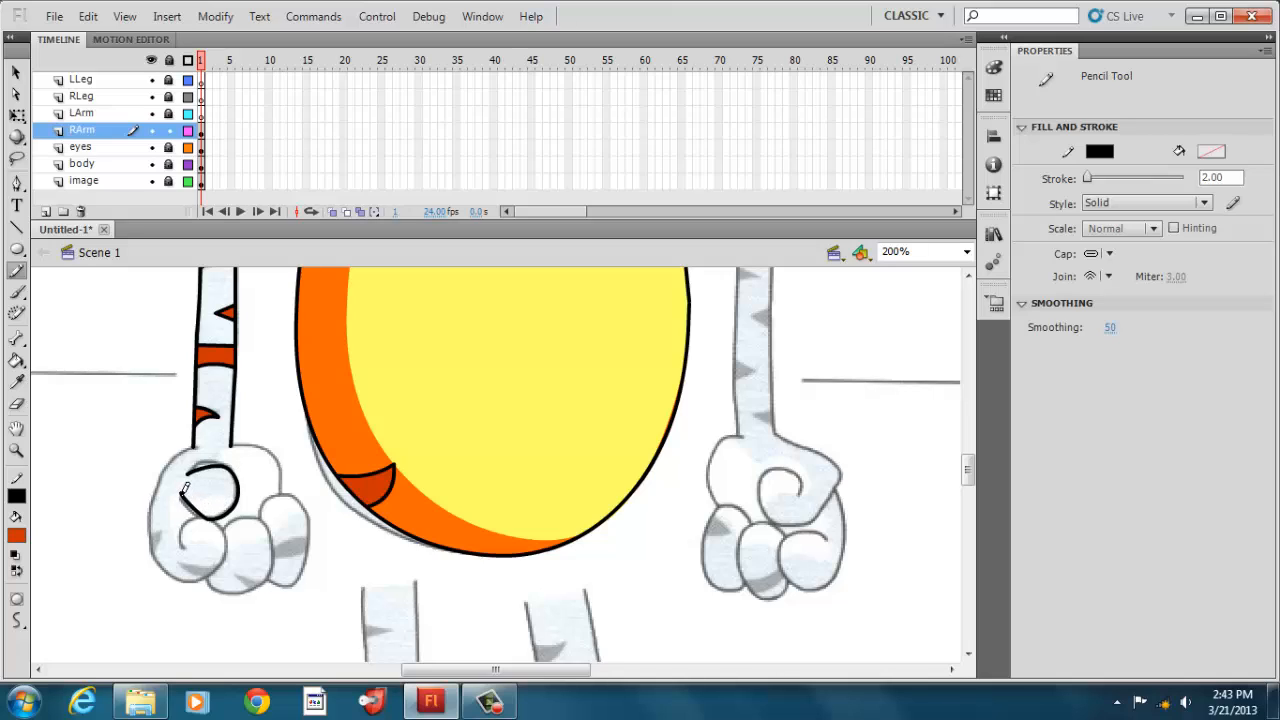
{"action": "left_click", "coordinate": [17, 74]}
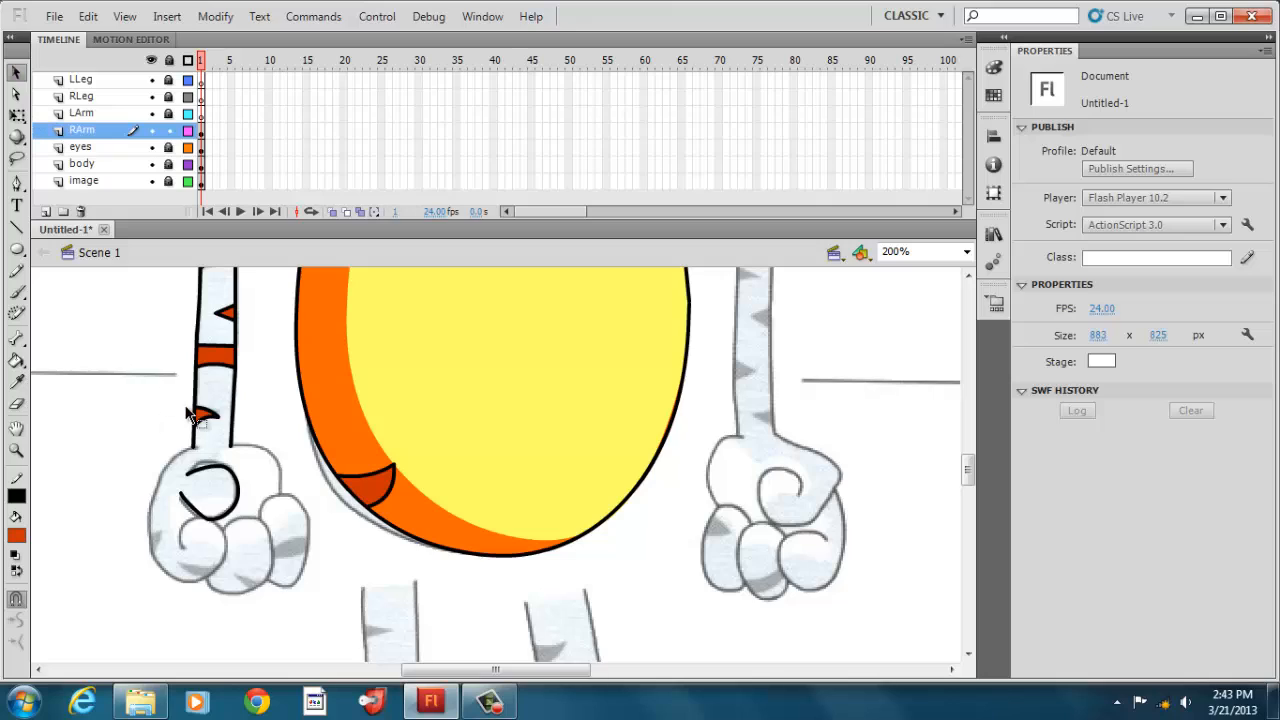
{"action": "left_click_drag", "start_coordinate": [192, 510], "coordinate": [187, 514]}
{"action": "left_click_drag", "start_coordinate": [209, 470], "coordinate": [236, 498]}
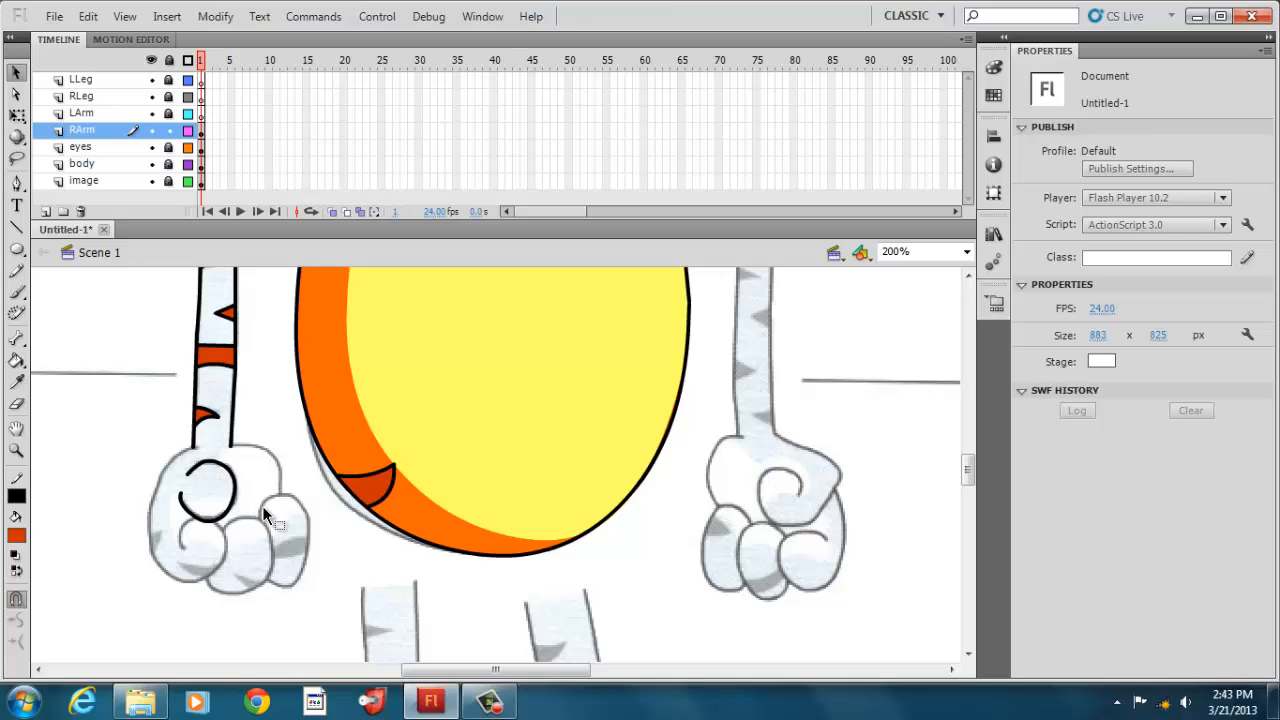
Trace the right hand's edge from the body side of the wrist, plus the two fingers nearest the body
{"action": "left_click", "coordinate": [17, 271]}
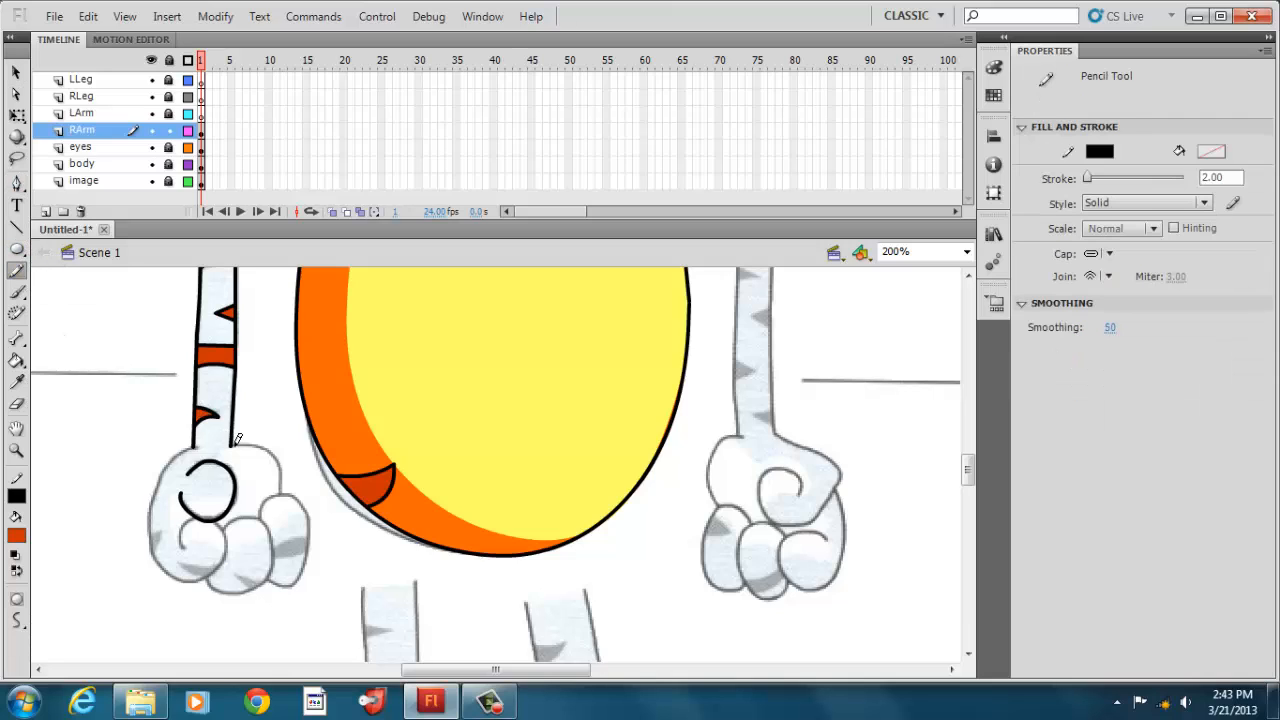
{"action": "mouse_move", "coordinate": [234, 437]}
{"action": "left_mouse_down"}
{"action": "mouse_move", "coordinate": [268, 446]}
{"action": "mouse_move", "coordinate": [281, 492]}
{"action": "left_mouse_up"}
{"action": "mouse_move", "coordinate": [260, 515]}
{"action": "left_mouse_down"}
{"action": "mouse_move", "coordinate": [276, 492]}
{"action": "mouse_move", "coordinate": [308, 517]}
{"action": "mouse_move", "coordinate": [293, 581]}
{"action": "mouse_move", "coordinate": [266, 566]}
{"action": "left_mouse_up"}
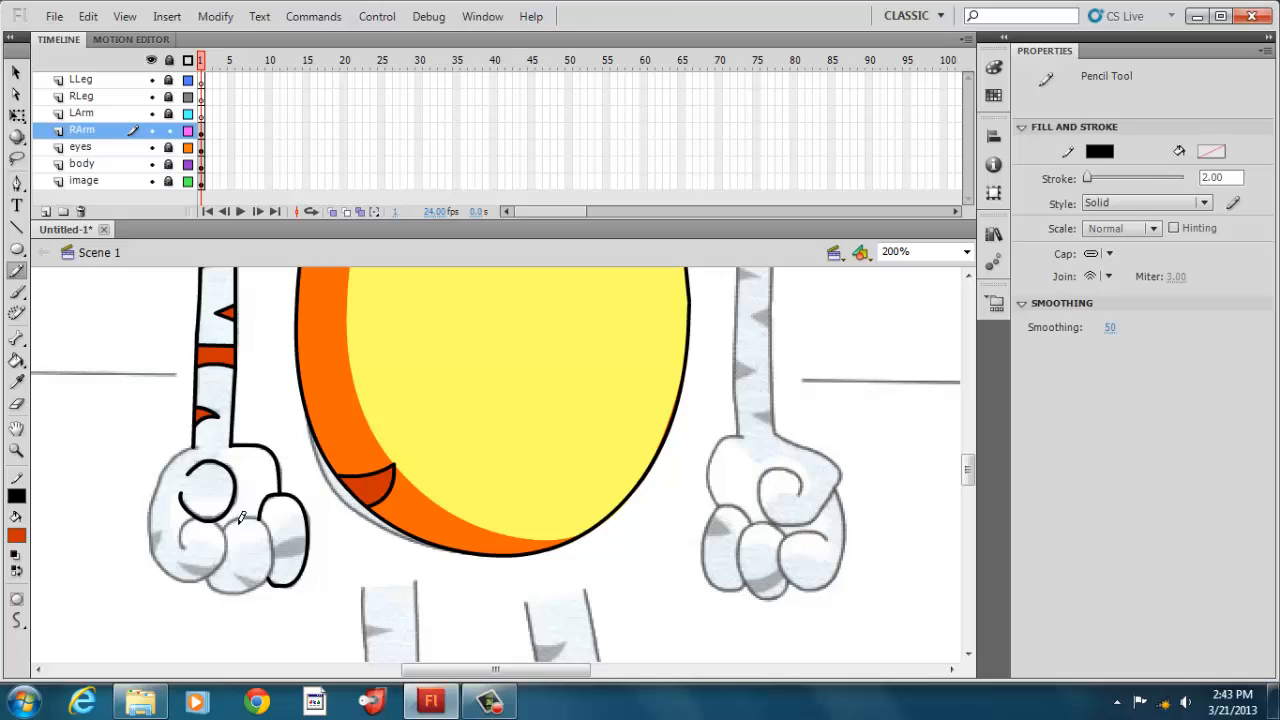
{"action": "mouse_move", "coordinate": [226, 523]}
{"action": "left_mouse_down"}
{"action": "mouse_move", "coordinate": [257, 509]}
{"action": "mouse_move", "coordinate": [278, 569]}
{"action": "mouse_move", "coordinate": [232, 593]}
{"action": "mouse_move", "coordinate": [212, 572]}
{"action": "left_mouse_up"}
Trace the right hand's outer edge from the wrist downward and the remaining curled finger to complete the hand outline
{"action": "left_click", "coordinate": [17, 622]}
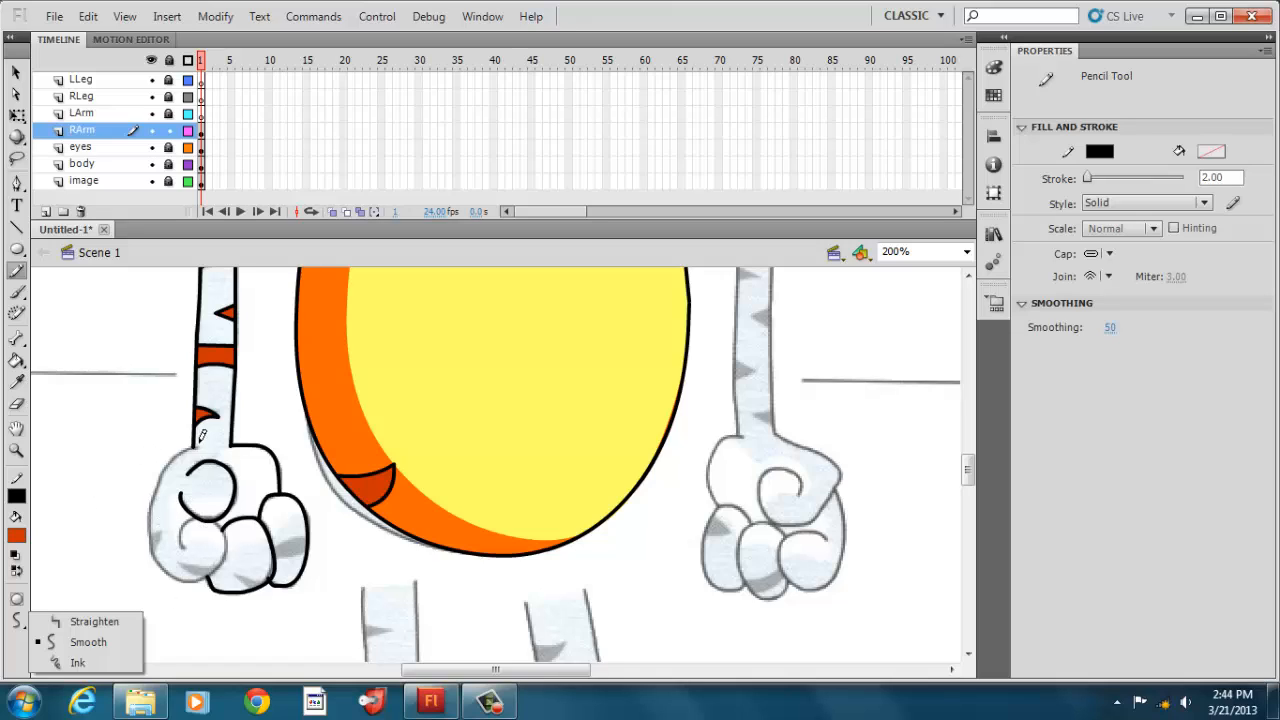
{"action": "mouse_move", "coordinate": [199, 437]}
{"action": "left_mouse_down"}
{"action": "mouse_move", "coordinate": [163, 470]}
{"action": "mouse_move", "coordinate": [147, 540]}
{"action": "mouse_move", "coordinate": [186, 578]}
{"action": "mouse_move", "coordinate": [210, 576]}
{"action": "mouse_move", "coordinate": [228, 552]}
{"action": "mouse_move", "coordinate": [222, 522]}
{"action": "mouse_move", "coordinate": [197, 512]}
{"action": "mouse_move", "coordinate": [184, 527]}
{"action": "left_mouse_up"}
{"action": "left_click_drag", "start_coordinate": [182, 543], "coordinate": [186, 551]}
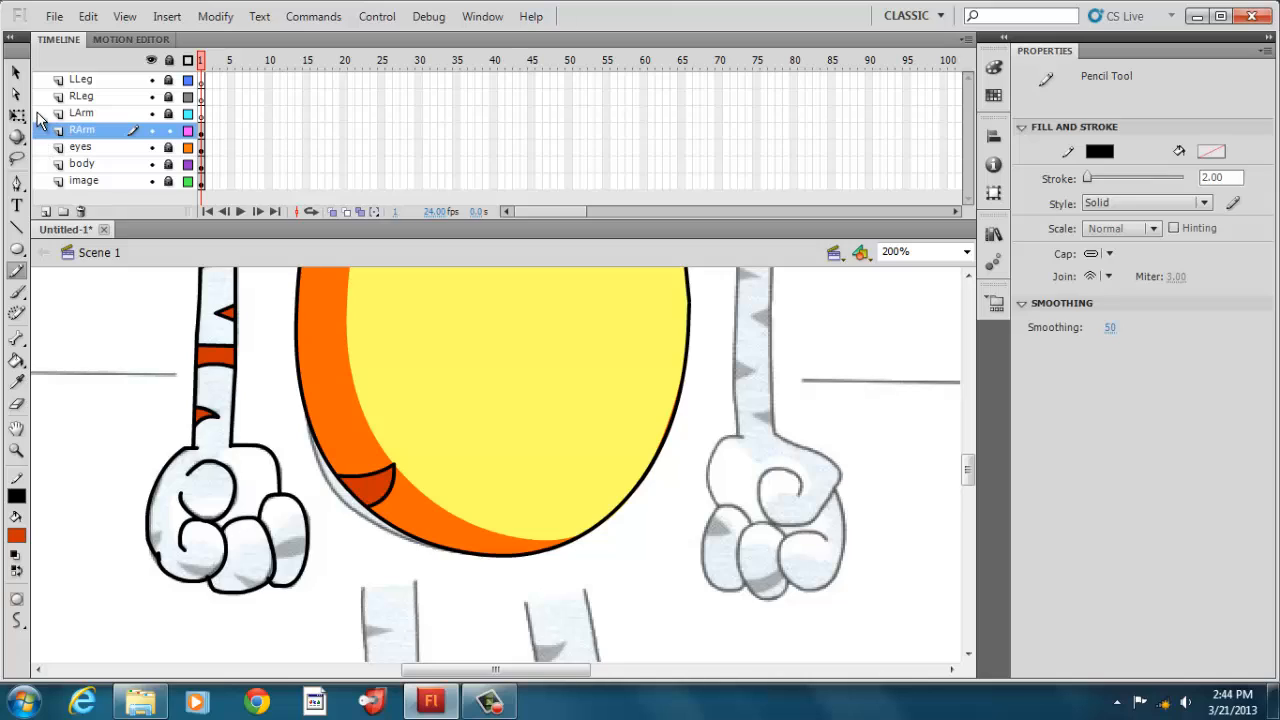
{"action": "left_click", "coordinate": [16, 73]}
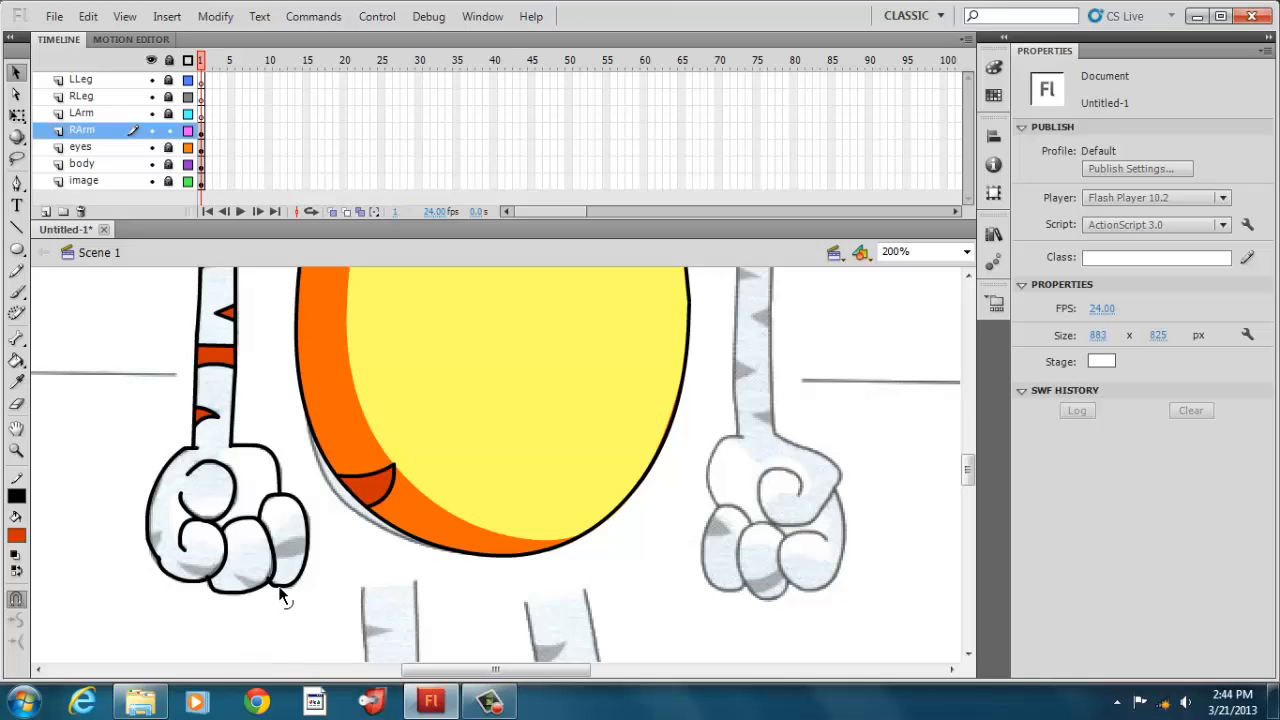
{"action": "mouse_move", "coordinate": [970, 475]}
{"action": "left_mouse_down"}
{"action": "mouse_move", "coordinate": [966, 443]}
{"action": "mouse_move", "coordinate": [968, 467]}
{"action": "left_mouse_up"}
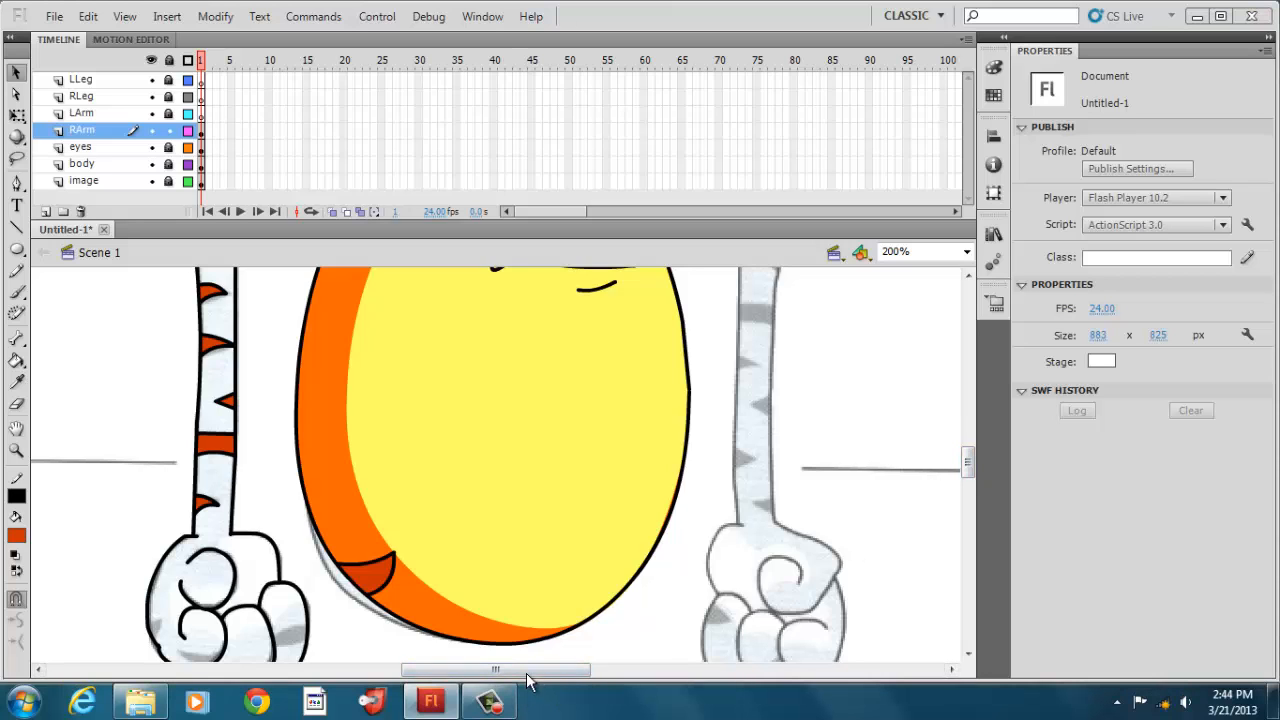
{"action": "left_click_drag", "start_coordinate": [481, 661], "coordinate": [428, 668]}
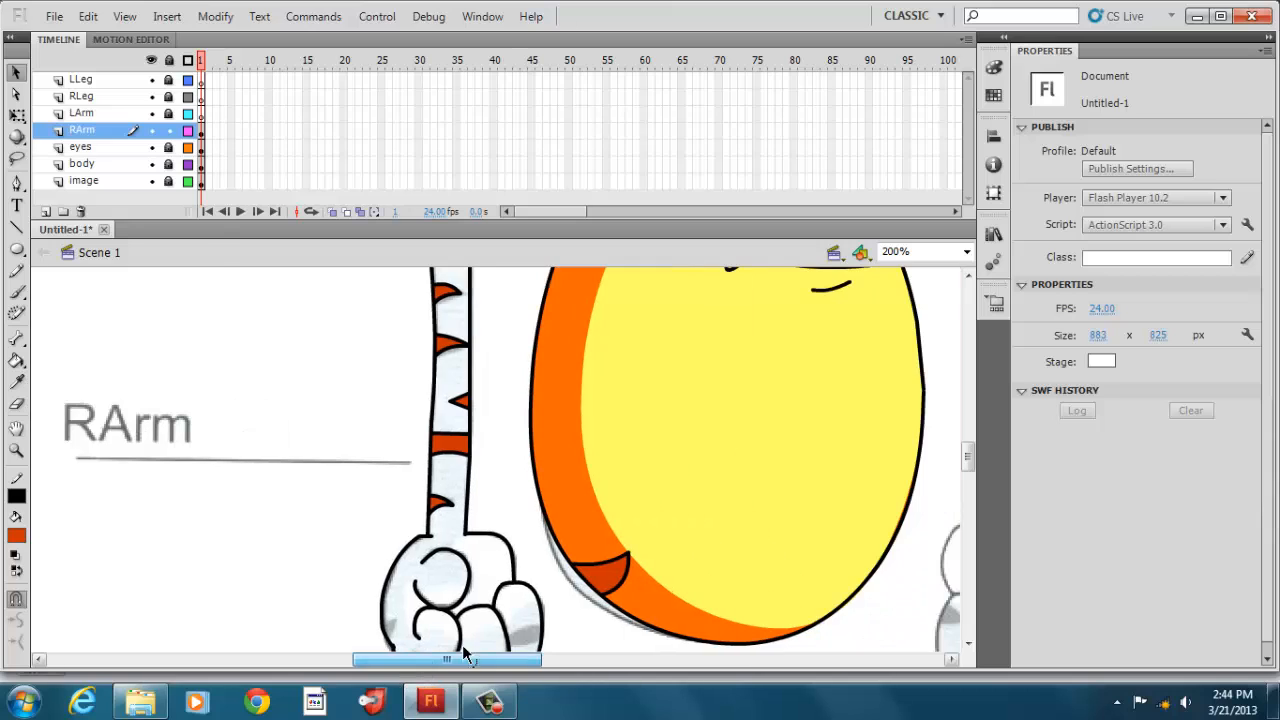
{"action": "left_click", "coordinate": [966, 252]}
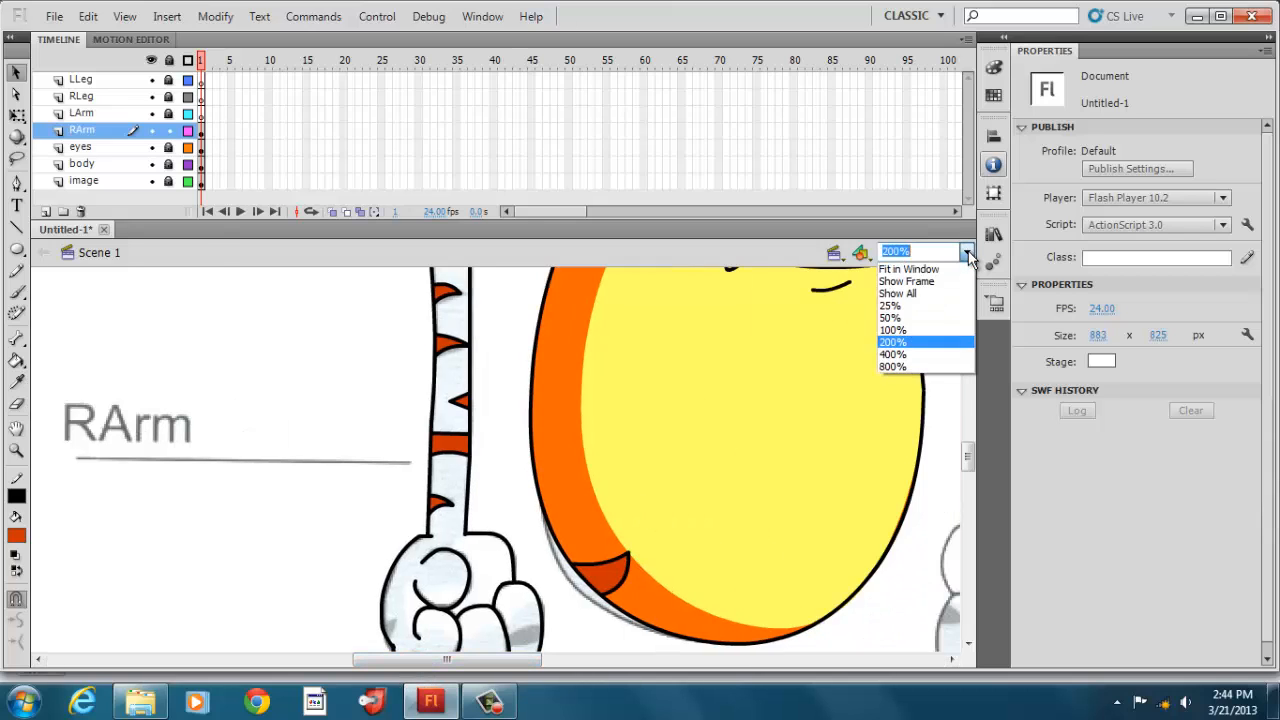
{"action": "left_click", "coordinate": [938, 325]}
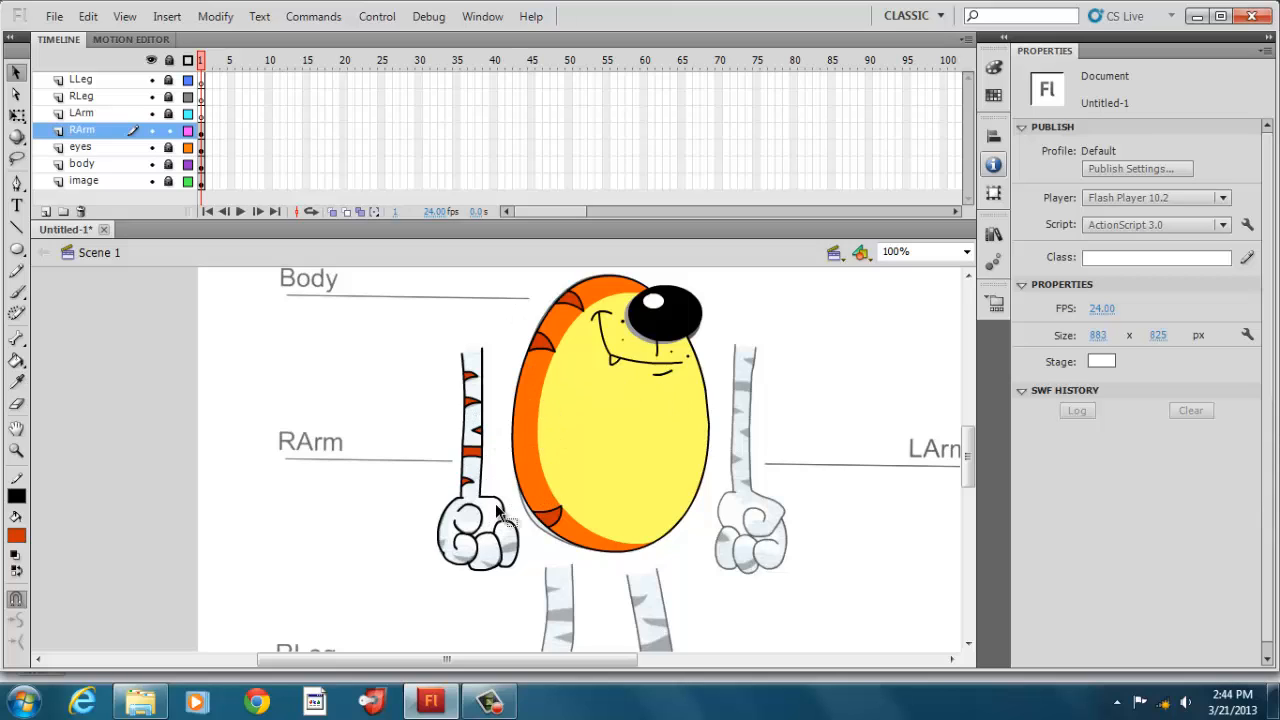
{"action": "left_click", "coordinate": [489, 703]}
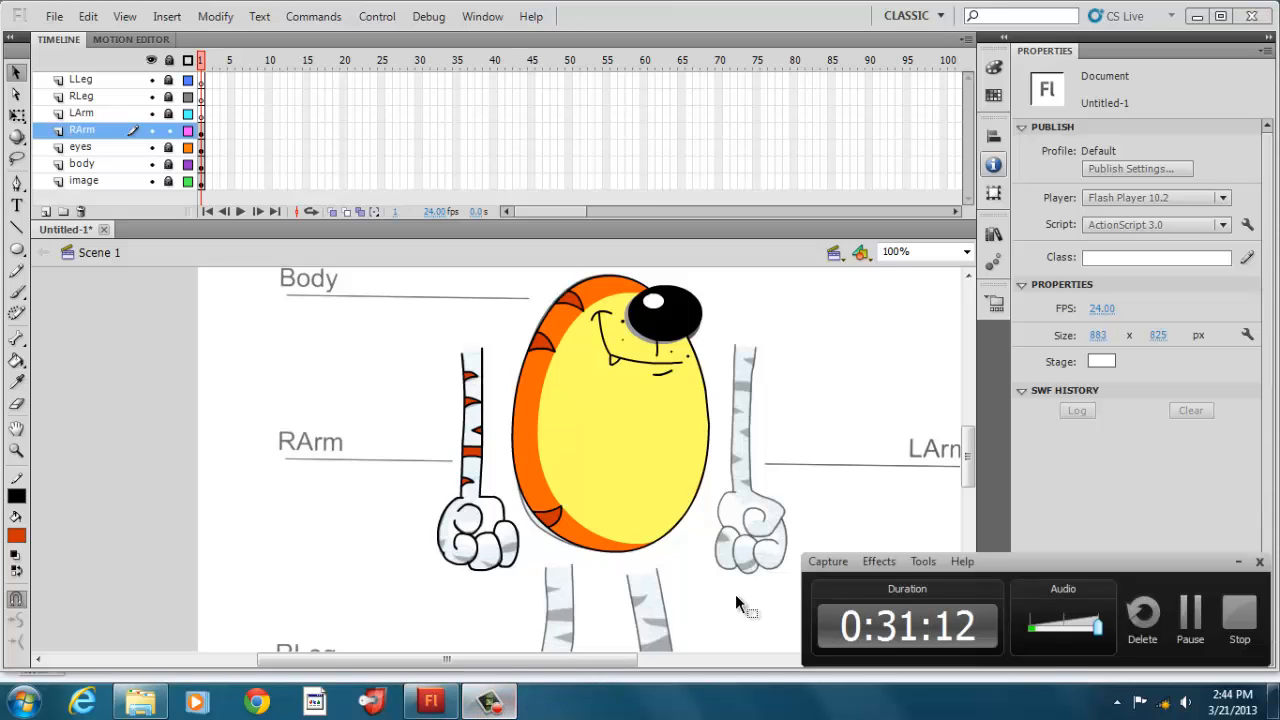
{"action": "left_click", "coordinate": [1236, 617]}
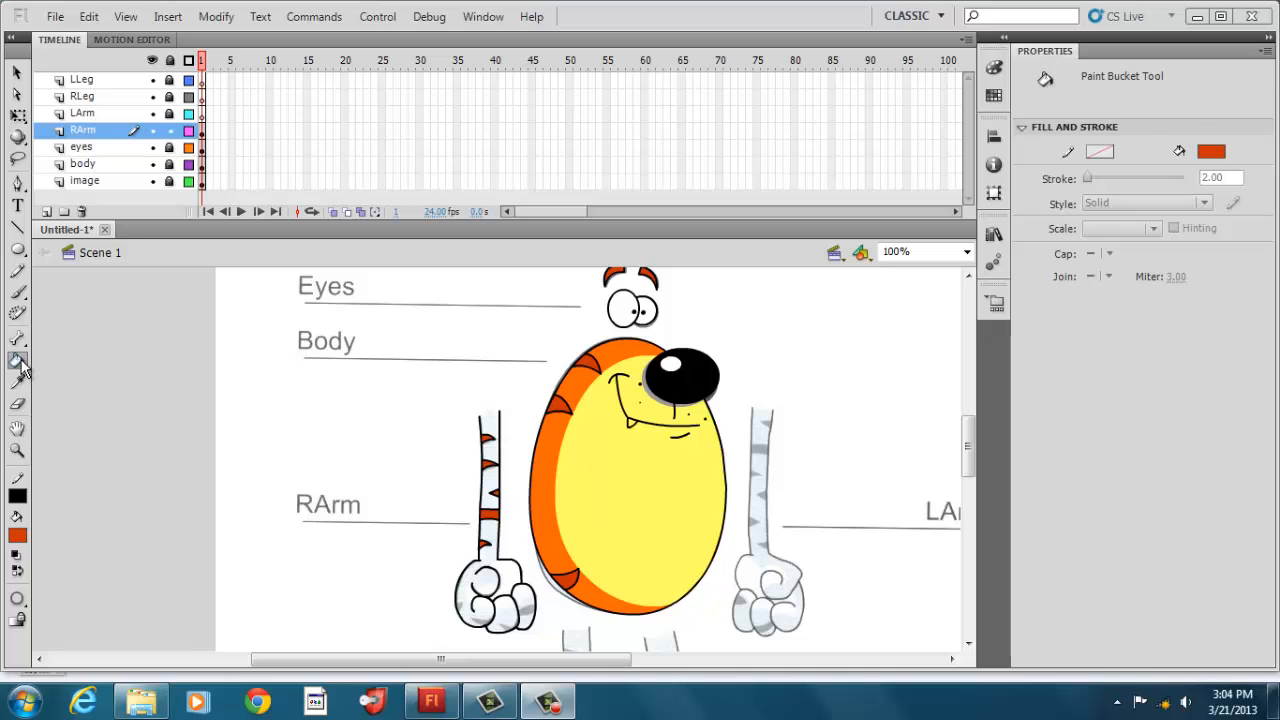
Fill the right hand, its fingers and the arm between the stripes up to the second stripe from the shoulder with the body's orange
{"action": "left_click", "coordinate": [17, 535]}
{"action": "left_click", "coordinate": [553, 450]}
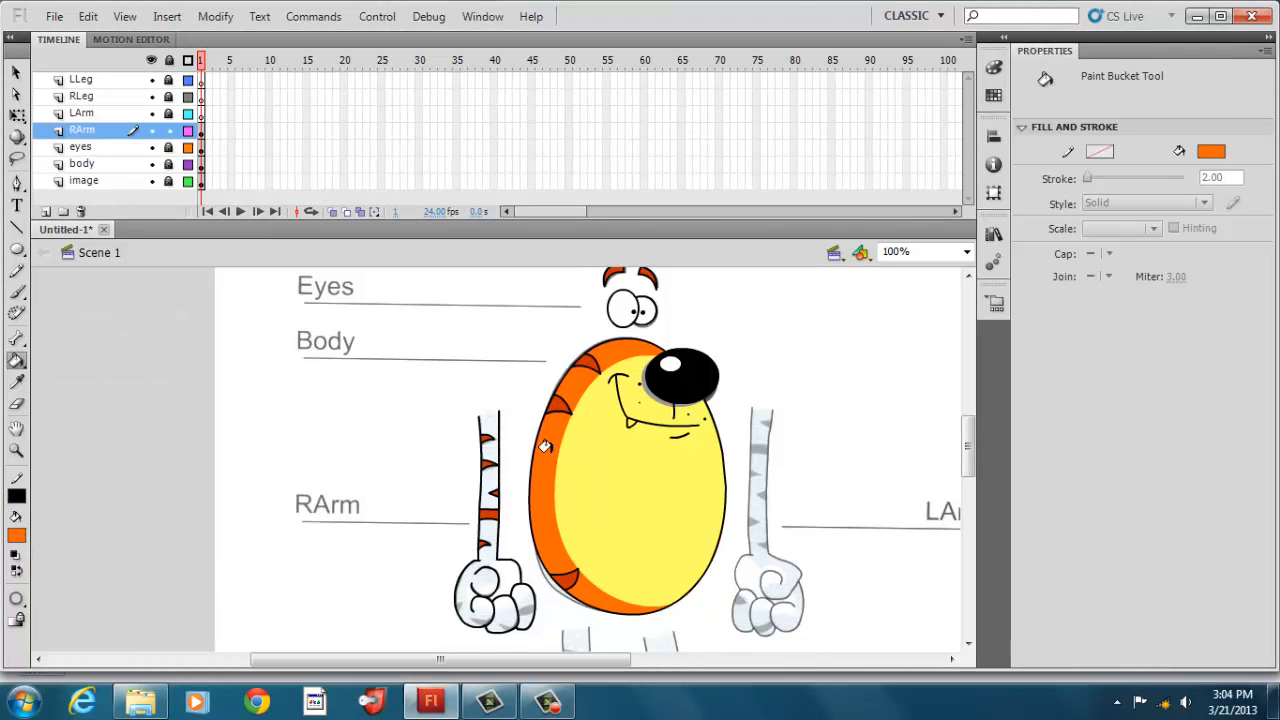
{"action": "left_click", "coordinate": [497, 567]}
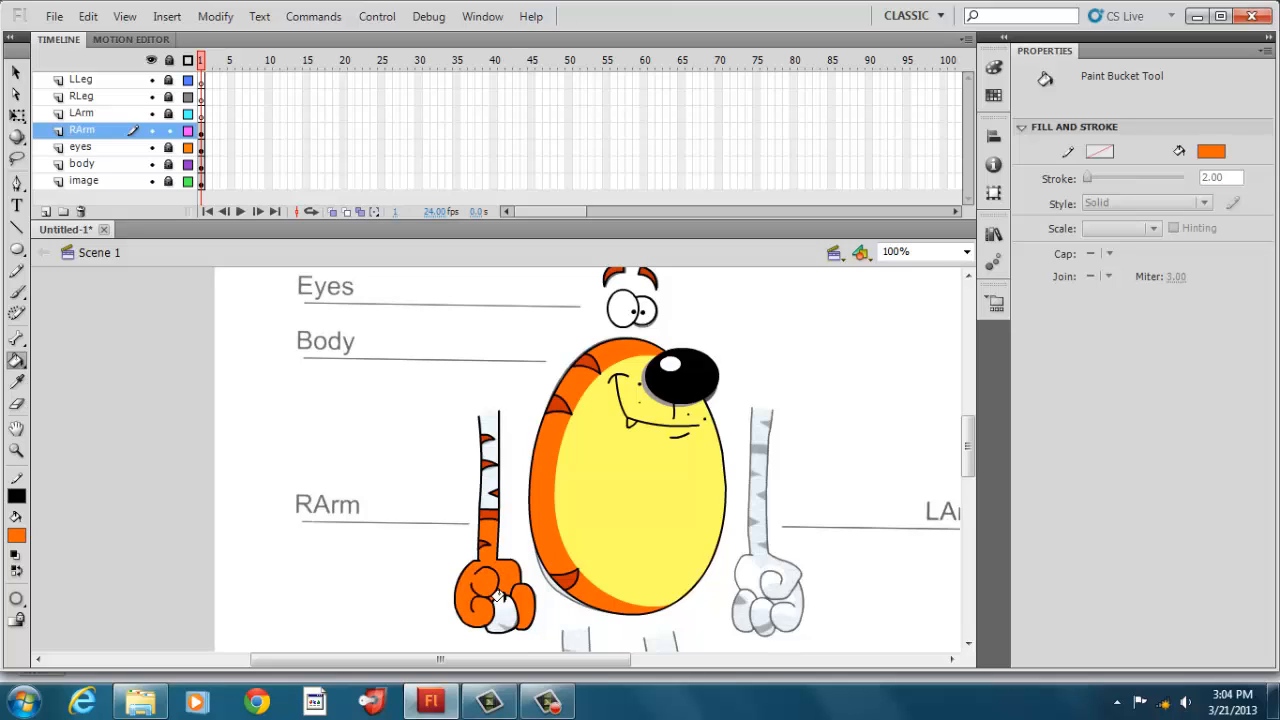
{"action": "left_click", "coordinate": [497, 597]}
{"action": "left_click", "coordinate": [485, 478]}
{"action": "left_click", "coordinate": [485, 453]}
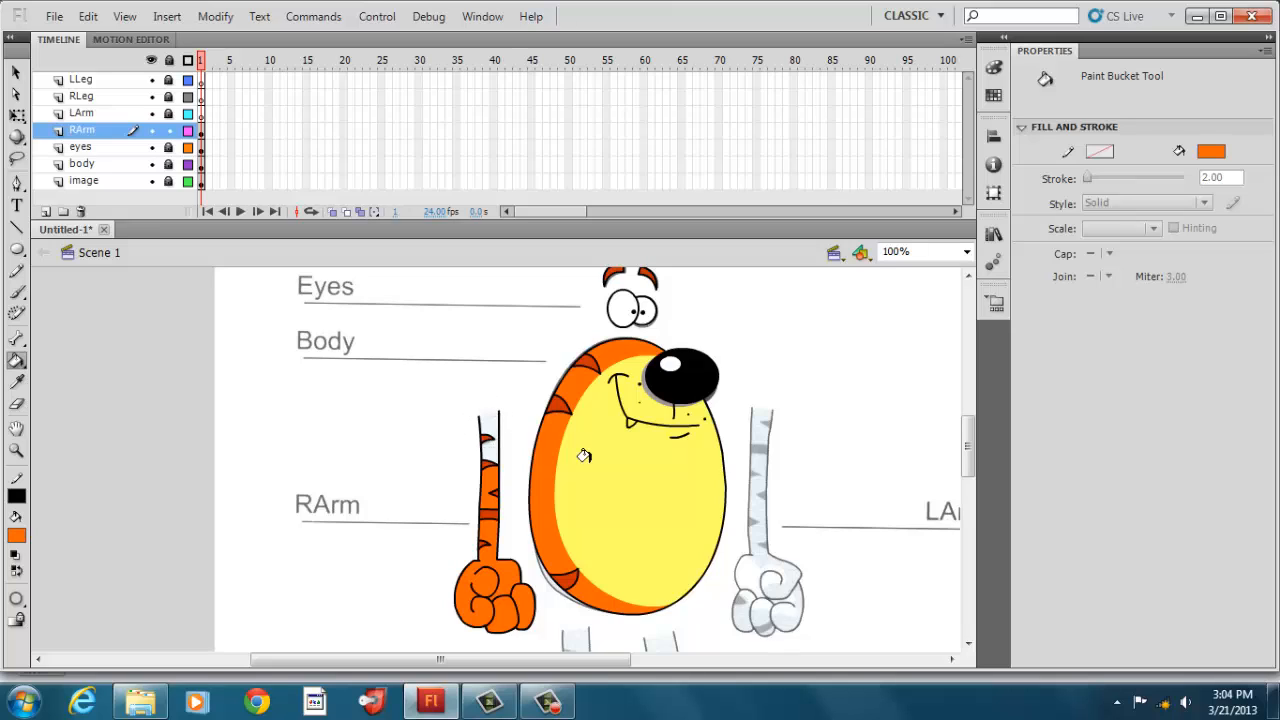
Close the open shoulder end of the right arm with a straight black line joining its two side outlines
{"action": "left_click", "coordinate": [966, 252]}
{"action": "left_click", "coordinate": [943, 354]}
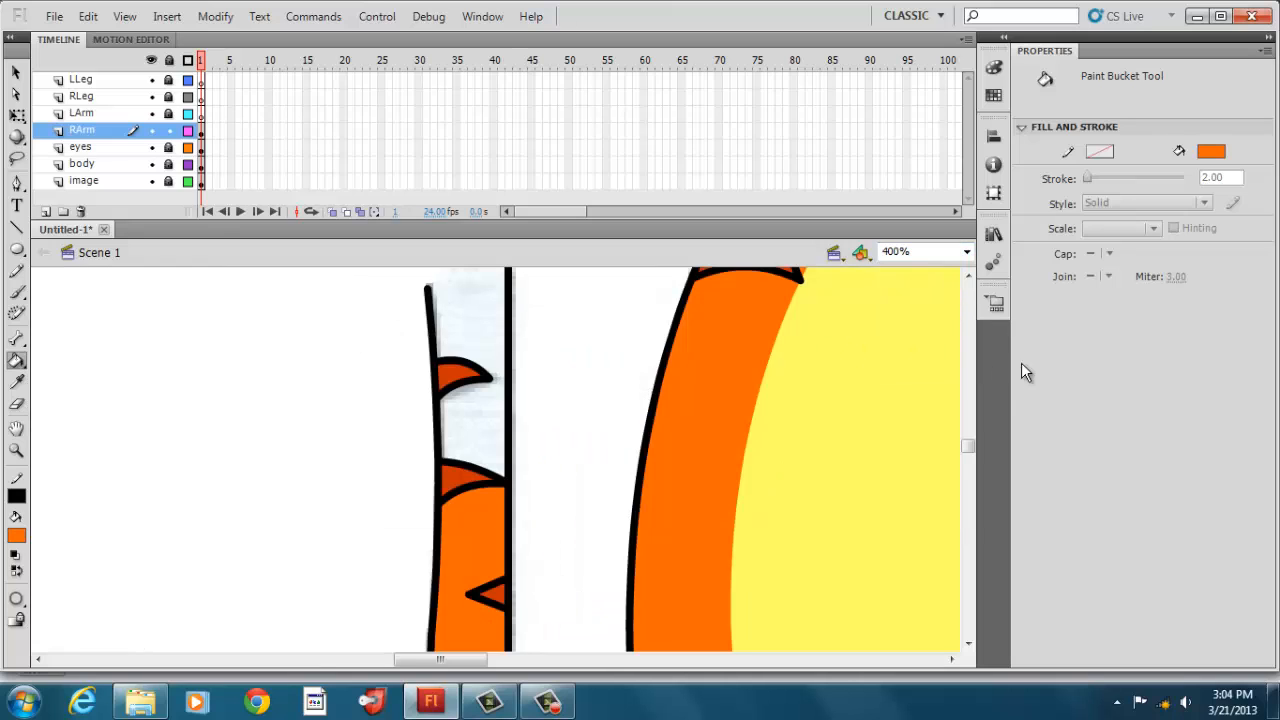
{"action": "left_click_drag", "start_coordinate": [972, 448], "coordinate": [971, 440]}
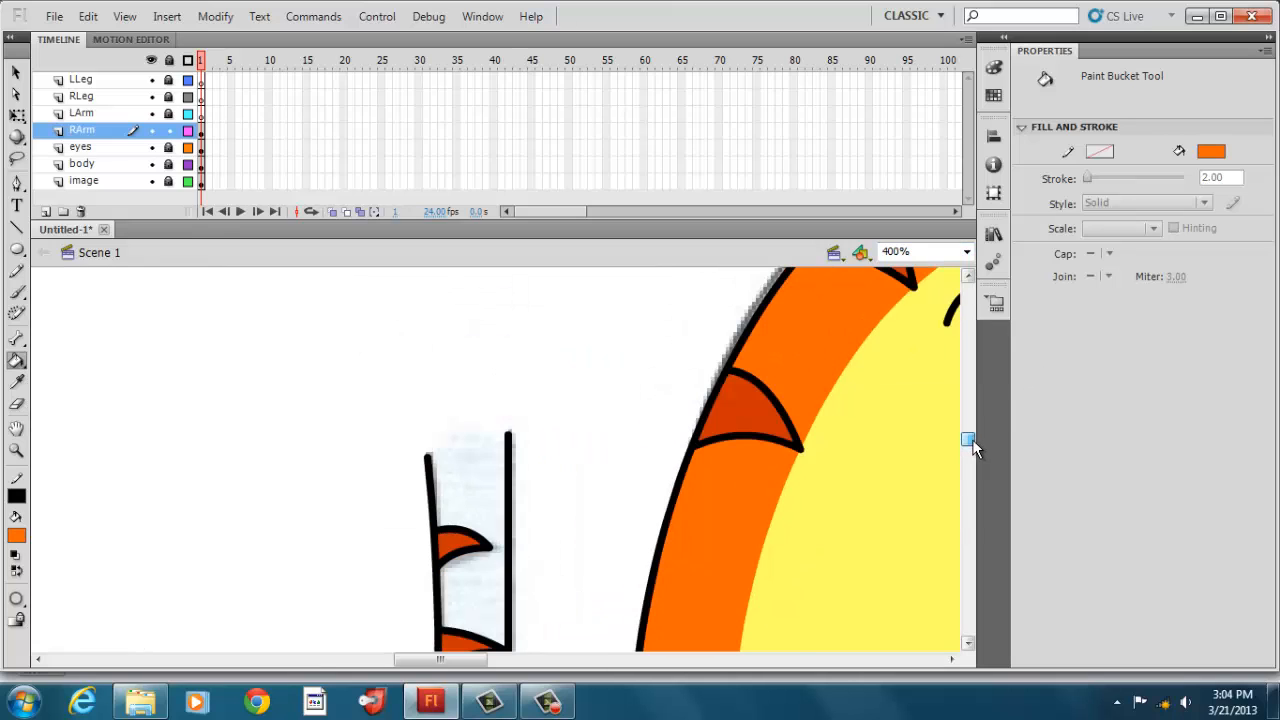
{"action": "left_click", "coordinate": [16, 228]}
{"action": "left_click_drag", "start_coordinate": [426, 458], "coordinate": [510, 433]}
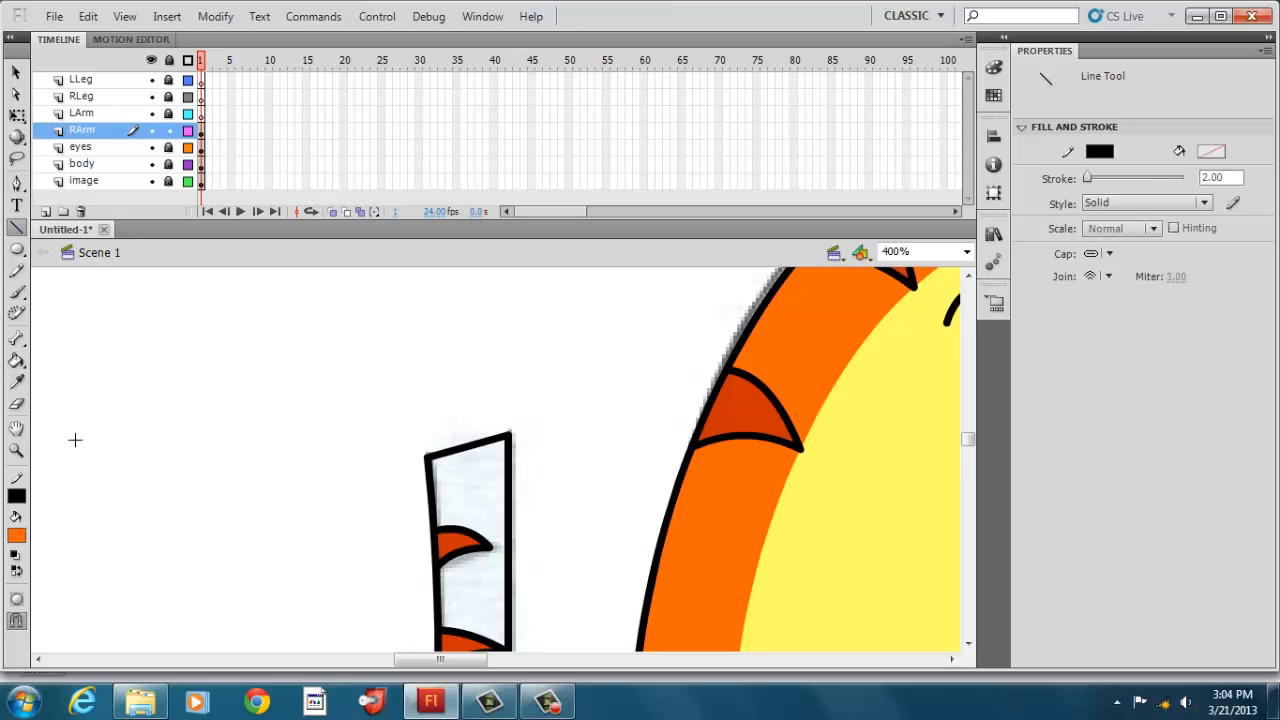
Fill the unpainted upper part of the right arm with orange and cut the closing line across its top end
{"action": "left_click", "coordinate": [16, 360]}
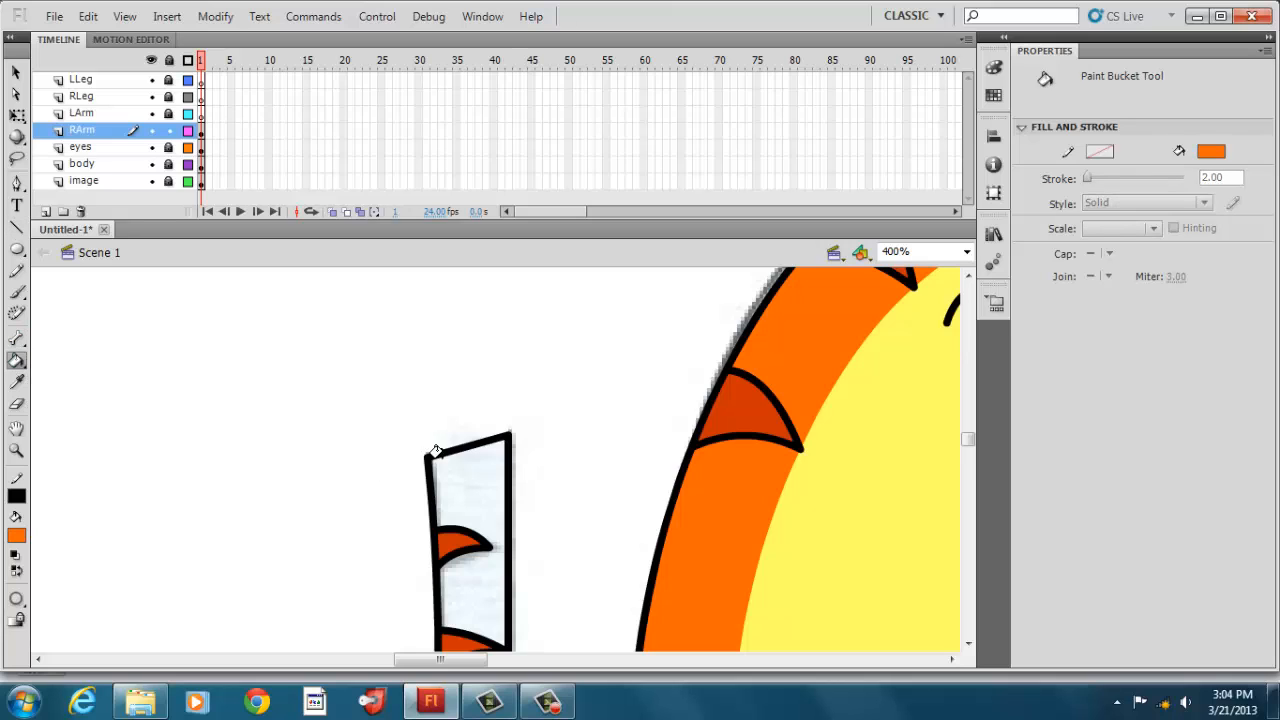
{"action": "left_click", "coordinate": [436, 451]}
{"action": "left_click", "coordinate": [16, 73]}
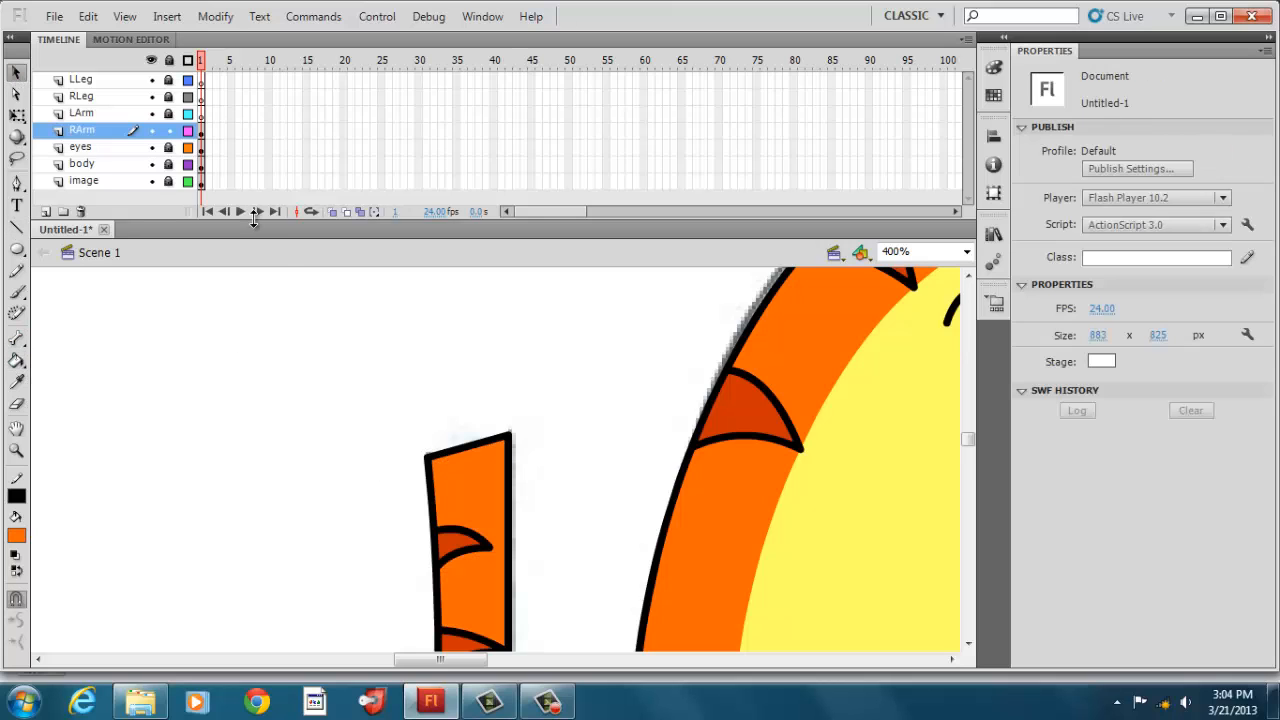
{"action": "left_click", "coordinate": [471, 446]}
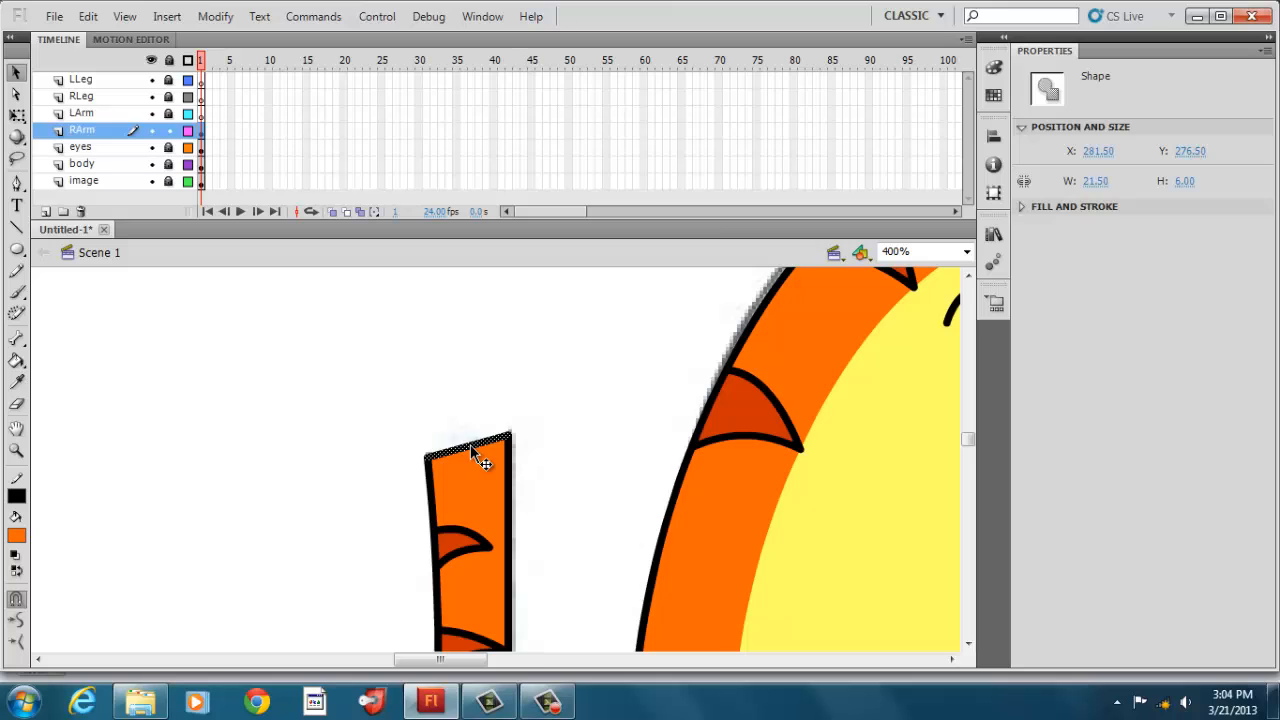
{"action": "right_click", "coordinate": [470, 446]}
{"action": "left_click", "coordinate": [511, 296]}
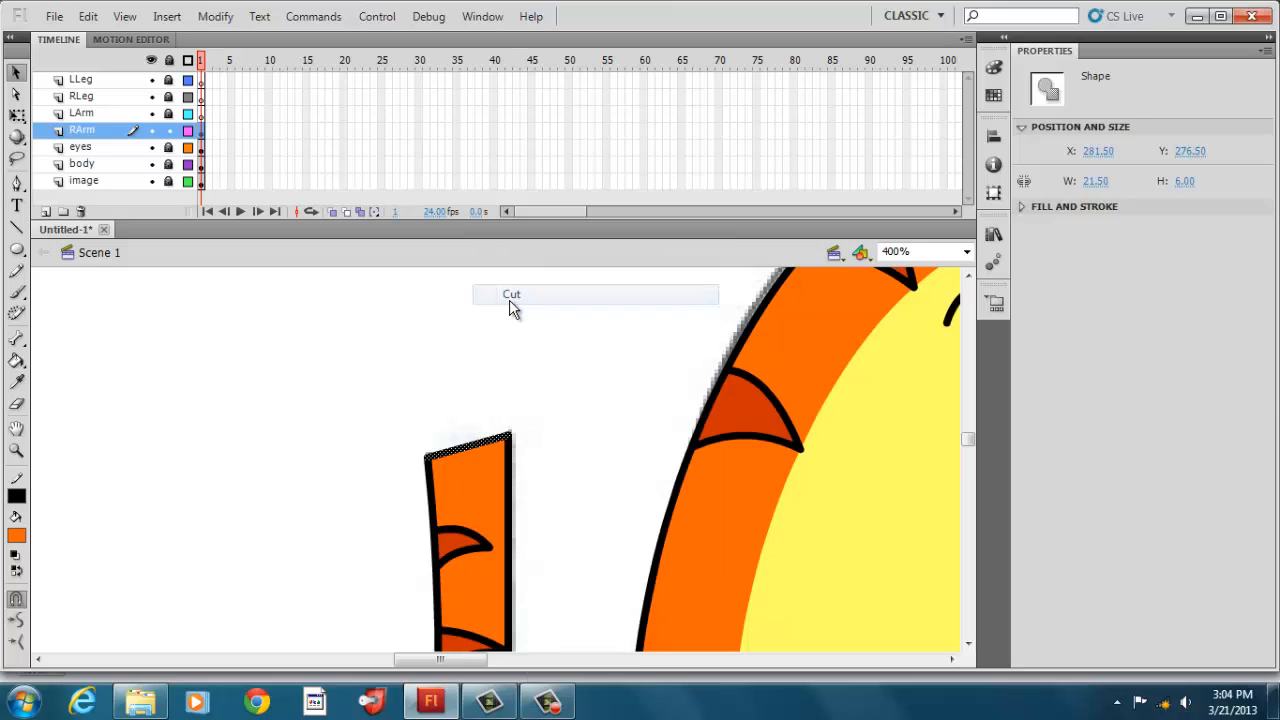
Set the view to 100% and look over the coloured right arm and the untraced left arm and legs
{"action": "left_click", "coordinate": [490, 703]}
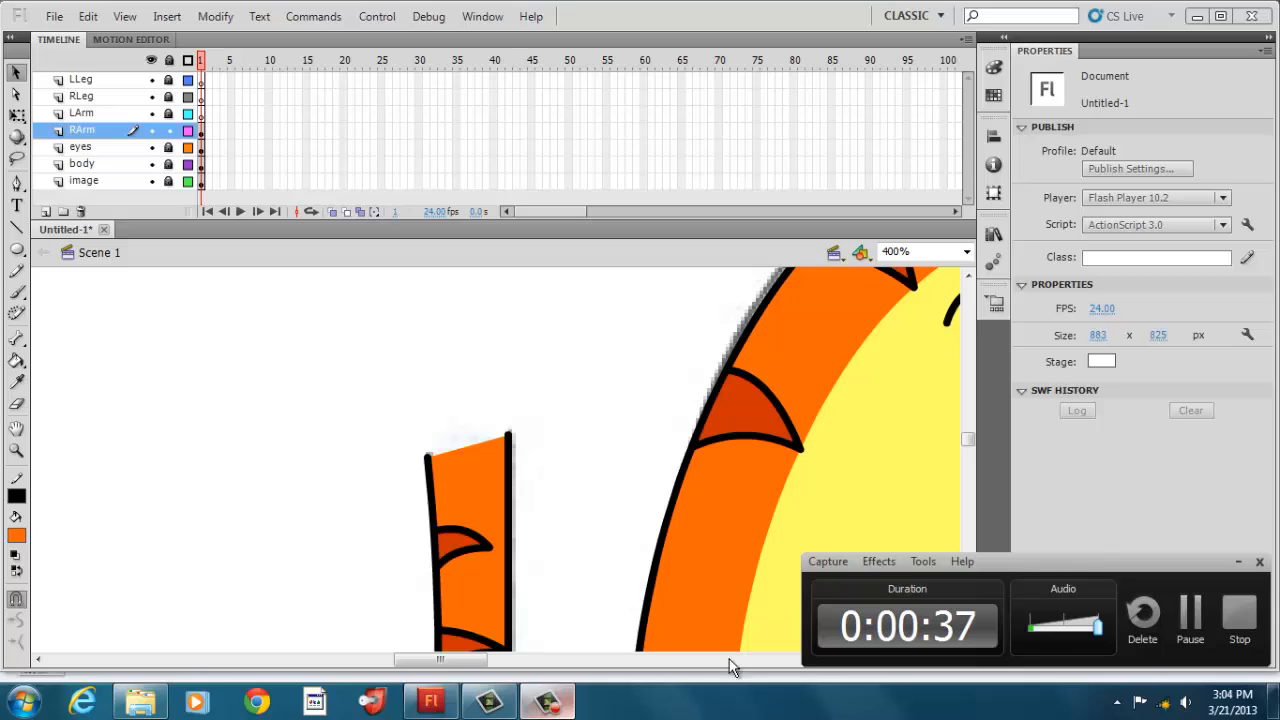
{"action": "left_click", "coordinate": [1191, 622]}
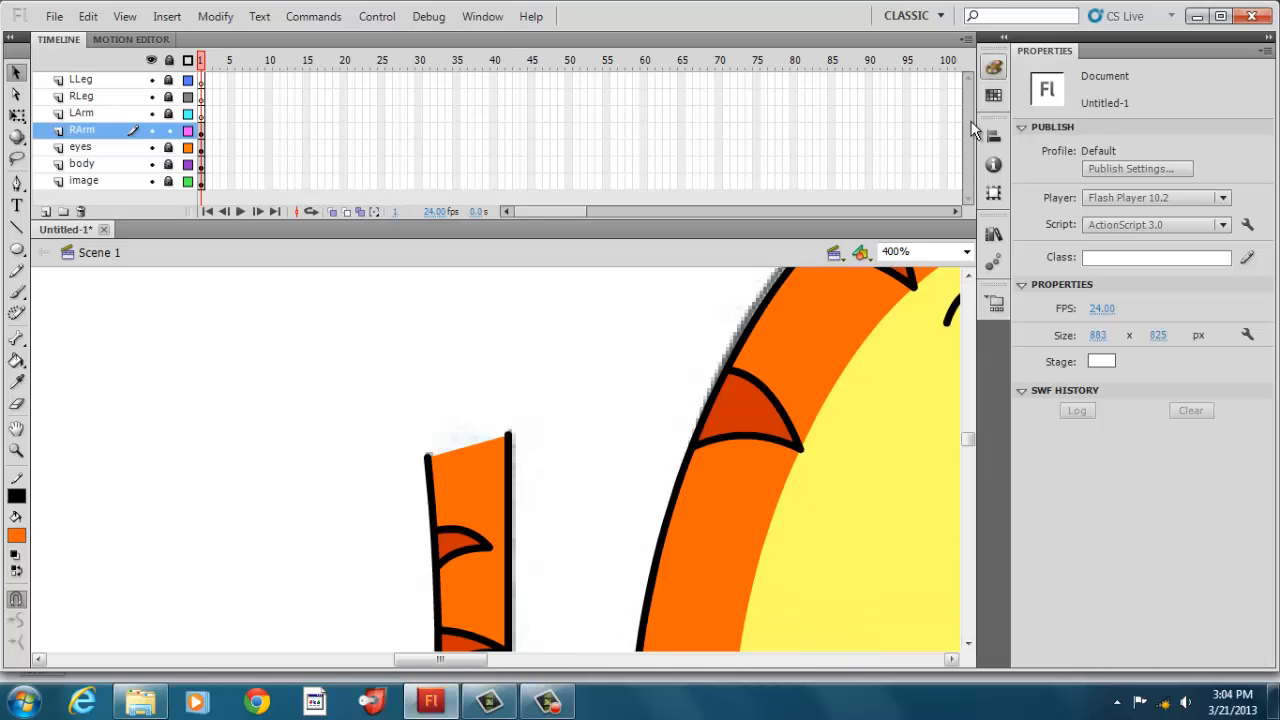
{"action": "left_click", "coordinate": [966, 252]}
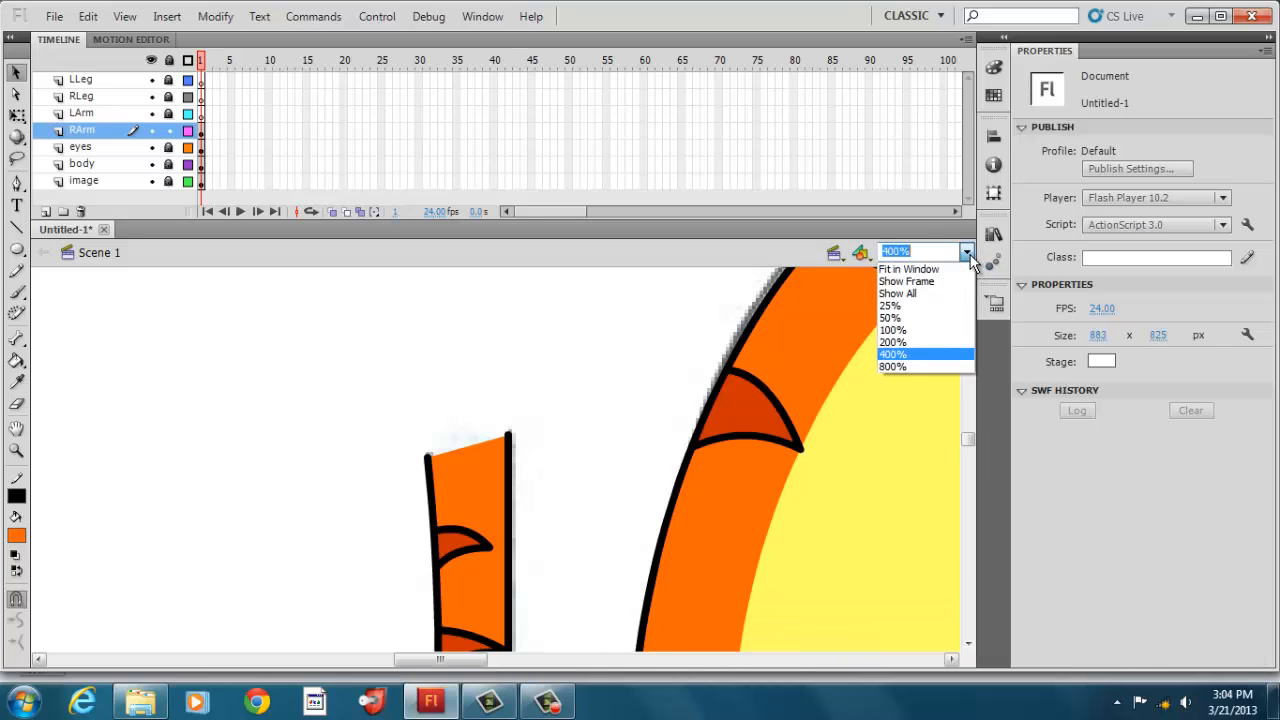
{"action": "left_click", "coordinate": [962, 330]}
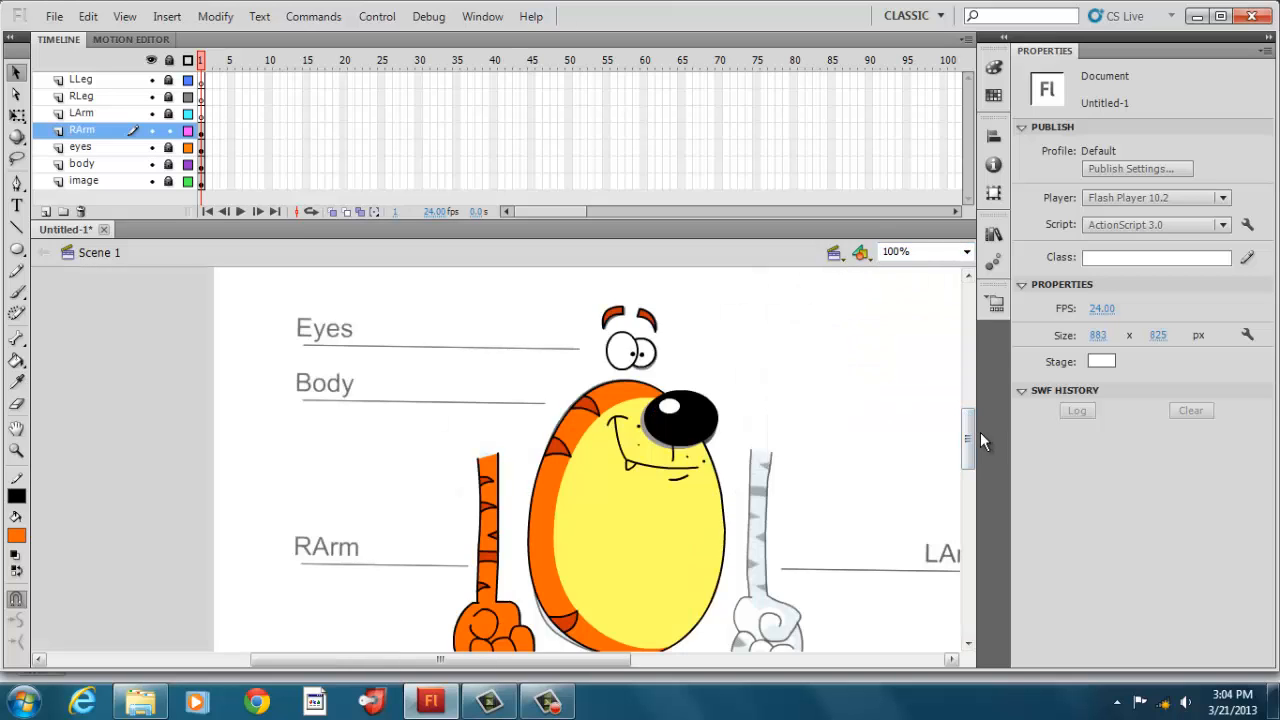
{"action": "left_click_drag", "start_coordinate": [973, 430], "coordinate": [972, 454]}
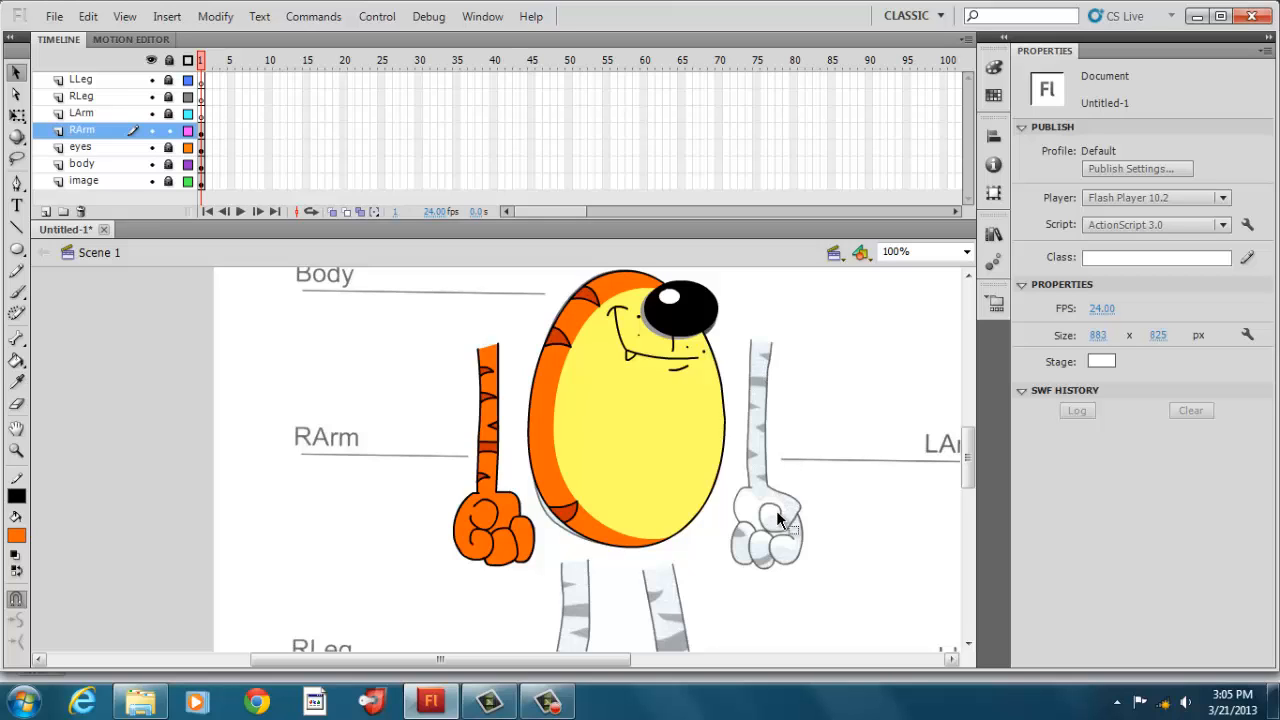
{"action": "left_click_drag", "start_coordinate": [970, 456], "coordinate": [973, 486]}
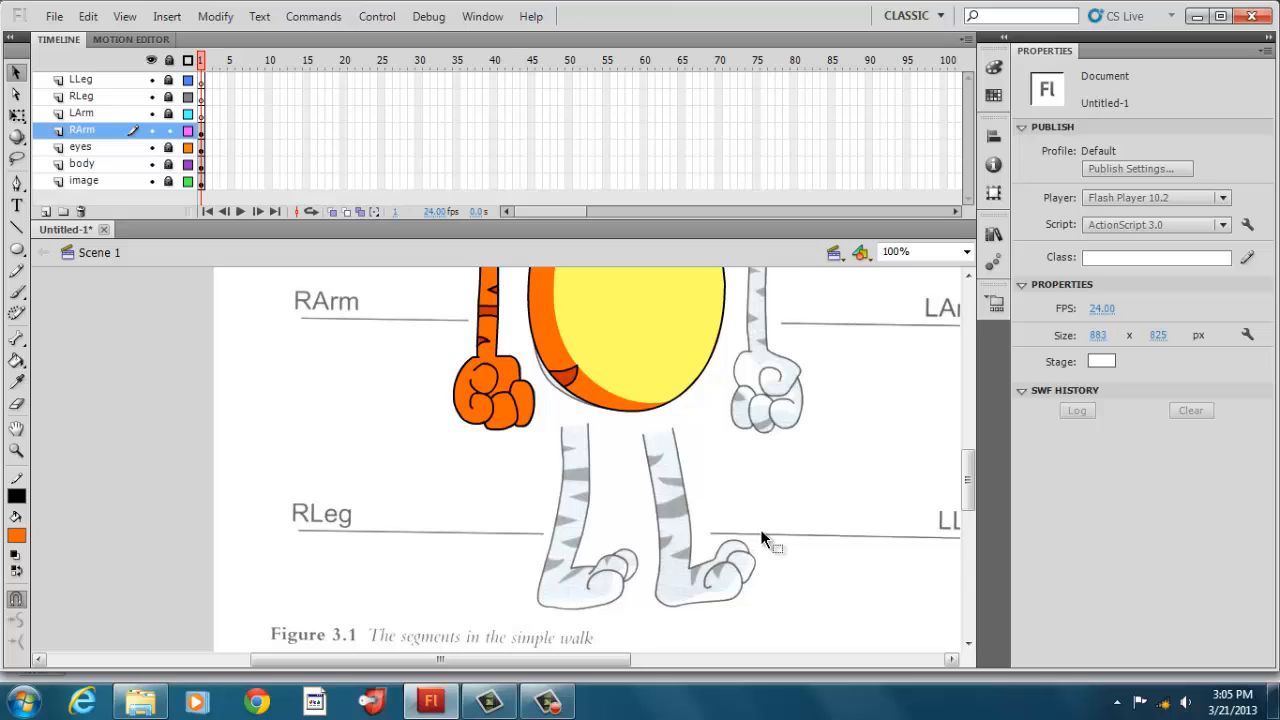
{"action": "left_click_drag", "start_coordinate": [969, 489], "coordinate": [970, 469]}
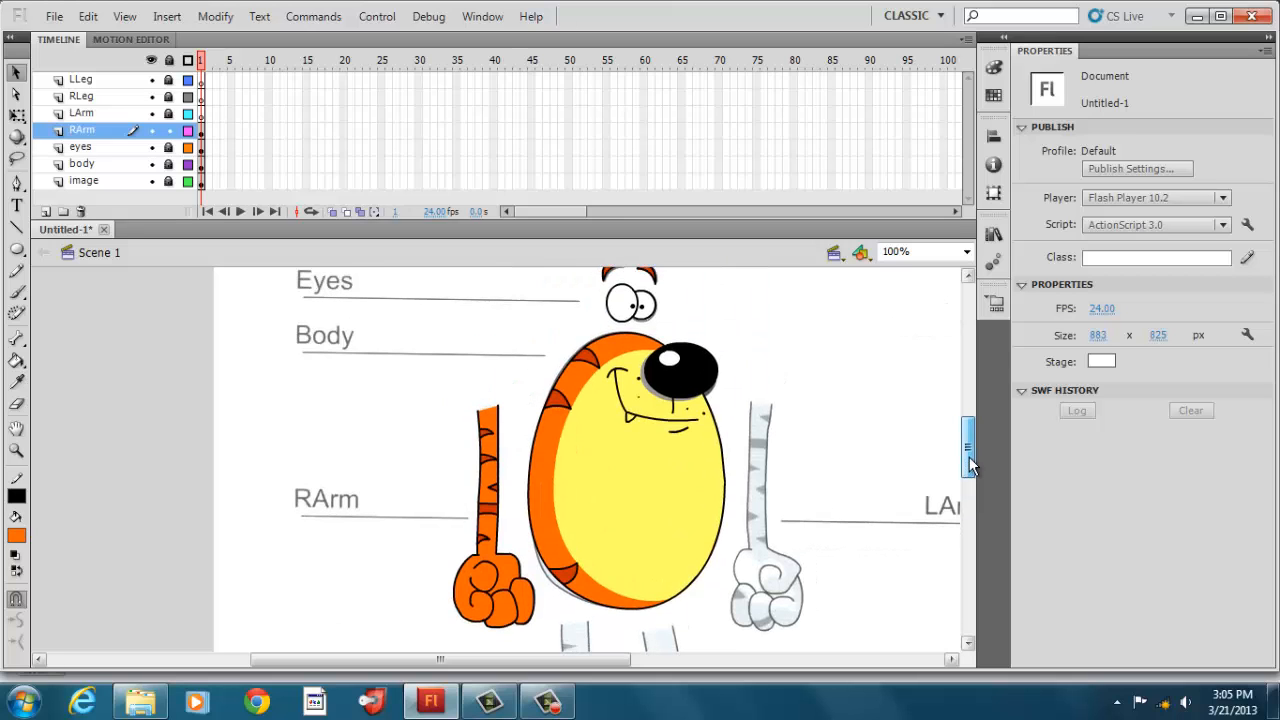
{"action": "left_click", "coordinate": [549, 700]}
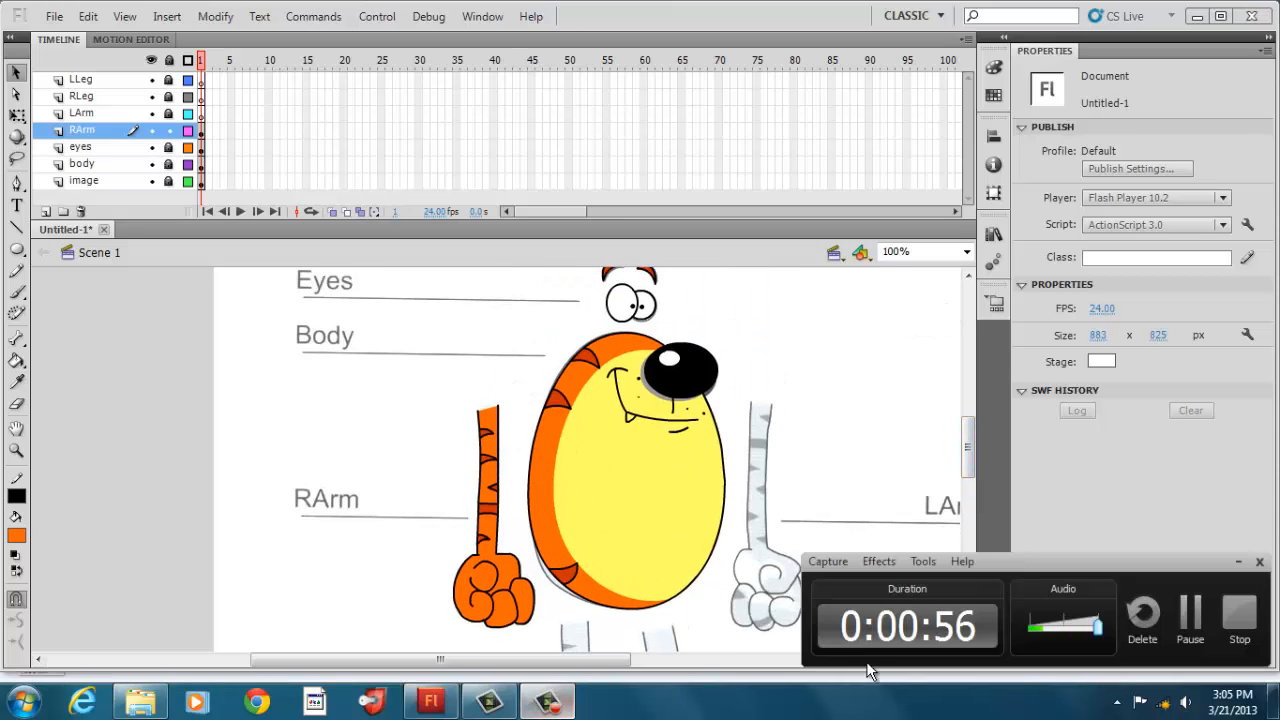
{"action": "left_click", "coordinate": [1237, 627]}
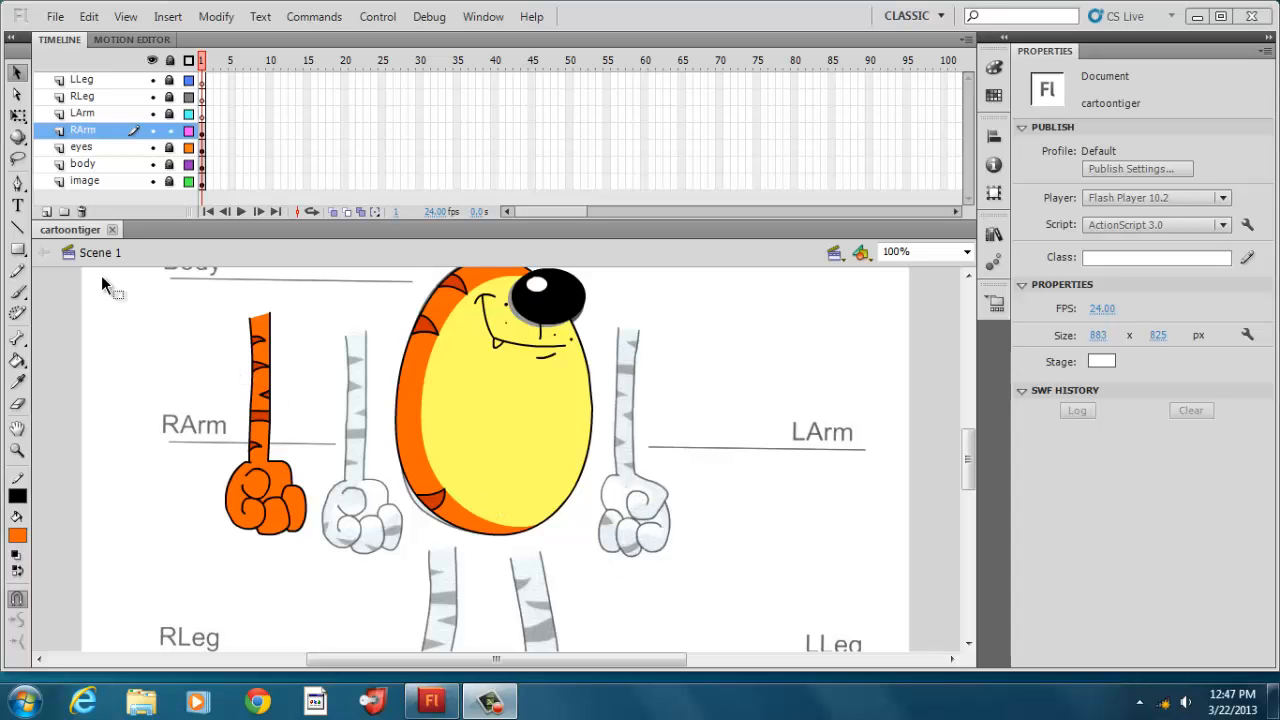
Trace the left arm's outer edge, thumb, palm and first finger over the reference image with the Pencil tool
{"action": "left_click", "coordinate": [17, 271]}
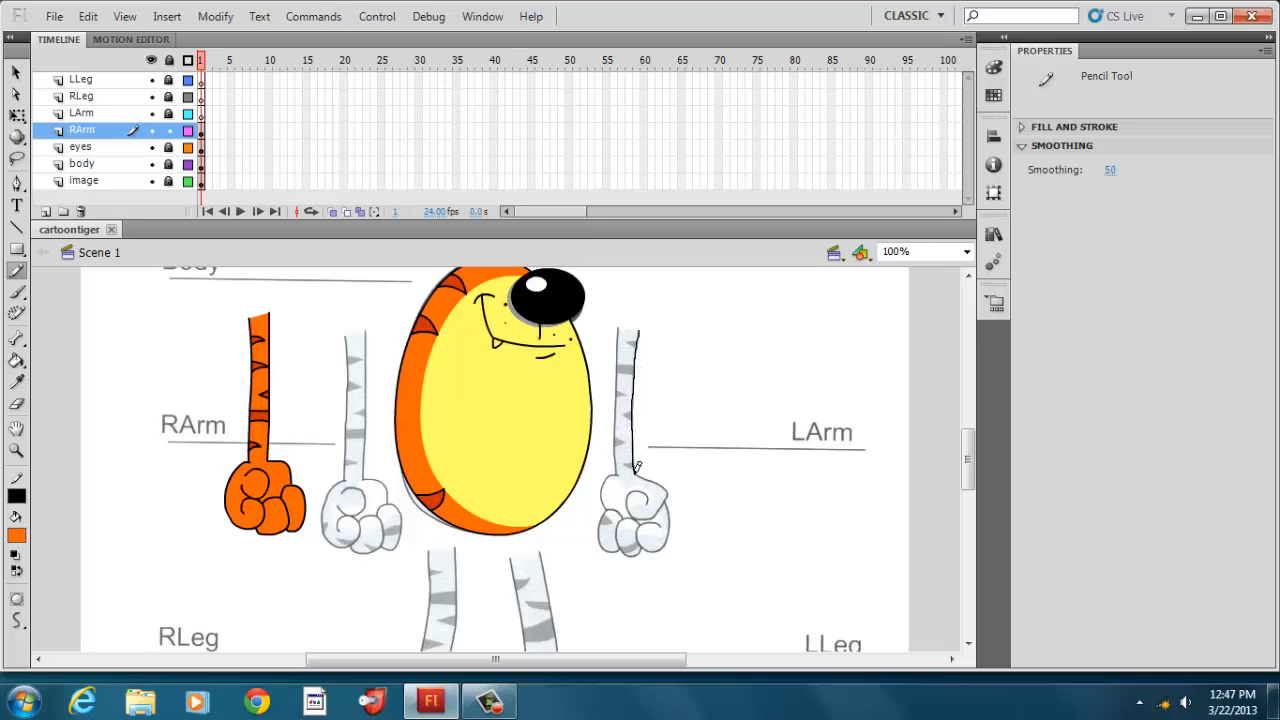
{"action": "mouse_move", "coordinate": [634, 474]}
{"action": "left_mouse_down"}
{"action": "mouse_move", "coordinate": [670, 490]}
{"action": "mouse_move", "coordinate": [664, 506]}
{"action": "left_mouse_up"}
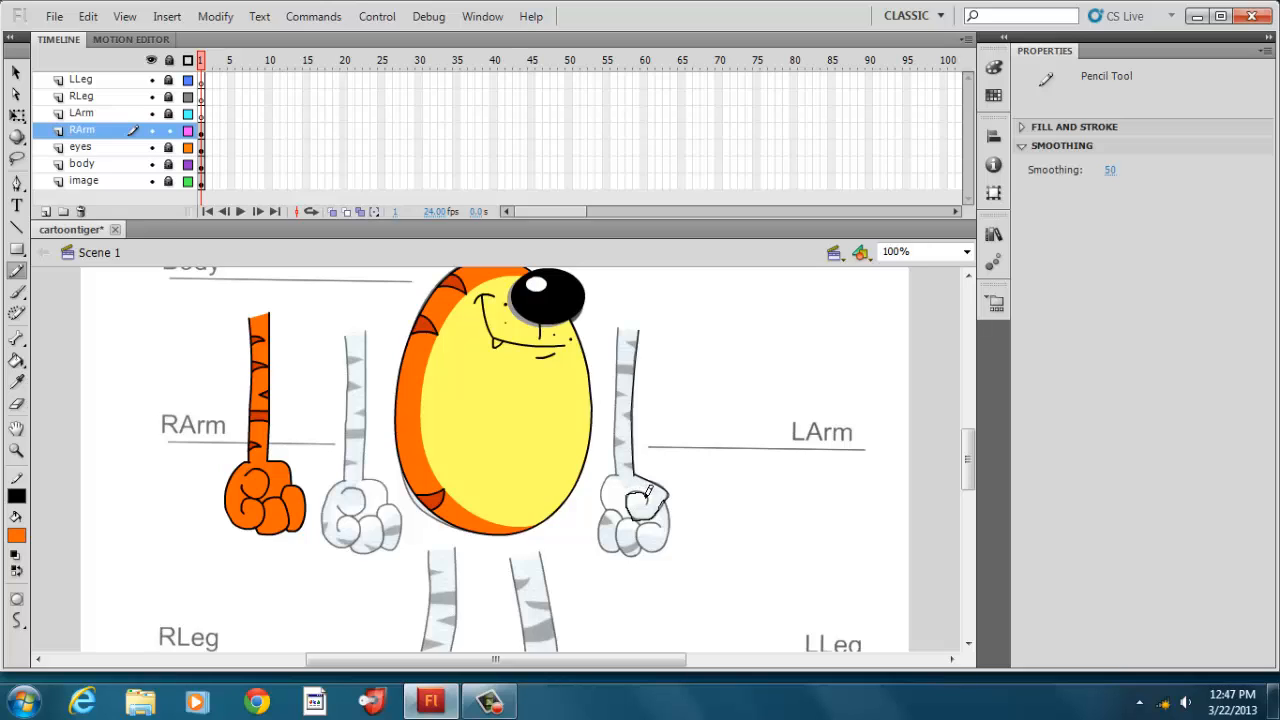
{"action": "left_click_drag", "start_coordinate": [648, 504], "coordinate": [649, 504]}
{"action": "left_click_drag", "start_coordinate": [616, 475], "coordinate": [617, 476]}
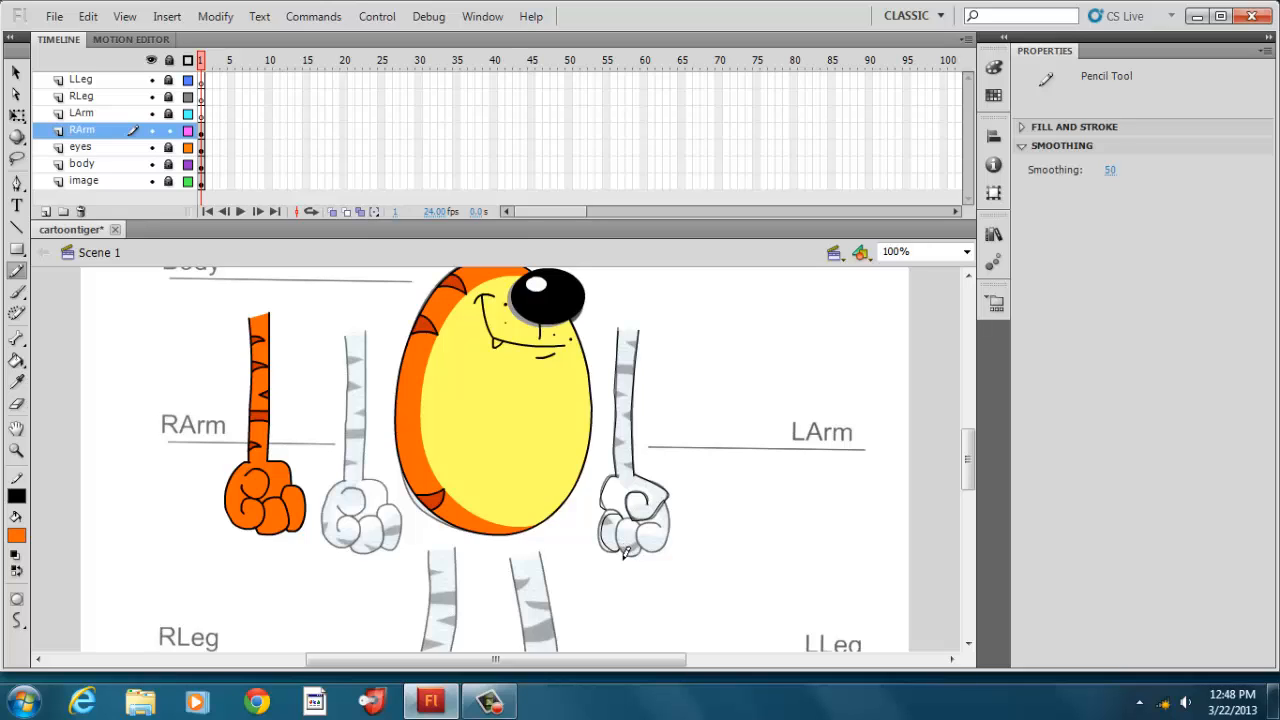
Cut the freehand outline of the first finger on the left arm's hand
{"action": "left_click", "coordinate": [16, 75]}
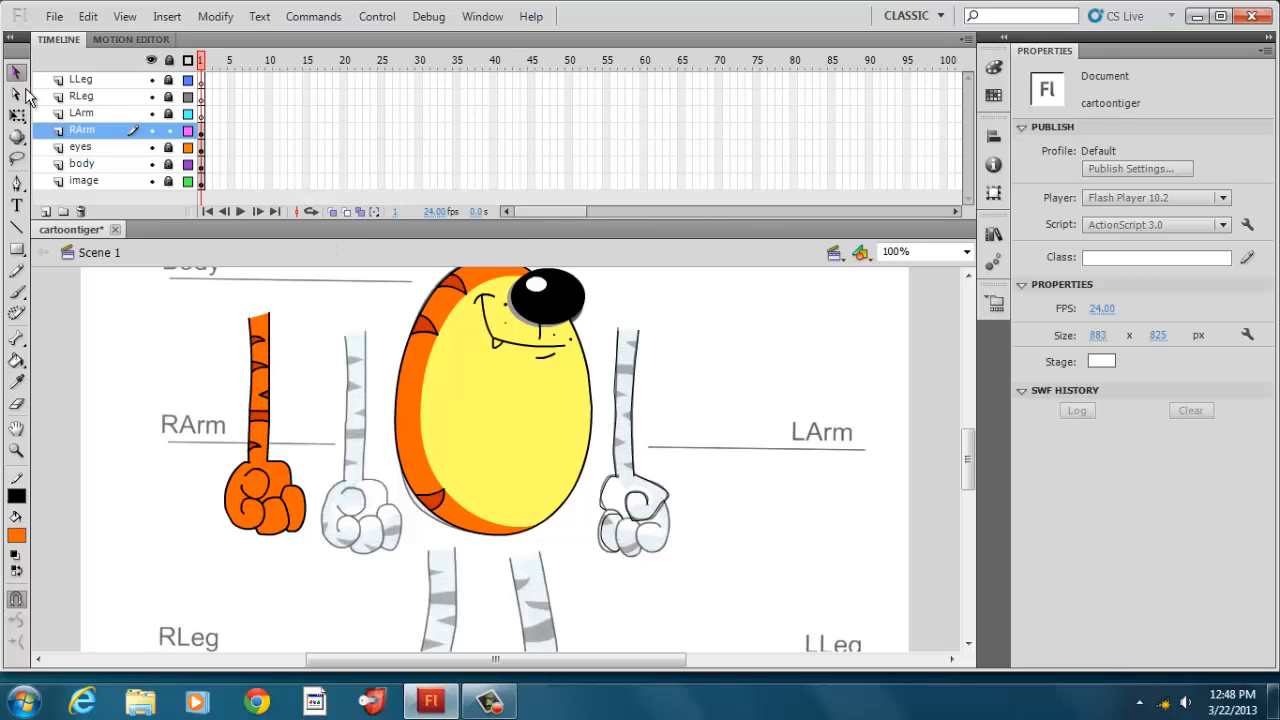
{"action": "right_click", "coordinate": [616, 545]}
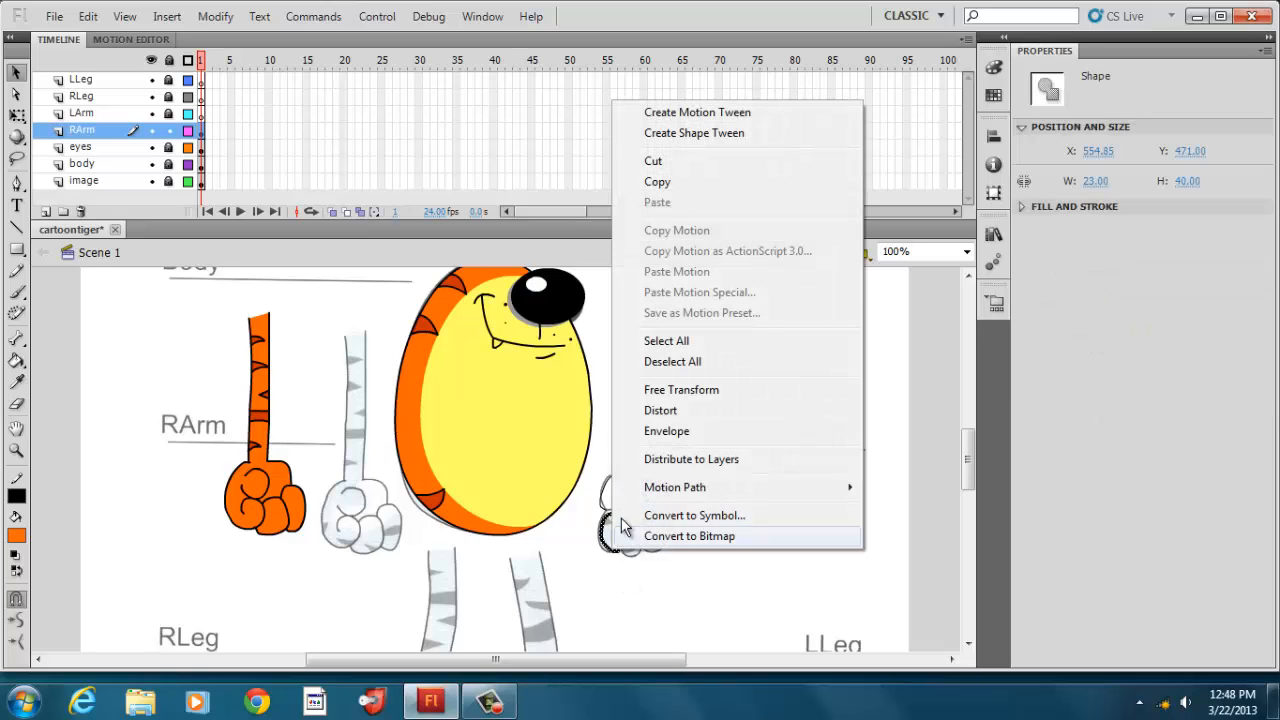
{"action": "left_click", "coordinate": [658, 161]}
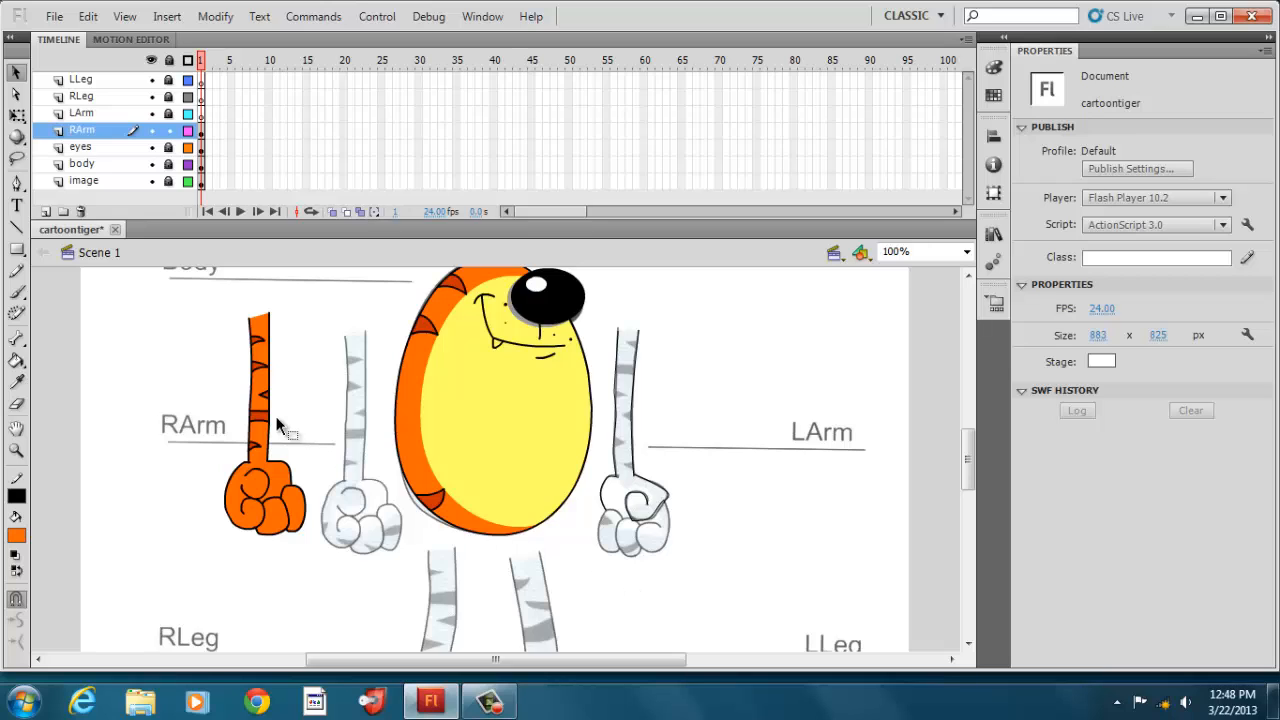
Draw an oval without fill, about 29 × 47 px, beside the left hand's first finger
{"action": "left_click", "coordinate": [16, 250]}
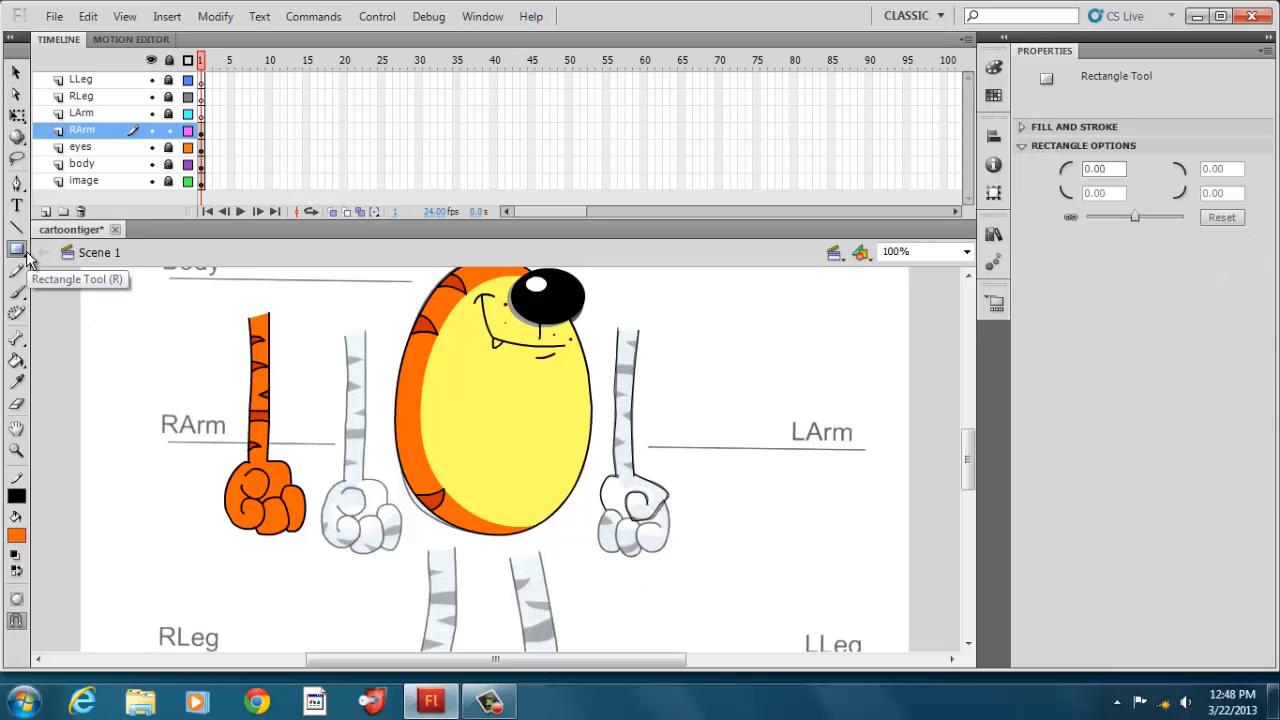
{"action": "left_click", "coordinate": [95, 270]}
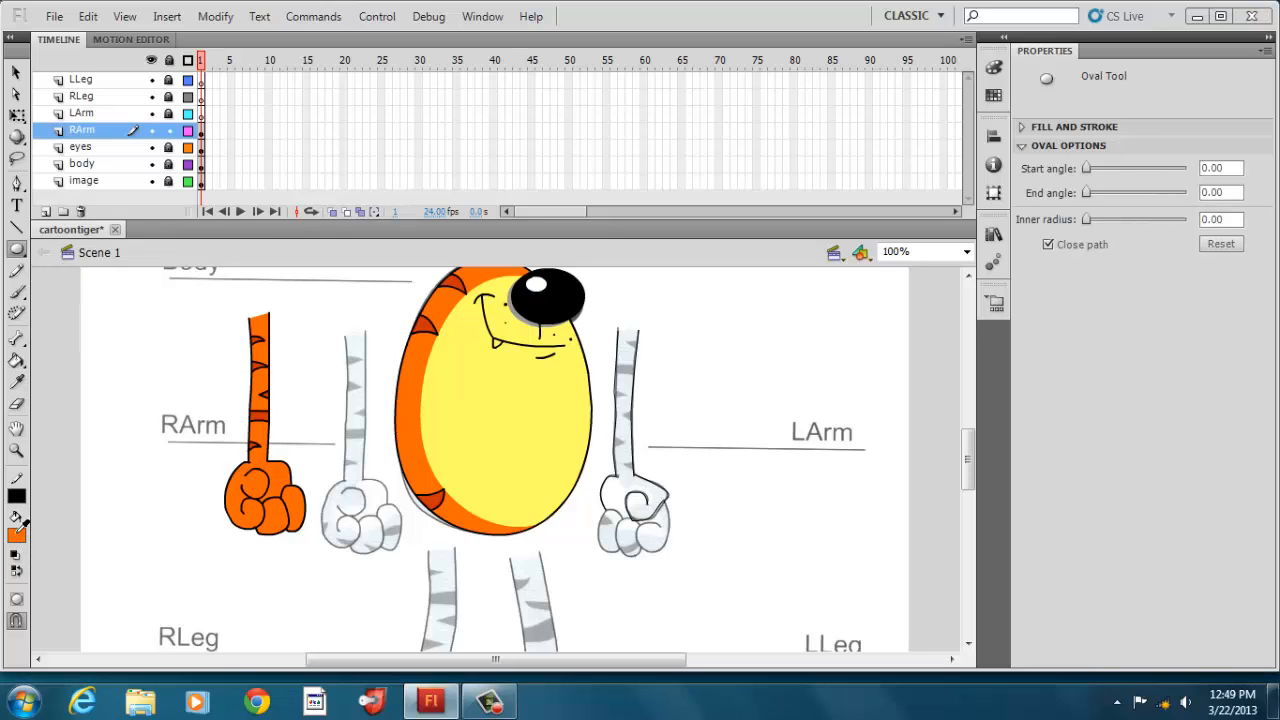
{"action": "left_click", "coordinate": [17, 535]}
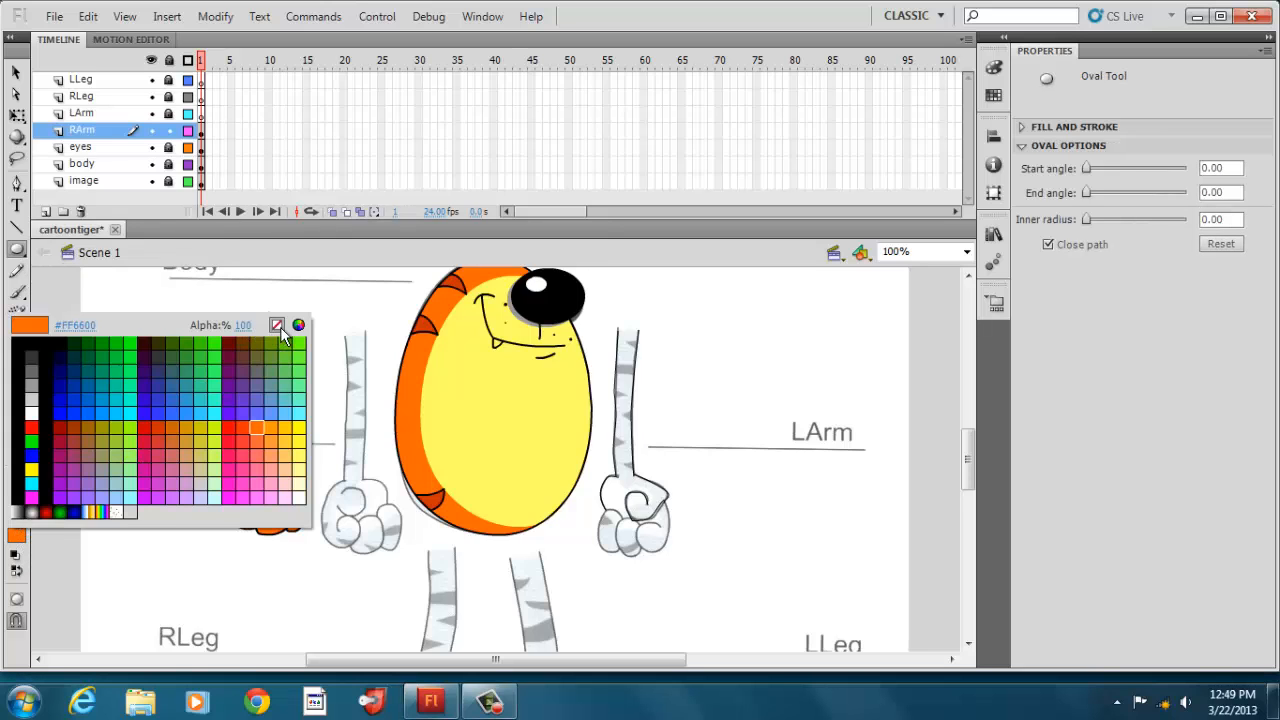
{"action": "left_click", "coordinate": [278, 326]}
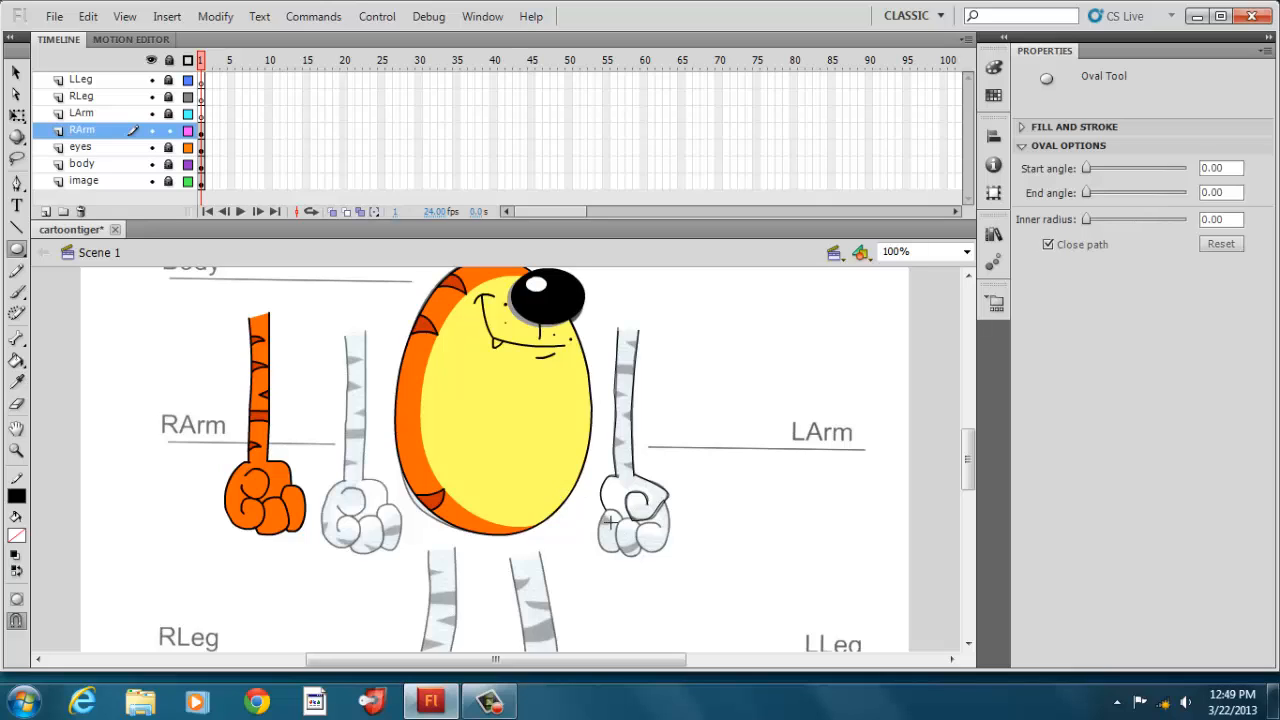
{"action": "left_click_drag", "start_coordinate": [600, 510], "coordinate": [632, 554]}
Nudge the finger oval sideways until it lines up with the first finger in the reference image
{"action": "left_click", "coordinate": [16, 72]}
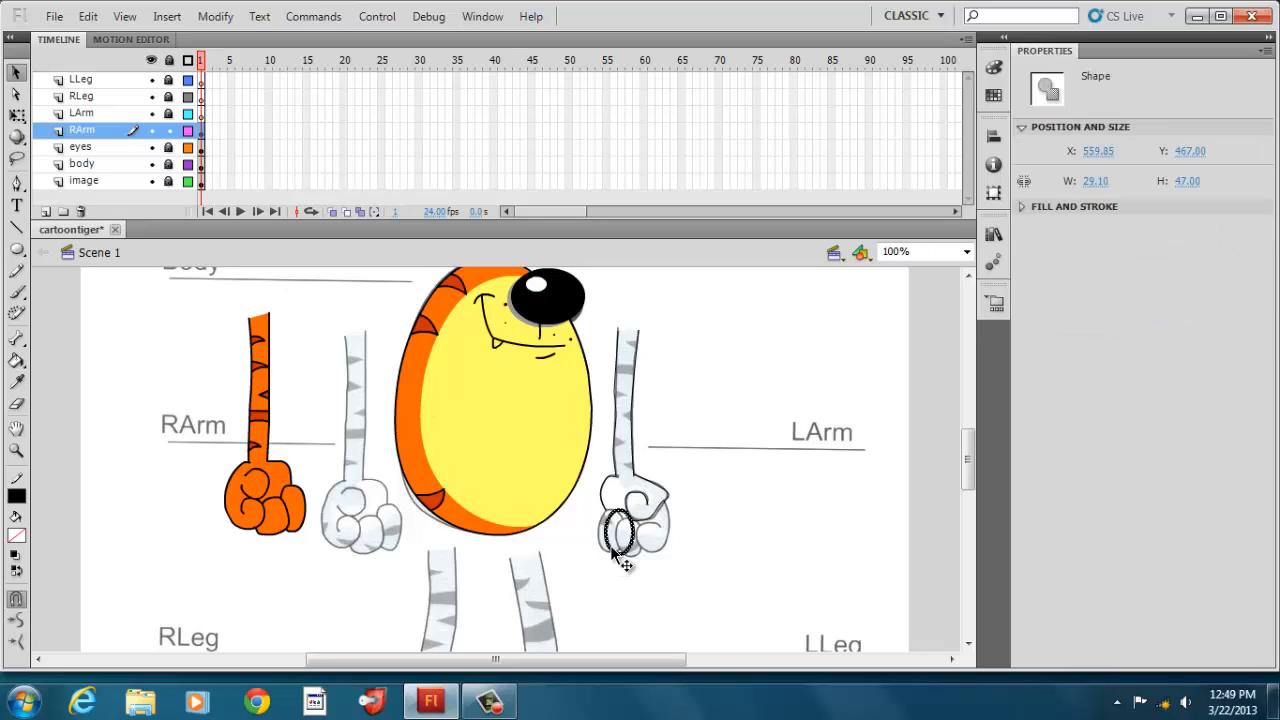
{"action": "key", "text": "Left"}
{"action": "key", "text": "Left"}
{"action": "key", "text": "Left"}
{"action": "key", "text": "Left"}
{"action": "left_click", "coordinate": [728, 564]}
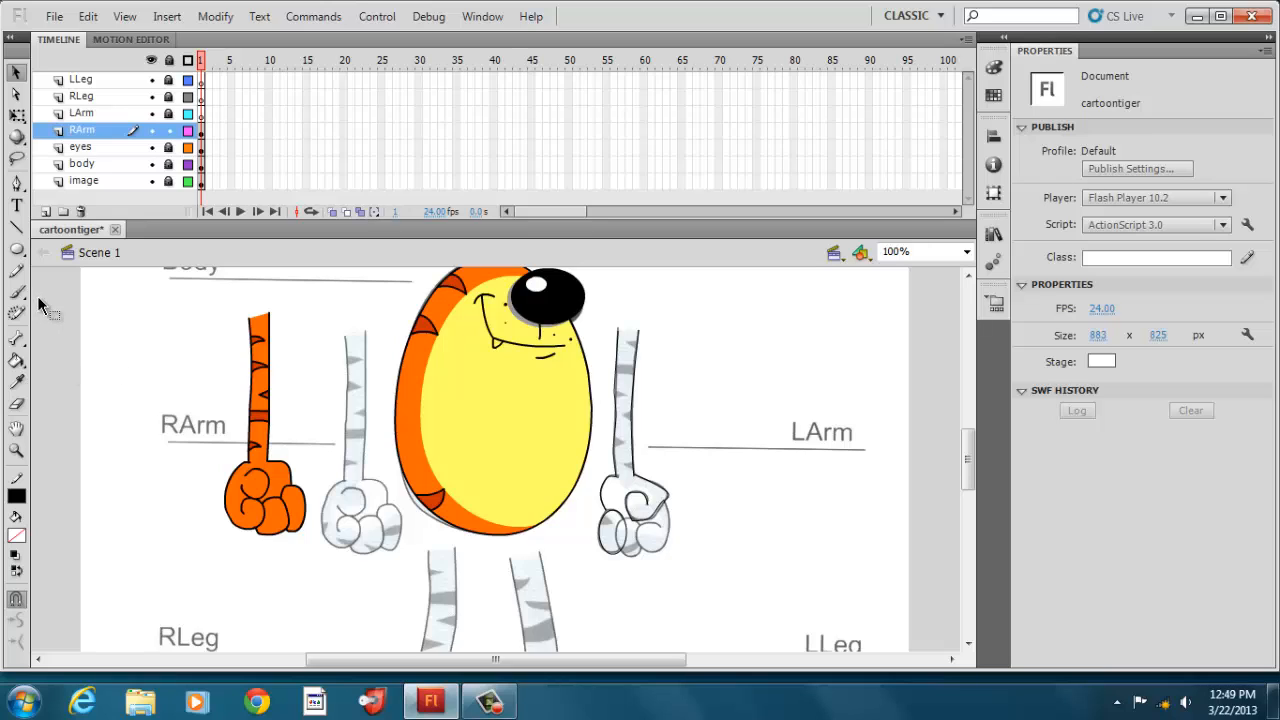
Draw a second unfilled oval of about 30 × 45 px beside the left hand and rotate it slightly with Free Transform
{"action": "left_click", "coordinate": [16, 248]}
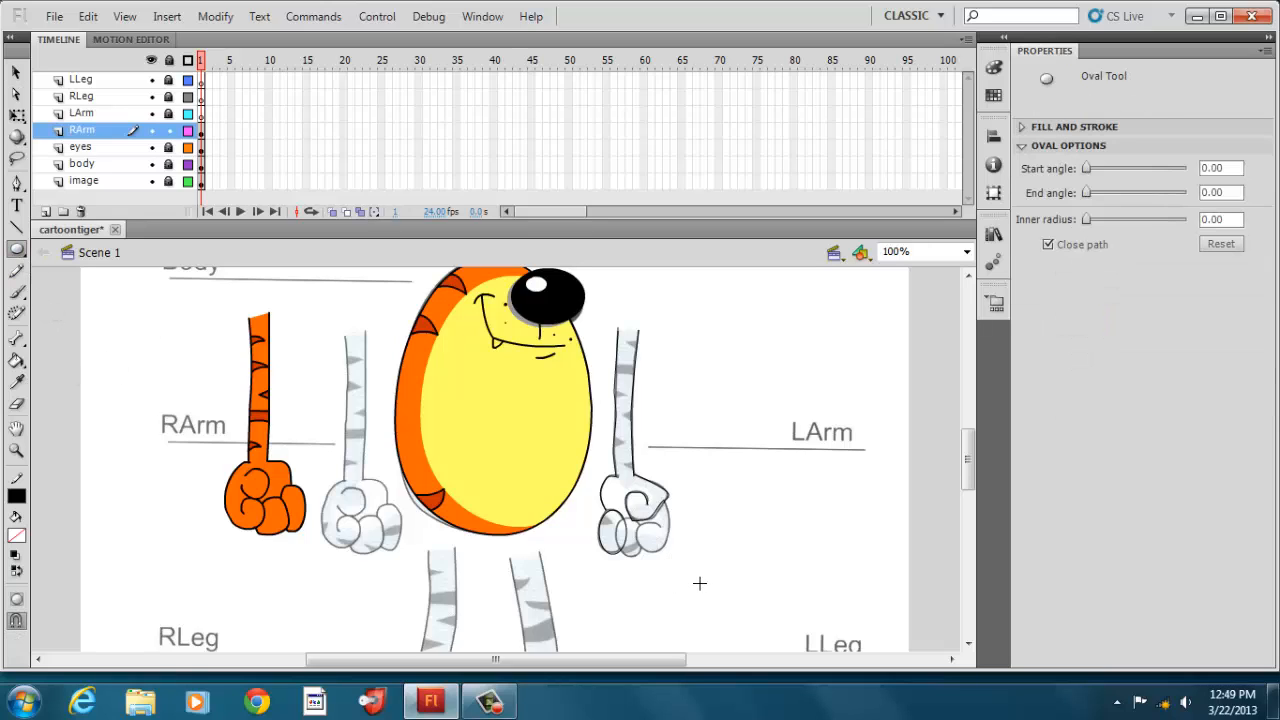
{"action": "mouse_move", "coordinate": [682, 517]}
{"action": "left_mouse_down"}
{"action": "mouse_move", "coordinate": [687, 547]}
{"action": "mouse_move", "coordinate": [662, 559]}
{"action": "left_mouse_up"}
{"action": "left_click", "coordinate": [18, 116]}
{"action": "left_click", "coordinate": [678, 556]}
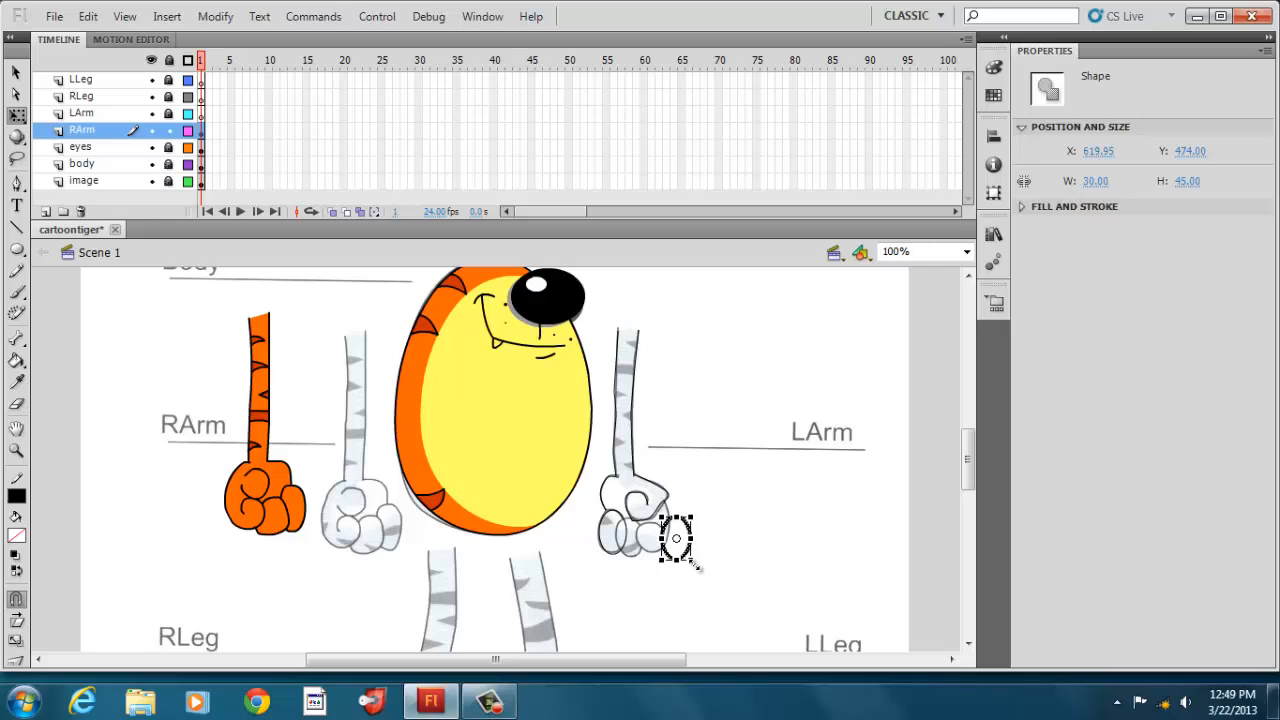
{"action": "left_click_drag", "start_coordinate": [709, 563], "coordinate": [710, 556]}
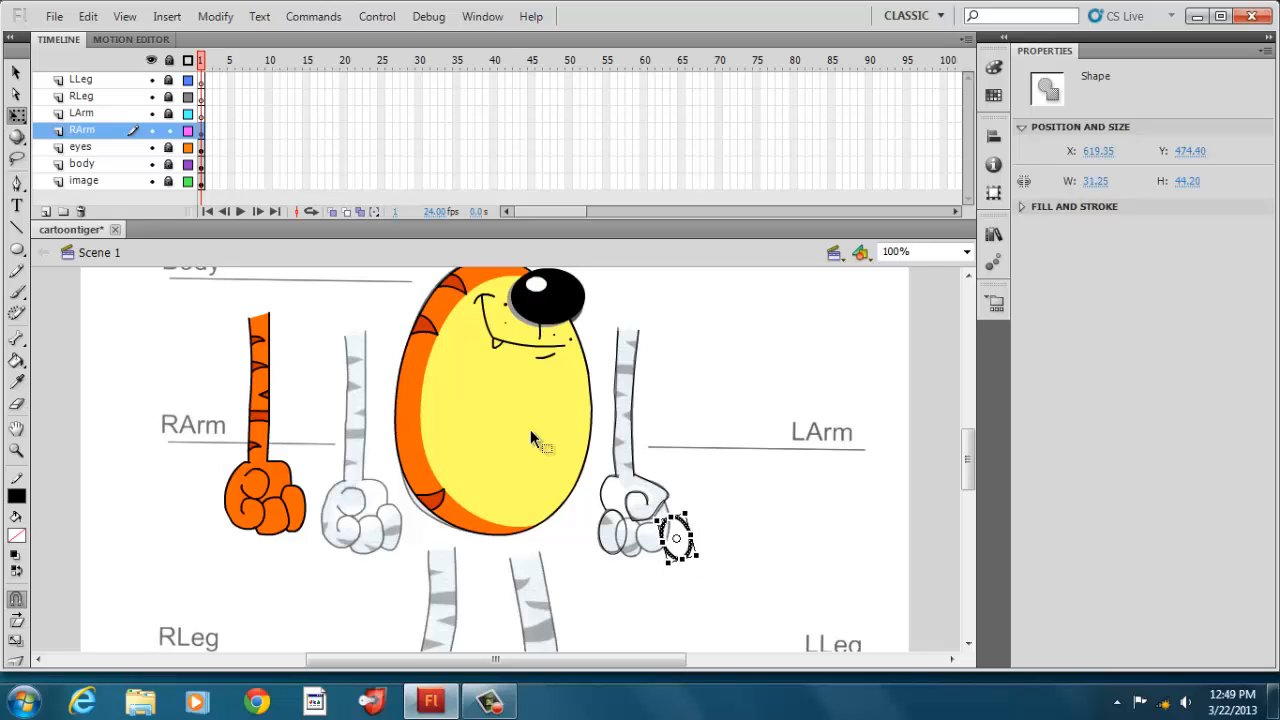
Move the tilted oval onto the left hand's middle finger and nudge it into alignment with the reference image
{"action": "left_click", "coordinate": [16, 73]}
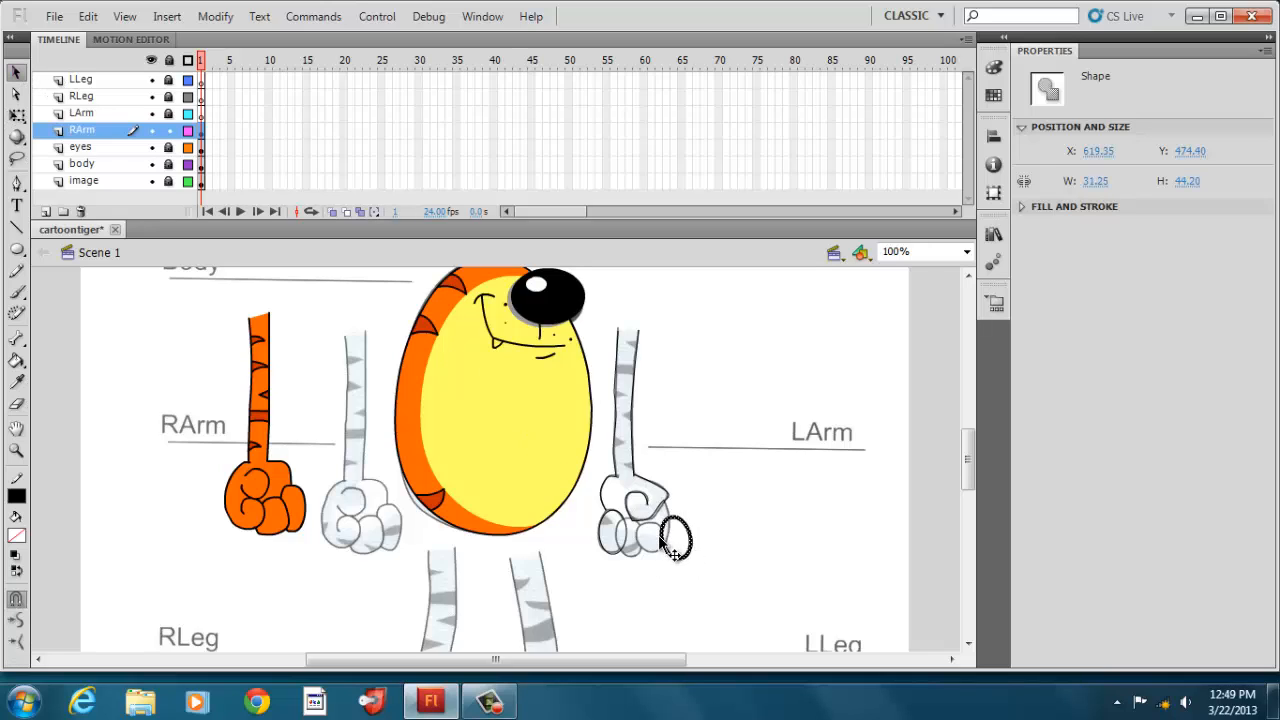
{"action": "left_click_drag", "start_coordinate": [675, 557], "coordinate": [637, 561]}
{"action": "key", "text": "Left"}
{"action": "key", "text": "Left"}
{"action": "key", "text": "Left"}
{"action": "key", "text": "Left"}
{"action": "key", "text": "Left"}
{"action": "key", "text": "Left"}
{"action": "key", "text": "Left"}
{"action": "key", "text": "Up"}
{"action": "key", "text": "Left"}
{"action": "key", "text": "Up"}
{"action": "key", "text": "Up"}
{"action": "key", "text": "Left"}
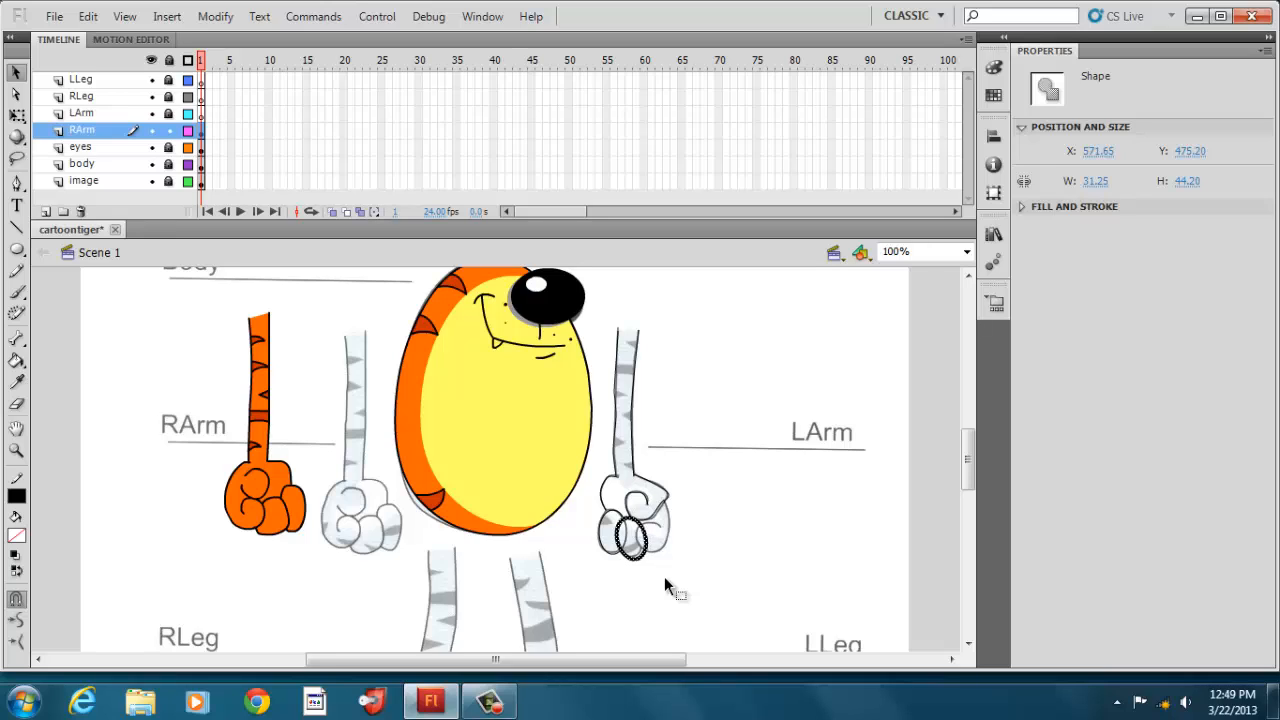
{"action": "left_click", "coordinate": [664, 576]}
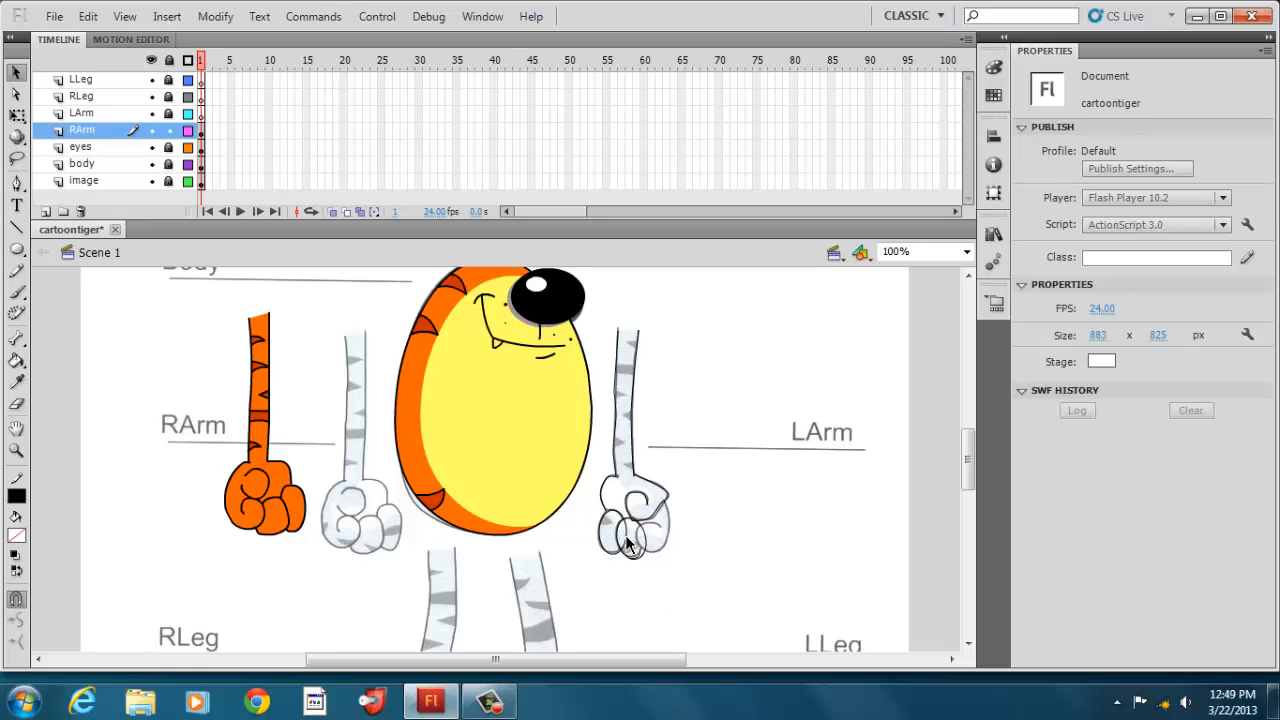
Cut the outline segment where the first and middle finger ovals overlap
{"action": "left_click", "coordinate": [628, 536]}
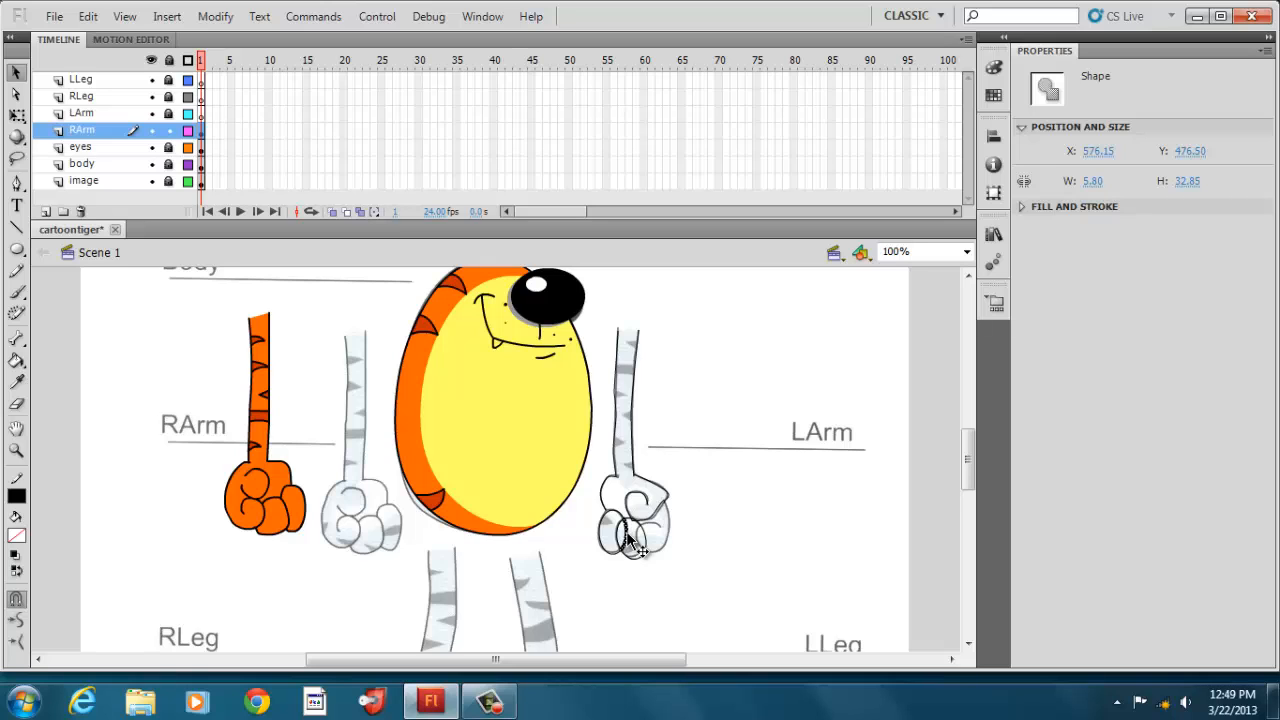
{"action": "right_click", "coordinate": [628, 540]}
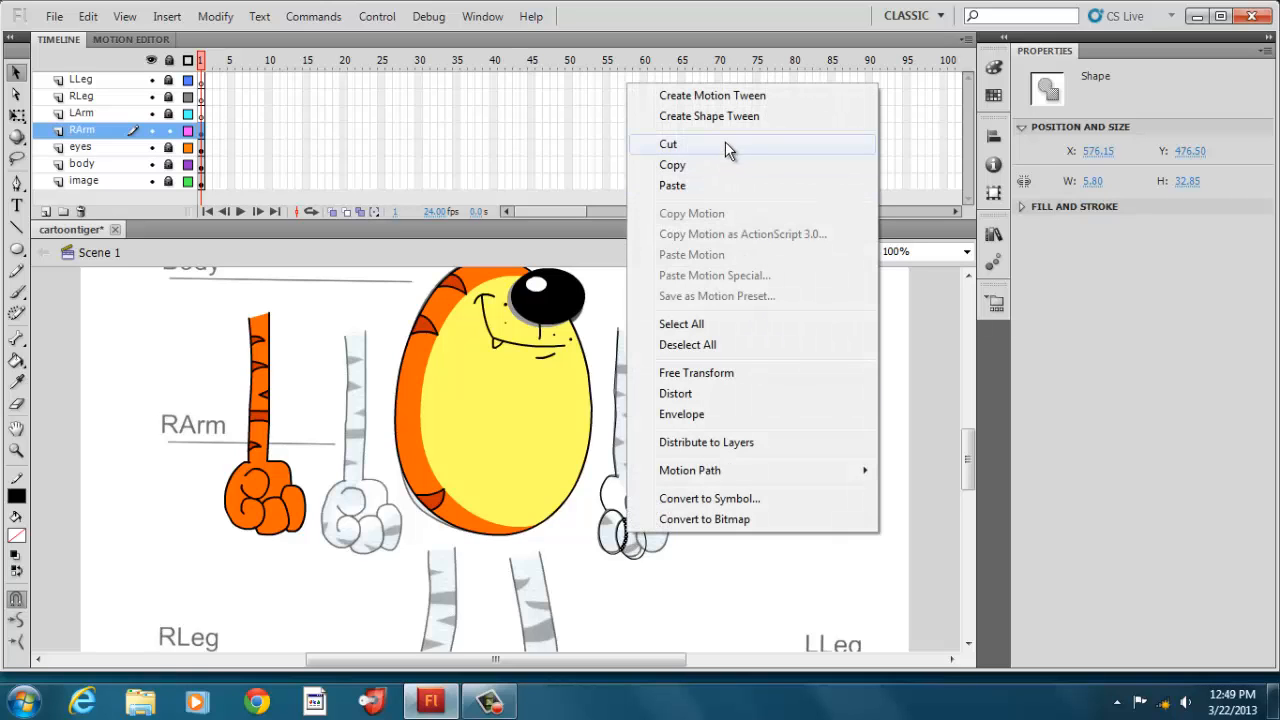
{"action": "left_click", "coordinate": [725, 143]}
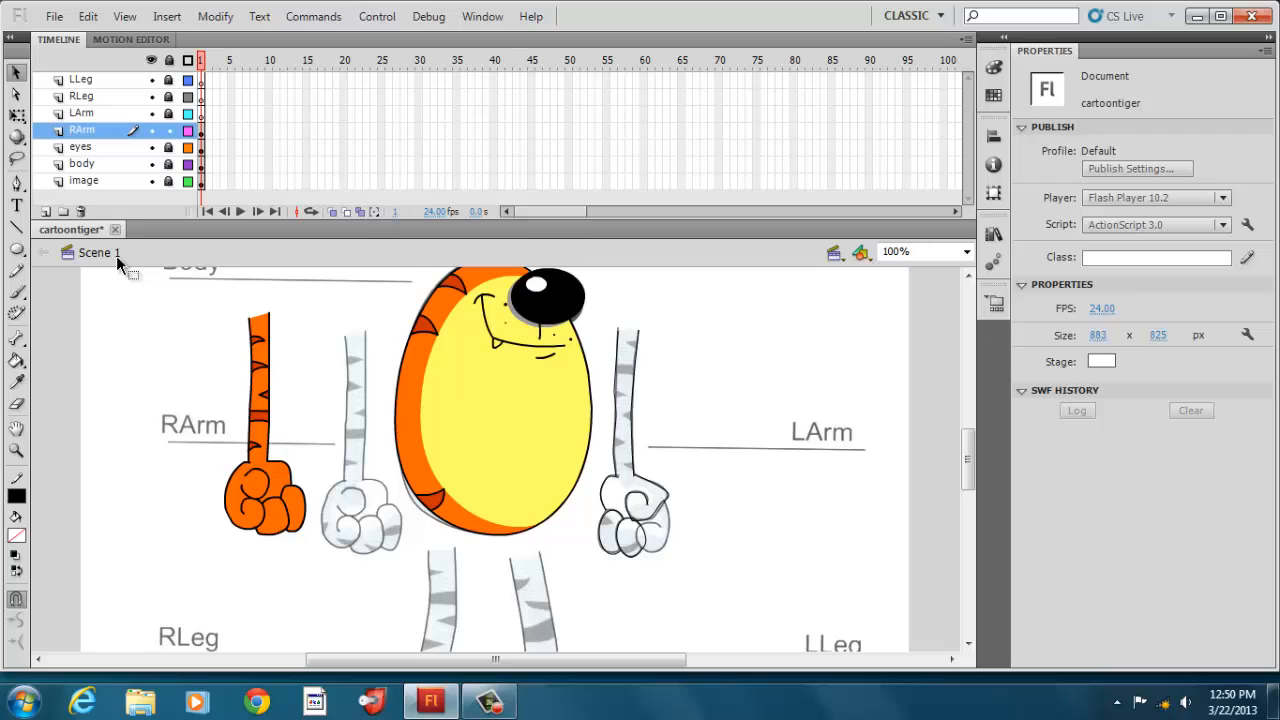
Draw a third unfilled oval of about 33 × 36 px and position it over the left hand's last finger
{"action": "left_click", "coordinate": [16, 249]}
{"action": "left_click_drag", "start_coordinate": [723, 529], "coordinate": [753, 567]}
{"action": "left_click", "coordinate": [17, 76]}
{"action": "mouse_move", "coordinate": [714, 551]}
{"action": "left_mouse_down"}
{"action": "mouse_move", "coordinate": [685, 550]}
{"action": "mouse_move", "coordinate": [727, 557]}
{"action": "left_mouse_up"}
{"action": "left_click", "coordinate": [749, 562]}
{"action": "left_click_drag", "start_coordinate": [749, 562], "coordinate": [663, 556]}
{"action": "key", "text": "Up"}
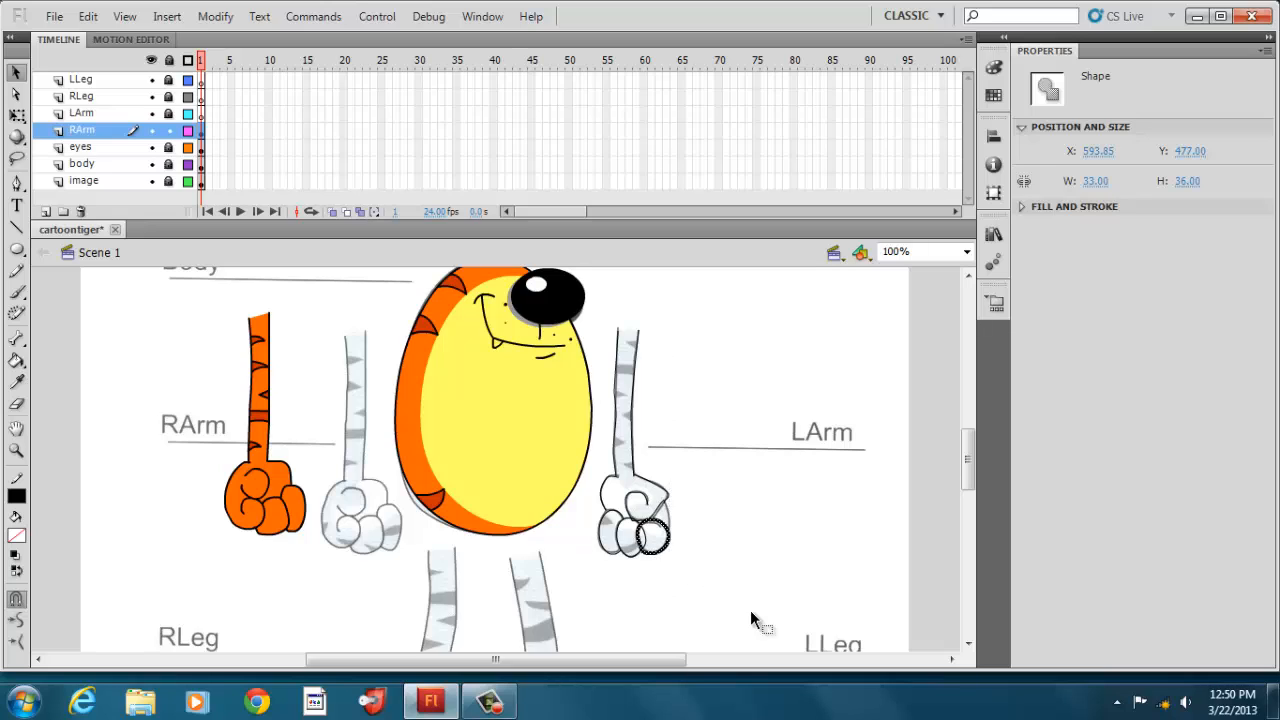
Nudge the last finger's oval down into alignment and cut the outline segment where it overlaps the middle finger
{"action": "key", "text": "Down"}
{"action": "key", "text": "Down"}
{"action": "key", "text": "Down"}
{"action": "left_click", "coordinate": [749, 609]}
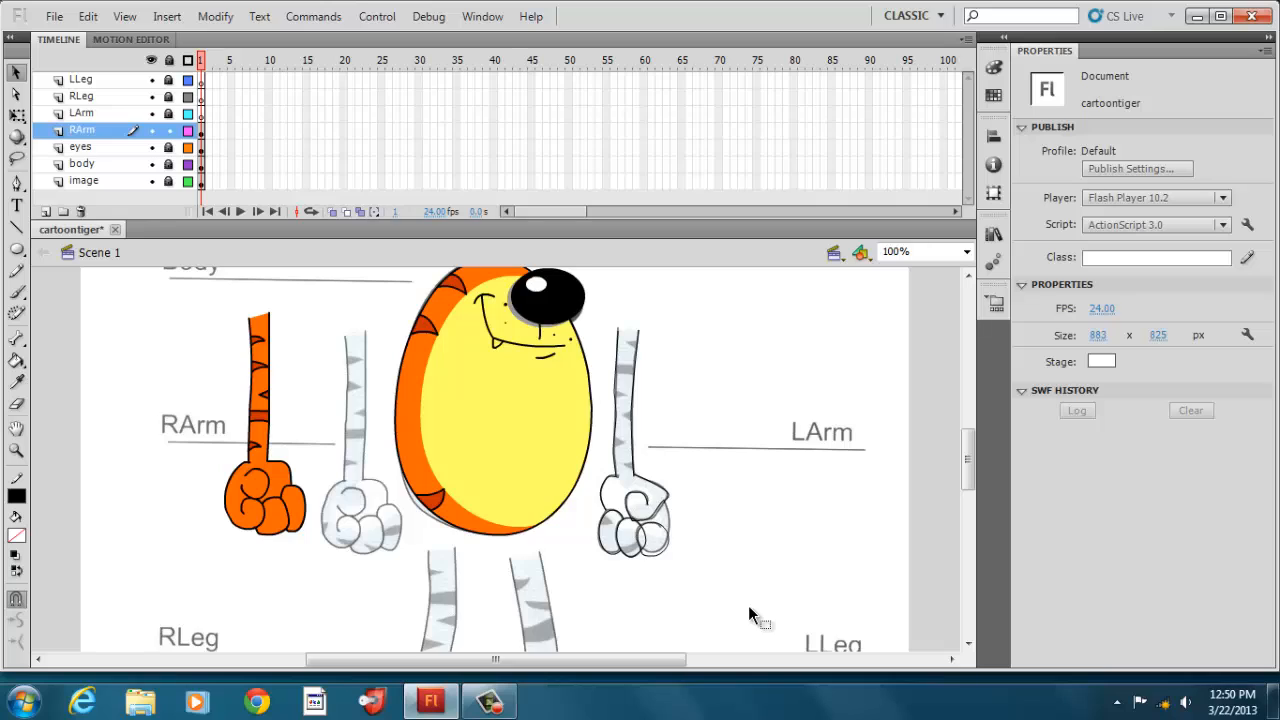
{"action": "left_click", "coordinate": [645, 547]}
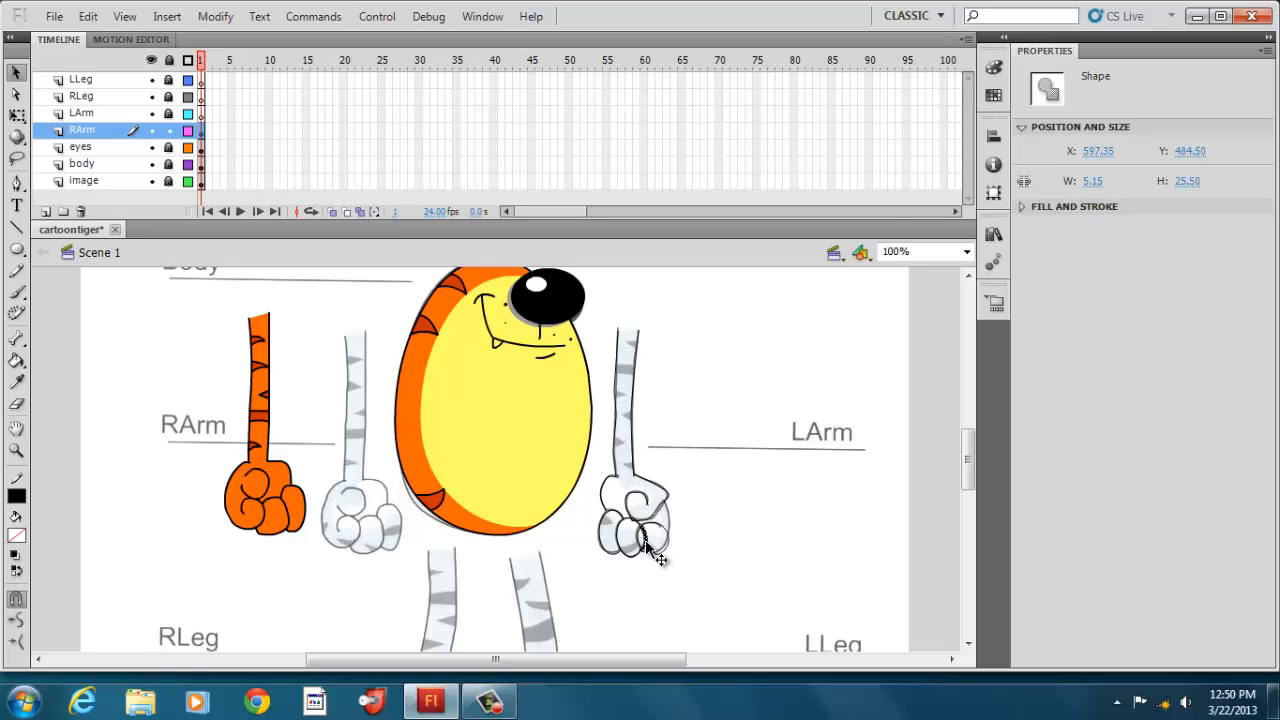
{"action": "right_click", "coordinate": [647, 547]}
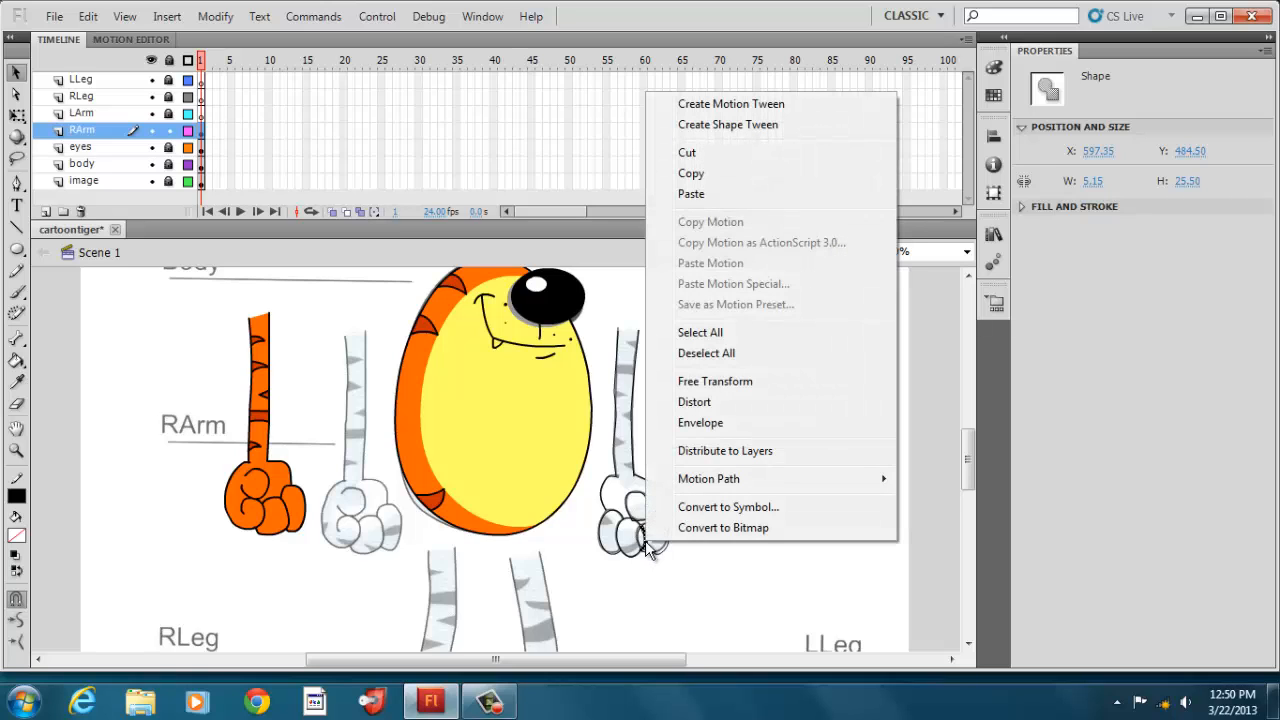
{"action": "left_click", "coordinate": [722, 153]}
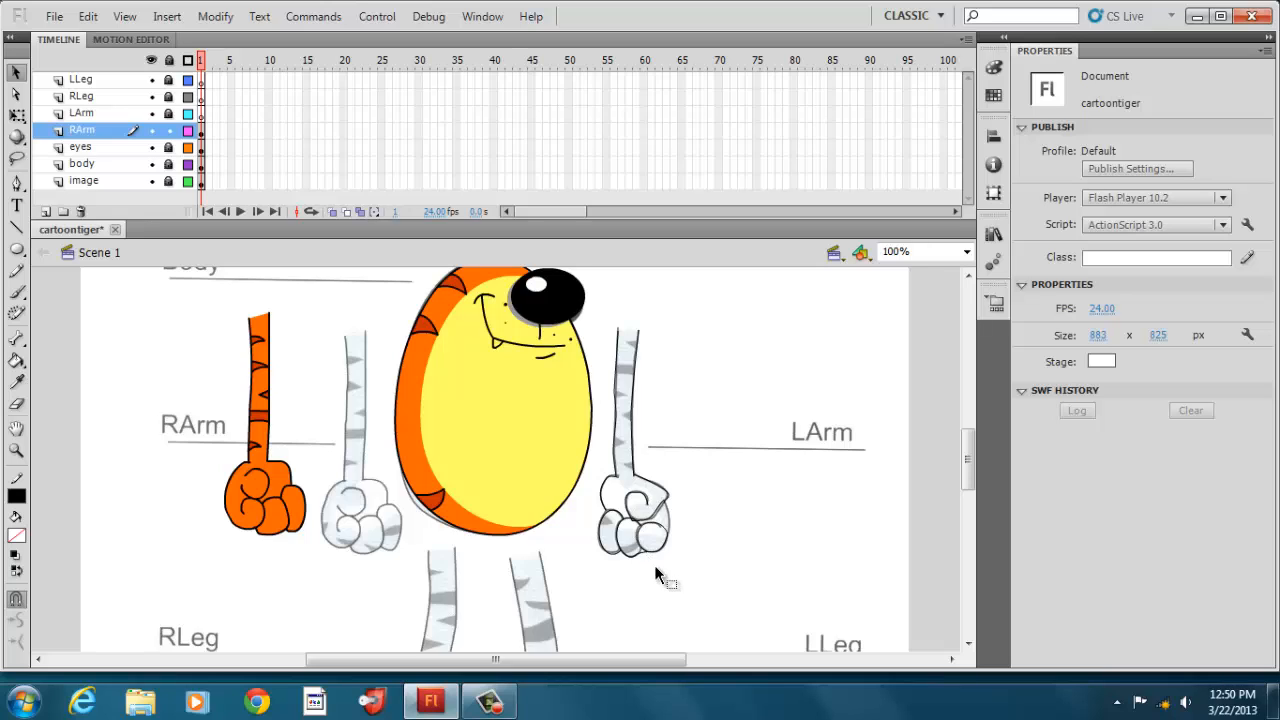
Shift the middle finger's lower outline segment to the right and pull it off the hand to just below the fingers
{"action": "left_click", "coordinate": [644, 558]}
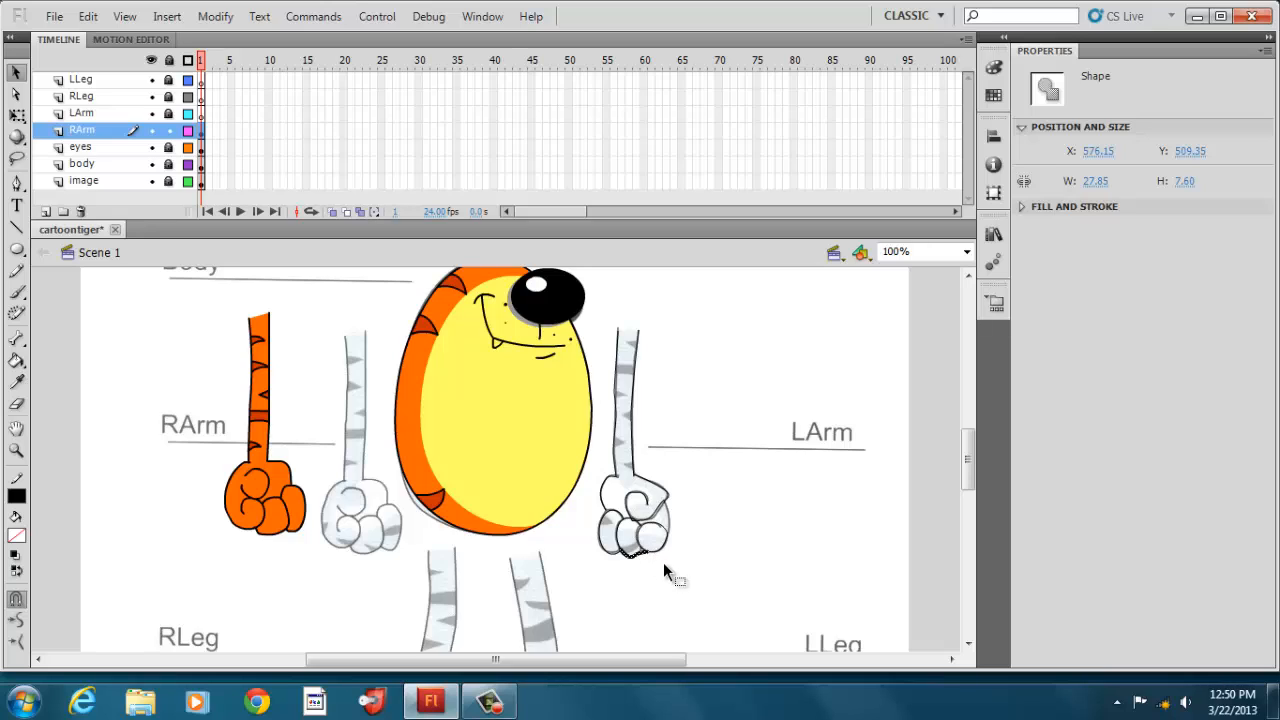
{"action": "left_click_drag", "start_coordinate": [648, 549], "coordinate": [655, 553]}
{"action": "key", "text": "Right"}
{"action": "key", "text": "Right"}
{"action": "key", "text": "Right"}
{"action": "key", "text": "Right"}
{"action": "key", "text": "Right"}
{"action": "key", "text": "Right"}
{"action": "key", "text": "Right"}
{"action": "left_click_drag", "start_coordinate": [637, 559], "coordinate": [660, 586]}
{"action": "left_click", "coordinate": [660, 594]}
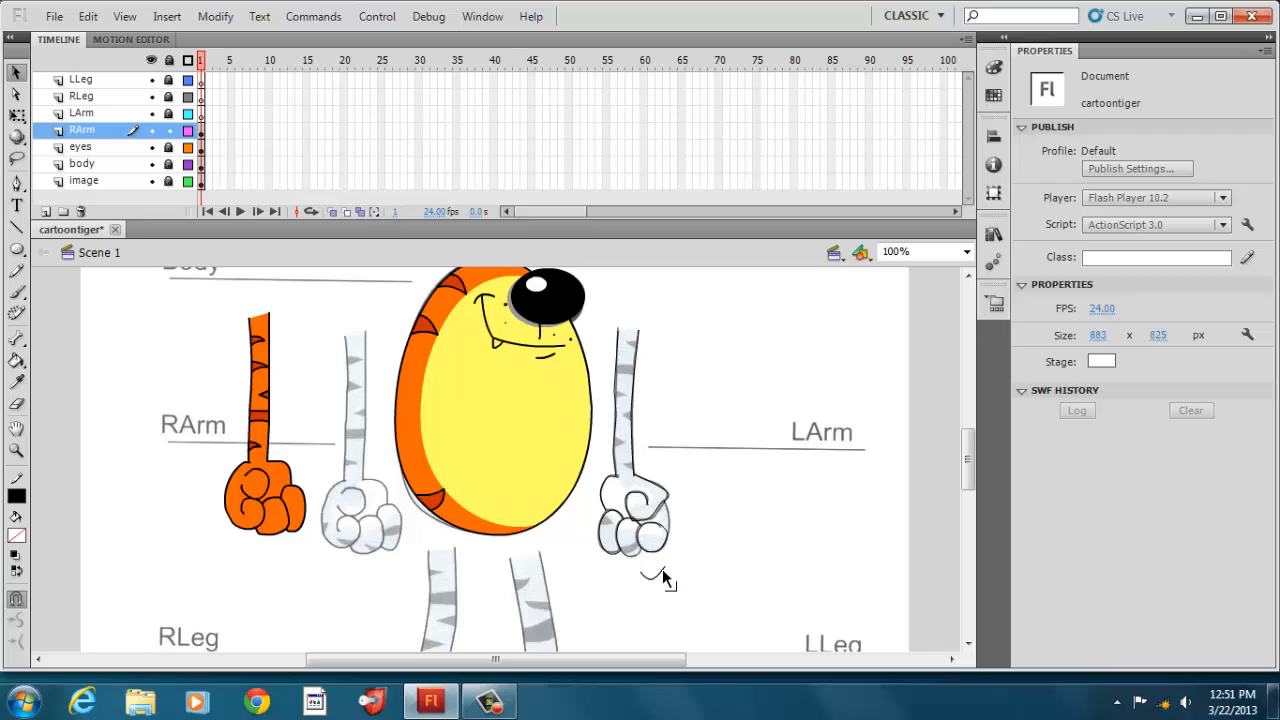
Move the detached outline segment back onto the middle finger and cut the stub that extends into the last finger
{"action": "left_click", "coordinate": [656, 580]}
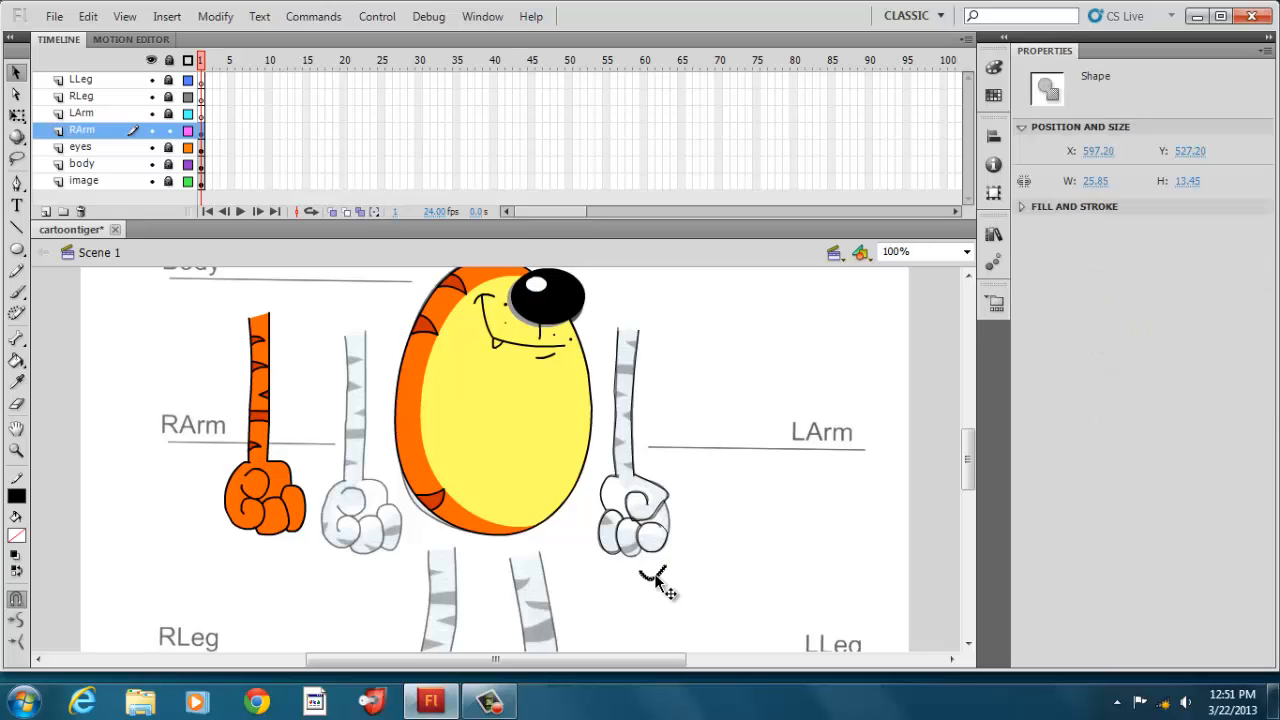
{"action": "left_click_drag", "start_coordinate": [658, 582], "coordinate": [635, 561]}
{"action": "left_click", "coordinate": [658, 576]}
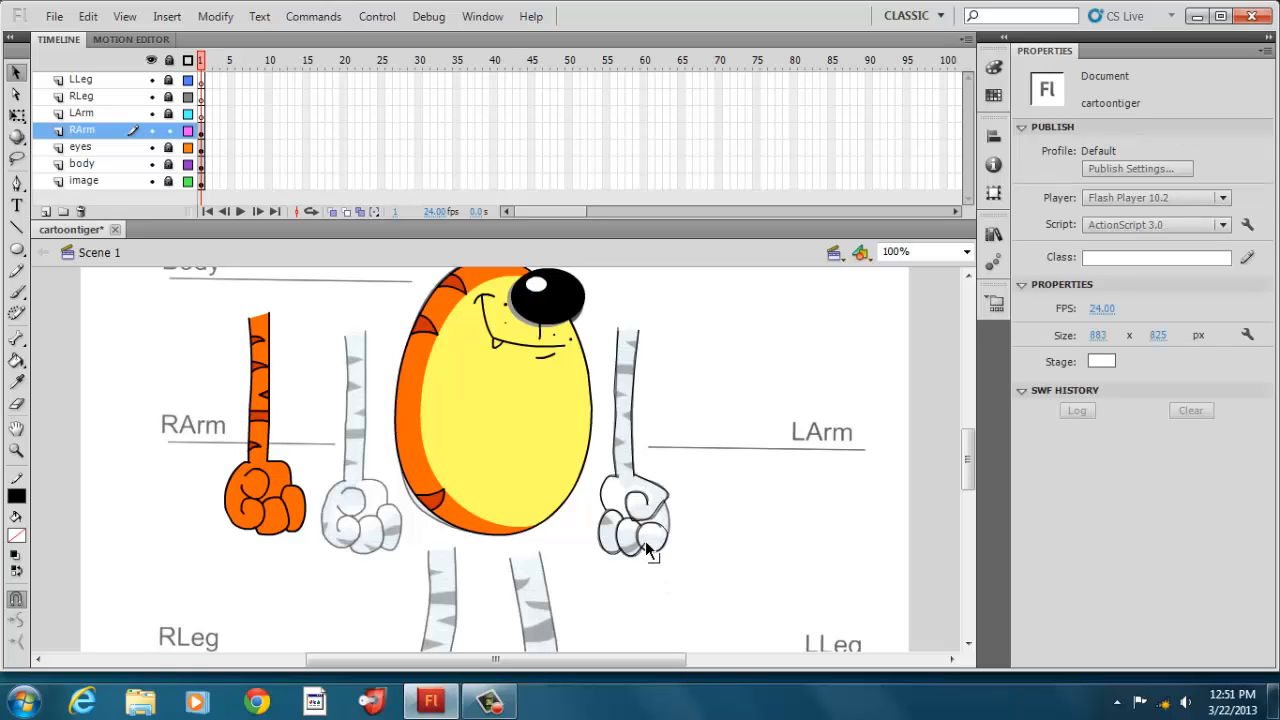
{"action": "left_click", "coordinate": [647, 548]}
{"action": "right_click", "coordinate": [647, 548]}
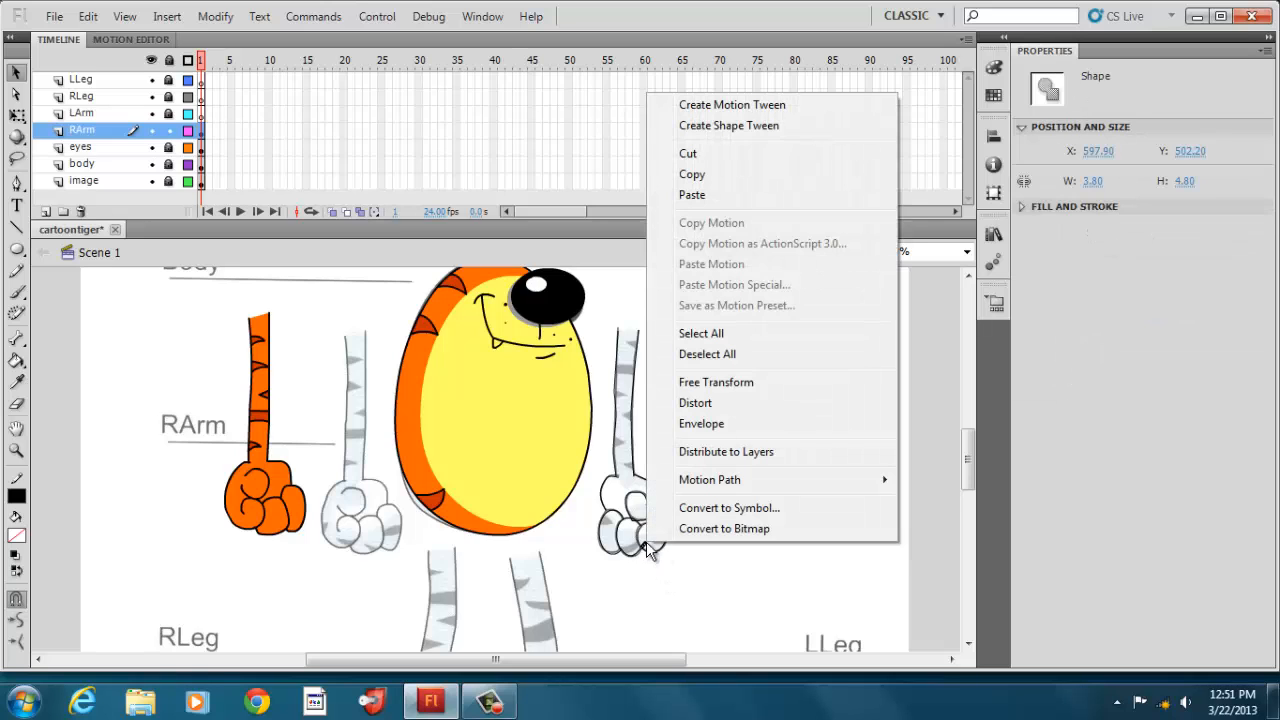
{"action": "left_click", "coordinate": [724, 156]}
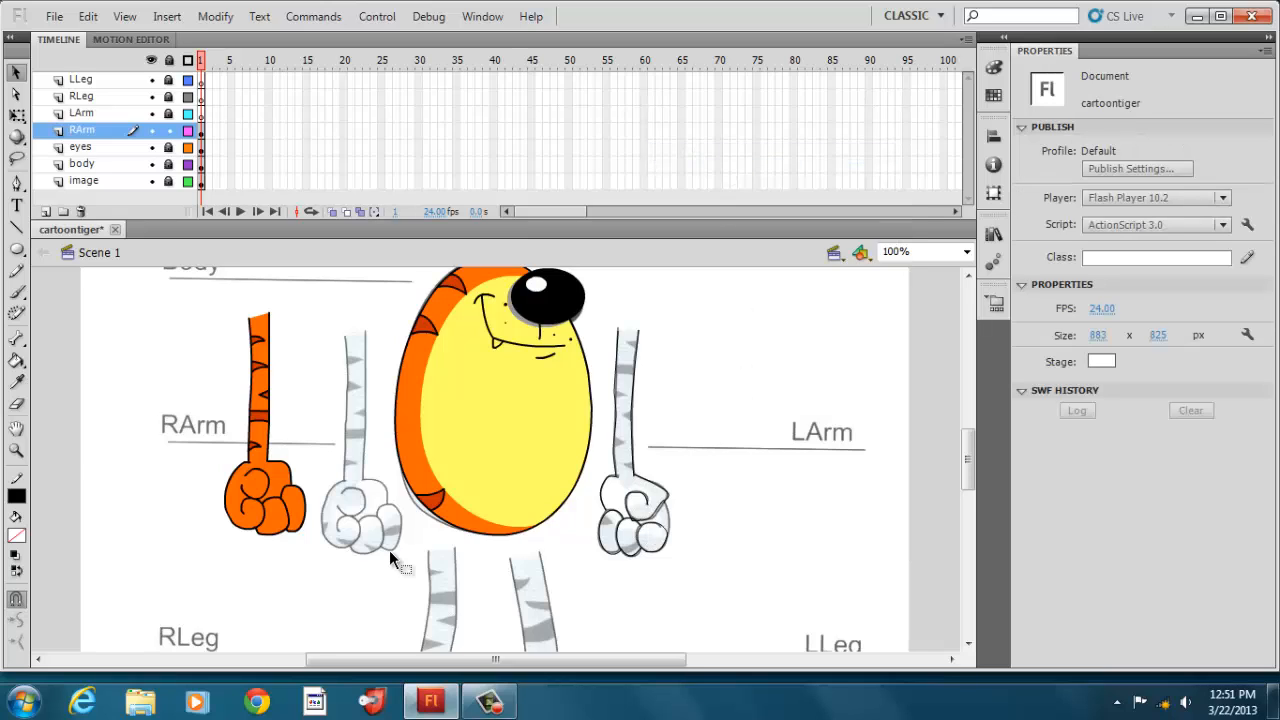
Draw a line joining the palm's outer corner to the last finger and bend it to follow the reference hand
{"action": "left_click", "coordinate": [16, 403]}
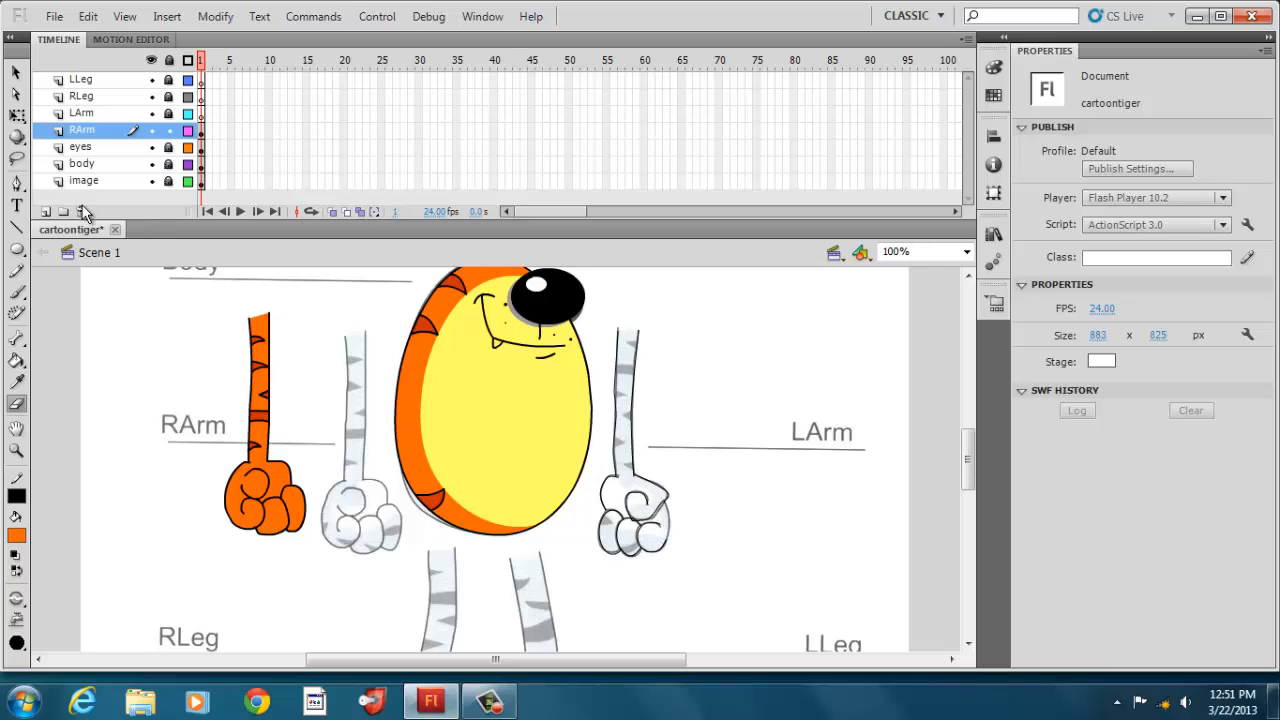
{"action": "left_click", "coordinate": [17, 227]}
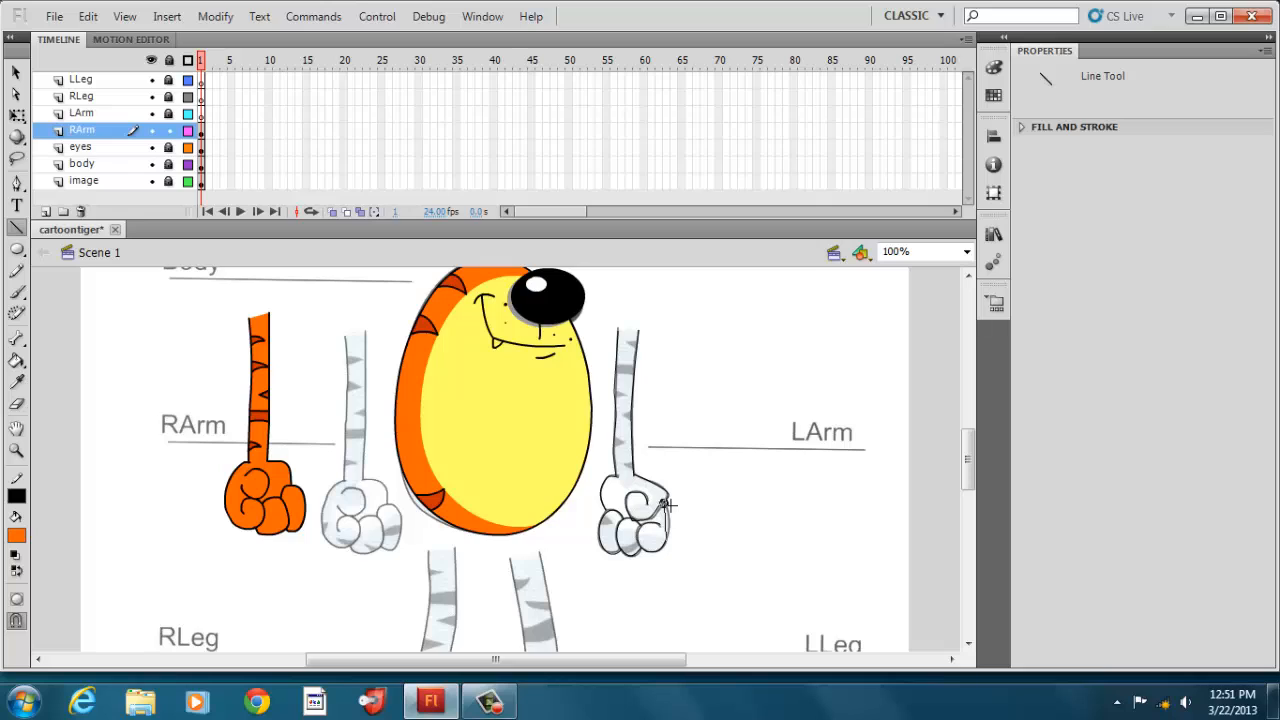
{"action": "left_click", "coordinate": [16, 72]}
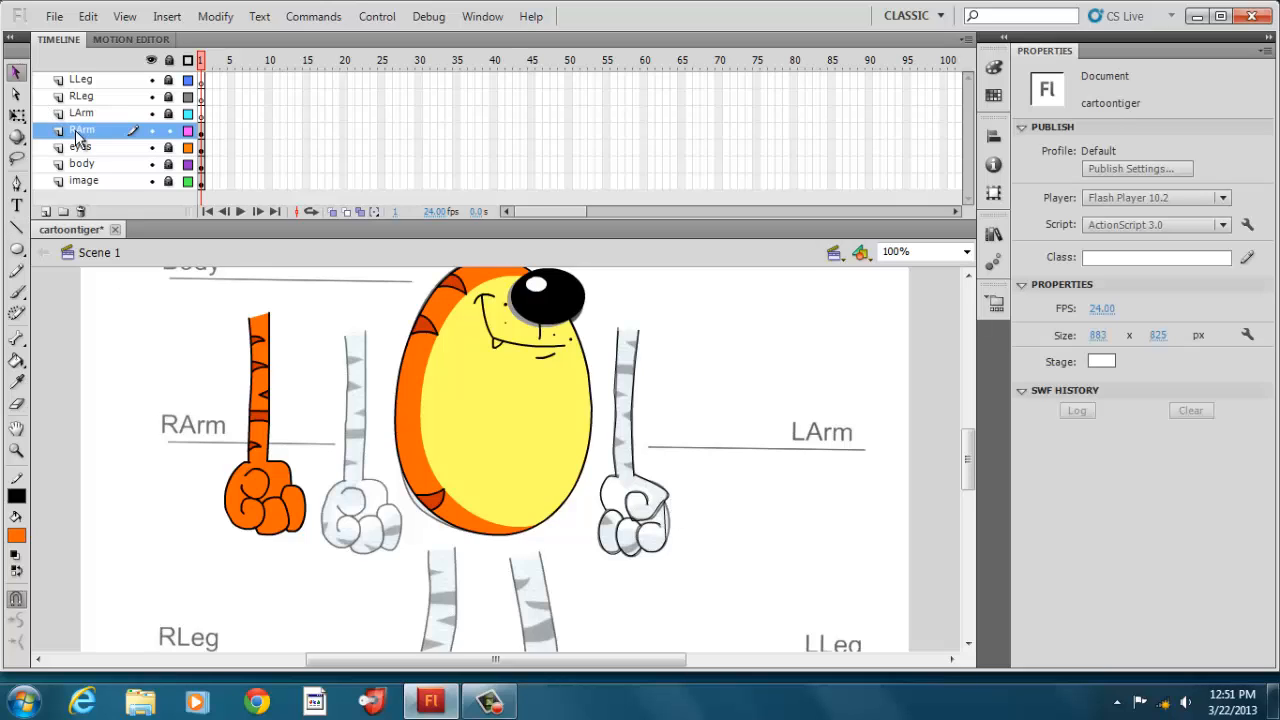
Cut the tiny stray line segment at the top of the middle finger, between it and the last finger
{"action": "left_click", "coordinate": [633, 527]}
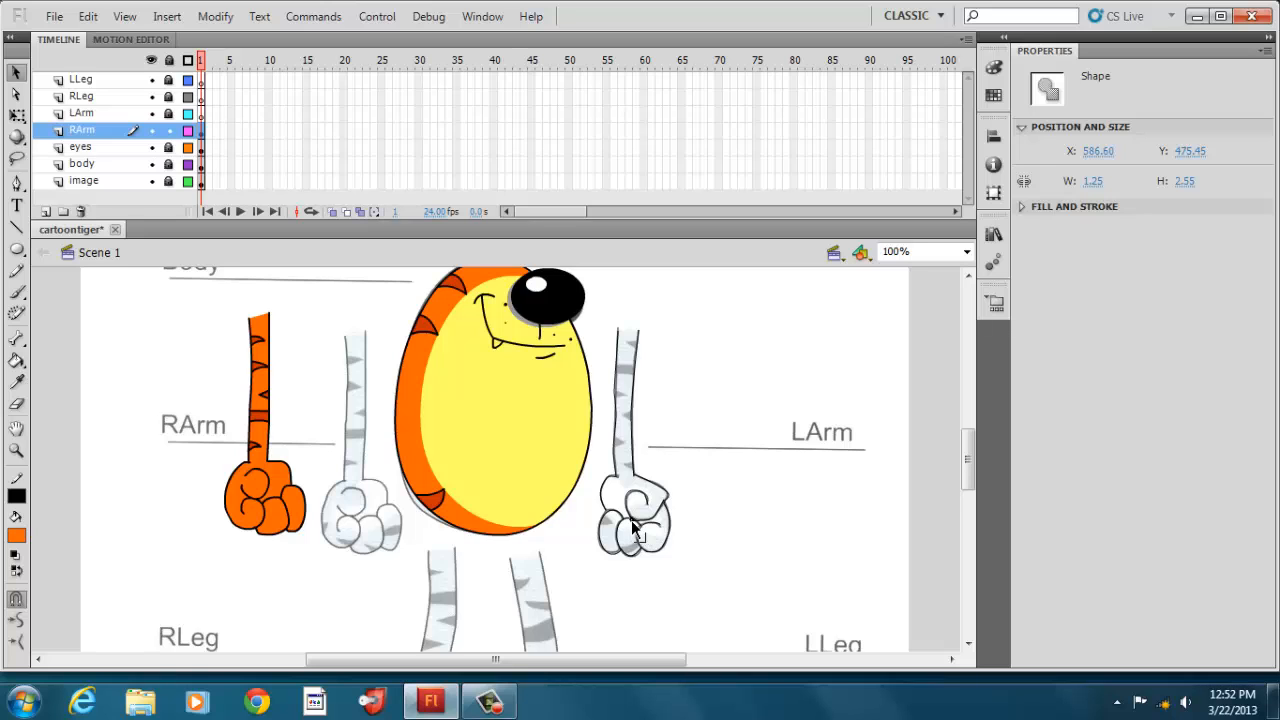
{"action": "right_click", "coordinate": [633, 526]}
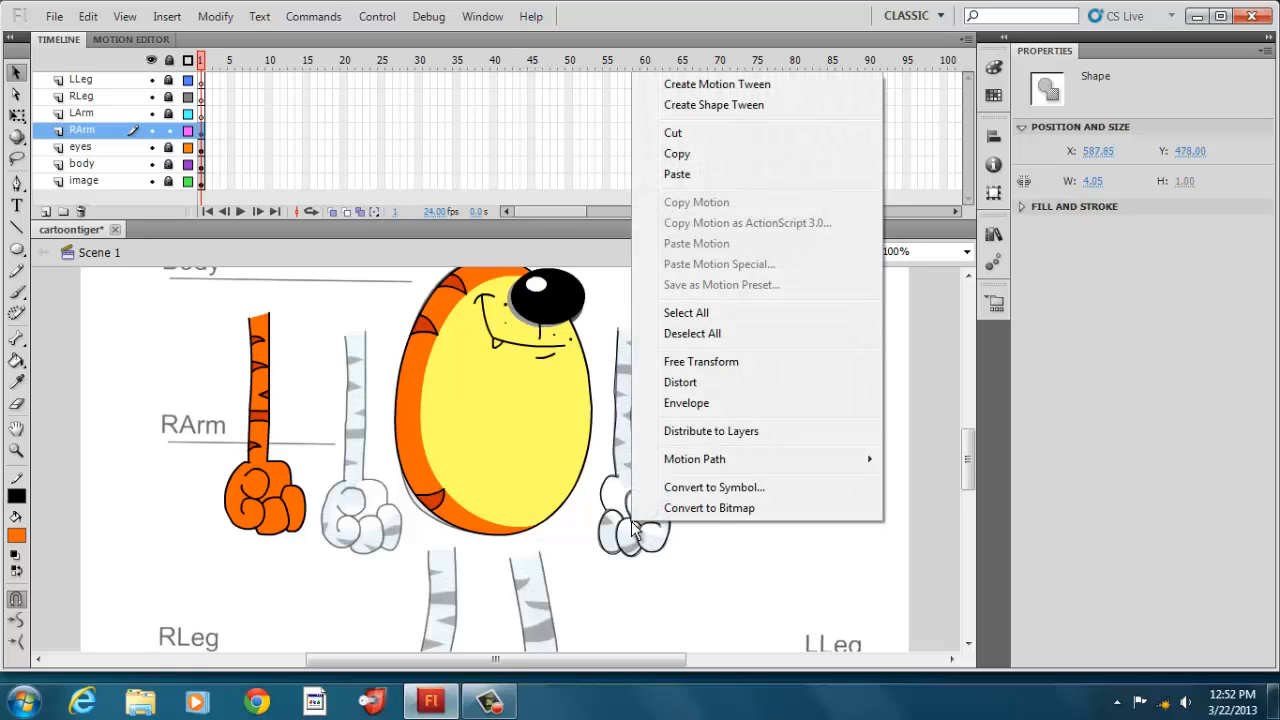
{"action": "left_click", "coordinate": [702, 138]}
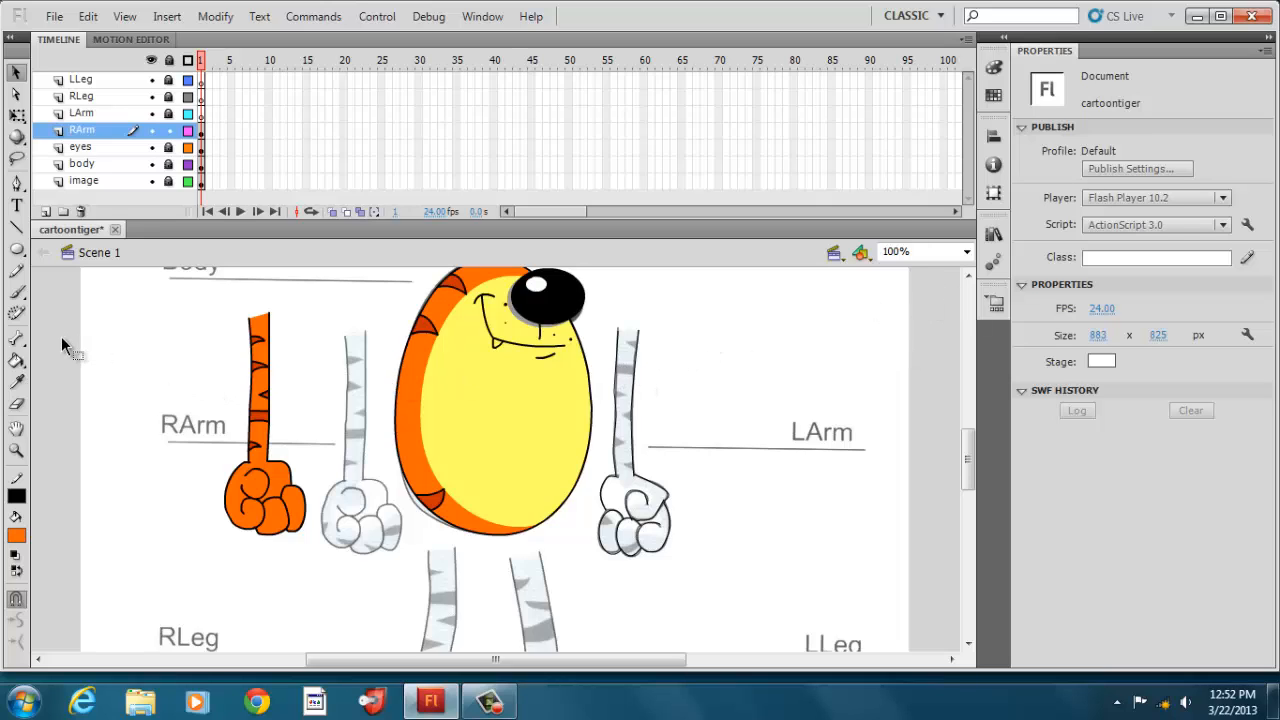
Draw straight stripe edges across the upper left arm with the Line tool, following the reference image's grey stripes
{"action": "left_click", "coordinate": [16, 227]}
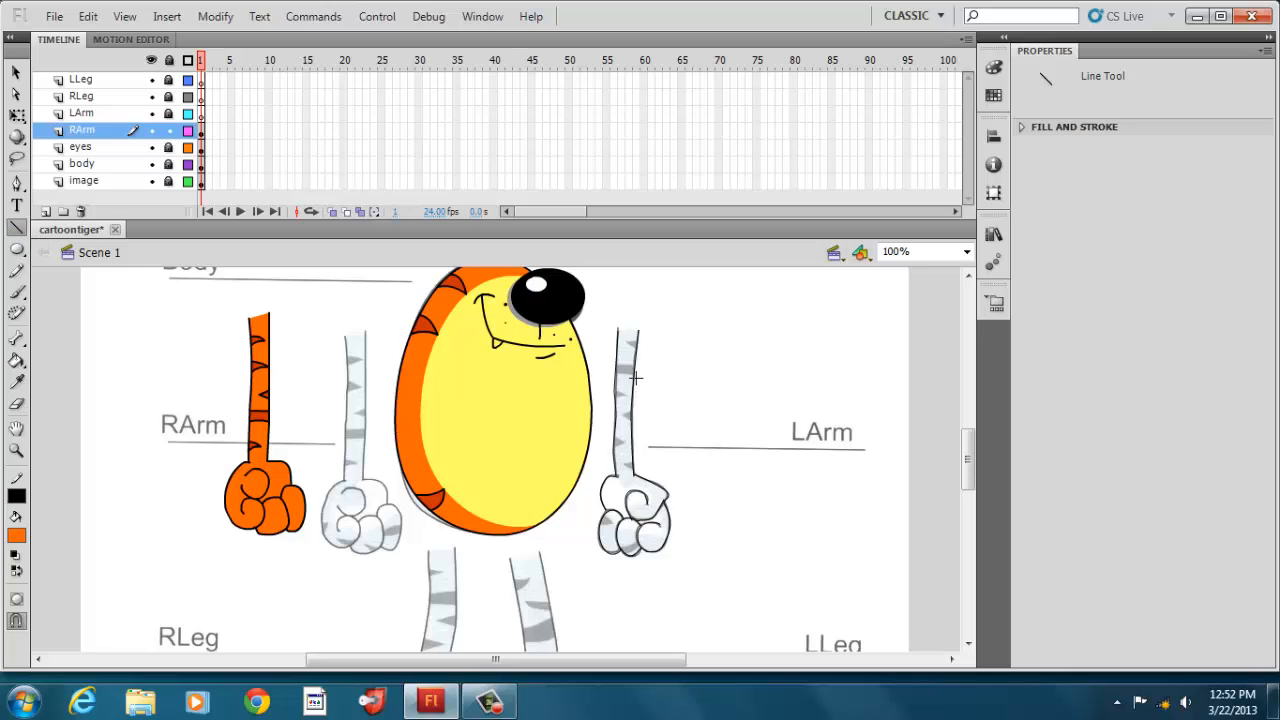
{"action": "left_click_drag", "start_coordinate": [615, 368], "coordinate": [637, 367]}
{"action": "left_click_drag", "start_coordinate": [625, 338], "coordinate": [638, 339]}
{"action": "left_click_drag", "start_coordinate": [626, 394], "coordinate": [620, 391]}
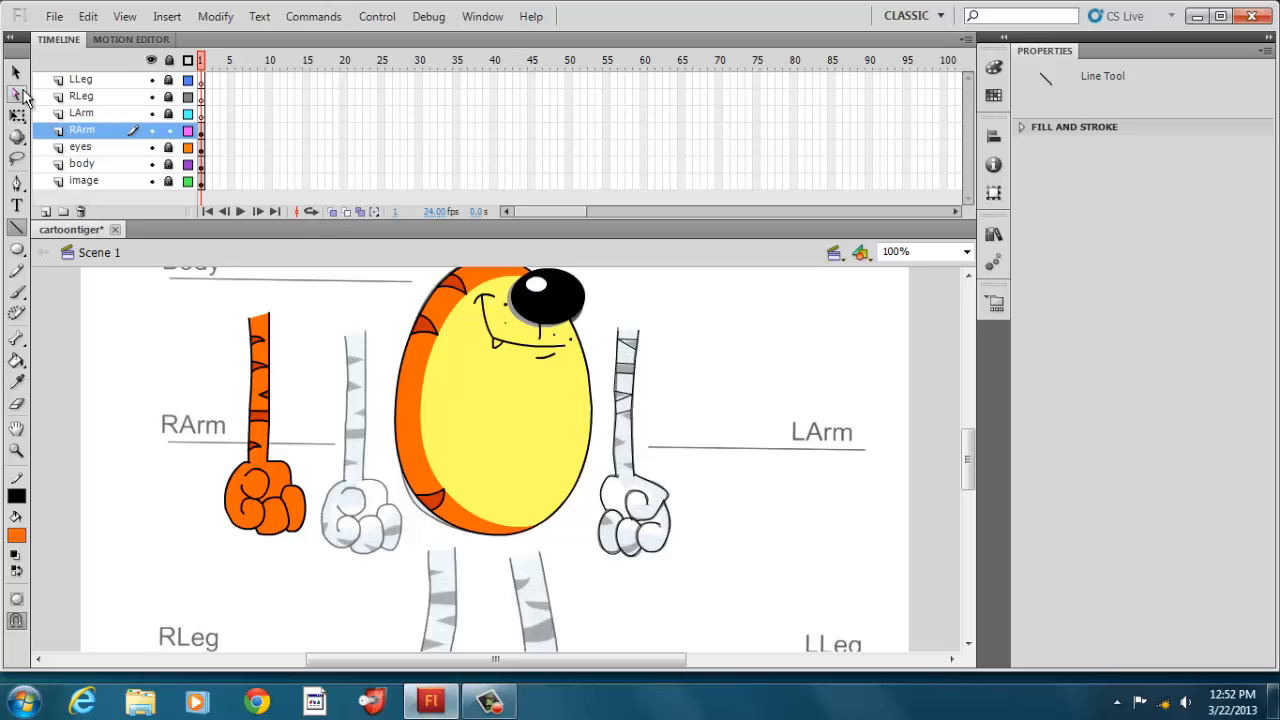
Undo the last line and outline the remaining stripes on the lower left arm and fingers with the Pencil tool
{"action": "left_click", "coordinate": [88, 16]}
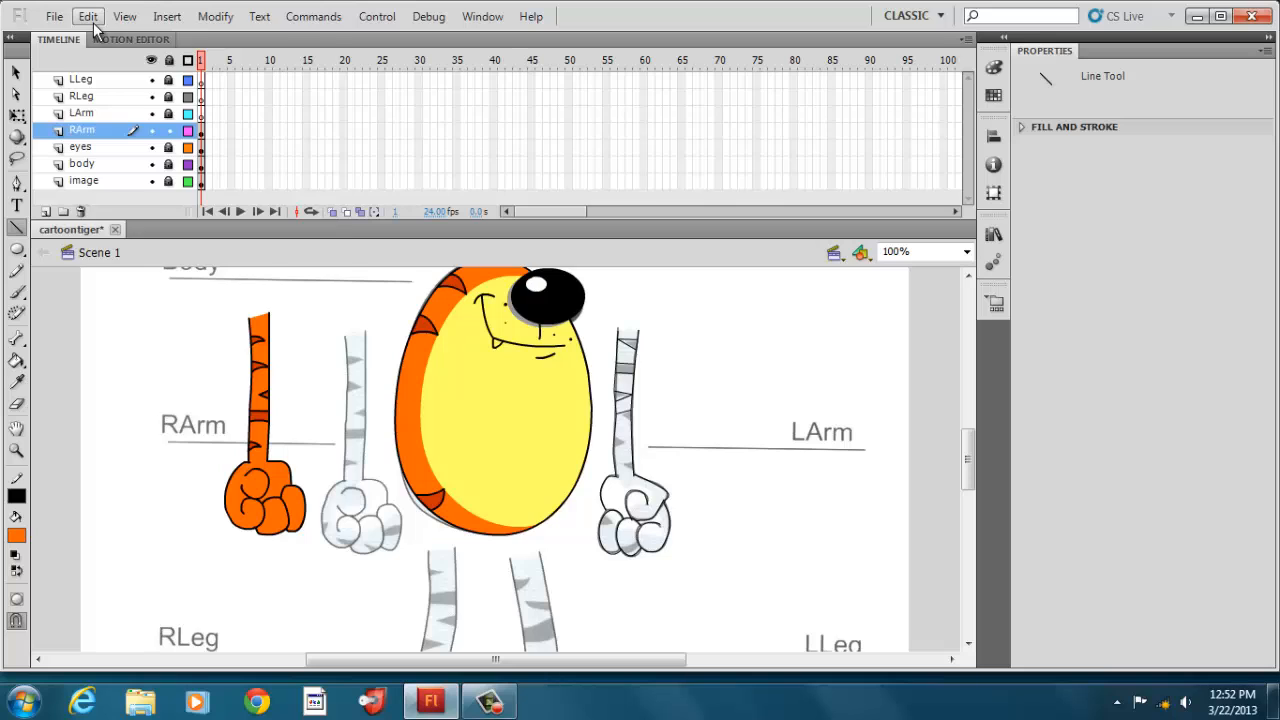
{"action": "left_click", "coordinate": [100, 40]}
{"action": "left_click", "coordinate": [16, 272]}
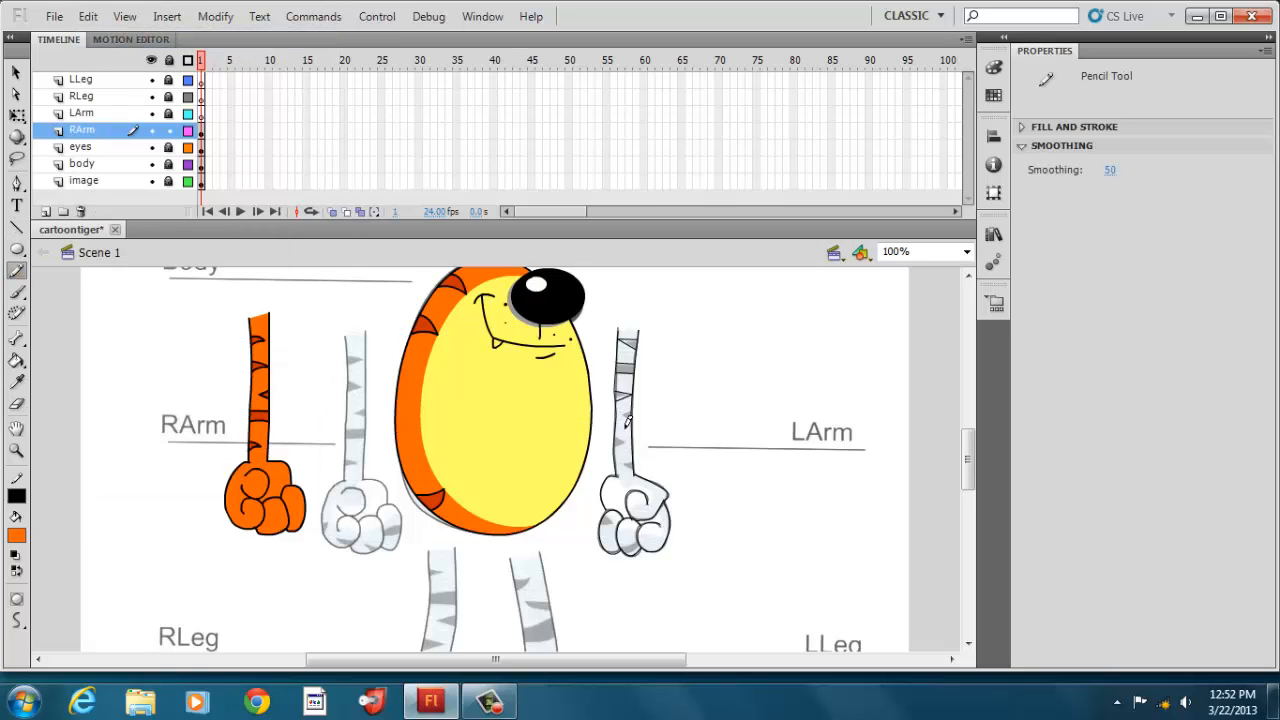
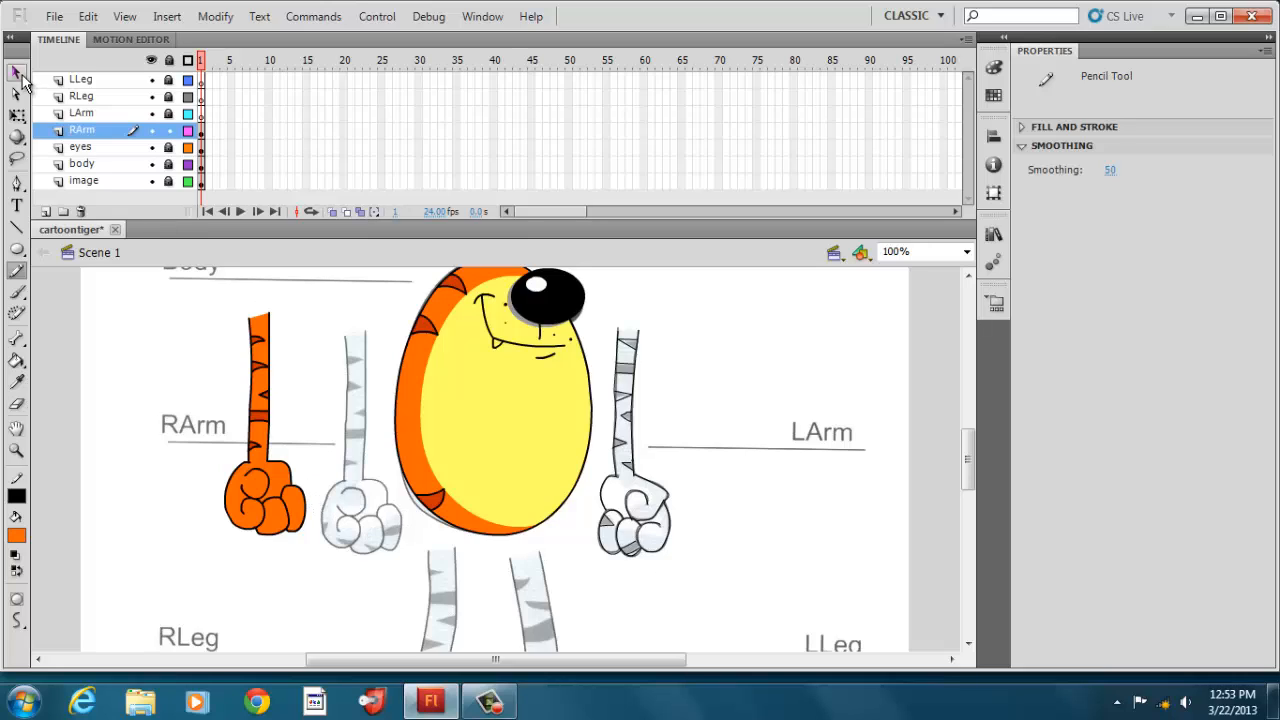
Undo the last reshape and bend the upper left arm's stripe edges into curves with the Selection tool
{"action": "left_click", "coordinate": [16, 73]}
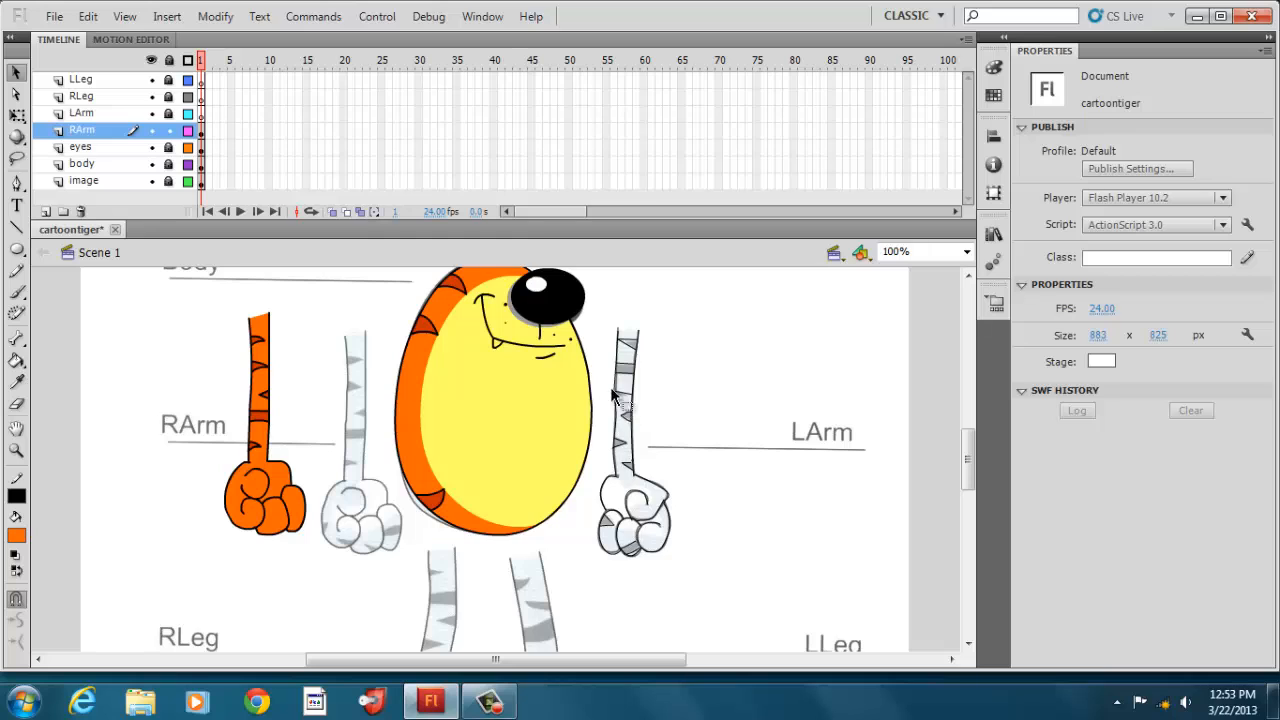
{"action": "left_click", "coordinate": [88, 16]}
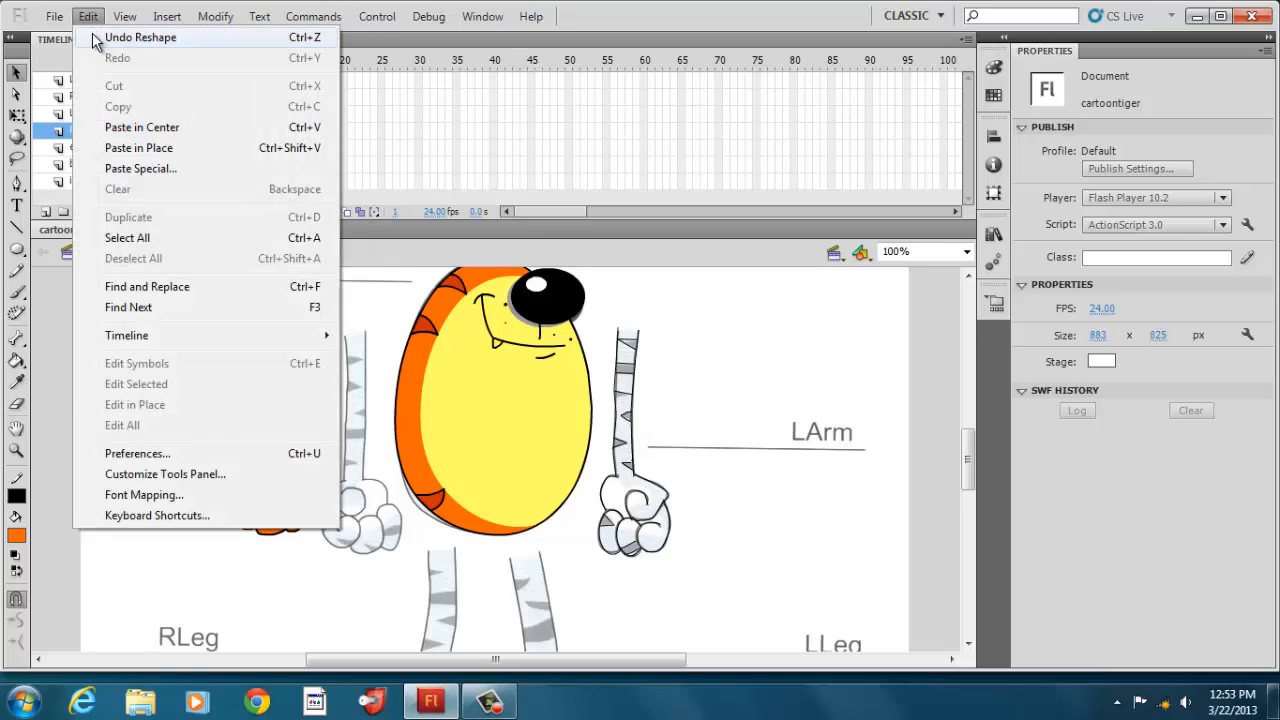
{"action": "left_click", "coordinate": [92, 34]}
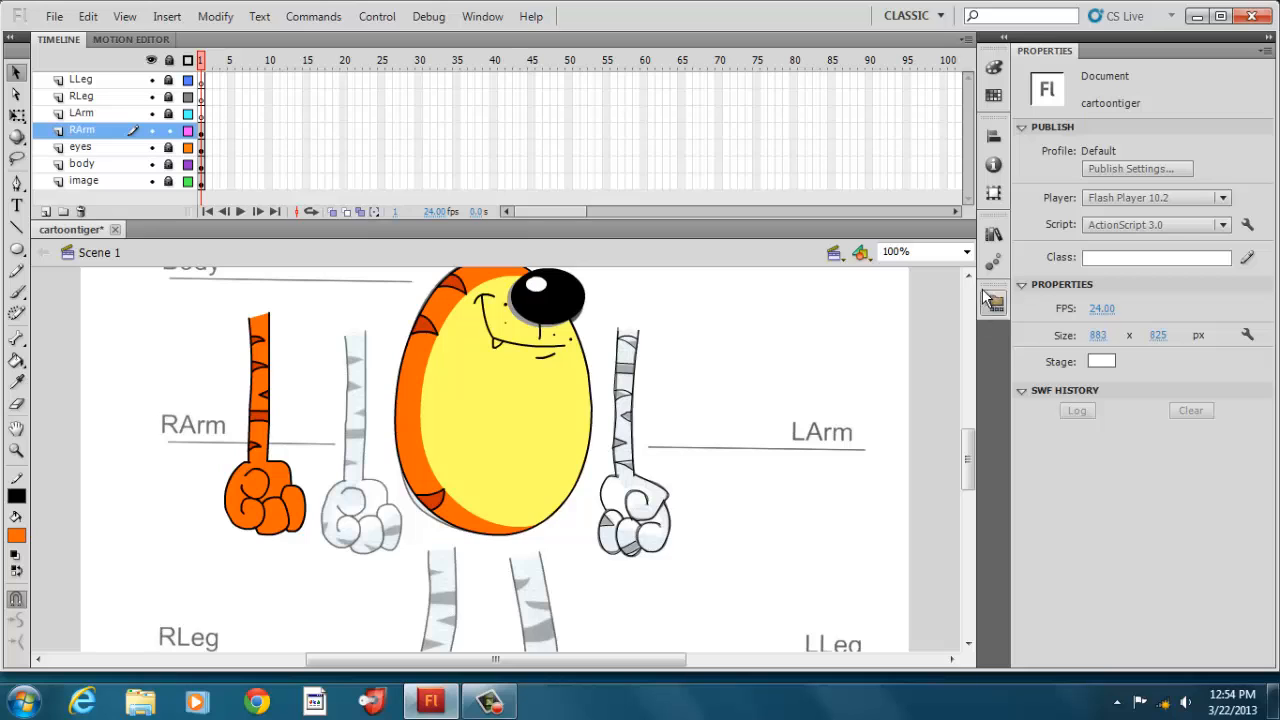
Curve both edges of the pointed stripe just above the left arm's lowest stripe
{"action": "left_click", "coordinate": [966, 251]}
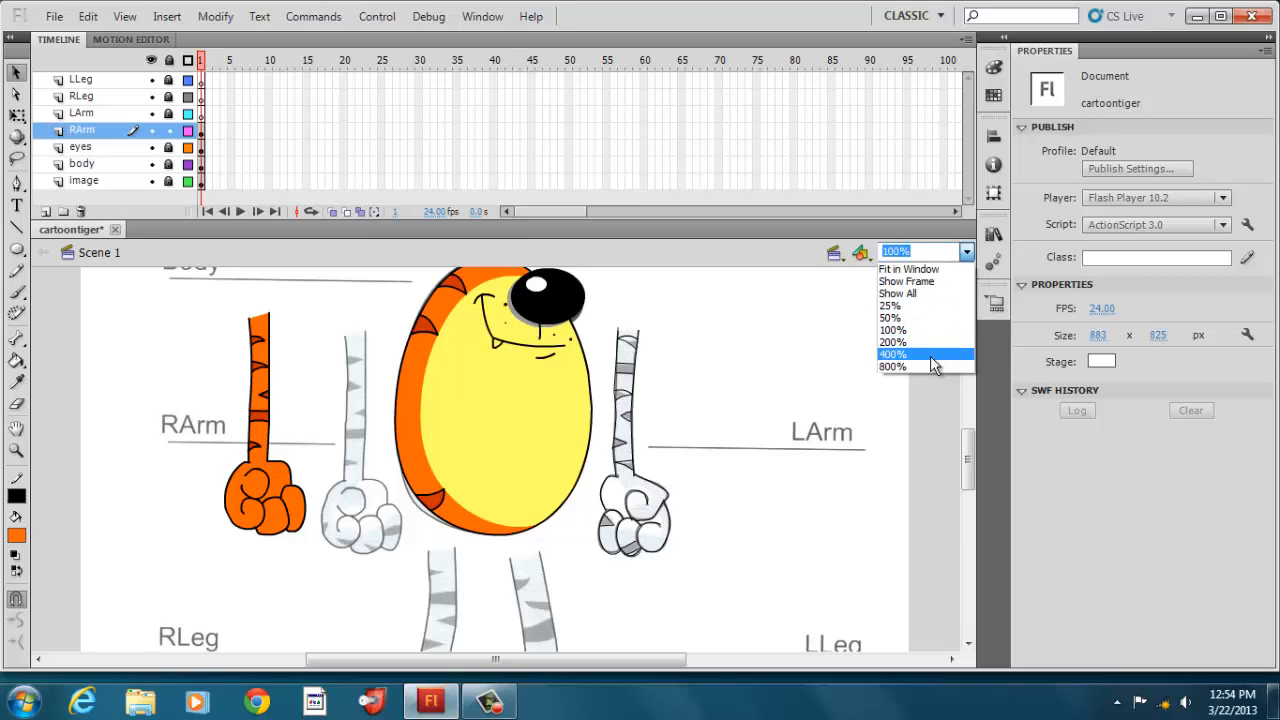
{"action": "left_click", "coordinate": [930, 355]}
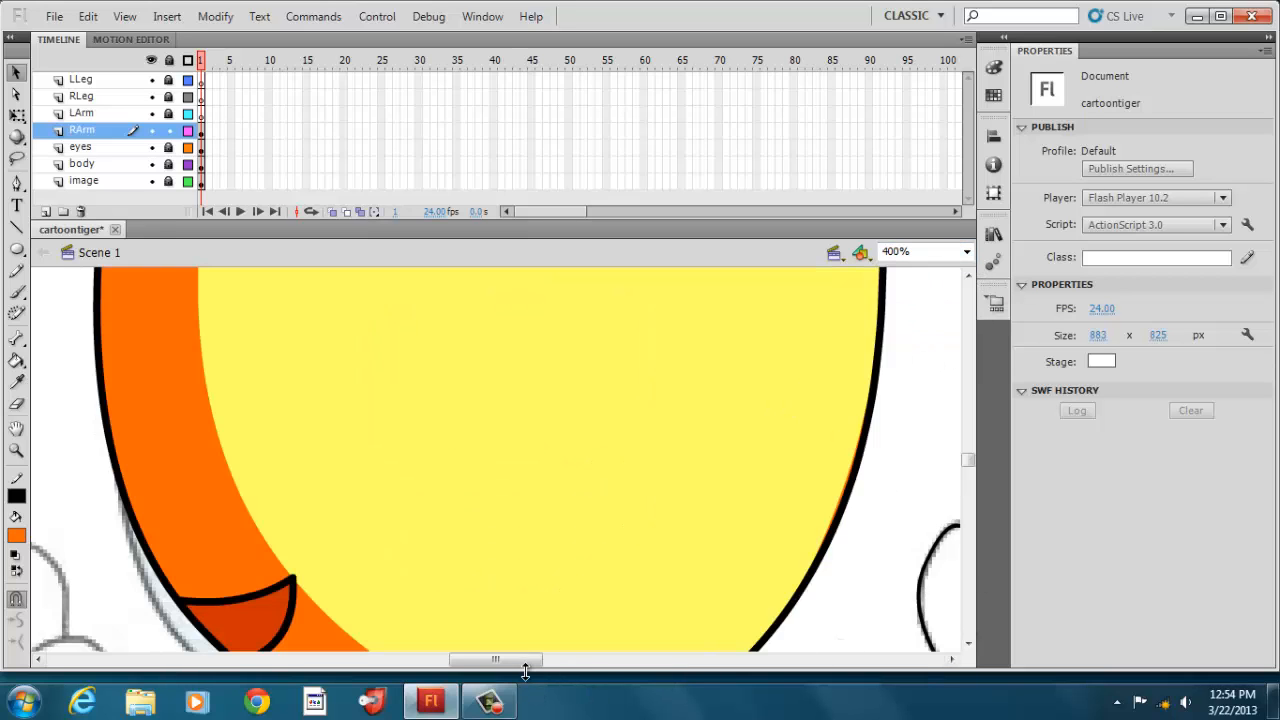
{"action": "left_click_drag", "start_coordinate": [520, 663], "coordinate": [590, 672]}
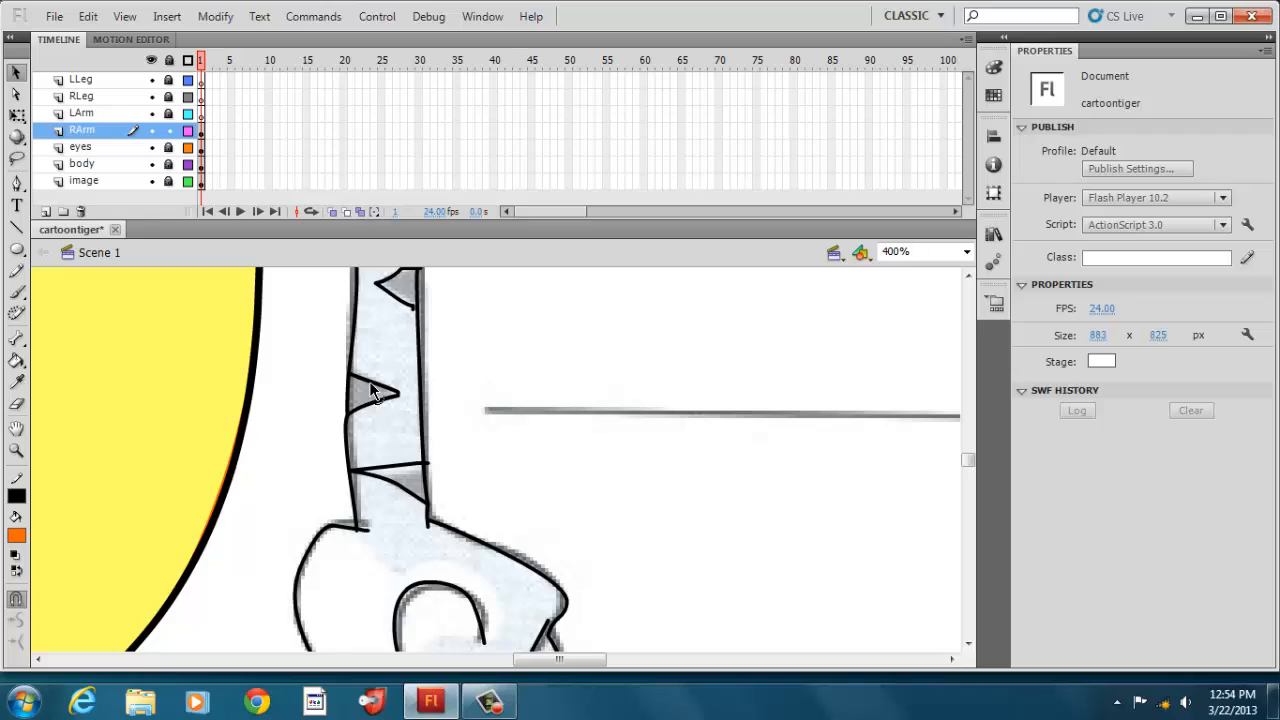
{"action": "left_click_drag", "start_coordinate": [371, 377], "coordinate": [372, 405]}
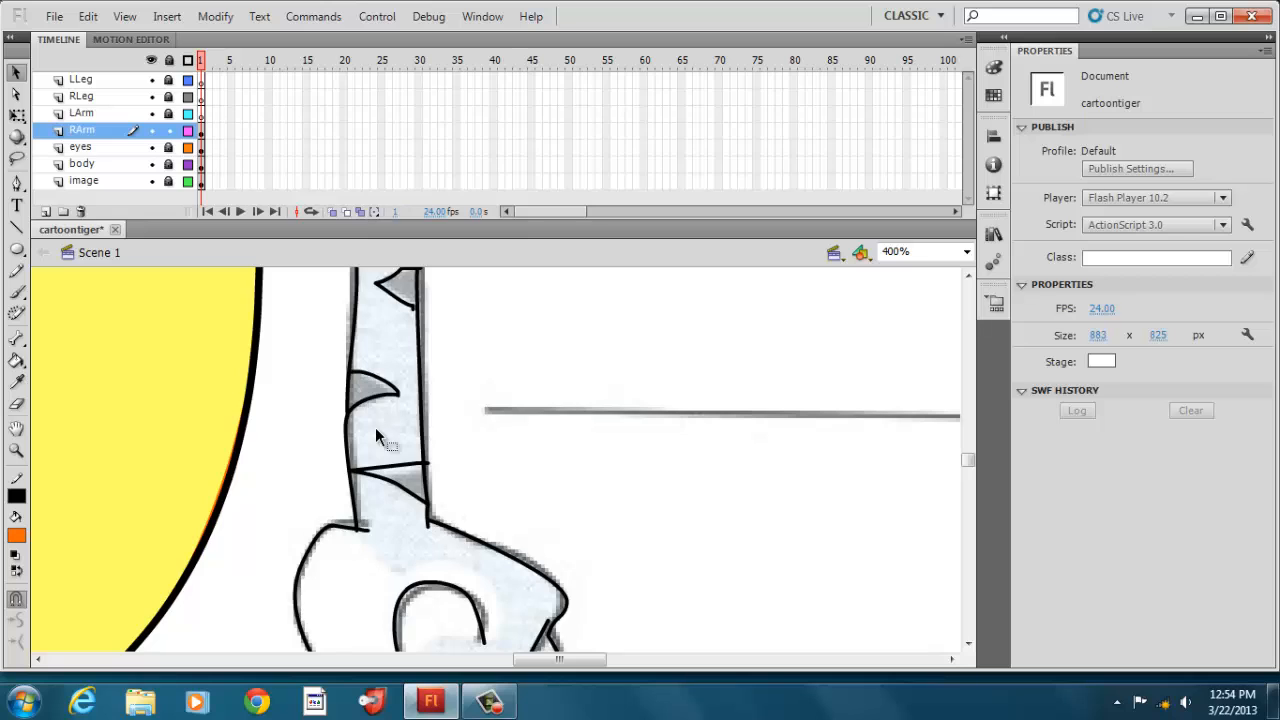
Cut the overhanging end of the lowest arm stripe's upper edge and snap the line's end to the arm outline
{"action": "left_click", "coordinate": [427, 470]}
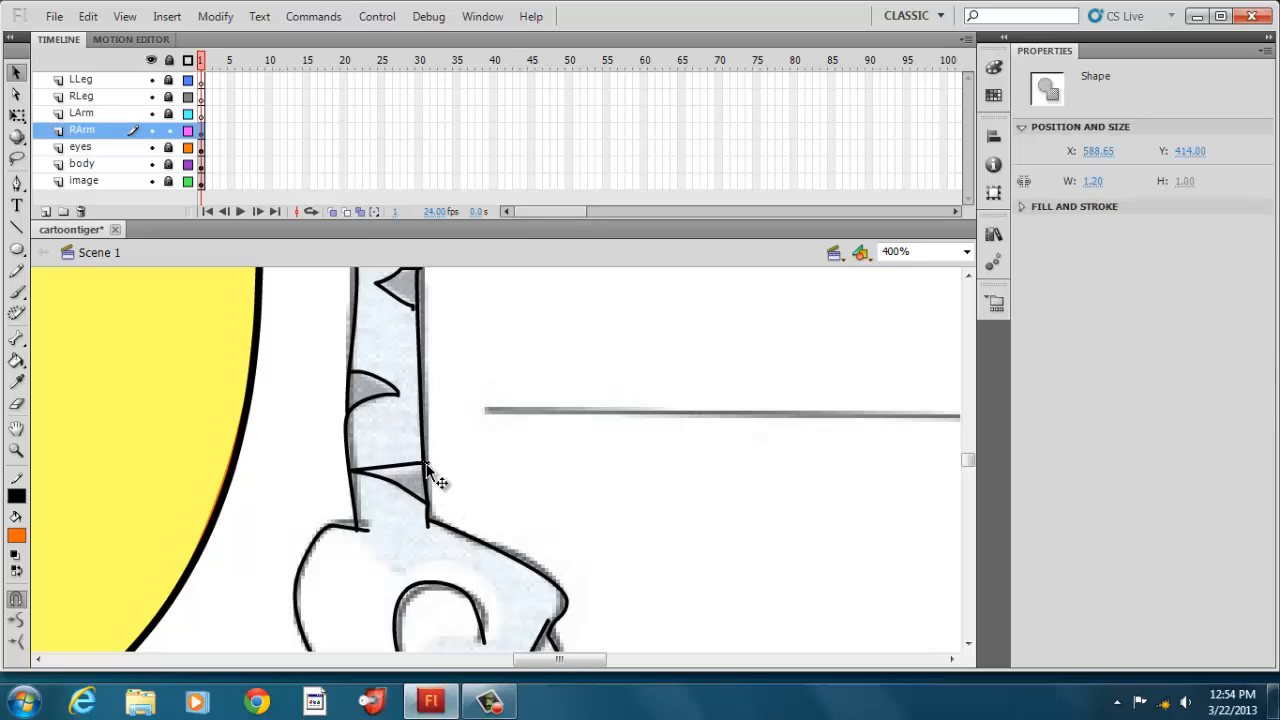
{"action": "right_click", "coordinate": [427, 470]}
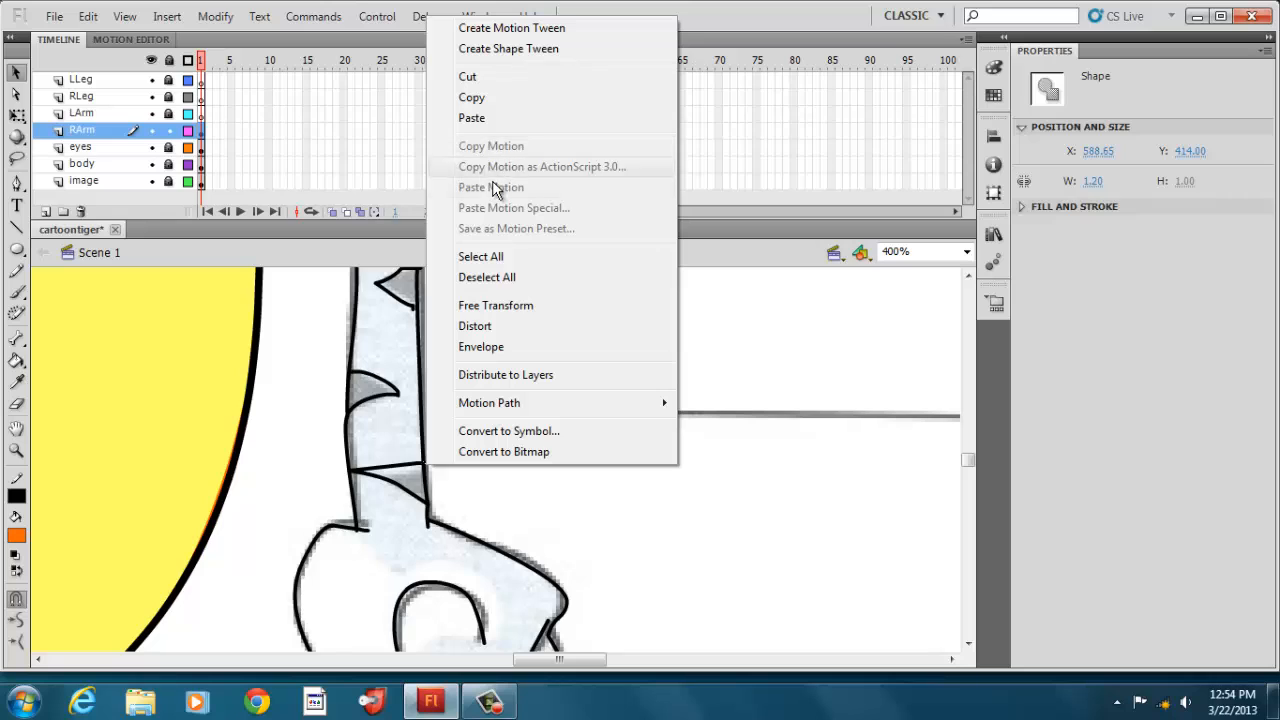
{"action": "left_click", "coordinate": [497, 79]}
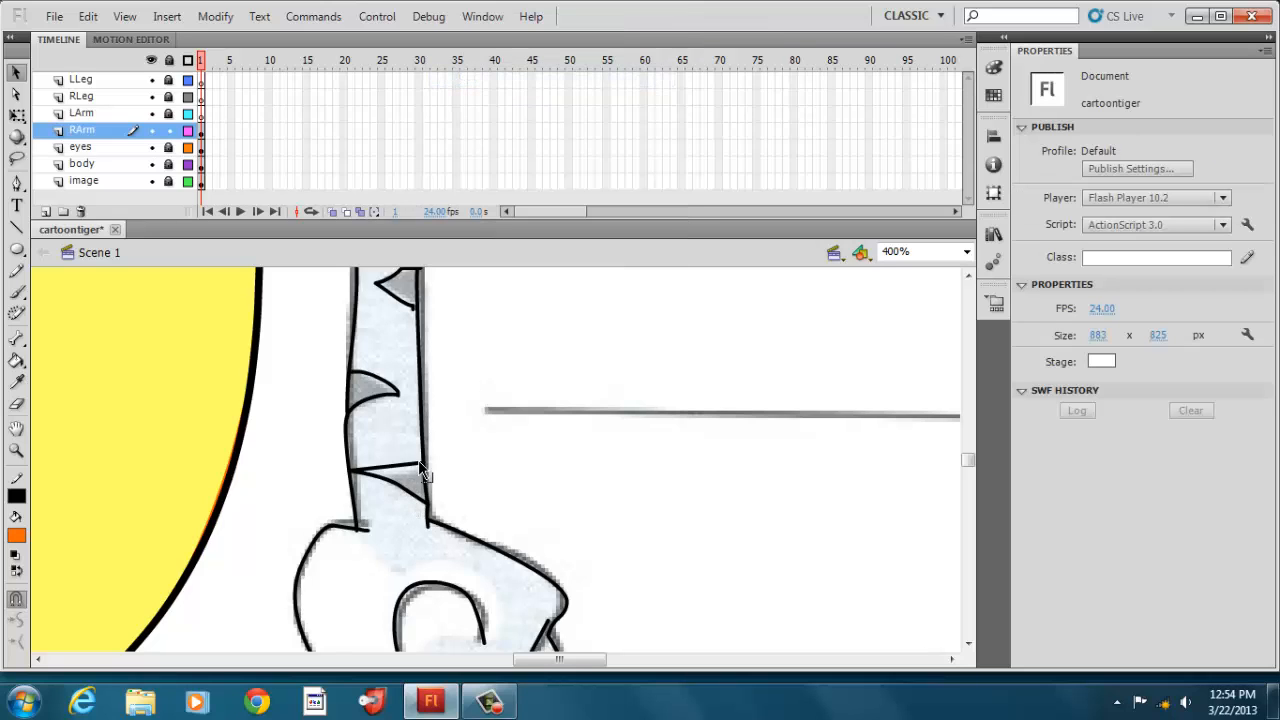
{"action": "left_click_drag", "start_coordinate": [423, 465], "coordinate": [423, 465]}
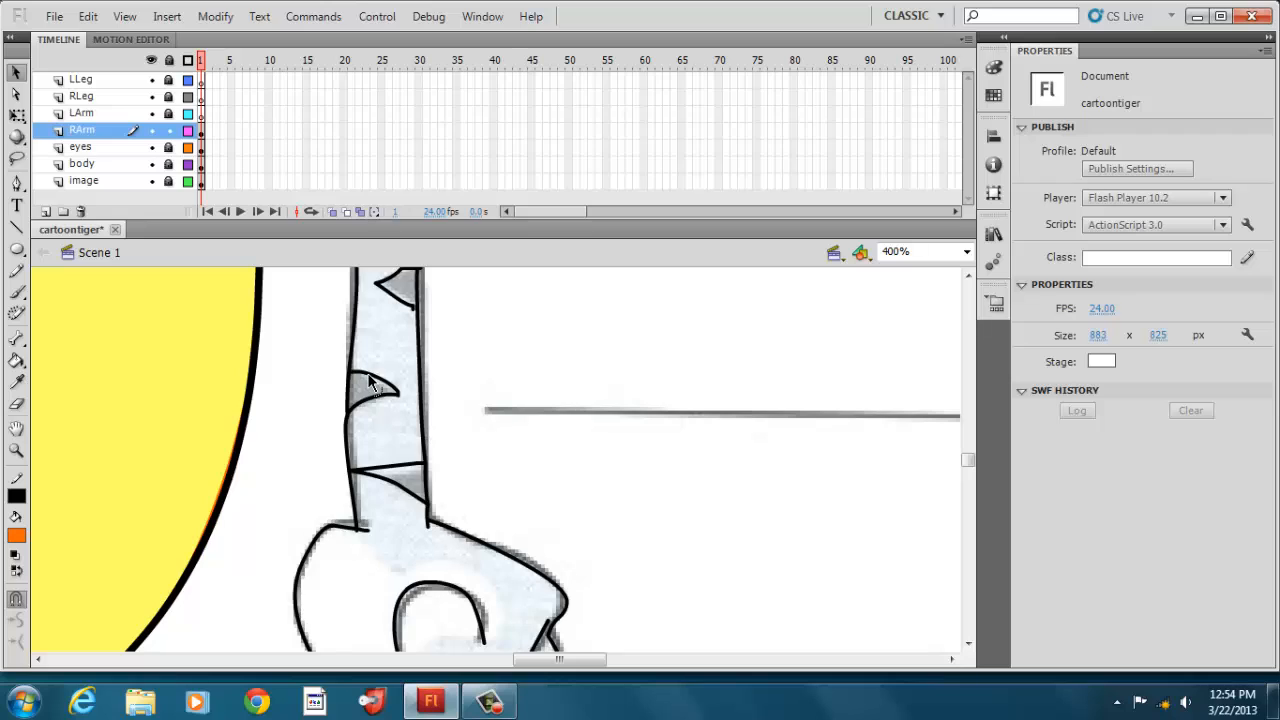
Bend the upper and lower edges of the left arm's lowest stripe into slight curves
{"action": "left_click", "coordinate": [403, 467]}
{"action": "left_click_drag", "start_coordinate": [403, 470], "coordinate": [404, 472]}
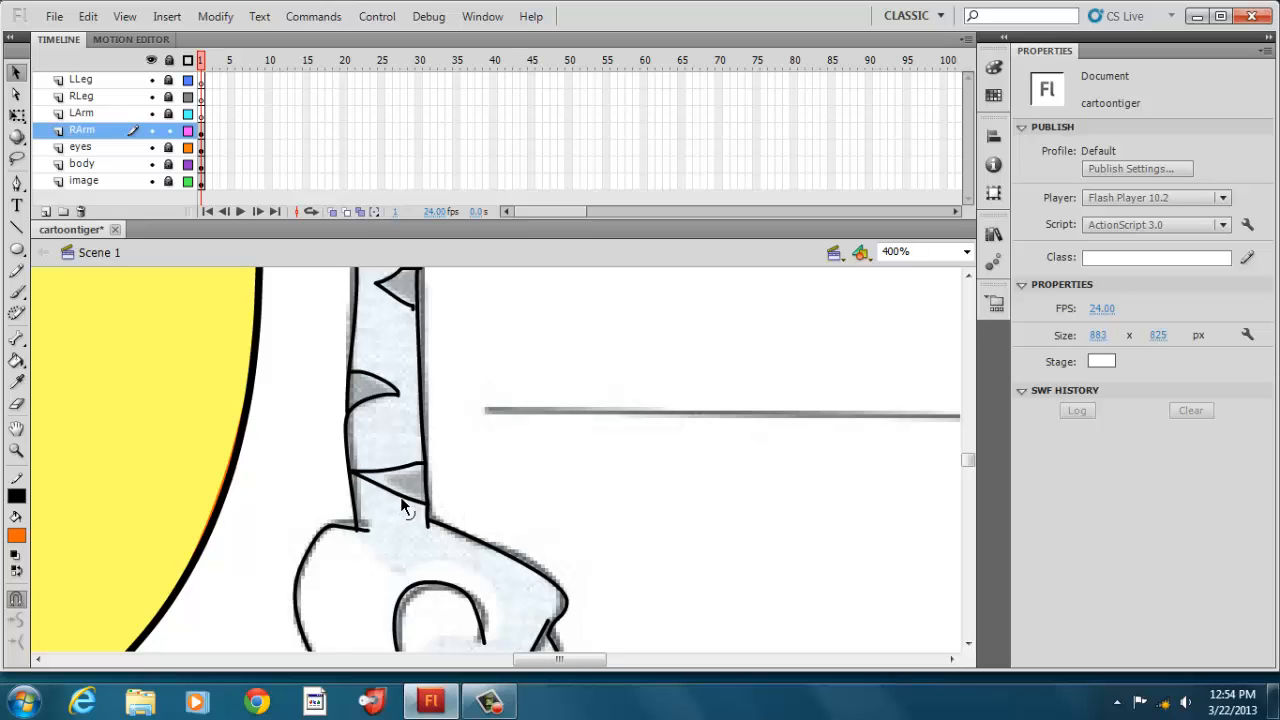
{"action": "left_click_drag", "start_coordinate": [405, 494], "coordinate": [393, 467]}
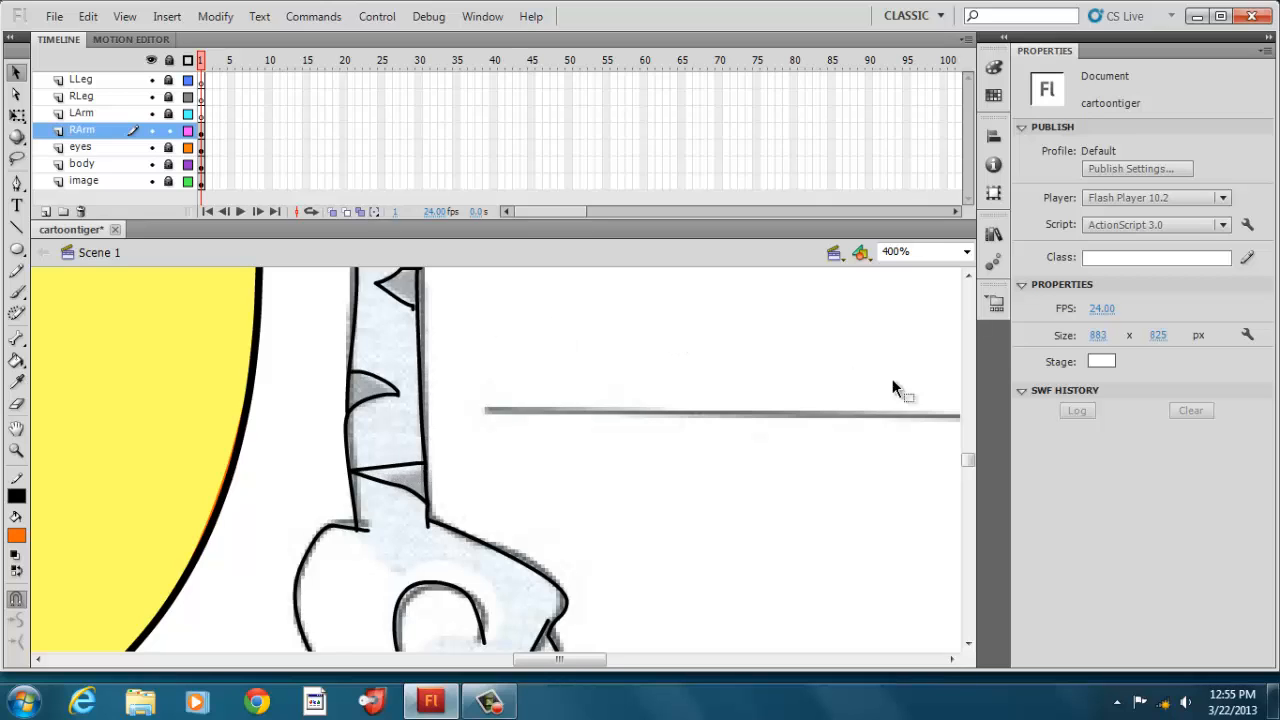
{"action": "left_click_drag", "start_coordinate": [973, 462], "coordinate": [972, 447]}
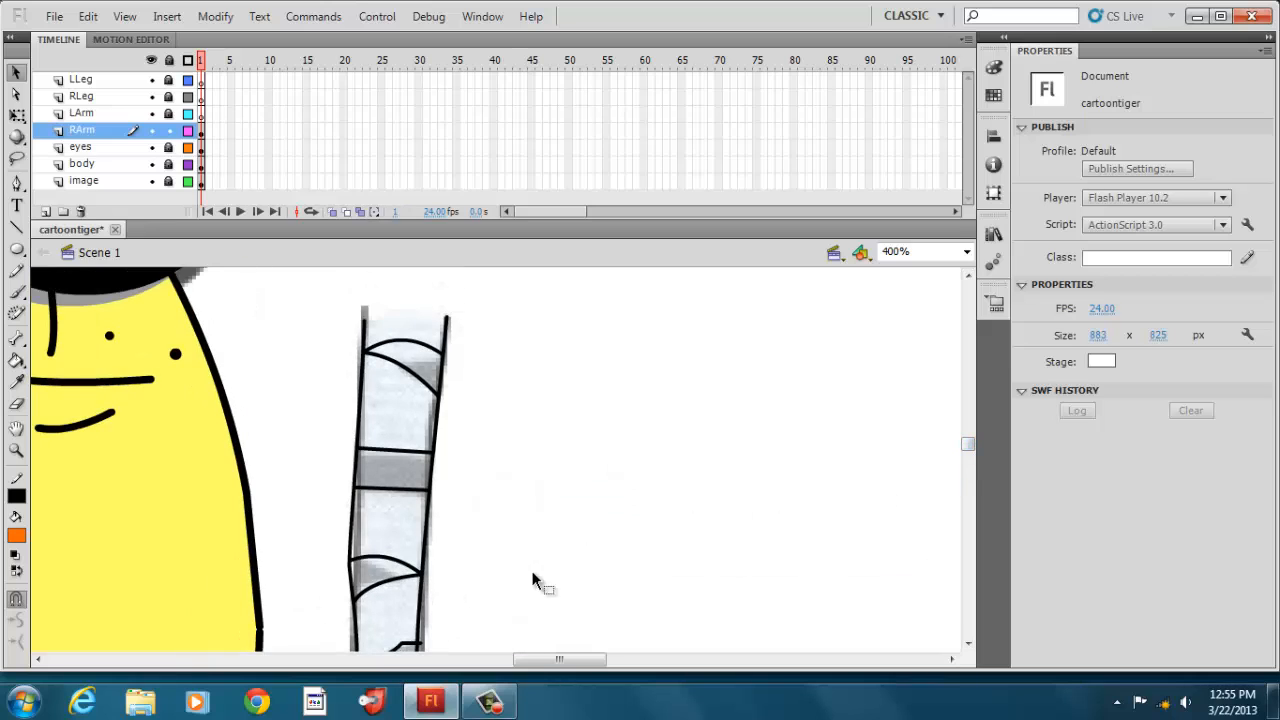
Cut the kinked part of the upper edge of the small pointed stripe on the right side of the left arm
{"action": "left_click_drag", "start_coordinate": [966, 444], "coordinate": [966, 448]}
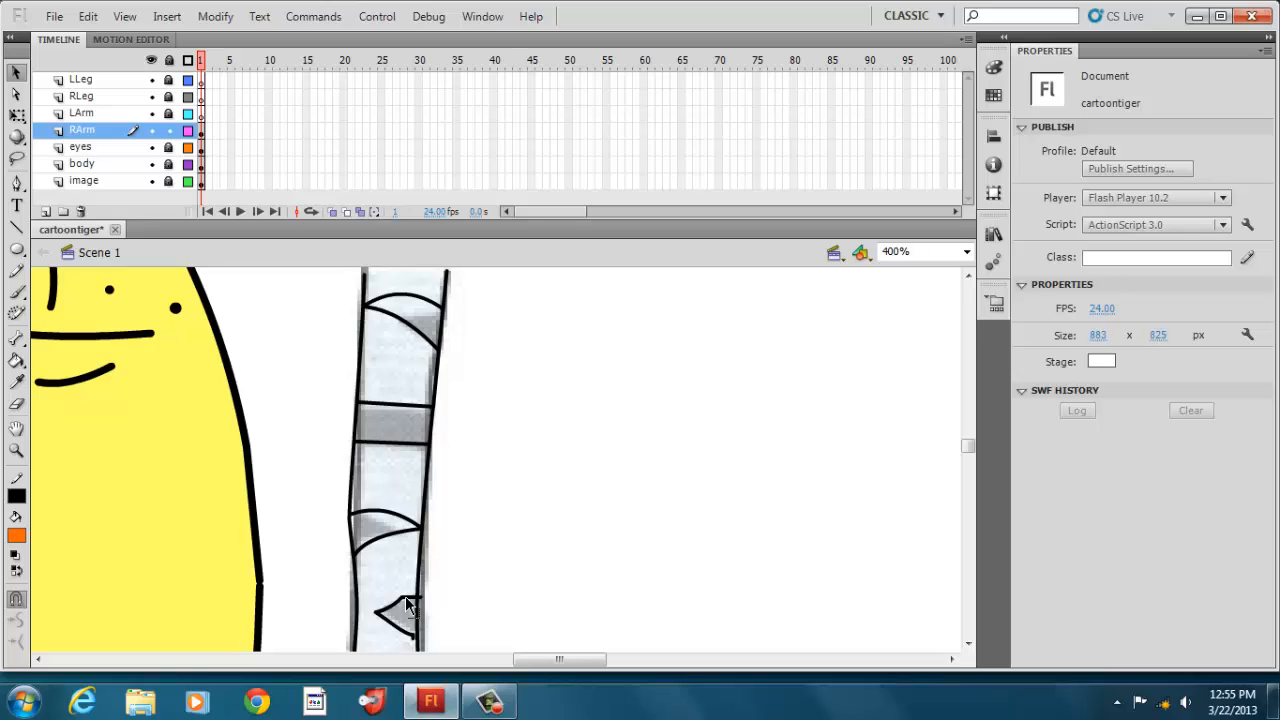
{"action": "left_click_drag", "start_coordinate": [405, 597], "coordinate": [410, 607]}
{"action": "left_click", "coordinate": [392, 603]}
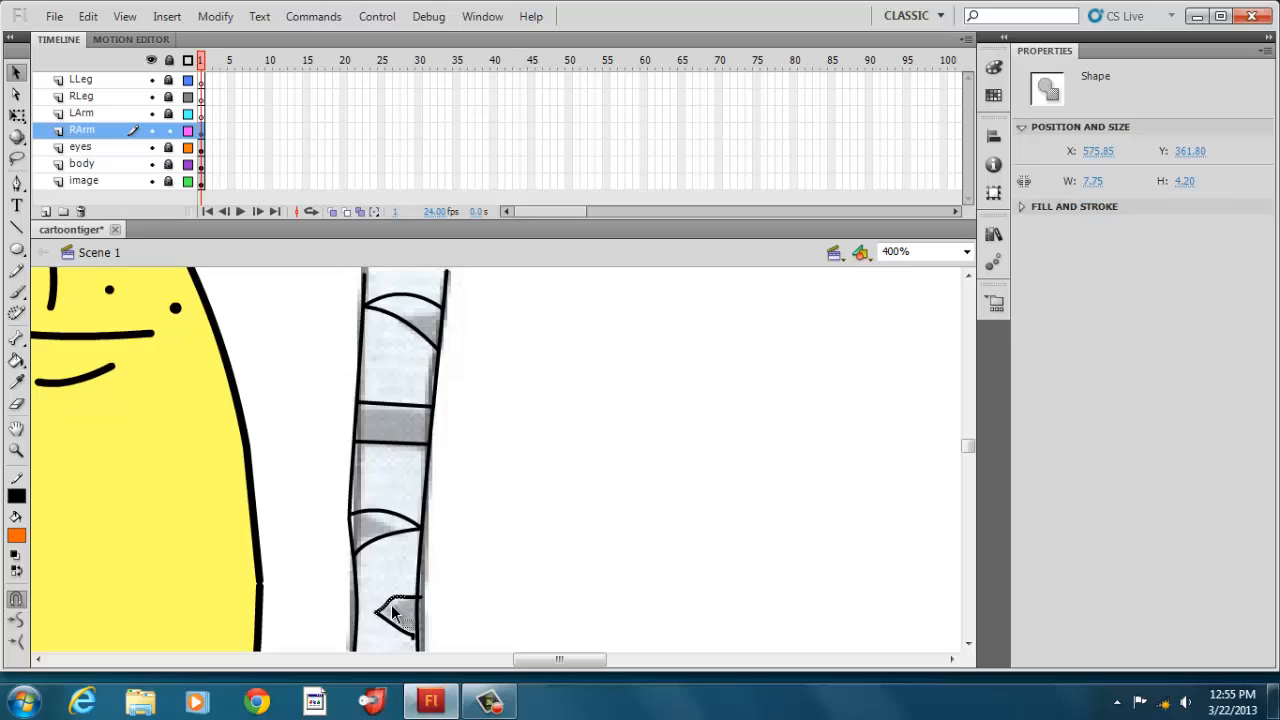
{"action": "right_click", "coordinate": [391, 602]}
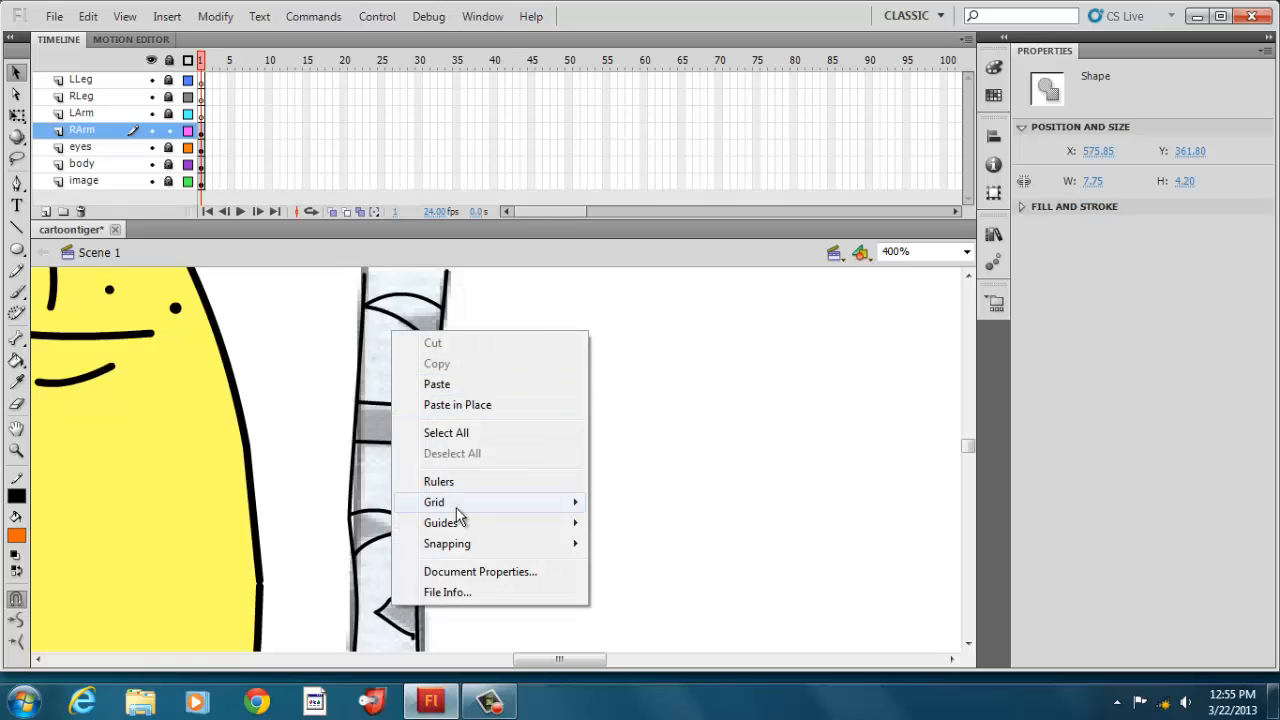
{"action": "left_click", "coordinate": [388, 606]}
{"action": "right_click", "coordinate": [390, 610]}
{"action": "left_click", "coordinate": [443, 215]}
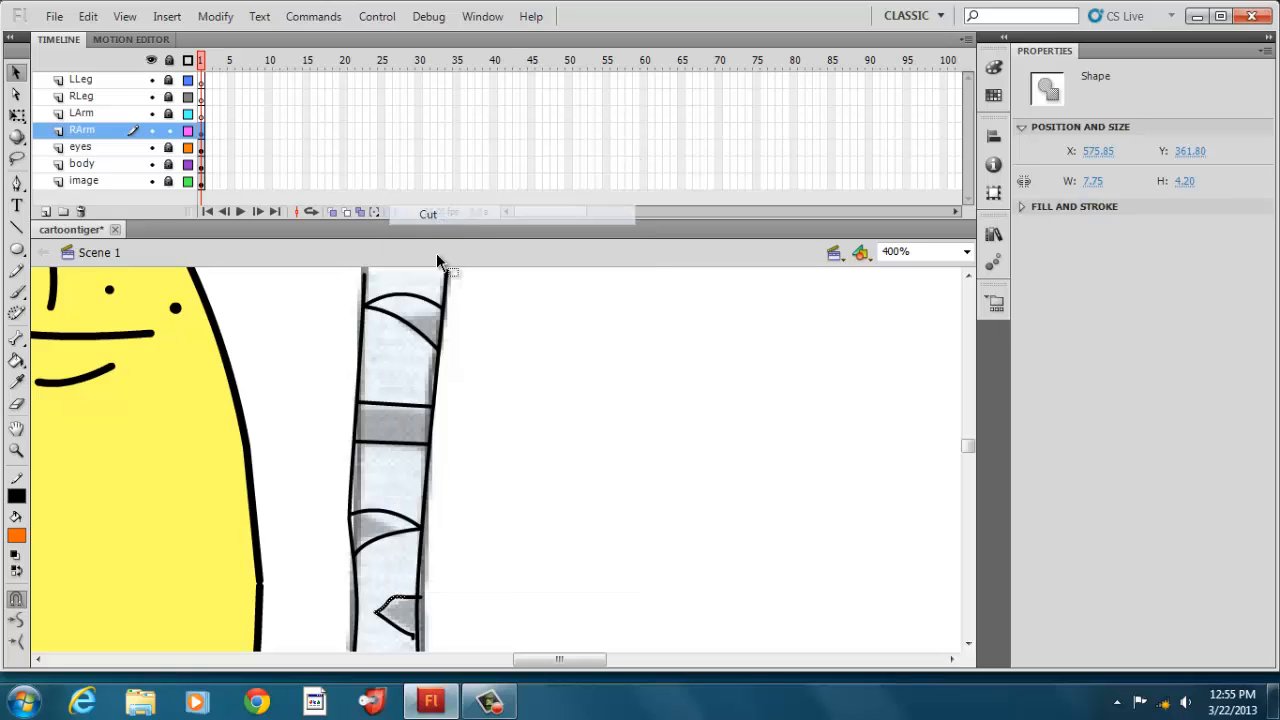
Cut the short leftover end of the pointed stripe's upper edge beside the arm outline
{"action": "left_click", "coordinate": [410, 604]}
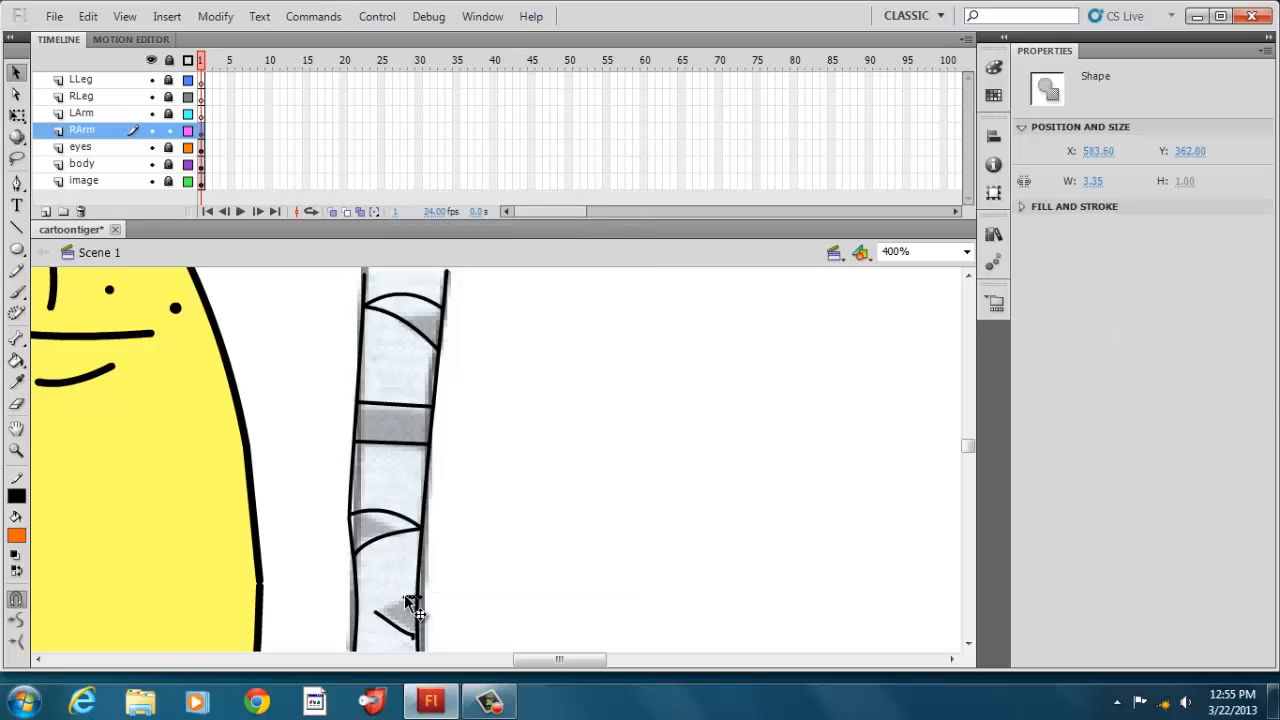
{"action": "right_click", "coordinate": [406, 603]}
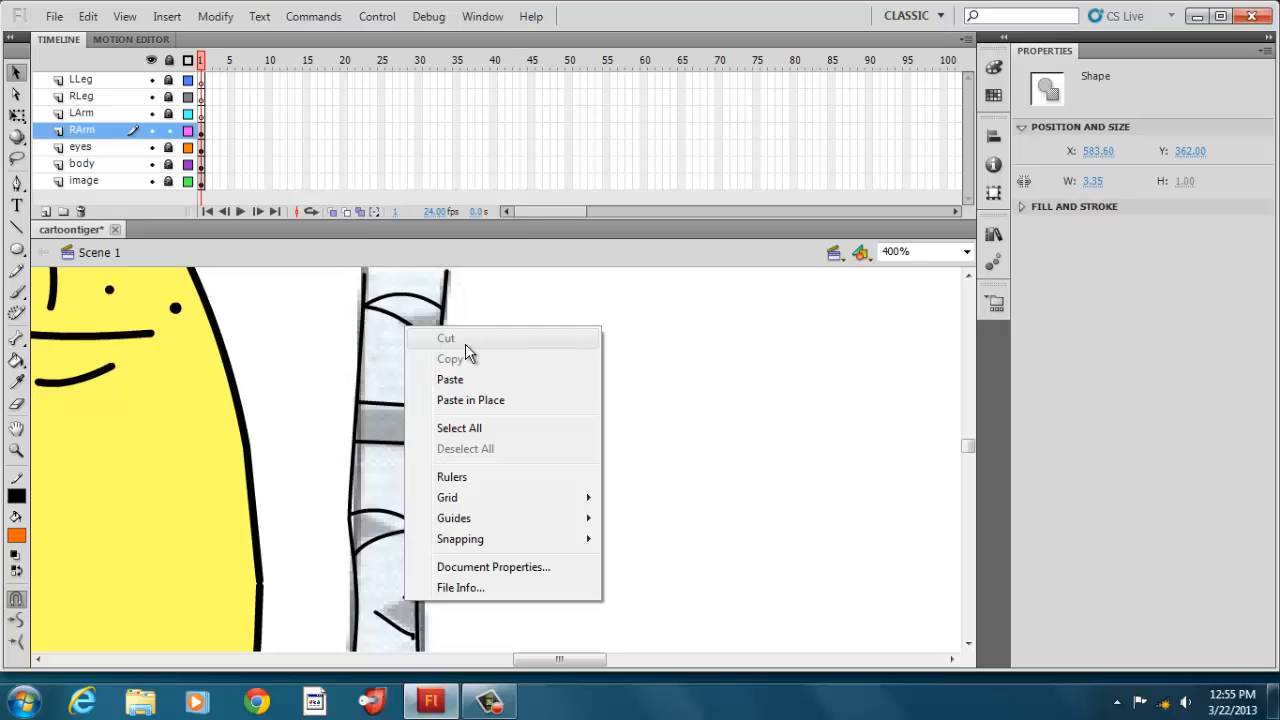
{"action": "left_click", "coordinate": [405, 612]}
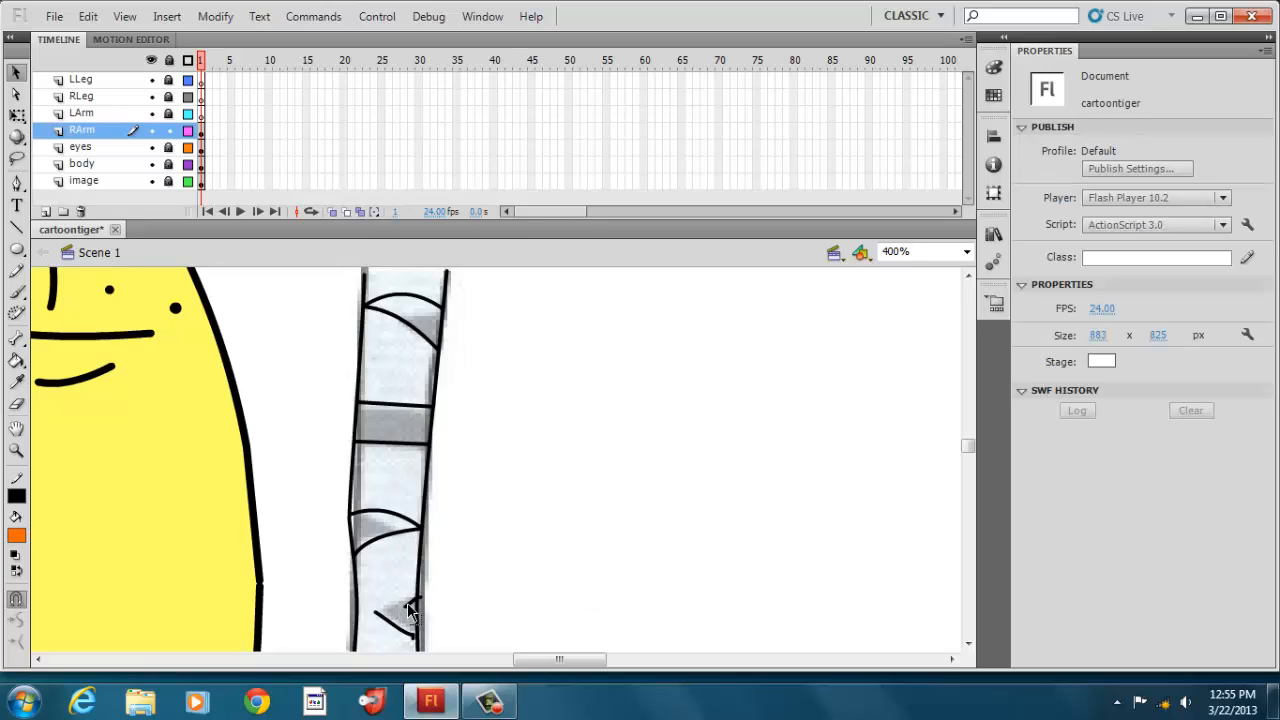
{"action": "left_click", "coordinate": [409, 610]}
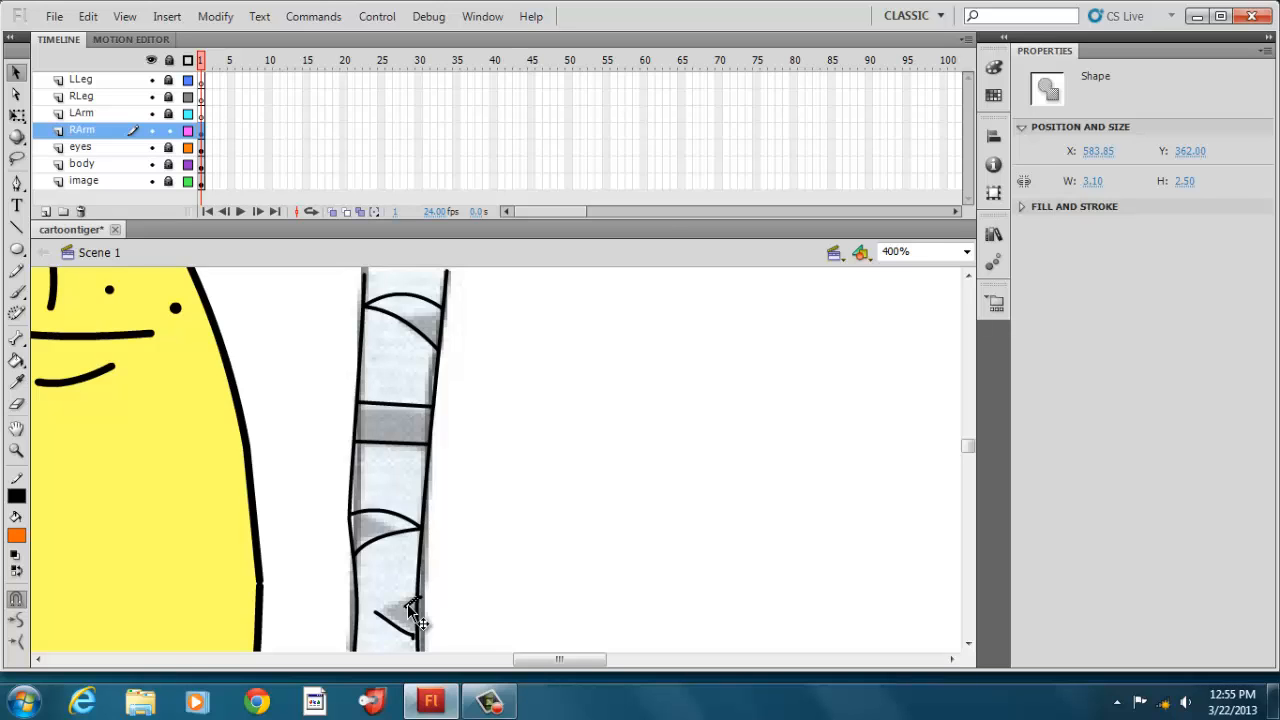
{"action": "right_click", "coordinate": [408, 604]}
{"action": "left_click", "coordinate": [464, 218]}
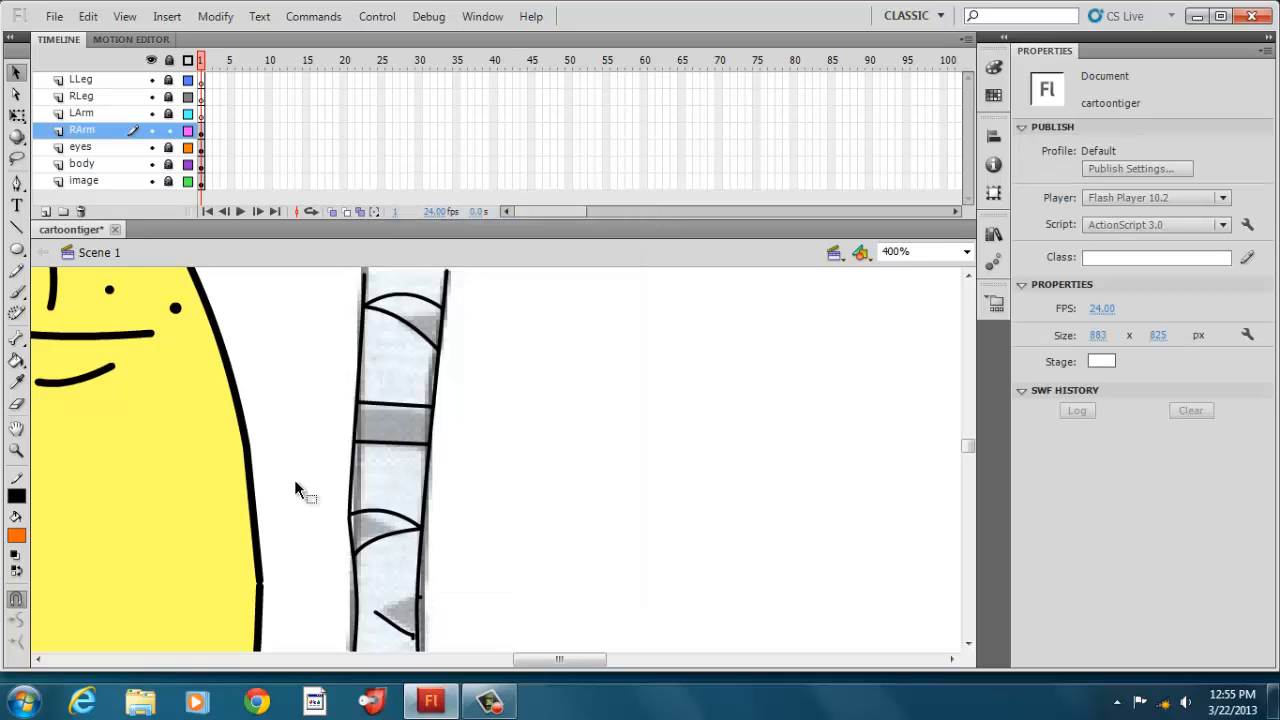
Draw a new upper edge from the pointed stripe's tip to the arm outline with the Line tool and bend it into a curve
{"action": "left_click", "coordinate": [16, 227]}
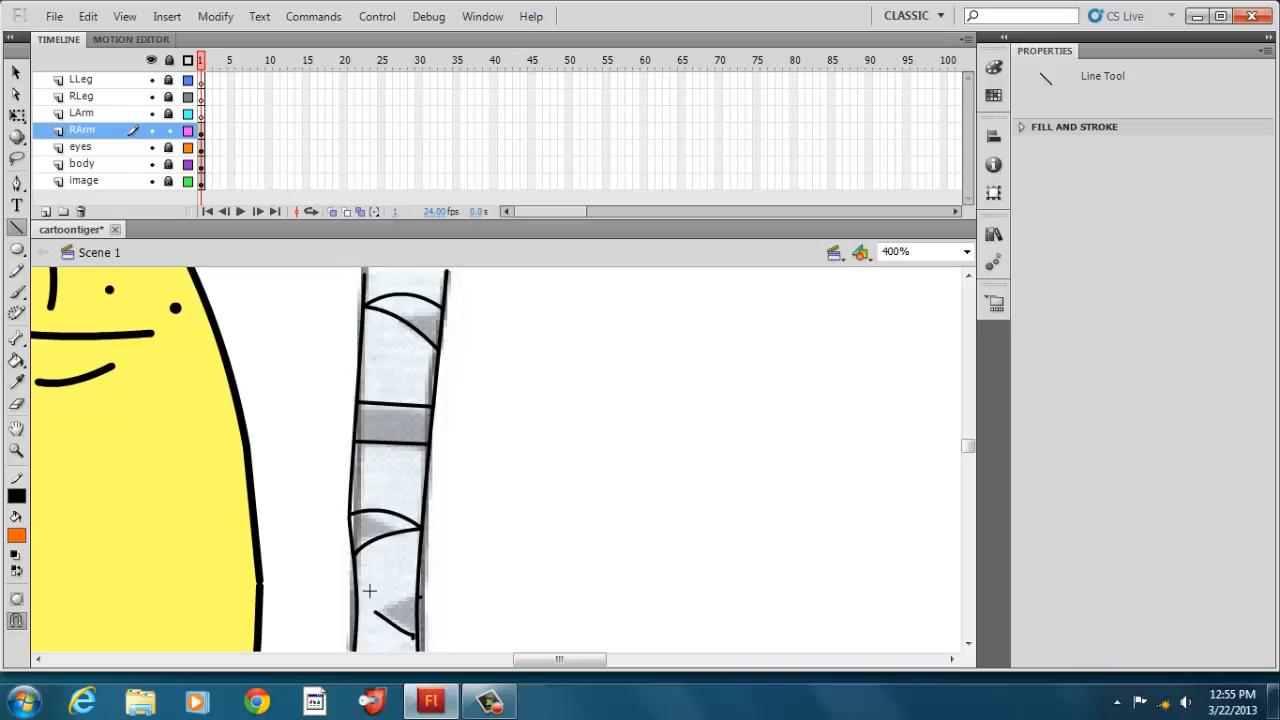
{"action": "left_click_drag", "start_coordinate": [375, 611], "coordinate": [420, 597]}
{"action": "left_click", "coordinate": [16, 72]}
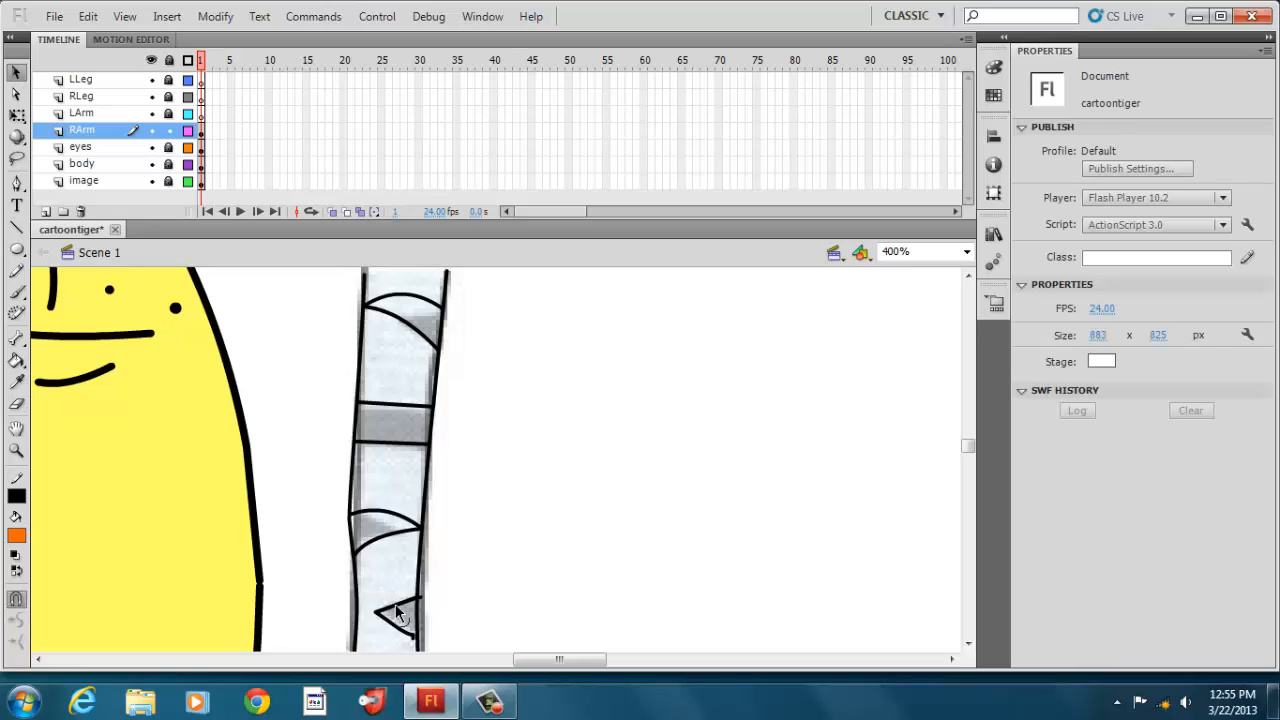
{"action": "left_click_drag", "start_coordinate": [396, 608], "coordinate": [401, 623]}
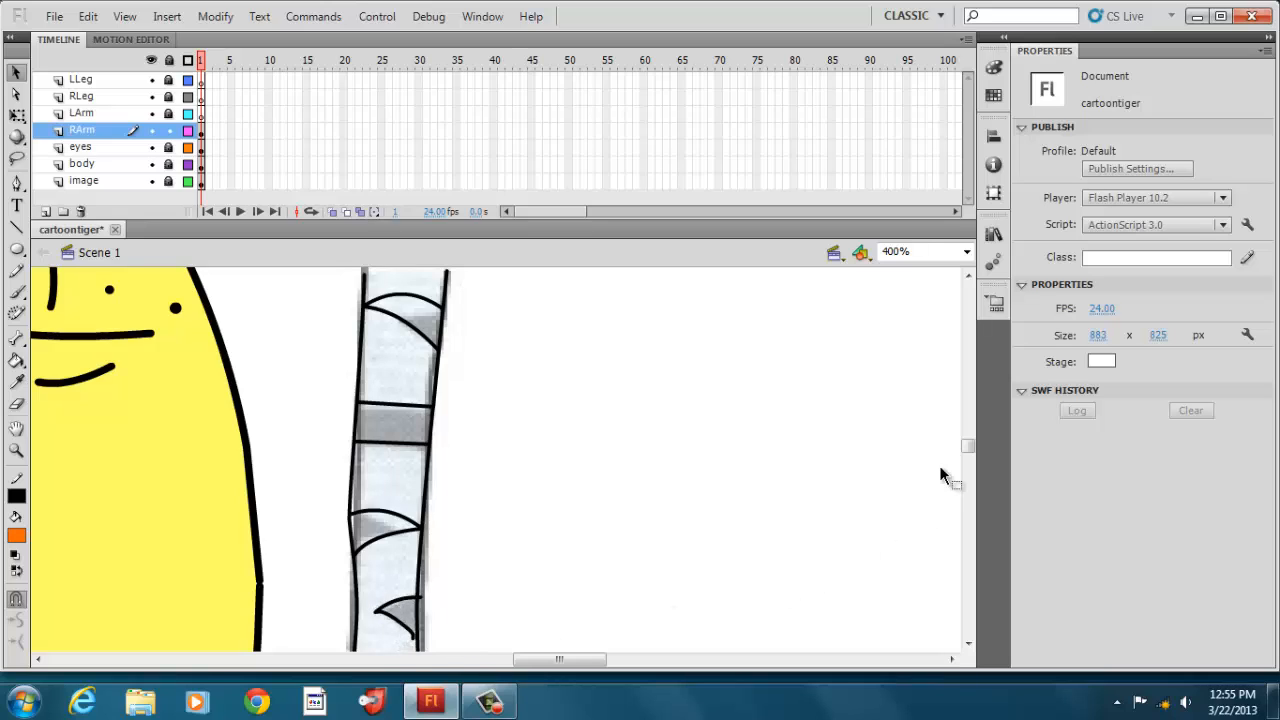
Cut the stray line end crossing the left wrist and check the connected arm and hand outline by selecting it
{"action": "left_click", "coordinate": [966, 253]}
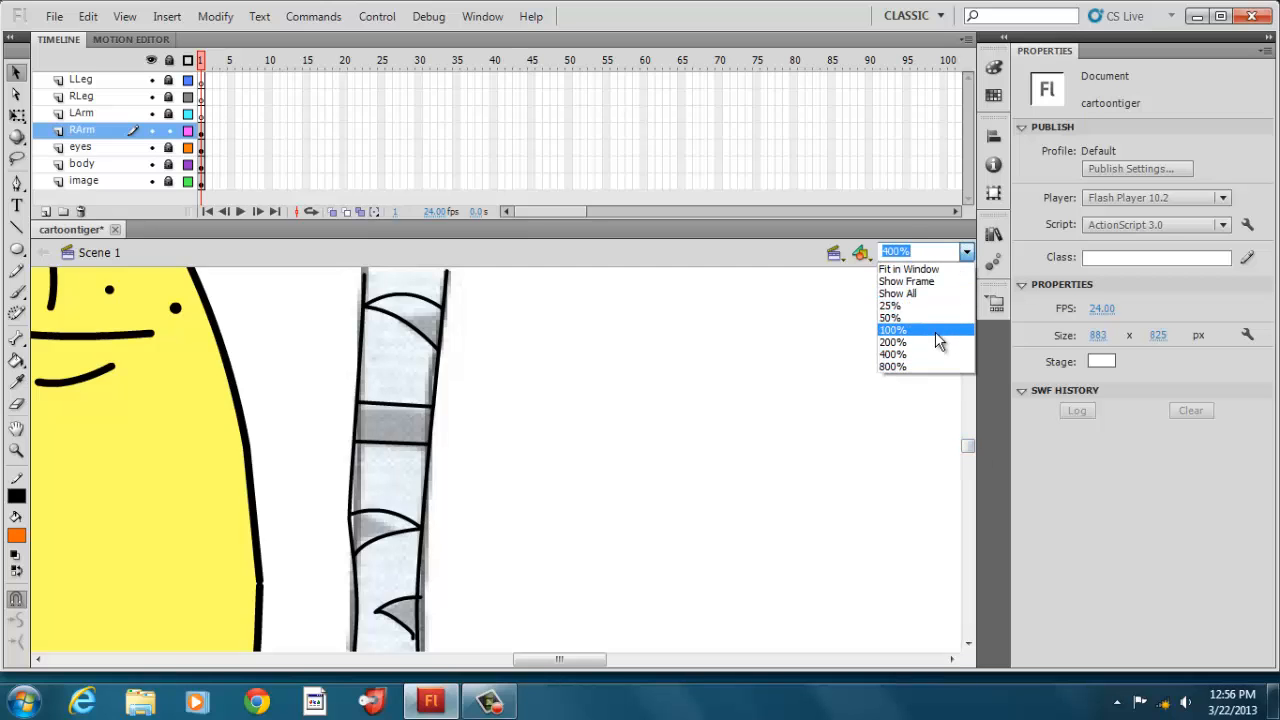
{"action": "left_click", "coordinate": [935, 341]}
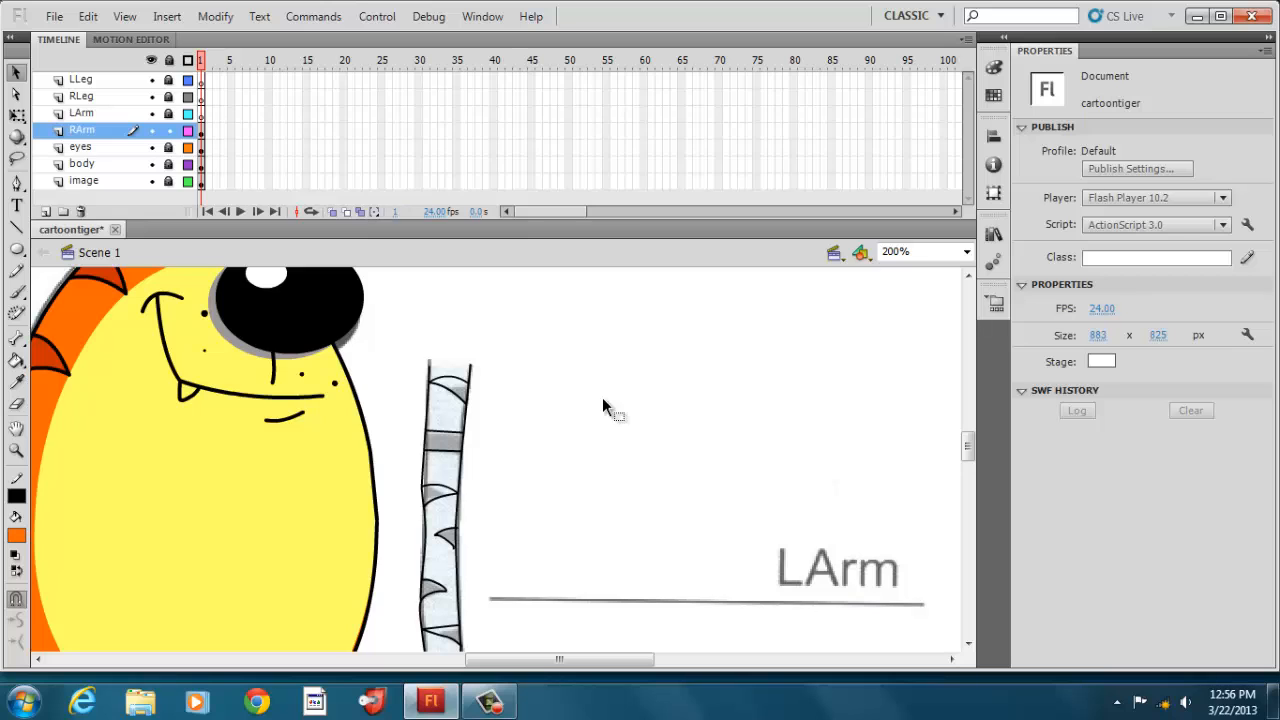
{"action": "left_click_drag", "start_coordinate": [967, 438], "coordinate": [968, 462]}
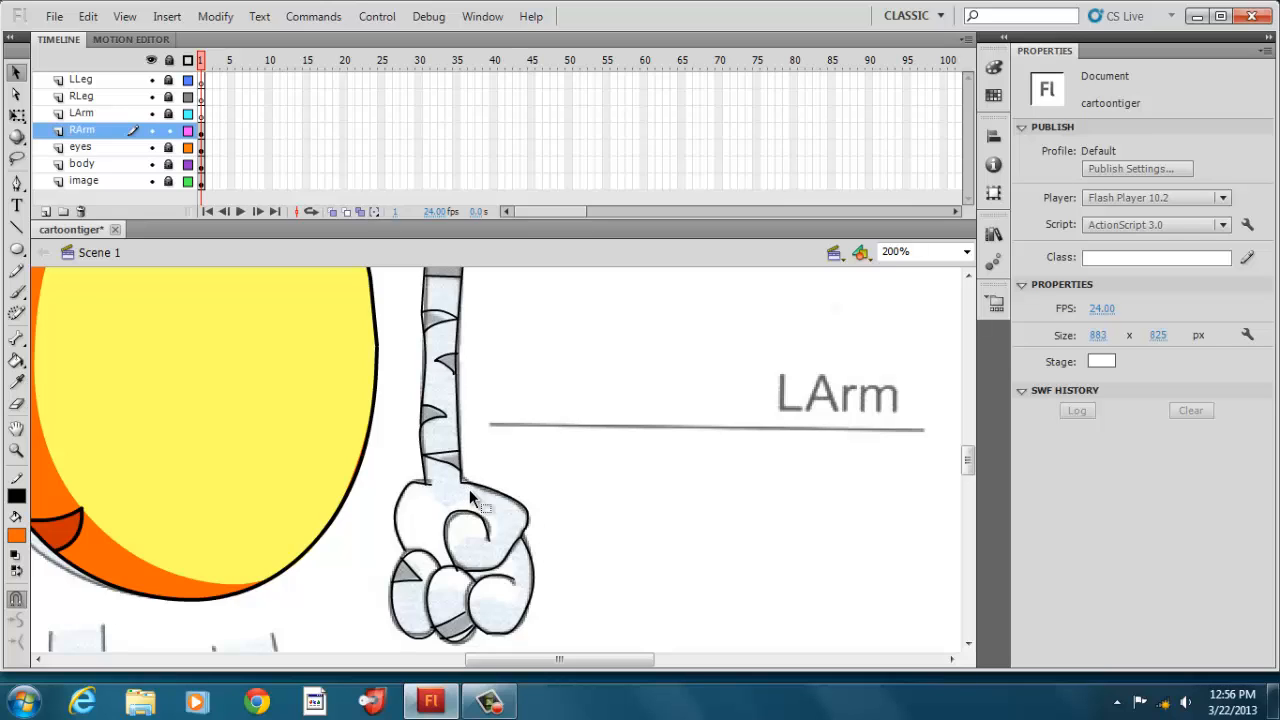
{"action": "left_click", "coordinate": [429, 491]}
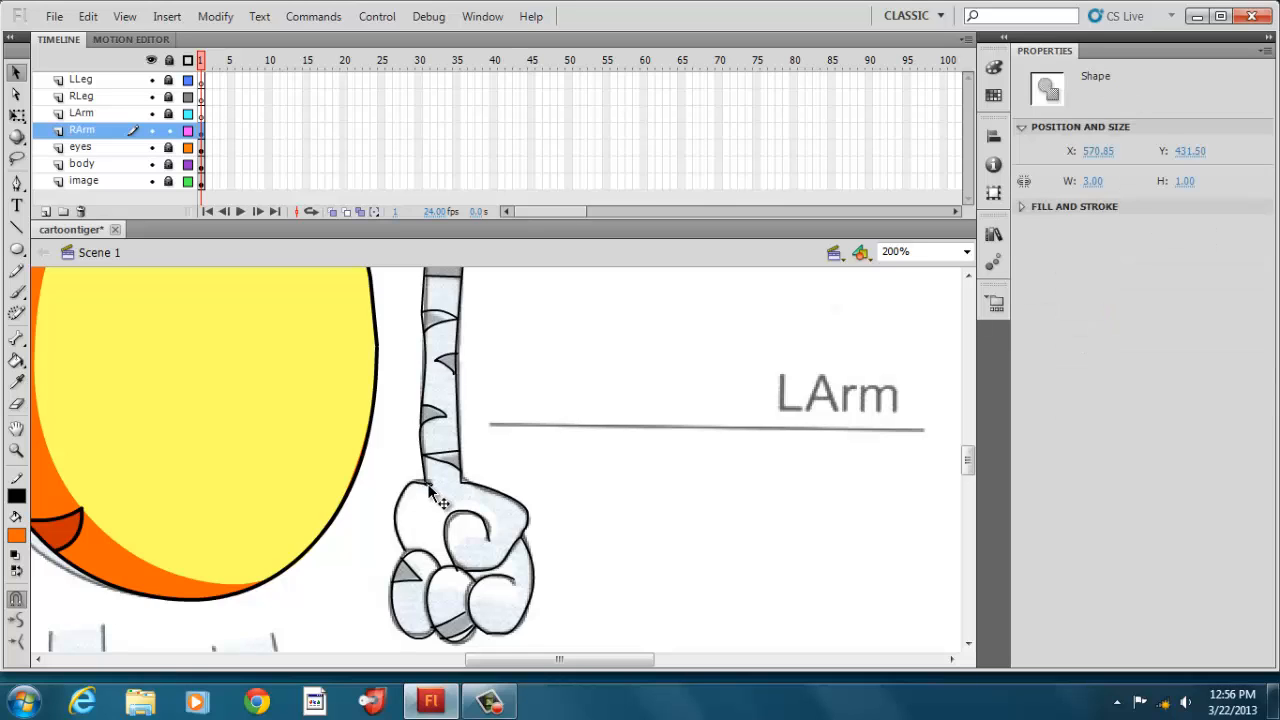
{"action": "right_click", "coordinate": [429, 491]}
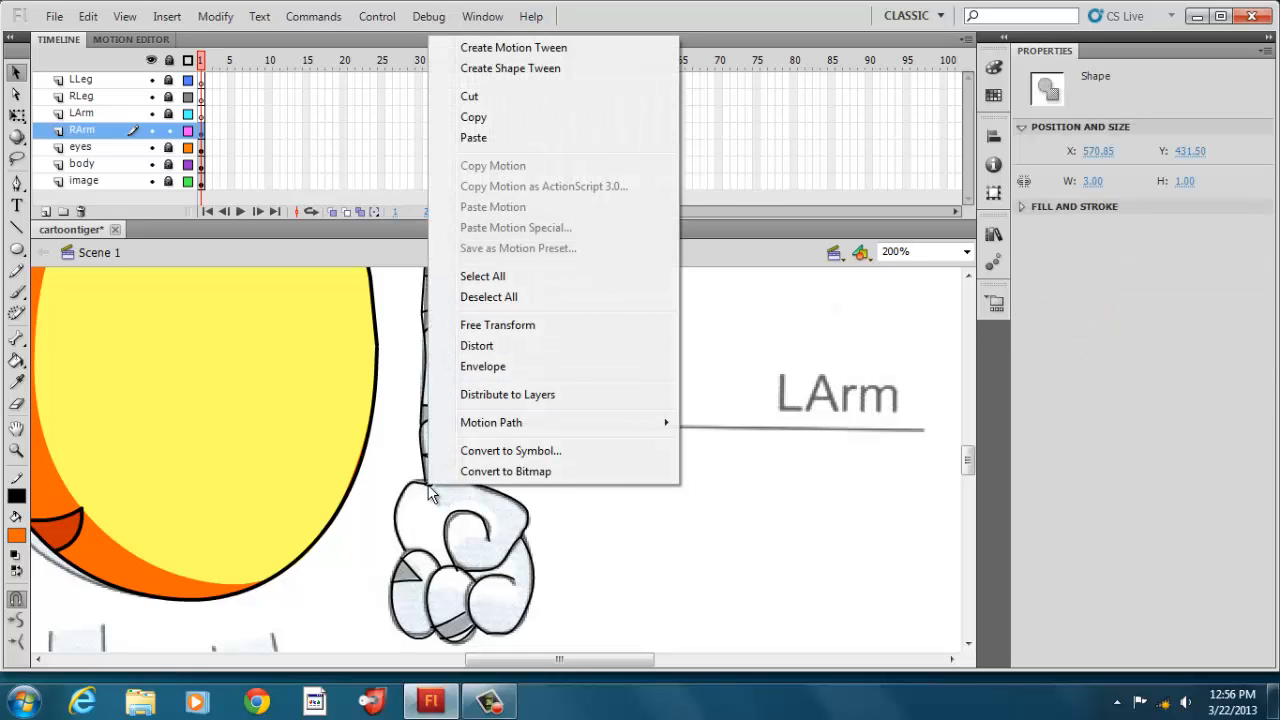
{"action": "left_click", "coordinate": [468, 95]}
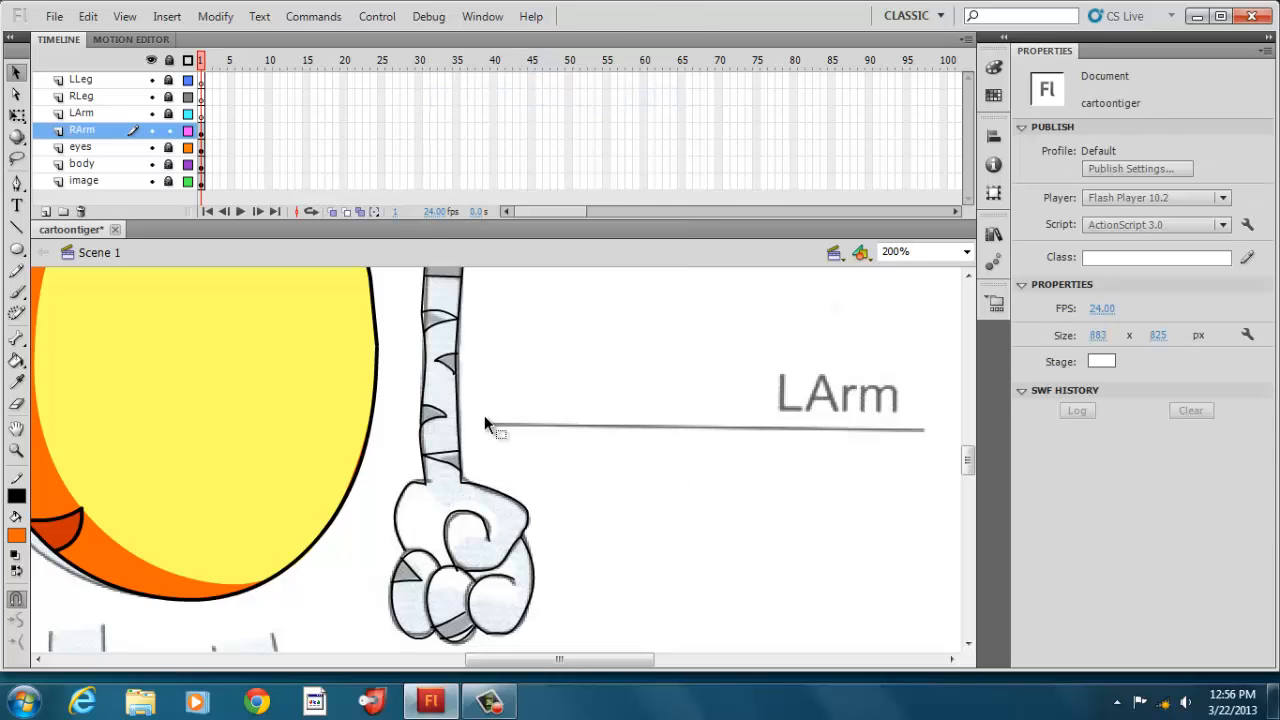
{"action": "double_click", "coordinate": [423, 479]}
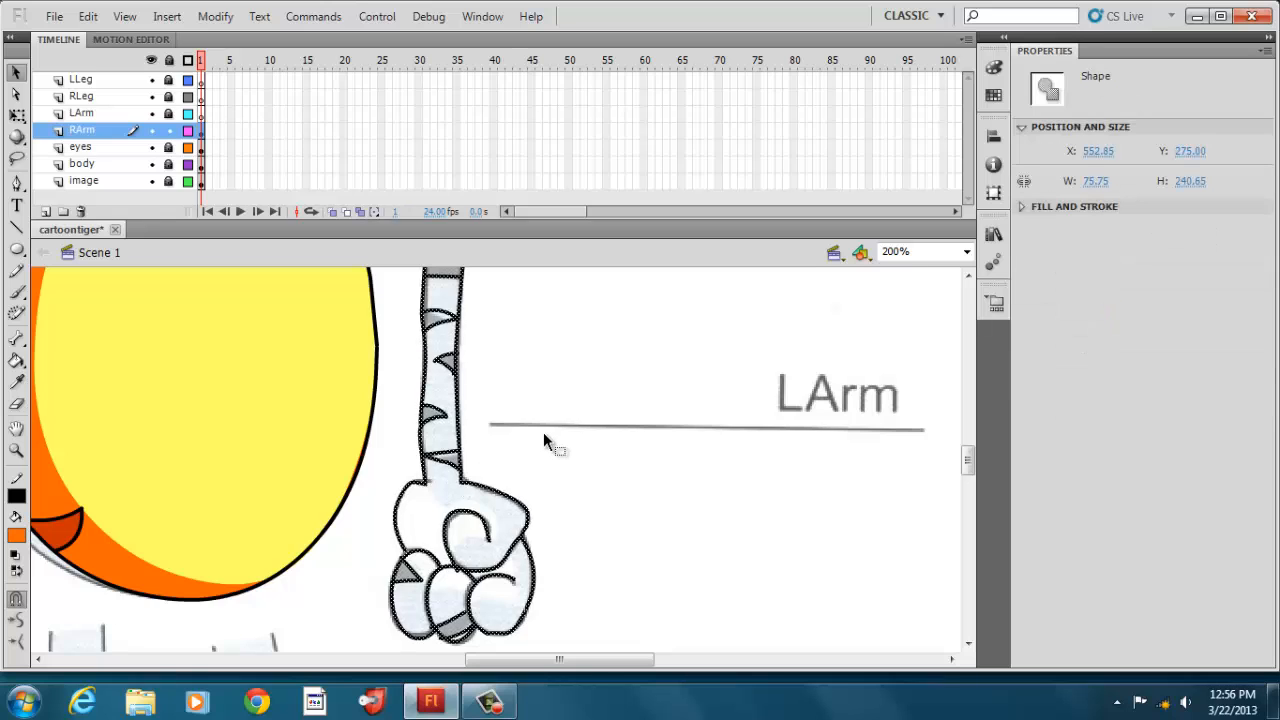
{"action": "left_click", "coordinate": [591, 499]}
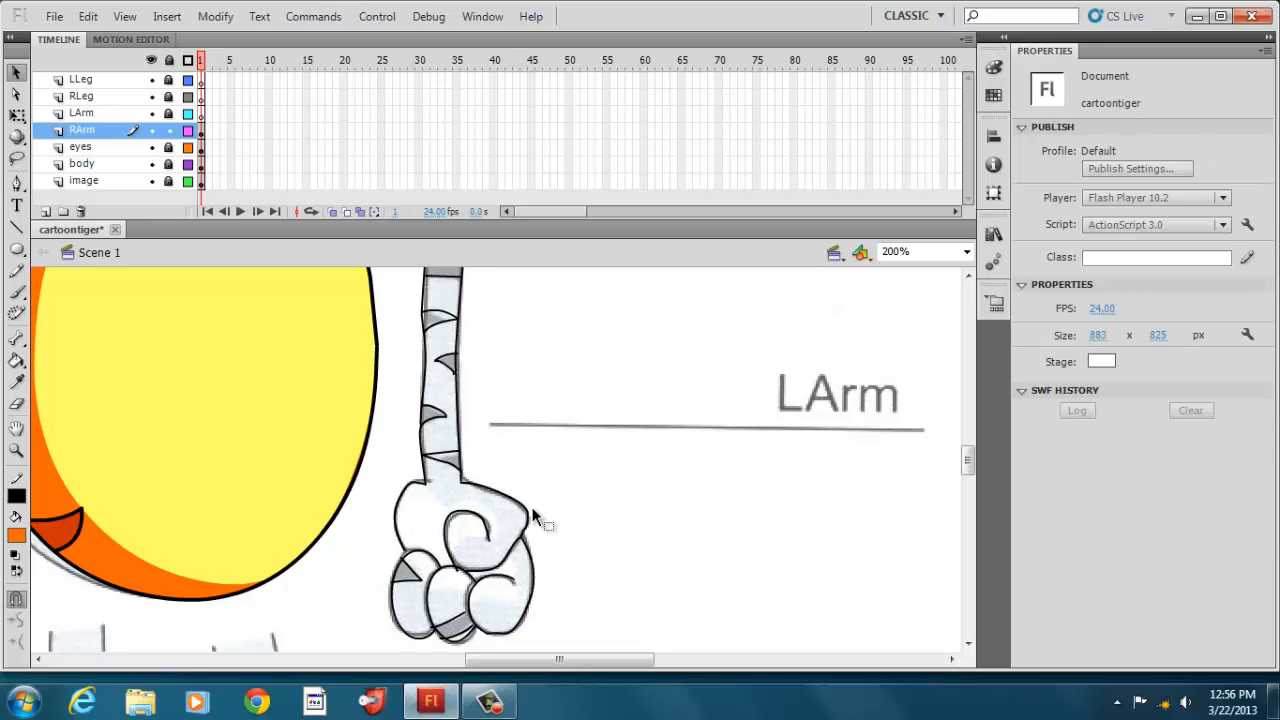
Fill the two outer fingers and the arm sections between the stripes with the body's orange, declining the save and auto-recovery offer
{"action": "left_click", "coordinate": [18, 362]}
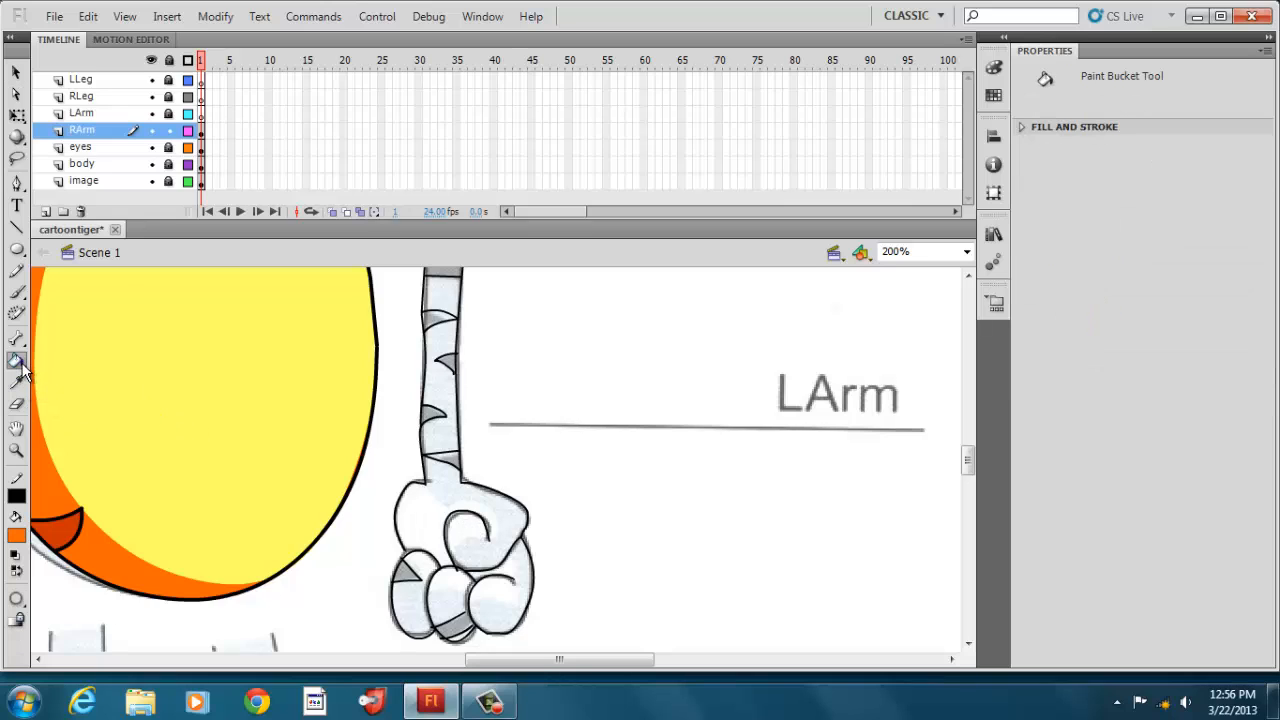
{"action": "left_click", "coordinate": [17, 536]}
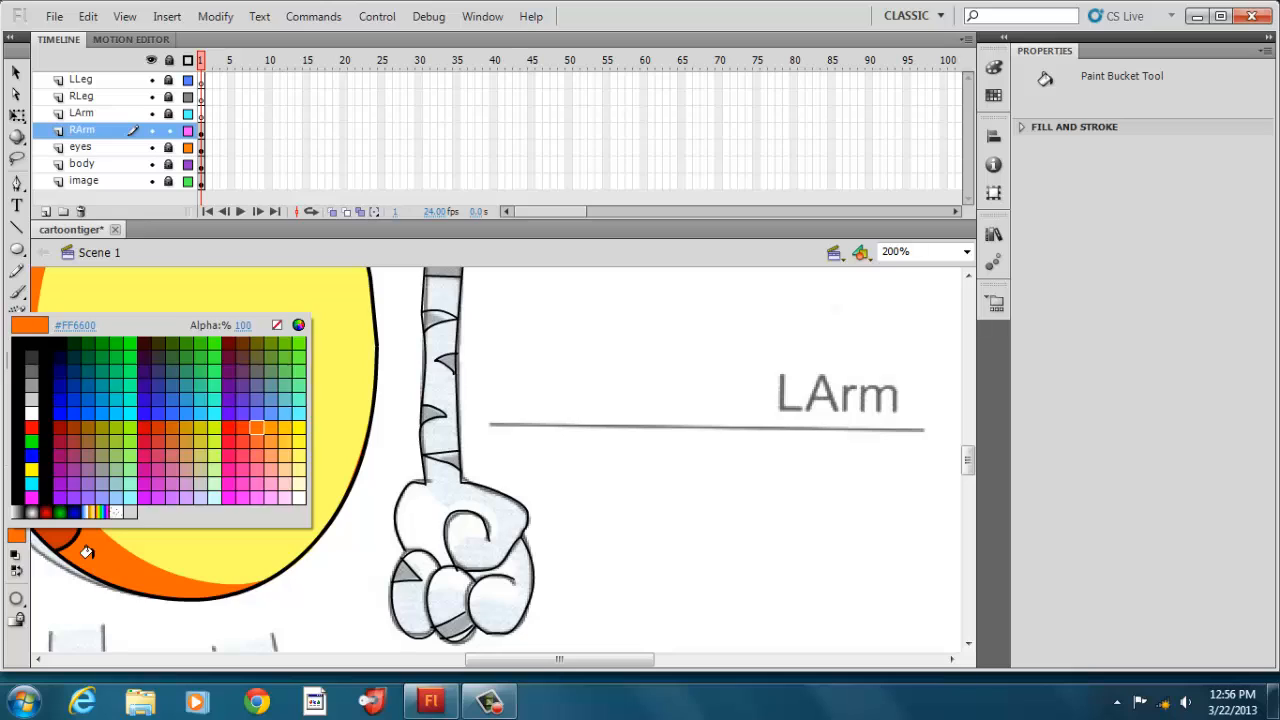
{"action": "left_click", "coordinate": [92, 561]}
{"action": "left_click", "coordinate": [400, 594]}
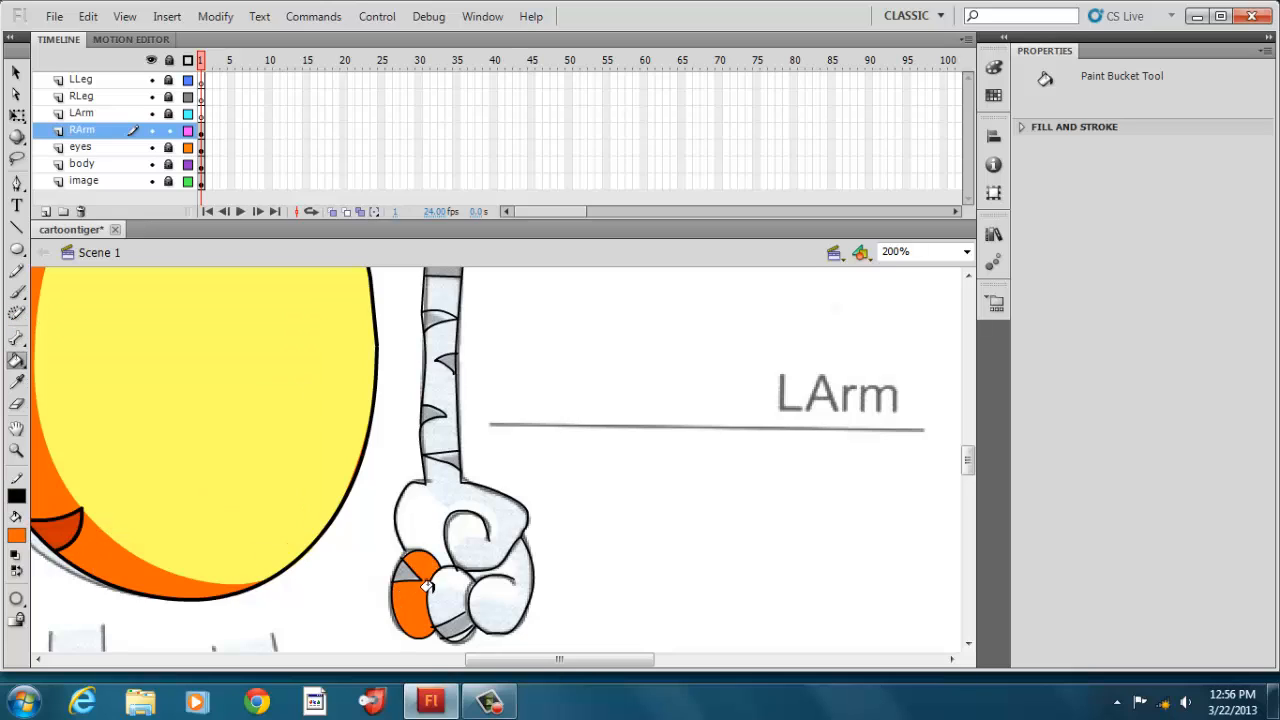
{"action": "left_click", "coordinate": [476, 592]}
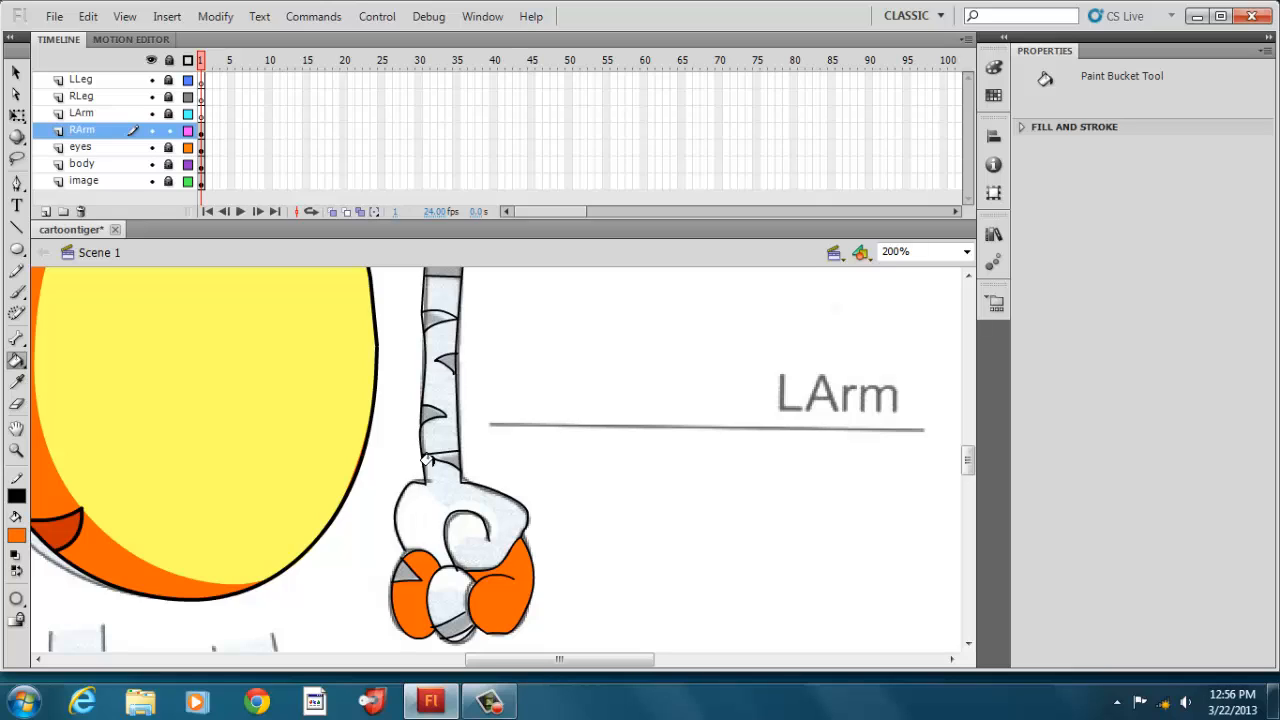
{"action": "left_click", "coordinate": [437, 423]}
{"action": "left_click", "coordinate": [447, 294]}
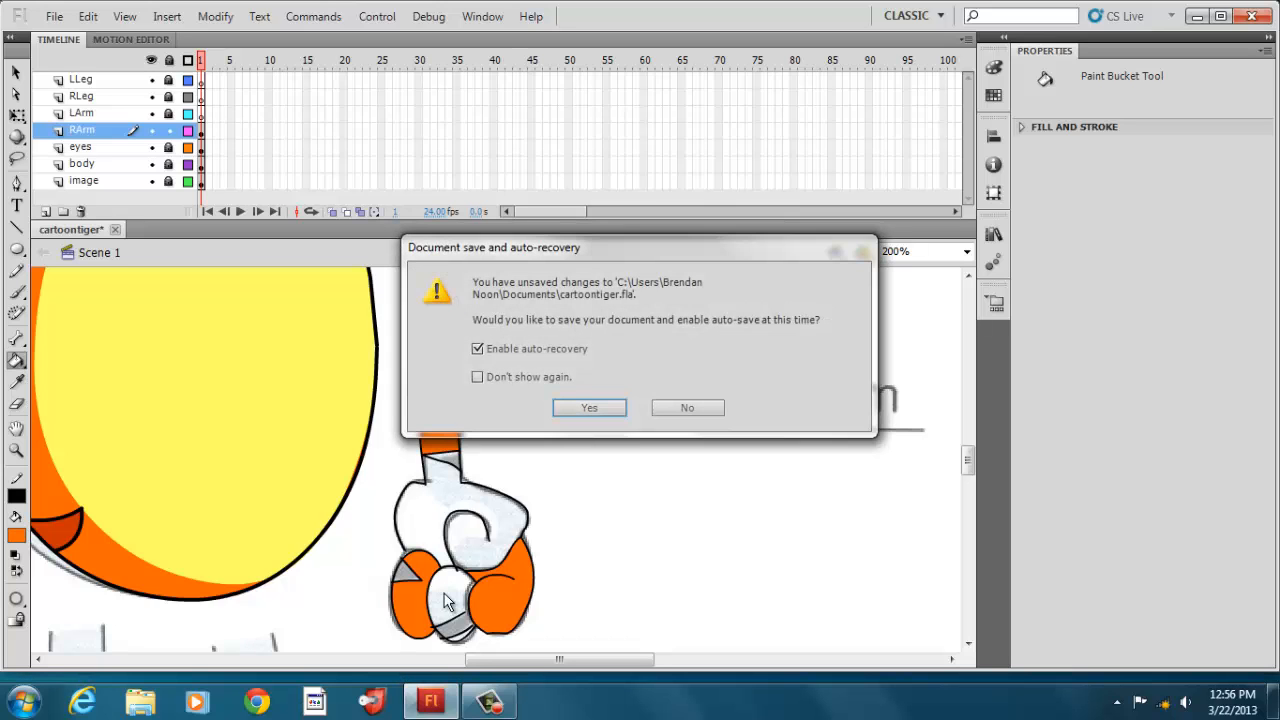
{"action": "left_click", "coordinate": [687, 409]}
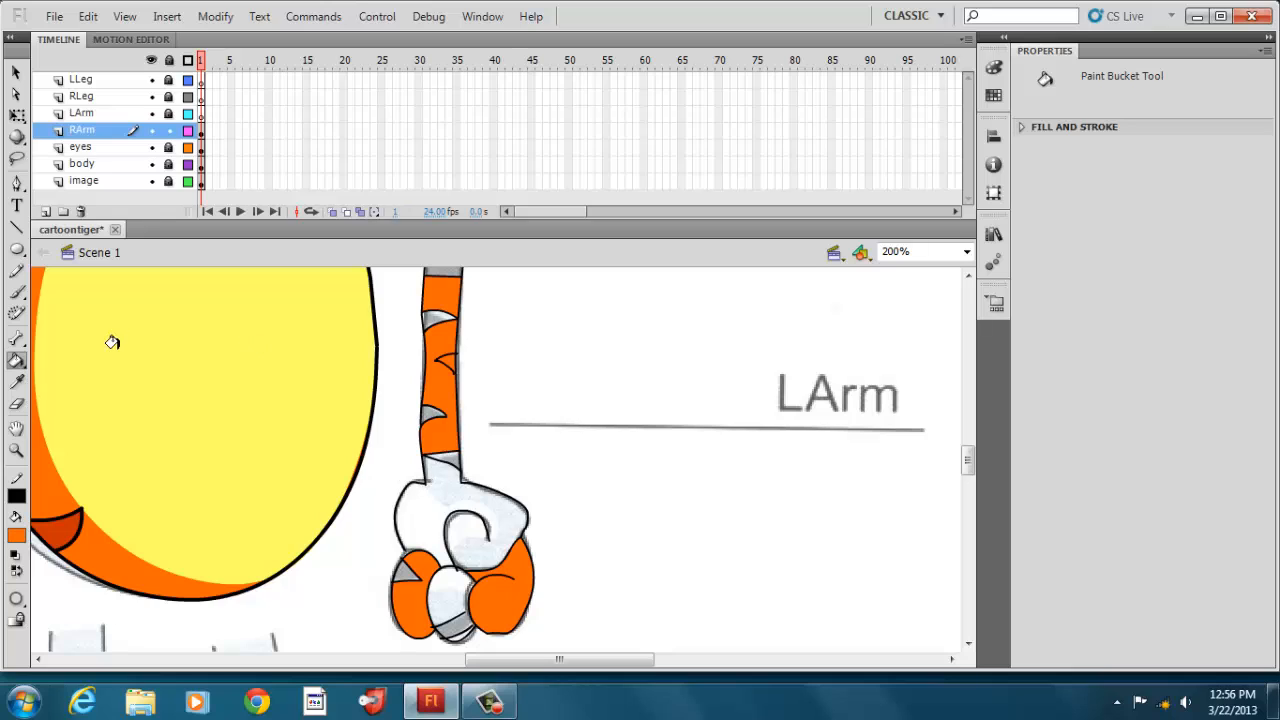
Sample the body stripe's dark orange-red and fill the enclosed lower arm stripes and the outer finger's stripe with it
{"action": "left_click", "coordinate": [17, 364]}
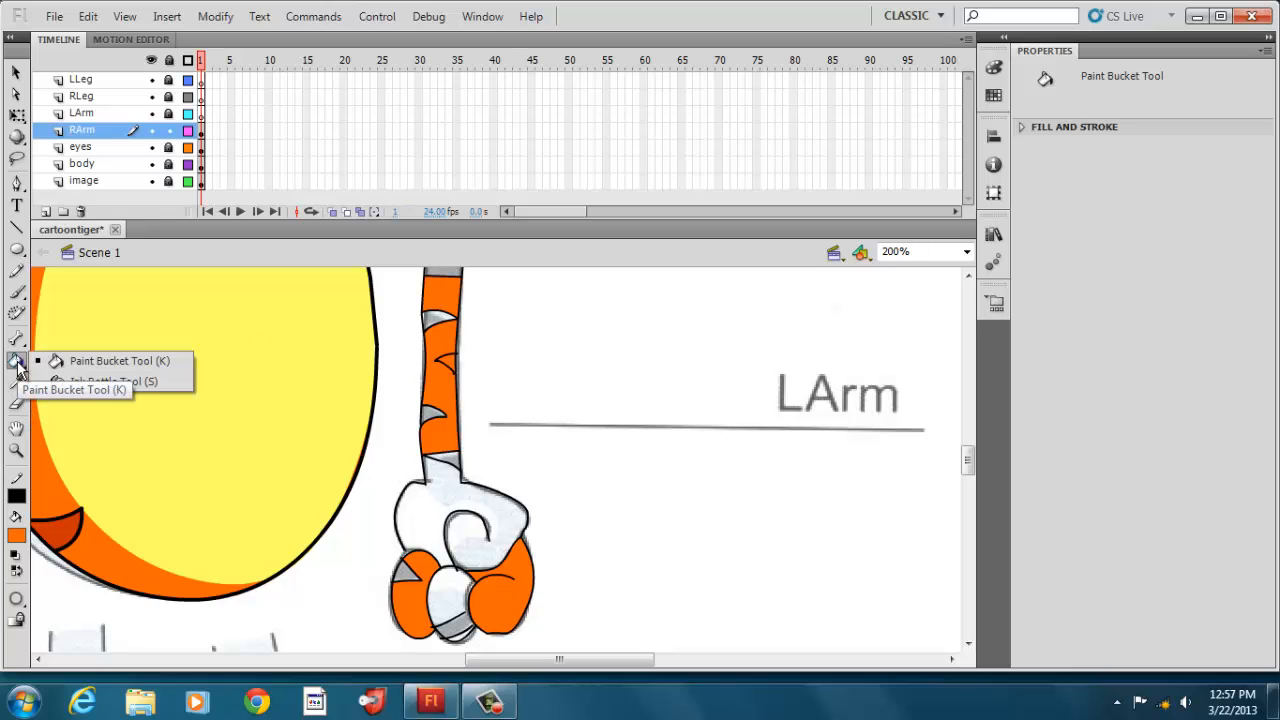
{"action": "left_click", "coordinate": [16, 535]}
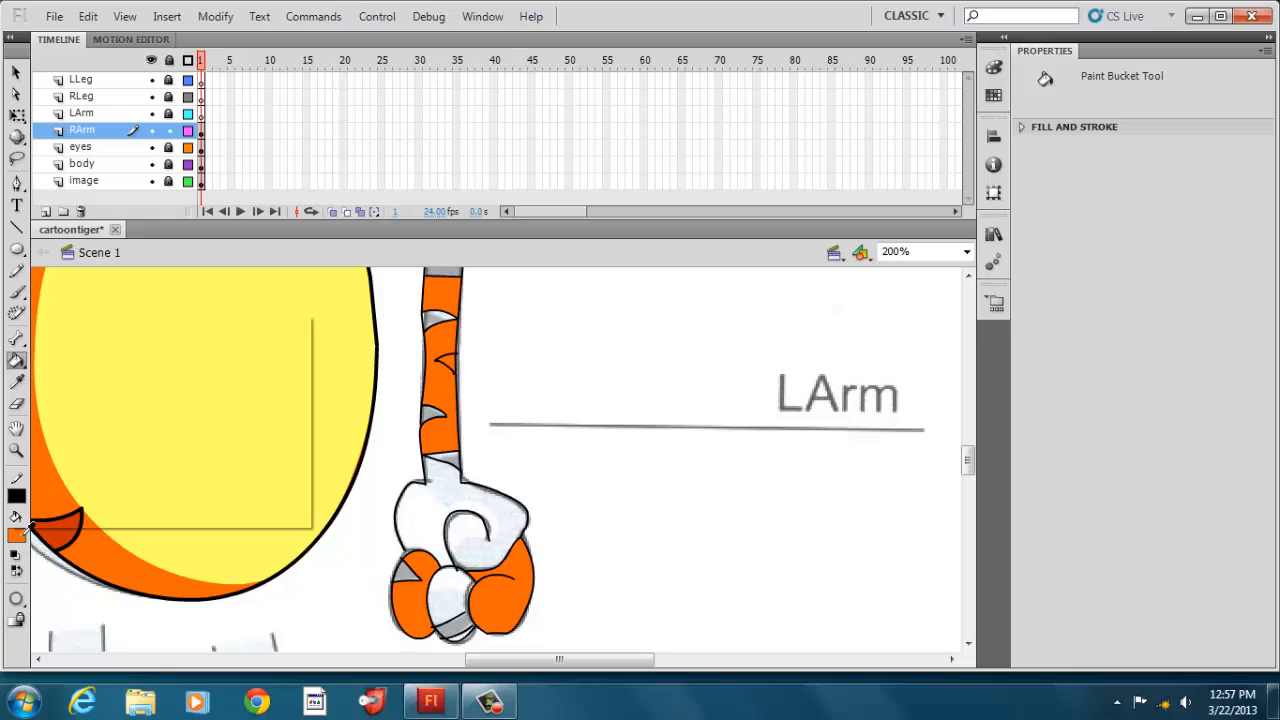
{"action": "left_click", "coordinate": [44, 524]}
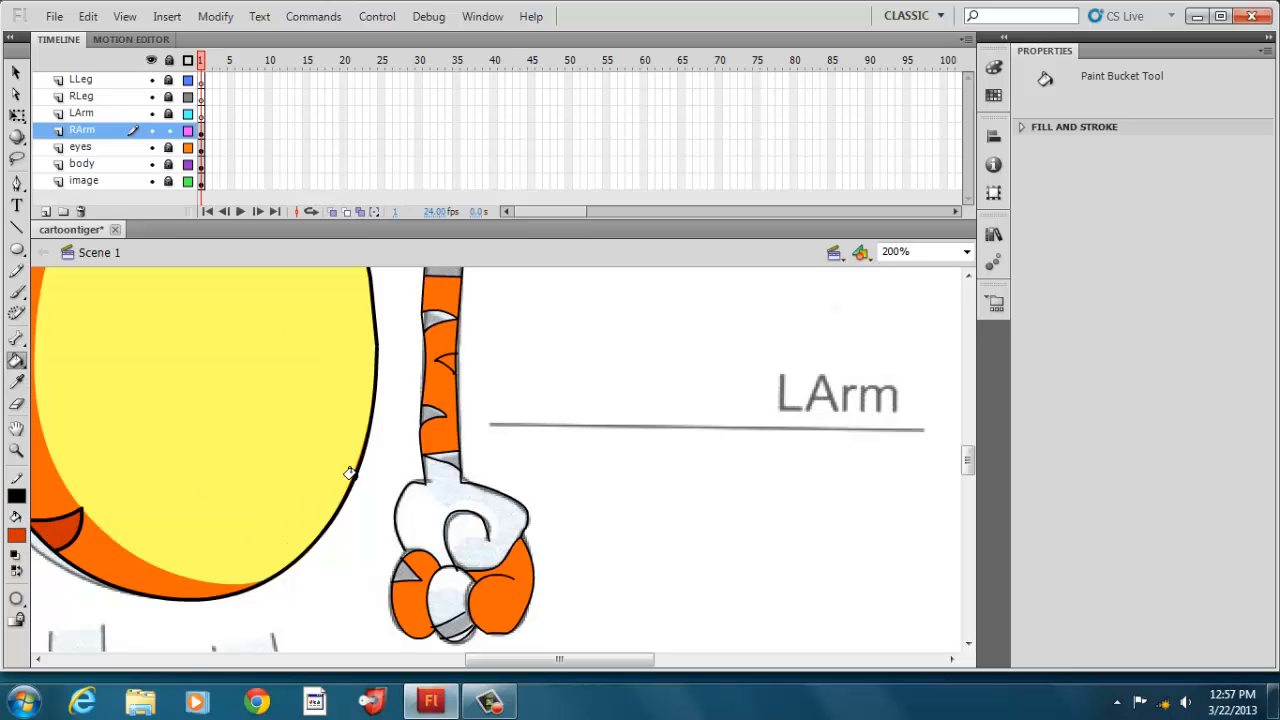
{"action": "left_click", "coordinate": [426, 410]}
{"action": "left_click", "coordinate": [397, 567]}
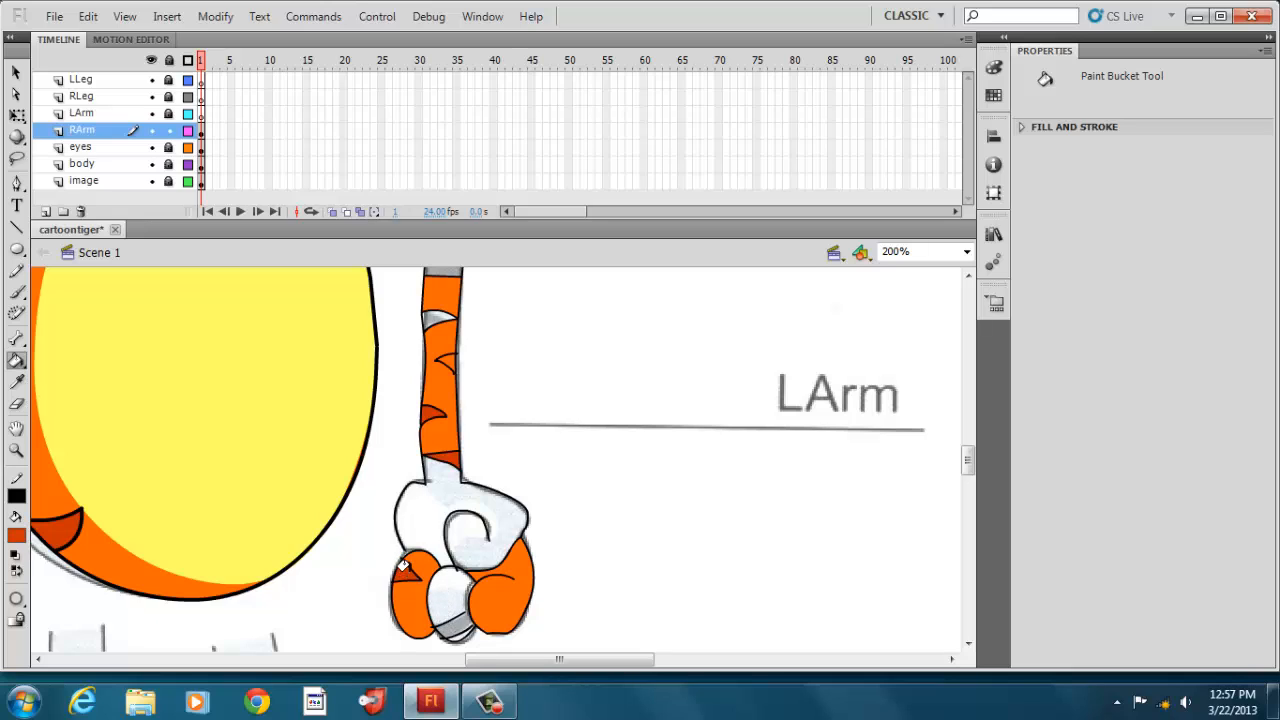
{"action": "left_click", "coordinate": [438, 320]}
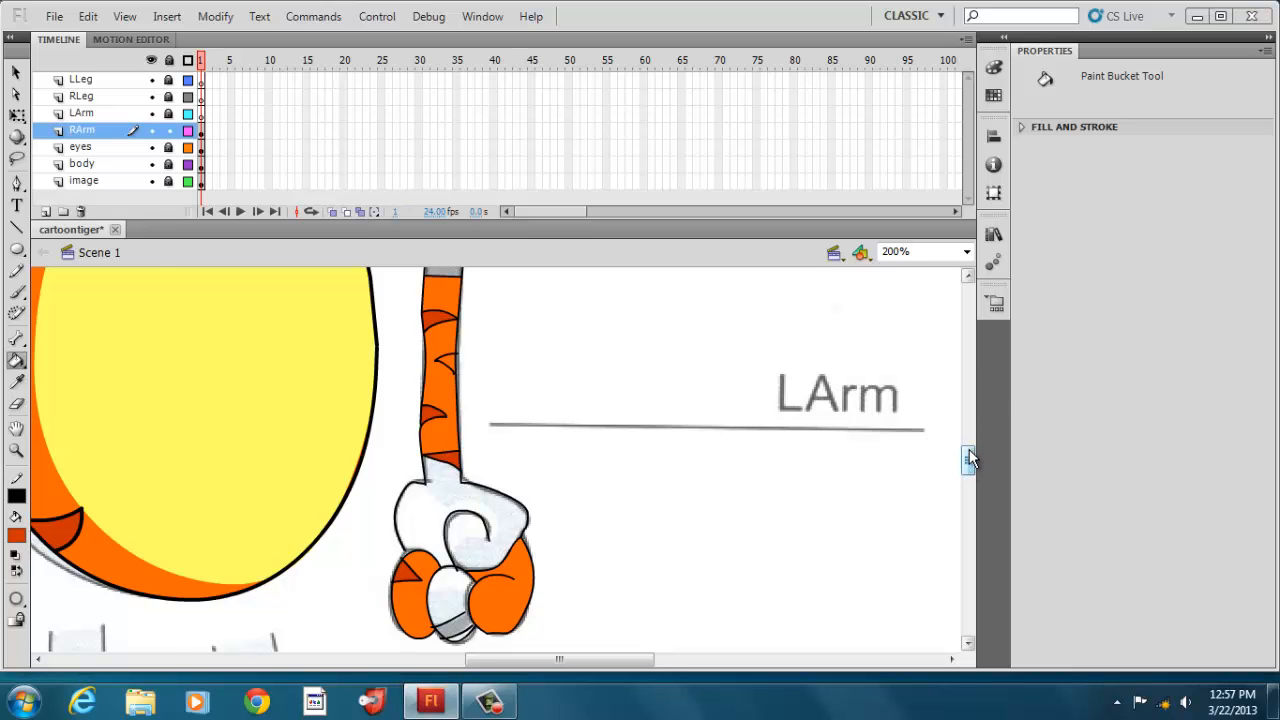
Fill the two uppermost stripes of the left arm with the same dark orange-red
{"action": "left_click_drag", "start_coordinate": [969, 459], "coordinate": [969, 437]}
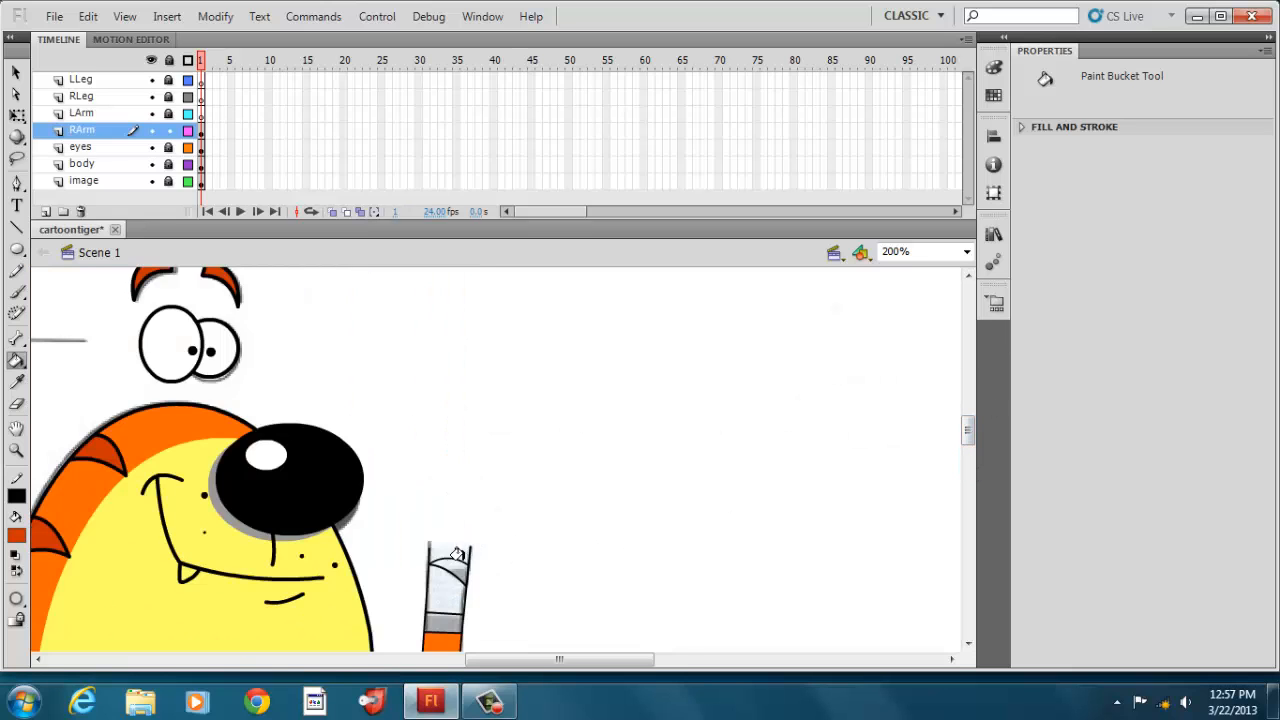
{"action": "left_click", "coordinate": [446, 580]}
{"action": "left_click", "coordinate": [444, 621]}
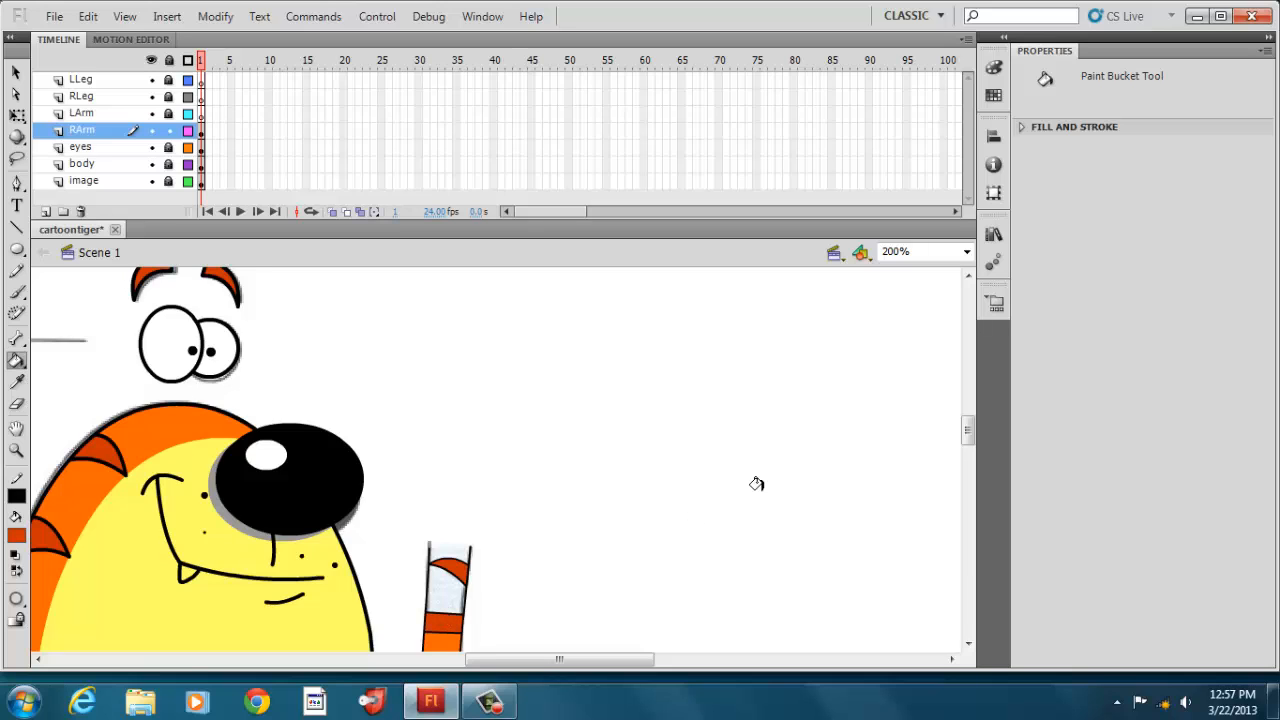
{"action": "left_click_drag", "start_coordinate": [968, 429], "coordinate": [971, 455]}
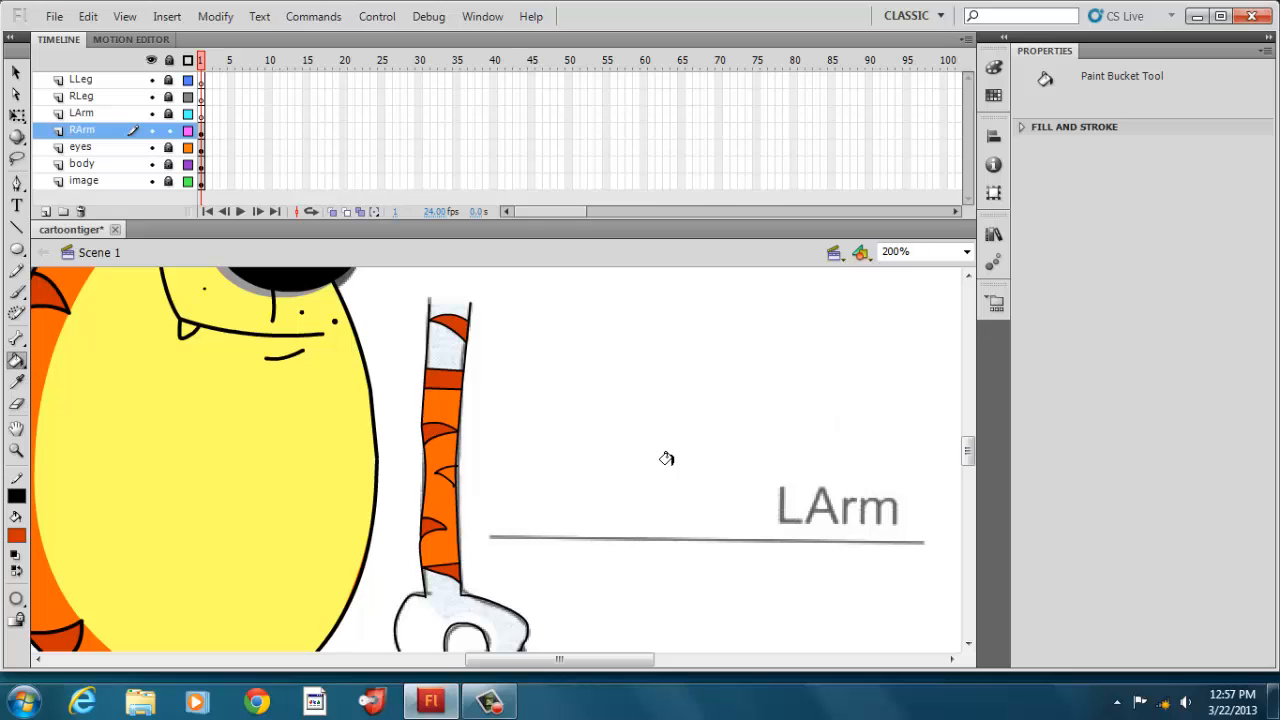
{"action": "left_click_drag", "start_coordinate": [971, 455], "coordinate": [973, 467]}
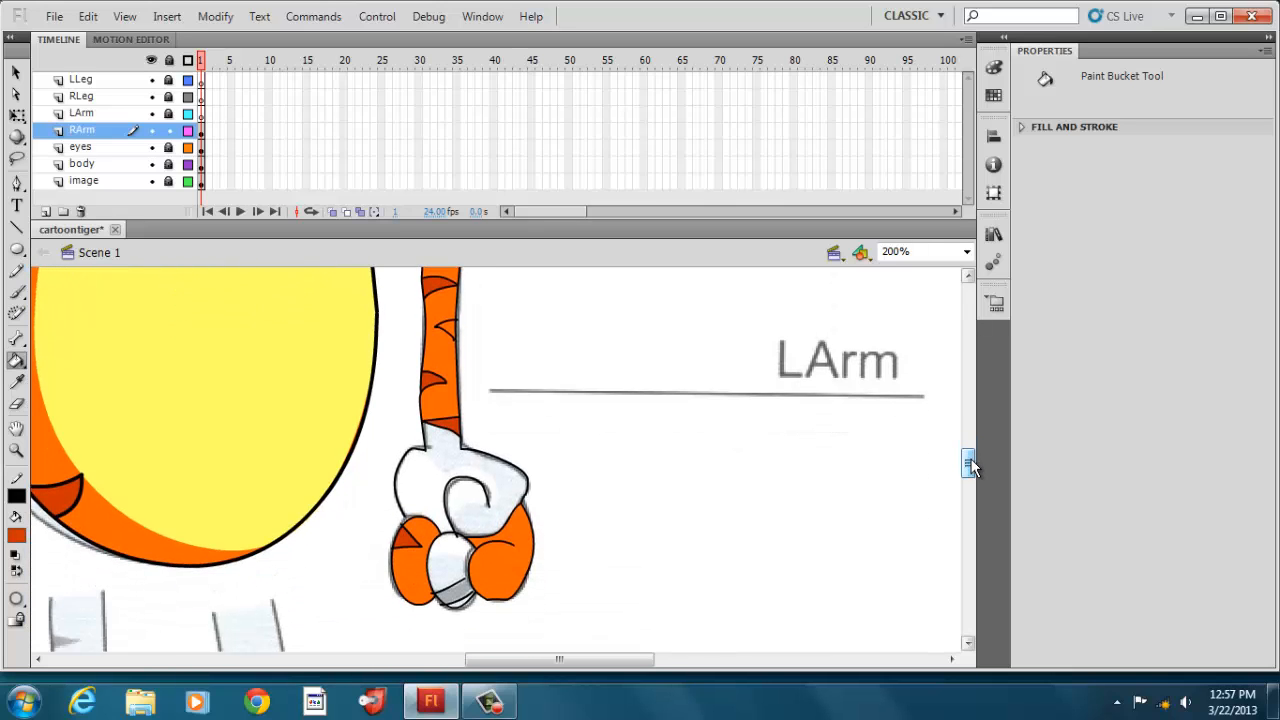
Adjust the outline's line ends at the two corners where the wrist meets the hand
{"action": "left_click", "coordinate": [969, 255]}
{"action": "left_click", "coordinate": [947, 364]}
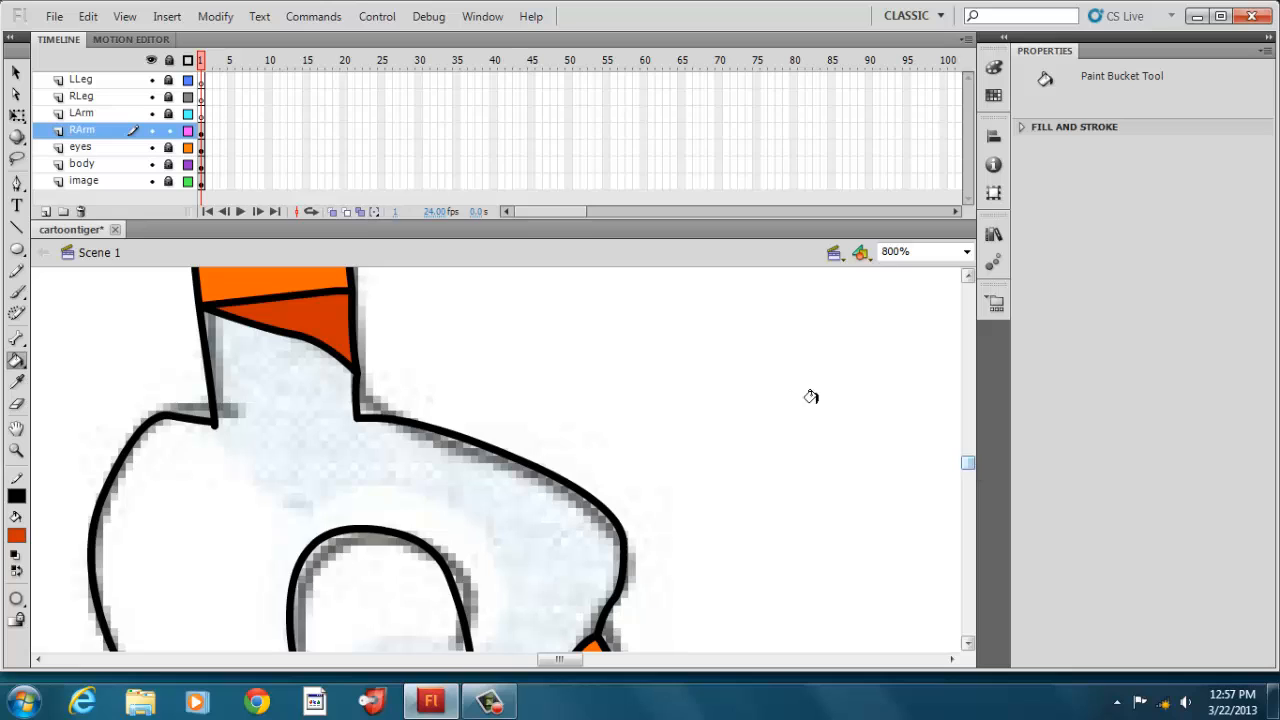
{"action": "left_click", "coordinate": [17, 76]}
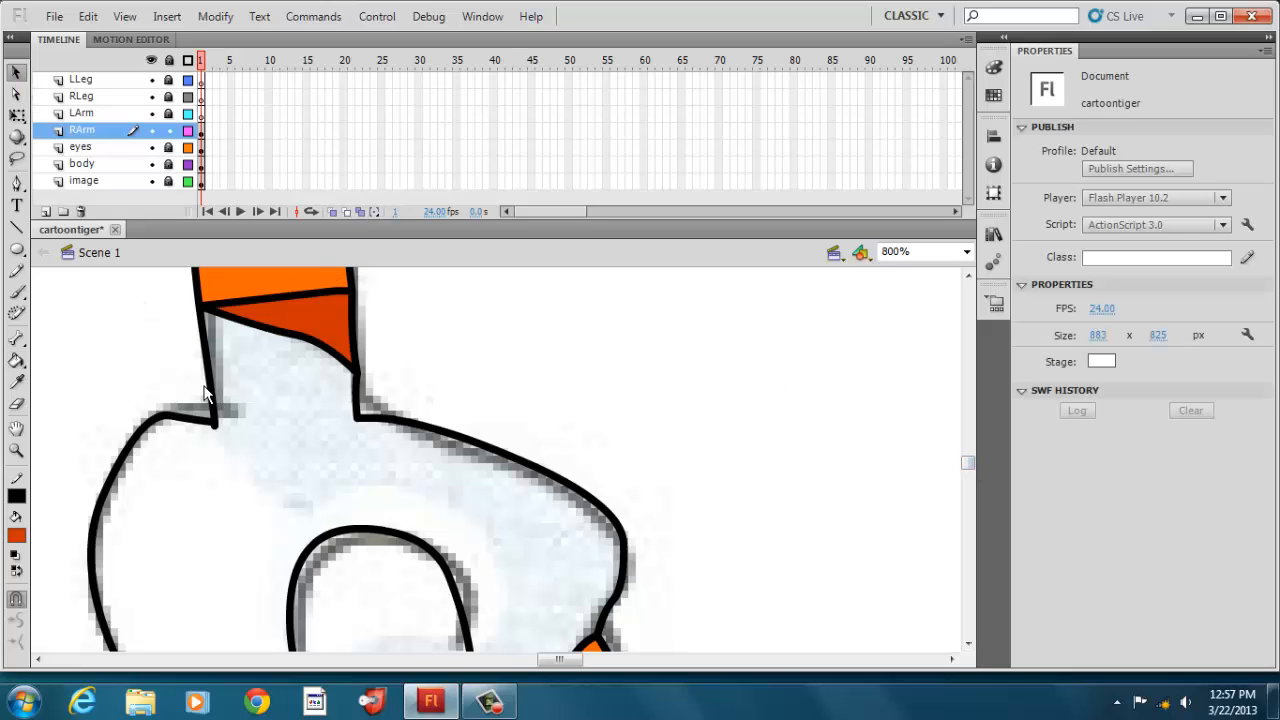
{"action": "left_click_drag", "start_coordinate": [210, 425], "coordinate": [215, 426]}
{"action": "left_click_drag", "start_coordinate": [356, 418], "coordinate": [357, 420]}
{"action": "left_click_drag", "start_coordinate": [214, 425], "coordinate": [222, 430]}
Cut the palm curl's stray end inside the middle finger and extend the hand's left outline to meet the outer finger
{"action": "left_click", "coordinate": [968, 643]}
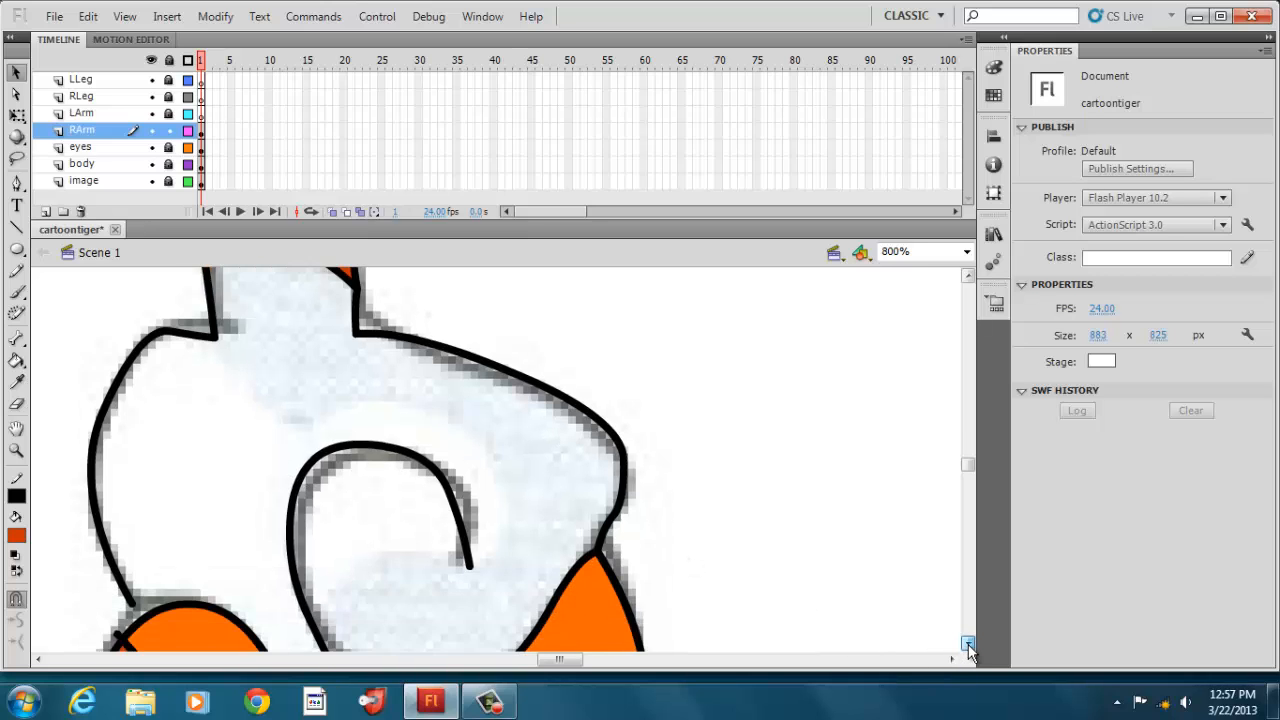
{"action": "left_click", "coordinate": [968, 643]}
{"action": "left_click", "coordinate": [968, 643]}
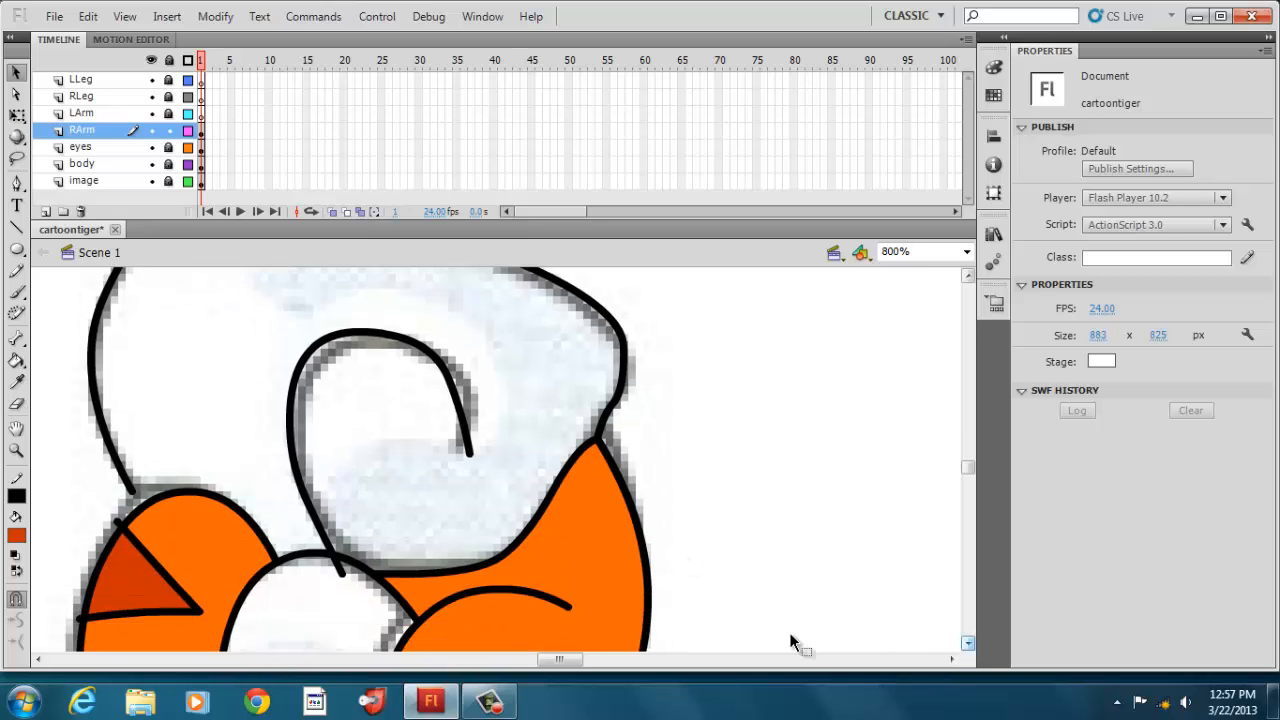
{"action": "left_click", "coordinate": [340, 575]}
{"action": "right_click", "coordinate": [340, 575]}
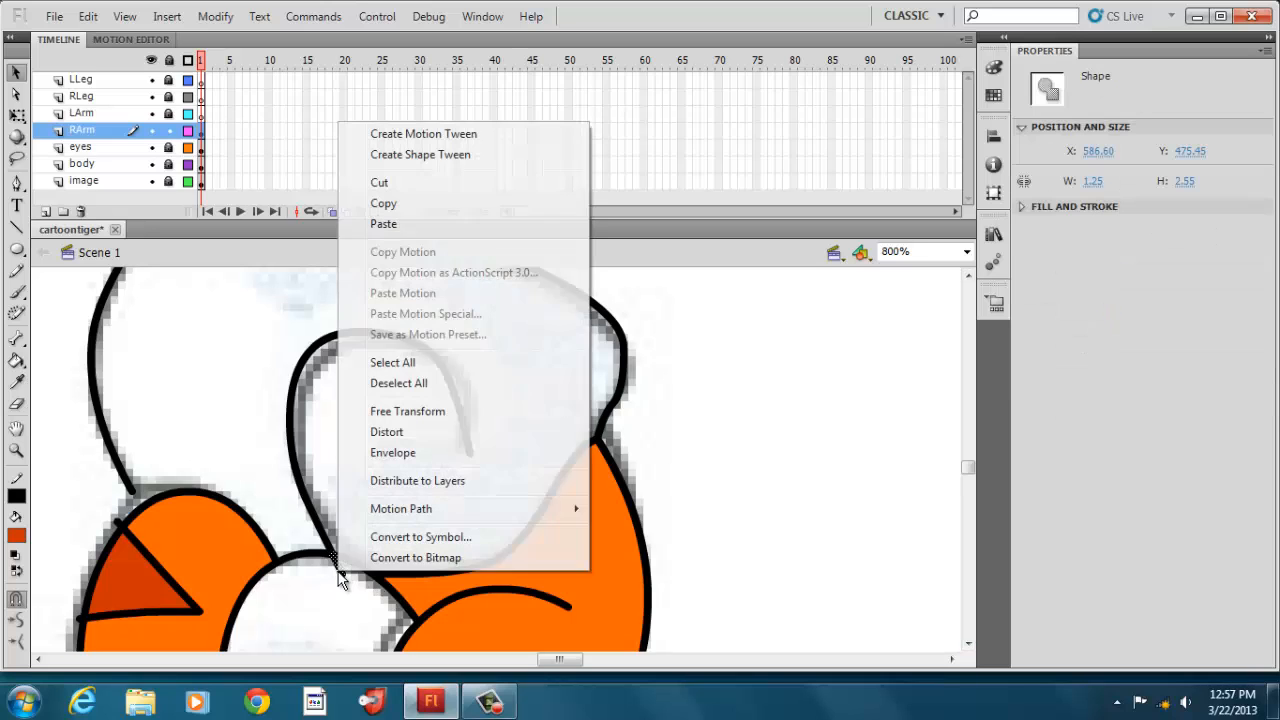
{"action": "left_click", "coordinate": [433, 184]}
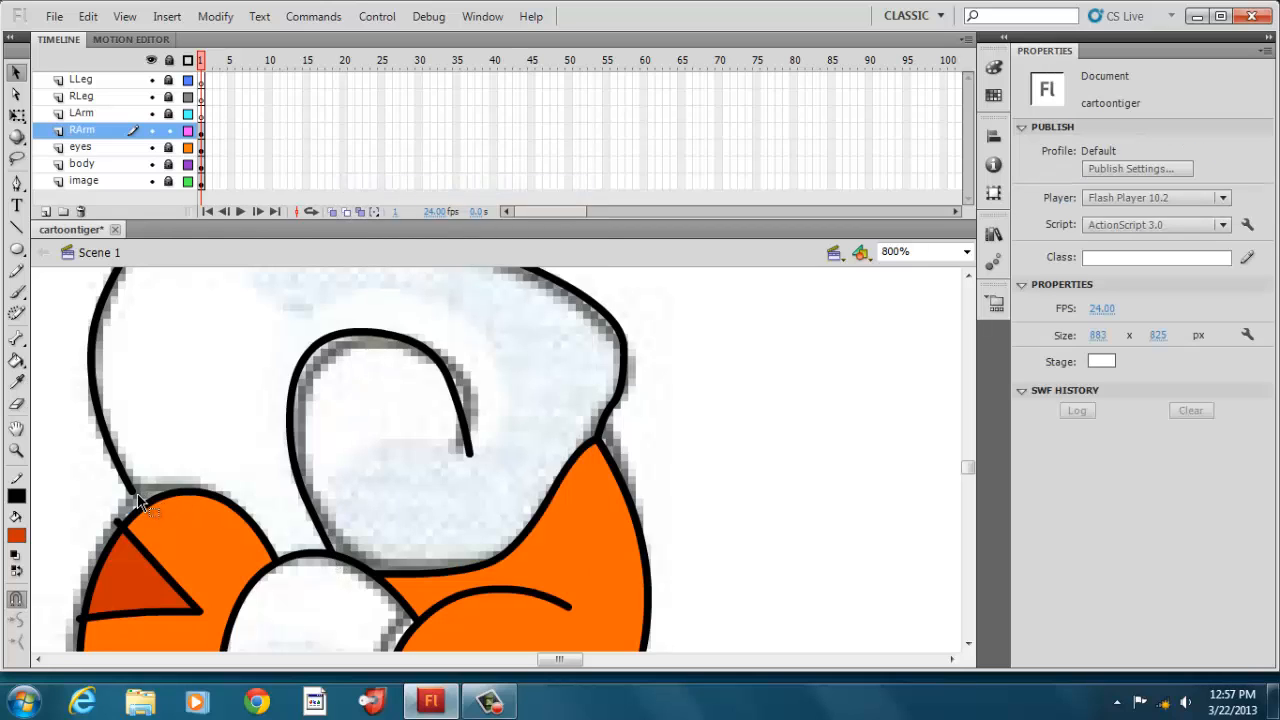
{"action": "left_click_drag", "start_coordinate": [135, 498], "coordinate": [143, 515]}
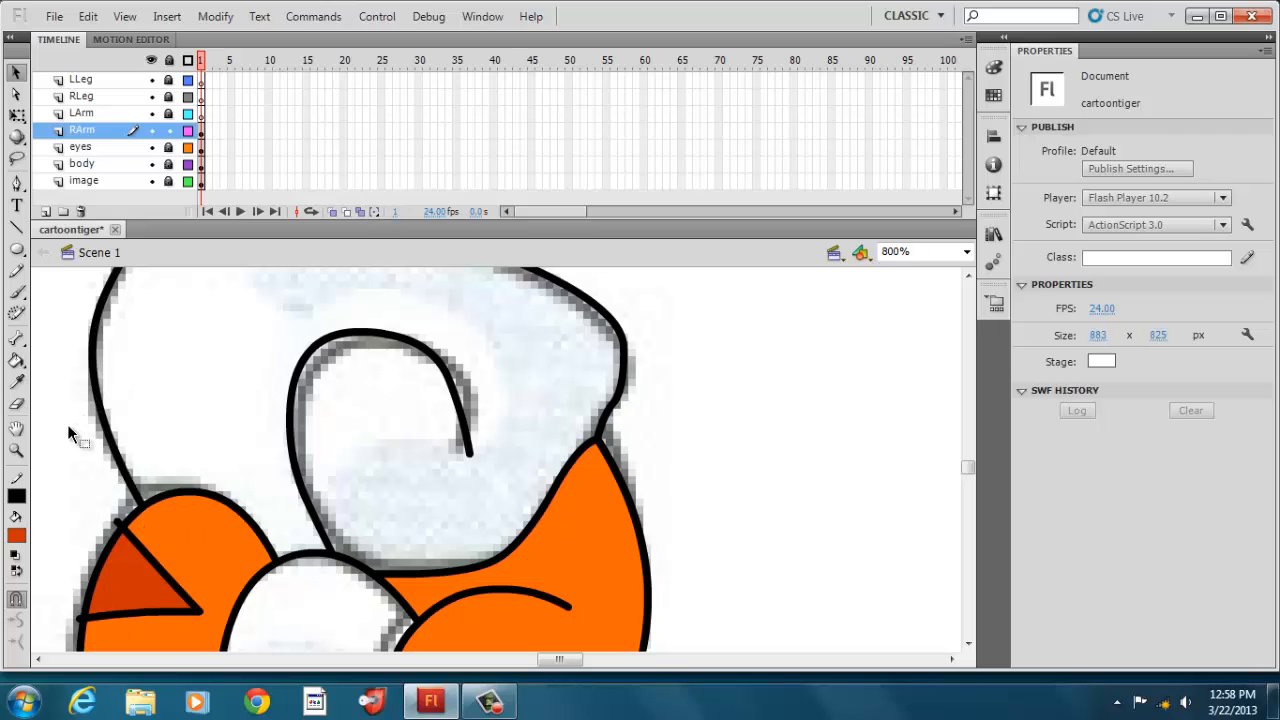
Fill the hand's palm area with the same orange as the fingers
{"action": "left_click", "coordinate": [16, 361]}
{"action": "left_click", "coordinate": [17, 536]}
{"action": "left_click", "coordinate": [160, 430]}
{"action": "left_click", "coordinate": [17, 361]}
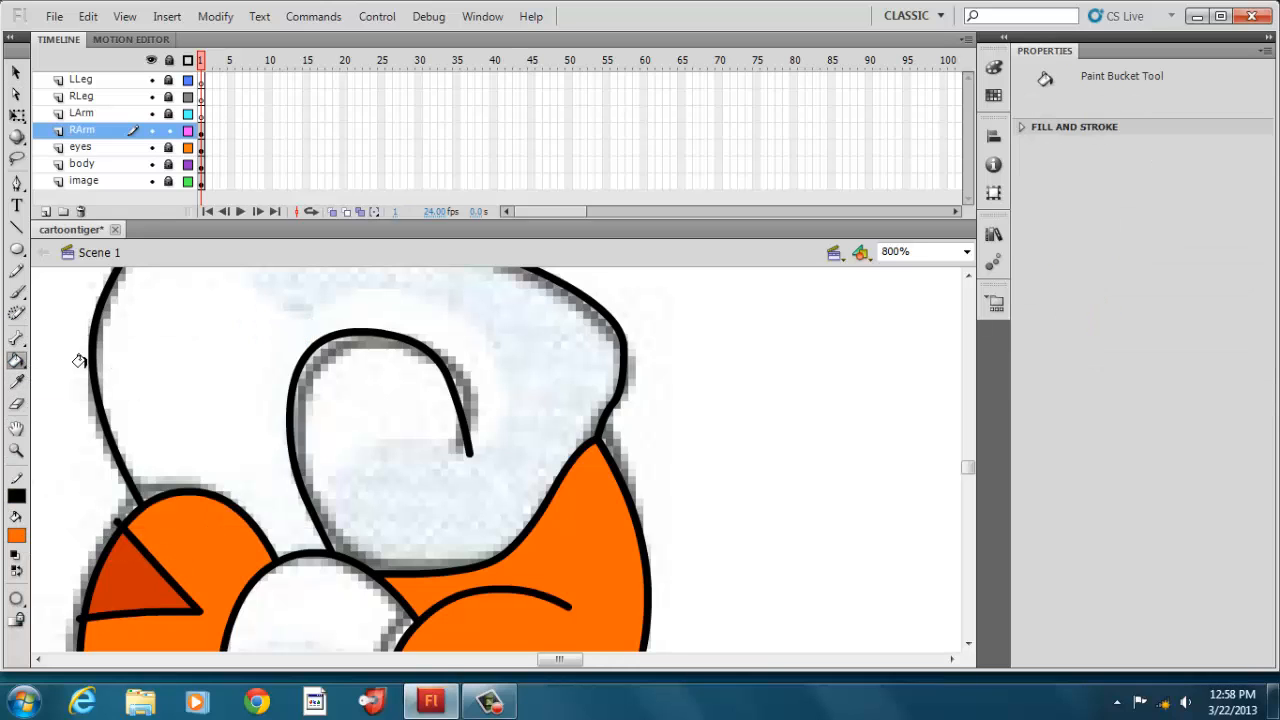
{"action": "left_click", "coordinate": [132, 364]}
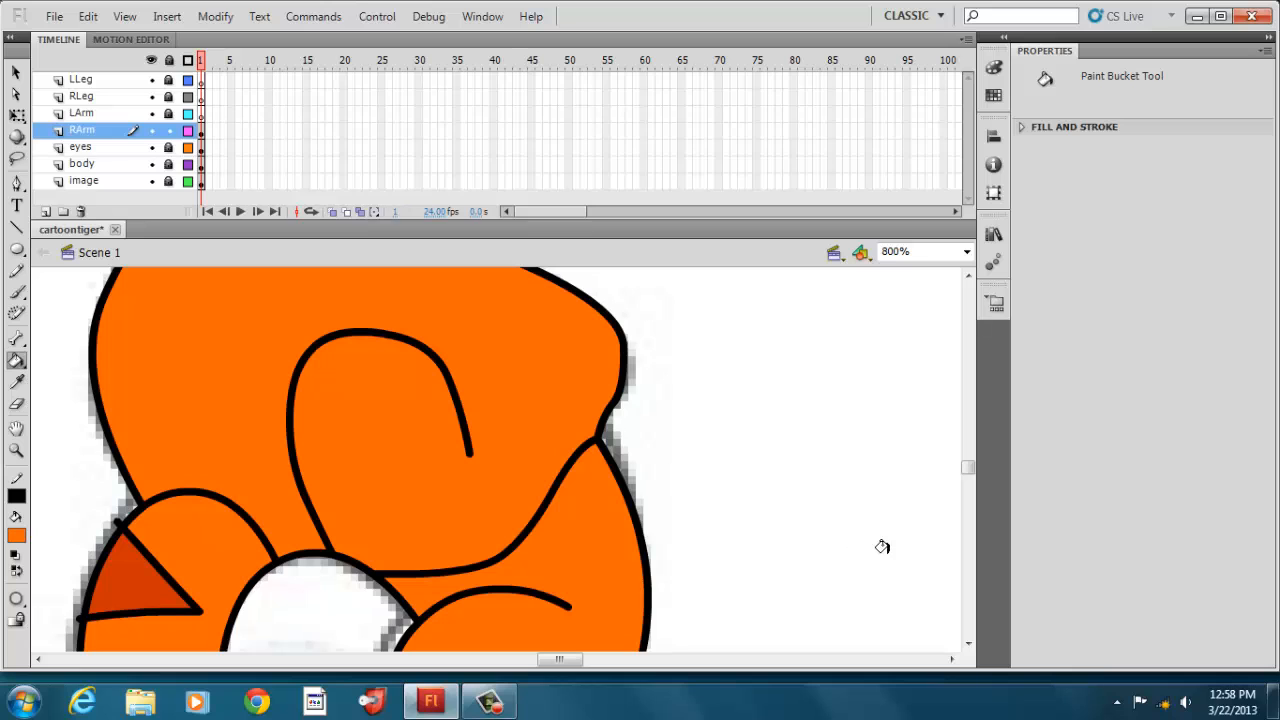
Extend the middle finger's two stripe lines to the adjoining finger's outline and fill the area above the stripe with orange
{"action": "left_click_drag", "start_coordinate": [967, 463], "coordinate": [967, 467]}
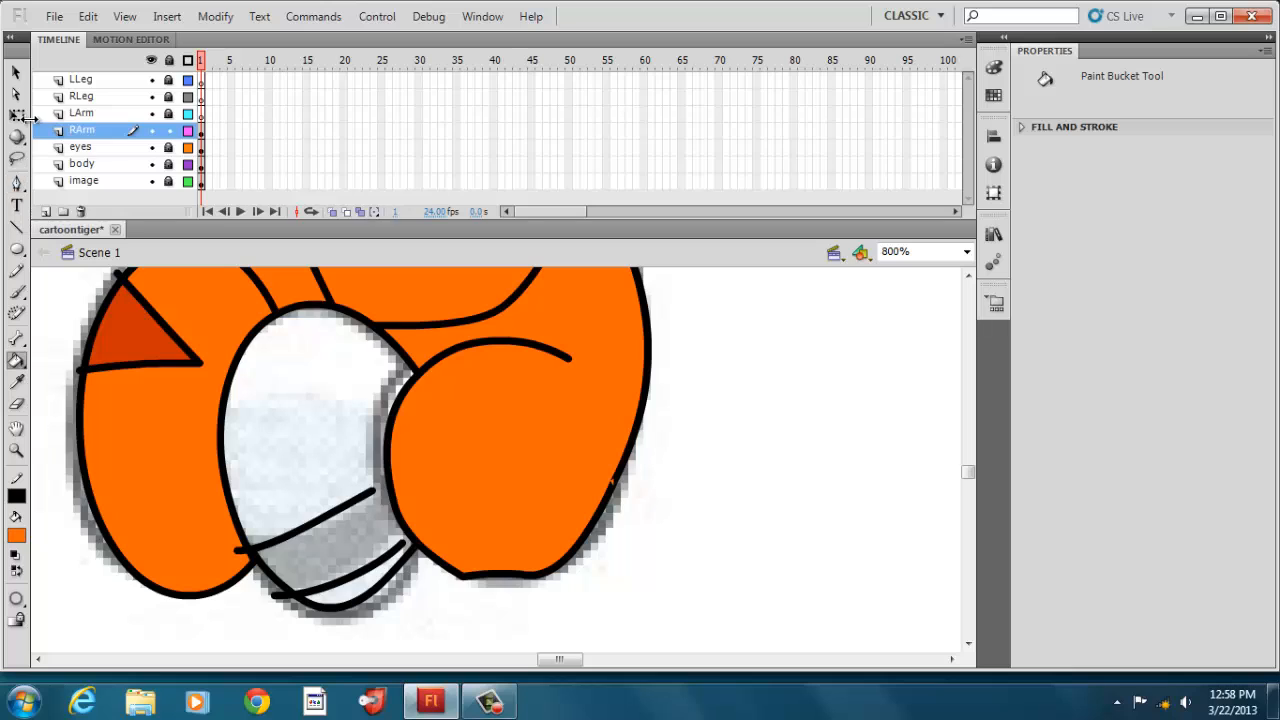
{"action": "left_click", "coordinate": [16, 72]}
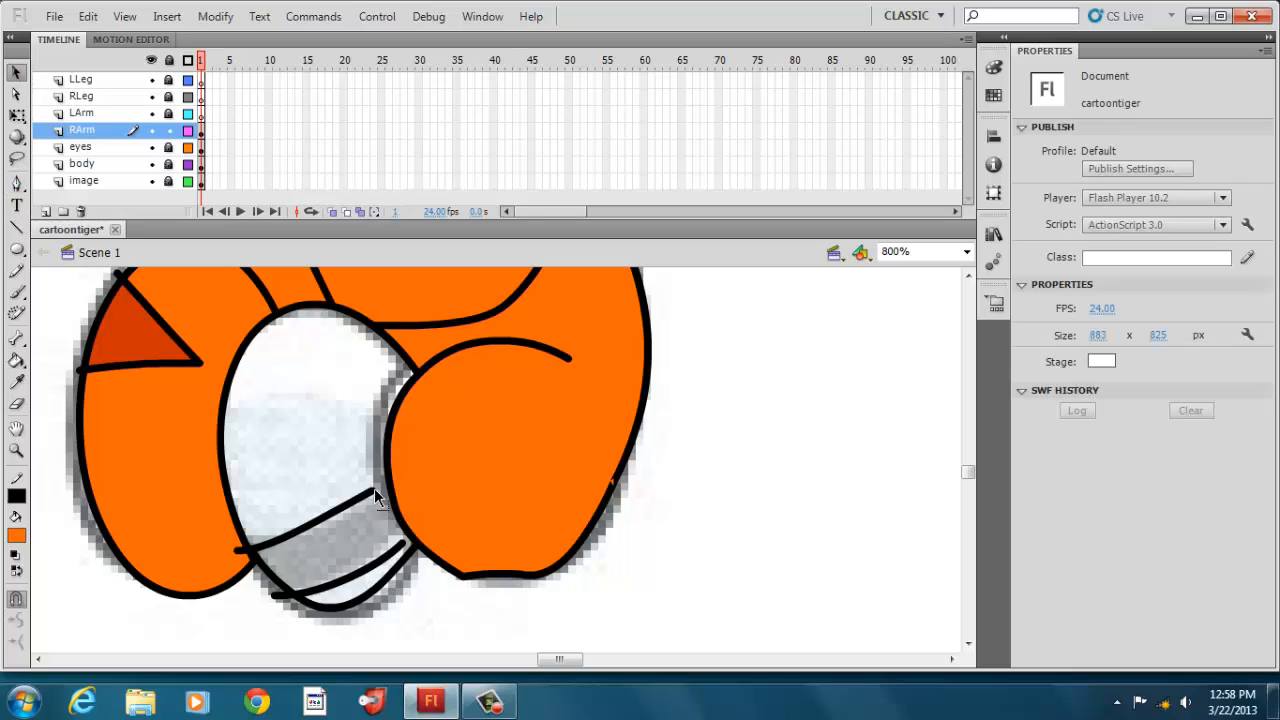
{"action": "left_click_drag", "start_coordinate": [375, 490], "coordinate": [390, 483]}
{"action": "left_click_drag", "start_coordinate": [404, 542], "coordinate": [418, 558]}
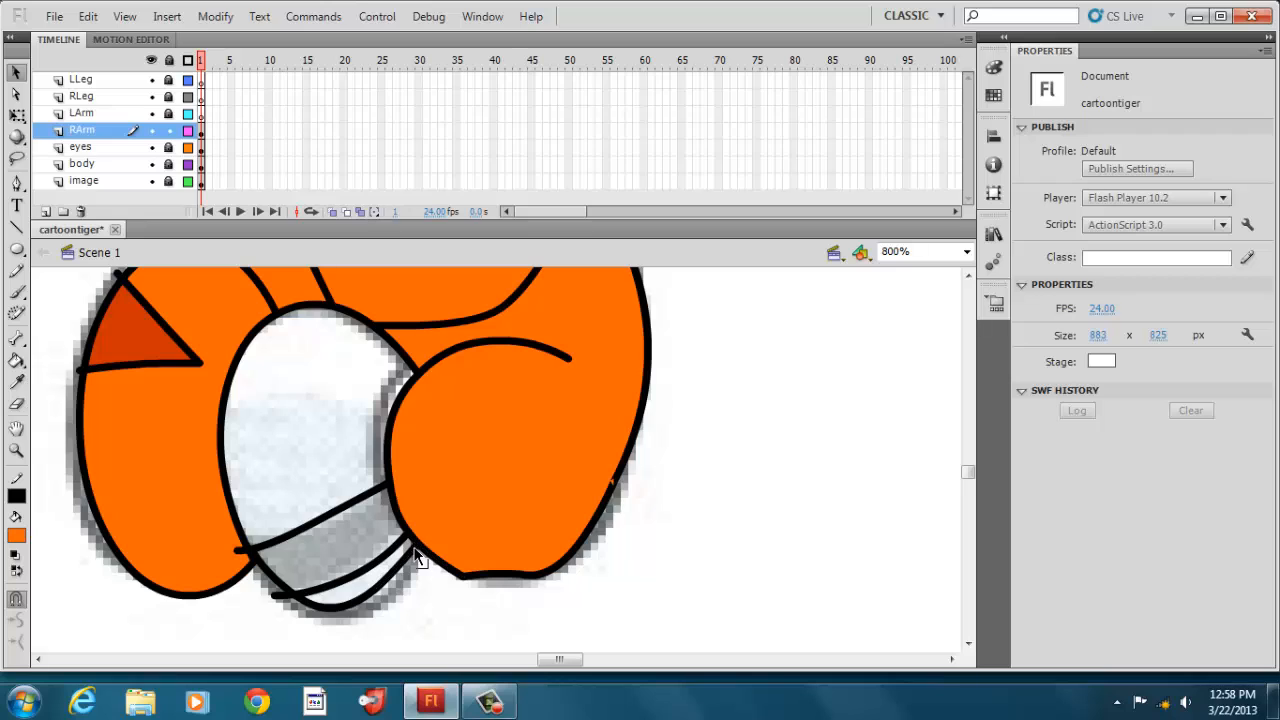
{"action": "left_click", "coordinate": [17, 359]}
{"action": "left_click", "coordinate": [259, 356]}
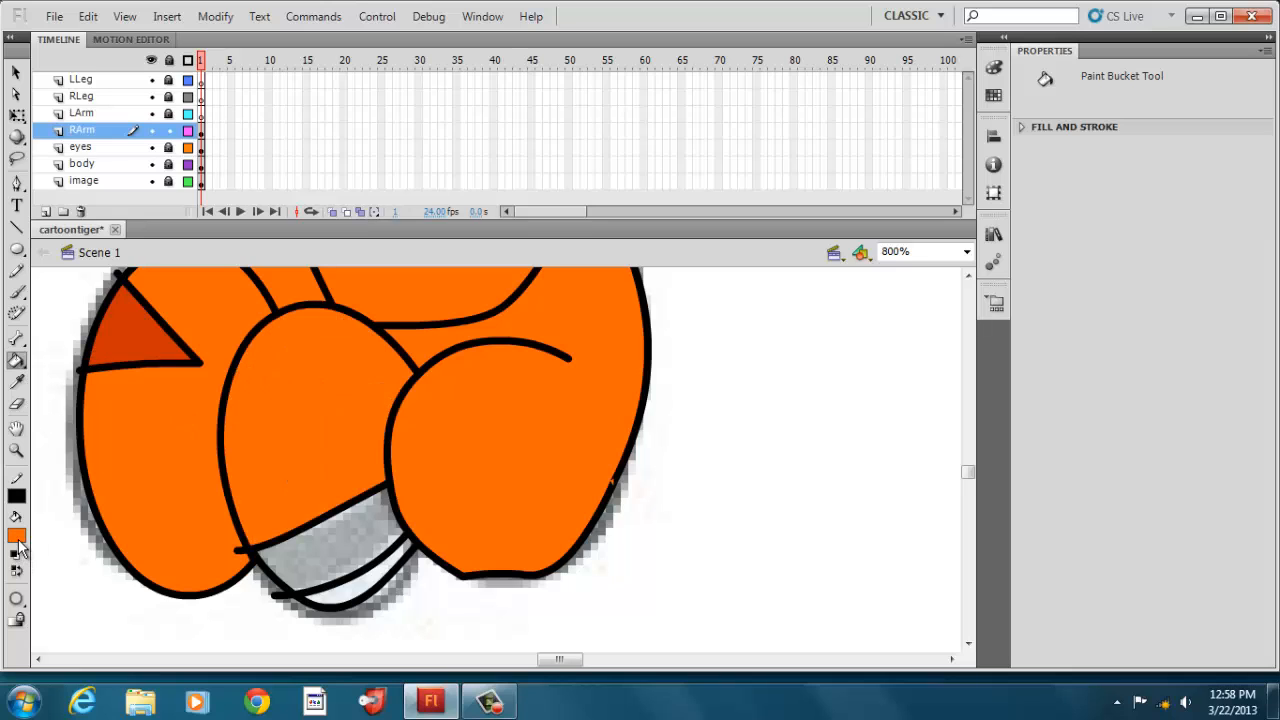
Set the fill colour to the outer finger stripe's dark orange-red, #CC3300
{"action": "left_click", "coordinate": [16, 536]}
{"action": "left_click", "coordinate": [65, 427]}
{"action": "left_click", "coordinate": [122, 300]}
Cut the stray end of the middle finger's upper stripe line where it overshoots the finger outline
{"action": "left_click", "coordinate": [16, 72]}
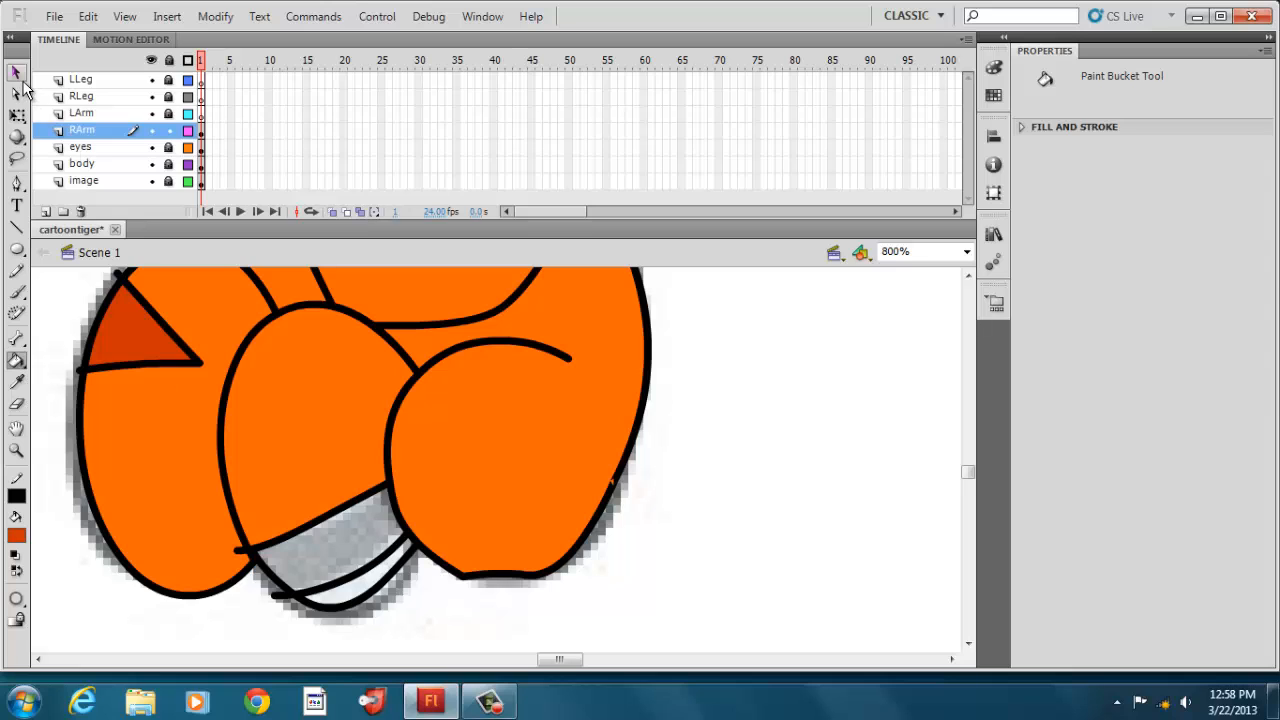
{"action": "left_click", "coordinate": [280, 597]}
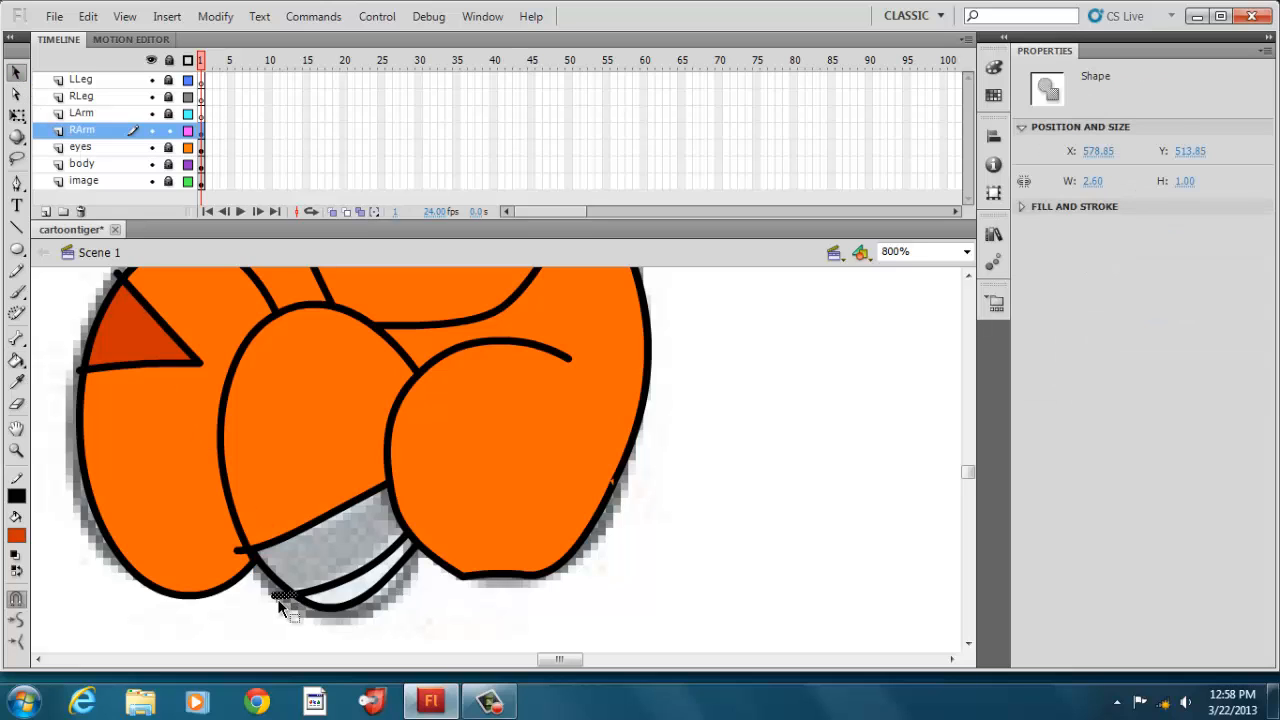
{"action": "right_click", "coordinate": [281, 606]}
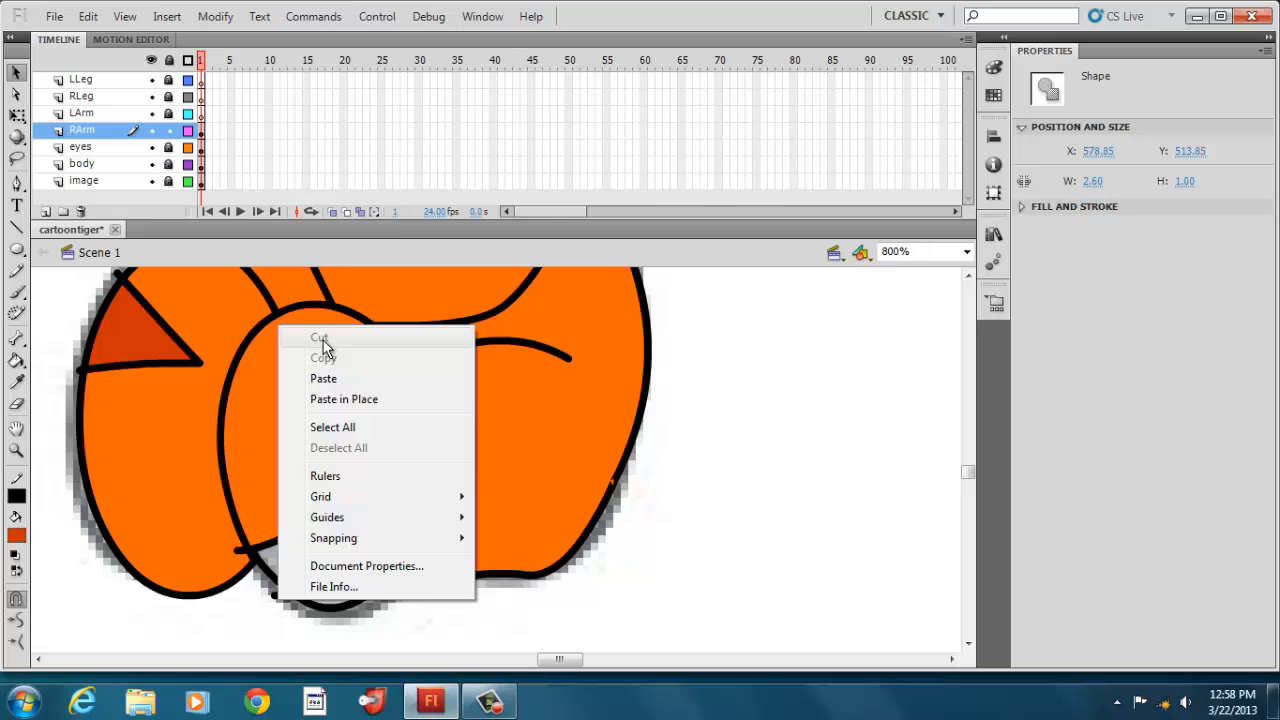
{"action": "left_click", "coordinate": [244, 553]}
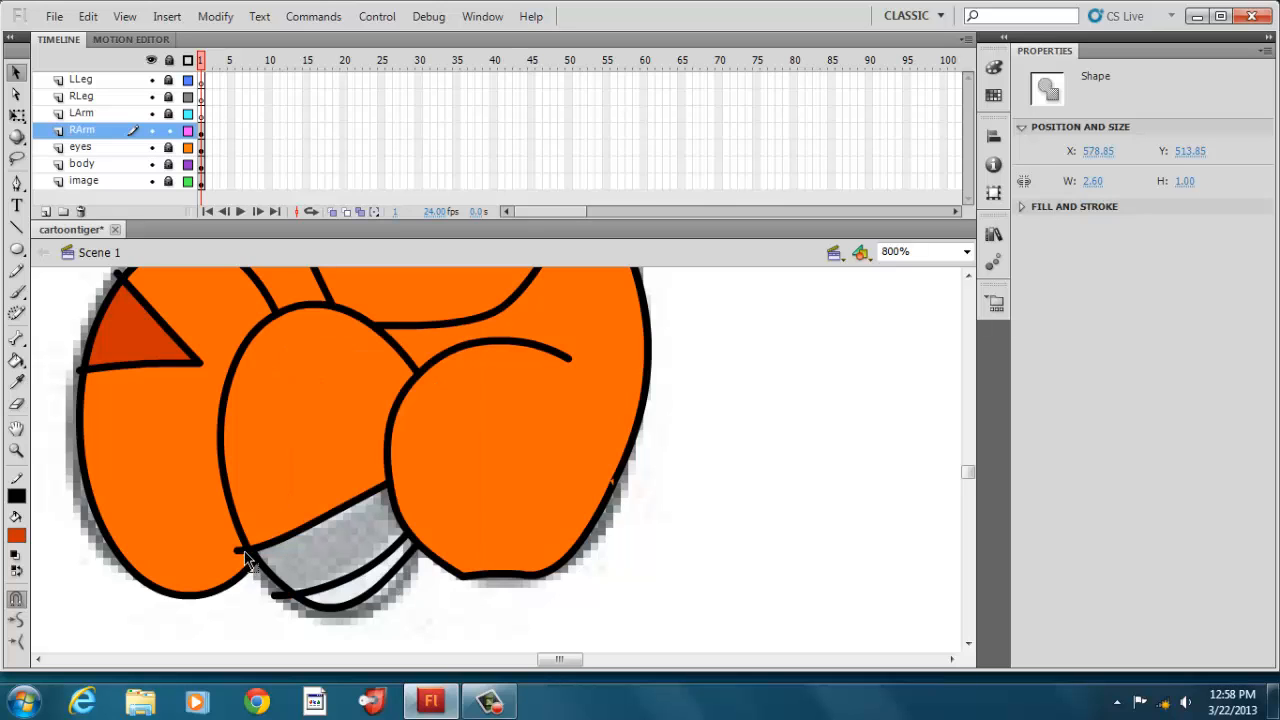
{"action": "right_click", "coordinate": [244, 554]}
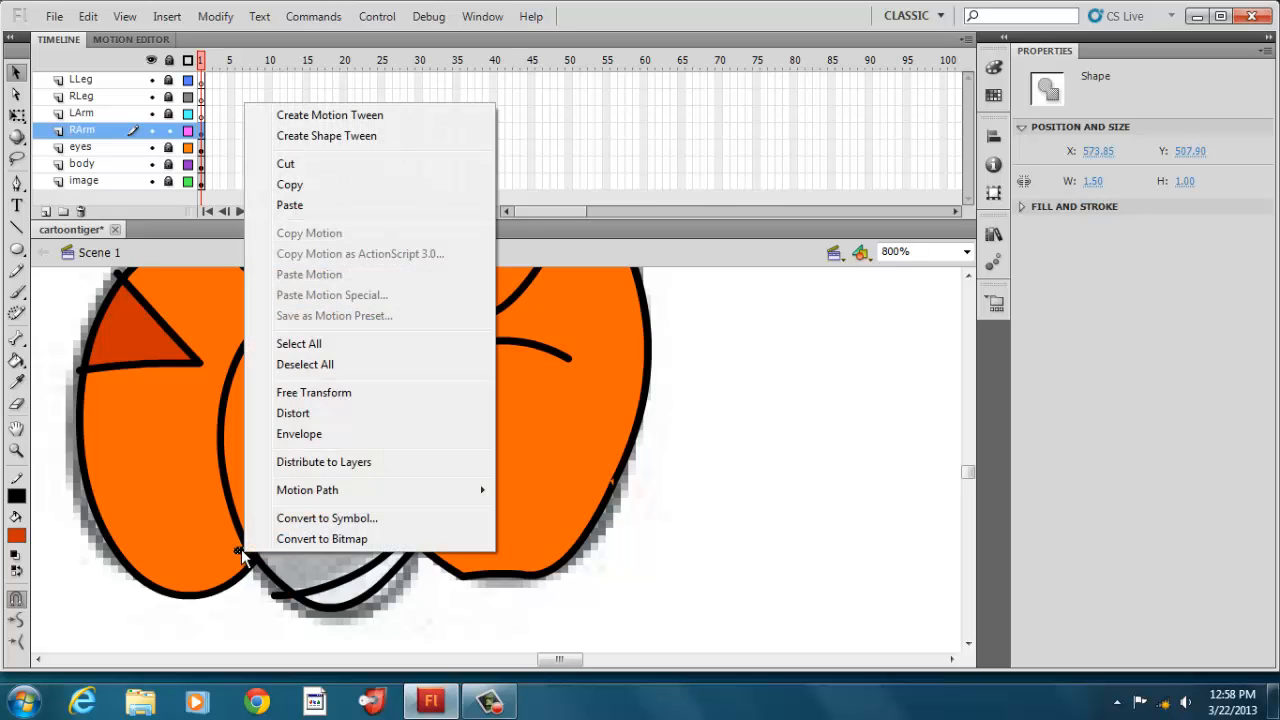
{"action": "left_click", "coordinate": [296, 165]}
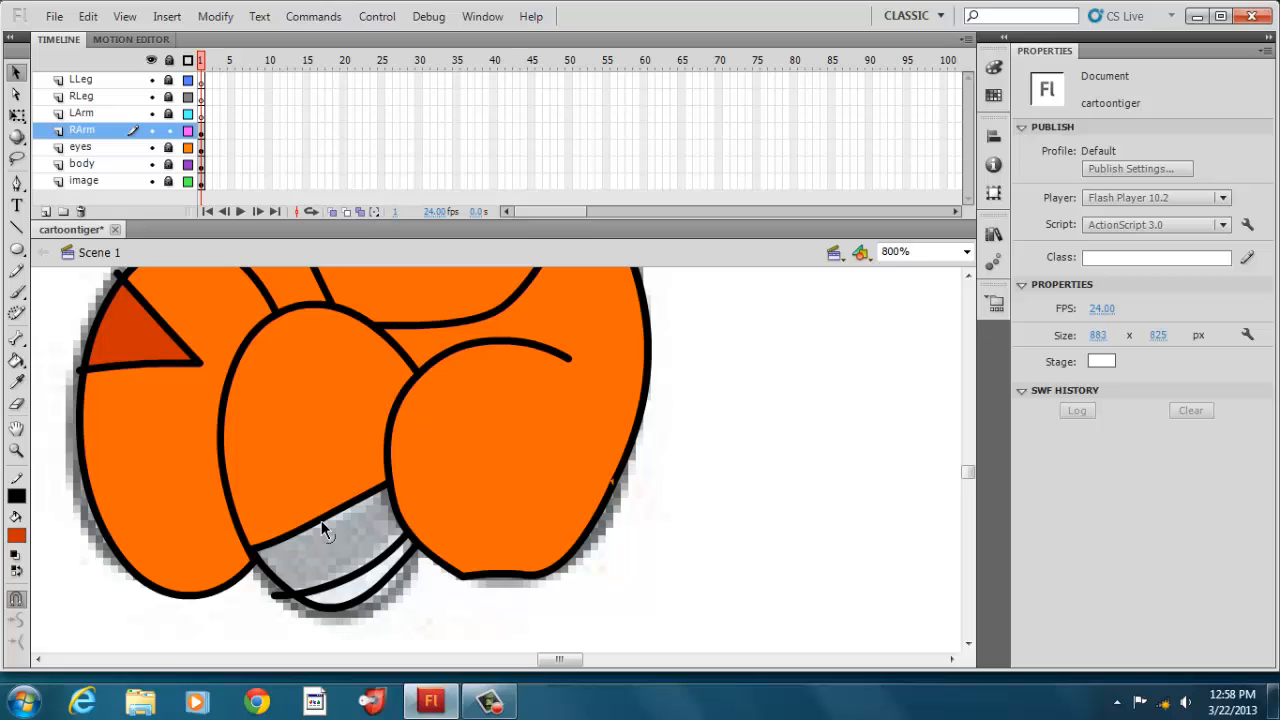
Cut the overshooting end of the middle finger's lower stripe line and adjust both stripe line ends on the outline
{"action": "left_click", "coordinate": [280, 598]}
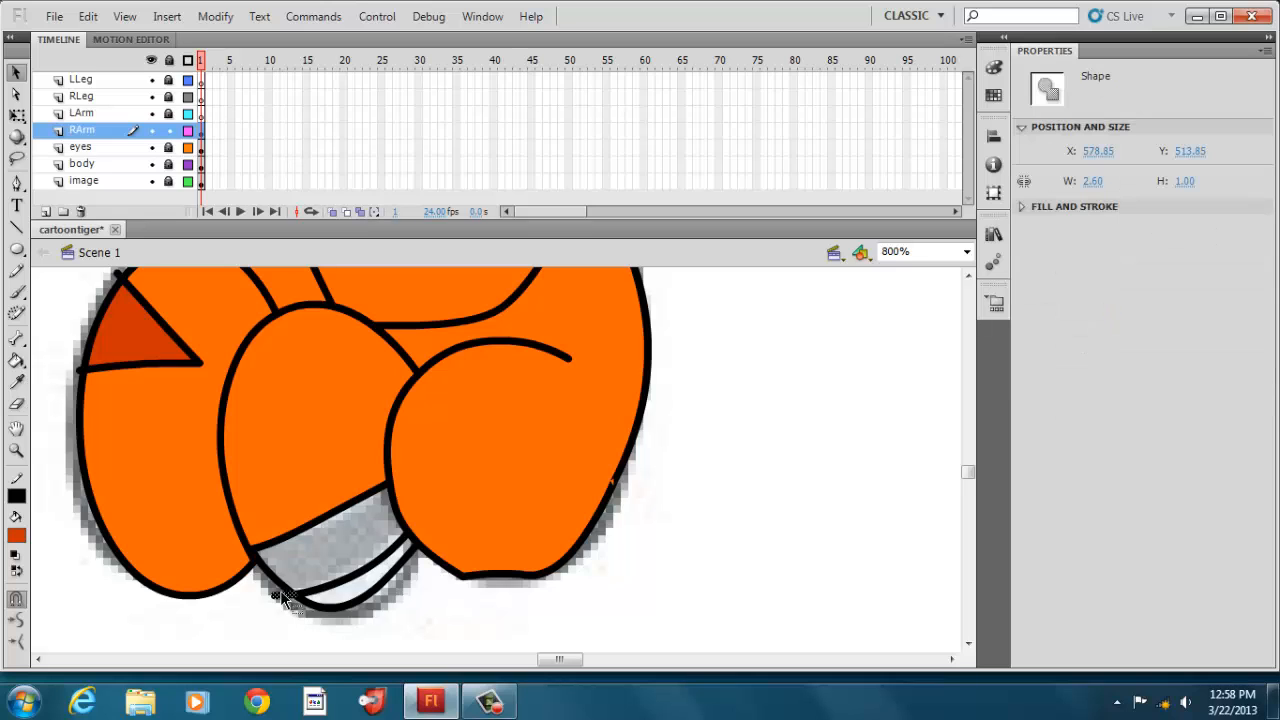
{"action": "right_click", "coordinate": [287, 604]}
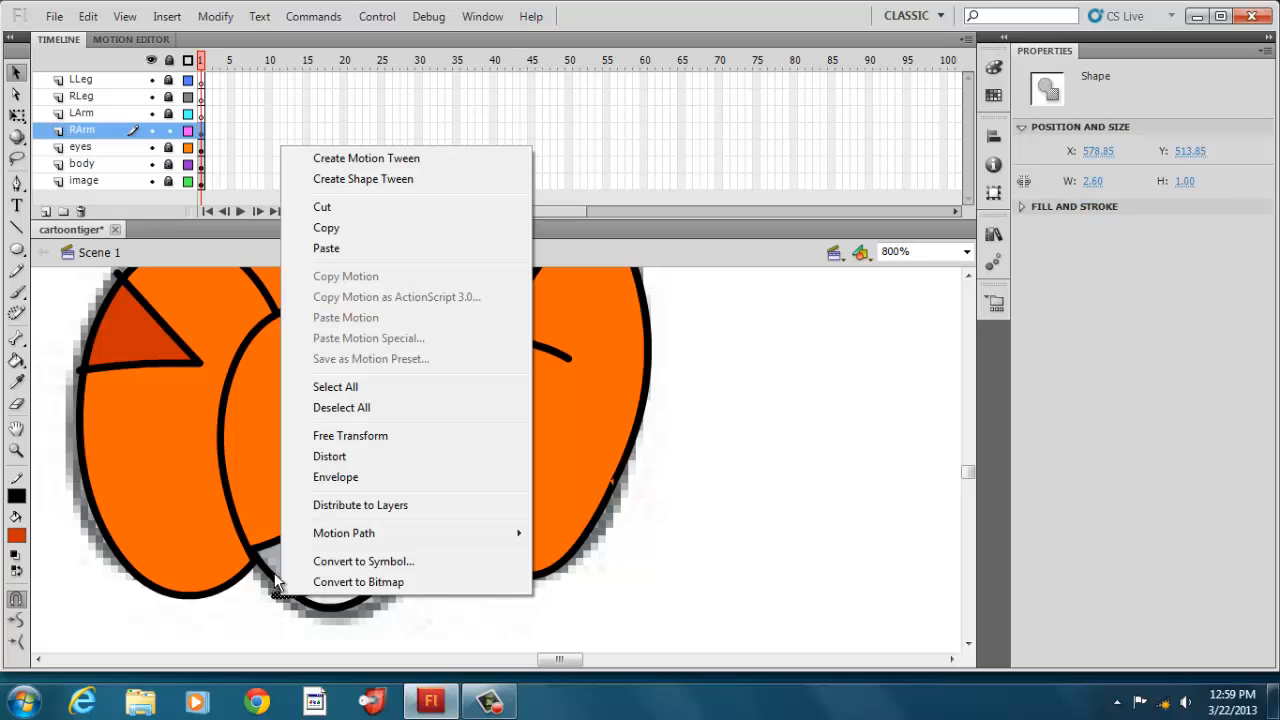
{"action": "left_click", "coordinate": [334, 201]}
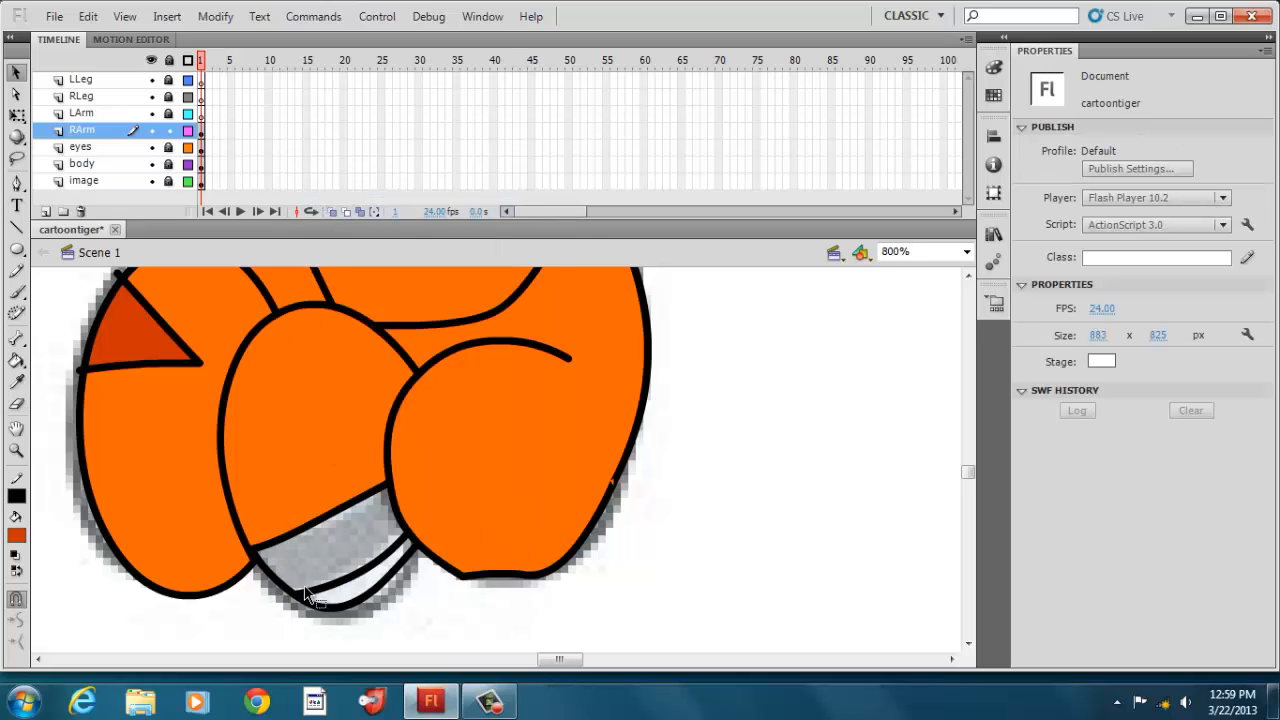
{"action": "key", "text": "ctrl+shift+v"}
{"action": "left_click_drag", "start_coordinate": [295, 594], "coordinate": [294, 594]}
{"action": "left_click_drag", "start_coordinate": [254, 551], "coordinate": [251, 547]}
Fill the middle finger's stripe with dark orange-red and its tip with the neighbouring finger's orange
{"action": "left_click", "coordinate": [17, 361]}
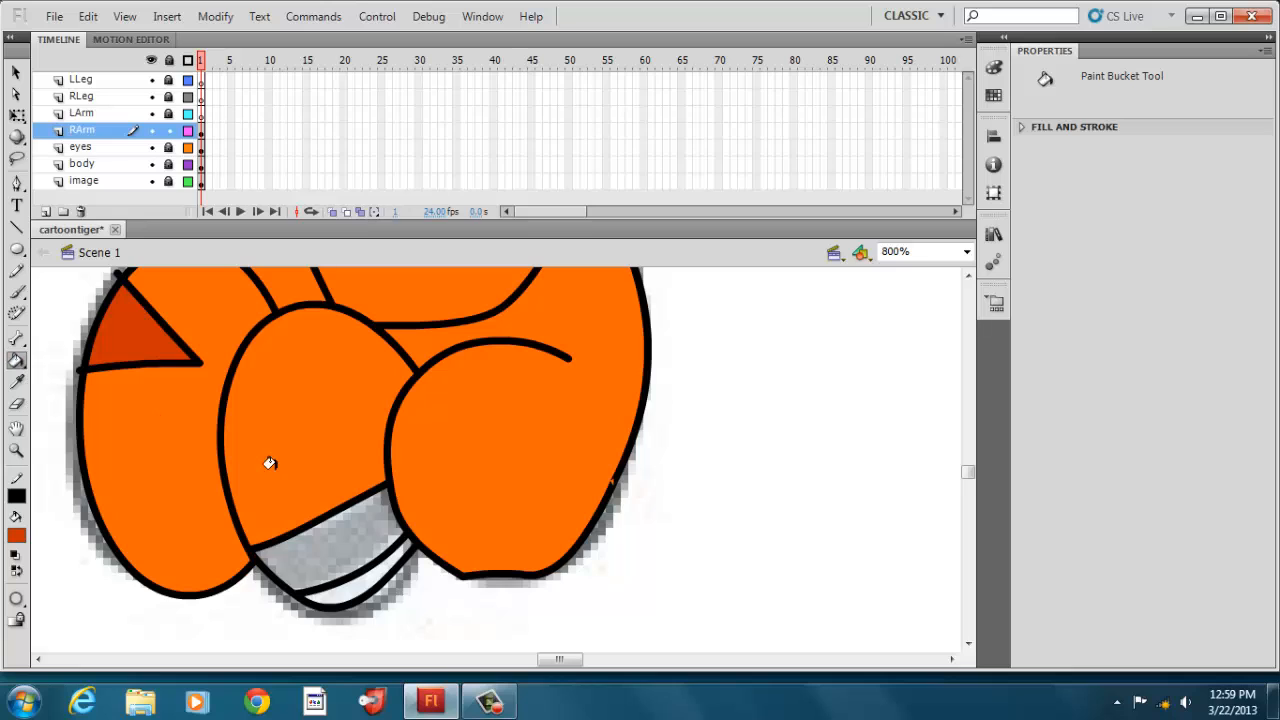
{"action": "left_click", "coordinate": [339, 549]}
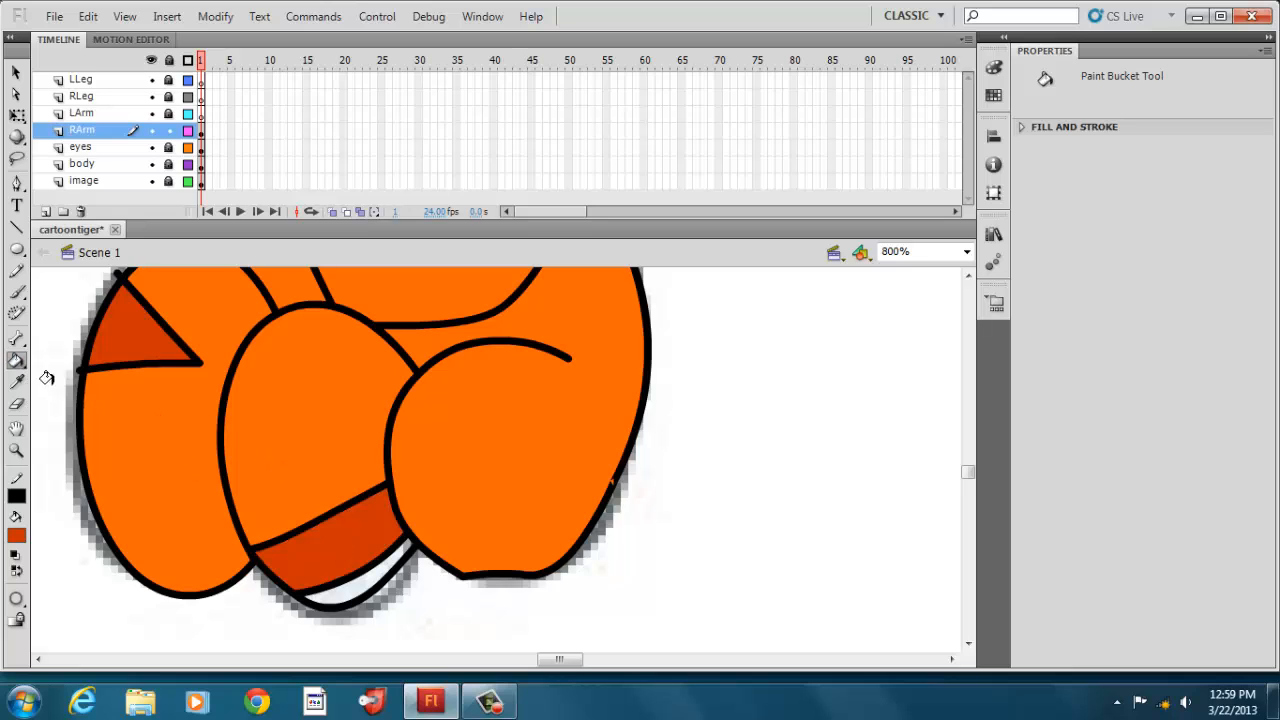
{"action": "left_click", "coordinate": [16, 535]}
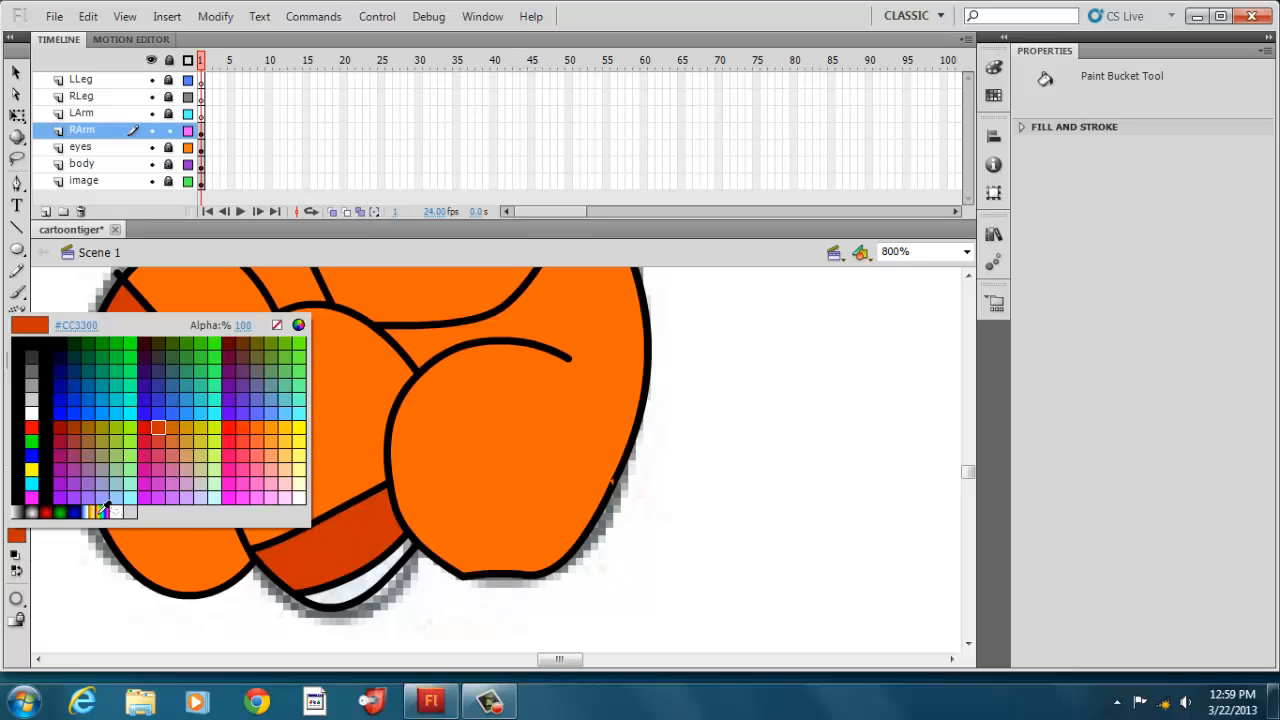
{"action": "left_click", "coordinate": [182, 558]}
{"action": "left_click", "coordinate": [345, 589]}
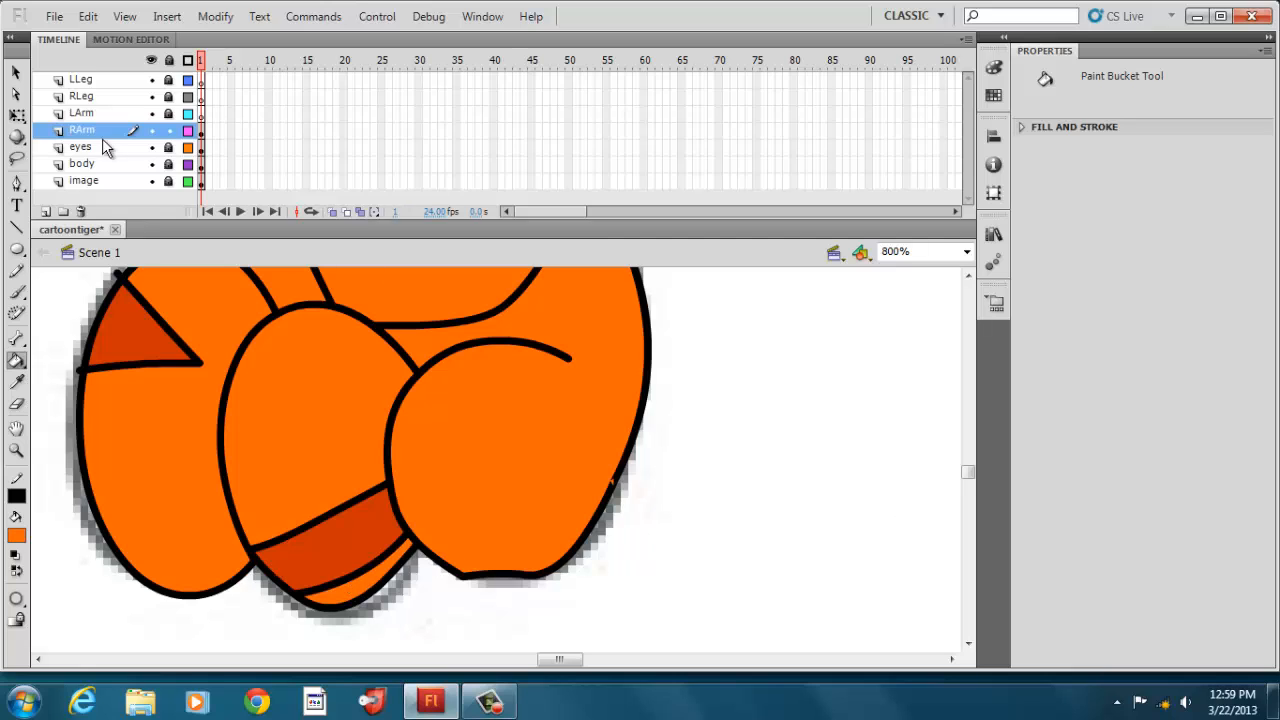
Bend the flat bottom edge of the right finger's outline downward to follow the reference drawing
{"action": "left_click", "coordinate": [16, 73]}
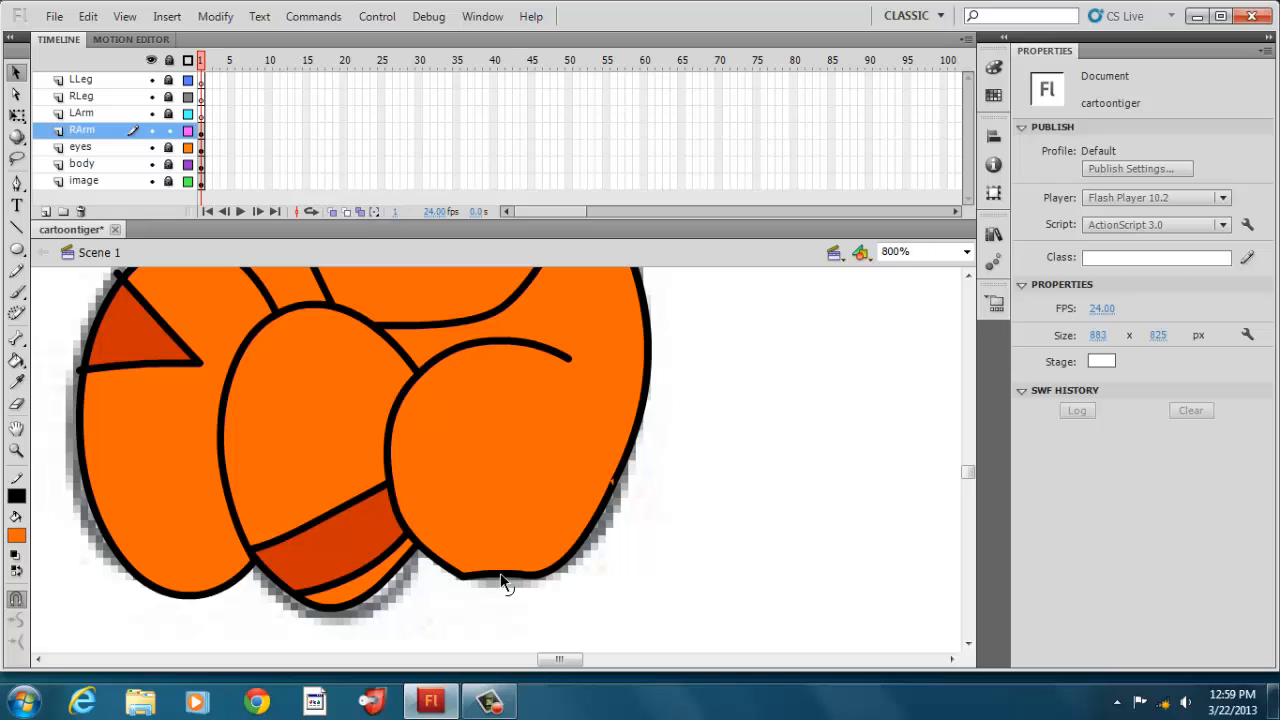
{"action": "left_click_drag", "start_coordinate": [500, 580], "coordinate": [521, 597]}
{"action": "left_click_drag", "start_coordinate": [967, 481], "coordinate": [968, 472]}
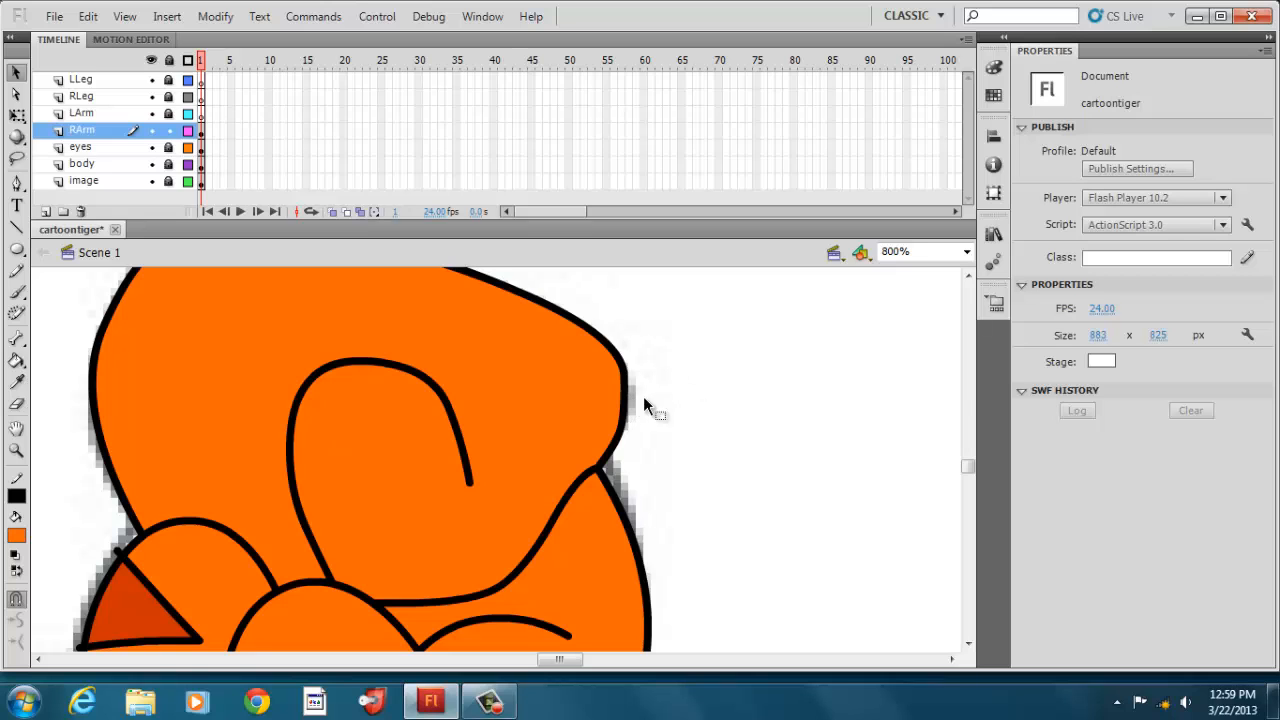
Reshape the arm's left outline opposite the small pointed stripe to follow the reference drawing
{"action": "left_click_drag", "start_coordinate": [968, 480], "coordinate": [969, 460]}
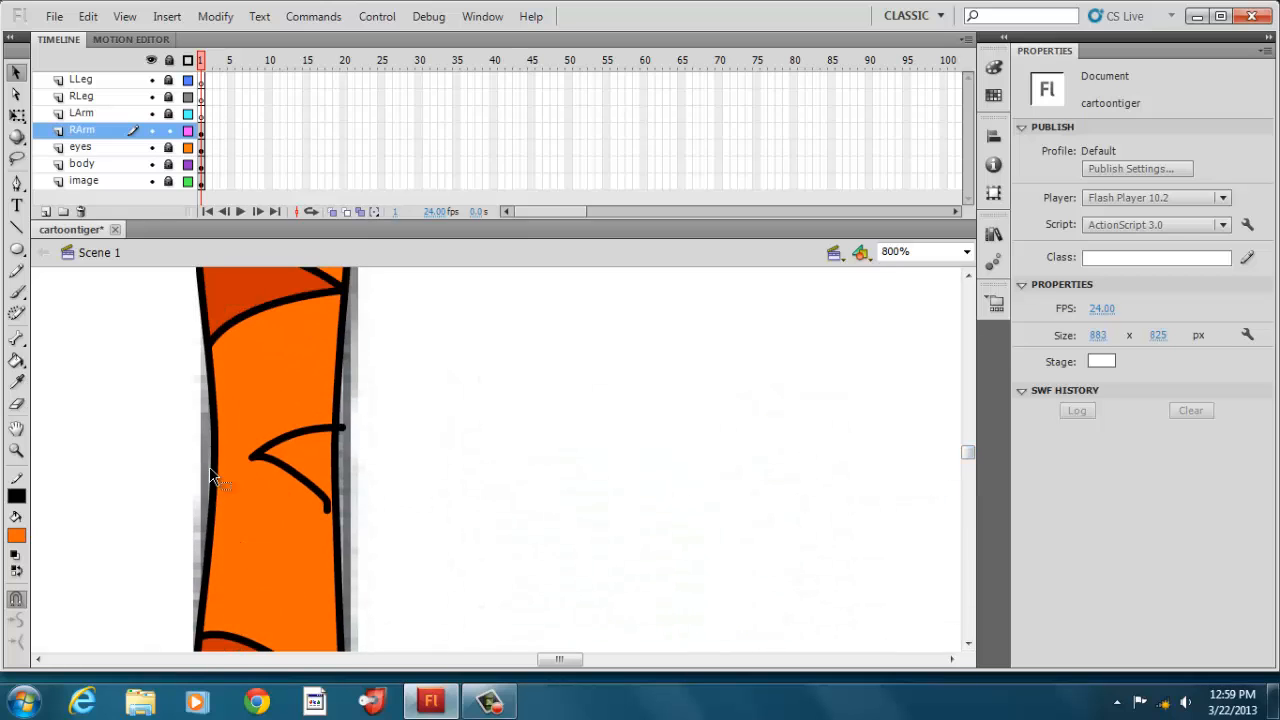
{"action": "left_click_drag", "start_coordinate": [210, 470], "coordinate": [207, 445]}
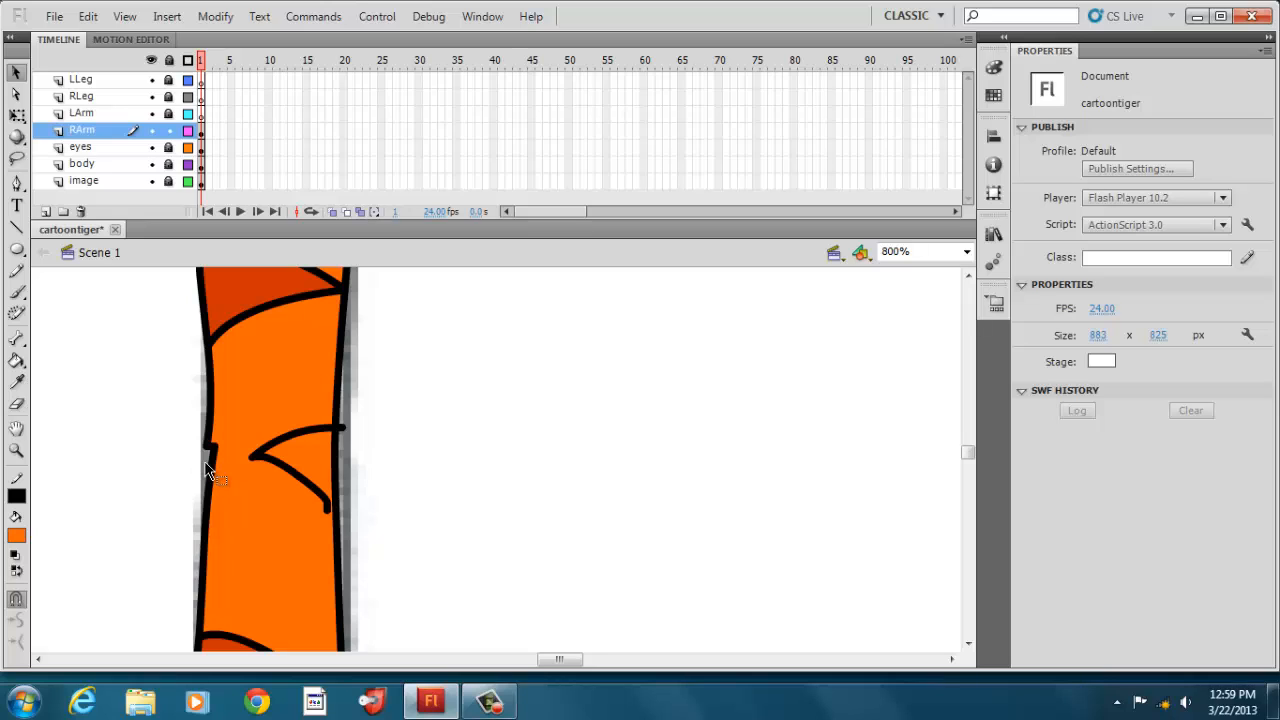
{"action": "left_click_drag", "start_coordinate": [208, 465], "coordinate": [209, 457]}
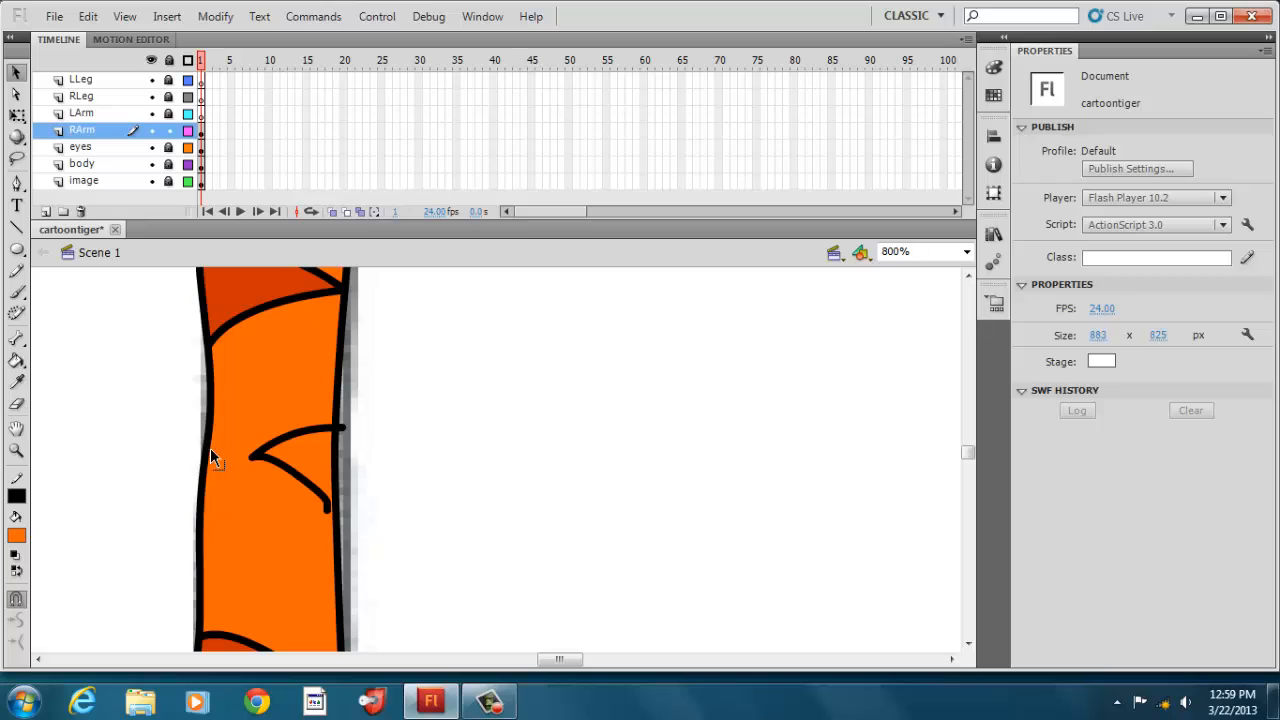
Connect the small pointed stripe's lower line to the arm's right outline and cut the leftover stray end
{"action": "left_click_drag", "start_coordinate": [307, 500], "coordinate": [333, 504]}
{"action": "left_click", "coordinate": [330, 514]}
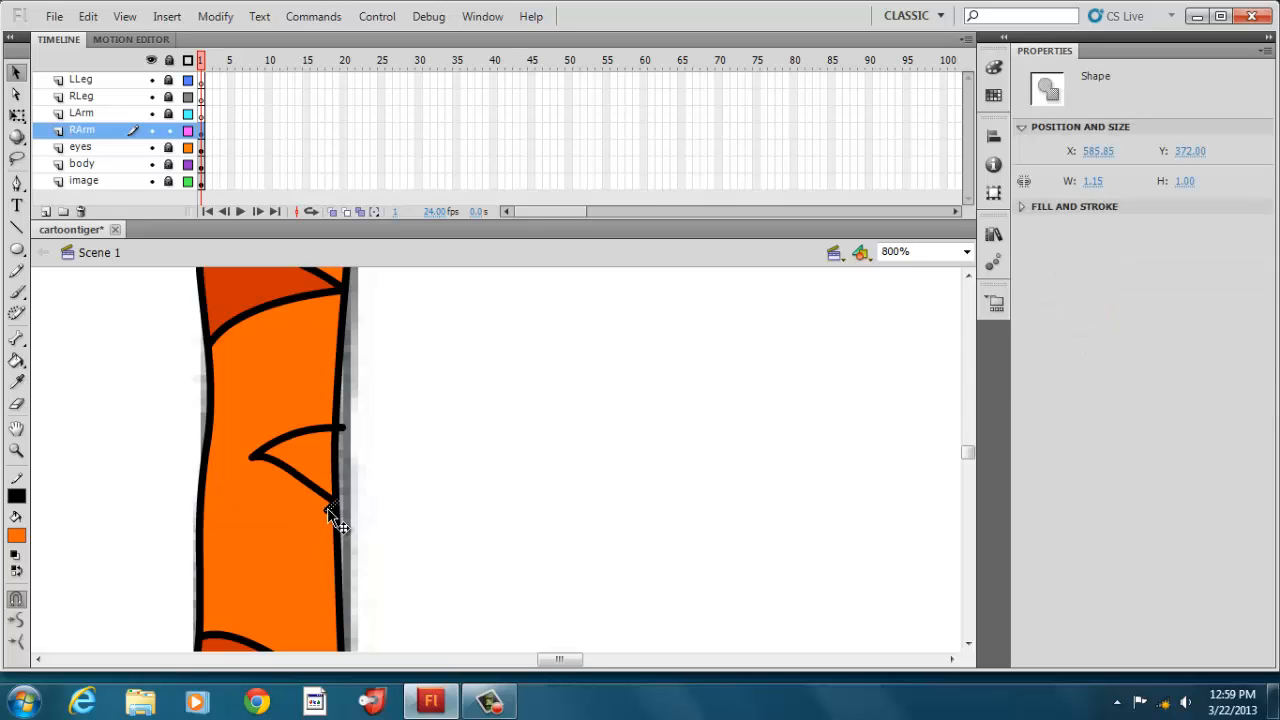
{"action": "right_click", "coordinate": [332, 514]}
{"action": "left_click", "coordinate": [376, 123]}
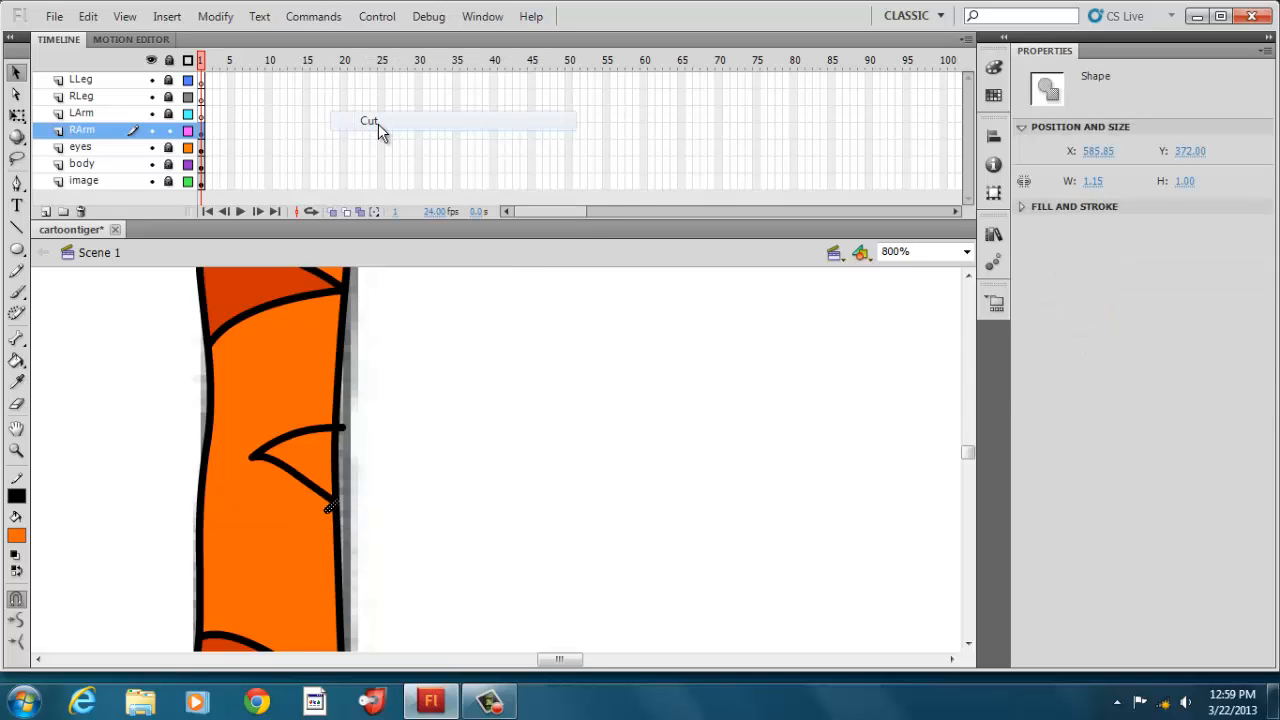
Sample the upper arm stripe's dark orange-red and fill the small pointed stripe with it
{"action": "left_click", "coordinate": [16, 535]}
{"action": "left_click", "coordinate": [221, 298]}
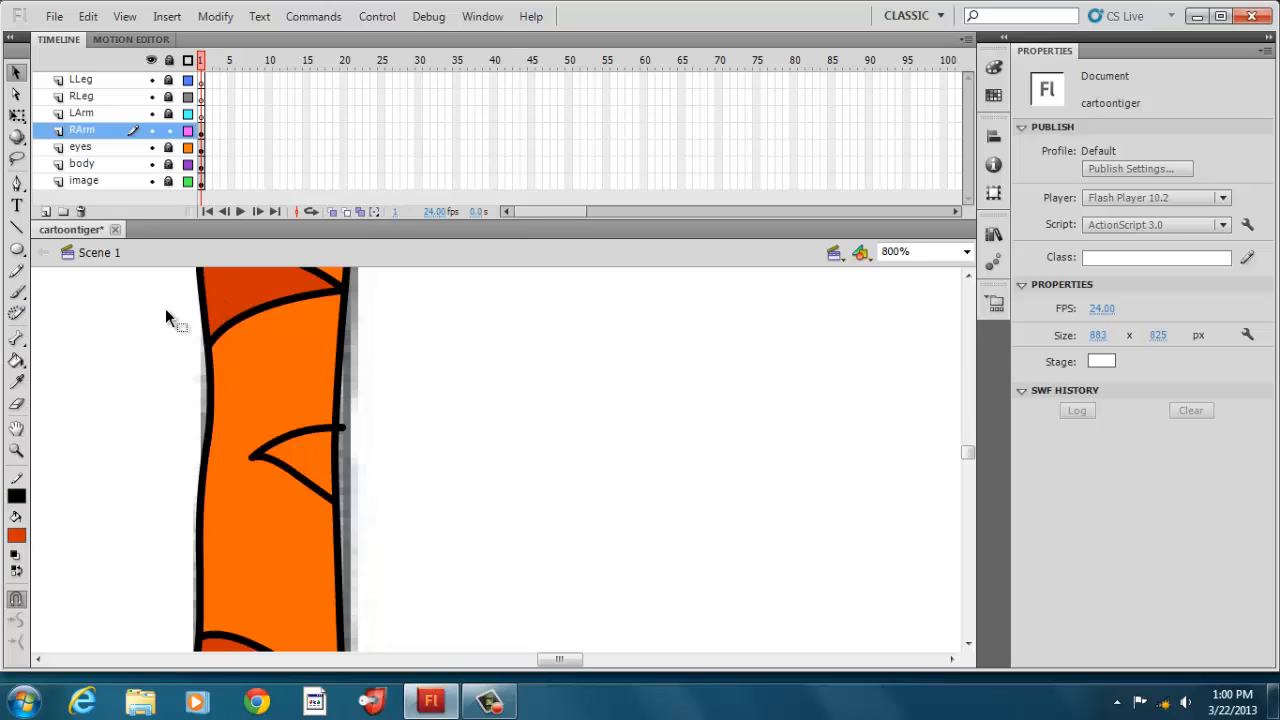
{"action": "left_click", "coordinate": [16, 360]}
{"action": "left_click", "coordinate": [297, 445]}
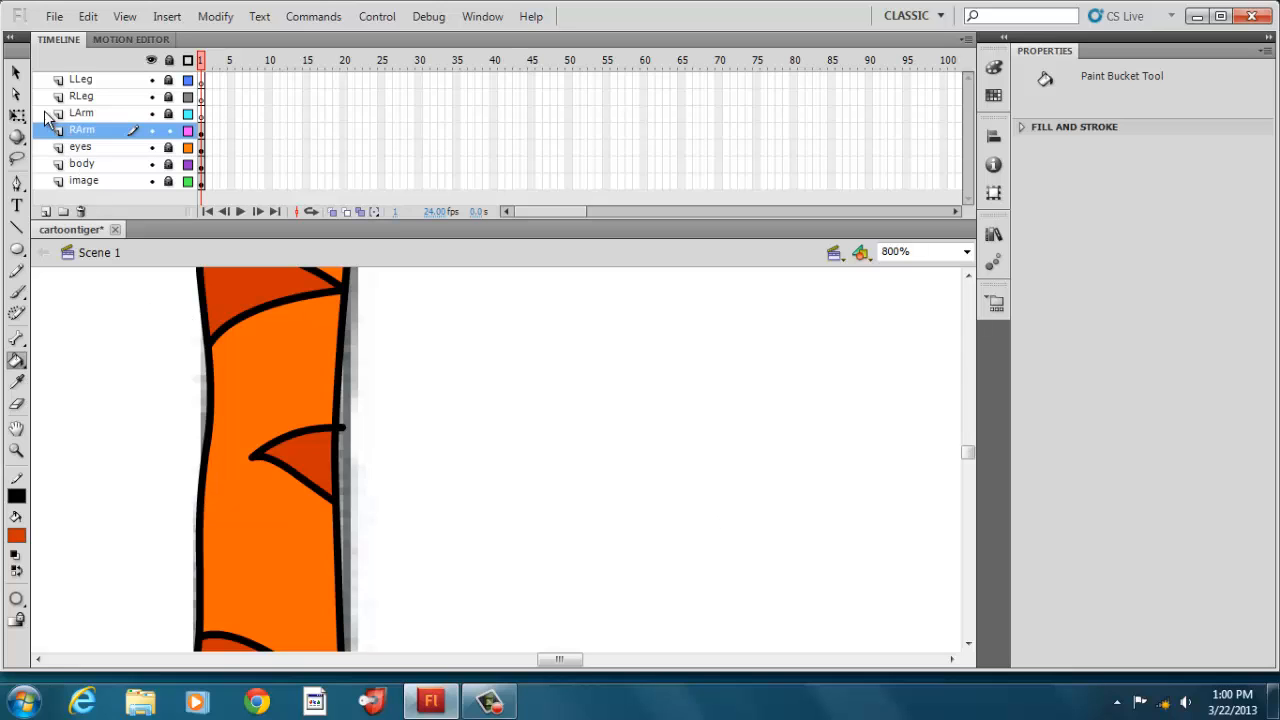
Cut the stray end of the small pointed stripe's upper line that sticks out past the arm's right outline
{"action": "left_click", "coordinate": [16, 72]}
{"action": "left_click", "coordinate": [342, 425]}
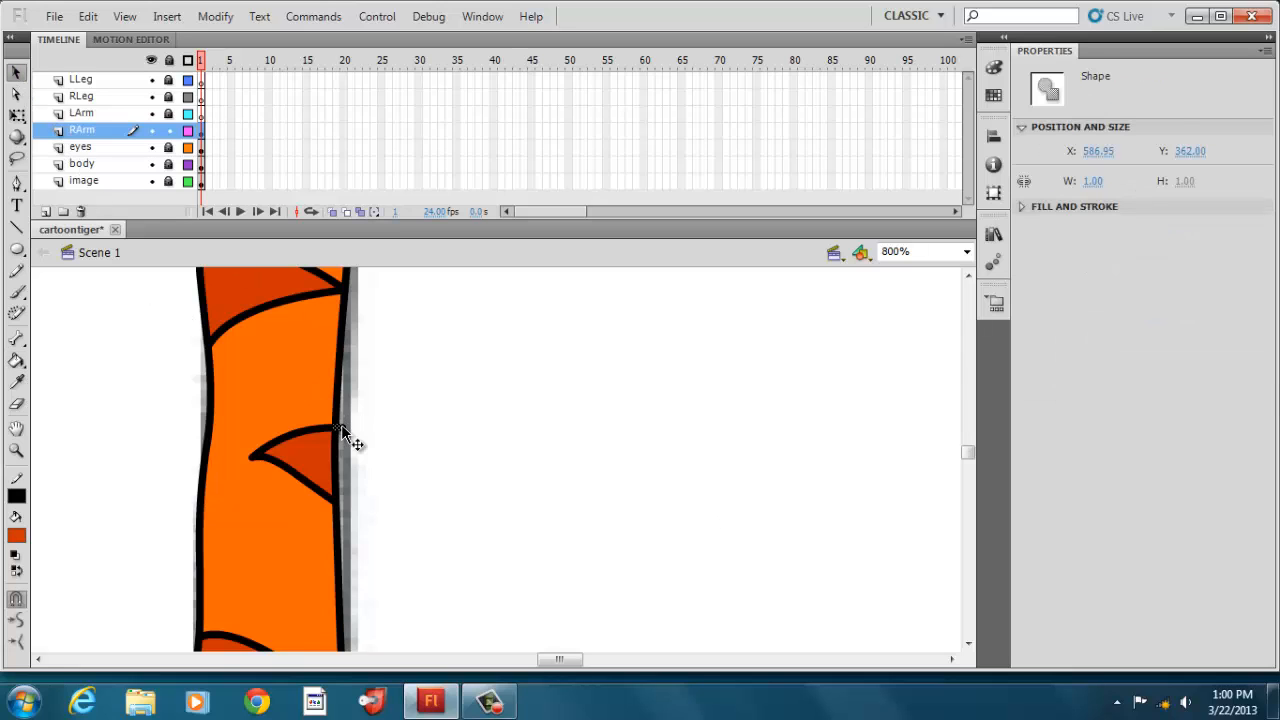
{"action": "right_click", "coordinate": [341, 424]}
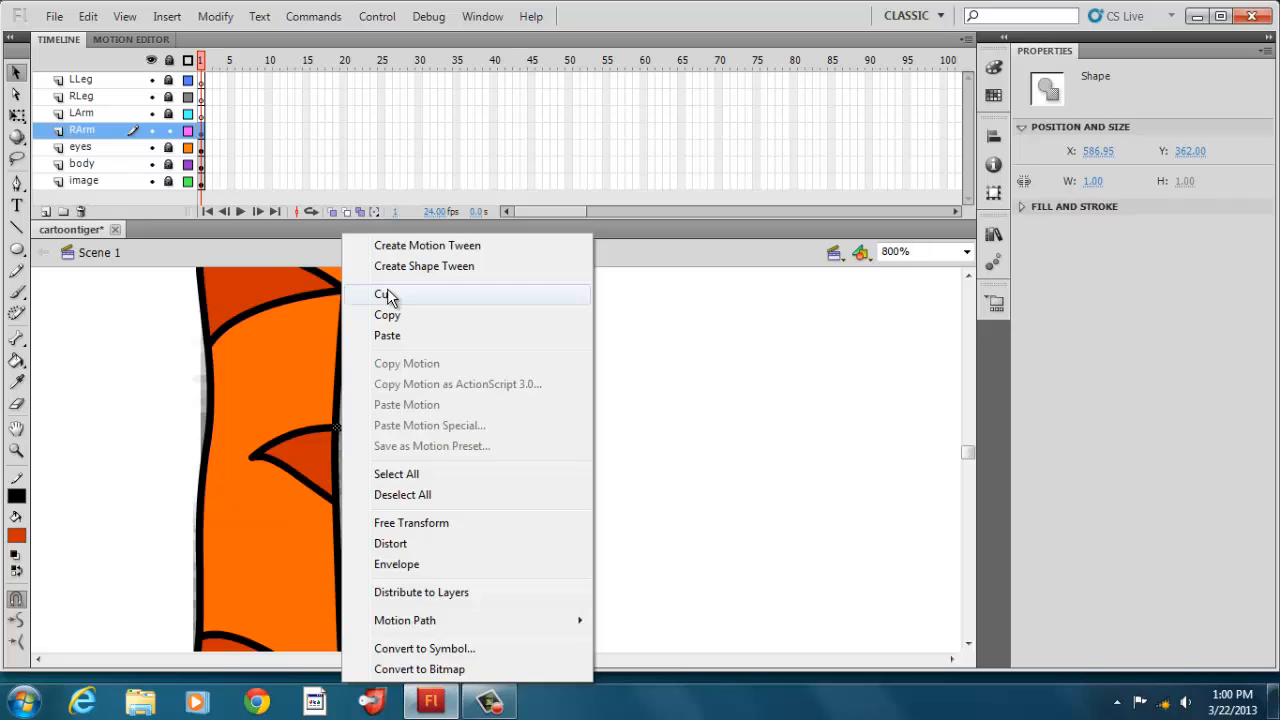
{"action": "left_click", "coordinate": [386, 295]}
Fill the empty arm section between the two upper dark stripes with the arm's lighter orange
{"action": "left_click_drag", "start_coordinate": [973, 454], "coordinate": [969, 444]}
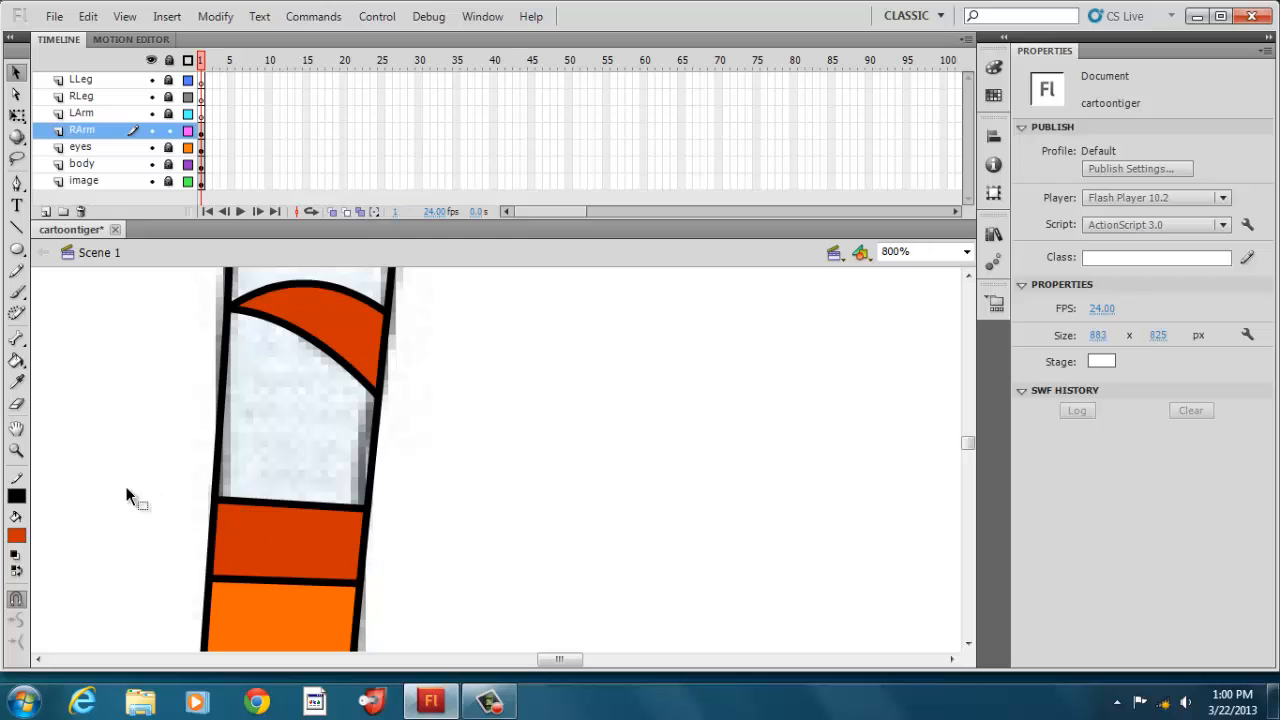
{"action": "left_click", "coordinate": [16, 535]}
{"action": "left_click", "coordinate": [157, 426]}
{"action": "left_click", "coordinate": [16, 360]}
{"action": "left_click", "coordinate": [286, 416]}
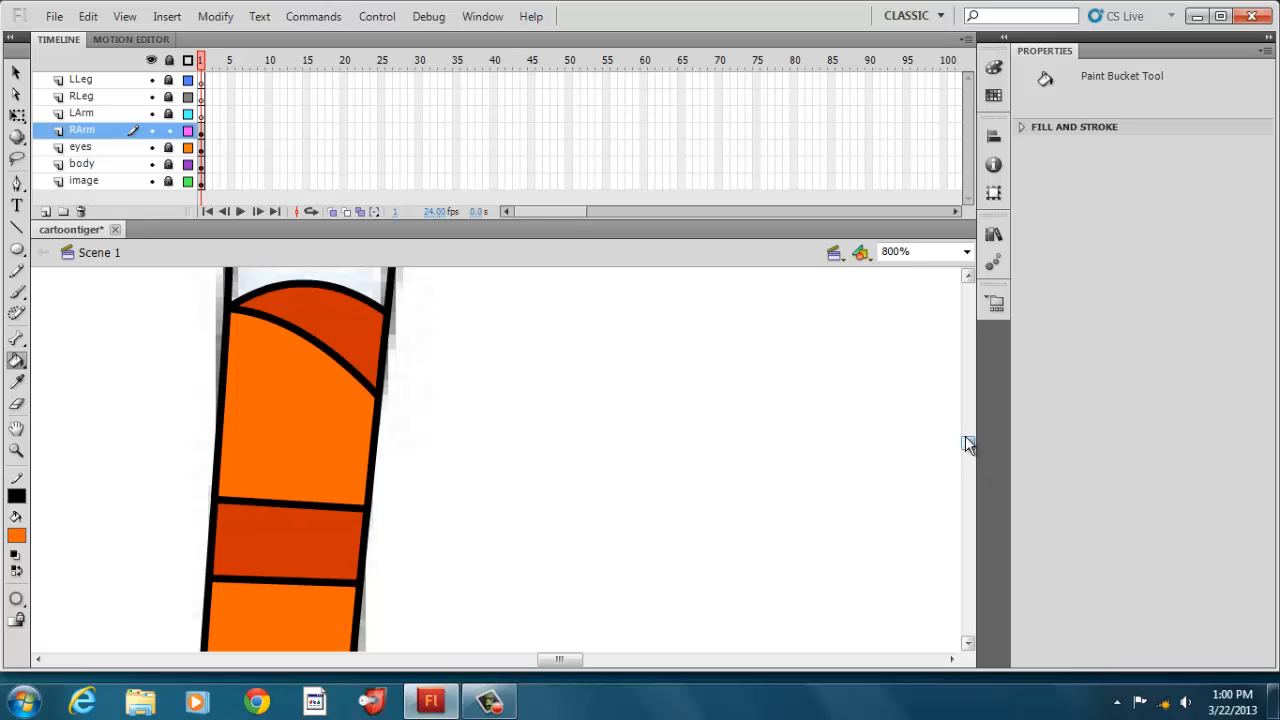
Extend the arm's left outline up to the reference's end and close the open arm top with a straight line
{"action": "left_click_drag", "start_coordinate": [967, 444], "coordinate": [968, 434]}
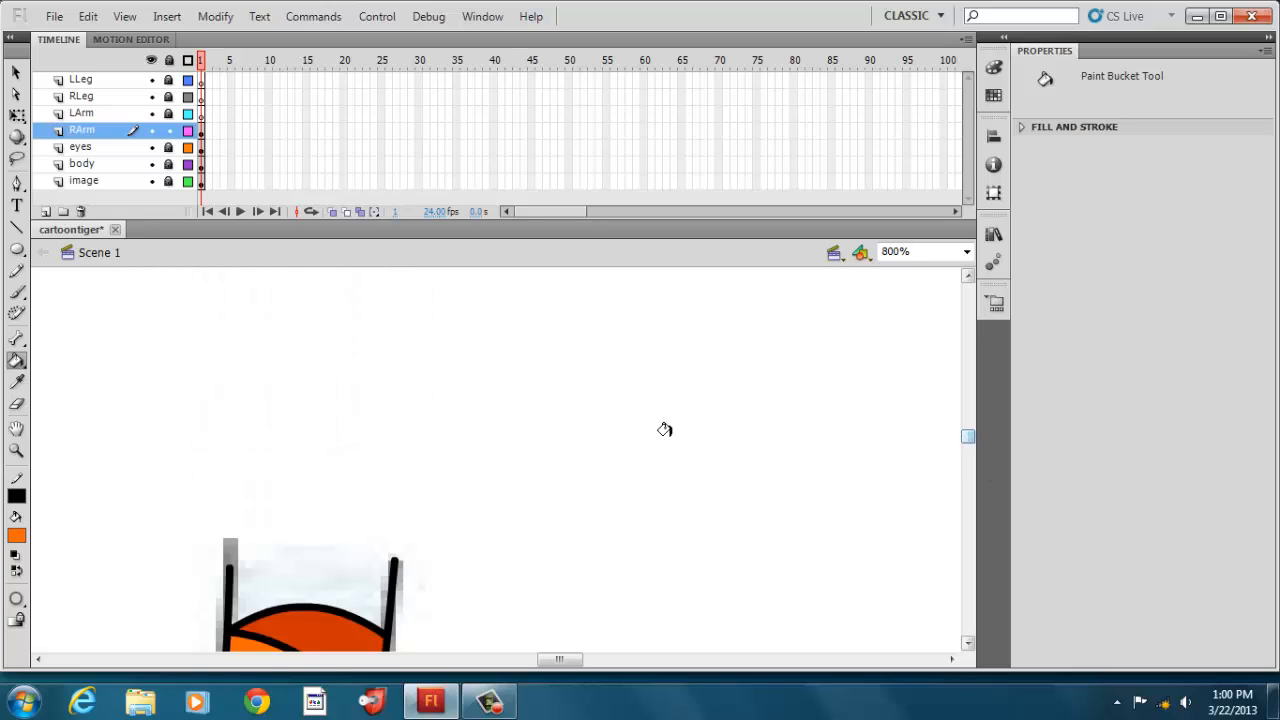
{"action": "left_click", "coordinate": [16, 73]}
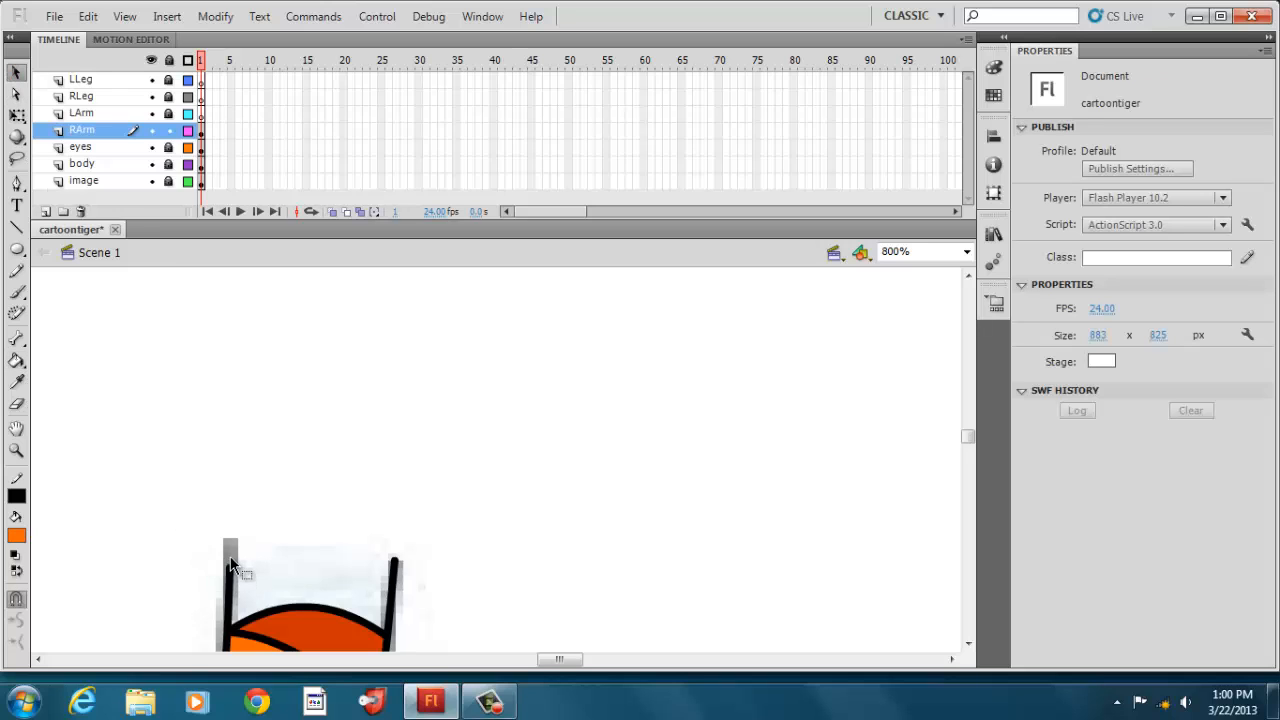
{"action": "left_click_drag", "start_coordinate": [230, 571], "coordinate": [229, 548]}
{"action": "left_click", "coordinate": [17, 227]}
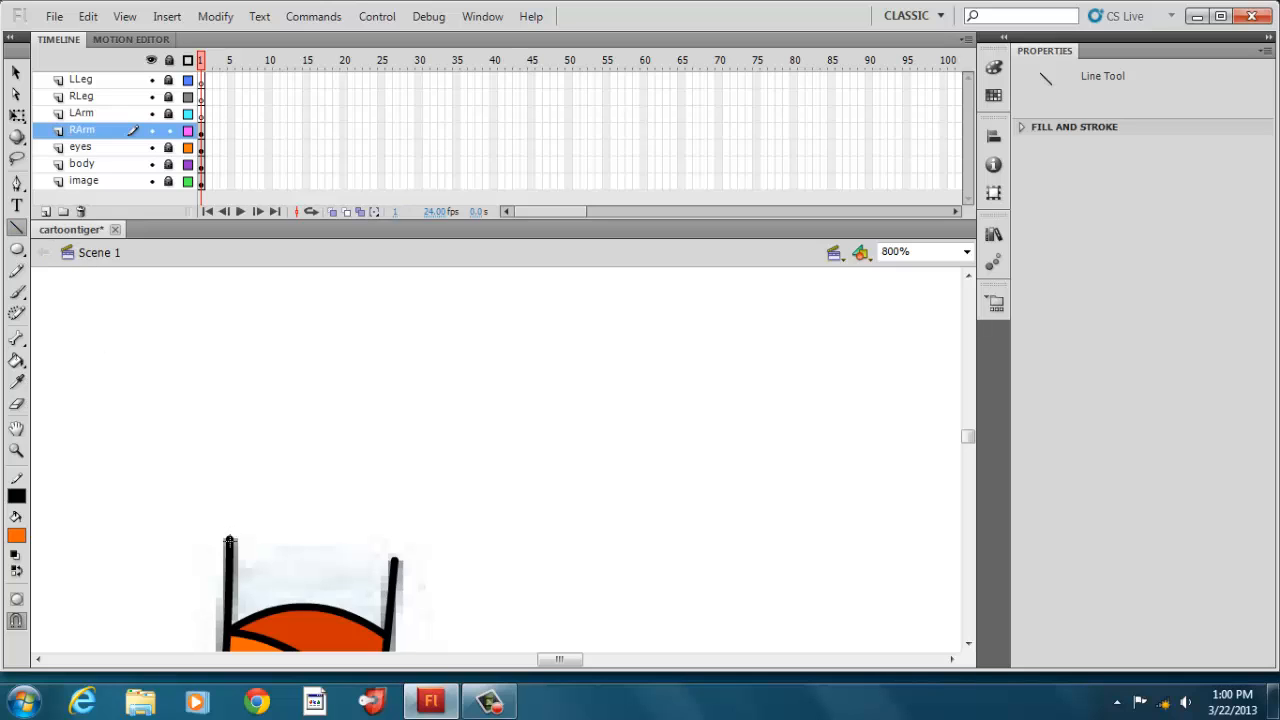
{"action": "left_click_drag", "start_coordinate": [229, 541], "coordinate": [391, 563]}
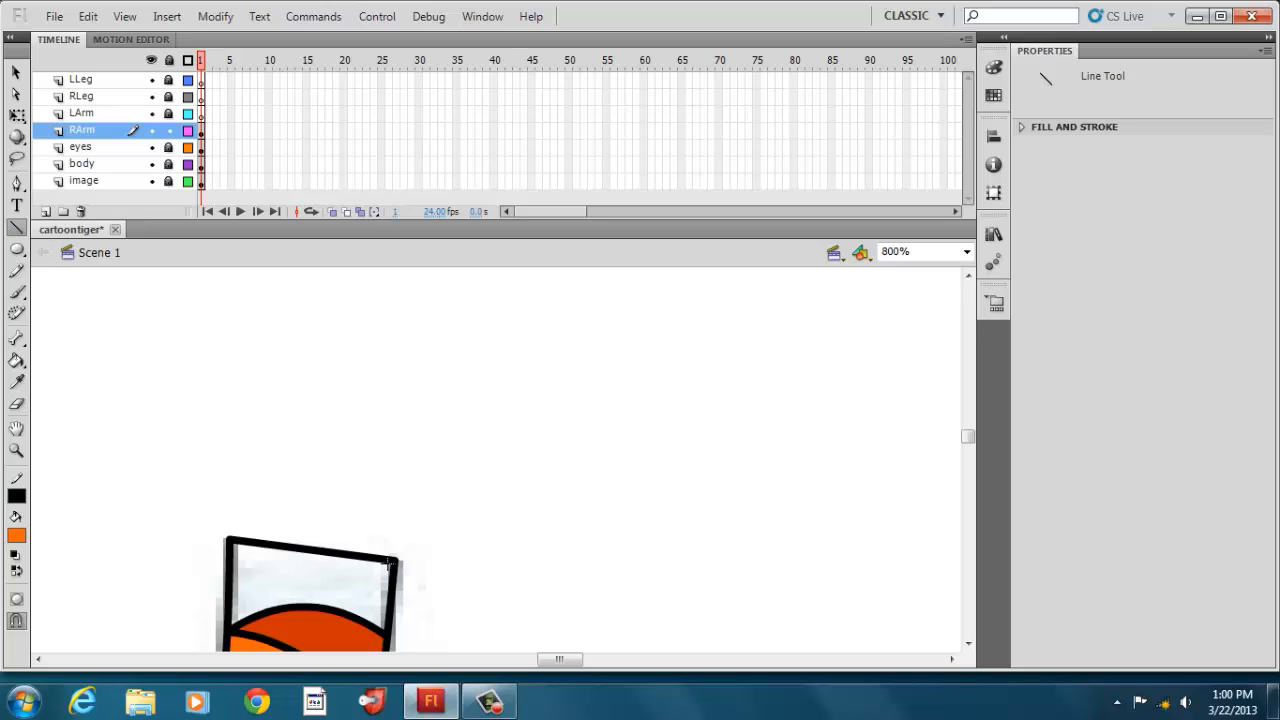
Fill the arm's top section with orange and cut the straight closing line above it
{"action": "left_click", "coordinate": [16, 352]}
{"action": "left_click", "coordinate": [244, 565]}
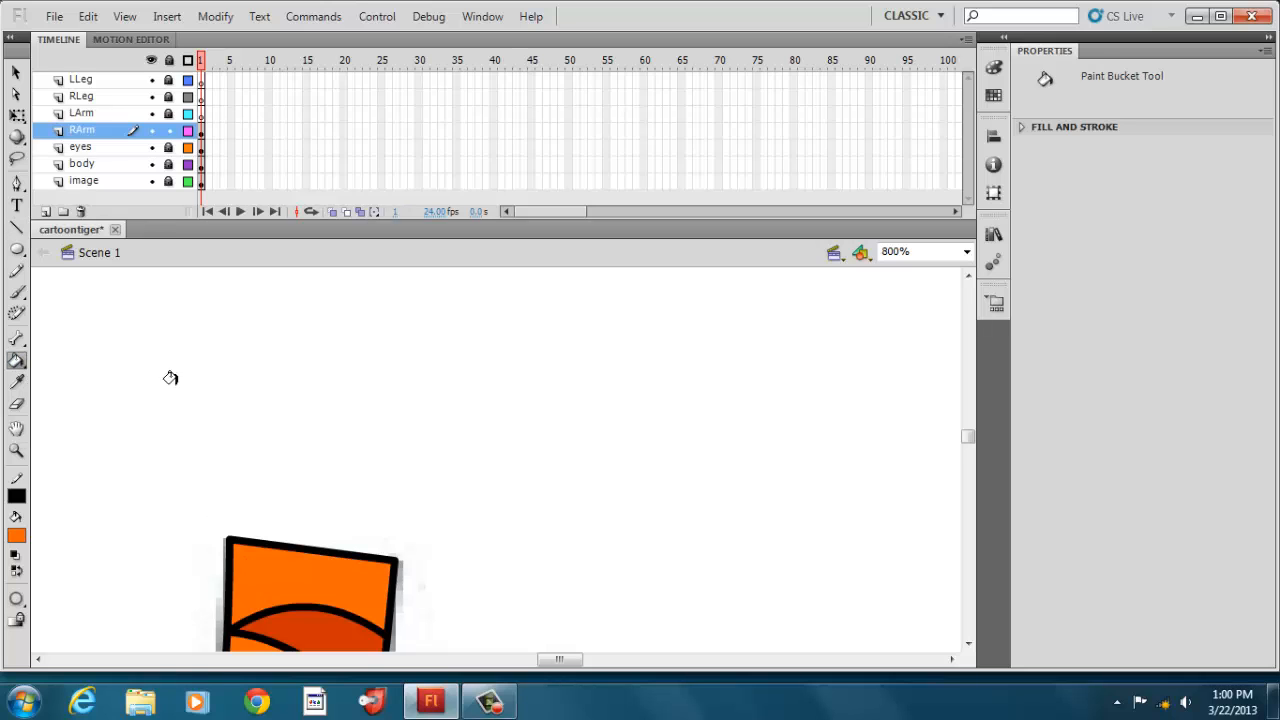
{"action": "left_click", "coordinate": [18, 74]}
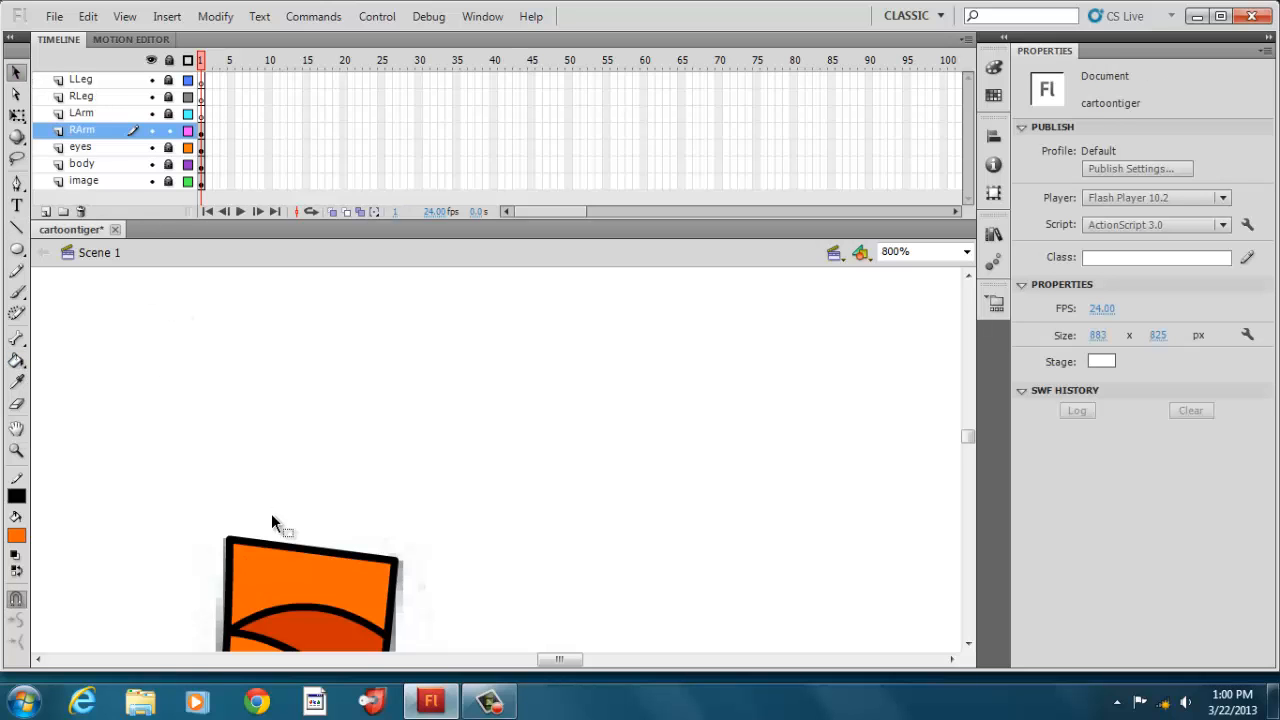
{"action": "left_click", "coordinate": [270, 545]}
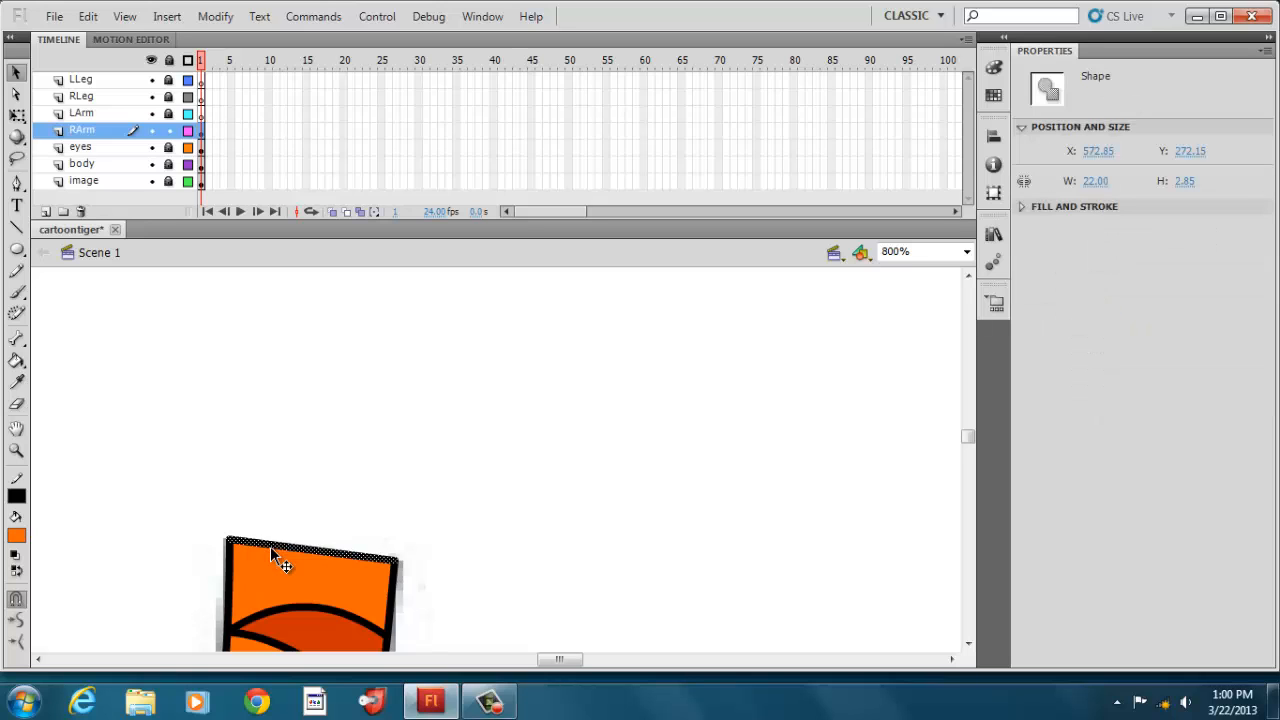
{"action": "right_click", "coordinate": [270, 546]}
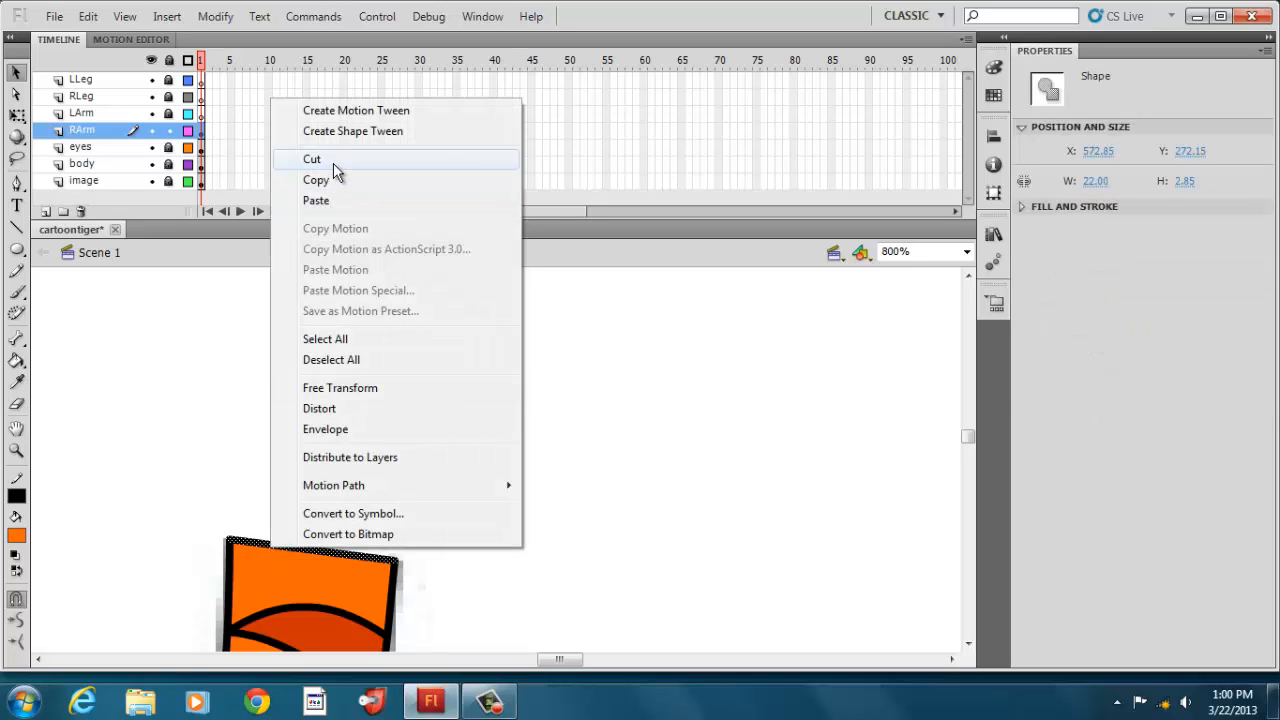
{"action": "left_click", "coordinate": [652, 465]}
Check the other arm's outline stroke, then set the stroke height of the whole outline of the arm beside the LArm label to 2
{"action": "left_click", "coordinate": [967, 252]}
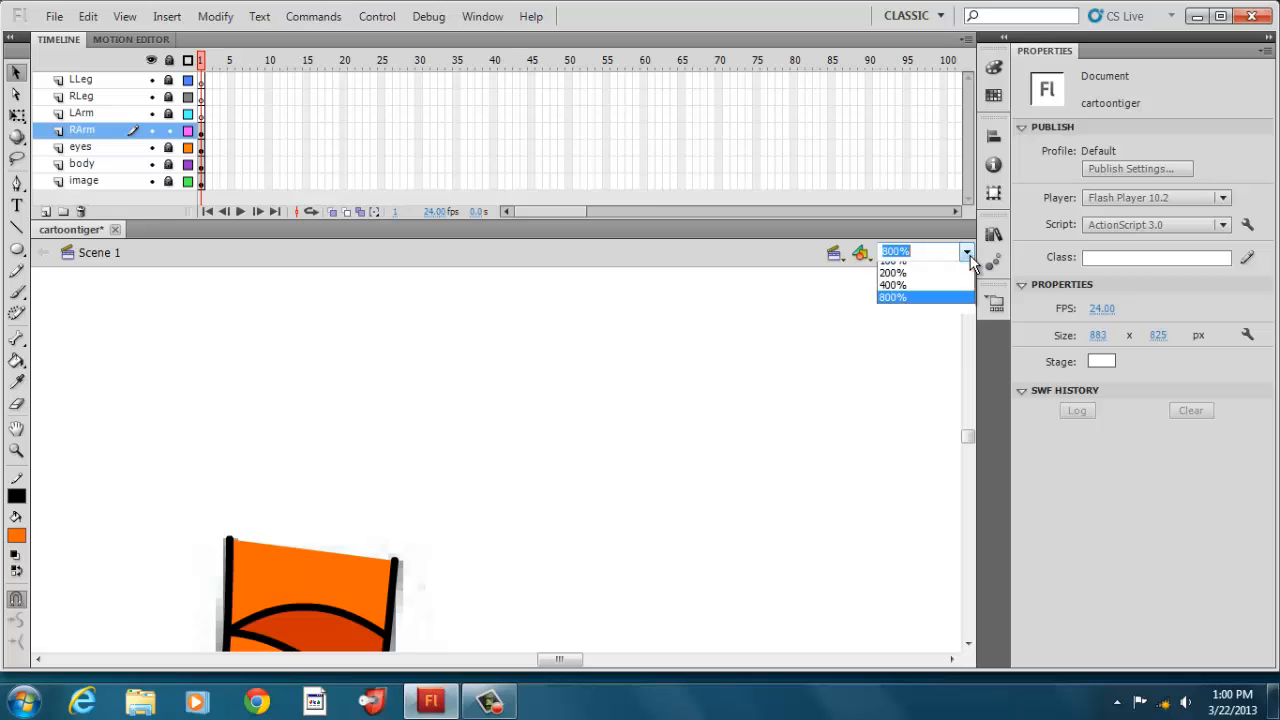
{"action": "left_click", "coordinate": [945, 330]}
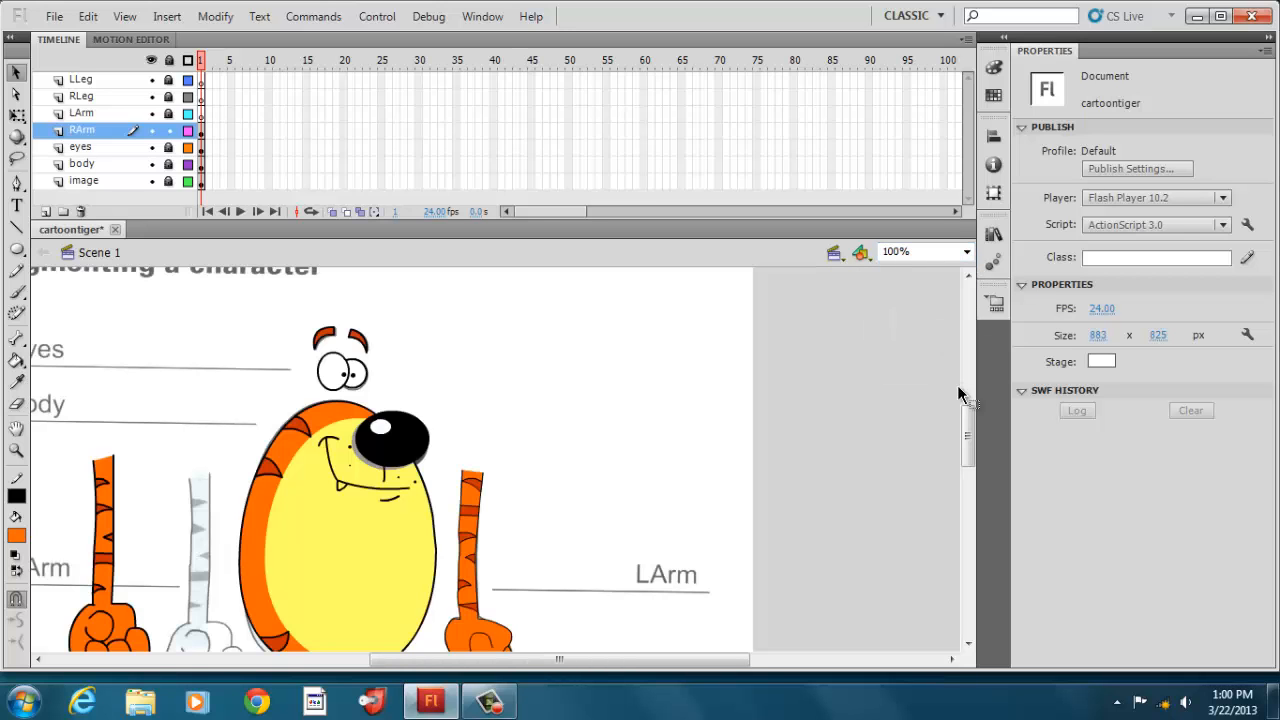
{"action": "left_click_drag", "start_coordinate": [966, 425], "coordinate": [968, 447]}
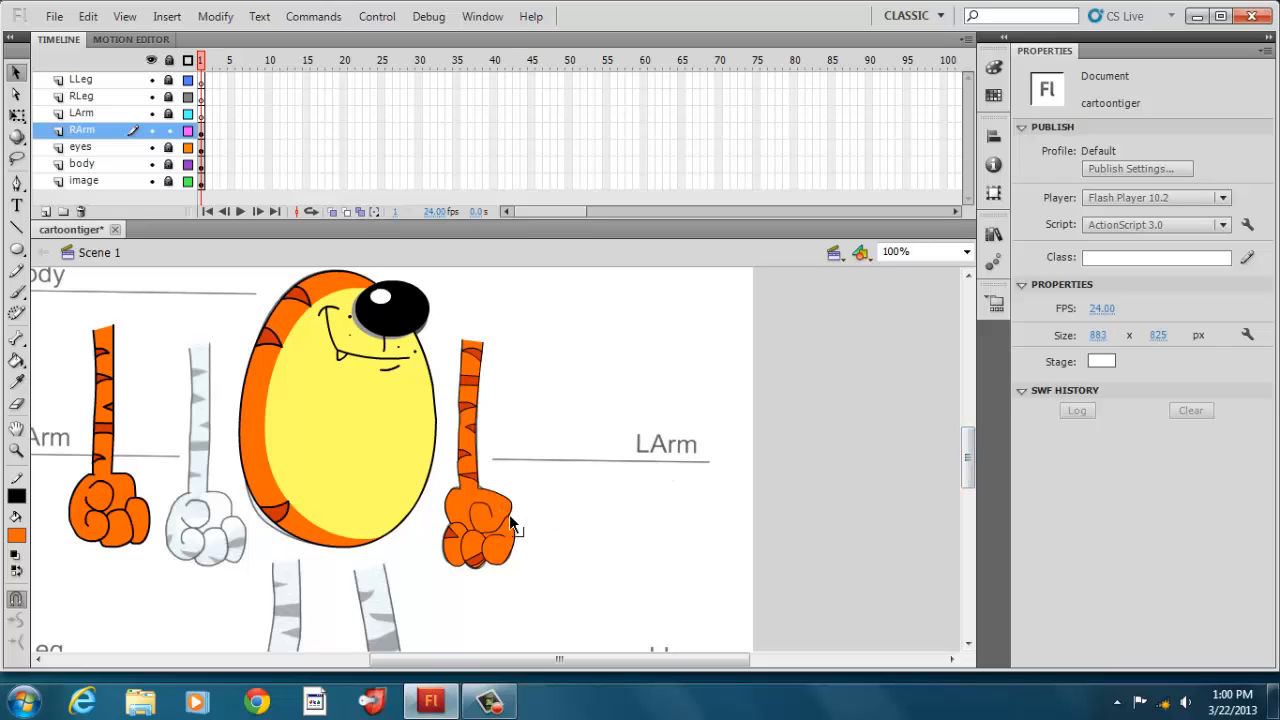
{"action": "left_click", "coordinate": [148, 508]}
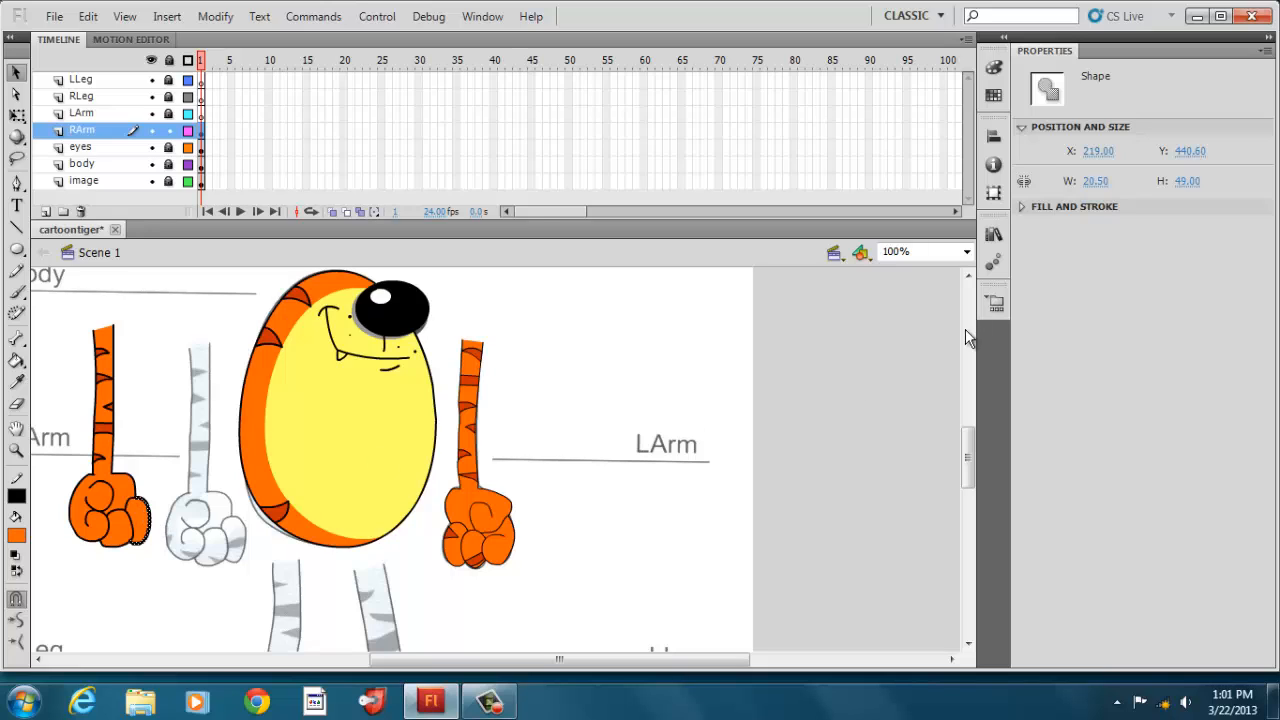
{"action": "left_click", "coordinate": [1051, 205]}
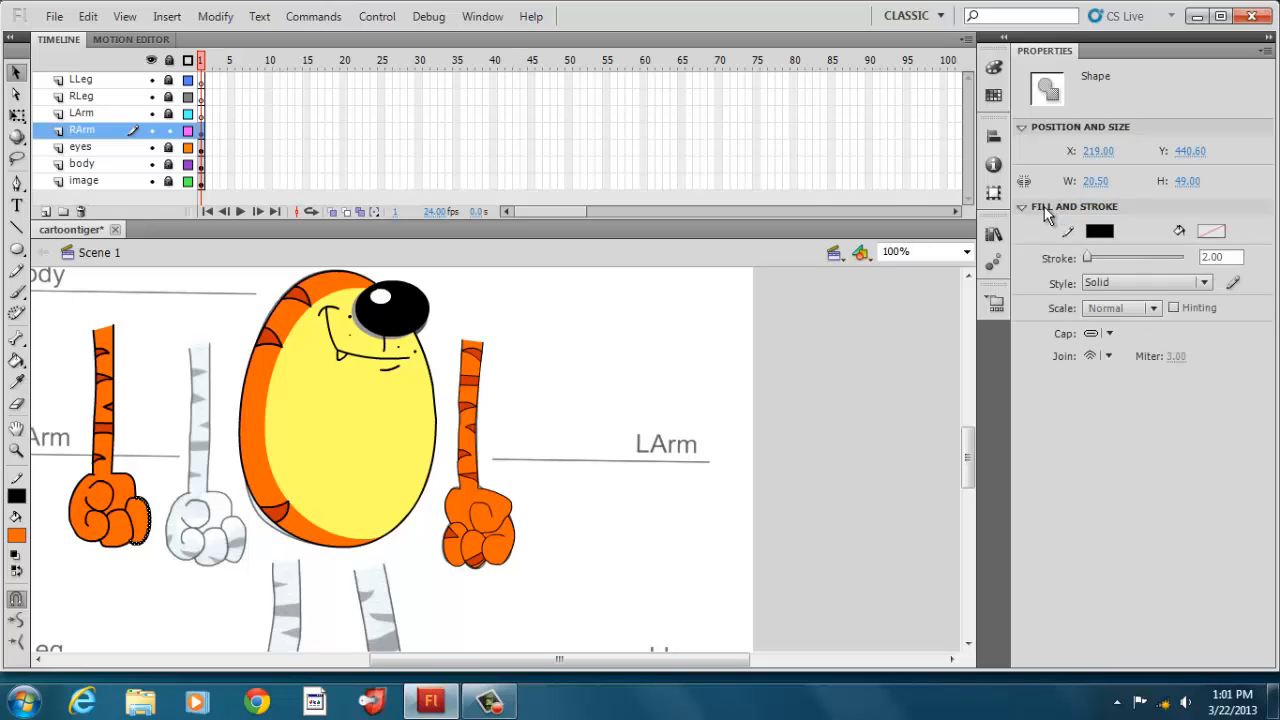
{"action": "left_click", "coordinate": [452, 488]}
{"action": "double_click", "coordinate": [452, 488]}
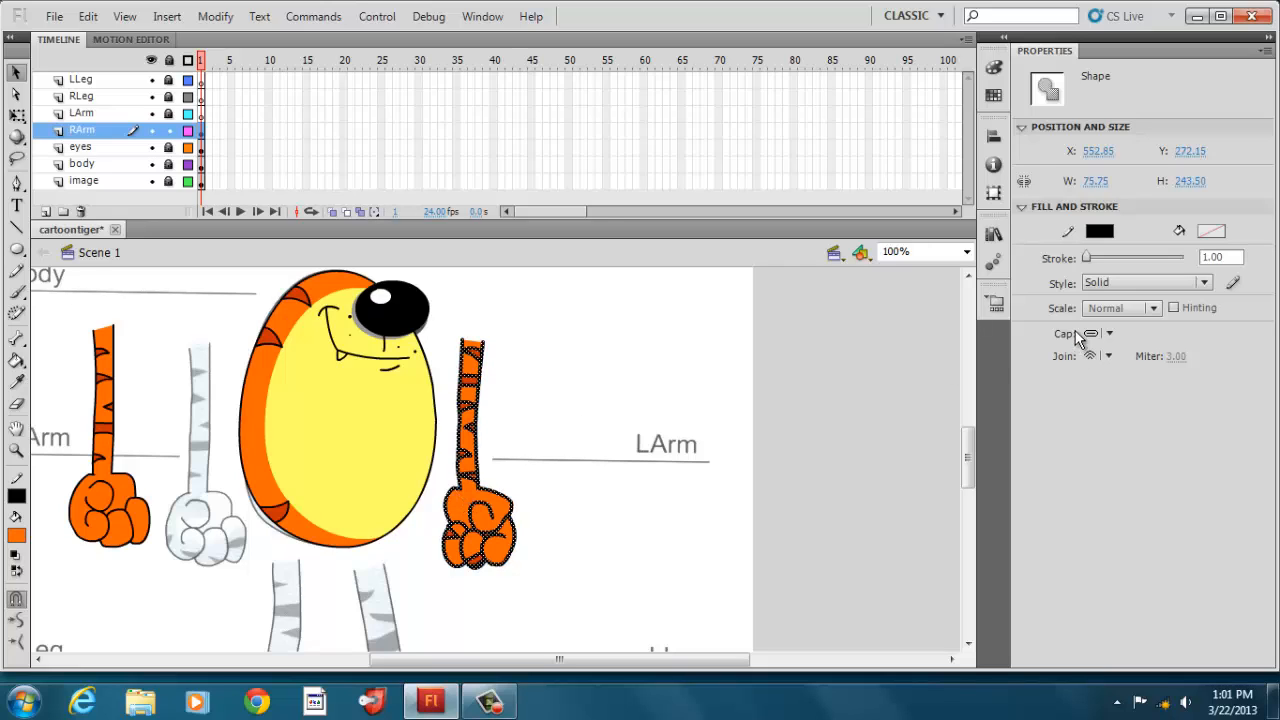
{"action": "double_click", "coordinate": [1213, 257]}
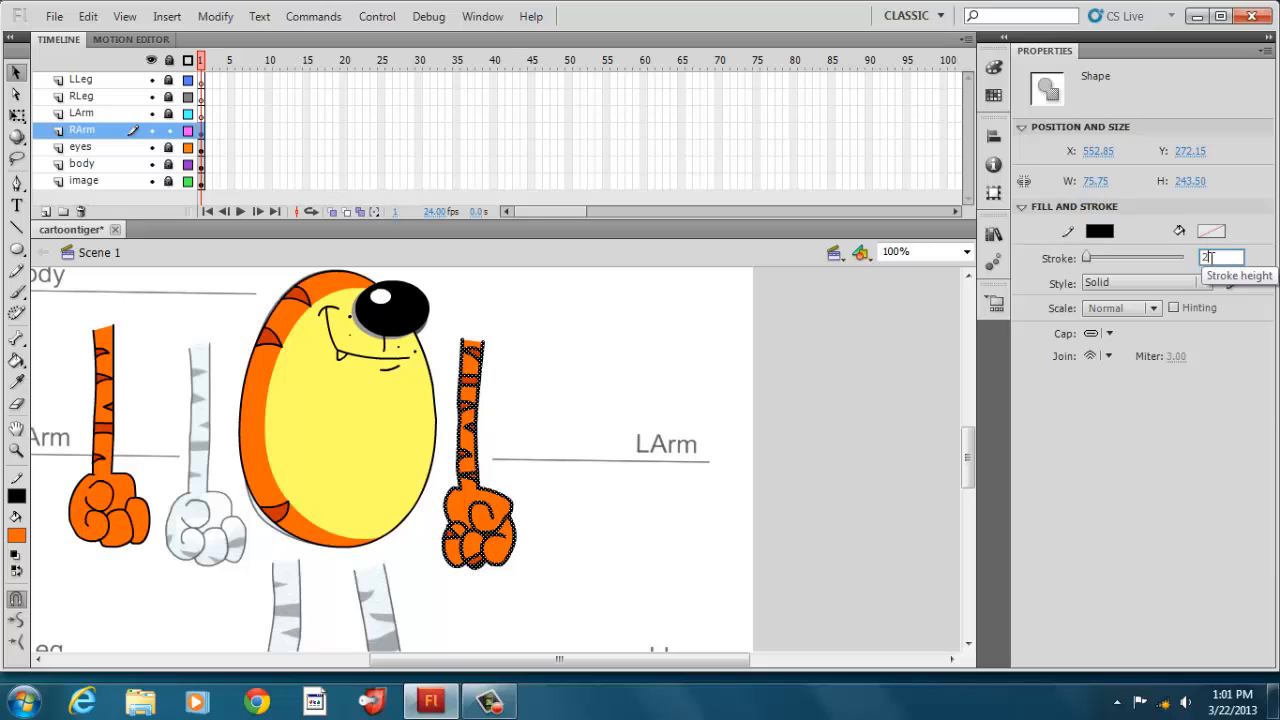
{"action": "key", "text": "Return"}
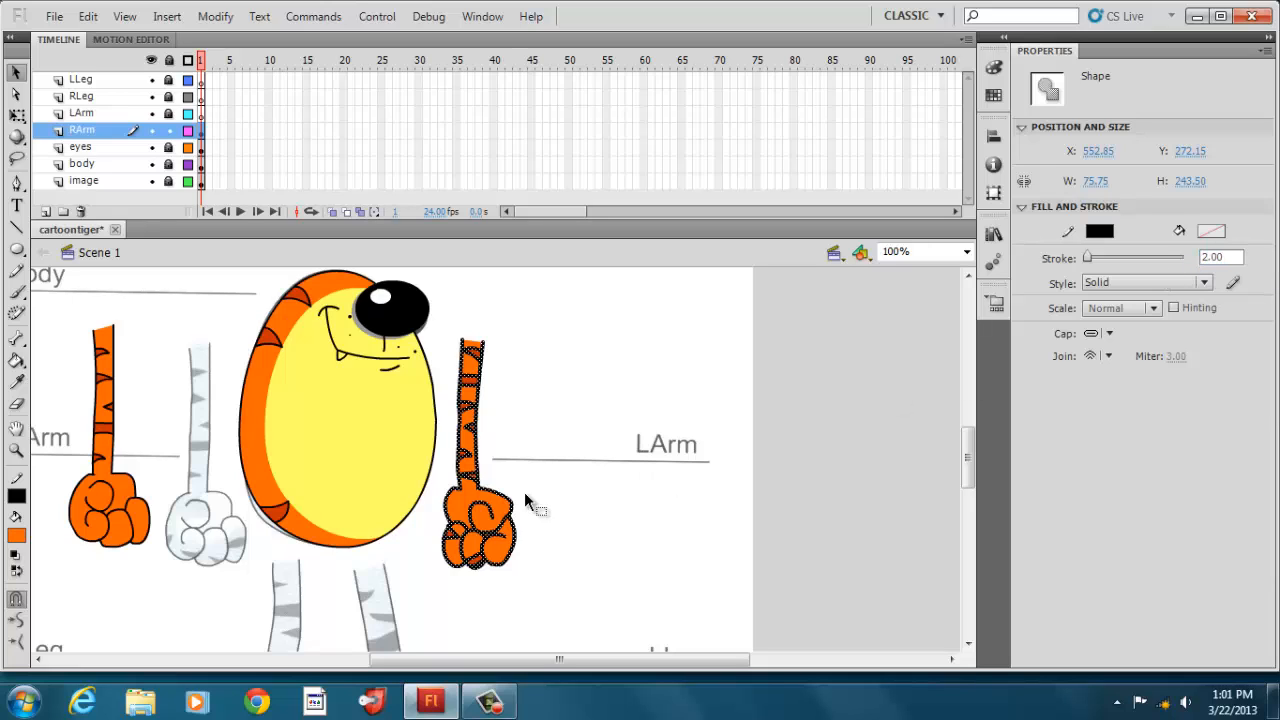
{"action": "left_click", "coordinate": [531, 423]}
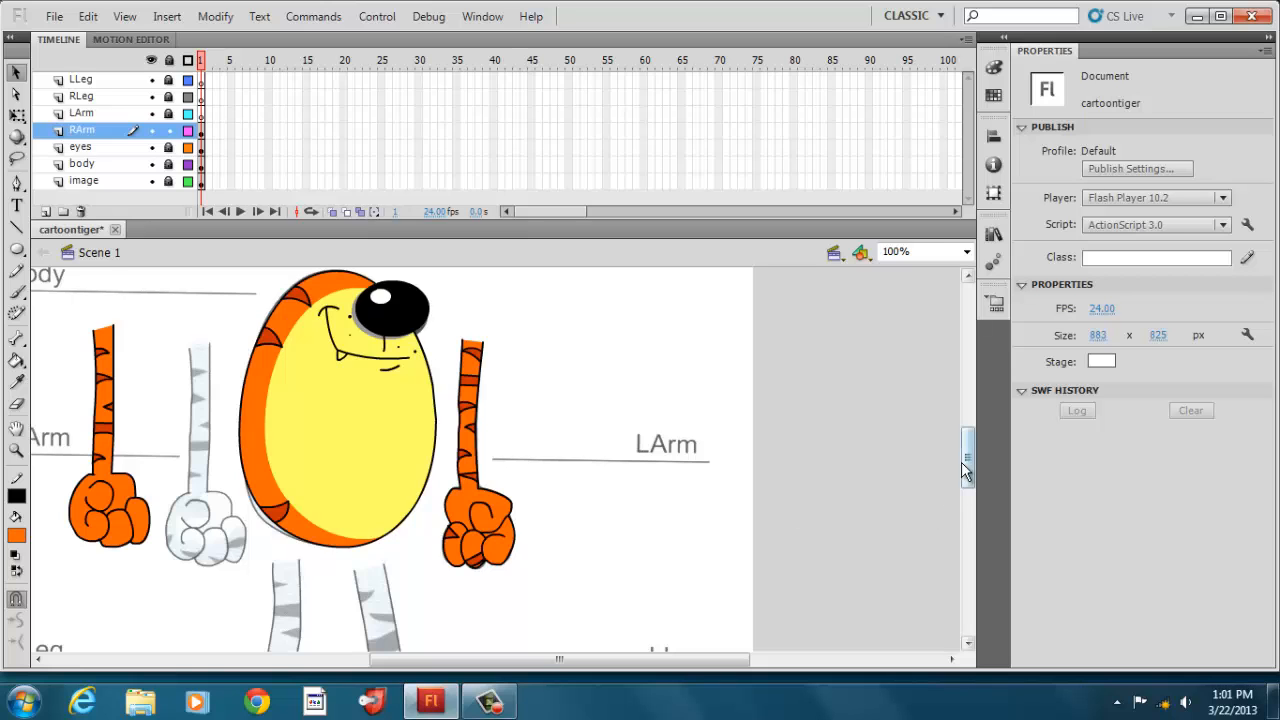
Trace both sides of the RLeg drawing down to the ankle and around the heel with the Pencil tool
{"action": "left_click_drag", "start_coordinate": [966, 470], "coordinate": [968, 497]}
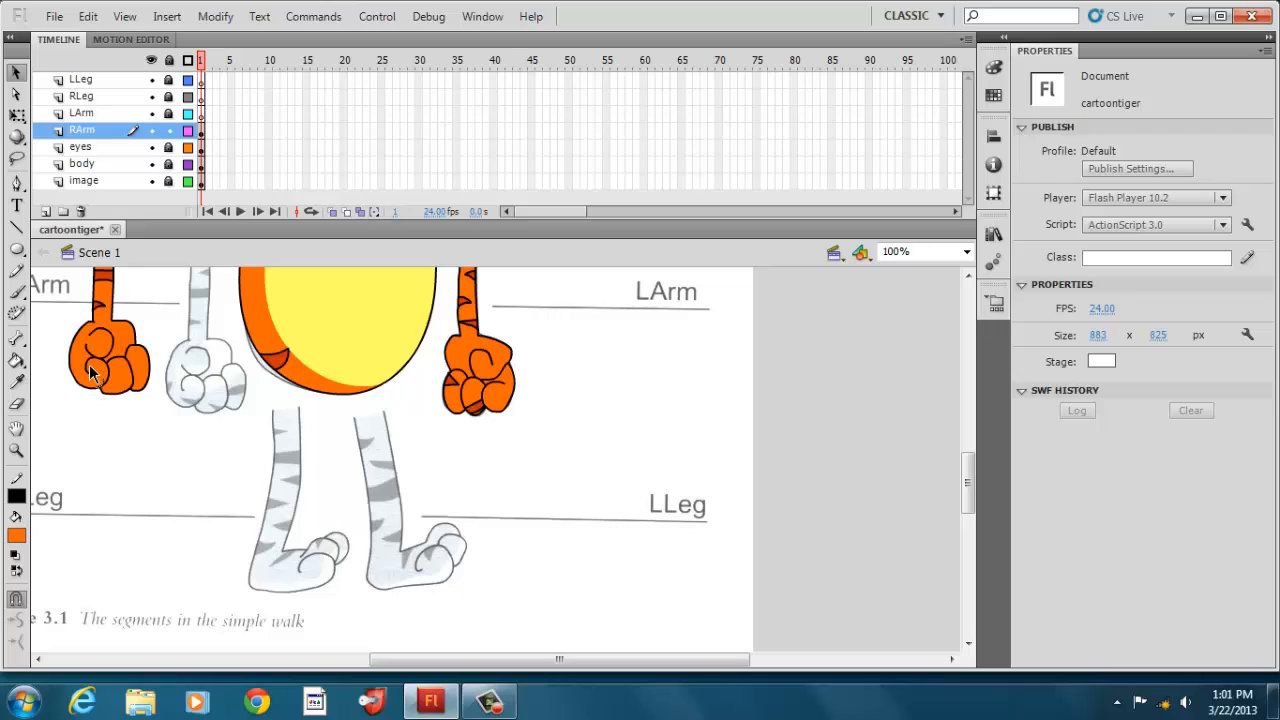
{"action": "left_click", "coordinate": [18, 272]}
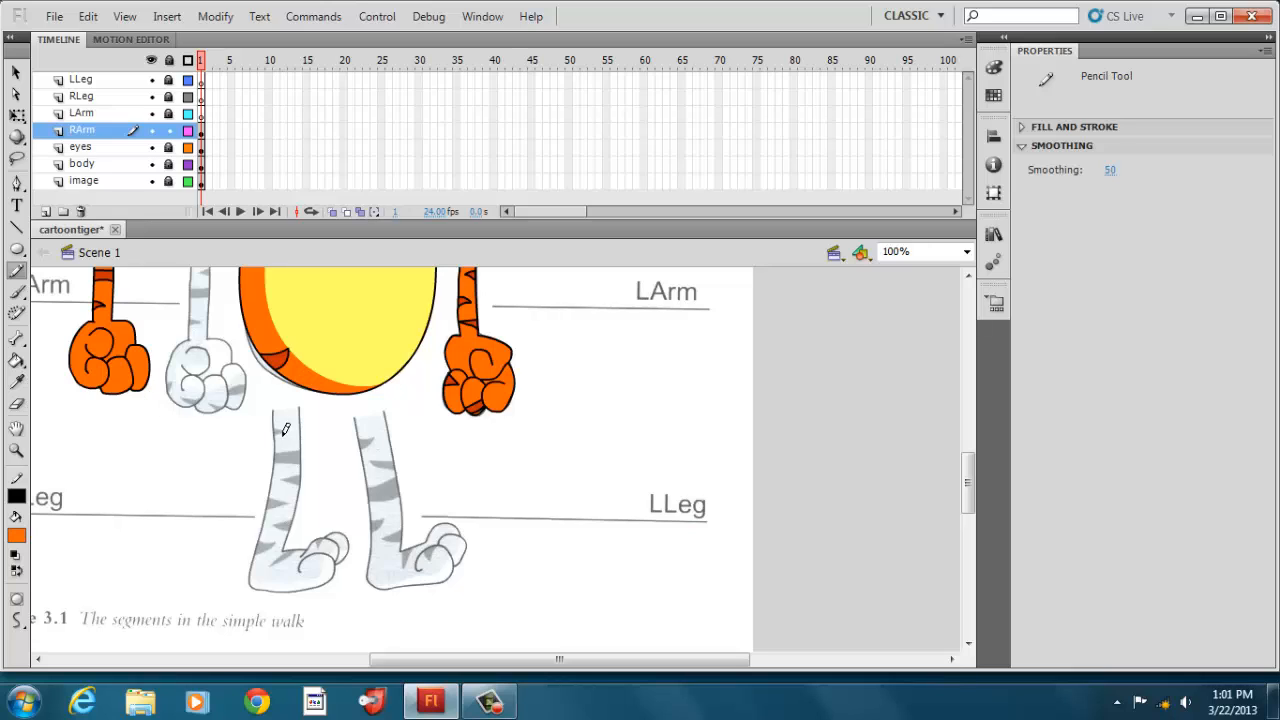
{"action": "left_click_drag", "start_coordinate": [303, 401], "coordinate": [284, 551]}
{"action": "left_click_drag", "start_coordinate": [274, 405], "coordinate": [262, 534]}
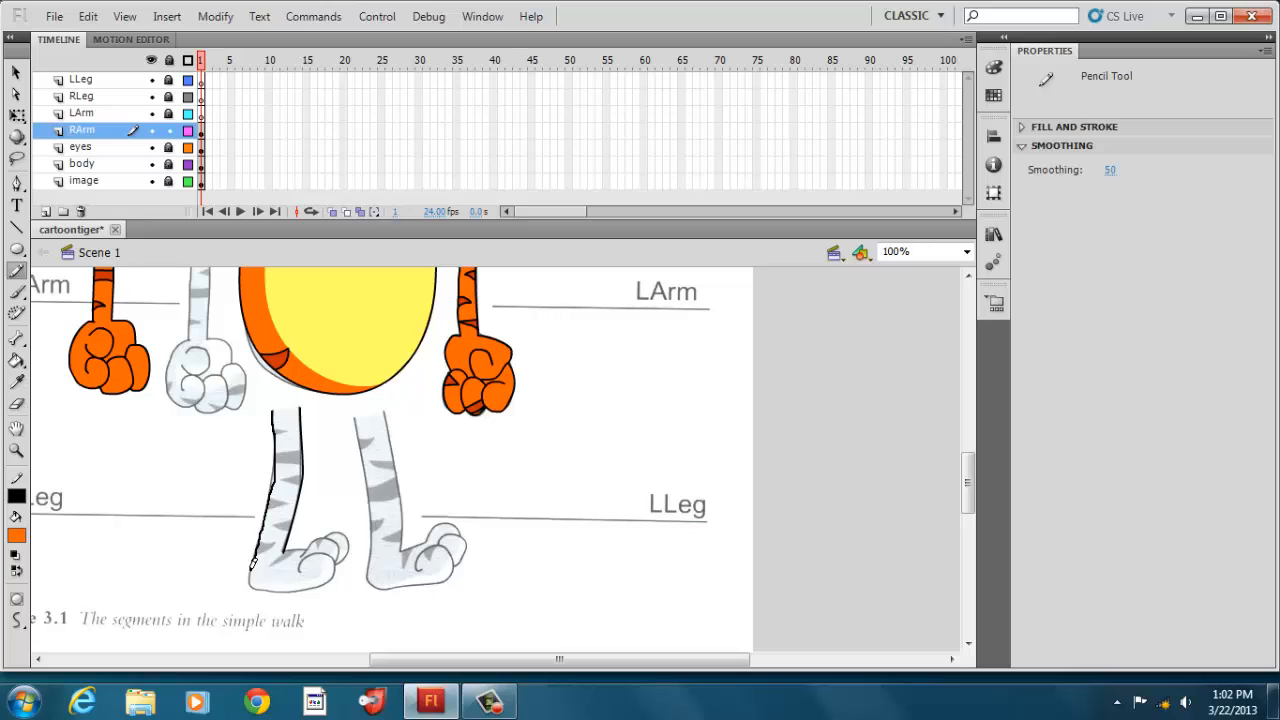
{"action": "left_click_drag", "start_coordinate": [252, 585], "coordinate": [265, 590]}
Trace both sides of the LLeg drawing, its heel and sole, and the curled front toe freehand
{"action": "left_click_drag", "start_coordinate": [356, 414], "coordinate": [374, 518]}
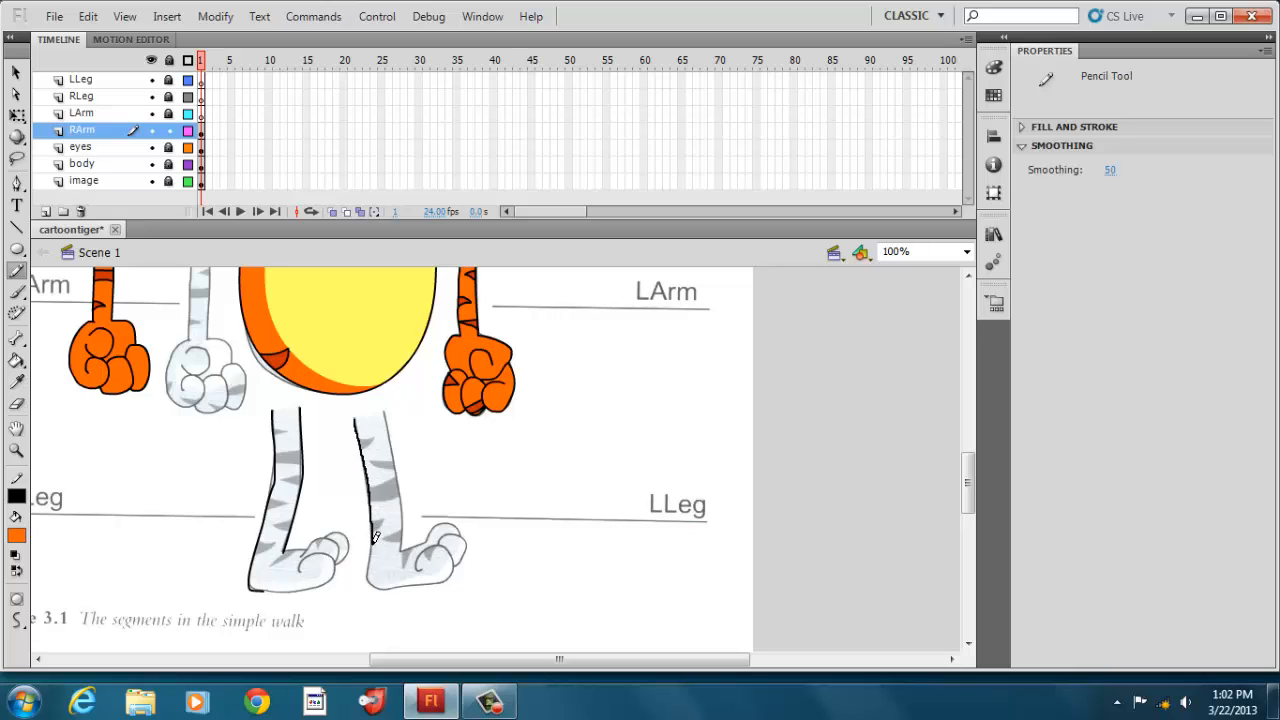
{"action": "mouse_move", "coordinate": [369, 564]}
{"action": "left_mouse_down"}
{"action": "mouse_move", "coordinate": [380, 588]}
{"action": "mouse_move", "coordinate": [409, 577]}
{"action": "left_mouse_up"}
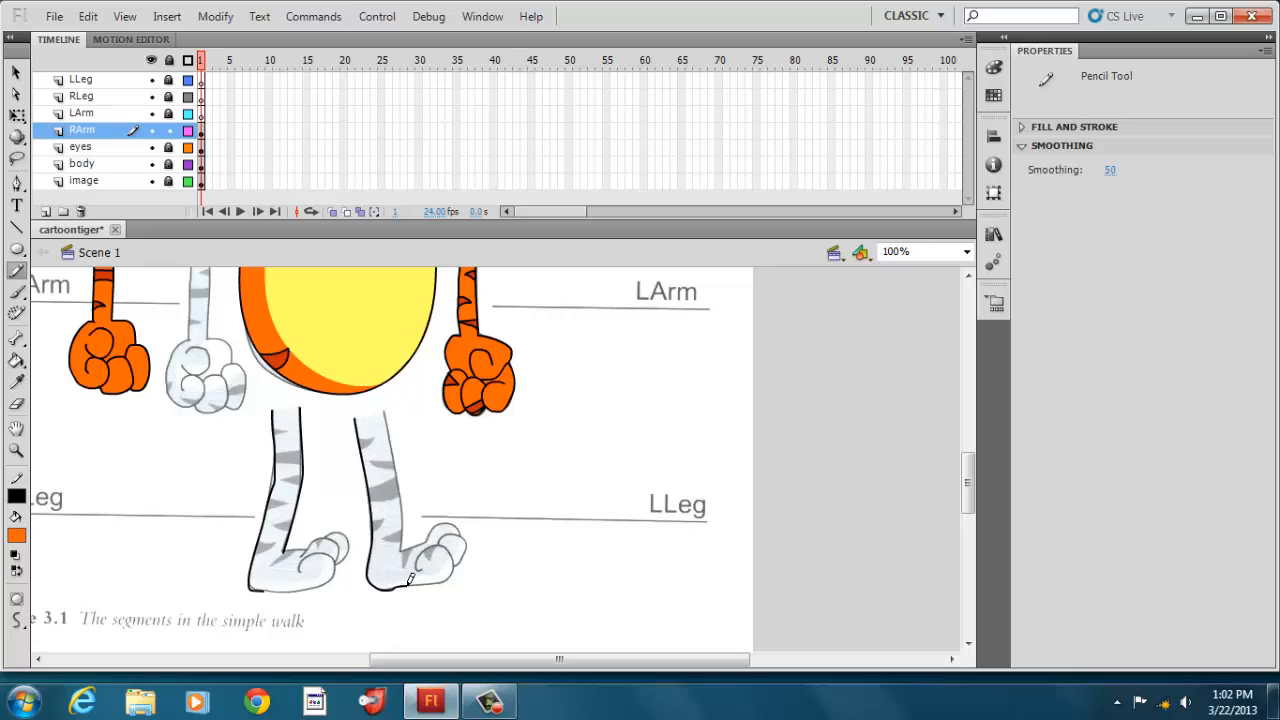
{"action": "left_click_drag", "start_coordinate": [386, 410], "coordinate": [404, 548]}
{"action": "mouse_move", "coordinate": [414, 569]}
{"action": "left_mouse_down"}
{"action": "mouse_move", "coordinate": [430, 550]}
{"action": "mouse_move", "coordinate": [452, 558]}
{"action": "mouse_move", "coordinate": [428, 582]}
{"action": "mouse_move", "coordinate": [409, 579]}
{"action": "left_mouse_up"}
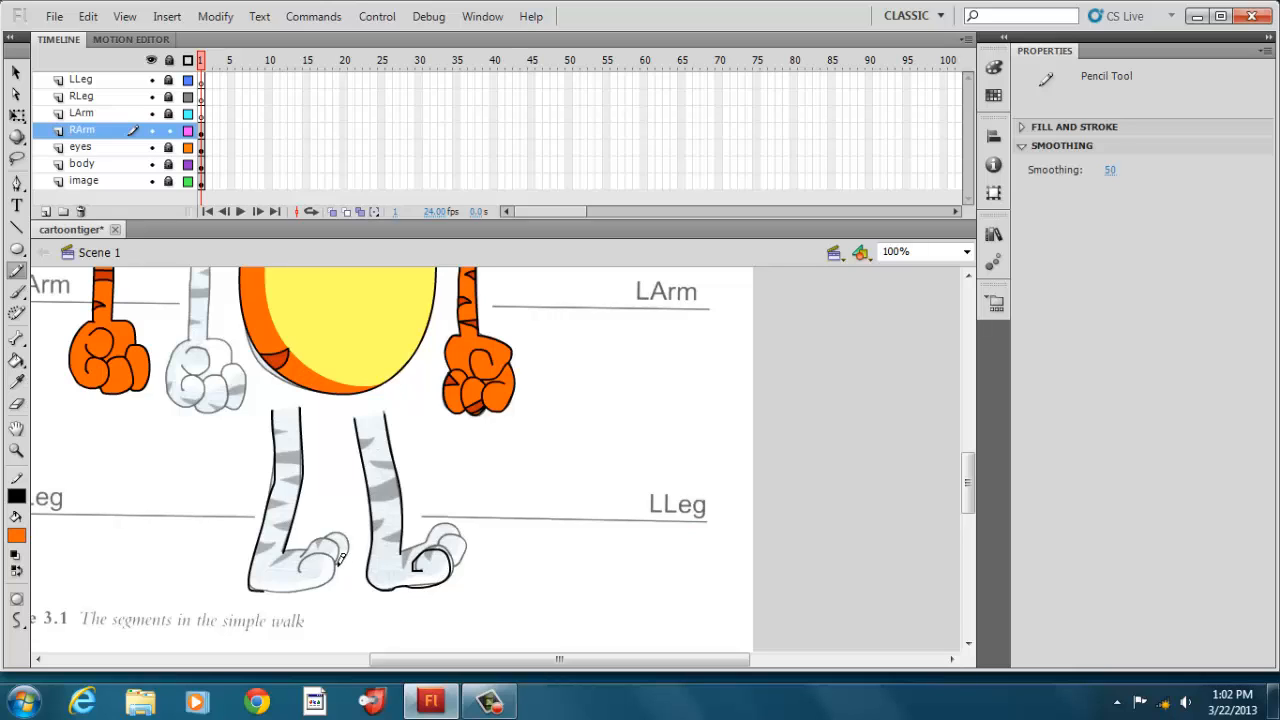
Trace the RLeg foot's front toe and sole and the toes behind it freehand
{"action": "mouse_move", "coordinate": [301, 562]}
{"action": "left_mouse_down"}
{"action": "mouse_move", "coordinate": [338, 556]}
{"action": "mouse_move", "coordinate": [327, 581]}
{"action": "mouse_move", "coordinate": [262, 586]}
{"action": "left_mouse_up"}
{"action": "mouse_move", "coordinate": [309, 546]}
{"action": "left_mouse_down"}
{"action": "mouse_move", "coordinate": [328, 539]}
{"action": "mouse_move", "coordinate": [340, 552]}
{"action": "mouse_move", "coordinate": [345, 536]}
{"action": "mouse_move", "coordinate": [338, 556]}
{"action": "left_mouse_up"}
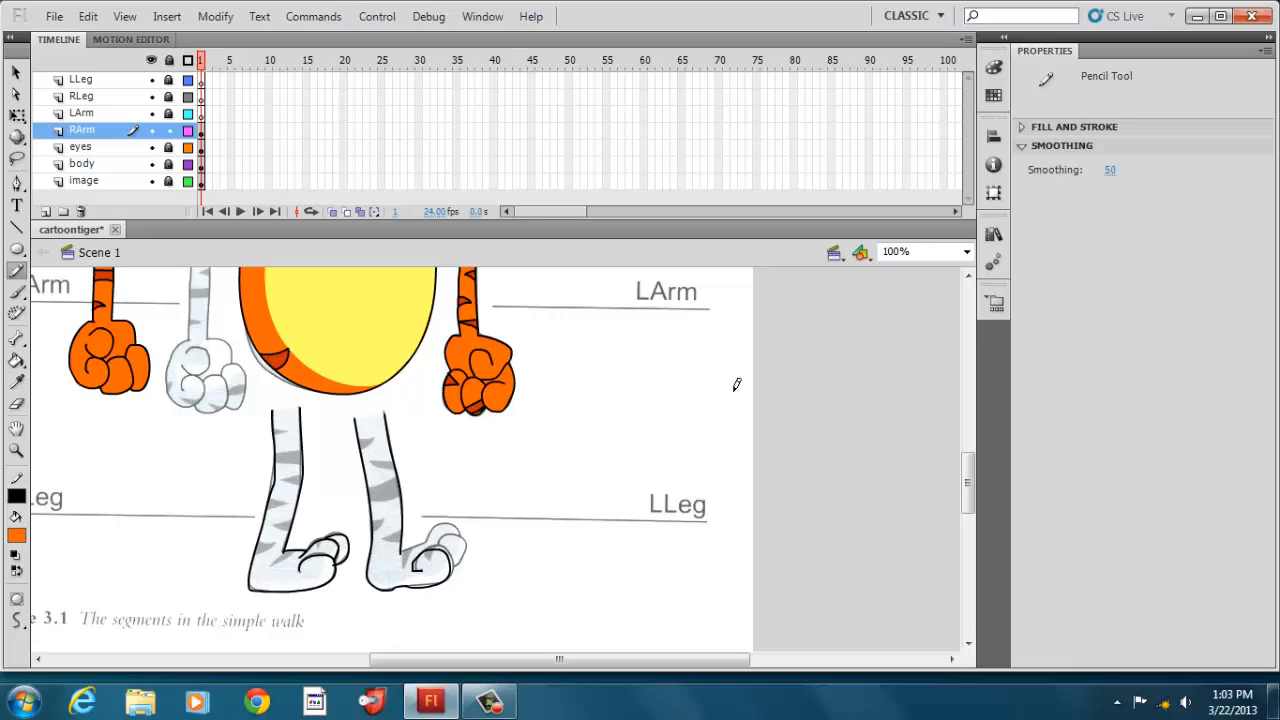
Reshape both outlines of the RLeg at the knee bend to follow the reference drawing
{"action": "left_click", "coordinate": [966, 252]}
{"action": "left_click", "coordinate": [931, 354]}
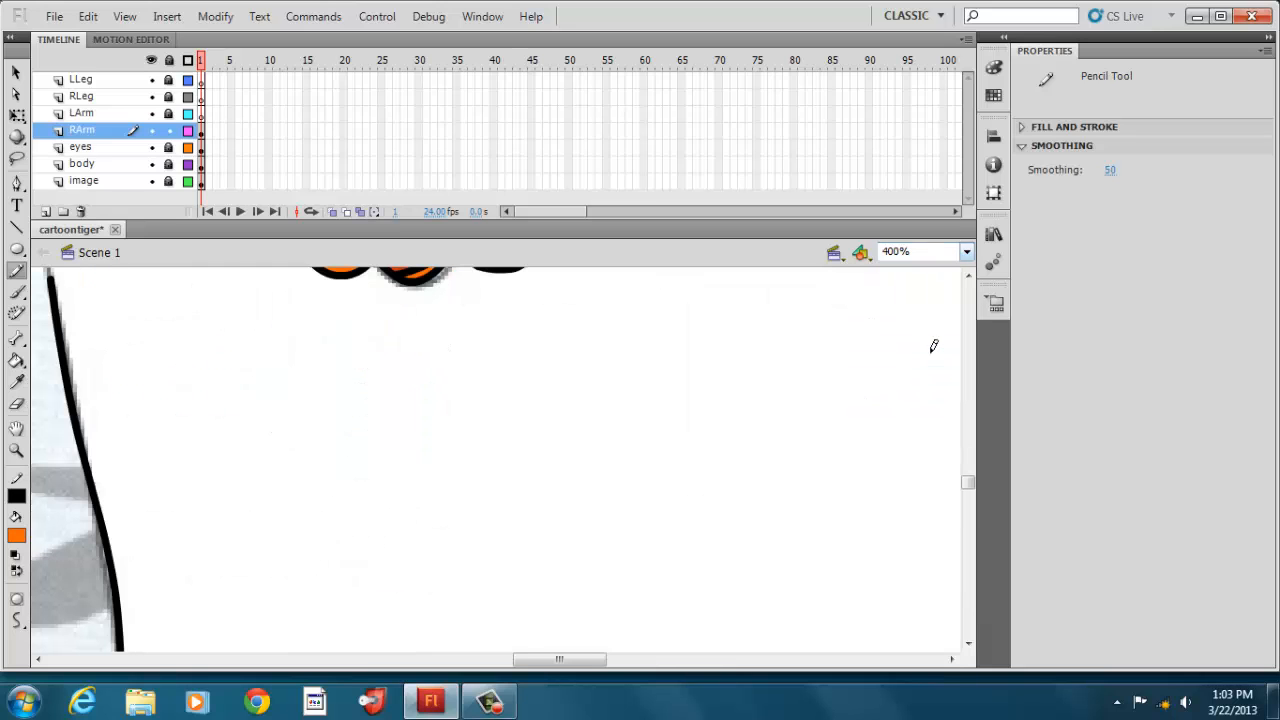
{"action": "left_click_drag", "start_coordinate": [591, 661], "coordinate": [516, 666]}
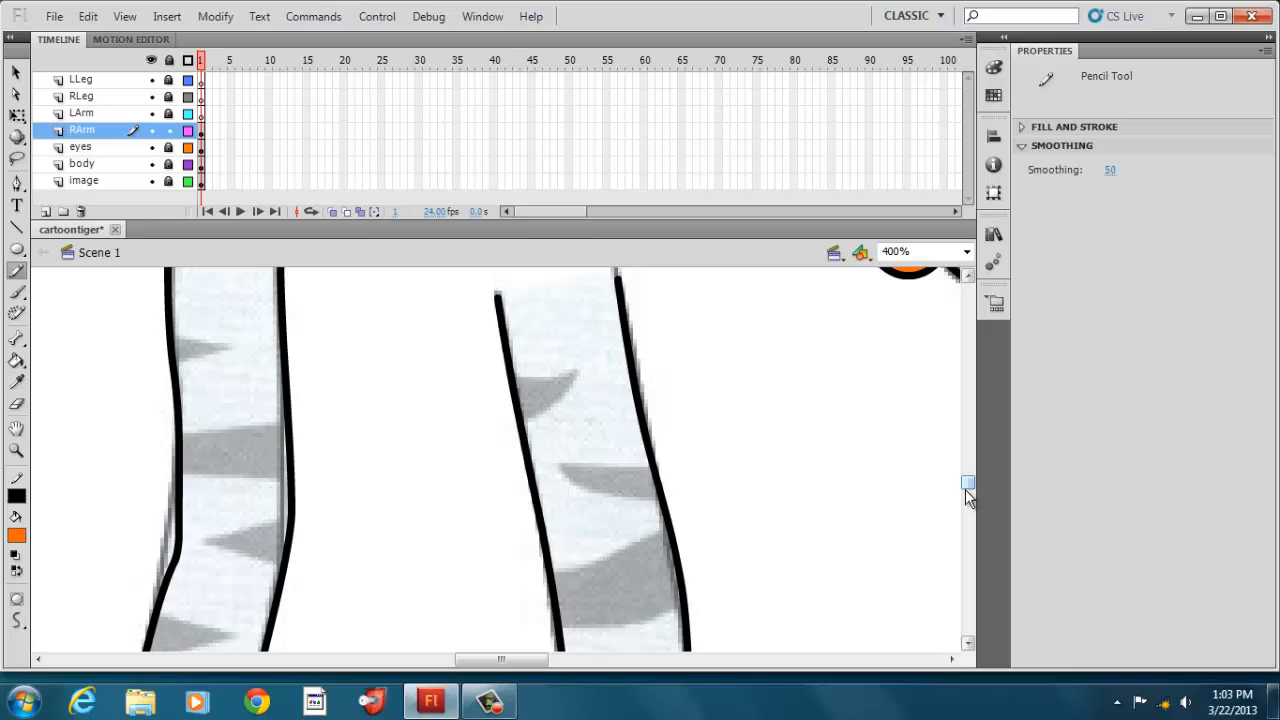
{"action": "left_click", "coordinate": [16, 72]}
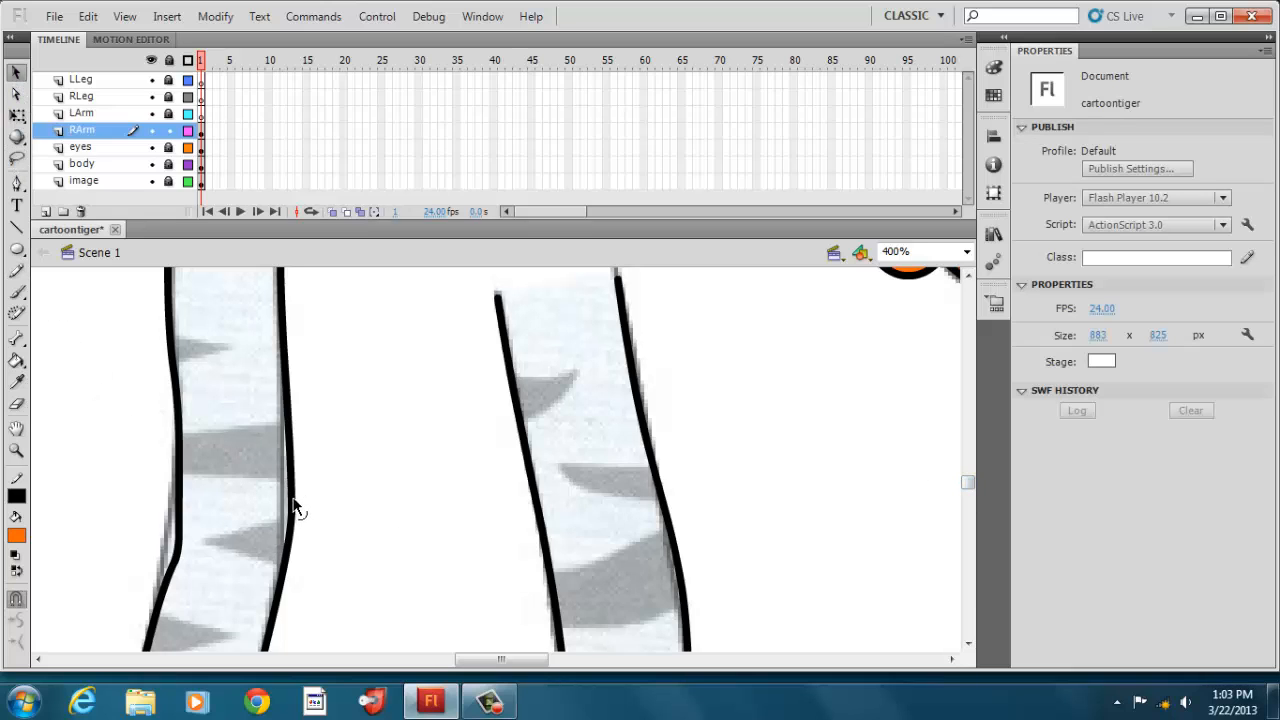
{"action": "left_click_drag", "start_coordinate": [296, 518], "coordinate": [284, 524]}
{"action": "left_click_drag", "start_coordinate": [180, 565], "coordinate": [172, 563]}
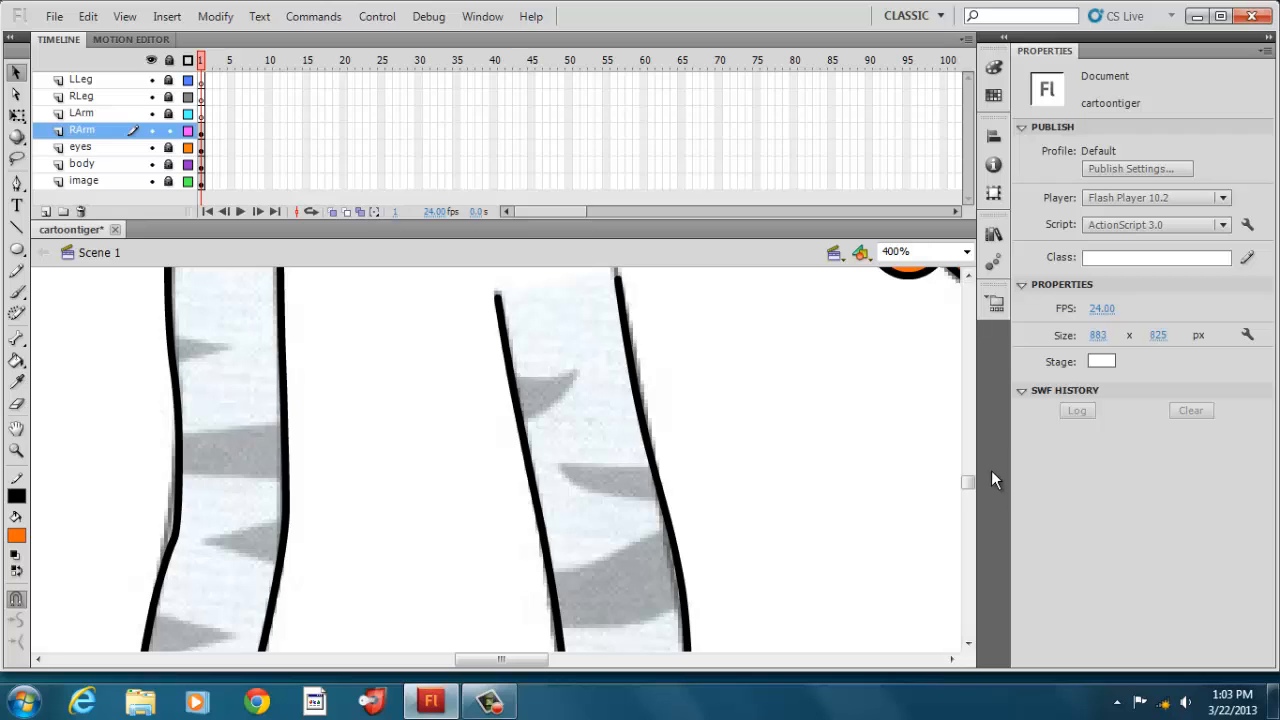
Reshape the LLeg's upper right outline and its lower left outline above the heel to match the reference drawing
{"action": "left_click_drag", "start_coordinate": [645, 412], "coordinate": [646, 400]}
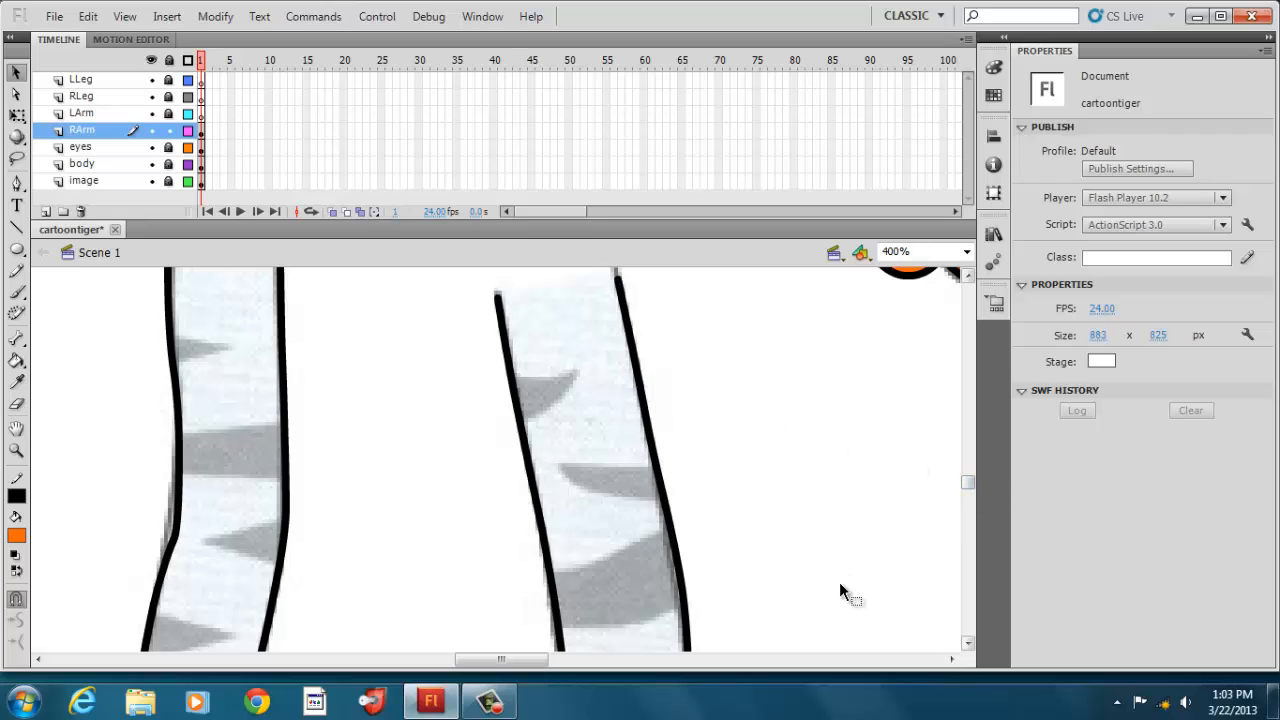
{"action": "left_click_drag", "start_coordinate": [967, 482], "coordinate": [968, 493]}
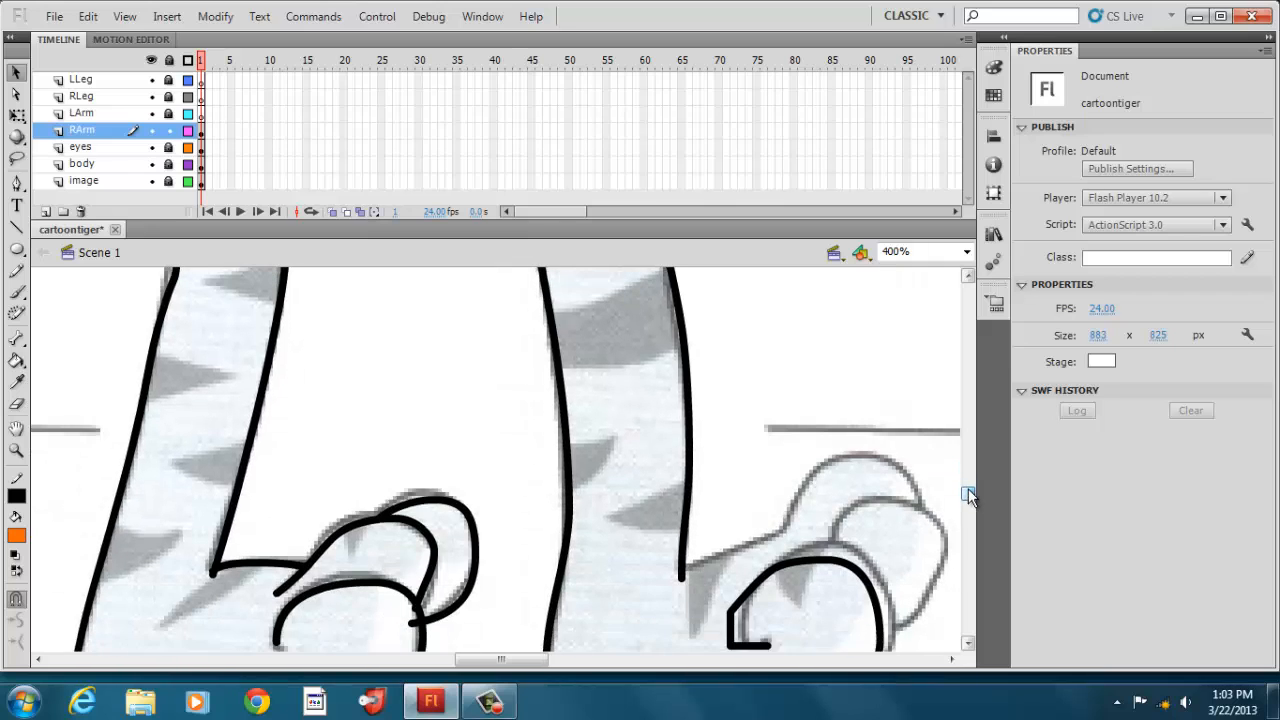
{"action": "left_click_drag", "start_coordinate": [567, 515], "coordinate": [561, 516]}
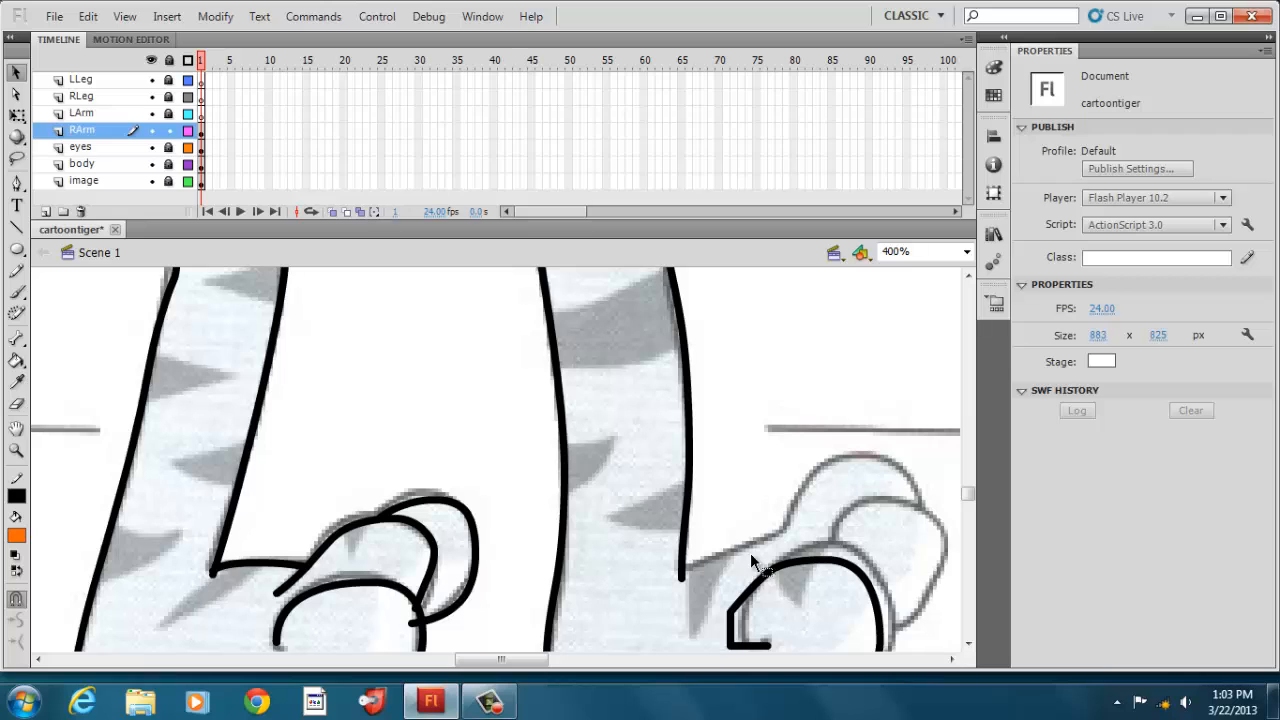
Remove the stray corner from the LLeg's curled front toe and reshape its inner end, top and front edge to match the reference drawing
{"action": "left_click", "coordinate": [738, 634]}
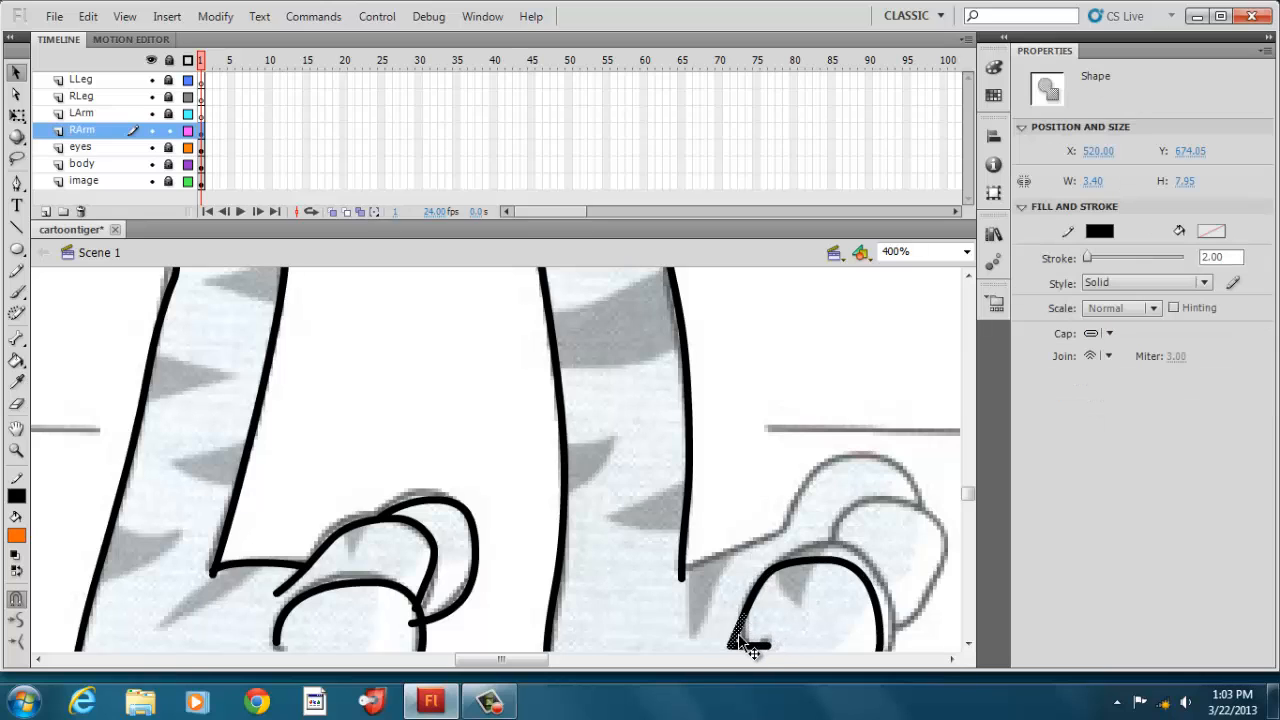
{"action": "left_click_drag", "start_coordinate": [739, 635], "coordinate": [757, 649]}
{"action": "right_click", "coordinate": [755, 645]}
{"action": "left_click", "coordinate": [796, 257]}
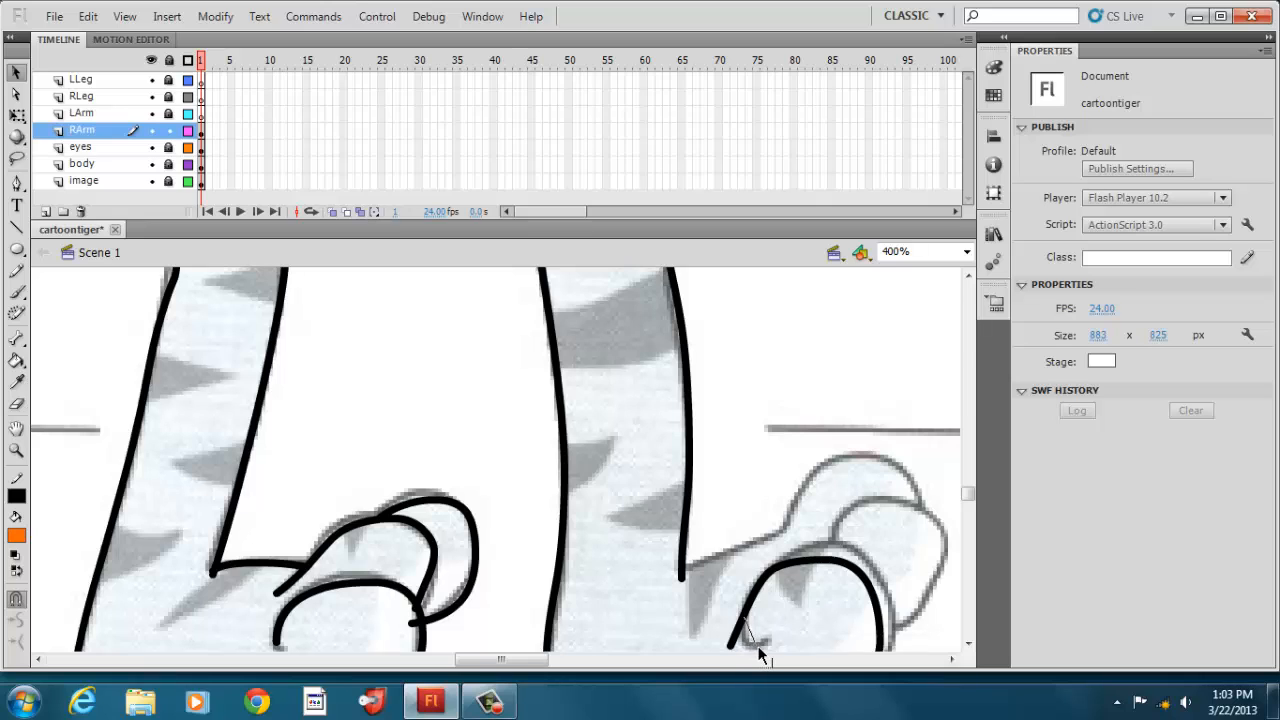
{"action": "left_click_drag", "start_coordinate": [767, 640], "coordinate": [739, 645]}
{"action": "left_click_drag", "start_coordinate": [766, 594], "coordinate": [829, 544]}
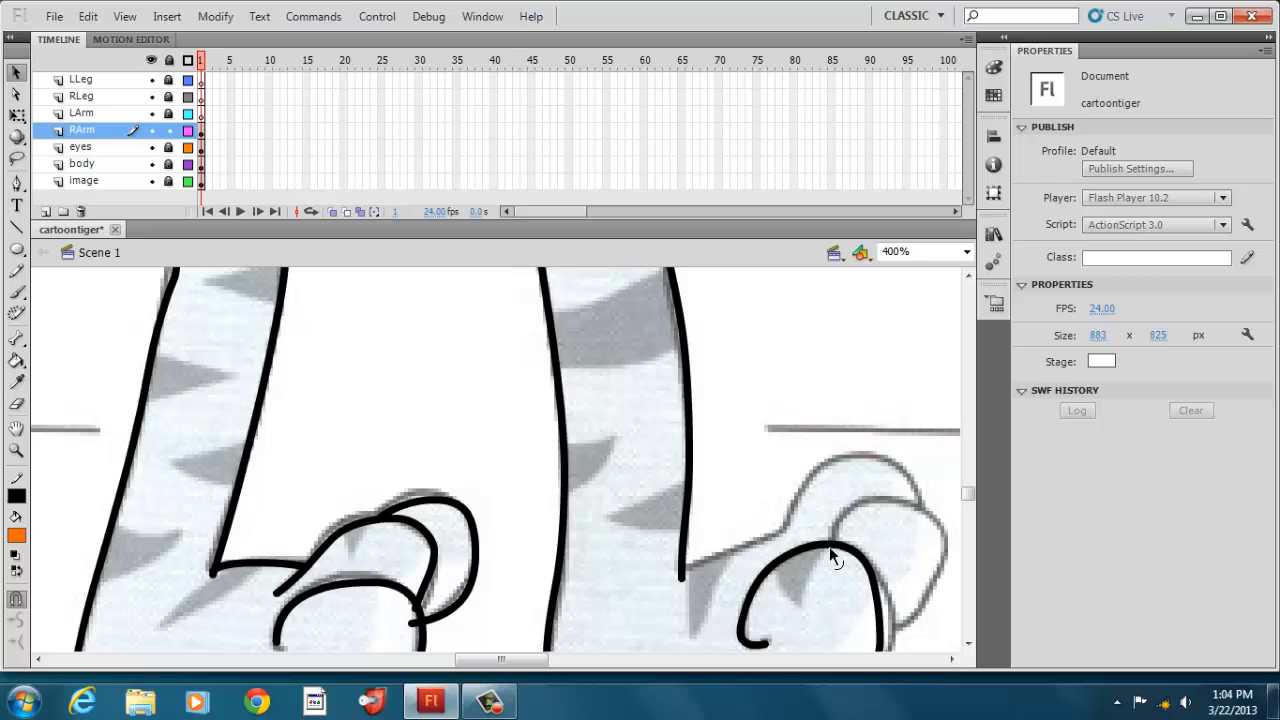
{"action": "left_click", "coordinate": [968, 644]}
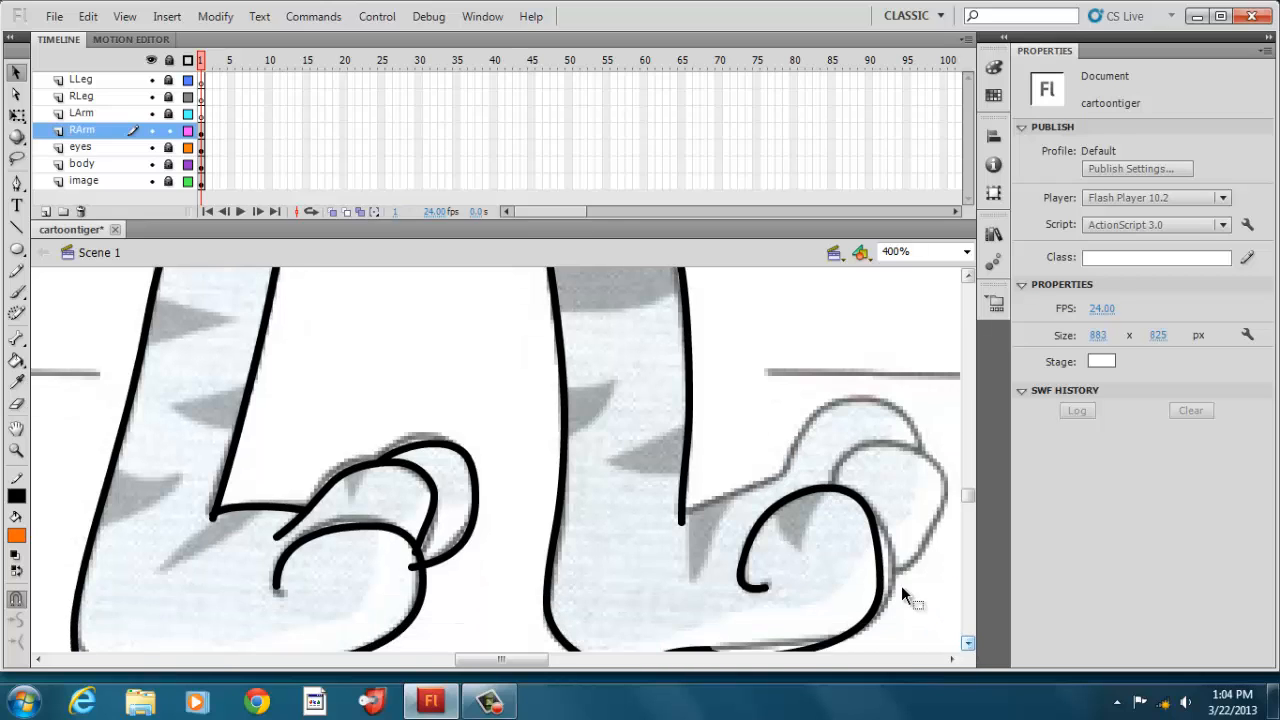
{"action": "left_click_drag", "start_coordinate": [884, 579], "coordinate": [894, 580]}
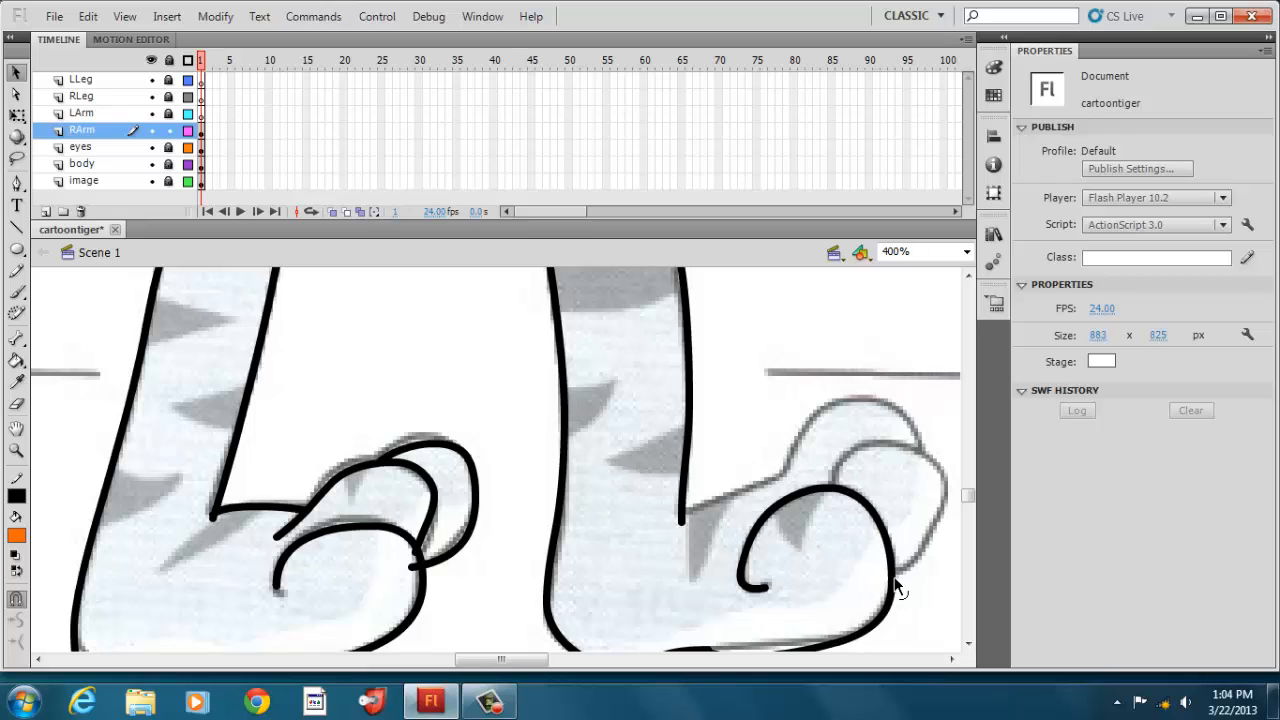
Reshape the LLeg's sole and the RLeg's heel corner to follow the reference drawing
{"action": "left_click", "coordinate": [968, 644]}
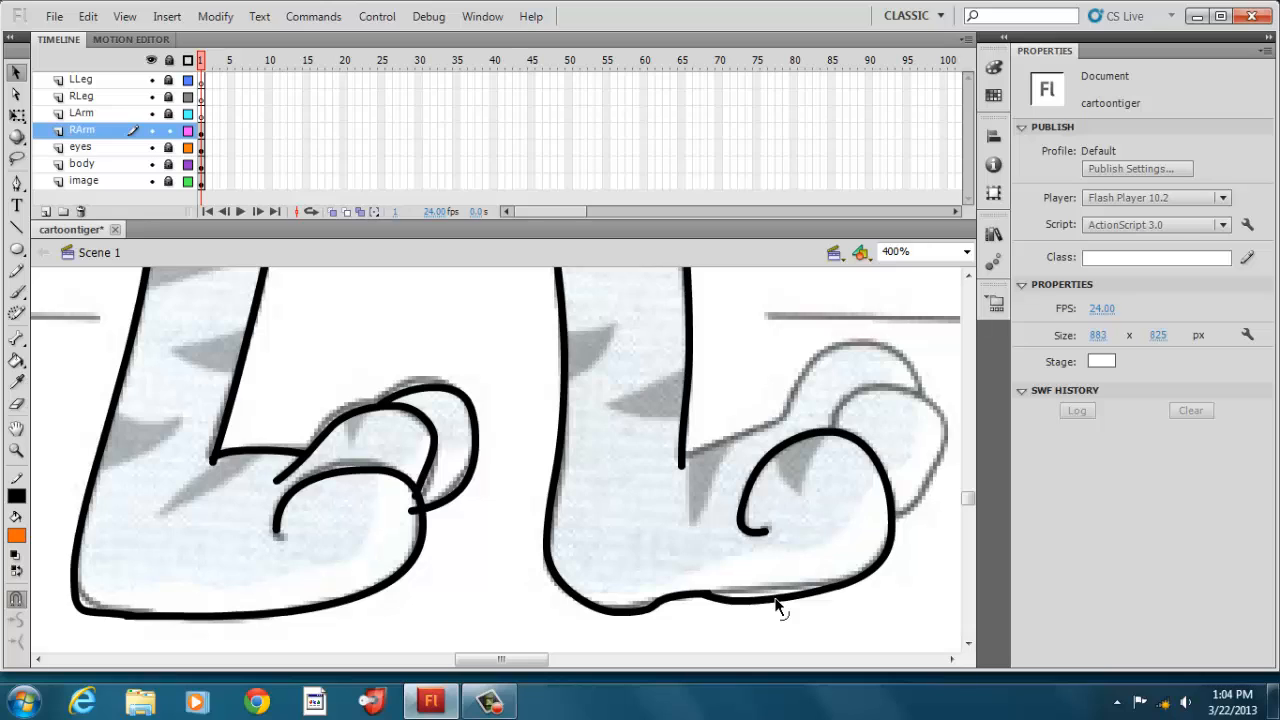
{"action": "left_click_drag", "start_coordinate": [777, 599], "coordinate": [770, 600]}
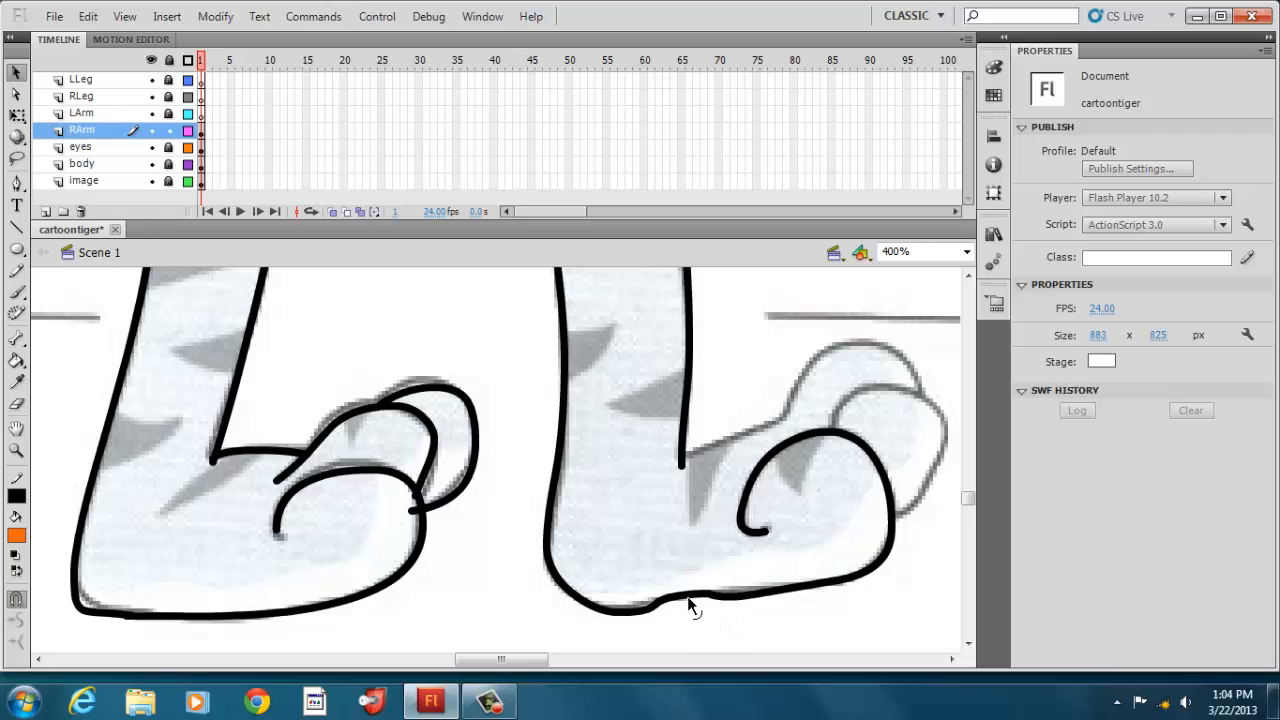
{"action": "left_click_drag", "start_coordinate": [689, 600], "coordinate": [689, 601]}
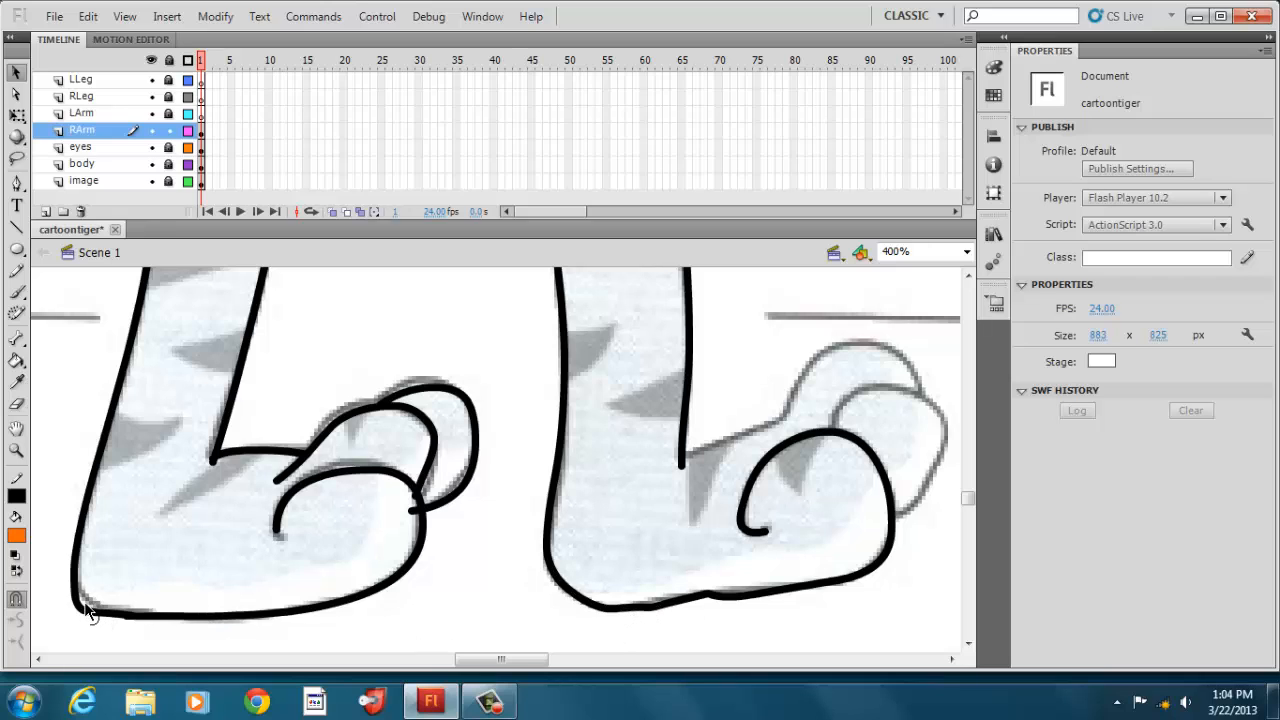
{"action": "left_click_drag", "start_coordinate": [88, 608], "coordinate": [90, 604]}
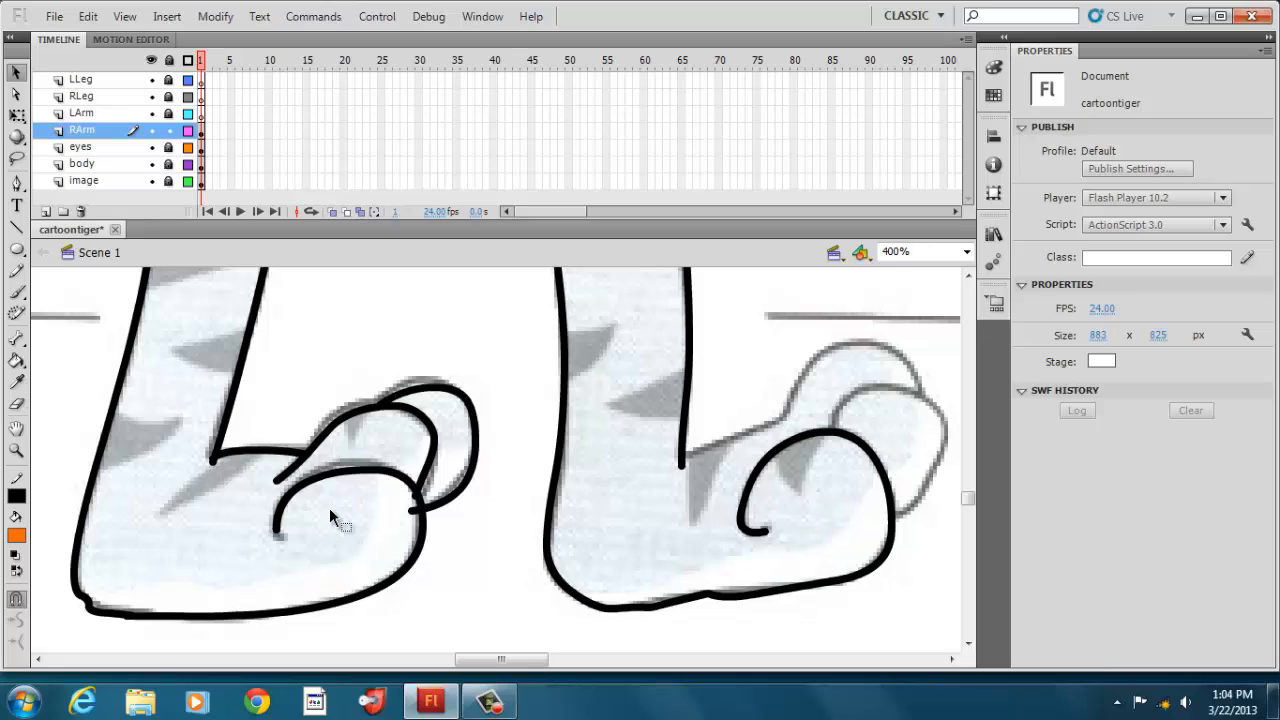
Cut the stray line ends at the RLeg's curled front toe, the base of its rear toe and its ankle corner
{"action": "left_click", "coordinate": [280, 541]}
{"action": "left_click", "coordinate": [280, 536]}
{"action": "left_click", "coordinate": [416, 514]}
{"action": "right_click", "coordinate": [416, 514]}
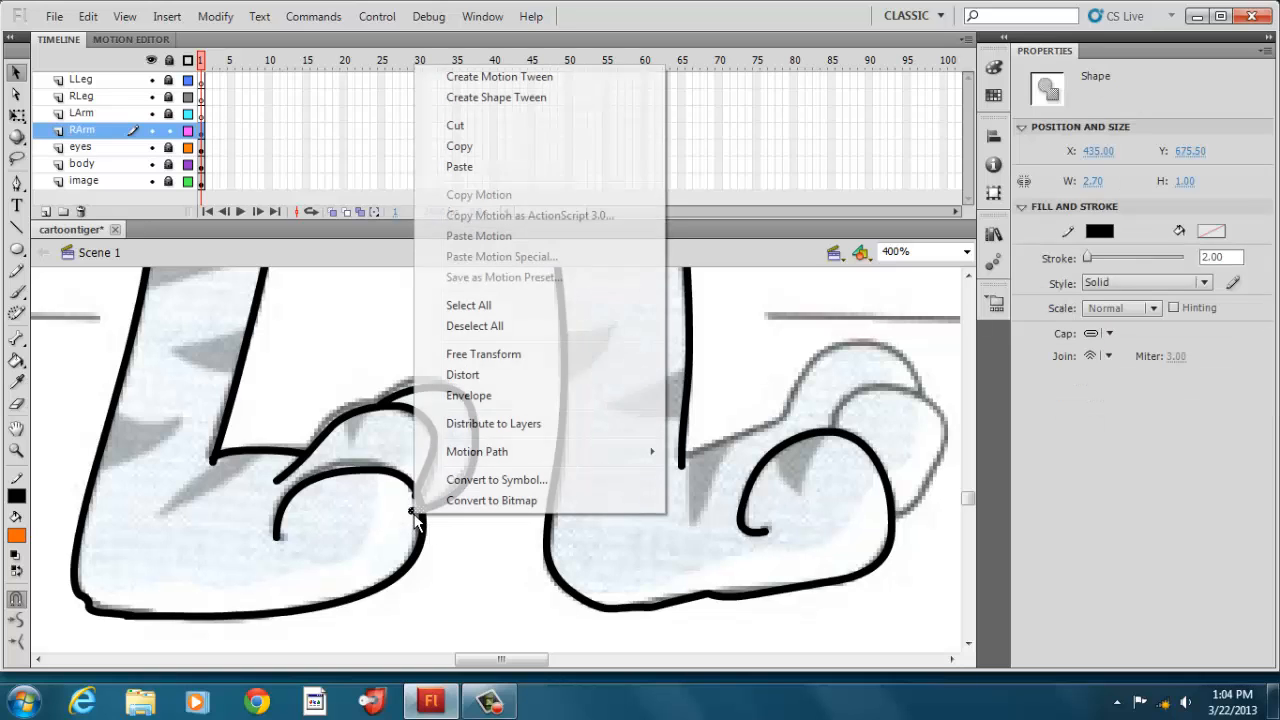
{"action": "left_click", "coordinate": [492, 143]}
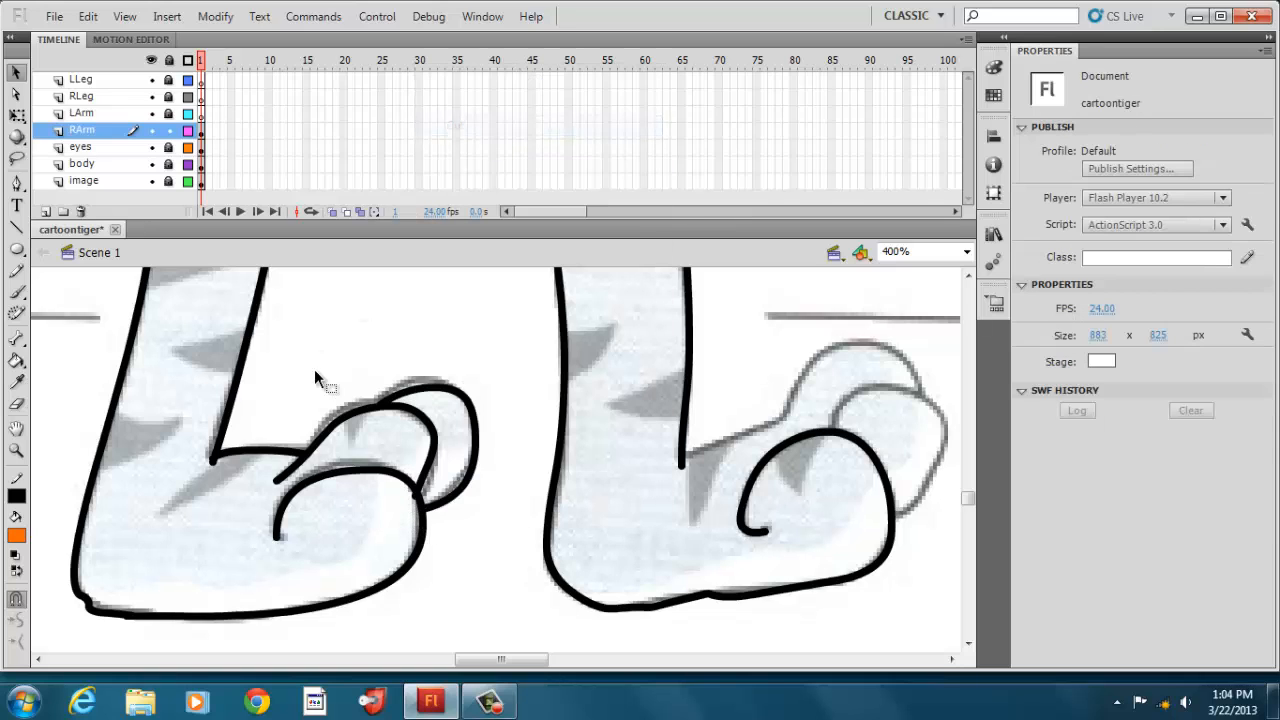
{"action": "left_click", "coordinate": [214, 462]}
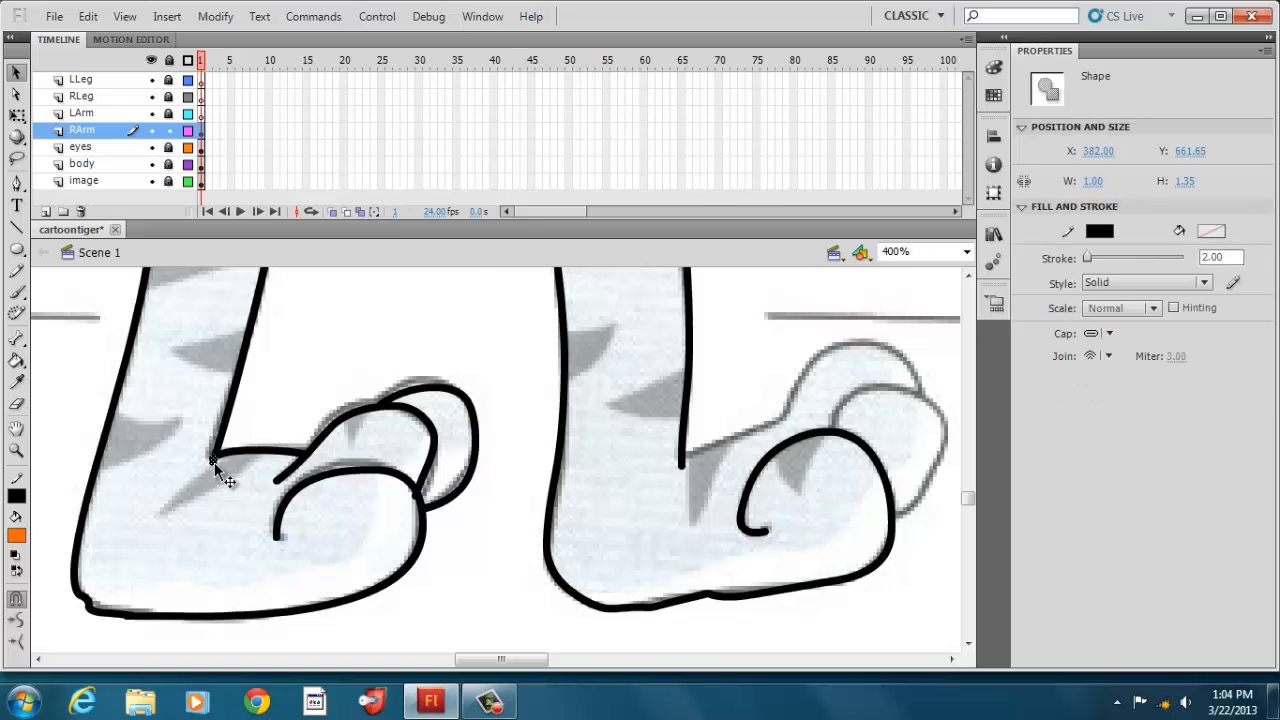
{"action": "right_click", "coordinate": [214, 462]}
{"action": "left_click", "coordinate": [282, 78]}
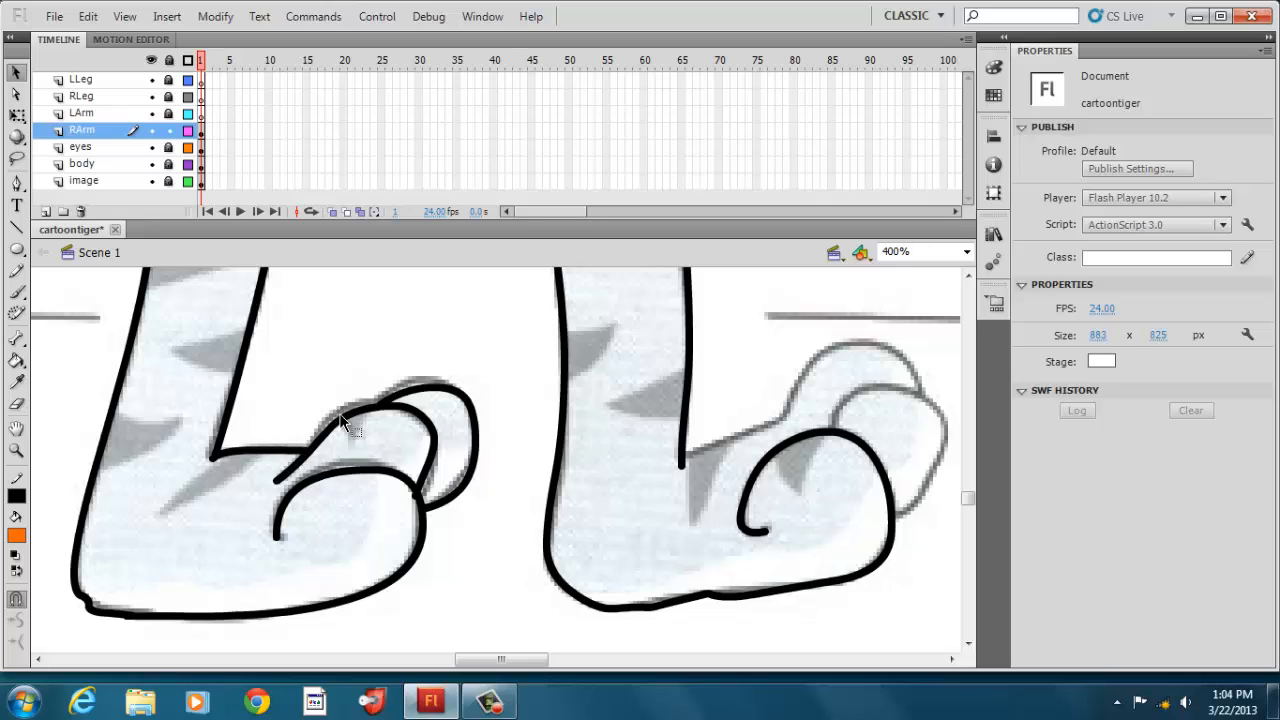
Reshape the RLeg's two rear toes and the top of its front toe to match the reference drawing
{"action": "mouse_move", "coordinate": [342, 415]}
{"action": "left_mouse_down"}
{"action": "mouse_move", "coordinate": [350, 424]}
{"action": "mouse_move", "coordinate": [380, 405]}
{"action": "left_mouse_up"}
{"action": "left_click_drag", "start_coordinate": [440, 476], "coordinate": [438, 470]}
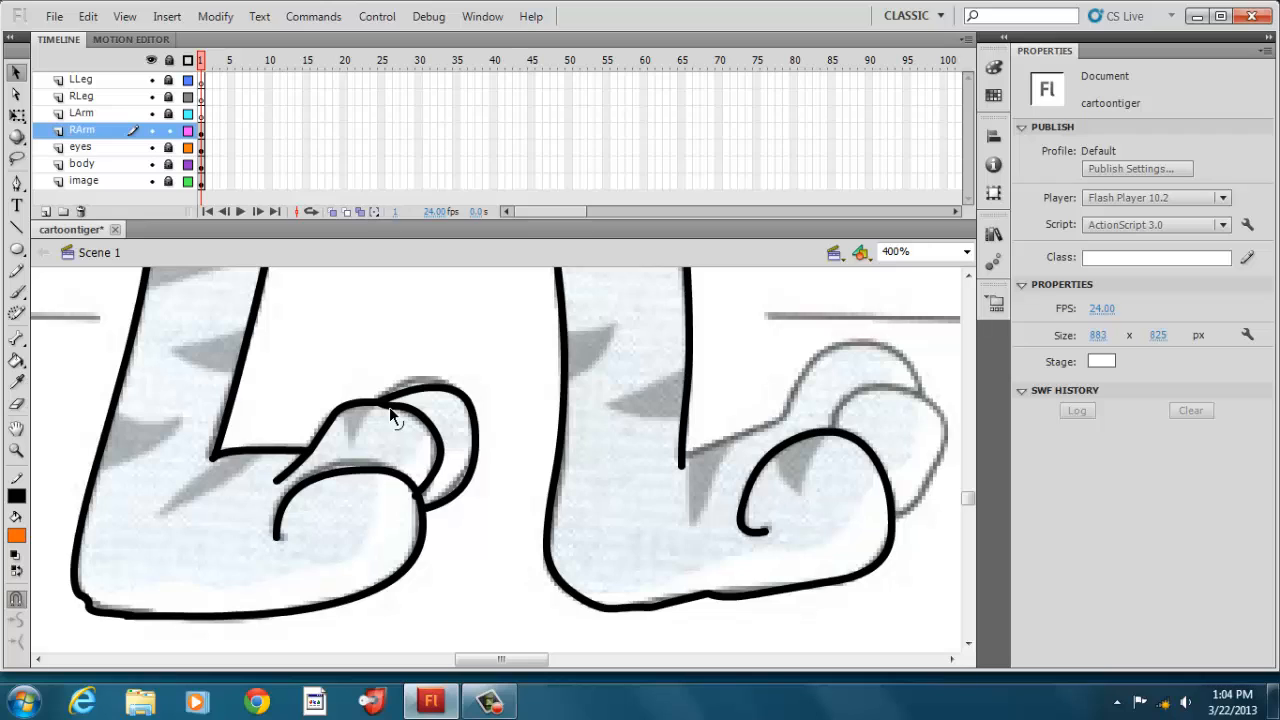
{"action": "left_click_drag", "start_coordinate": [390, 409], "coordinate": [391, 408]}
{"action": "left_click_drag", "start_coordinate": [419, 385], "coordinate": [420, 386]}
{"action": "left_click_drag", "start_coordinate": [460, 492], "coordinate": [458, 489]}
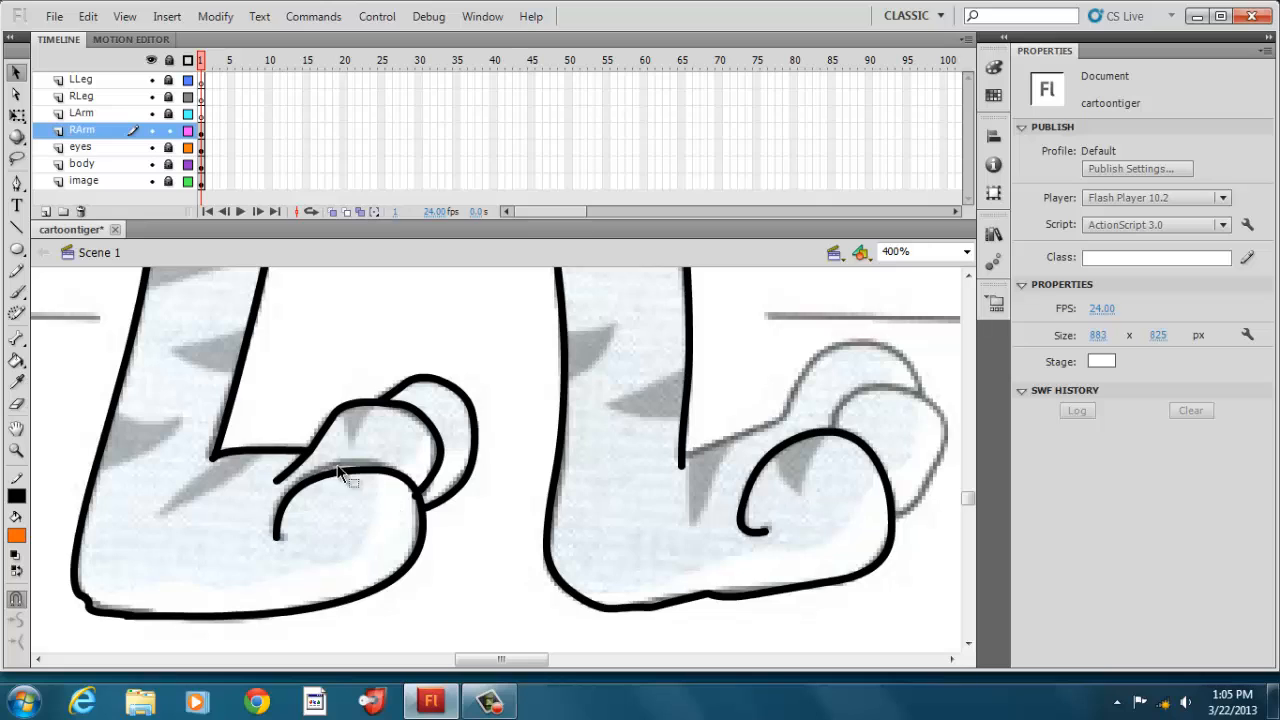
{"action": "left_click_drag", "start_coordinate": [352, 470], "coordinate": [354, 461]}
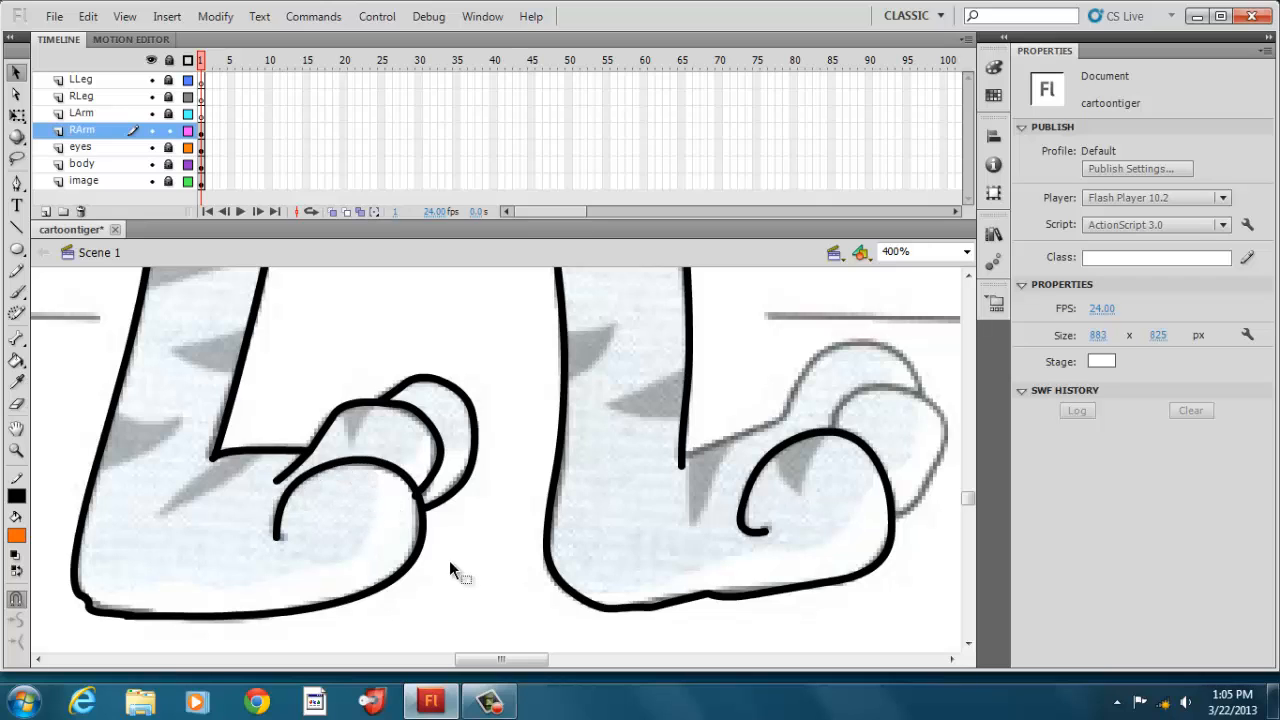
Smooth the RLeg's heel corner into a rounded curve and flatten the bump in the middle of the LLeg's sole
{"action": "left_click_drag", "start_coordinate": [89, 600], "coordinate": [91, 607]}
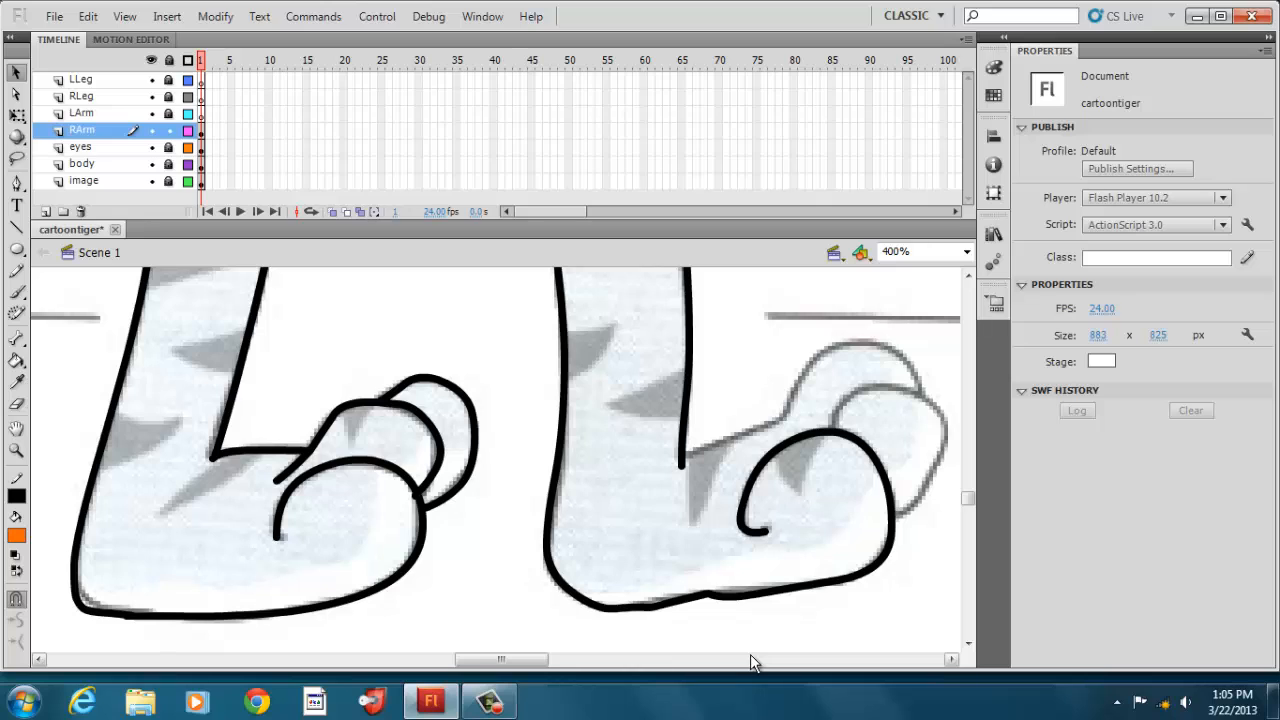
{"action": "left_click_drag", "start_coordinate": [707, 598], "coordinate": [707, 599]}
{"action": "left_click_drag", "start_coordinate": [739, 598], "coordinate": [736, 591]}
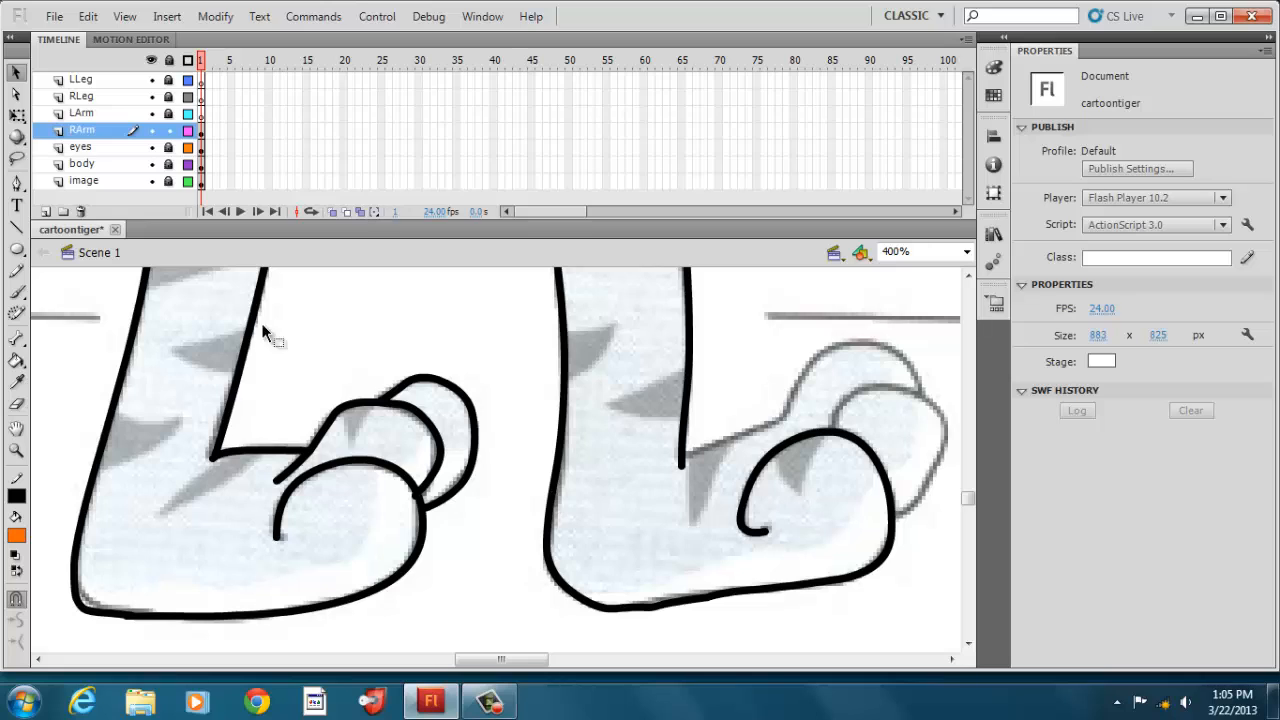
Trace the top of the LLeg's foot and the two toes behind its front toe freehand with the Pencil tool
{"action": "left_click", "coordinate": [17, 270]}
{"action": "mouse_move", "coordinate": [688, 449]}
{"action": "left_mouse_down"}
{"action": "mouse_move", "coordinate": [783, 413]}
{"action": "mouse_move", "coordinate": [840, 343]}
{"action": "mouse_move", "coordinate": [884, 339]}
{"action": "mouse_move", "coordinate": [926, 395]}
{"action": "left_mouse_up"}
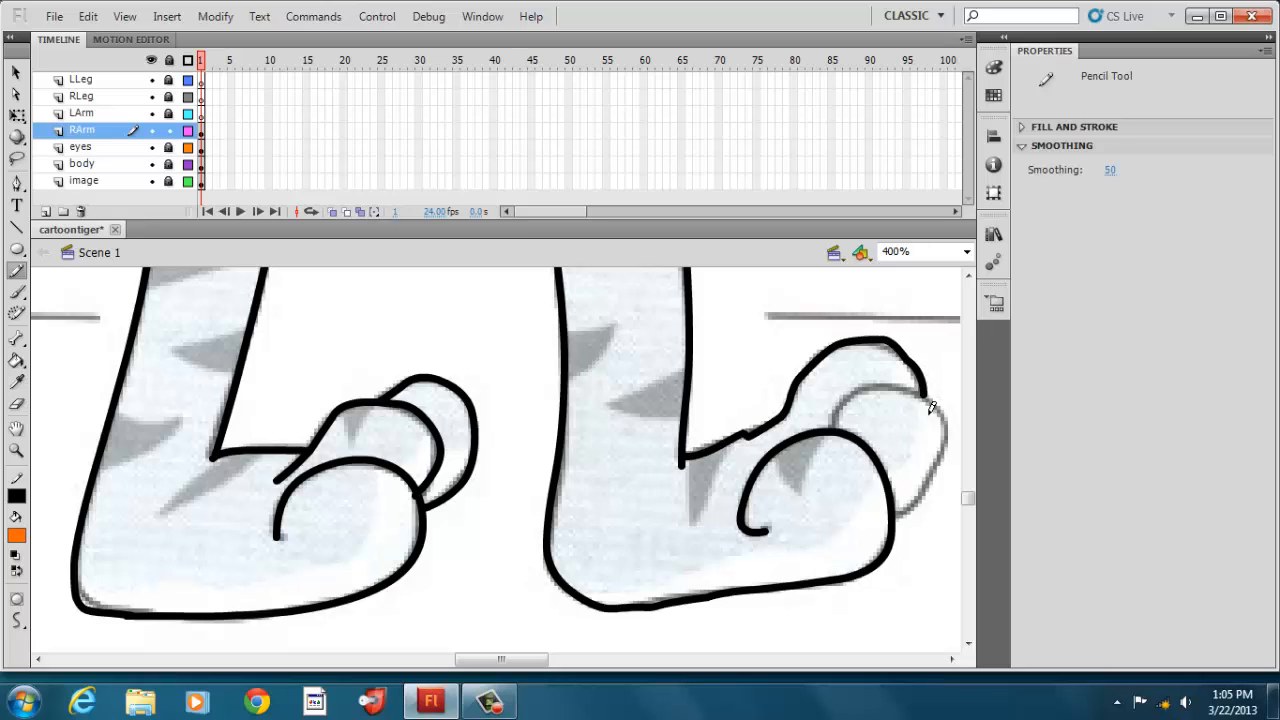
{"action": "mouse_move", "coordinate": [836, 420]}
{"action": "left_mouse_down"}
{"action": "mouse_move", "coordinate": [846, 394]}
{"action": "mouse_move", "coordinate": [884, 383]}
{"action": "mouse_move", "coordinate": [925, 392]}
{"action": "mouse_move", "coordinate": [942, 412]}
{"action": "mouse_move", "coordinate": [939, 463]}
{"action": "mouse_move", "coordinate": [897, 511]}
{"action": "left_mouse_up"}
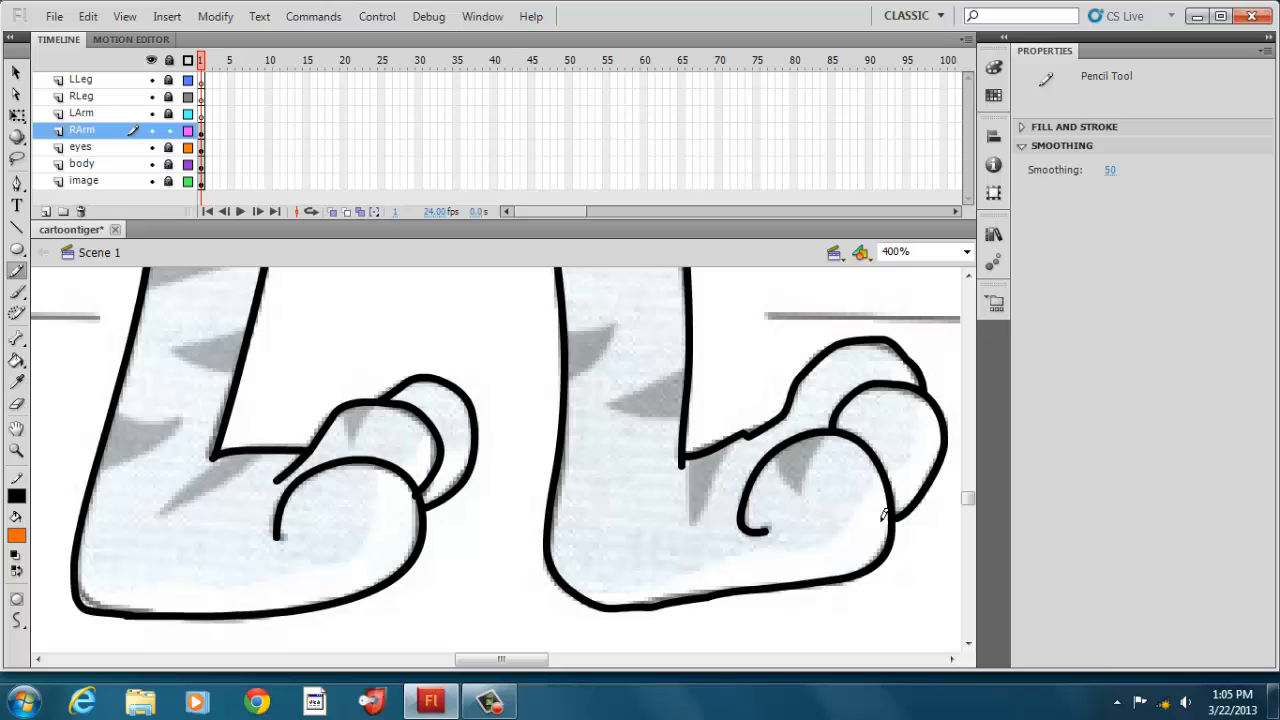
Trace the stripes on the LLeg's toe, ankle and lower leg and on the RLeg's toe and ankle freehand
{"action": "mouse_move", "coordinate": [829, 427]}
{"action": "left_mouse_down"}
{"action": "mouse_move", "coordinate": [797, 492]}
{"action": "mouse_move", "coordinate": [776, 448]}
{"action": "mouse_move", "coordinate": [733, 438]}
{"action": "mouse_move", "coordinate": [699, 519]}
{"action": "mouse_move", "coordinate": [695, 452]}
{"action": "left_mouse_up"}
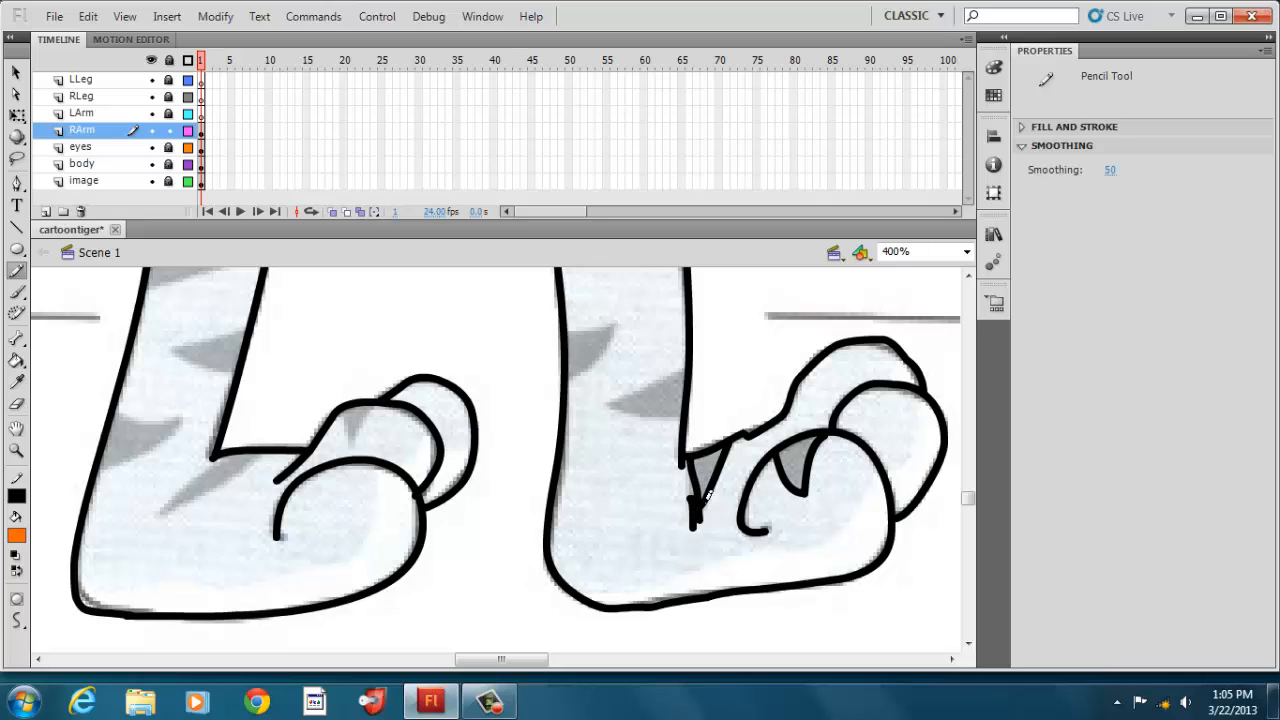
{"action": "mouse_move", "coordinate": [571, 373]}
{"action": "left_mouse_down"}
{"action": "mouse_move", "coordinate": [616, 319]}
{"action": "mouse_move", "coordinate": [566, 328]}
{"action": "left_mouse_up"}
{"action": "mouse_move", "coordinate": [689, 362]}
{"action": "left_mouse_down"}
{"action": "mouse_move", "coordinate": [606, 399]}
{"action": "mouse_move", "coordinate": [686, 413]}
{"action": "left_mouse_up"}
{"action": "mouse_move", "coordinate": [377, 401]}
{"action": "left_mouse_down"}
{"action": "mouse_move", "coordinate": [354, 444]}
{"action": "mouse_move", "coordinate": [346, 402]}
{"action": "left_mouse_up"}
{"action": "mouse_move", "coordinate": [257, 456]}
{"action": "left_mouse_down"}
{"action": "mouse_move", "coordinate": [182, 486]}
{"action": "mouse_move", "coordinate": [160, 510]}
{"action": "mouse_move", "coordinate": [261, 447]}
{"action": "left_mouse_up"}
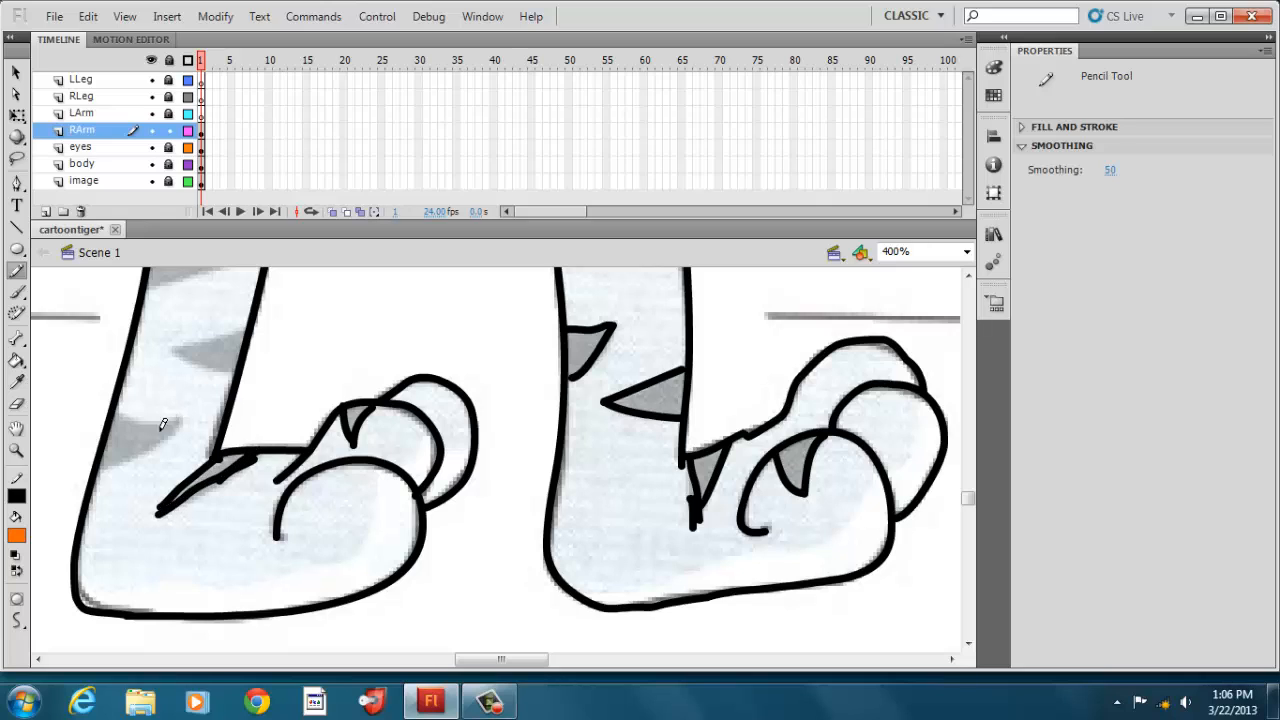
{"action": "mouse_move", "coordinate": [117, 405]}
{"action": "left_mouse_down"}
{"action": "mouse_move", "coordinate": [147, 425]}
{"action": "mouse_move", "coordinate": [180, 417]}
{"action": "mouse_move", "coordinate": [90, 468]}
{"action": "left_mouse_up"}
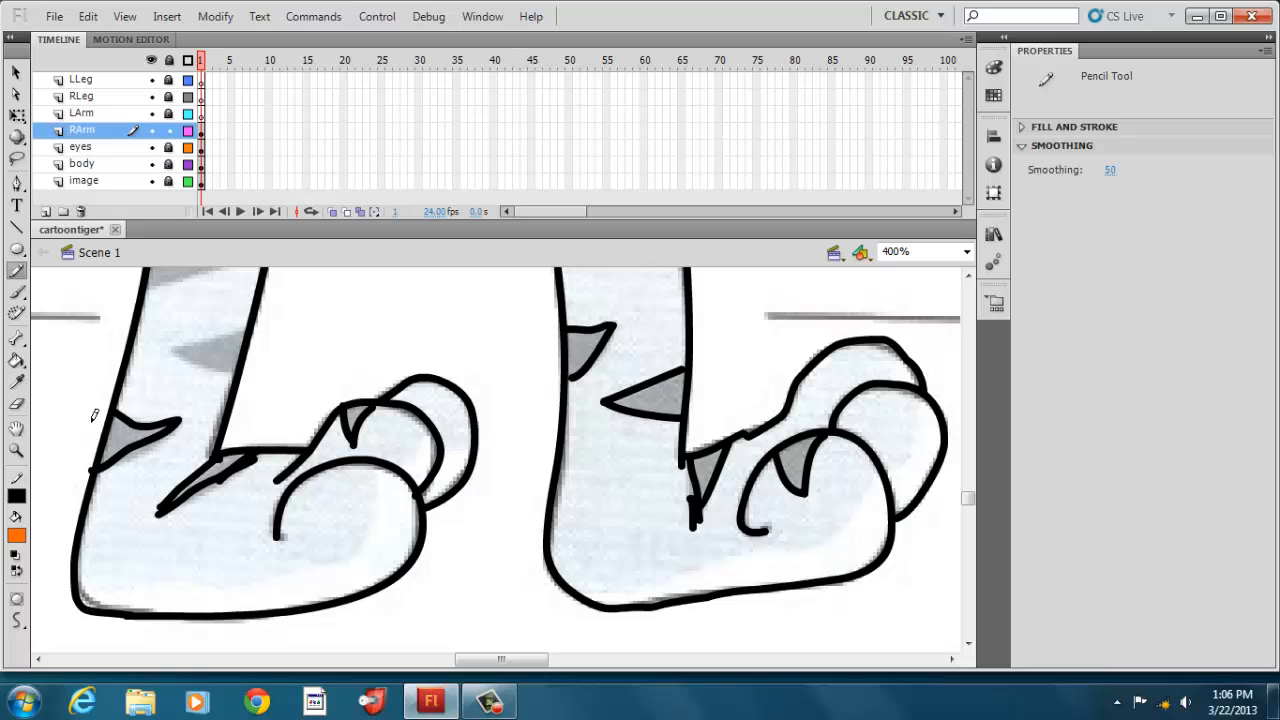
{"action": "left_click", "coordinate": [88, 16]}
{"action": "left_click", "coordinate": [92, 38]}
{"action": "left_click", "coordinate": [88, 22]}
{"action": "left_click", "coordinate": [92, 38]}
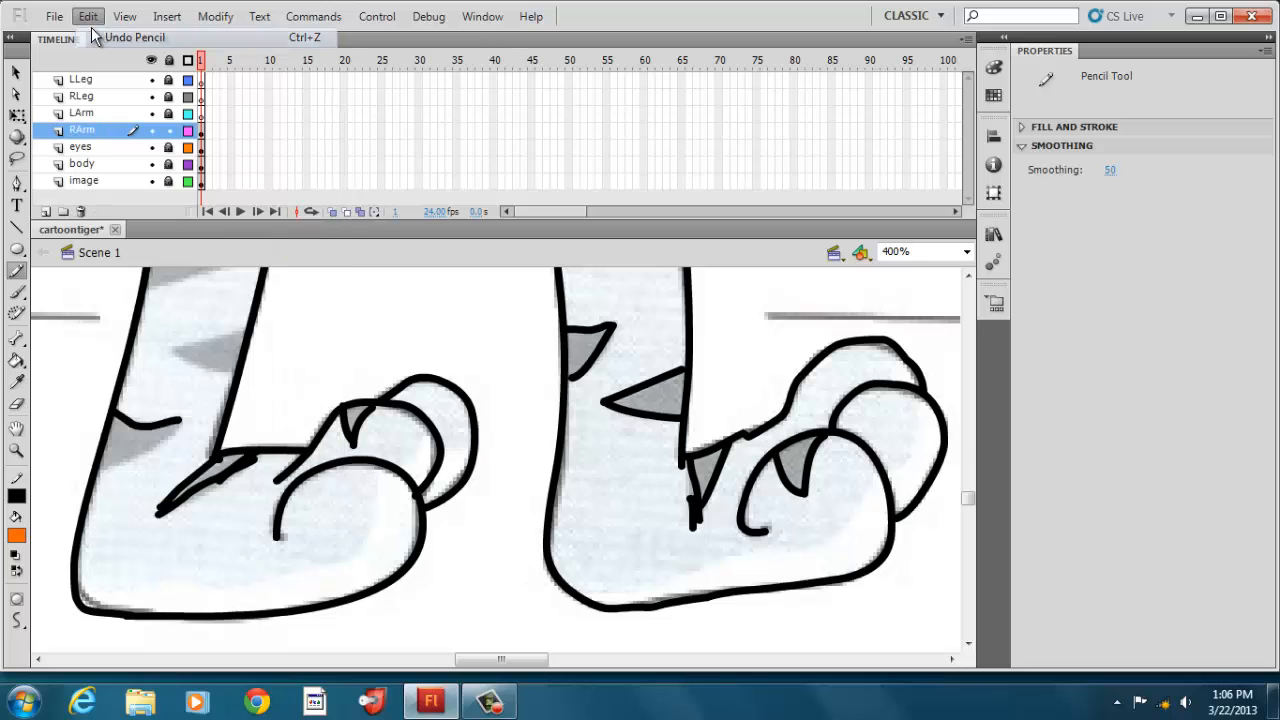
Outline the stripe on the back edge of the RLeg above the heel with two straight lines and bend them to match the reference
{"action": "left_click", "coordinate": [15, 229]}
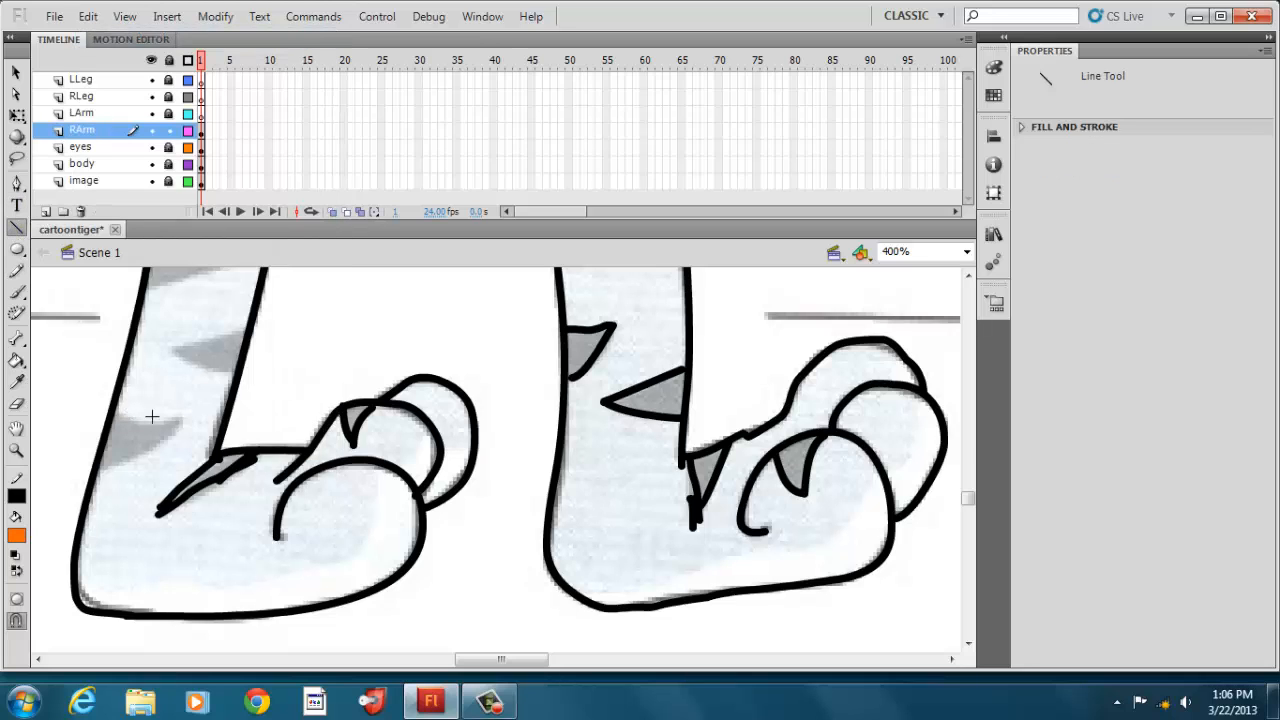
{"action": "left_click_drag", "start_coordinate": [183, 427], "coordinate": [97, 465]}
{"action": "left_click_drag", "start_coordinate": [181, 425], "coordinate": [114, 410]}
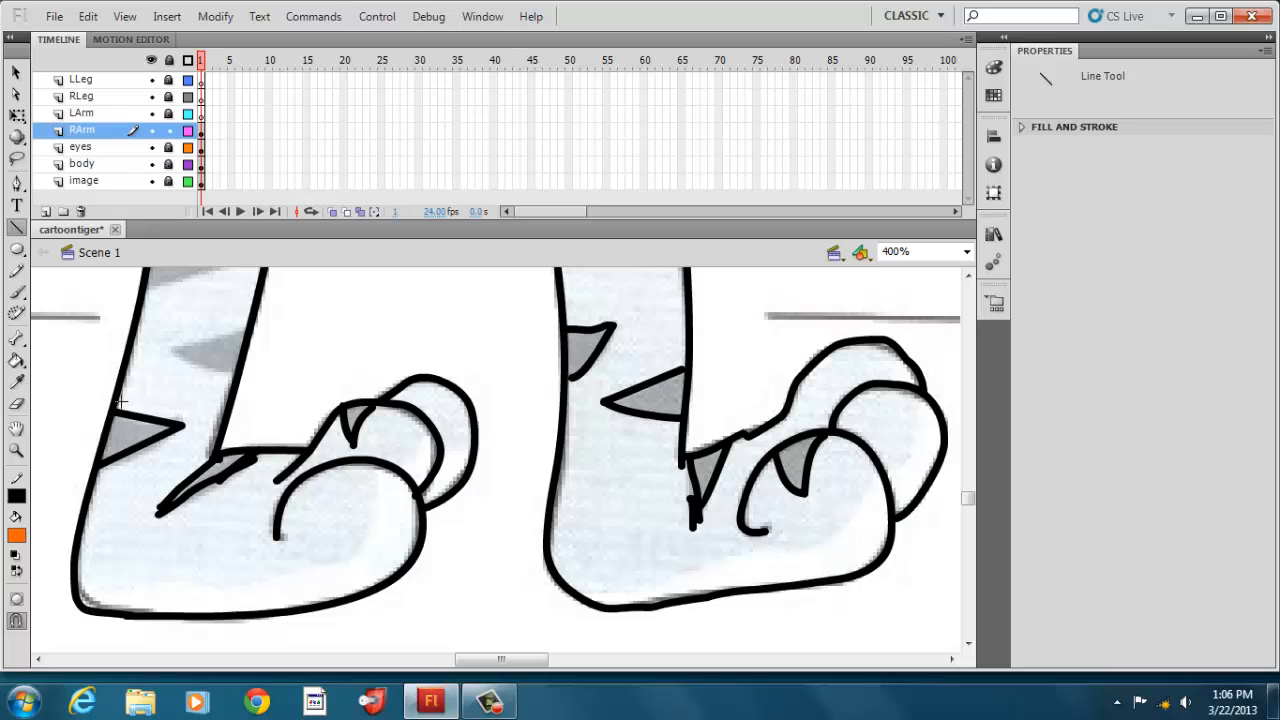
{"action": "left_click", "coordinate": [15, 72]}
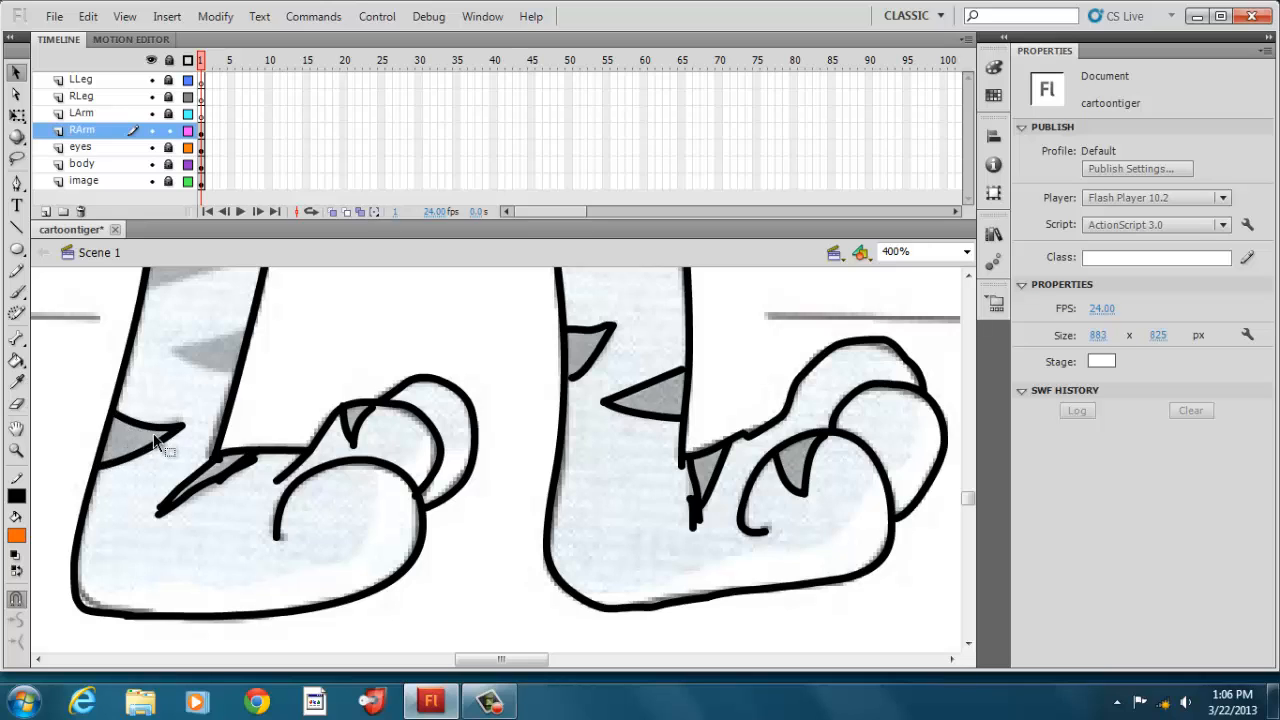
Cut the rough lower edge and the short leftover stroke from the RLeg's ankle stripe
{"action": "left_click", "coordinate": [196, 490]}
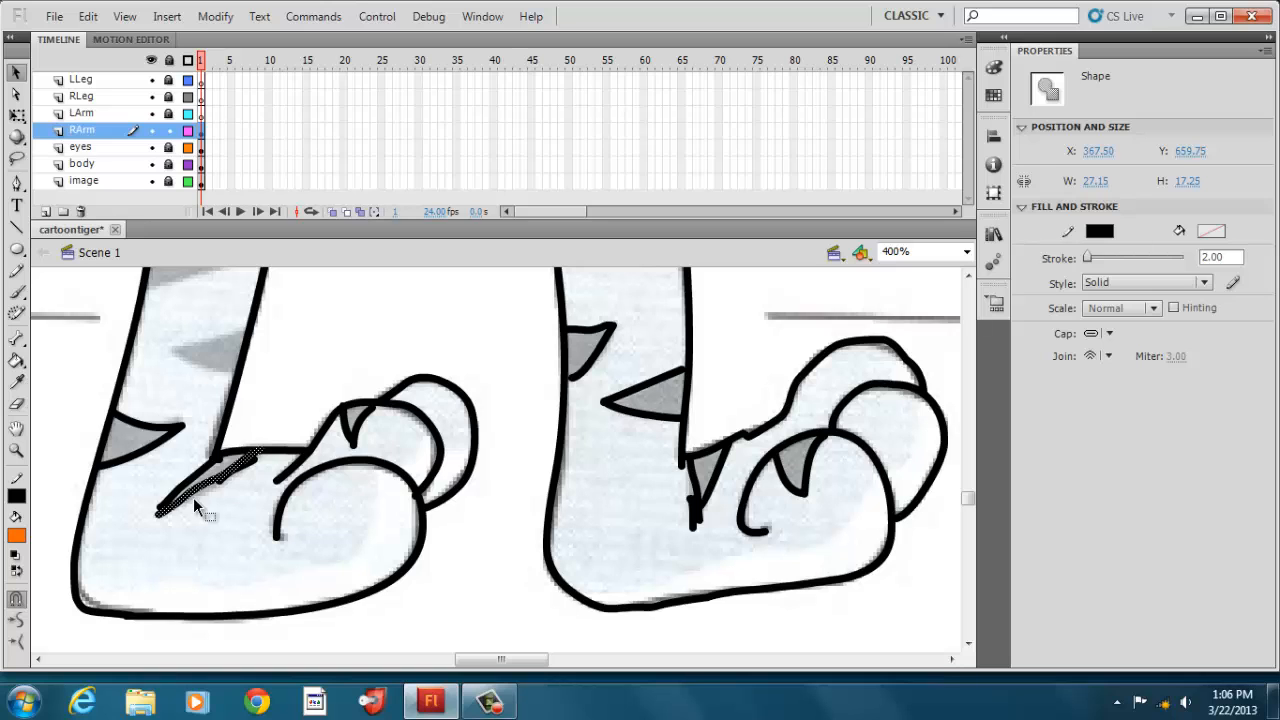
{"action": "right_click", "coordinate": [201, 488]}
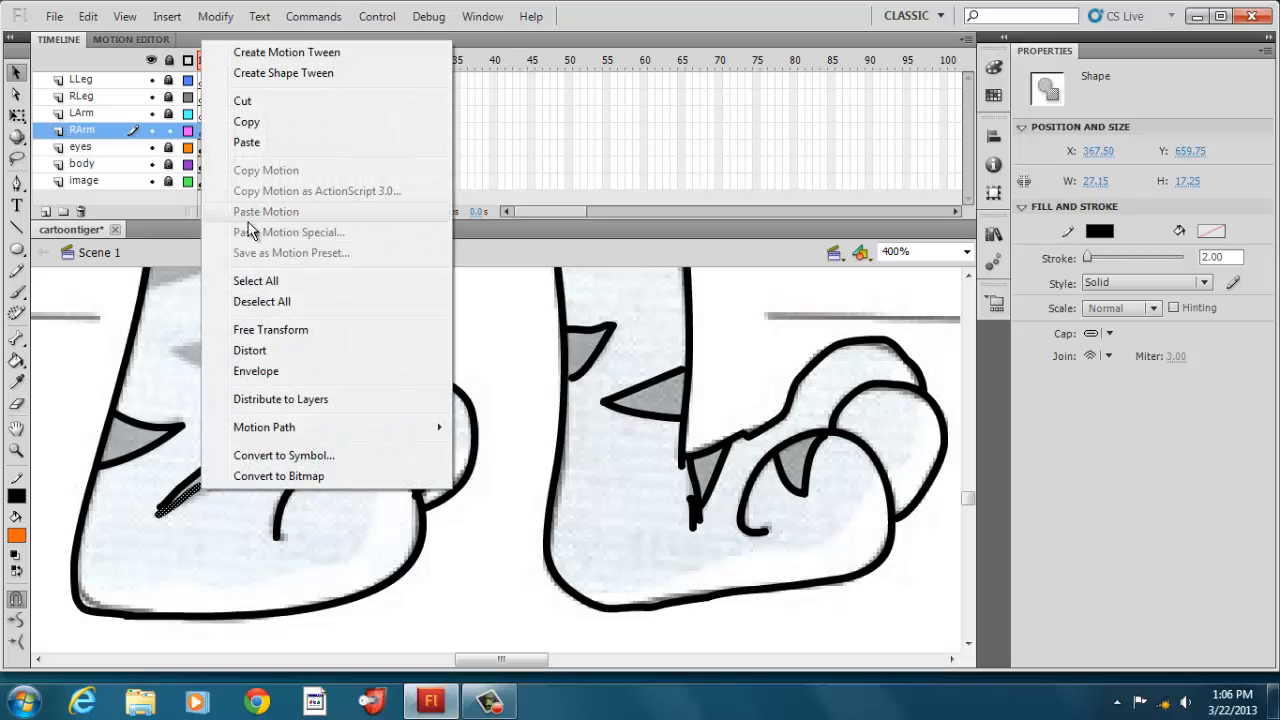
{"action": "left_click", "coordinate": [250, 102]}
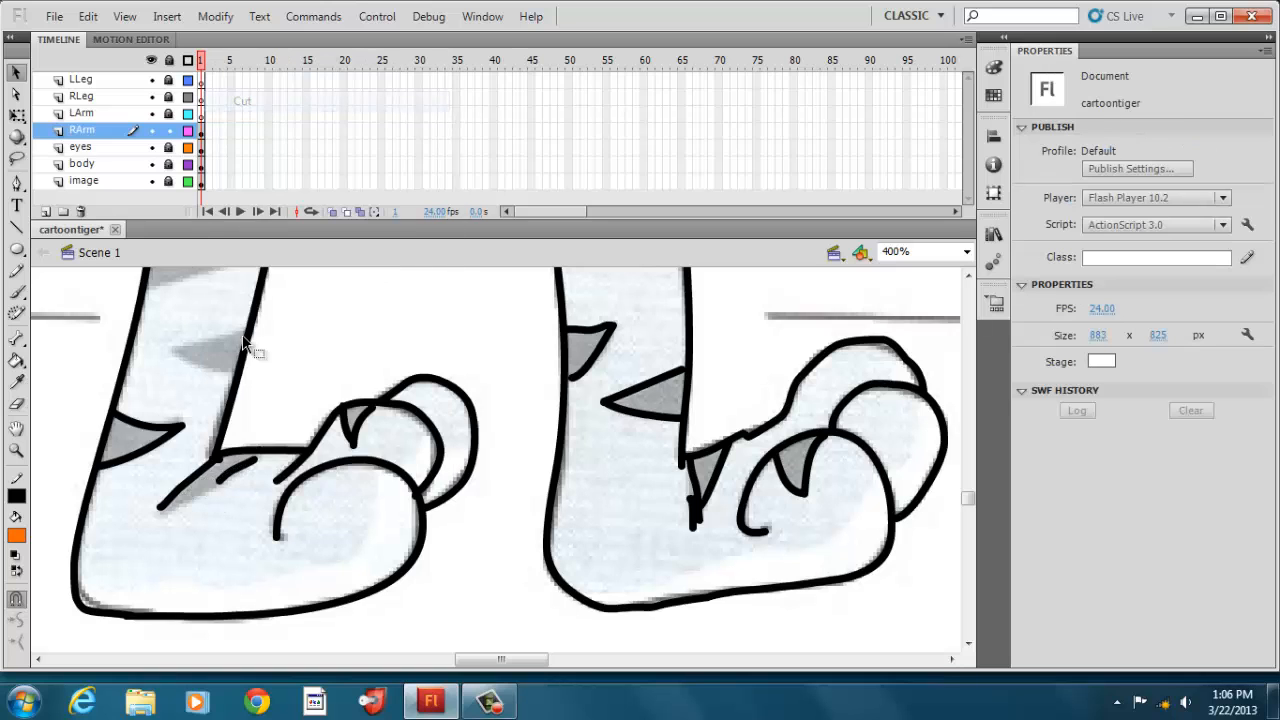
{"action": "left_click", "coordinate": [240, 474]}
{"action": "right_click", "coordinate": [238, 476]}
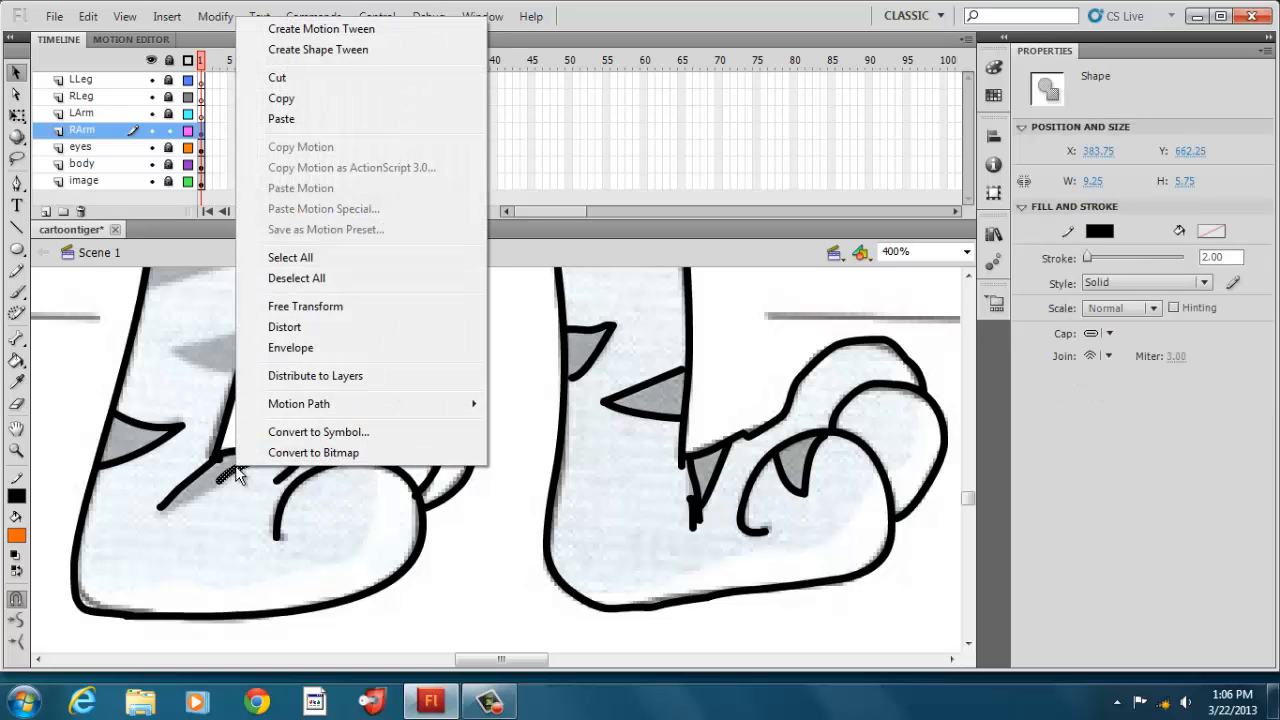
{"action": "left_click", "coordinate": [292, 78]}
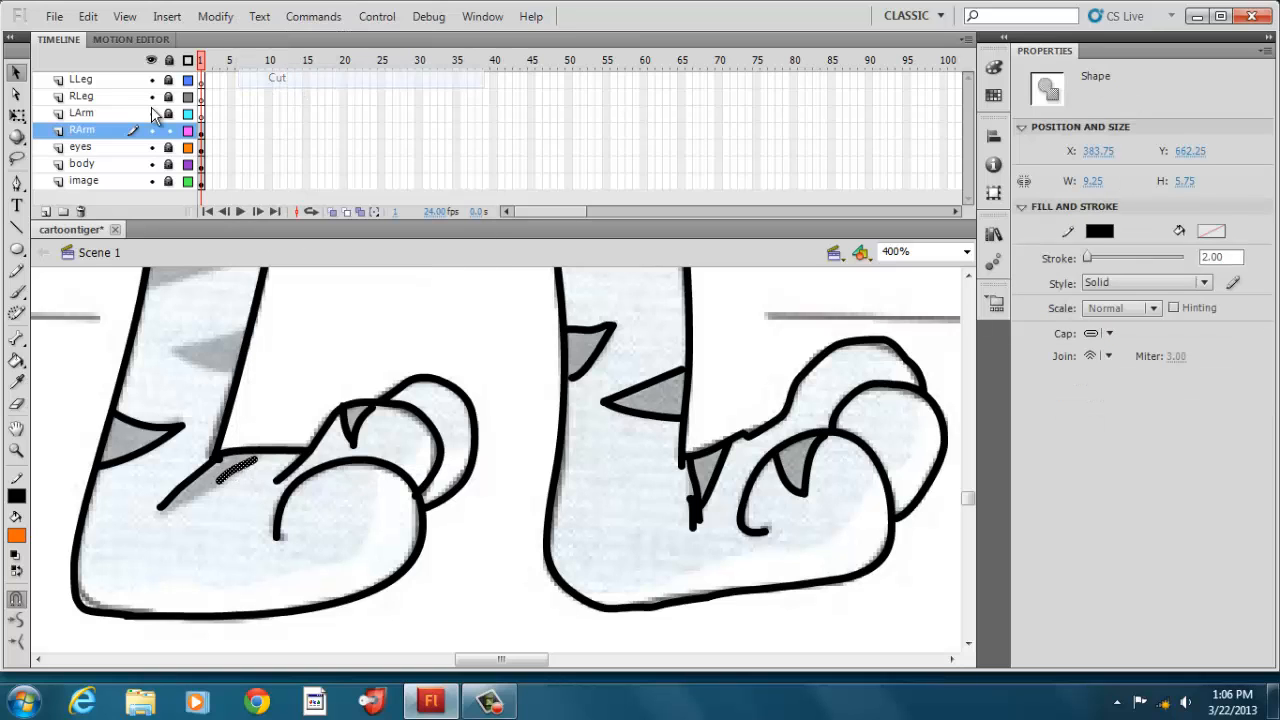
Redraw the lower edge of the RLeg's ankle stripe as a straight line from the top of the foot to the stripe's tip
{"action": "left_click", "coordinate": [16, 227]}
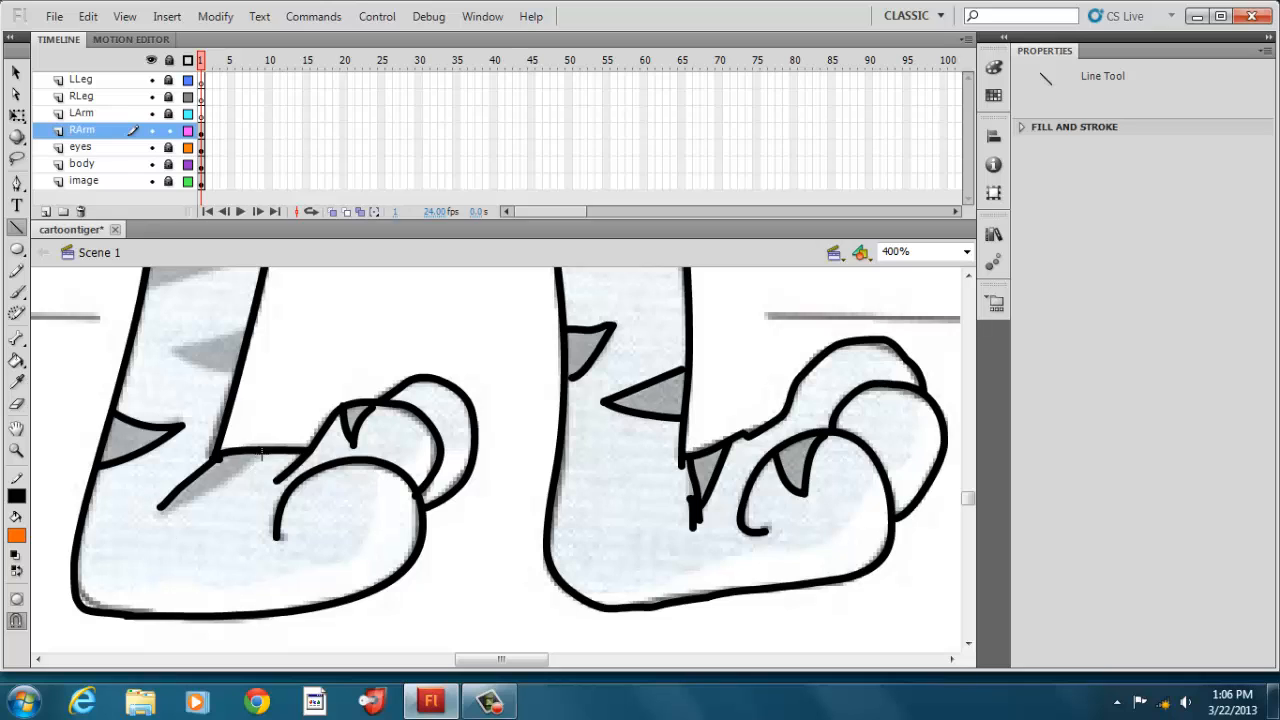
{"action": "left_click_drag", "start_coordinate": [260, 453], "coordinate": [158, 508]}
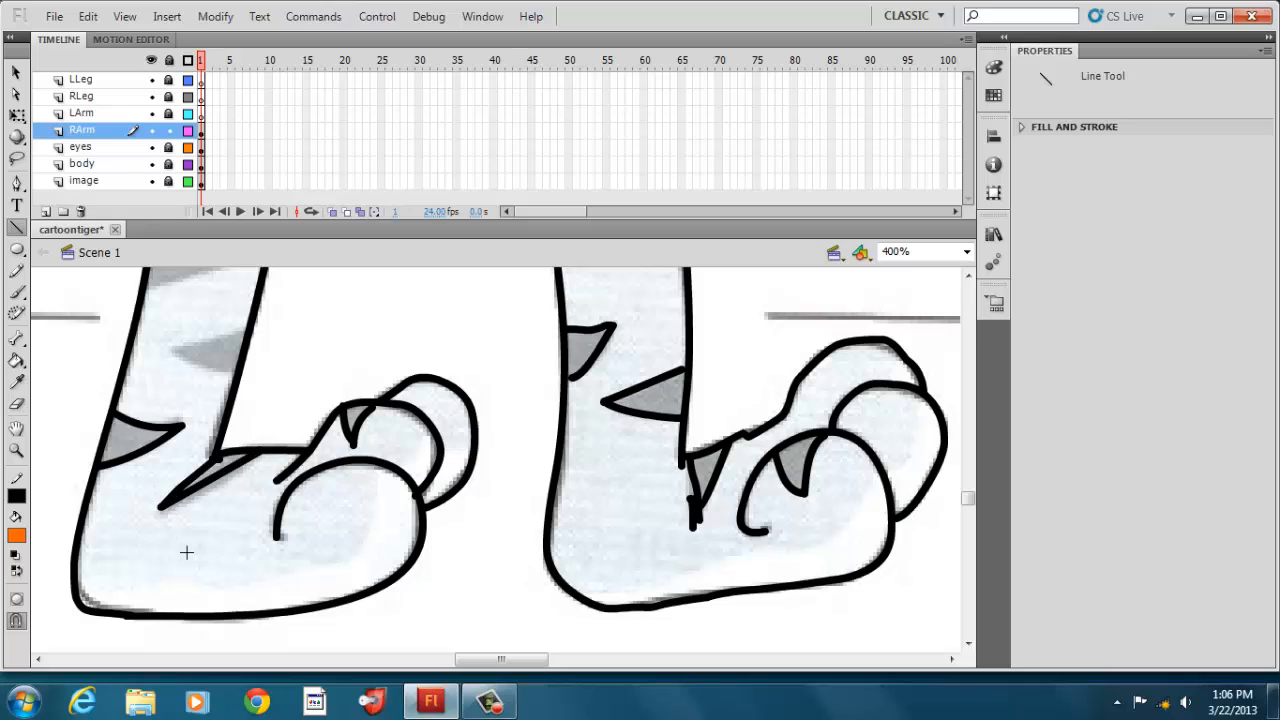
{"action": "left_click", "coordinate": [16, 72]}
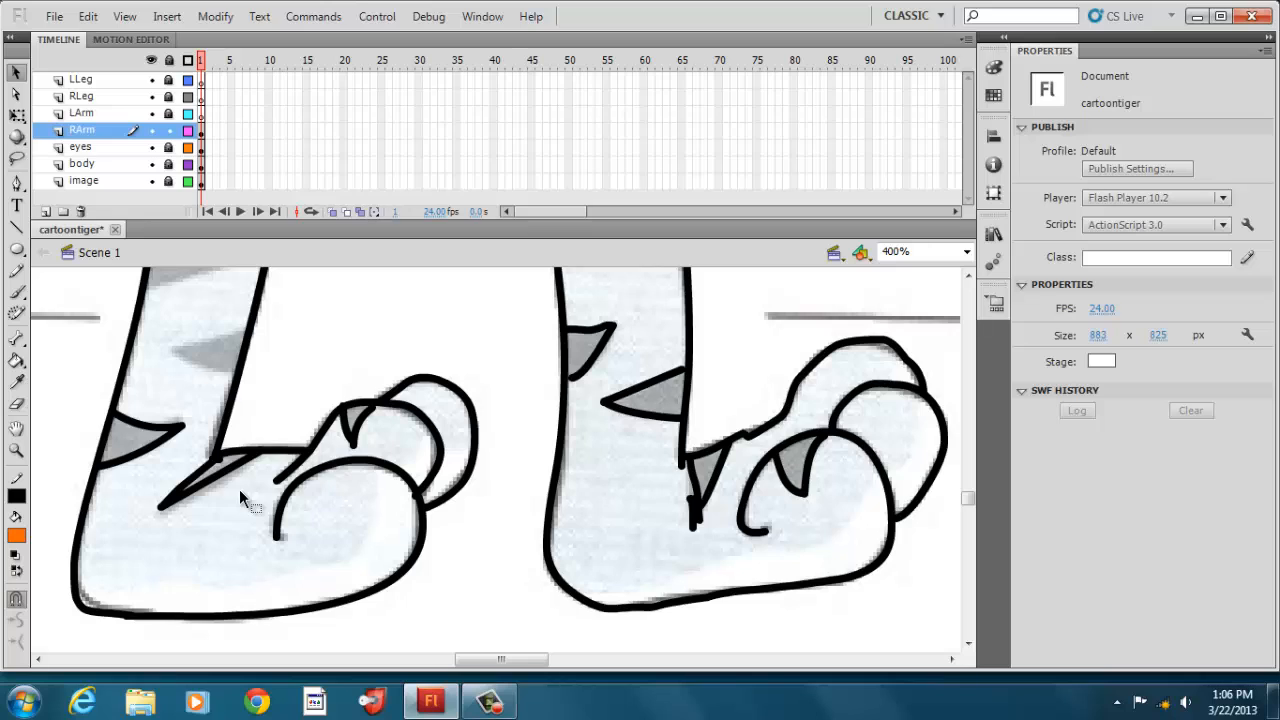
Bend the edges of the RLeg's ankle stripe and the LLeg's front-edge stripe into curves that match the reference
{"action": "left_click_drag", "start_coordinate": [219, 484], "coordinate": [195, 491]}
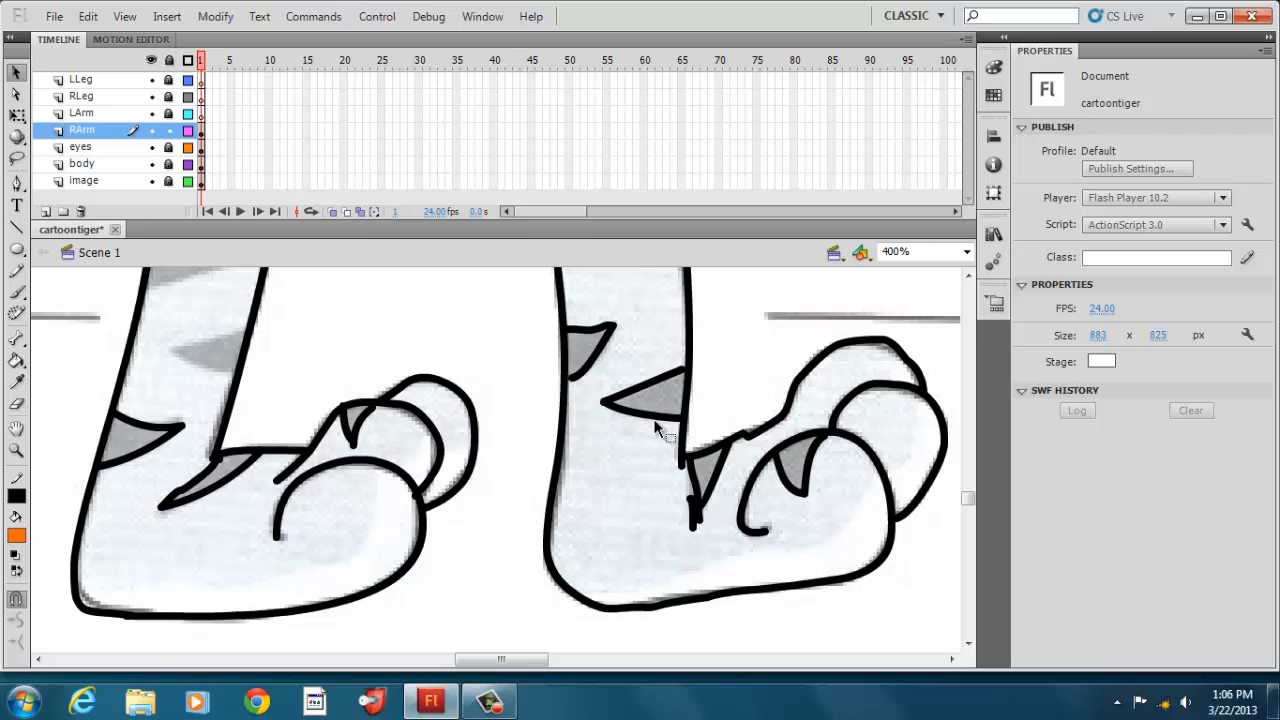
{"action": "left_click_drag", "start_coordinate": [652, 416], "coordinate": [601, 370]}
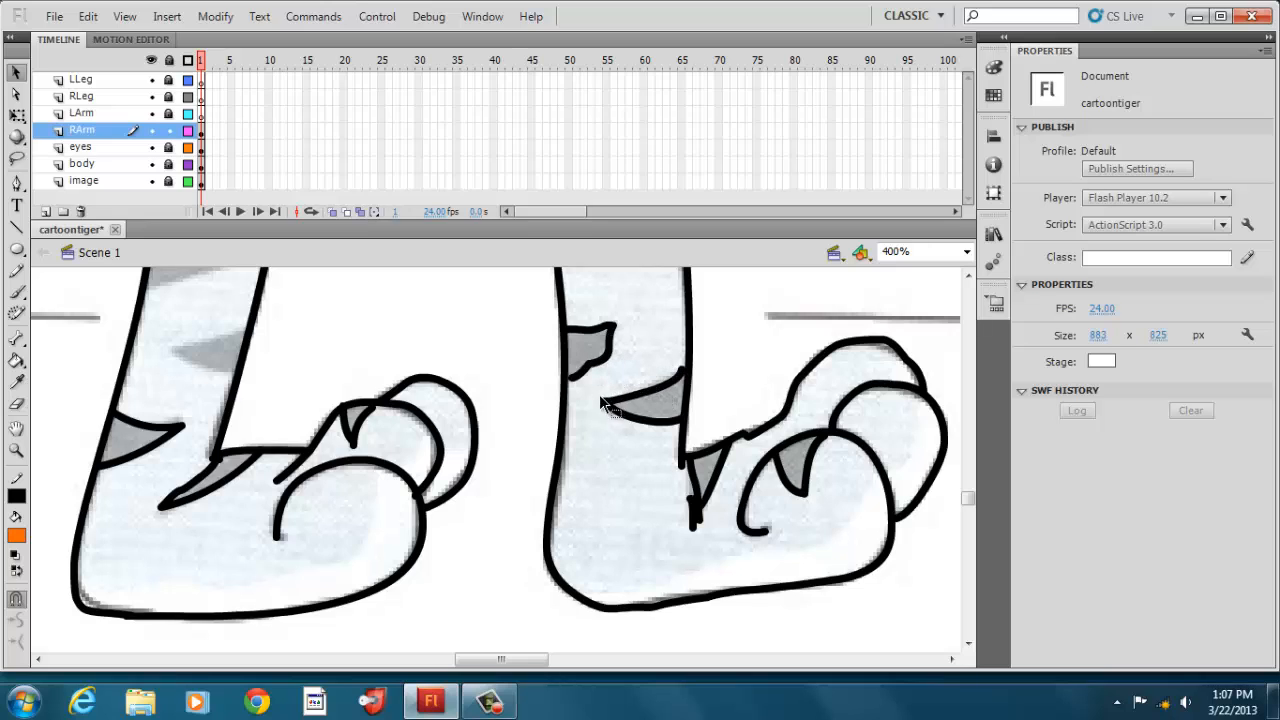
Cut the rough outline of the stripe on the back edge of the LLeg's lower leg
{"action": "left_click", "coordinate": [605, 368]}
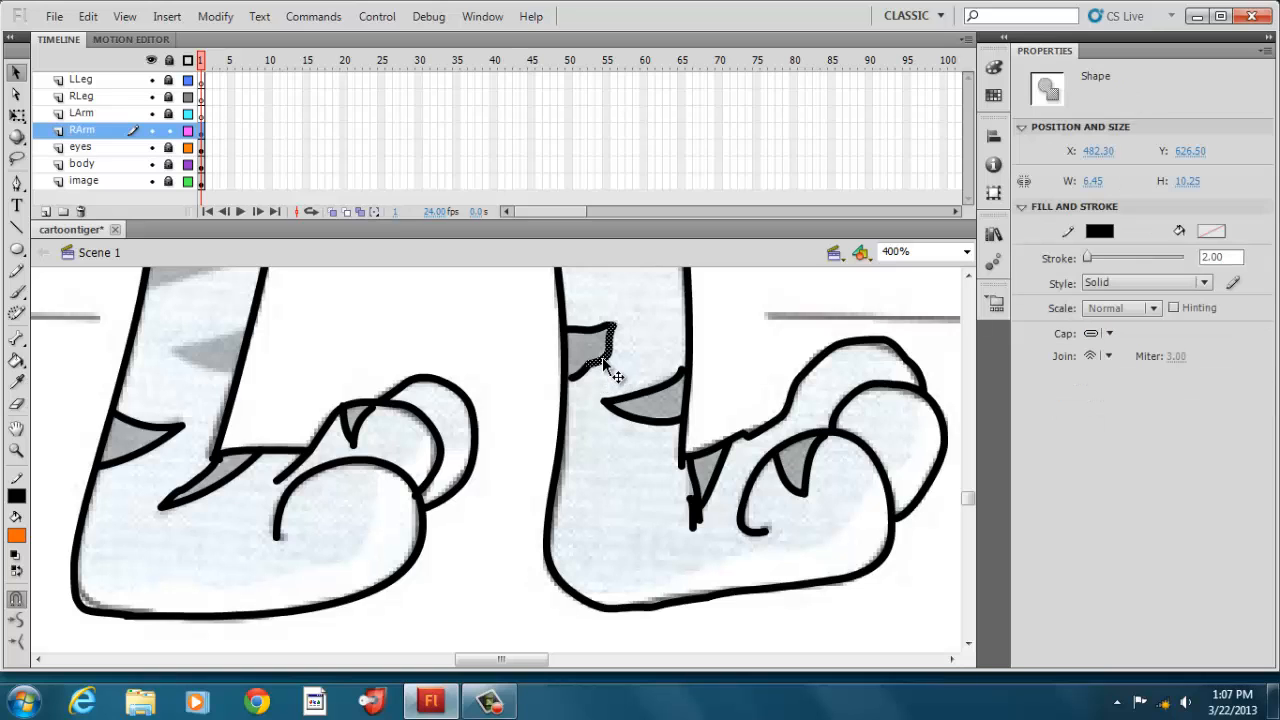
{"action": "left_click", "coordinate": [605, 366], "text": "shift"}
{"action": "right_click", "coordinate": [604, 366]}
{"action": "left_click", "coordinate": [645, 292]}
{"action": "left_click", "coordinate": [598, 333]}
{"action": "right_click", "coordinate": [596, 333]}
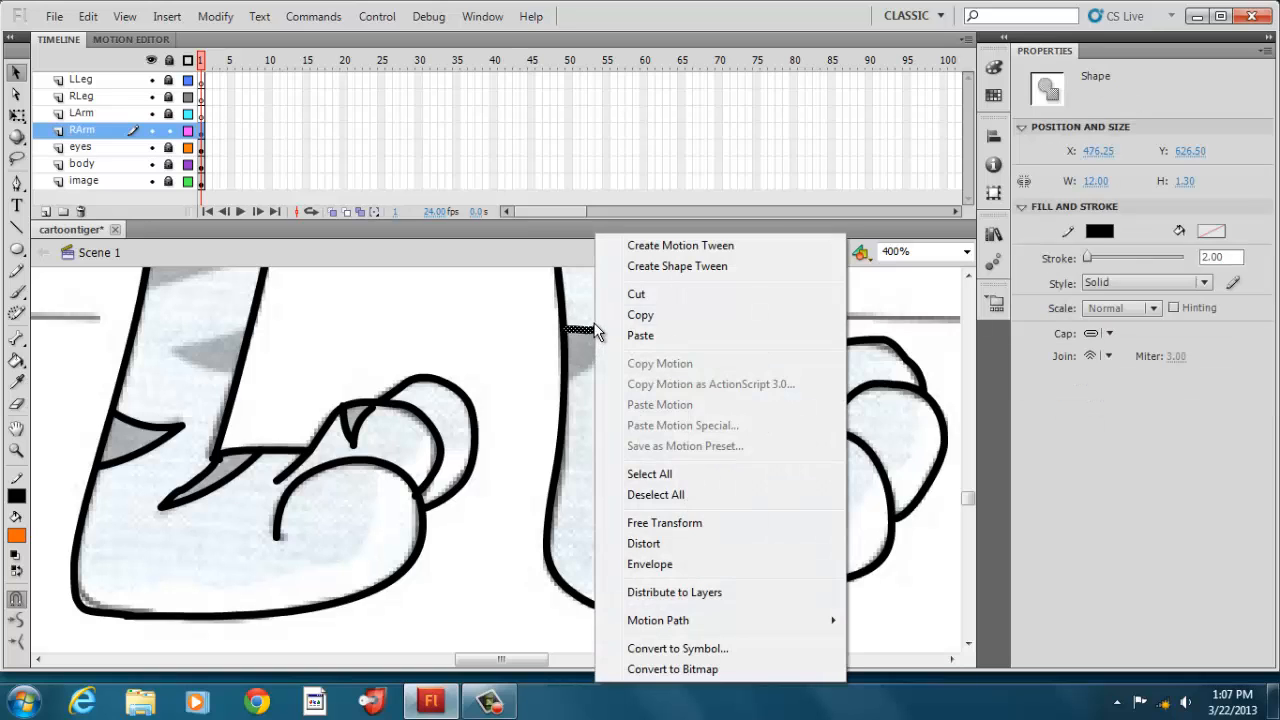
{"action": "left_click", "coordinate": [638, 290]}
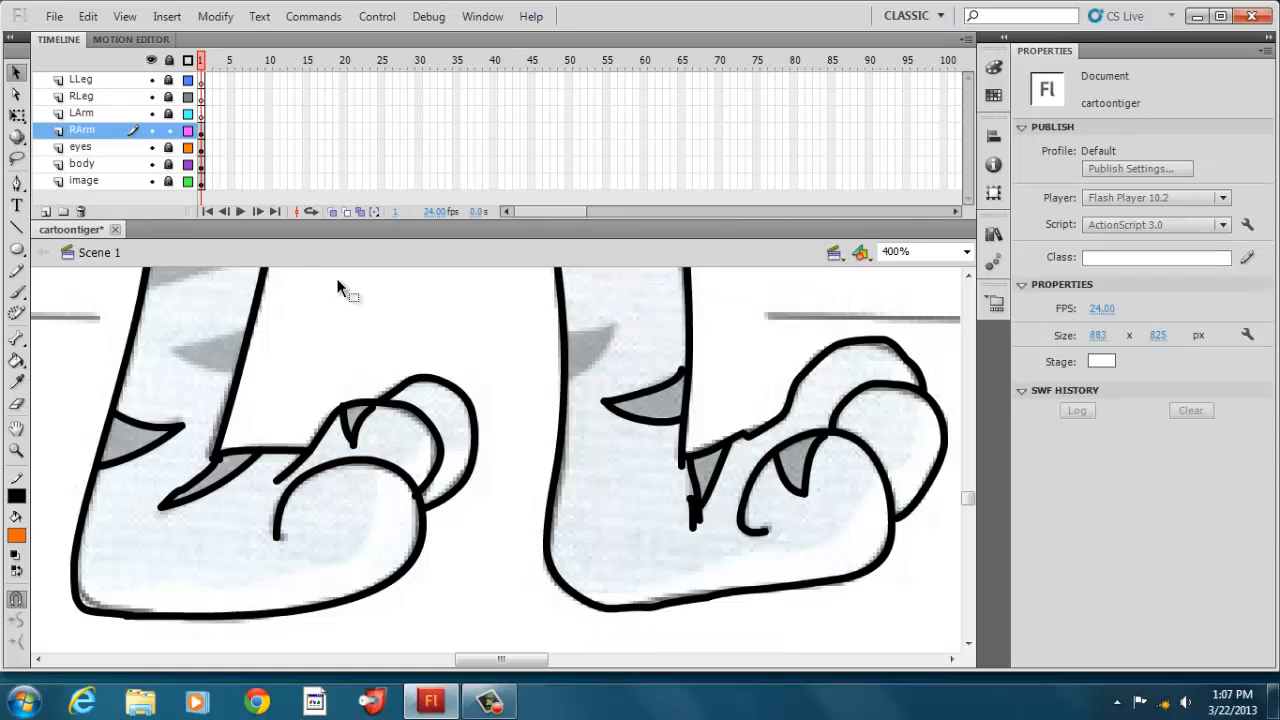
Redraw the LLeg's back-edge stripe with two straight lines meeting at its tip and bend them to match the reference
{"action": "left_click", "coordinate": [16, 228]}
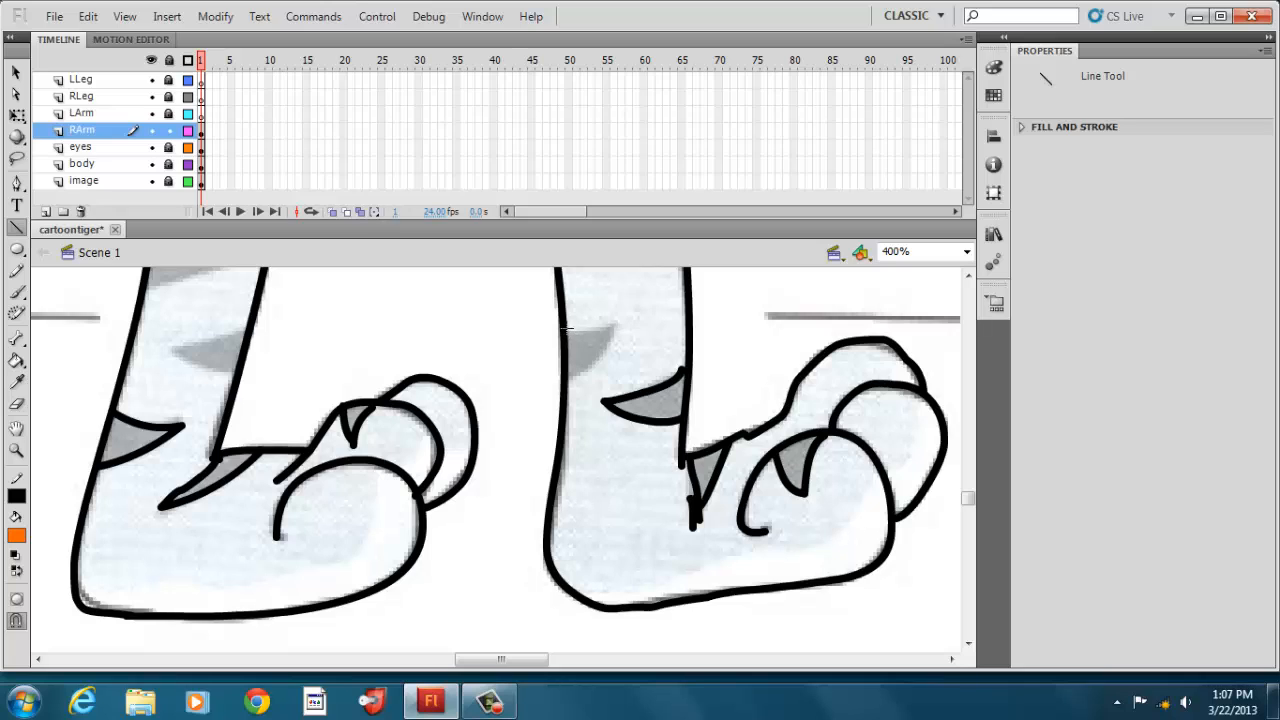
{"action": "mouse_move", "coordinate": [571, 329]}
{"action": "left_mouse_down"}
{"action": "mouse_move", "coordinate": [622, 327]}
{"action": "mouse_move", "coordinate": [563, 381]}
{"action": "left_mouse_up"}
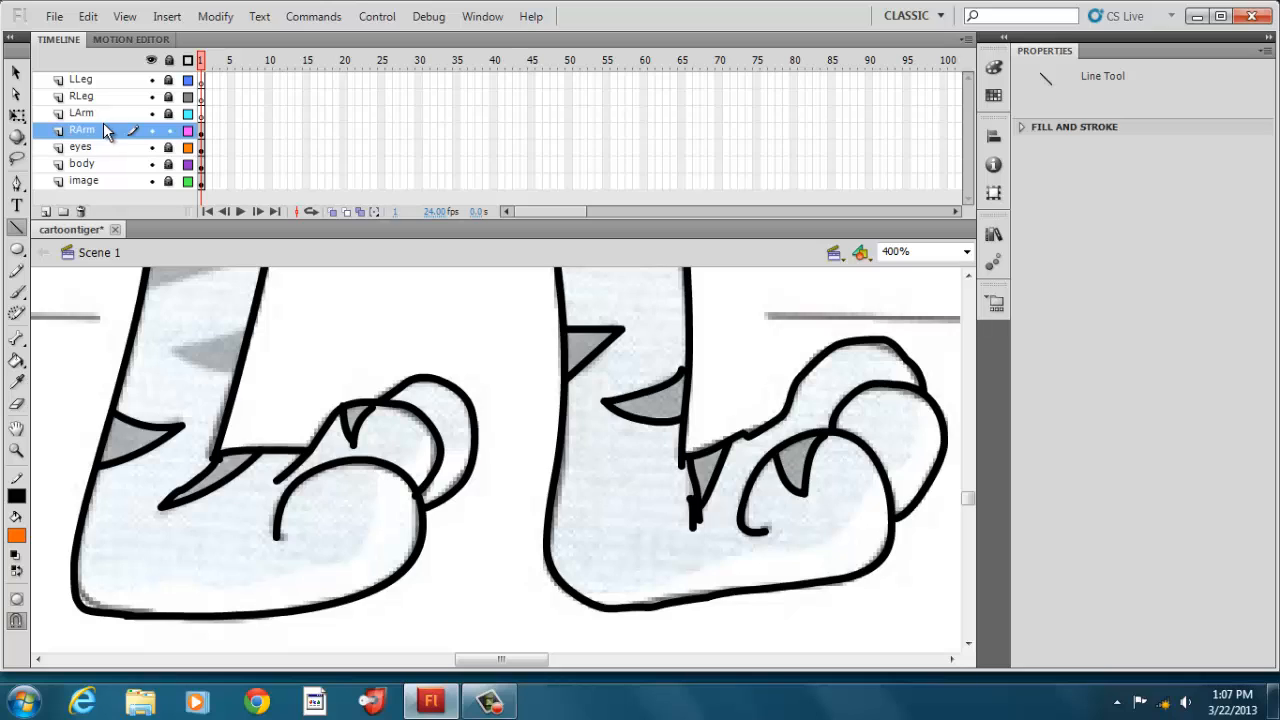
{"action": "left_click", "coordinate": [16, 72]}
{"action": "left_click_drag", "start_coordinate": [593, 366], "coordinate": [589, 341]}
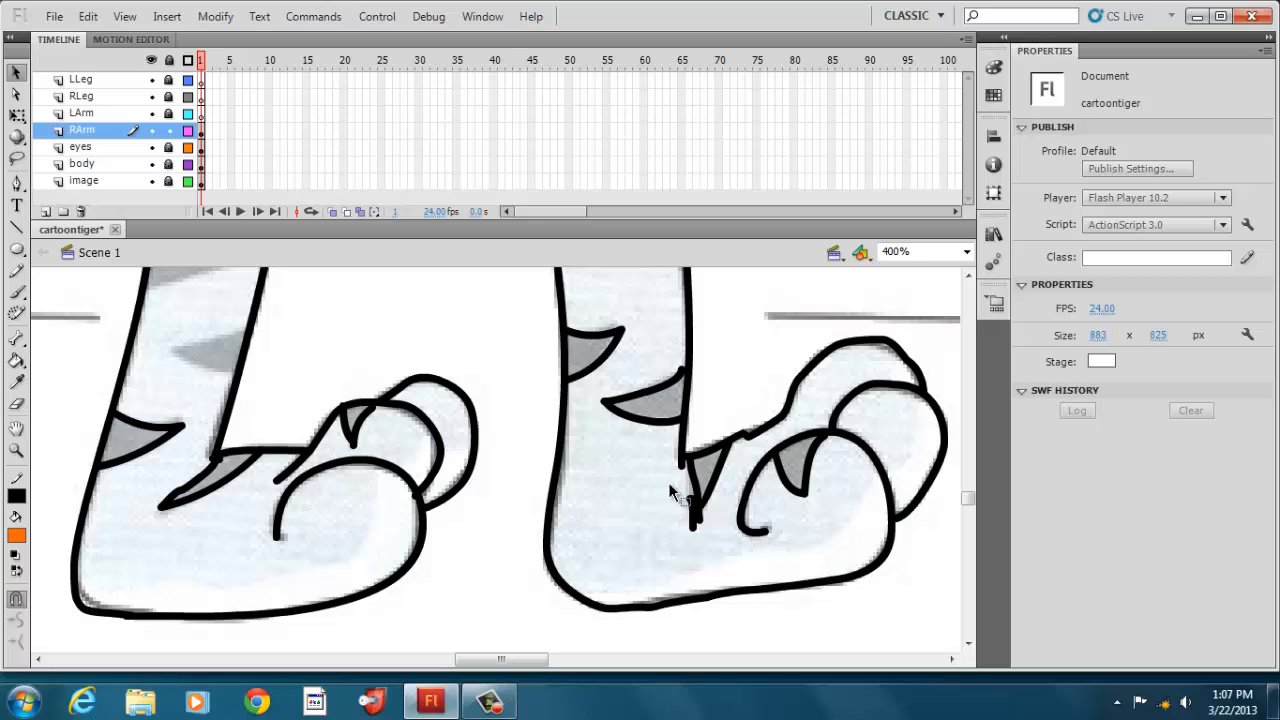
Cut both rough side strokes of the LLeg's ankle stripe
{"action": "left_click", "coordinate": [695, 512]}
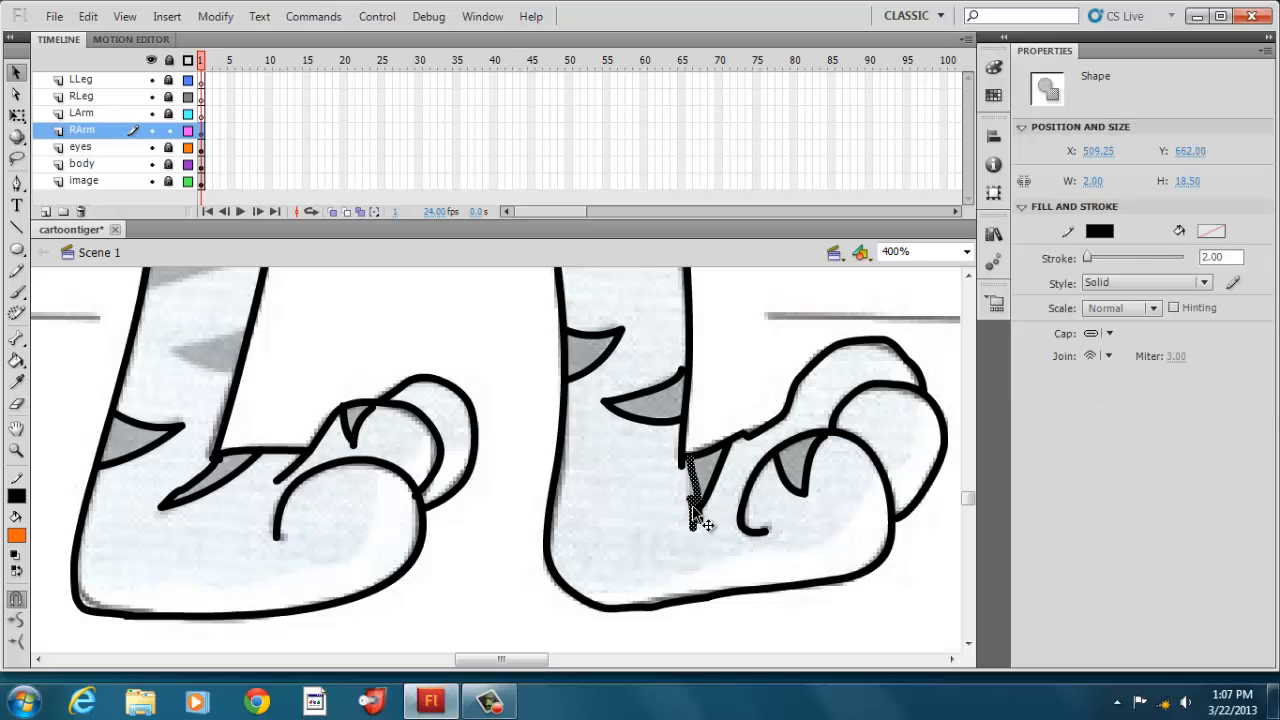
{"action": "right_click", "coordinate": [693, 510]}
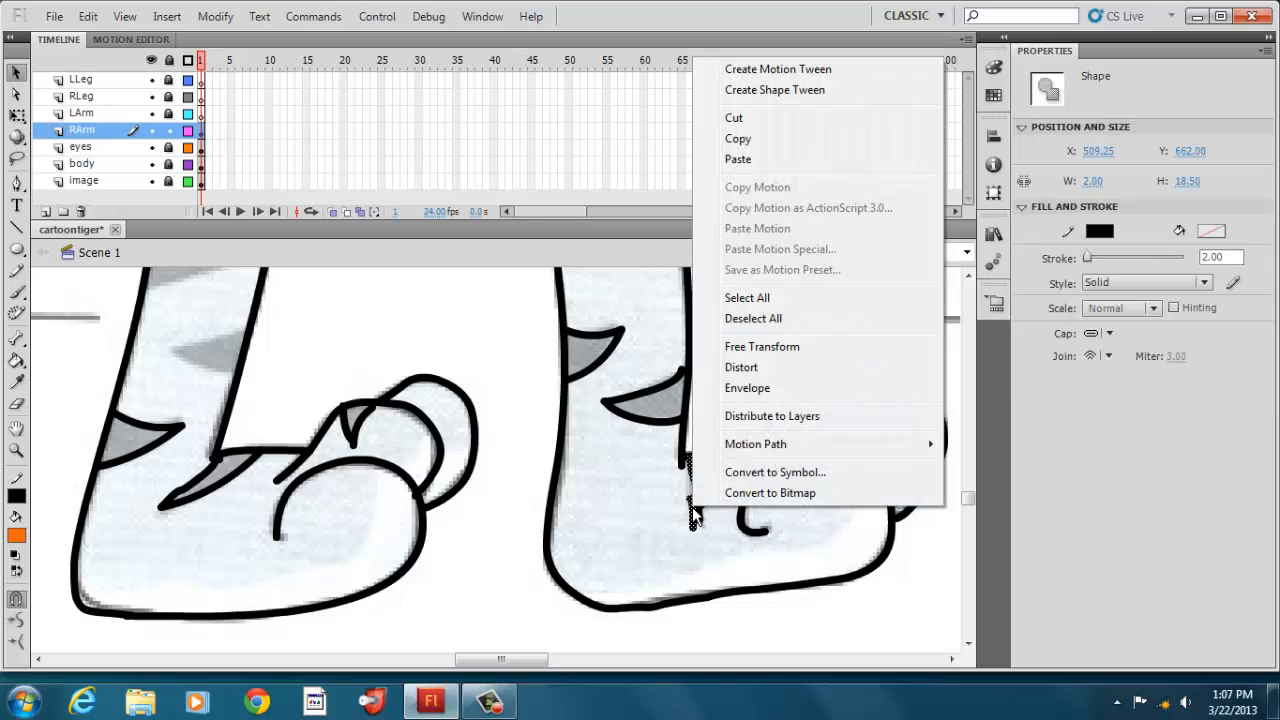
{"action": "left_click", "coordinate": [752, 118]}
{"action": "key", "text": "ctrl+shift+v"}
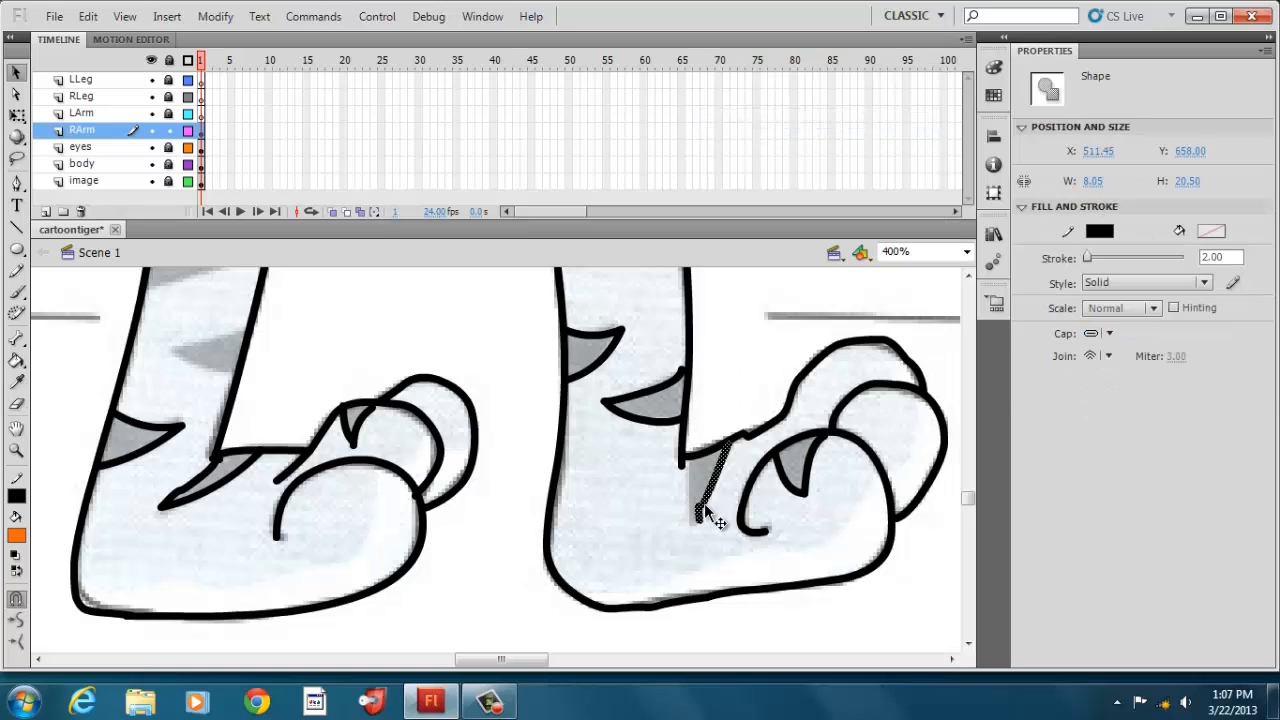
{"action": "right_click", "coordinate": [704, 504]}
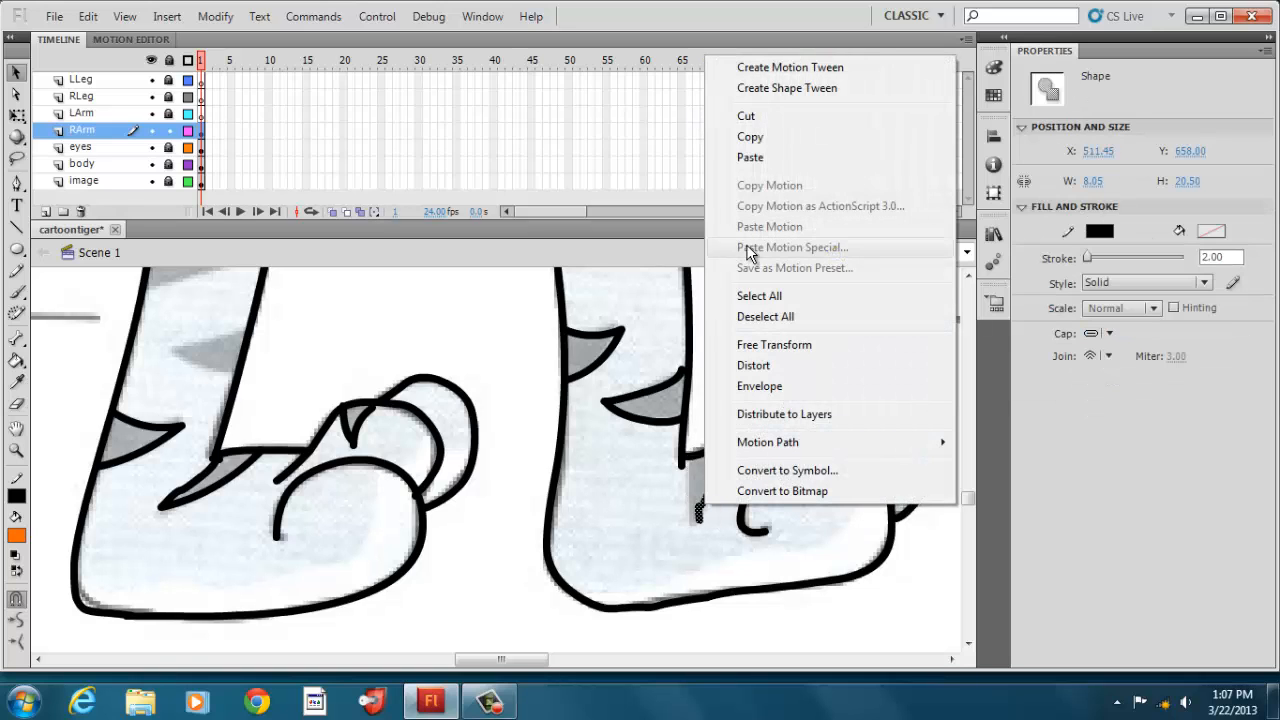
{"action": "left_click", "coordinate": [751, 116]}
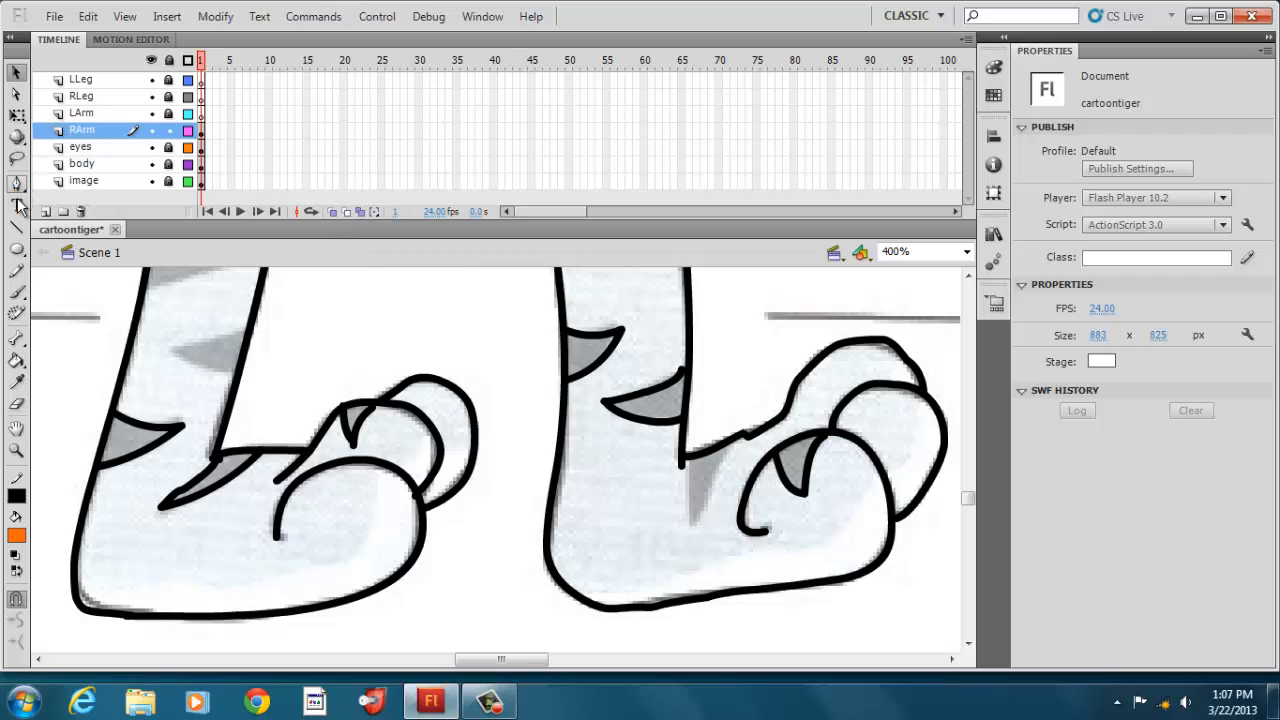
Redraw the LLeg's ankle stripe with two straight lines meeting at its lower tip and bend its front edge to match the reference
{"action": "left_click", "coordinate": [17, 229]}
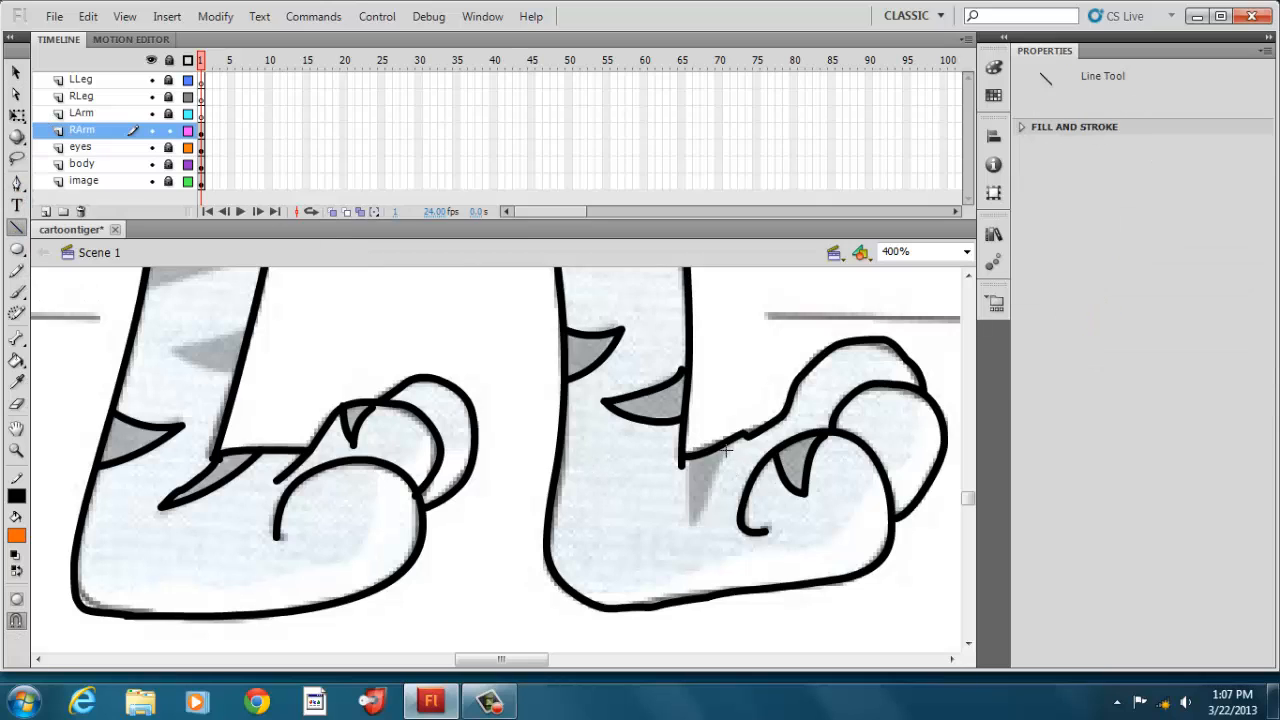
{"action": "mouse_move", "coordinate": [726, 445]}
{"action": "left_mouse_down"}
{"action": "mouse_move", "coordinate": [687, 539]}
{"action": "mouse_move", "coordinate": [684, 458]}
{"action": "left_mouse_up"}
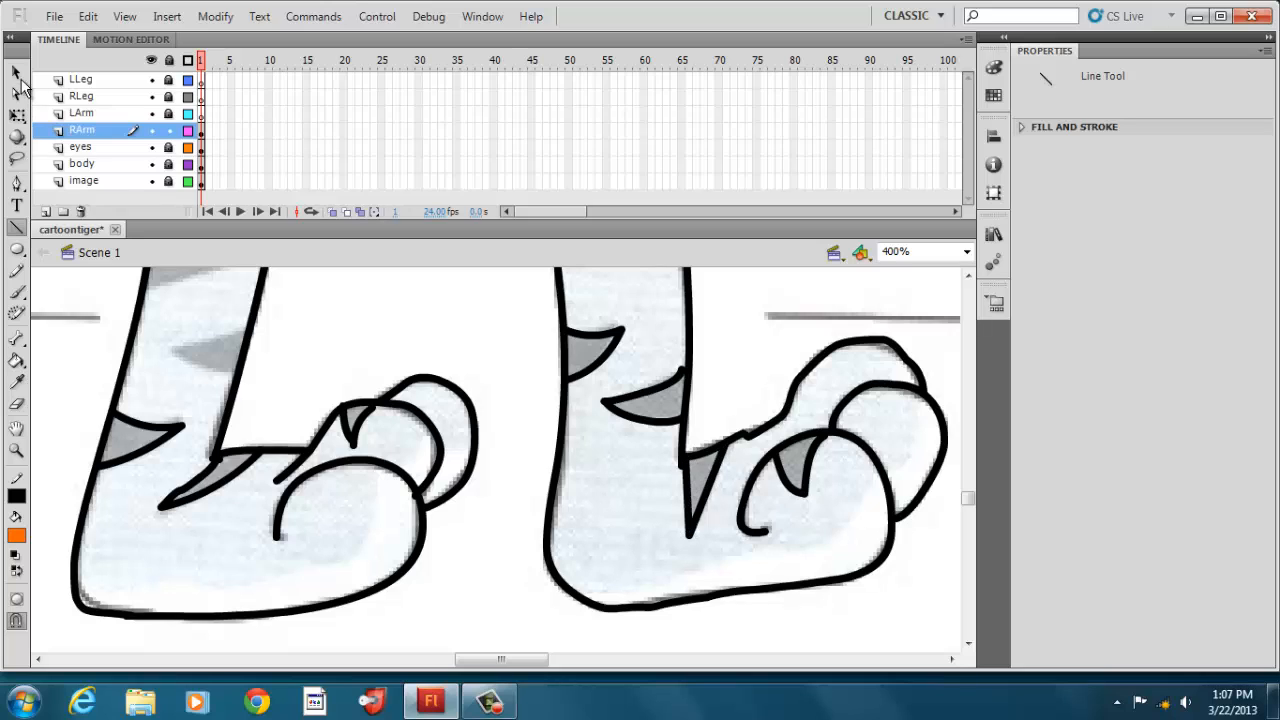
{"action": "left_click", "coordinate": [16, 72]}
{"action": "left_click_drag", "start_coordinate": [710, 486], "coordinate": [720, 490]}
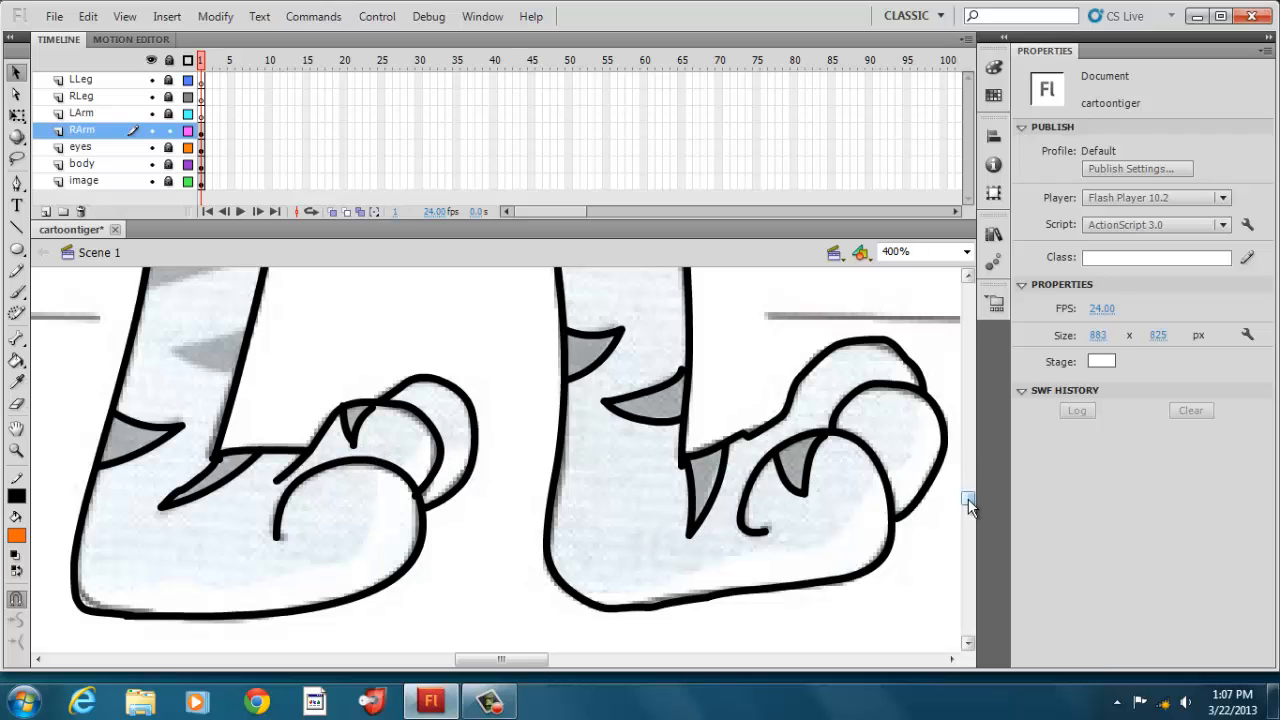
Outline the three pointed stripes along the middle of the RLeg, each with two straight lines meeting at the tip
{"action": "left_click_drag", "start_coordinate": [968, 500], "coordinate": [968, 493]}
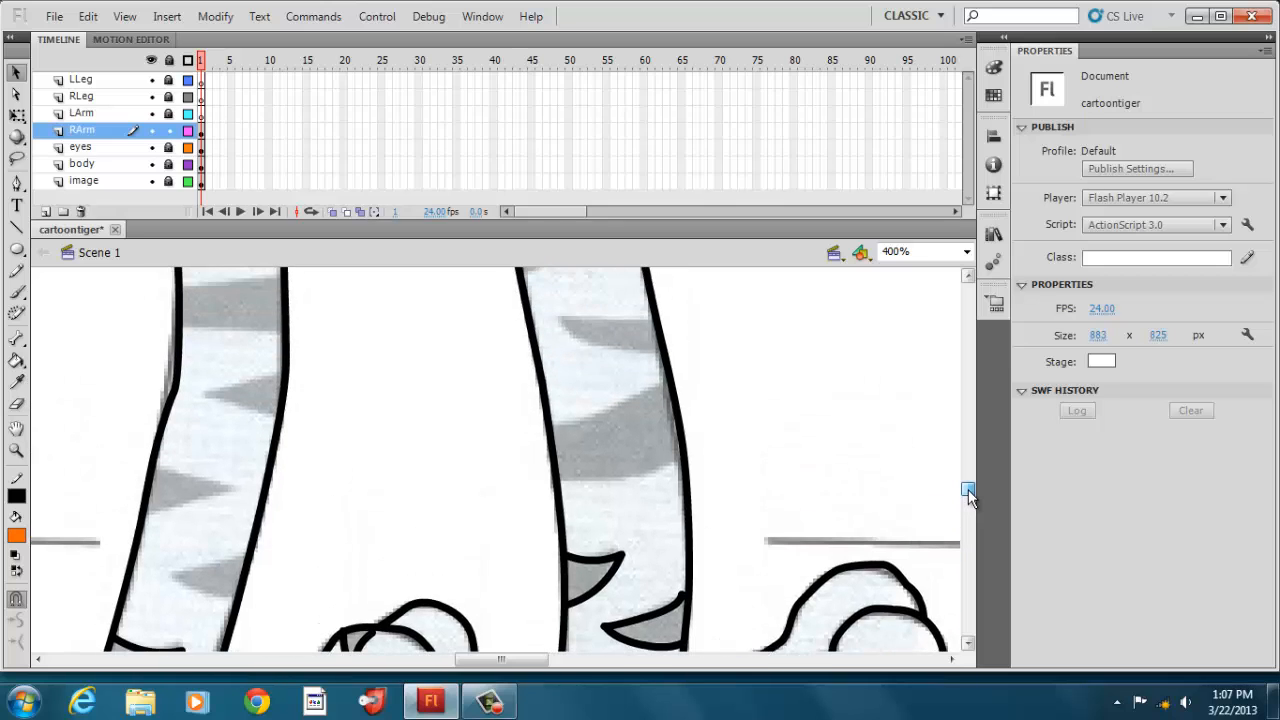
{"action": "left_click", "coordinate": [16, 227]}
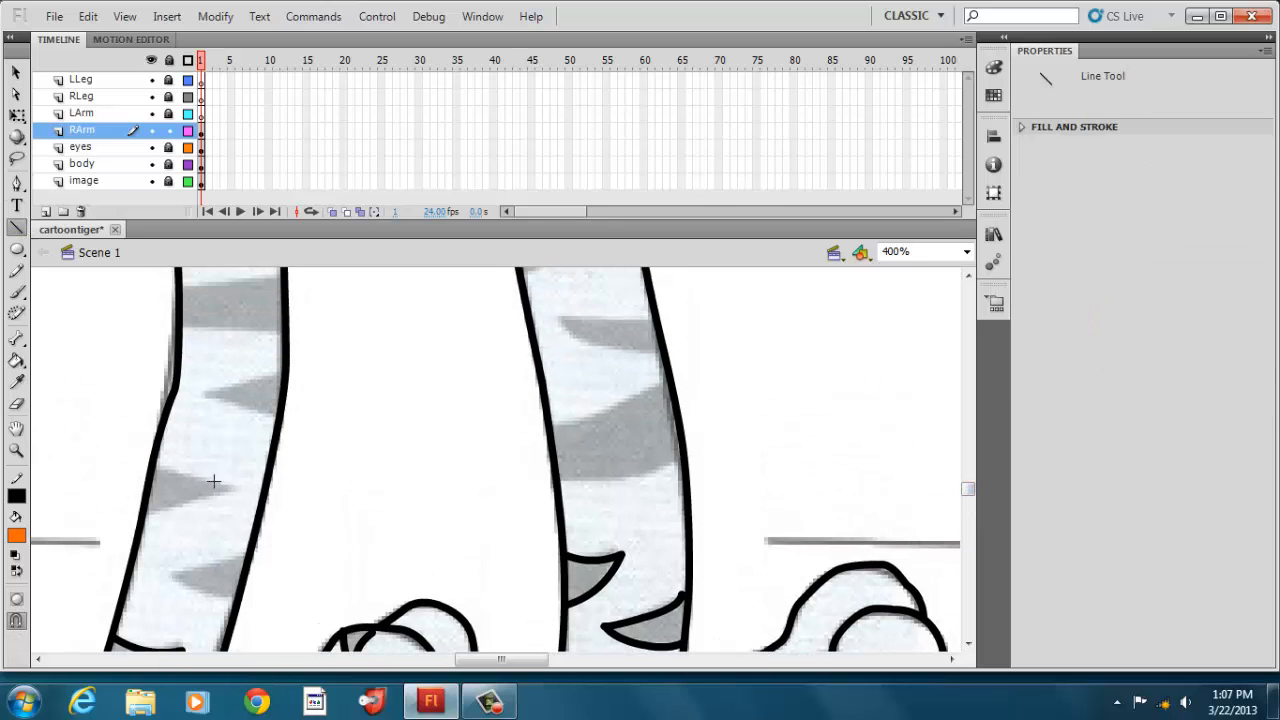
{"action": "mouse_move", "coordinate": [142, 512]}
{"action": "left_mouse_down"}
{"action": "mouse_move", "coordinate": [229, 490]}
{"action": "mouse_move", "coordinate": [153, 466]}
{"action": "left_mouse_up"}
{"action": "left_click_drag", "start_coordinate": [204, 394], "coordinate": [279, 419]}
{"action": "left_click_drag", "start_coordinate": [204, 394], "coordinate": [284, 376]}
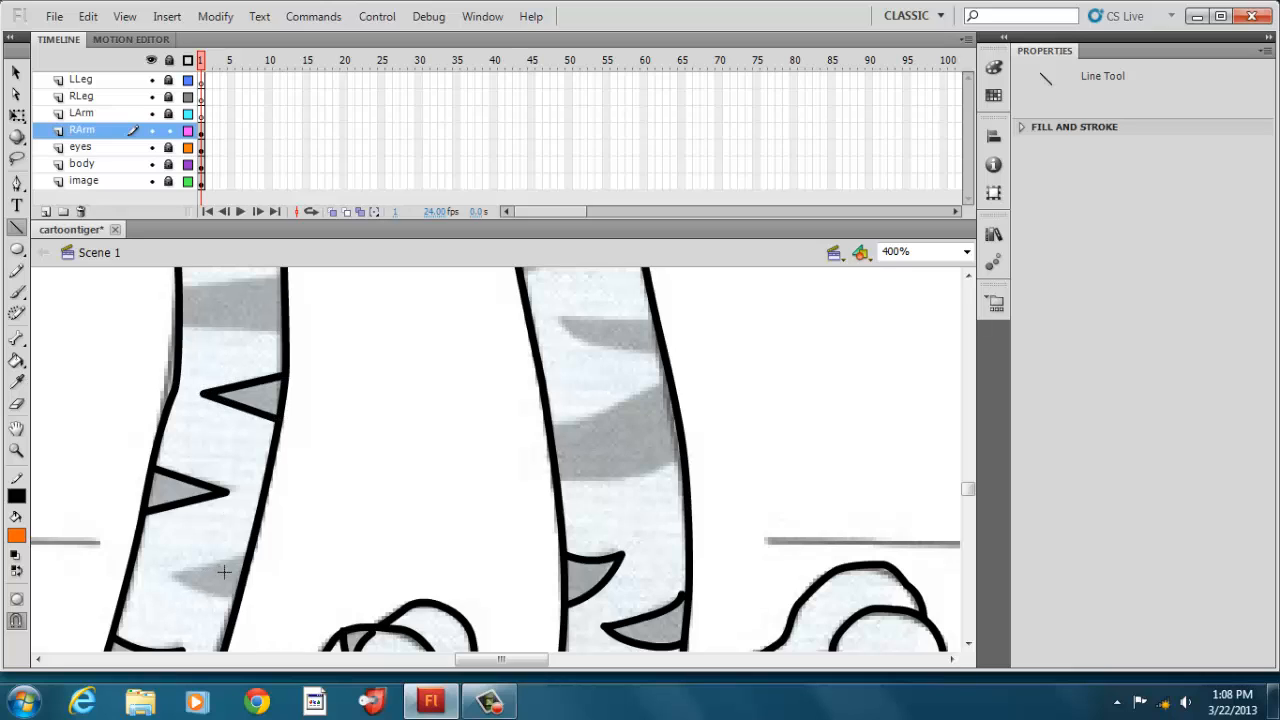
{"action": "mouse_move", "coordinate": [246, 552]}
{"action": "left_mouse_down"}
{"action": "mouse_move", "coordinate": [170, 573]}
{"action": "mouse_move", "coordinate": [234, 597]}
{"action": "left_mouse_up"}
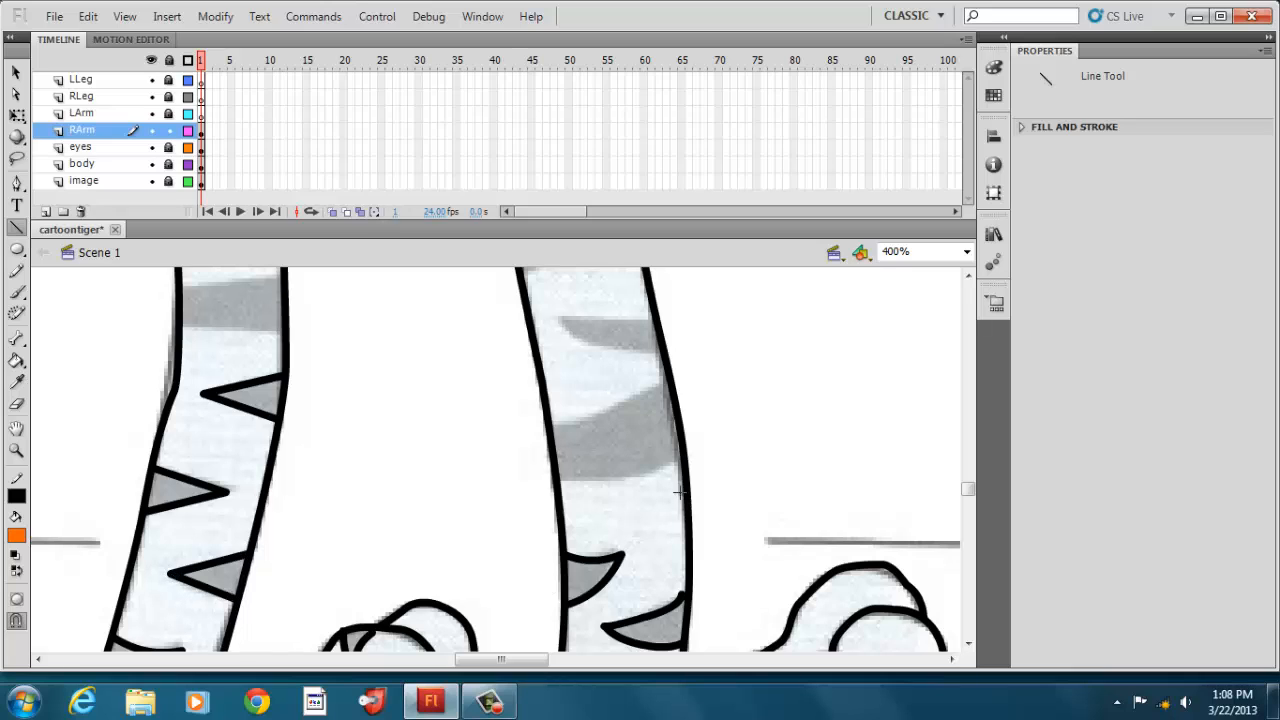
Outline the LLeg's wide band, the pointed stripe above it and the RLeg's wide band with straight lines
{"action": "left_click_drag", "start_coordinate": [681, 461], "coordinate": [558, 482]}
{"action": "left_click_drag", "start_coordinate": [665, 384], "coordinate": [548, 425]}
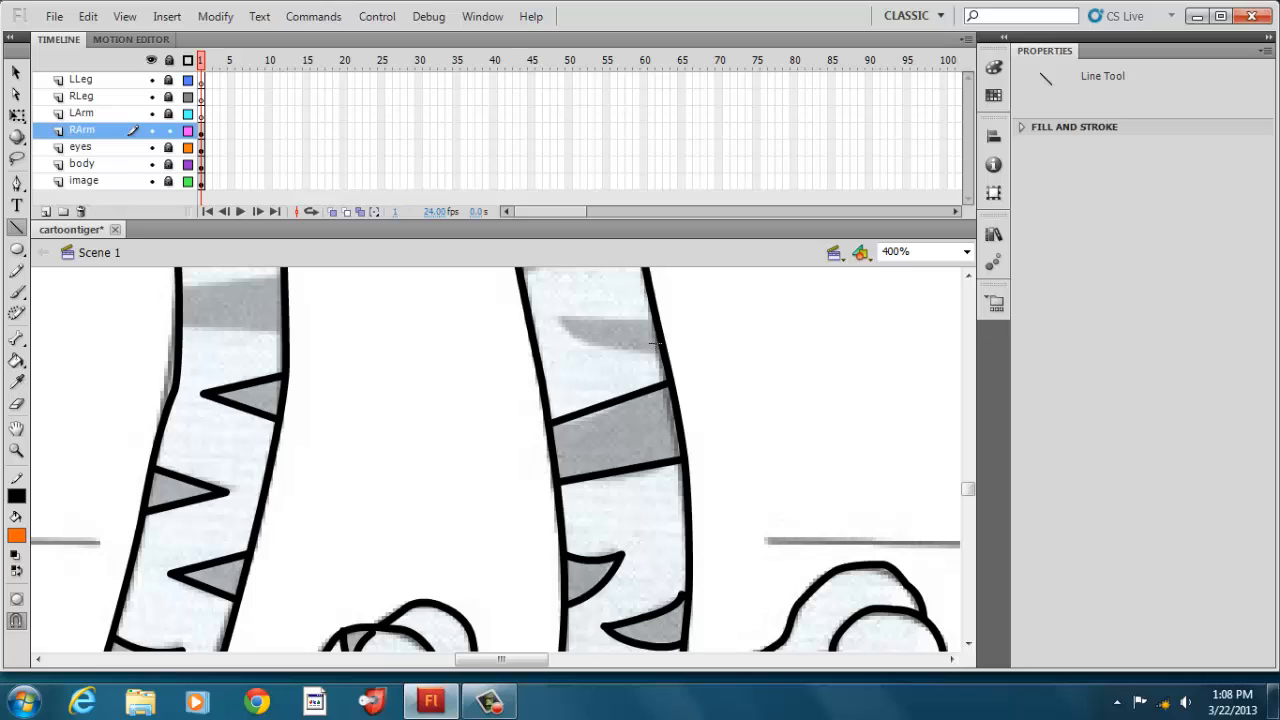
{"action": "mouse_move", "coordinate": [660, 348]}
{"action": "left_mouse_down"}
{"action": "mouse_move", "coordinate": [559, 321]}
{"action": "mouse_move", "coordinate": [655, 318]}
{"action": "left_mouse_up"}
{"action": "mouse_move", "coordinate": [280, 328]}
{"action": "left_mouse_down"}
{"action": "mouse_move", "coordinate": [180, 325]}
{"action": "mouse_move", "coordinate": [284, 272]}
{"action": "left_mouse_up"}
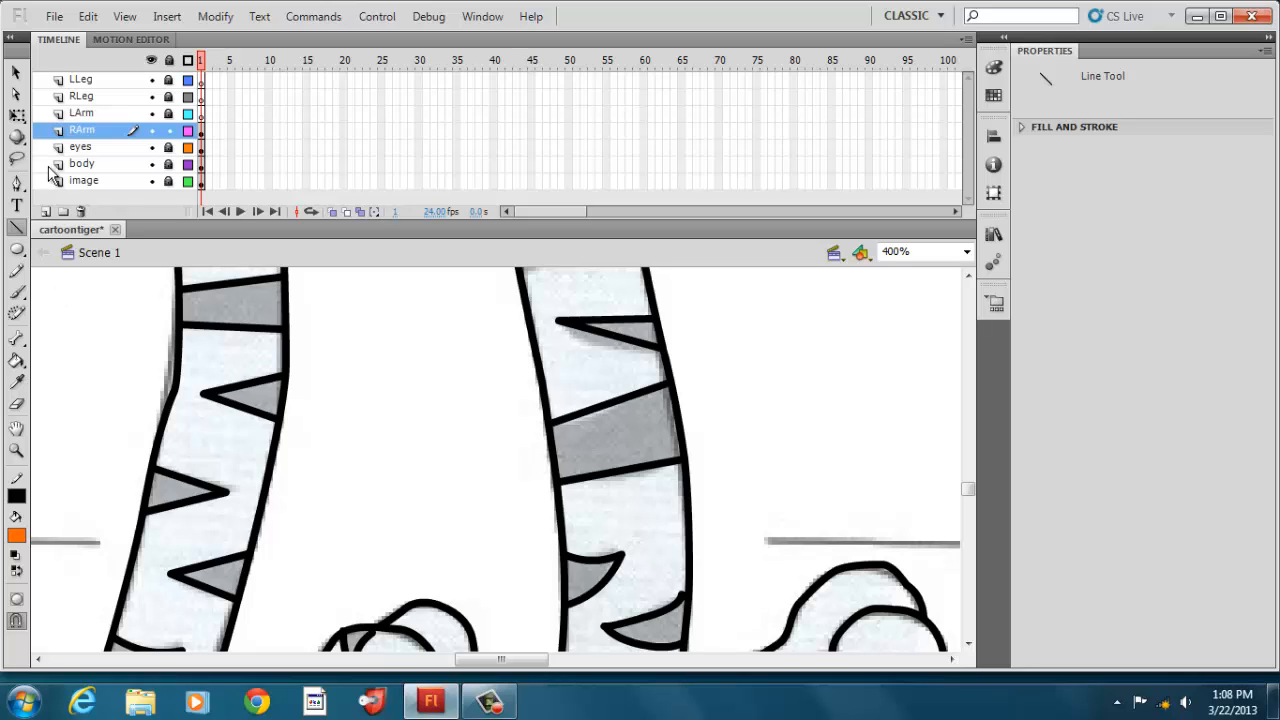
Bend the straight edges of the wide bands and pointed stripes on both legs into curves that follow the reference
{"action": "left_click", "coordinate": [16, 73]}
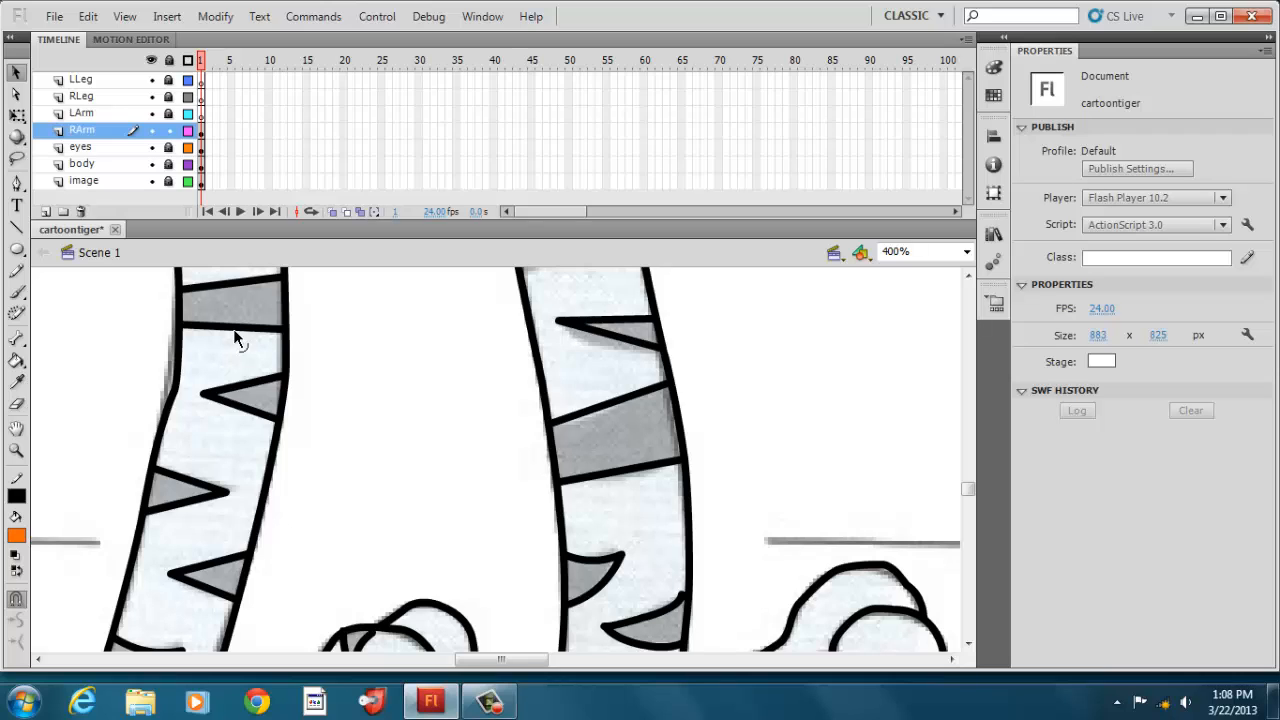
{"action": "left_click_drag", "start_coordinate": [237, 343], "coordinate": [235, 338]}
{"action": "left_click_drag", "start_coordinate": [226, 285], "coordinate": [226, 288]}
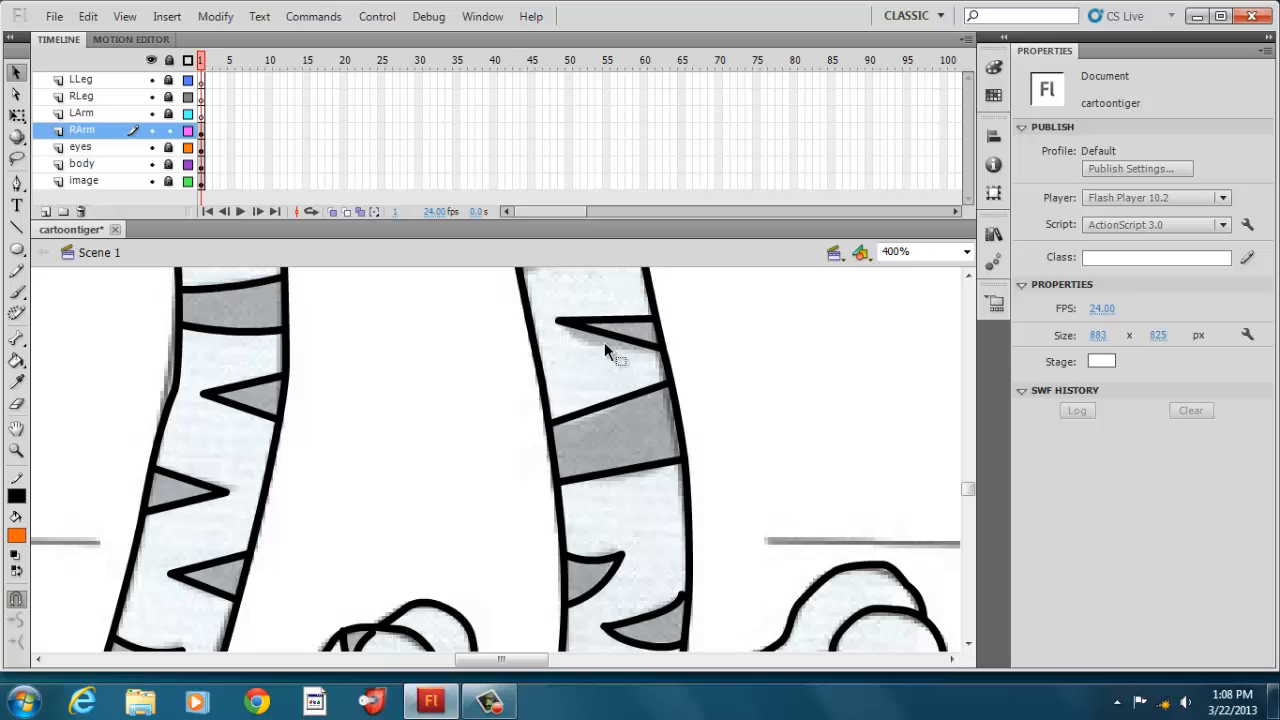
{"action": "left_click_drag", "start_coordinate": [601, 346], "coordinate": [625, 324]}
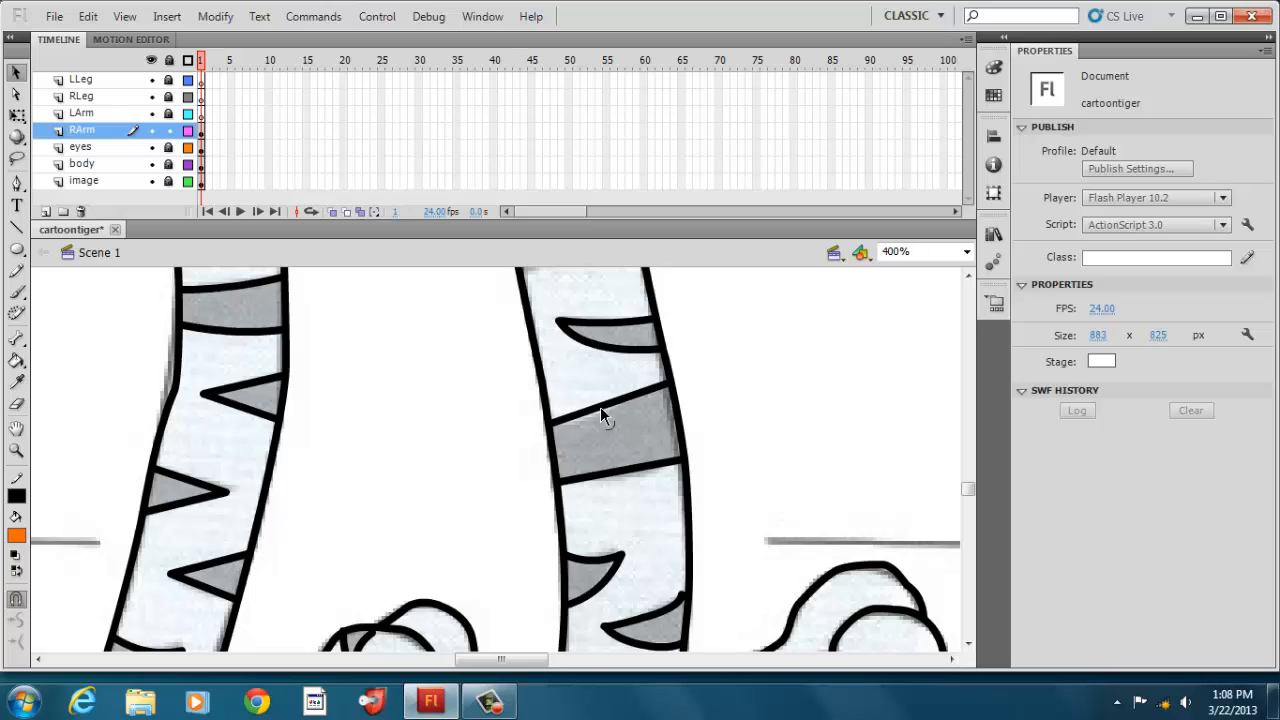
{"action": "left_click_drag", "start_coordinate": [588, 415], "coordinate": [575, 430]}
{"action": "left_click_drag", "start_coordinate": [632, 473], "coordinate": [636, 481]}
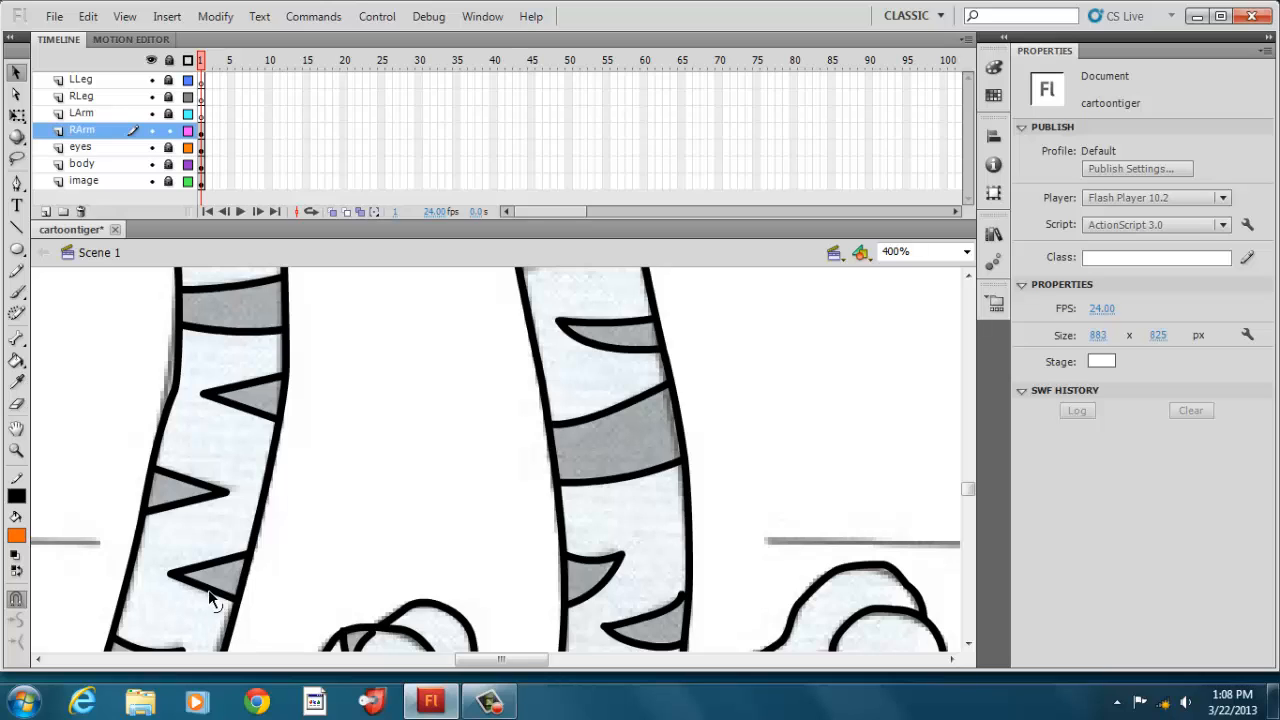
{"action": "left_click_drag", "start_coordinate": [206, 596], "coordinate": [212, 590]}
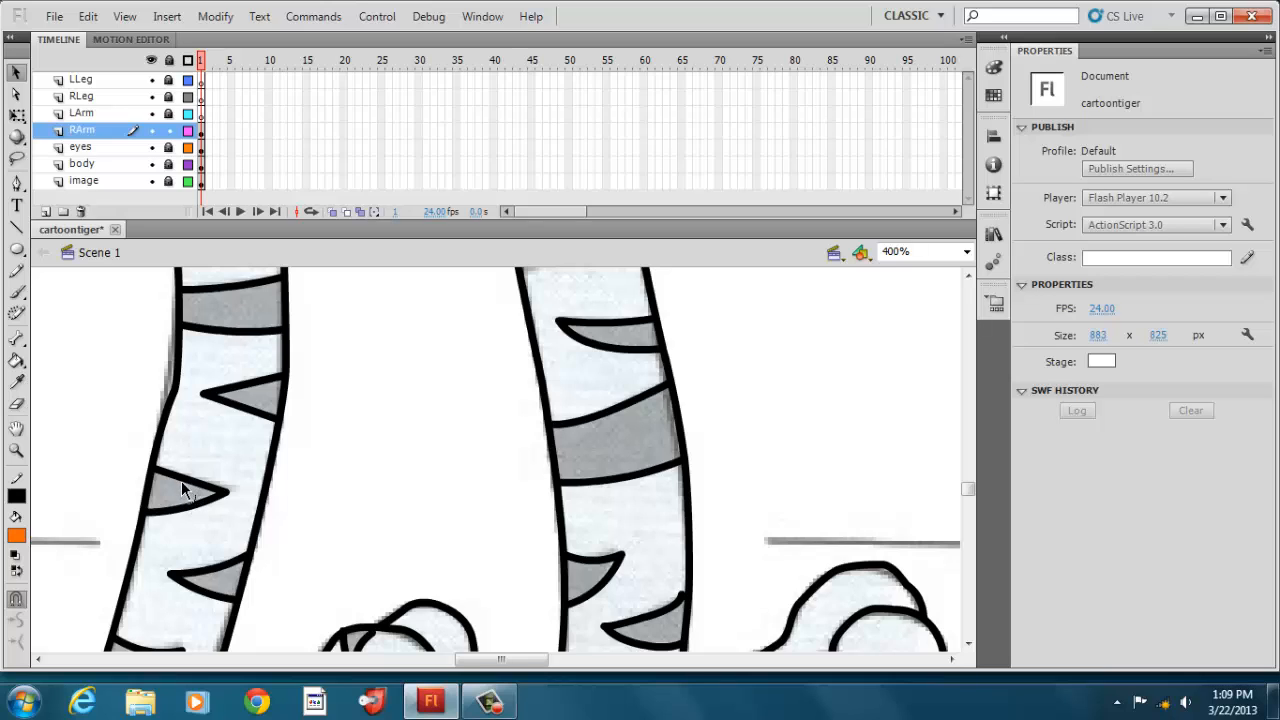
{"action": "left_click", "coordinate": [250, 414]}
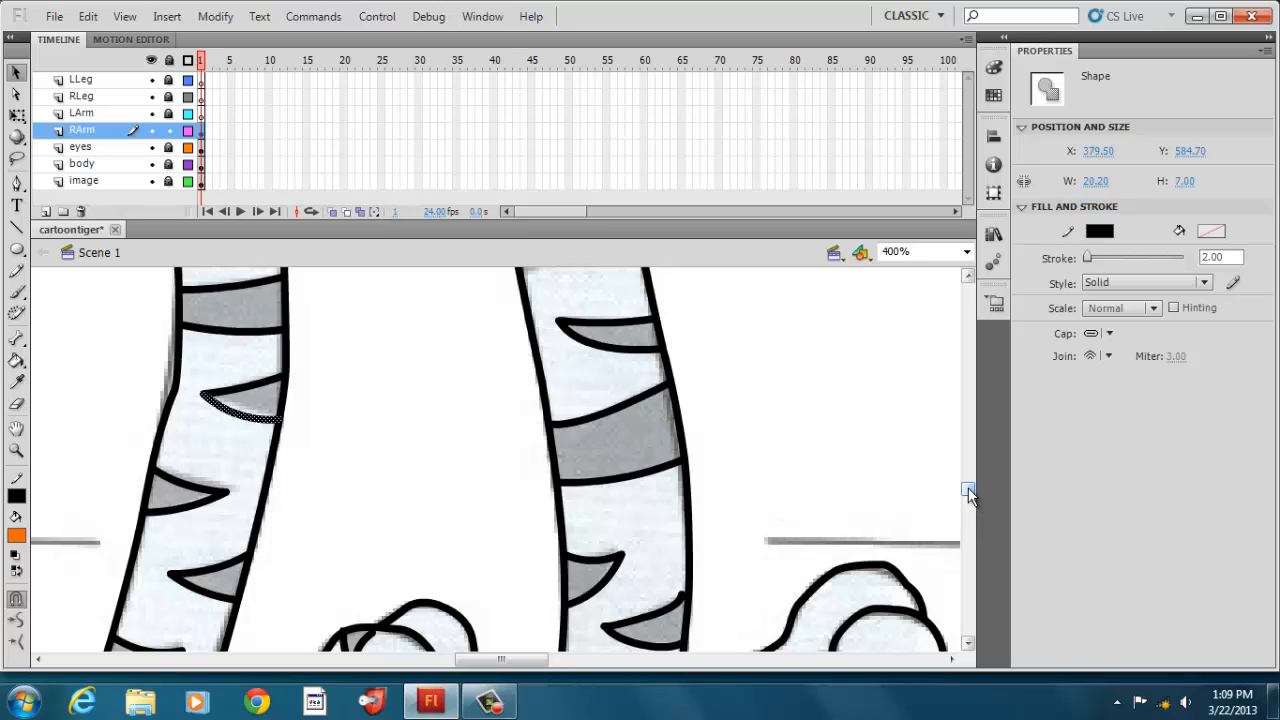
Close the open upper ends of the RLeg and the LLeg with a straight line across each
{"action": "scroll", "coordinate": [968, 487], "scroll_direction": "up", "scroll_amount": 2}
{"action": "left_click_drag", "start_coordinate": [968, 484], "coordinate": [967, 476]}
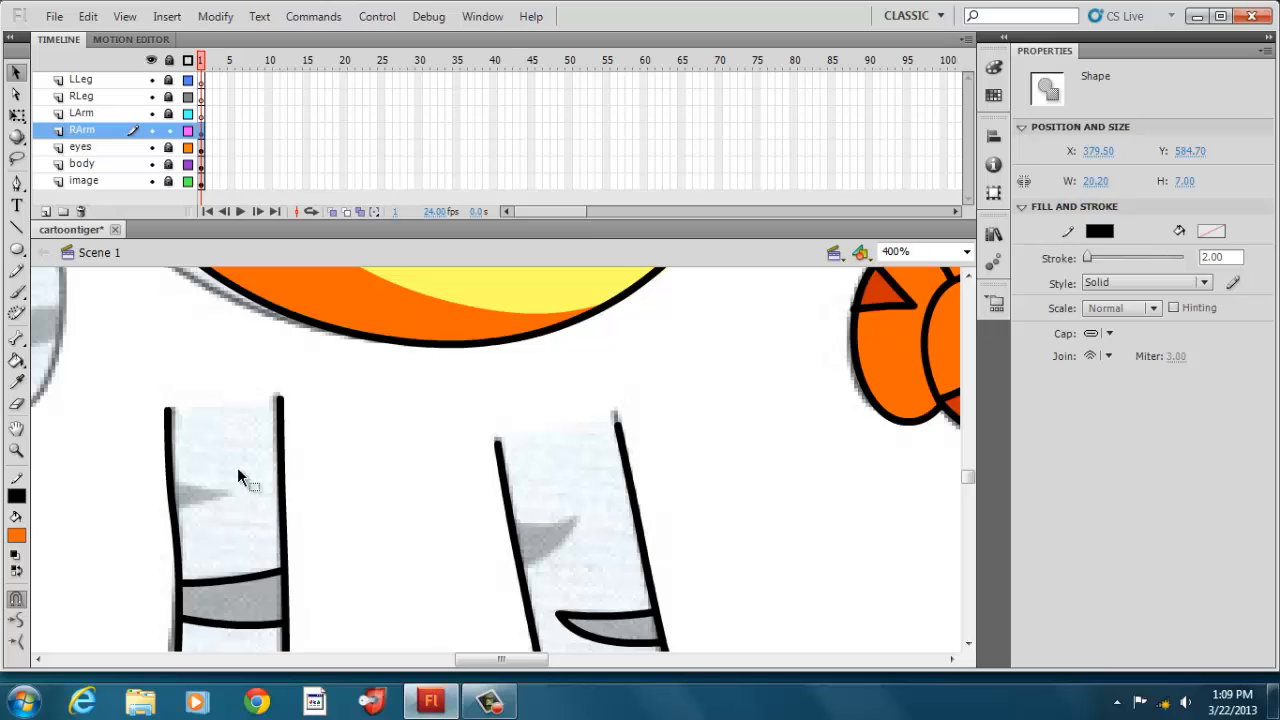
{"action": "left_click", "coordinate": [17, 227]}
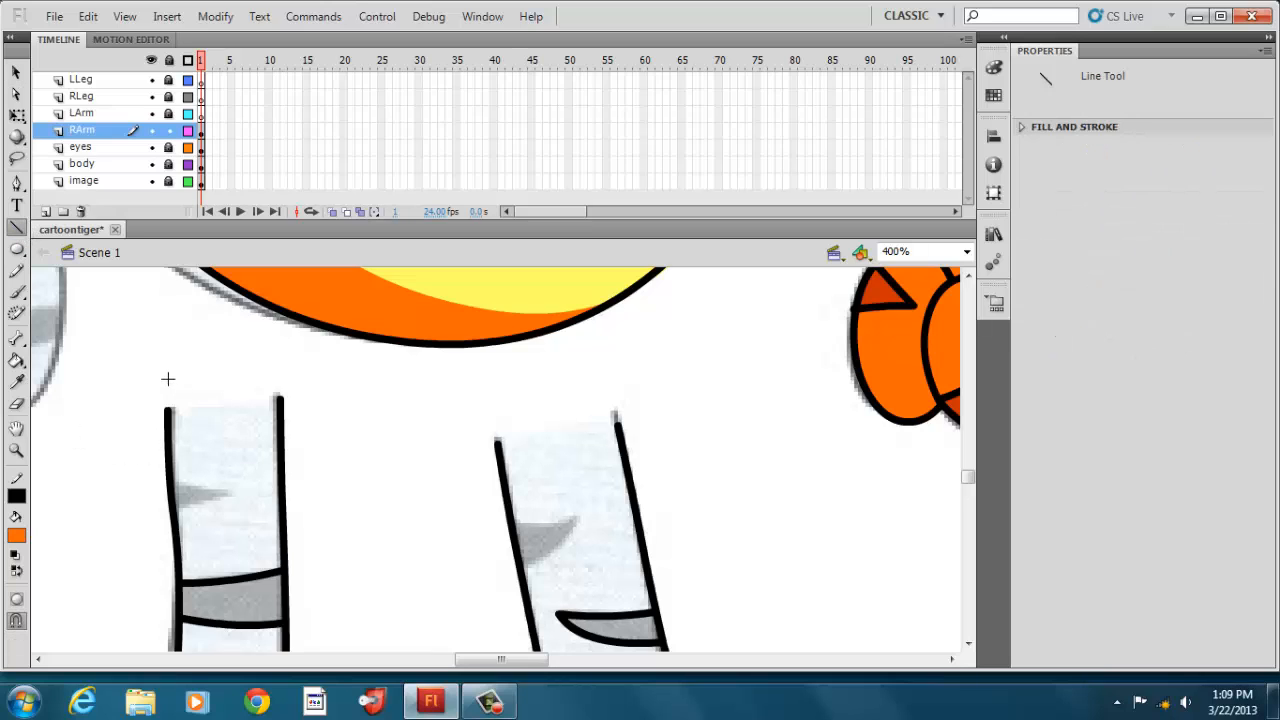
{"action": "left_click_drag", "start_coordinate": [177, 409], "coordinate": [279, 398]}
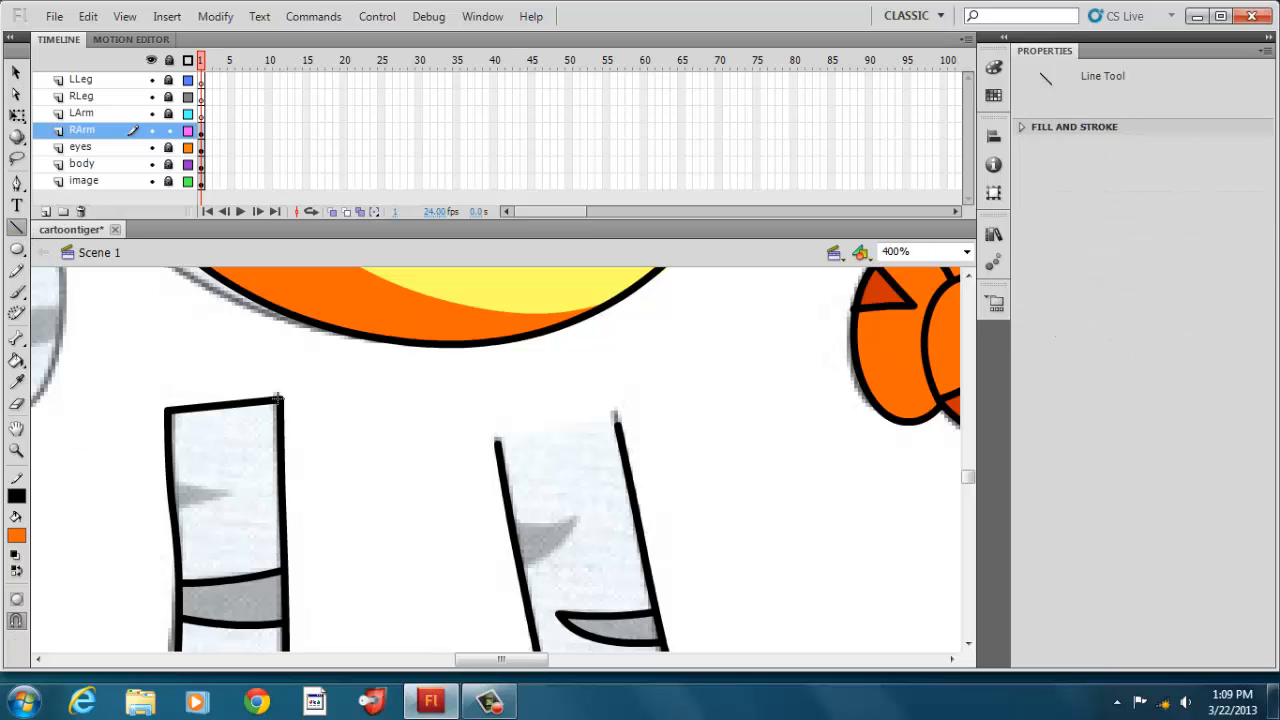
{"action": "left_click_drag", "start_coordinate": [497, 442], "coordinate": [617, 425]}
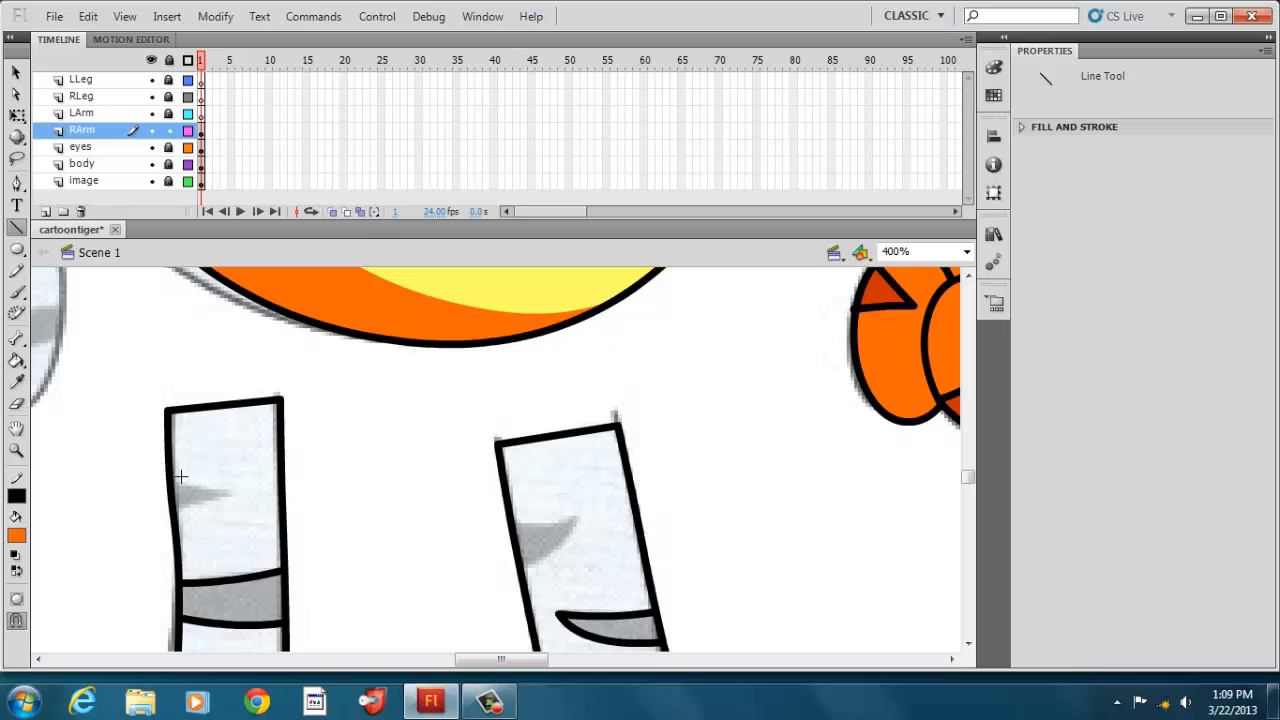
Outline the uppermost stripe on each leg with two straight lines and bend the LLeg's stripe to match the reference
{"action": "mouse_move", "coordinate": [228, 493]}
{"action": "left_mouse_down"}
{"action": "mouse_move", "coordinate": [172, 480]}
{"action": "mouse_move", "coordinate": [229, 492]}
{"action": "left_mouse_up"}
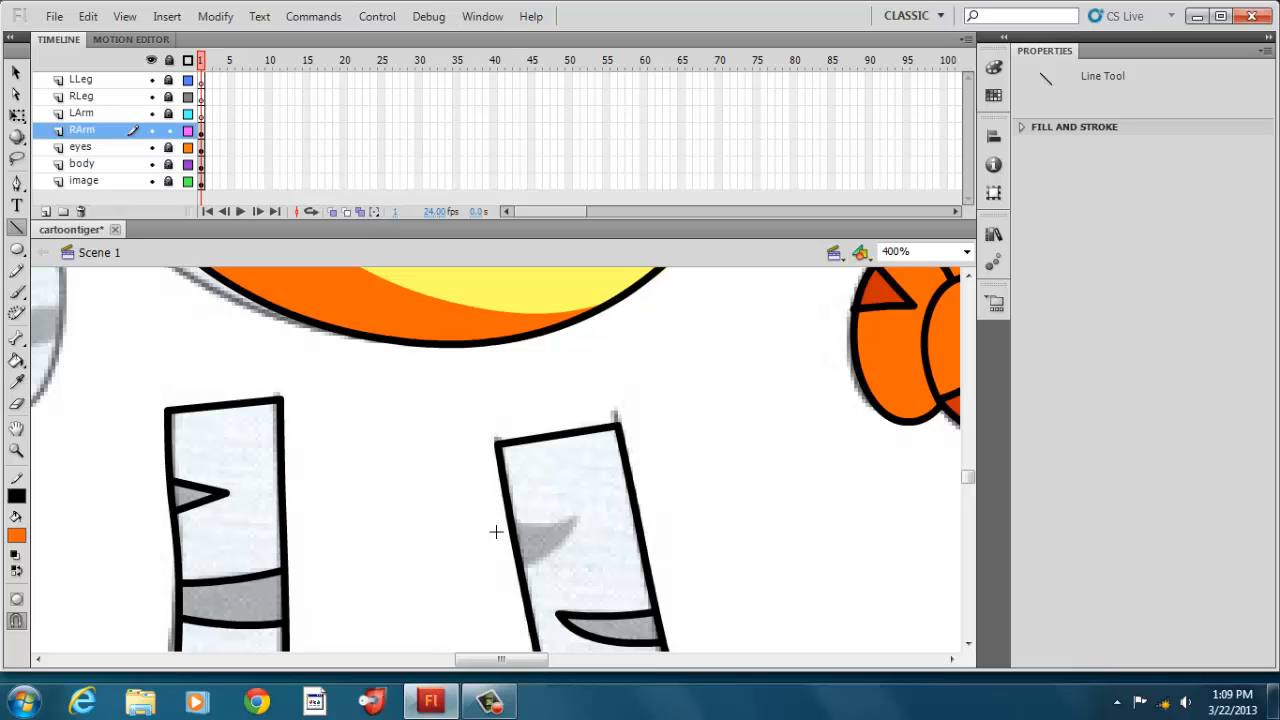
{"action": "left_click_drag", "start_coordinate": [574, 523], "coordinate": [520, 572]}
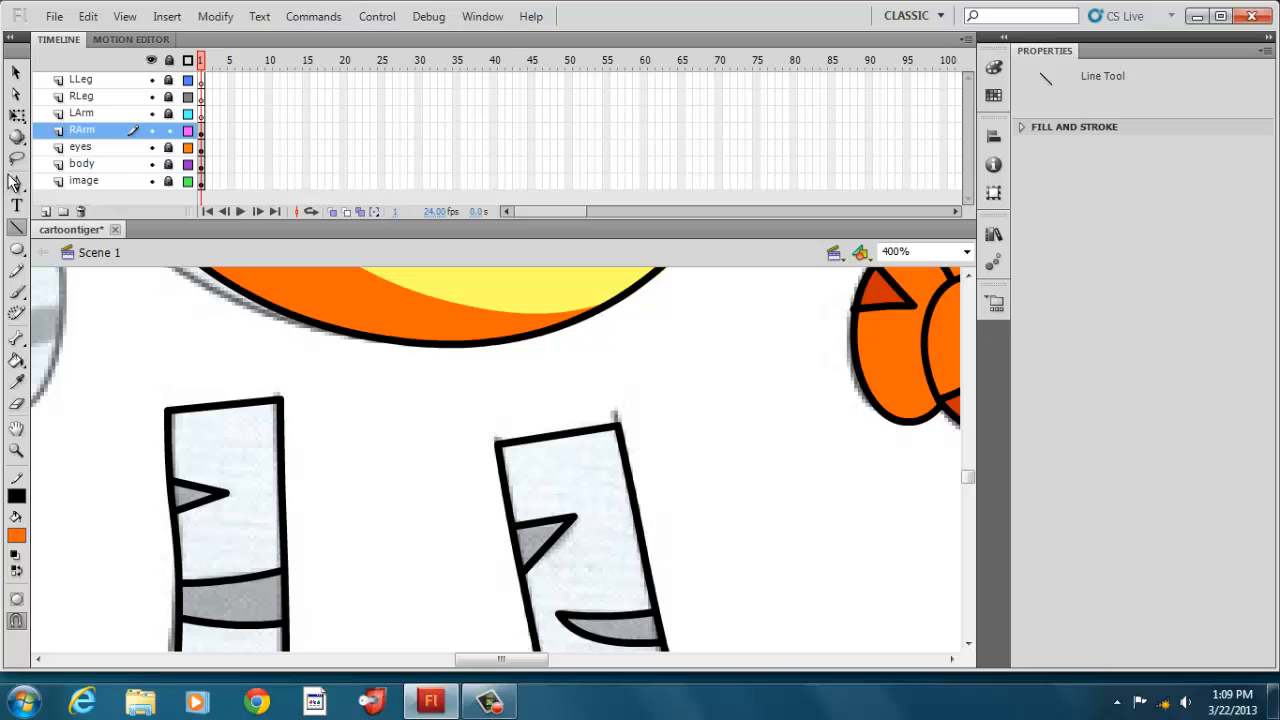
{"action": "left_click", "coordinate": [18, 70]}
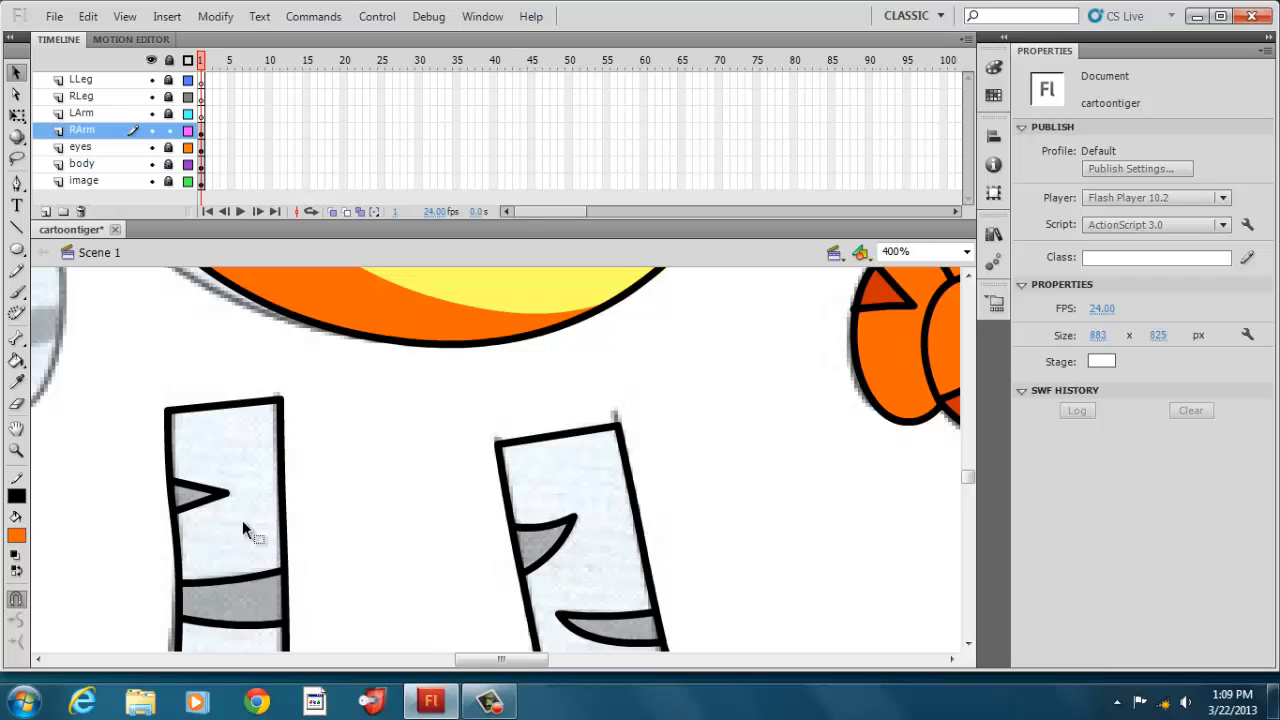
Curve the edges of the RLeg's uppermost stripe and fill the upper stripes on both legs and the RLeg's wide band with #CC3300
{"action": "left_click_drag", "start_coordinate": [195, 512], "coordinate": [196, 513]}
{"action": "left_click", "coordinate": [22, 537]}
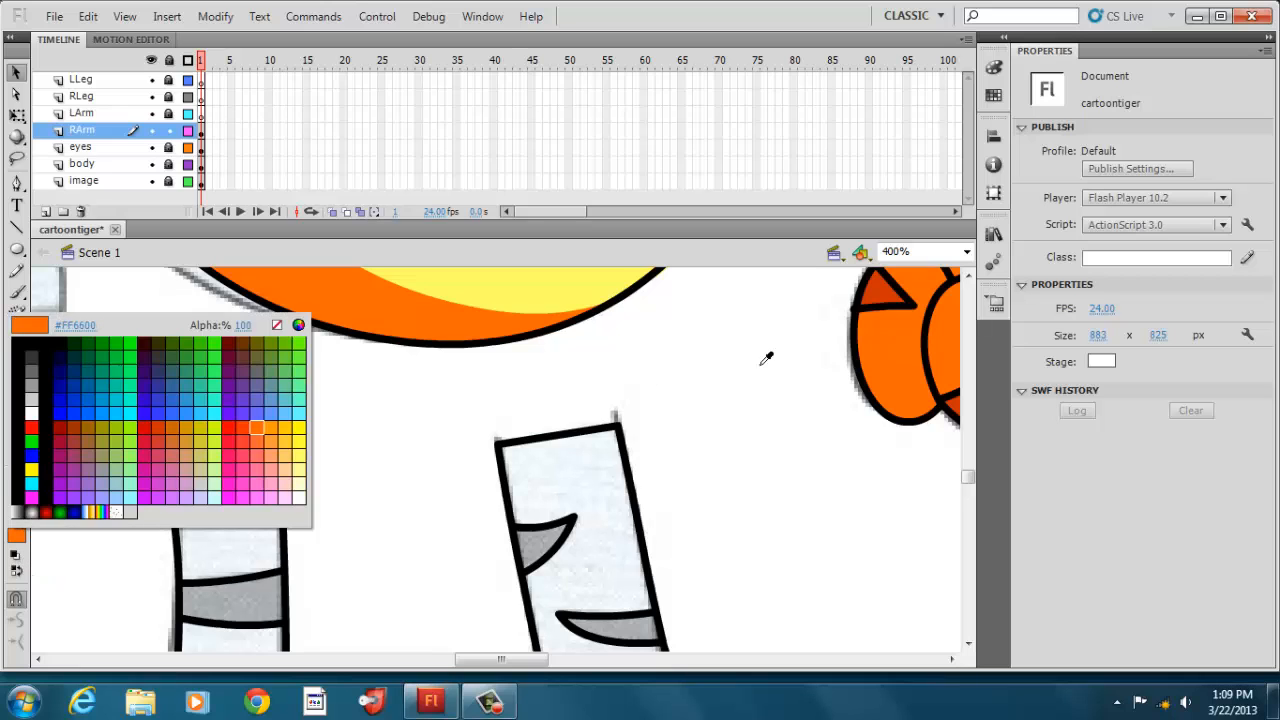
{"action": "left_click", "coordinate": [888, 289]}
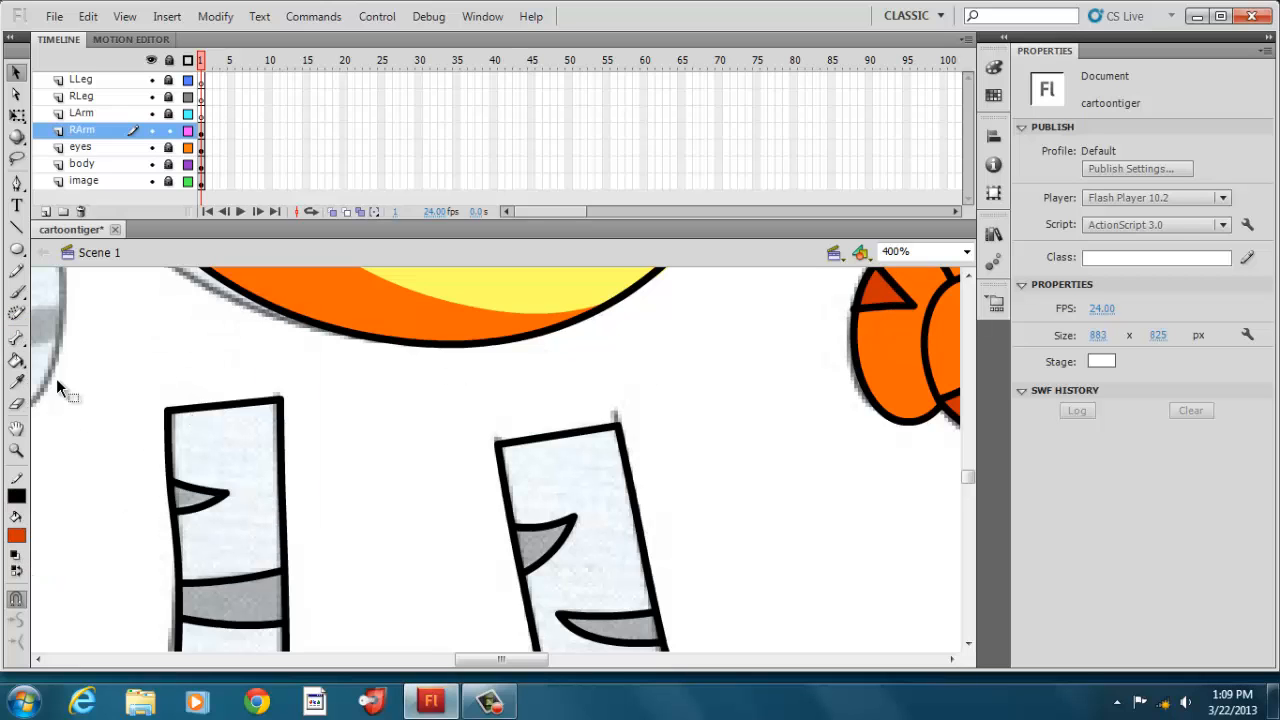
{"action": "left_click", "coordinate": [18, 363]}
{"action": "left_click", "coordinate": [175, 495]}
{"action": "left_click", "coordinate": [524, 538]}
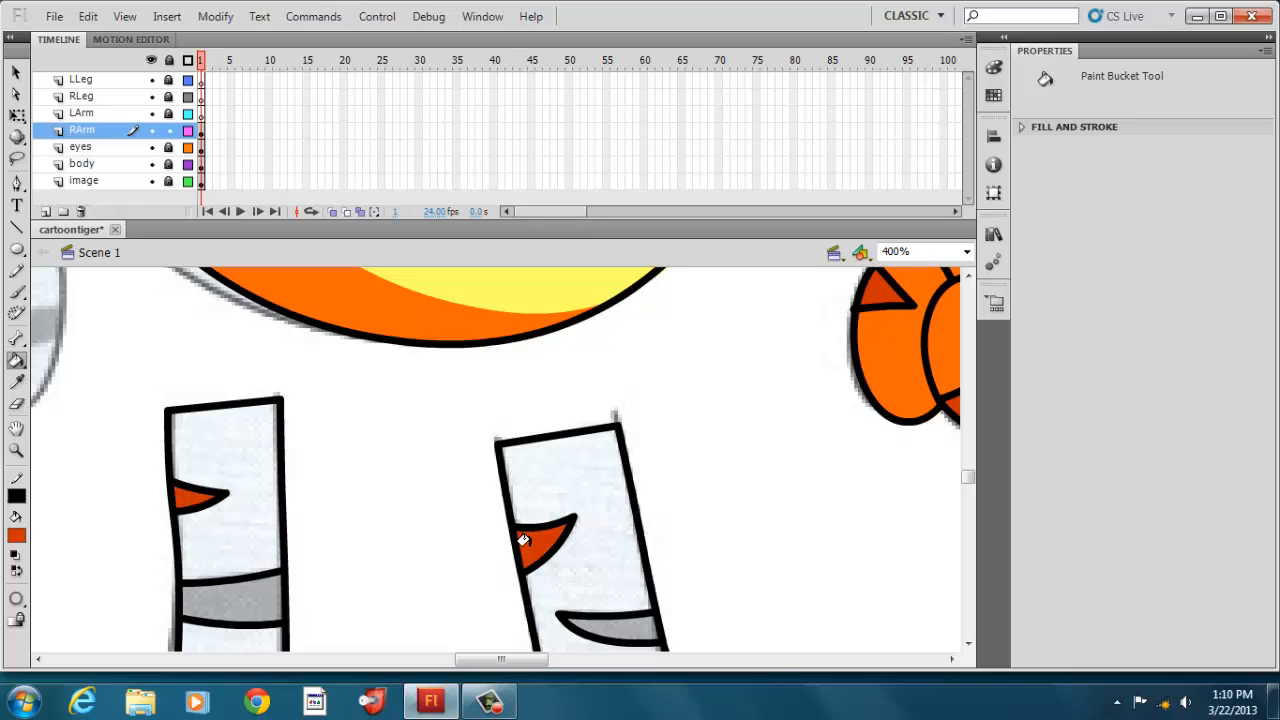
{"action": "left_click", "coordinate": [608, 629]}
{"action": "left_click", "coordinate": [223, 605]}
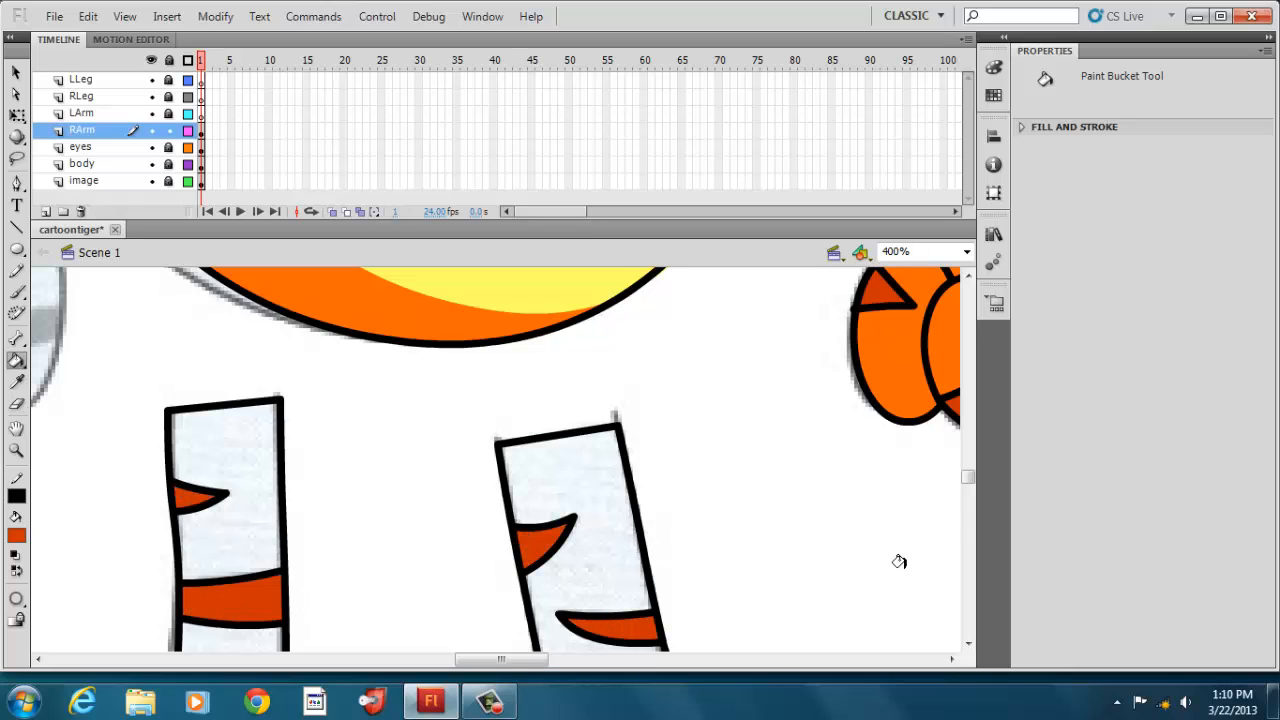
Fill the LLeg's wide band and the RLeg's lower pointed stripes with #CC3300 and try to fill the RLeg's toe stripe
{"action": "left_click_drag", "start_coordinate": [968, 480], "coordinate": [967, 489]}
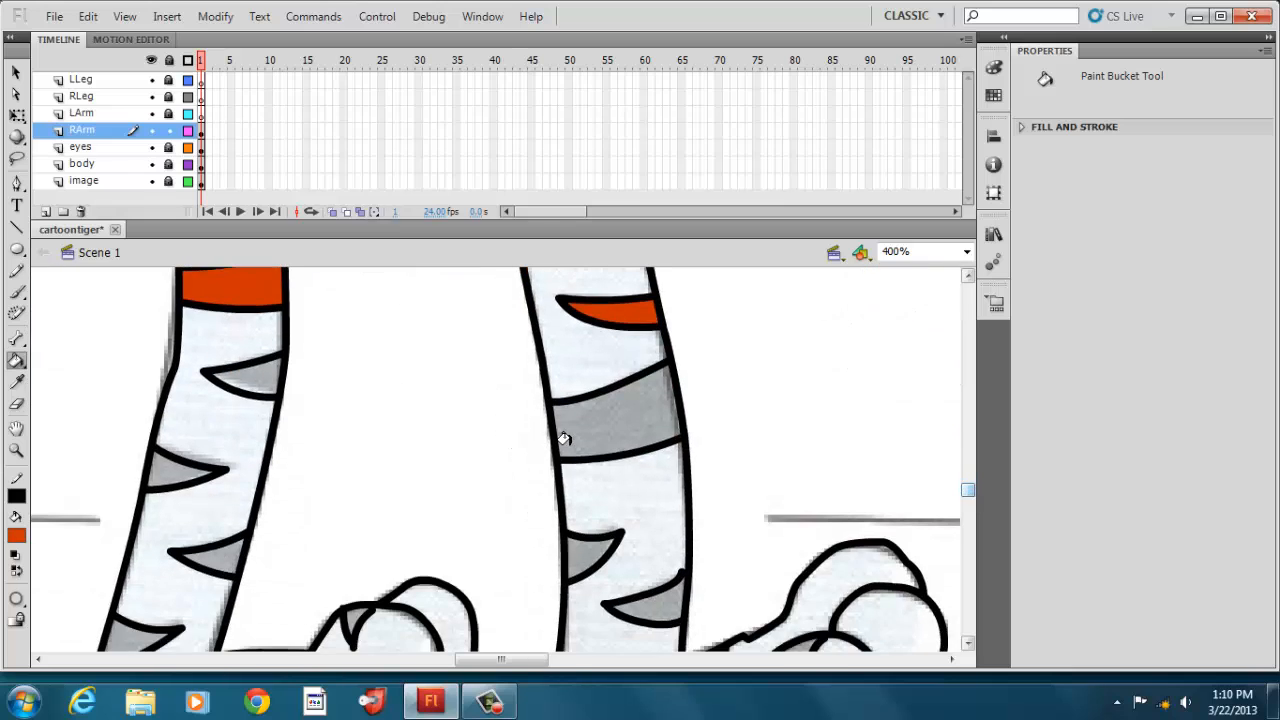
{"action": "left_click", "coordinate": [574, 428]}
{"action": "left_click", "coordinate": [250, 376]}
{"action": "left_click", "coordinate": [160, 468]}
{"action": "left_click", "coordinate": [212, 560]}
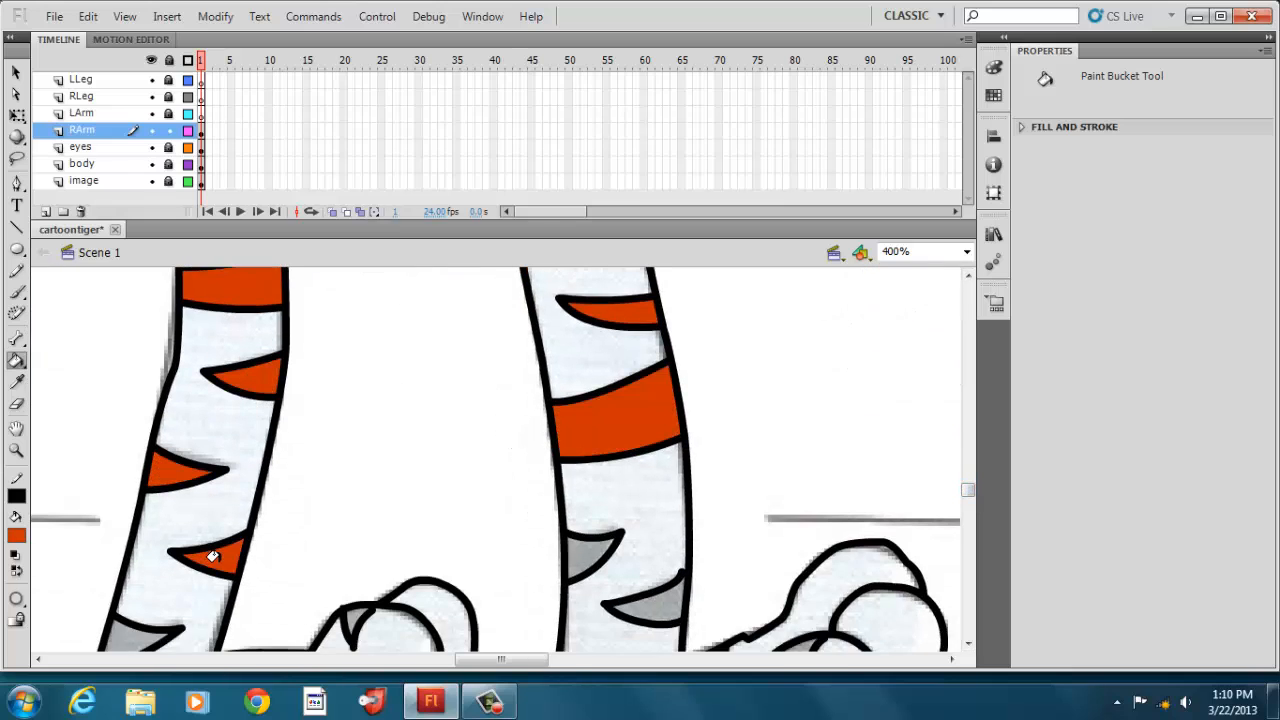
{"action": "left_click", "coordinate": [334, 612]}
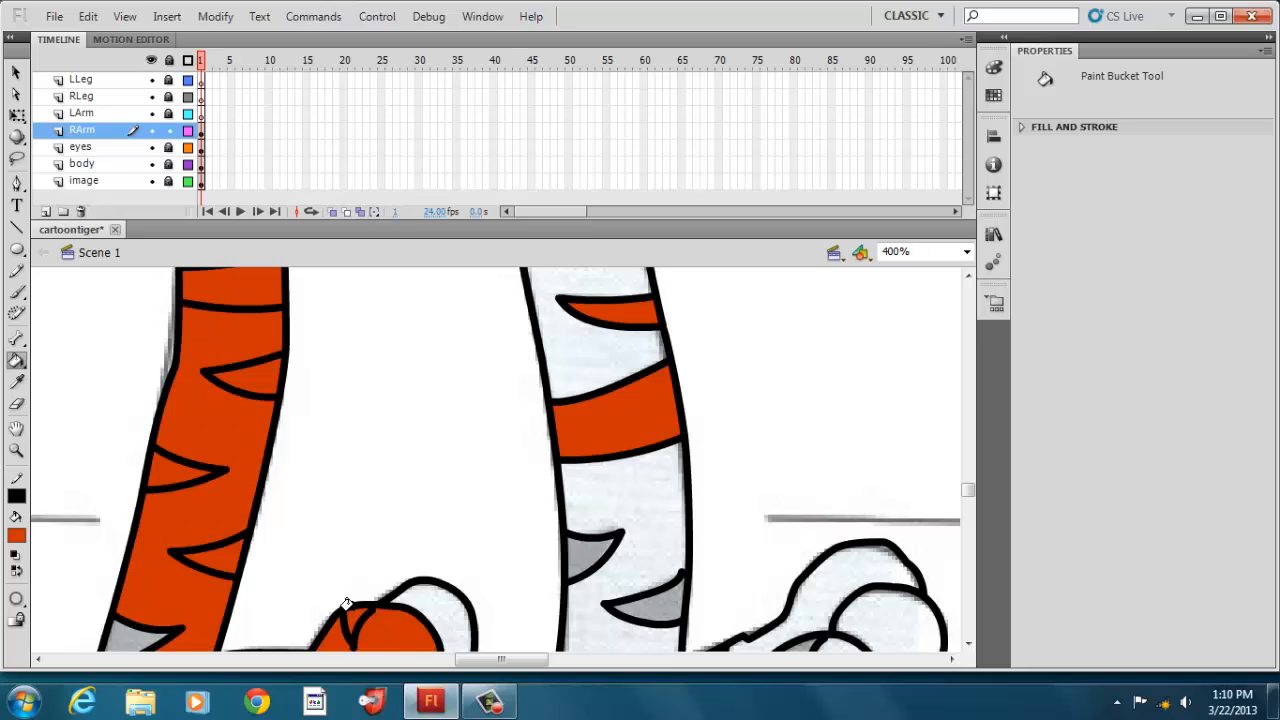
{"action": "left_click", "coordinate": [132, 622]}
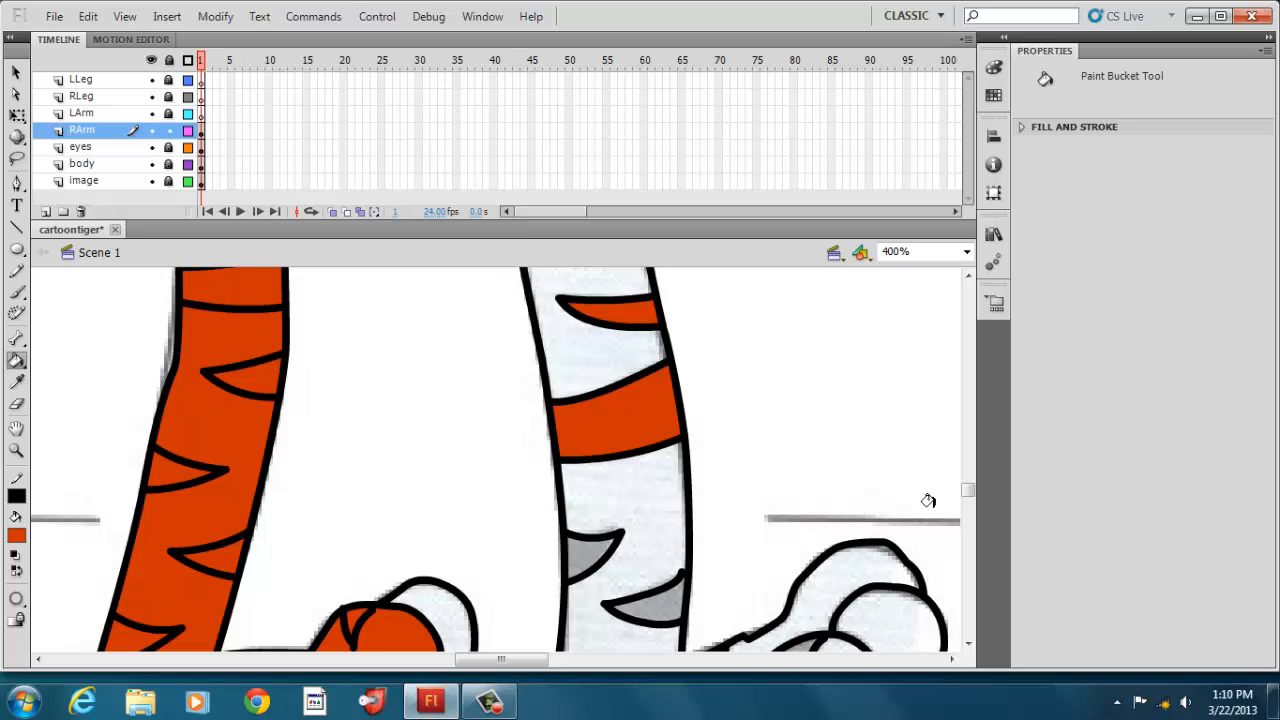
Fill the LLeg's pointed stripe on the left edge below the wide band and its ankle stripe with #CC3300
{"action": "left_click", "coordinate": [587, 563]}
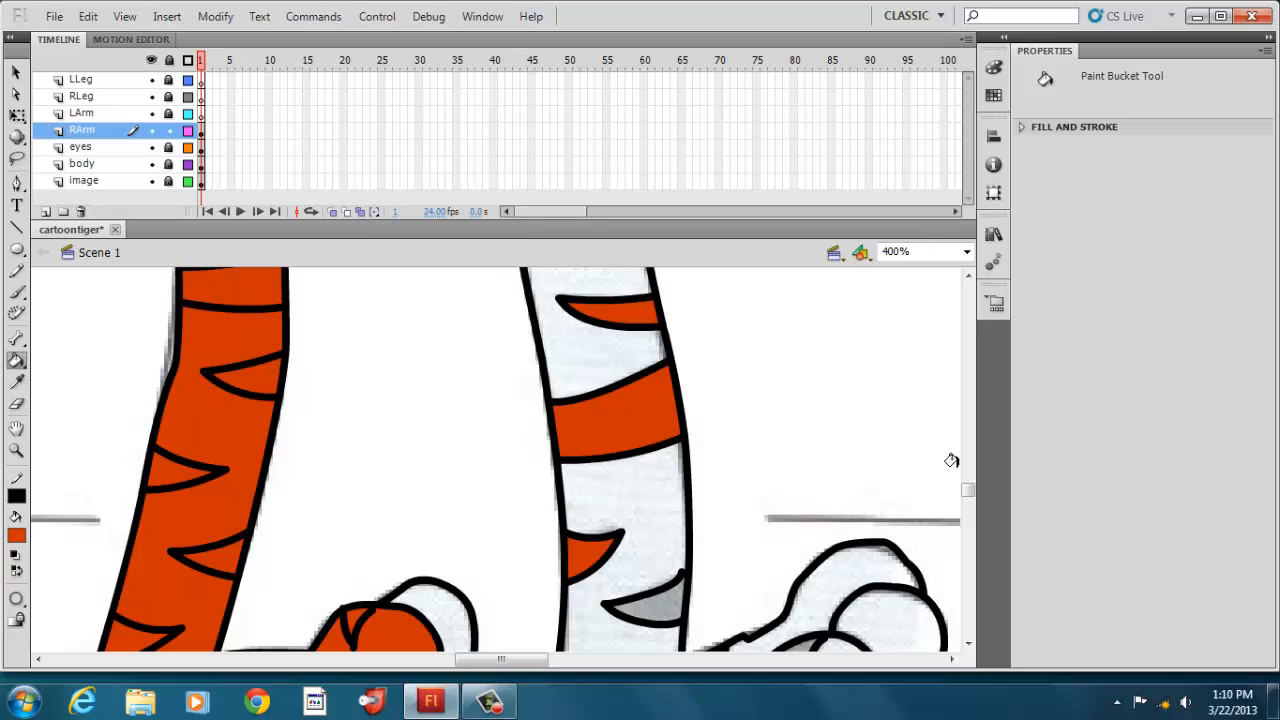
{"action": "left_click_drag", "start_coordinate": [967, 489], "coordinate": [967, 497]}
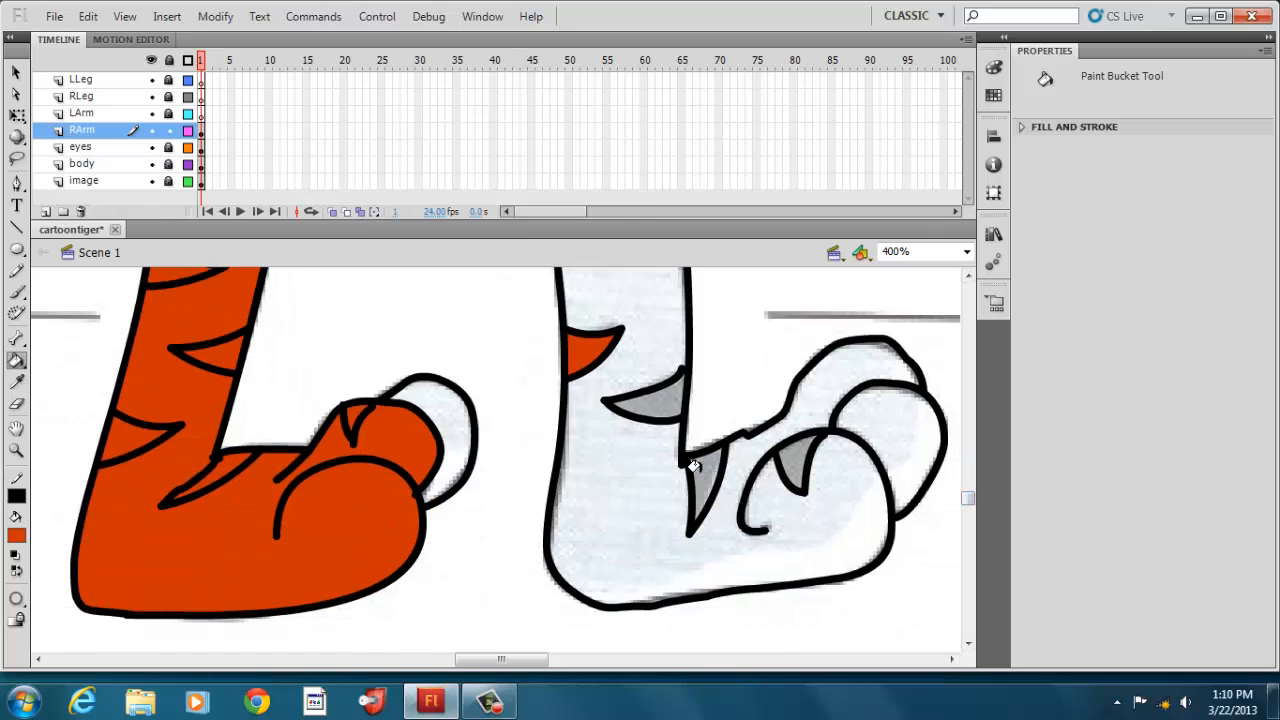
{"action": "left_click", "coordinate": [693, 466]}
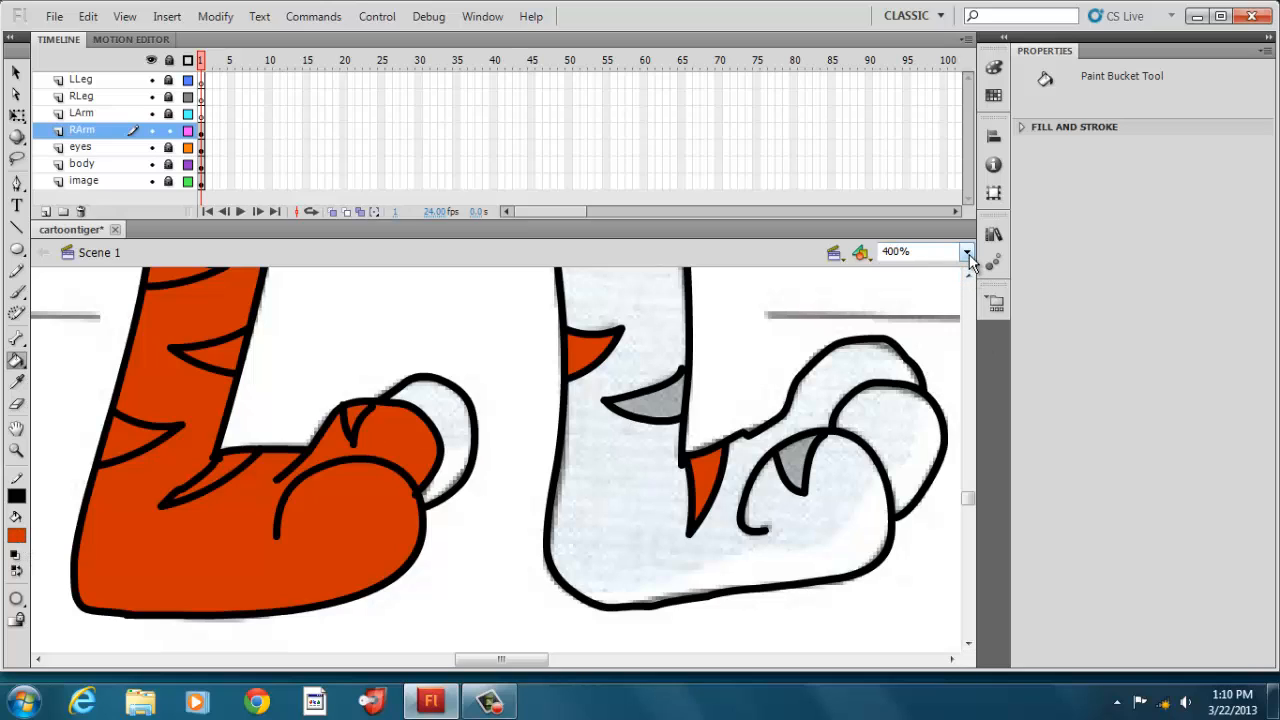
Fill the RLeg's skin areas, its outermost toe and the LLeg's area above the wide band with the arm's orange, #FF6600
{"action": "left_click", "coordinate": [967, 253]}
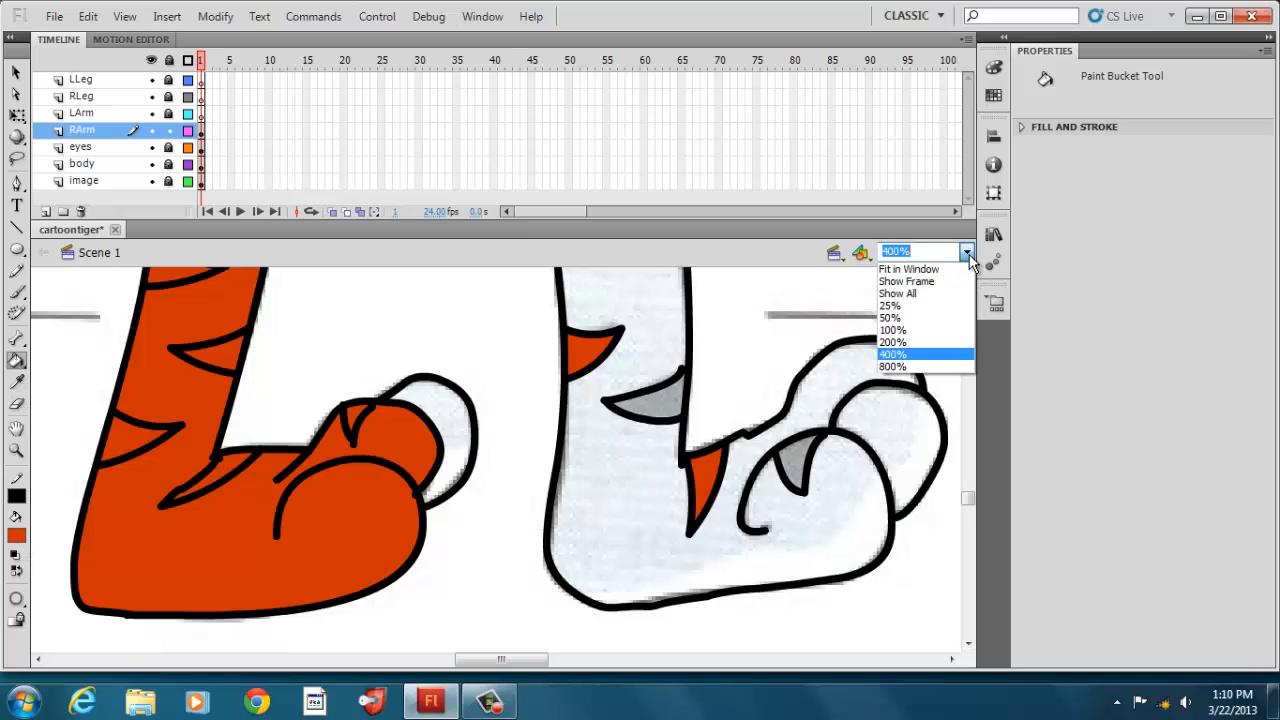
{"action": "left_click", "coordinate": [946, 343]}
{"action": "left_click_drag", "start_coordinate": [970, 510], "coordinate": [969, 495]}
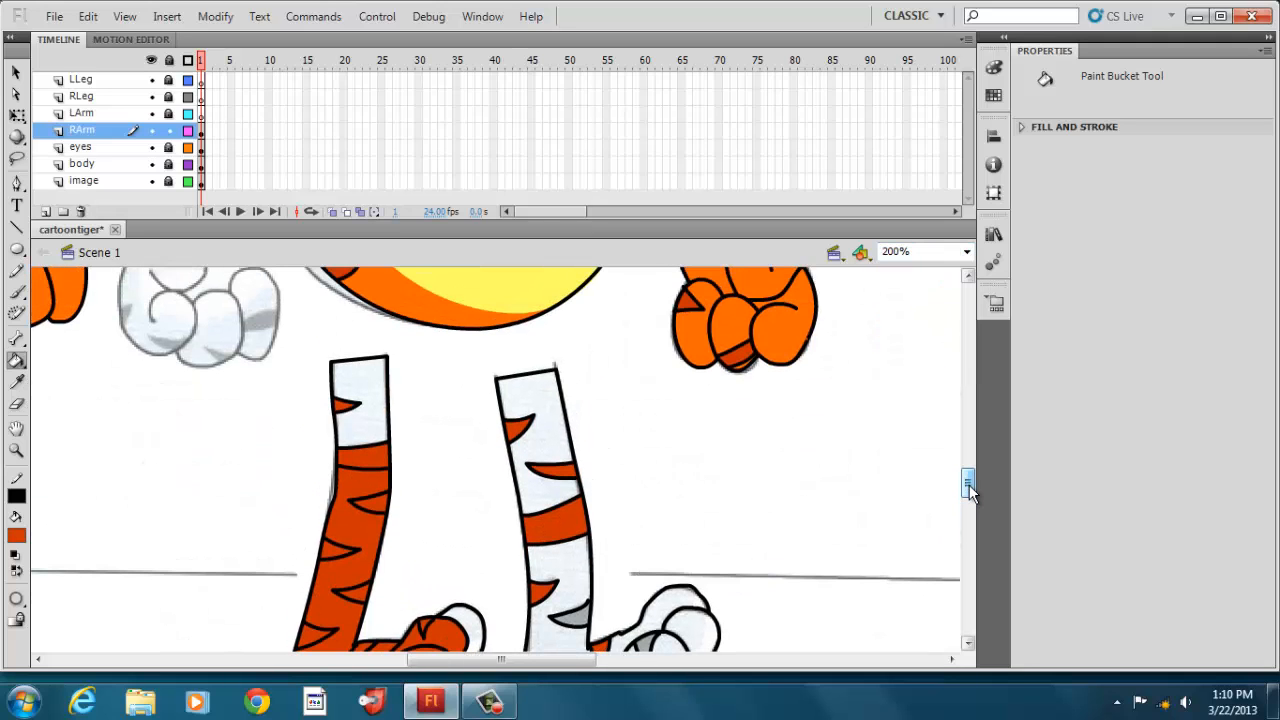
{"action": "left_click", "coordinate": [18, 539]}
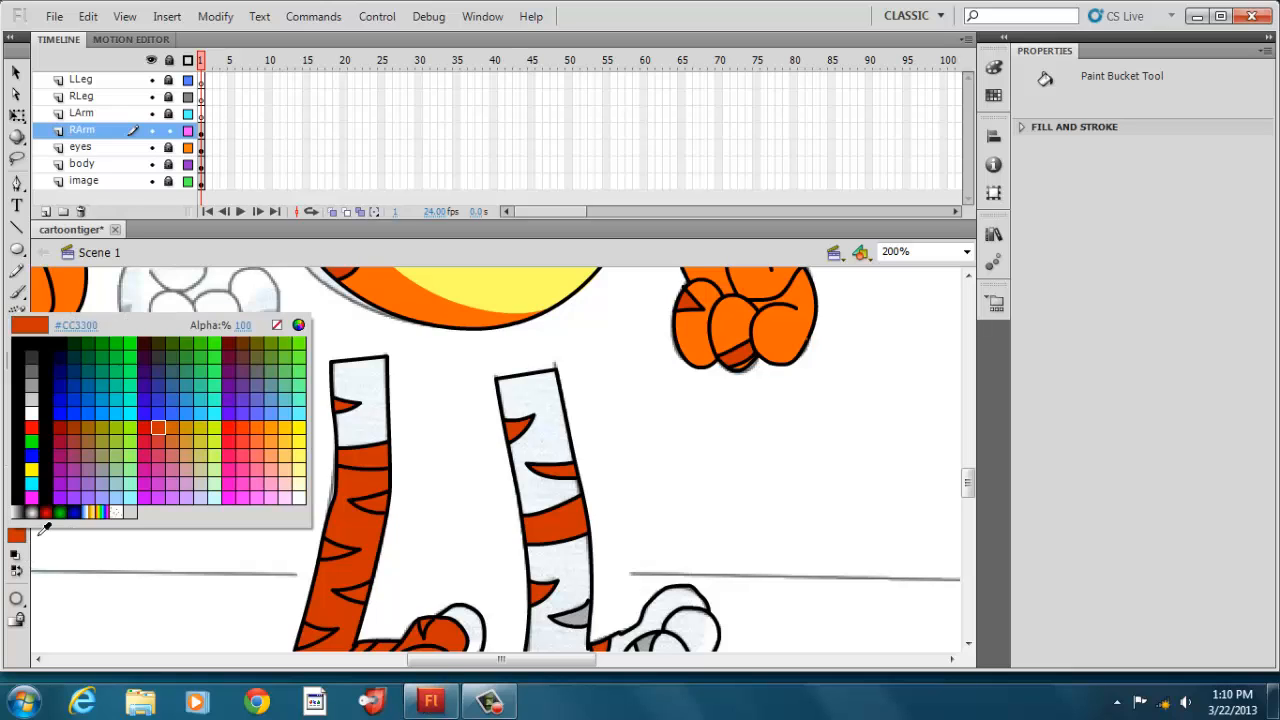
{"action": "left_click", "coordinate": [683, 325]}
{"action": "left_click", "coordinate": [368, 368]}
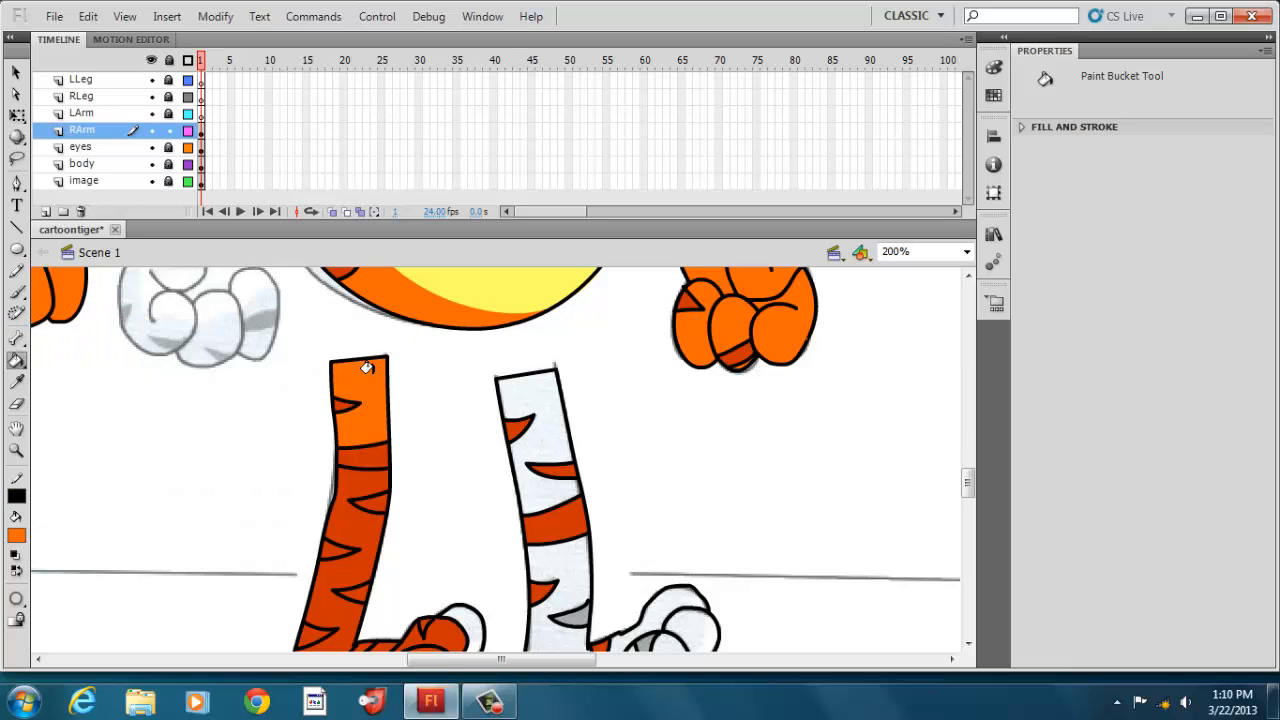
{"action": "left_click", "coordinate": [350, 472]}
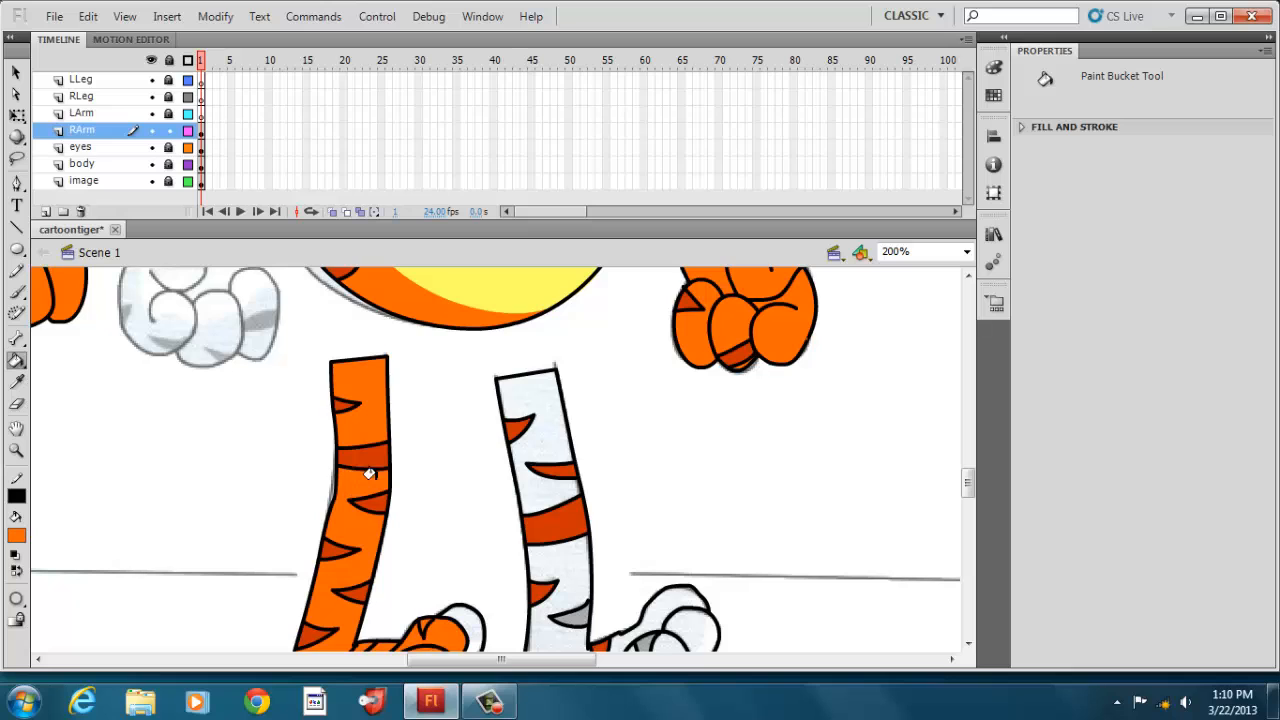
{"action": "left_click", "coordinate": [535, 422]}
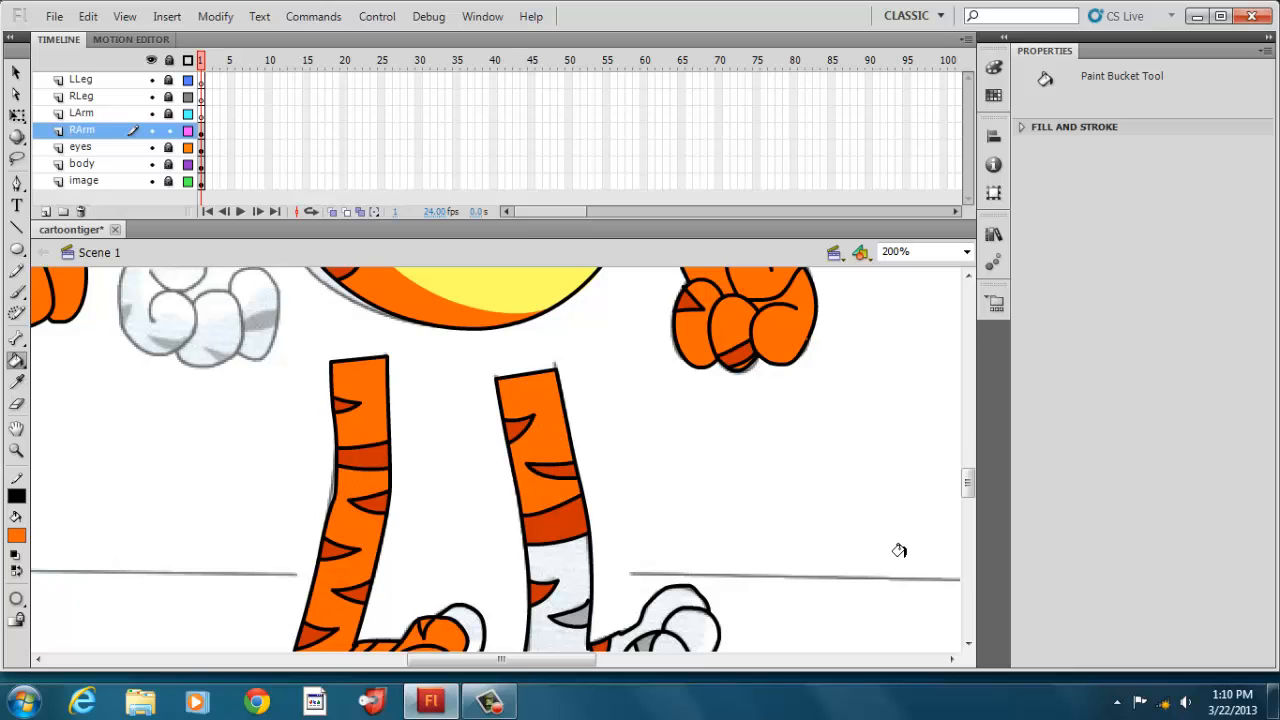
{"action": "left_click_drag", "start_coordinate": [968, 486], "coordinate": [968, 497]}
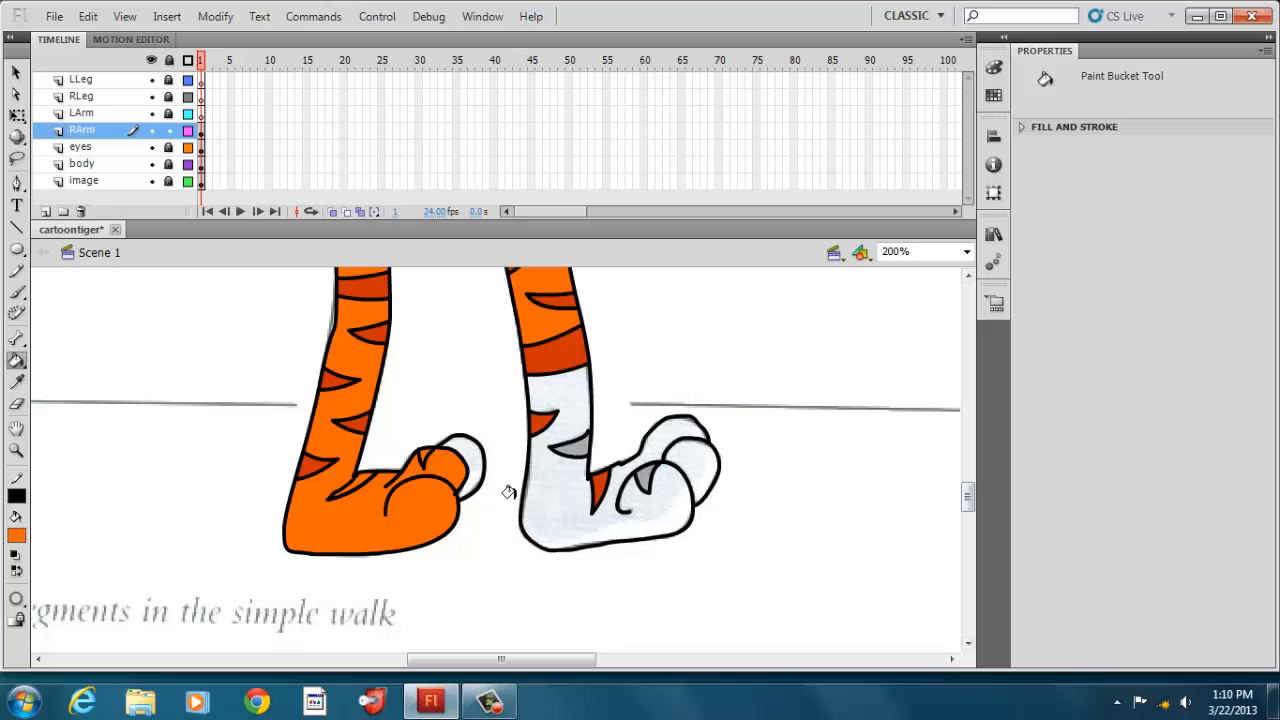
{"action": "left_click", "coordinate": [467, 455]}
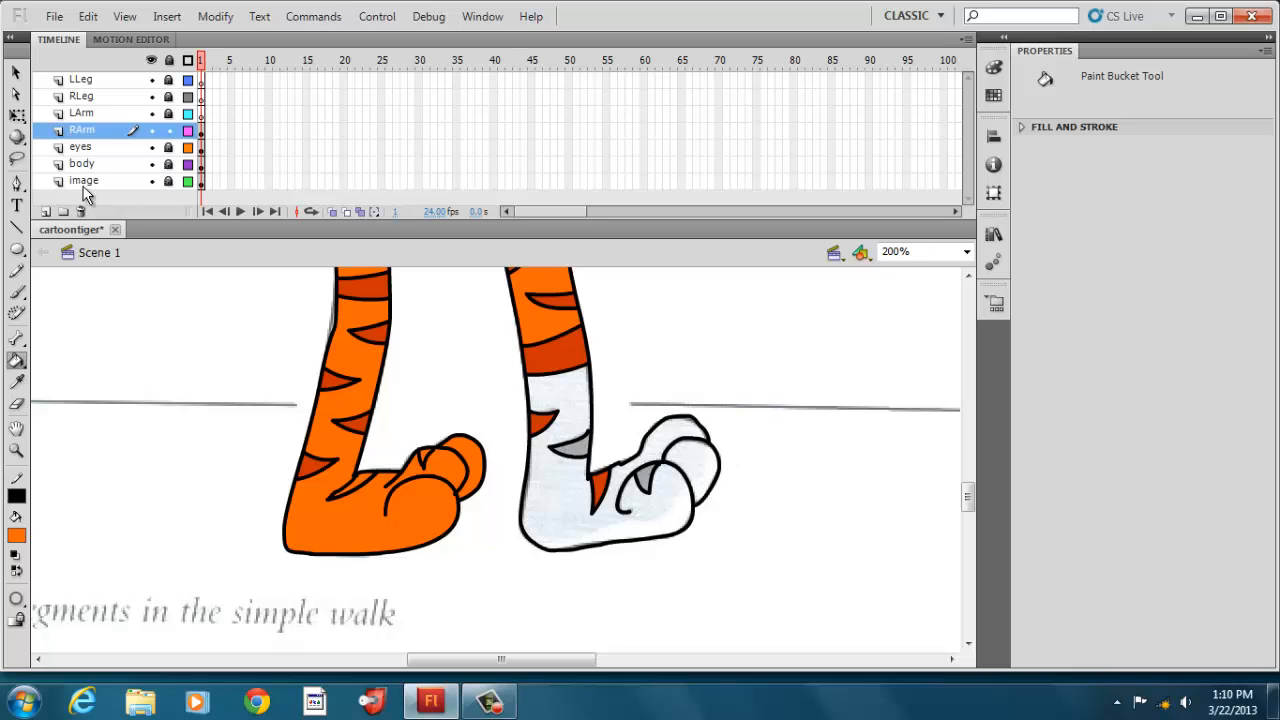
Adjust the outline around the RLeg's toe stripe and fill that stripe with #CC3300
{"action": "left_click", "coordinate": [17, 73]}
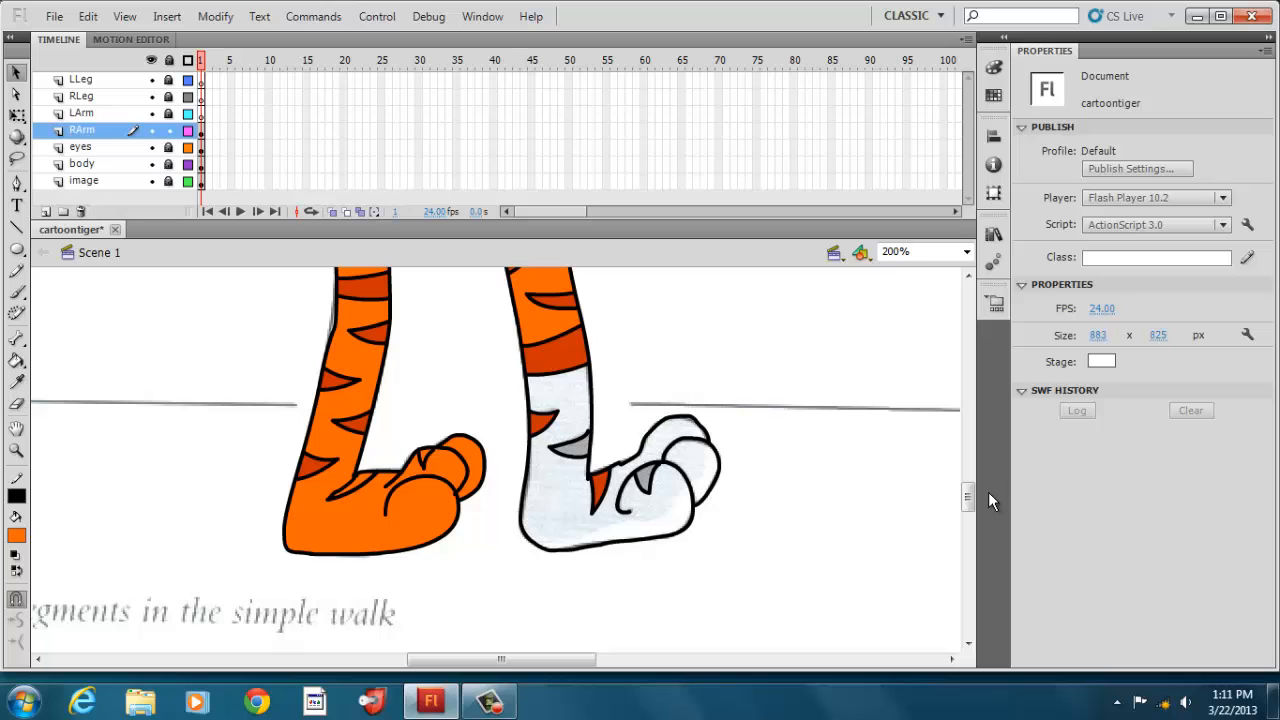
{"action": "left_click", "coordinate": [966, 251]}
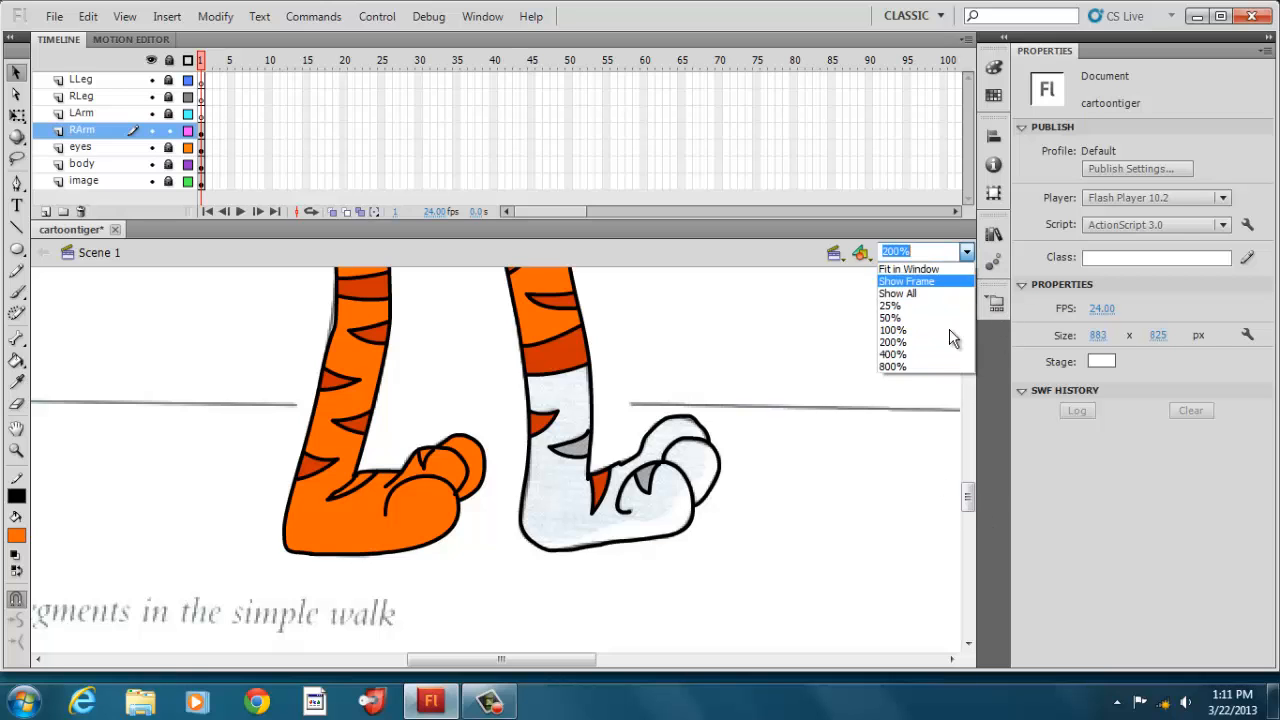
{"action": "left_click", "coordinate": [938, 355]}
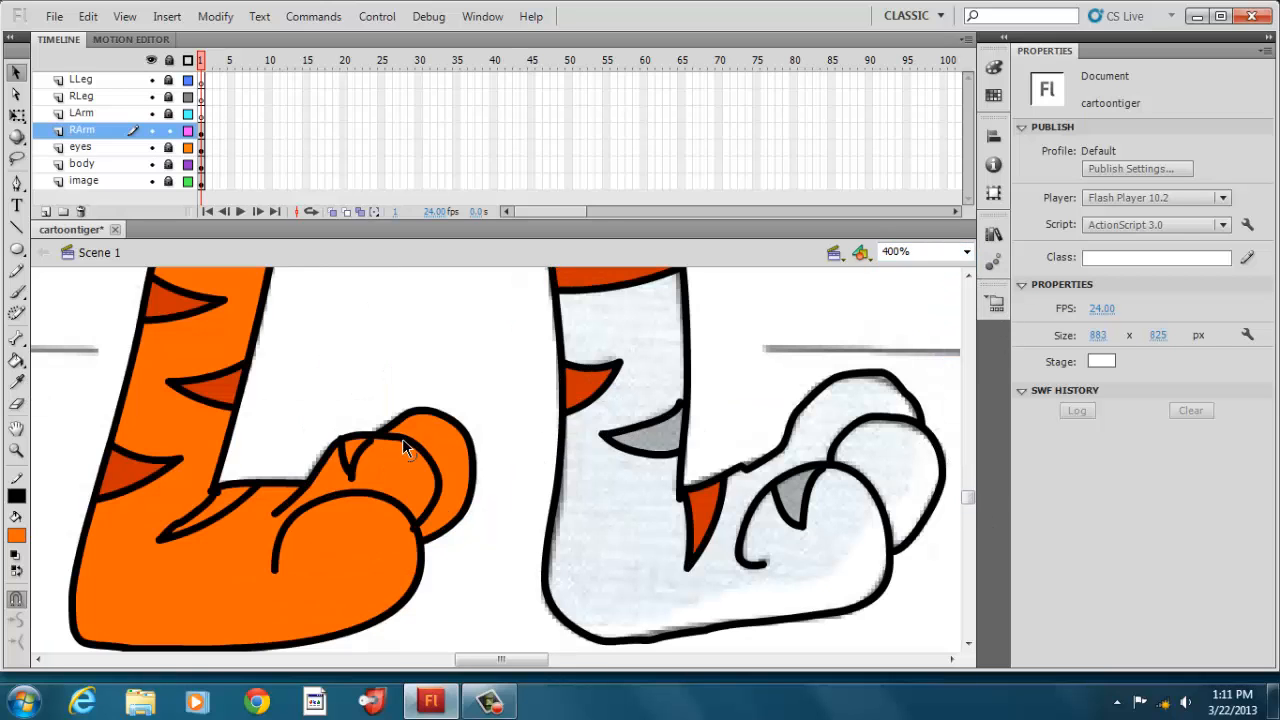
{"action": "left_click_drag", "start_coordinate": [376, 437], "coordinate": [372, 446]}
{"action": "left_click", "coordinate": [342, 441]}
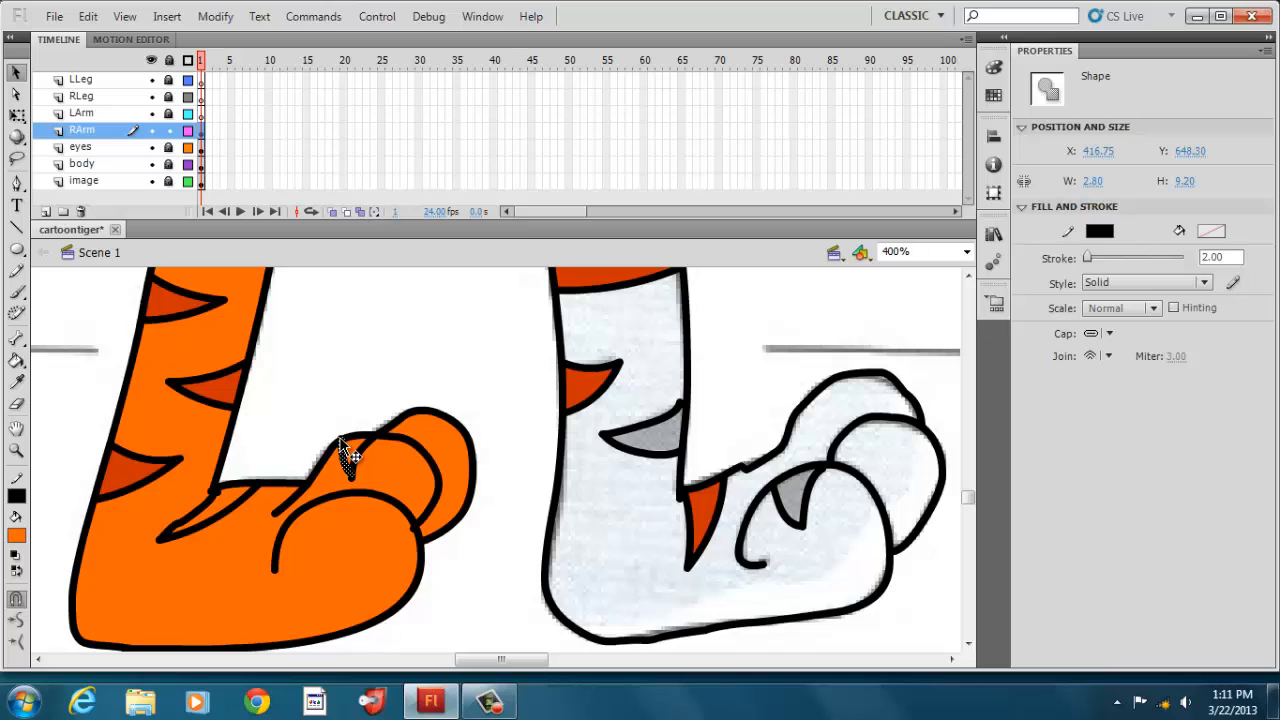
{"action": "left_click", "coordinate": [16, 360]}
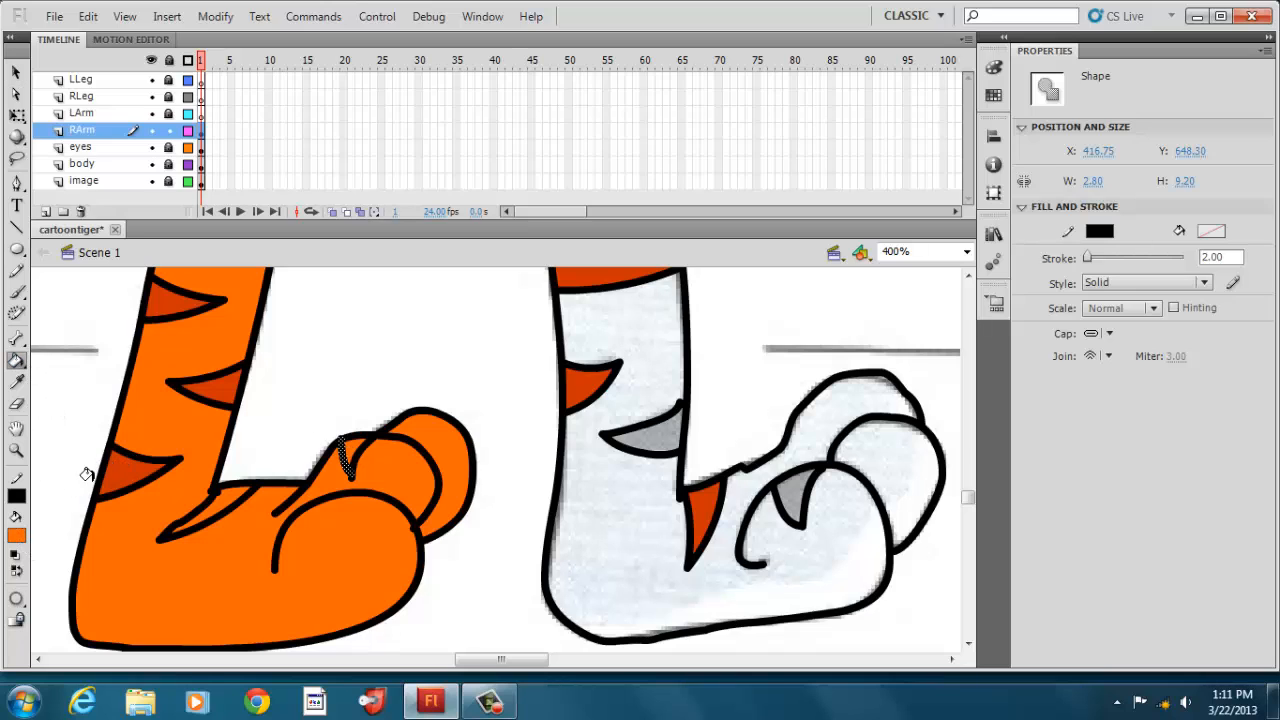
{"action": "left_click", "coordinate": [16, 537]}
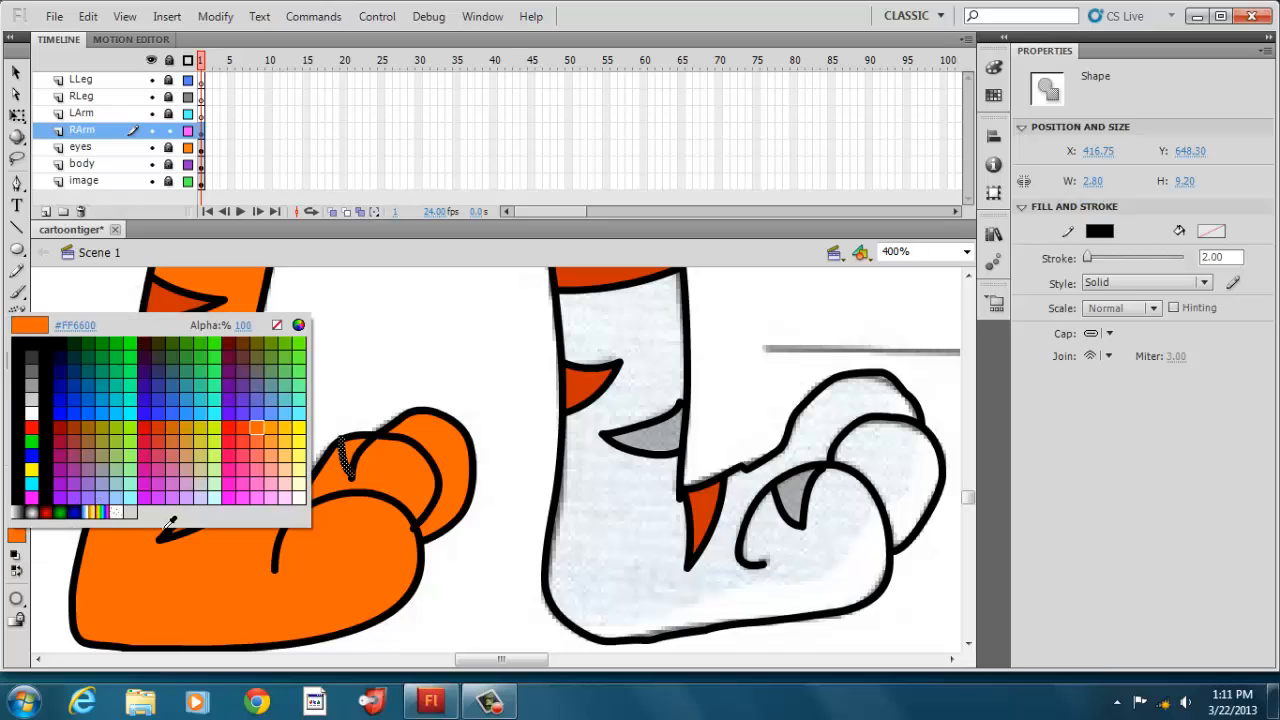
{"action": "left_click", "coordinate": [170, 294]}
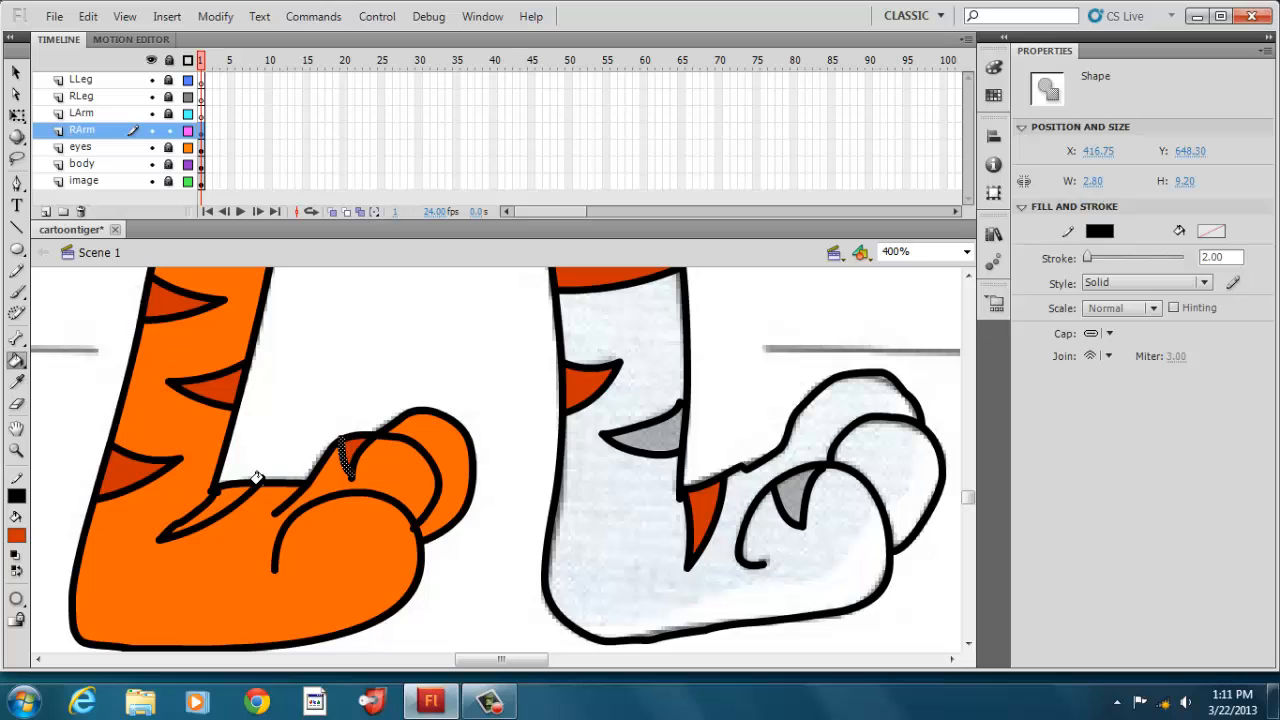
Try to fill the RLeg's ankle stripe with #CC3300 and refill the leg with #FF6600
{"action": "left_click", "coordinate": [195, 510]}
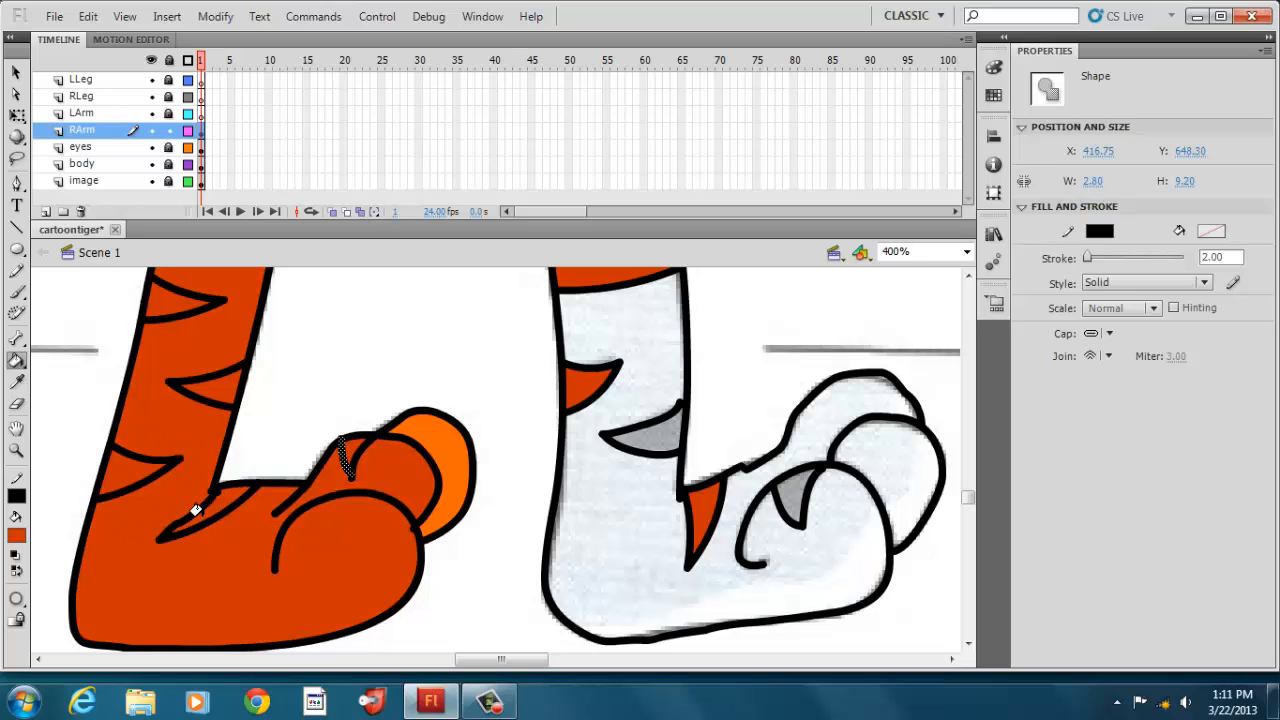
{"action": "left_click", "coordinate": [16, 536]}
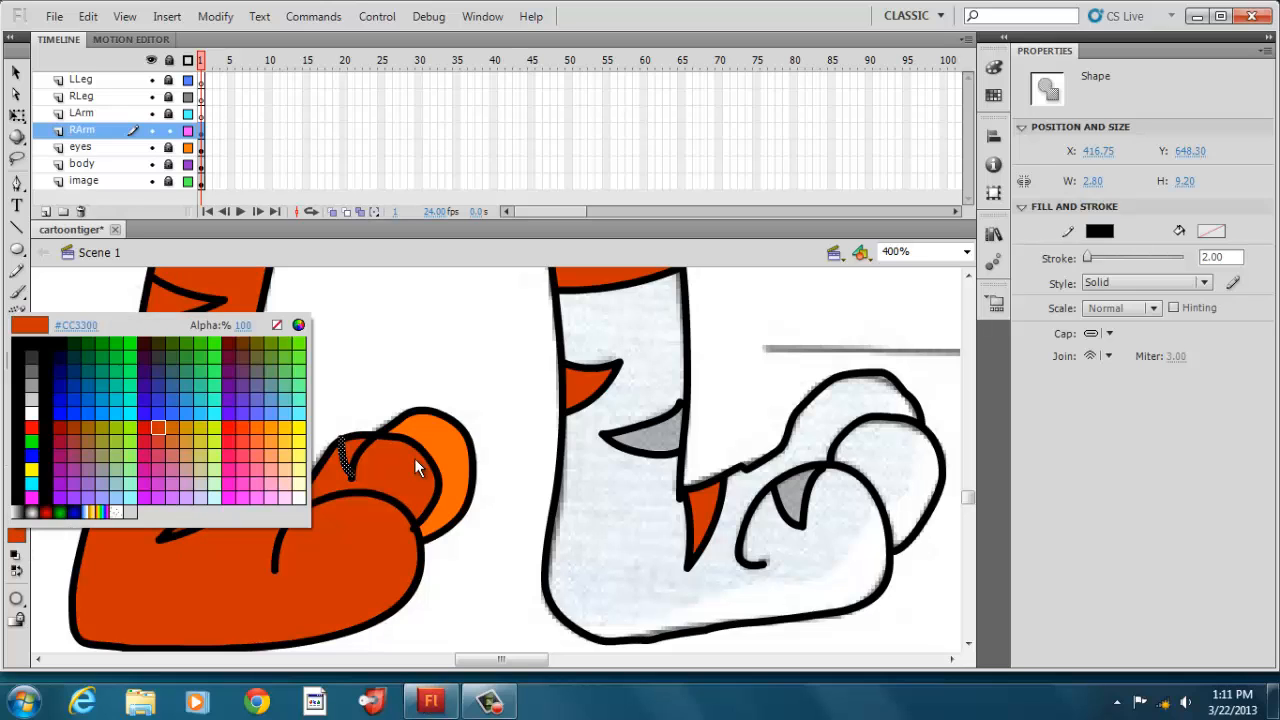
{"action": "left_click", "coordinate": [442, 431]}
{"action": "left_click", "coordinate": [176, 566]}
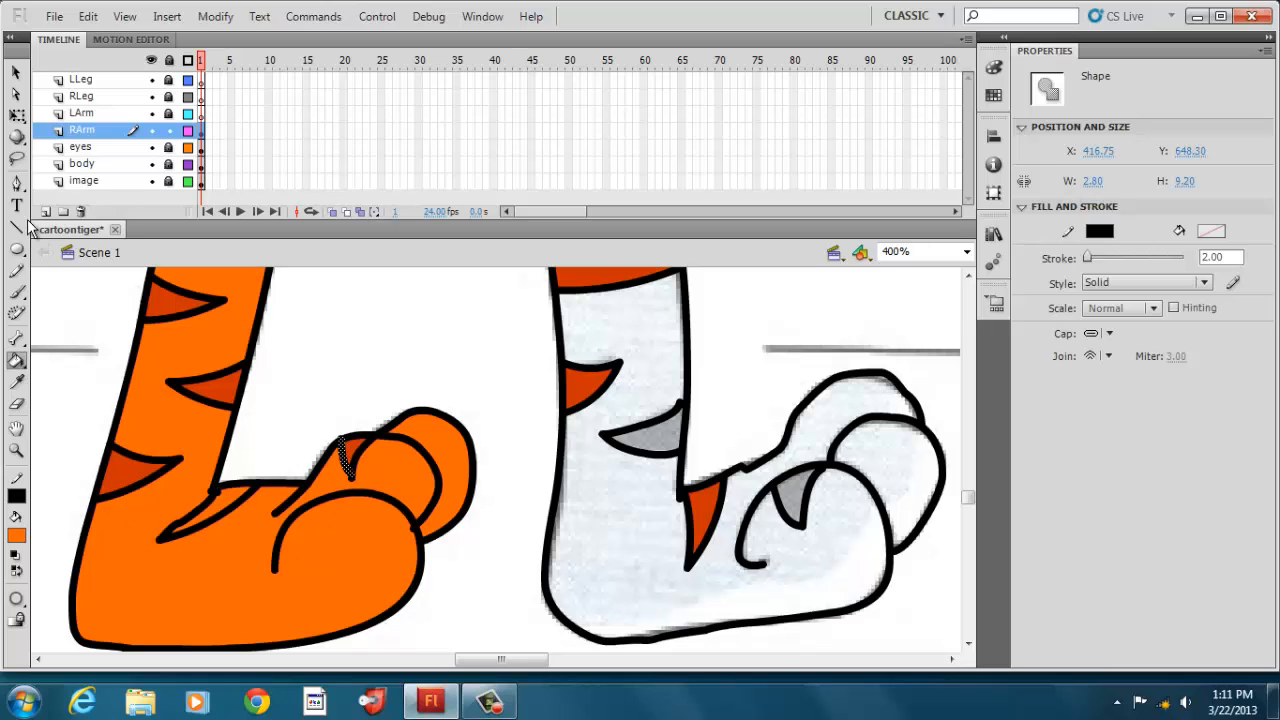
Delete the upper edge of the RLeg's ankle stripe and redraw it with a straight line from the stripe's tip to the ankle corner
{"action": "left_click", "coordinate": [16, 73]}
{"action": "left_click", "coordinate": [203, 503]}
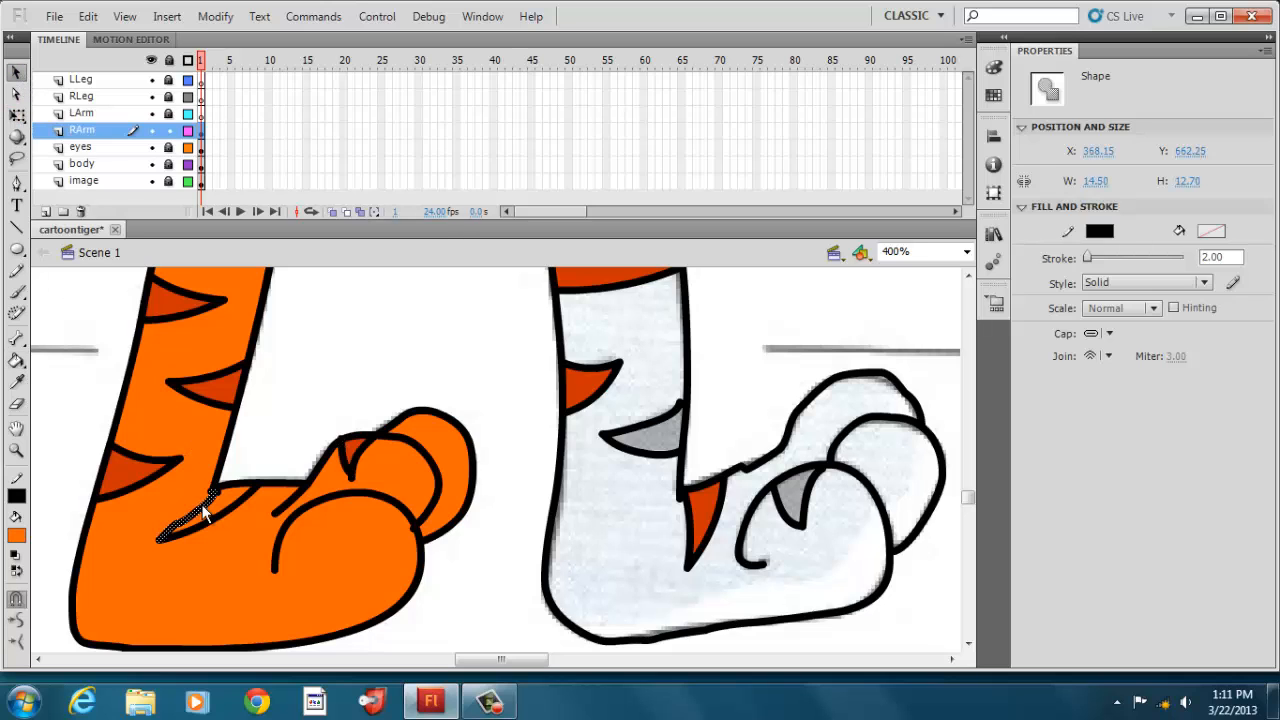
{"action": "right_click", "coordinate": [201, 510]}
{"action": "left_click", "coordinate": [257, 120]}
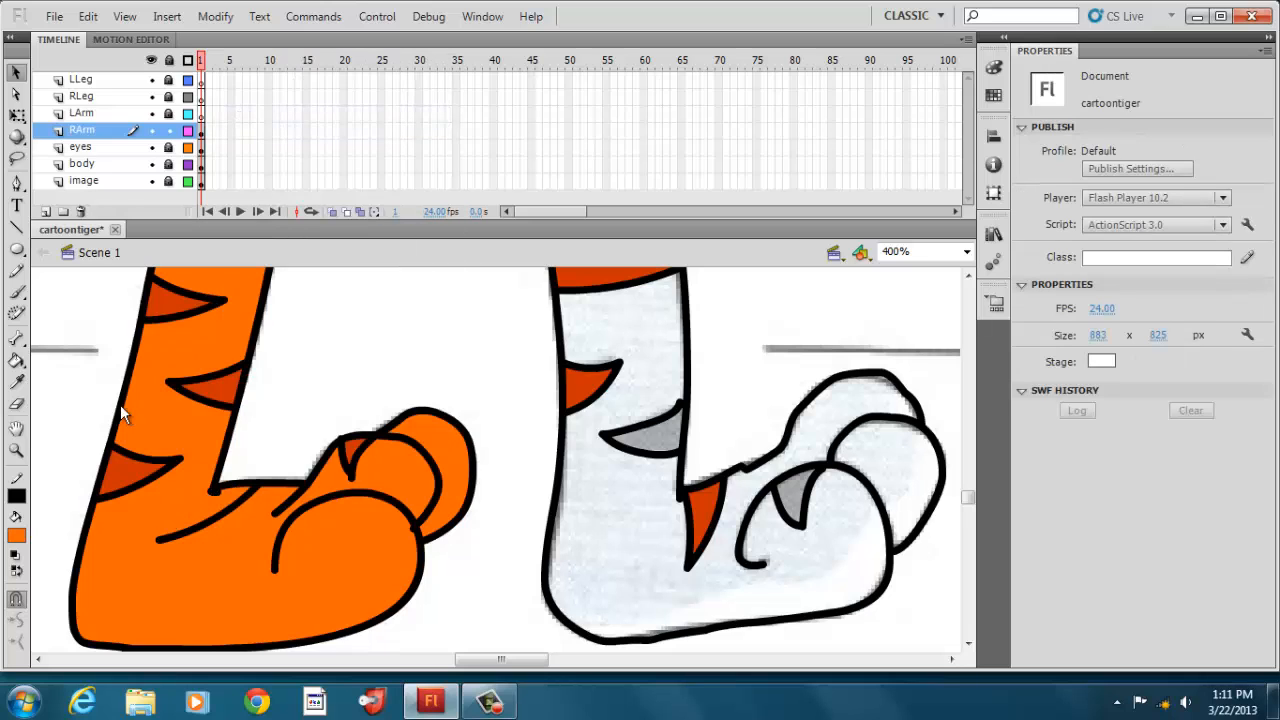
{"action": "left_click", "coordinate": [16, 227]}
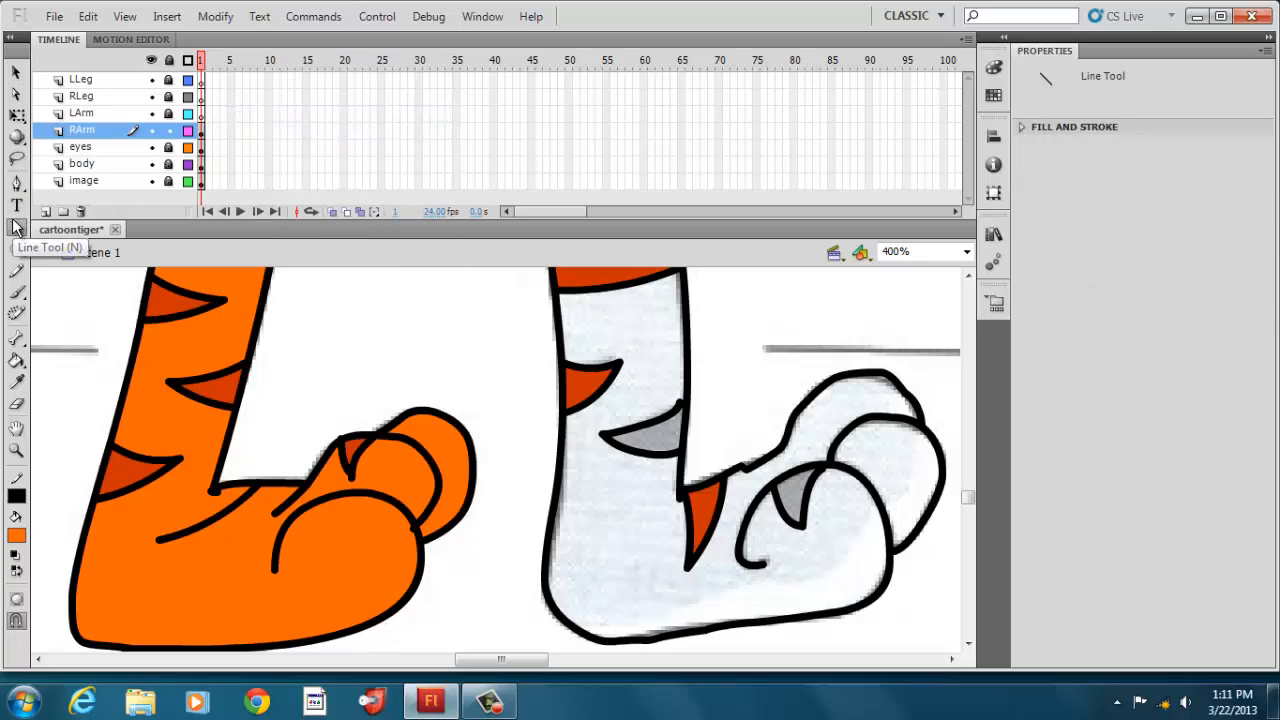
{"action": "left_click_drag", "start_coordinate": [160, 538], "coordinate": [157, 538]}
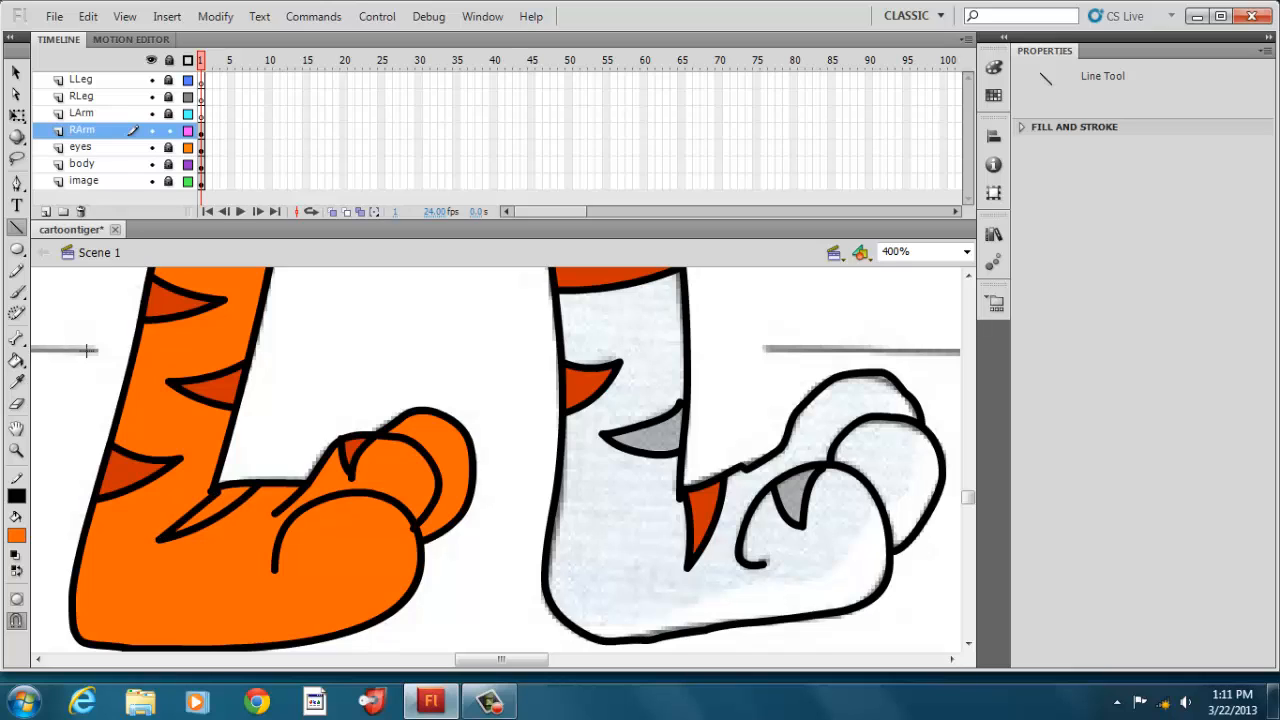
{"action": "left_click", "coordinate": [16, 72]}
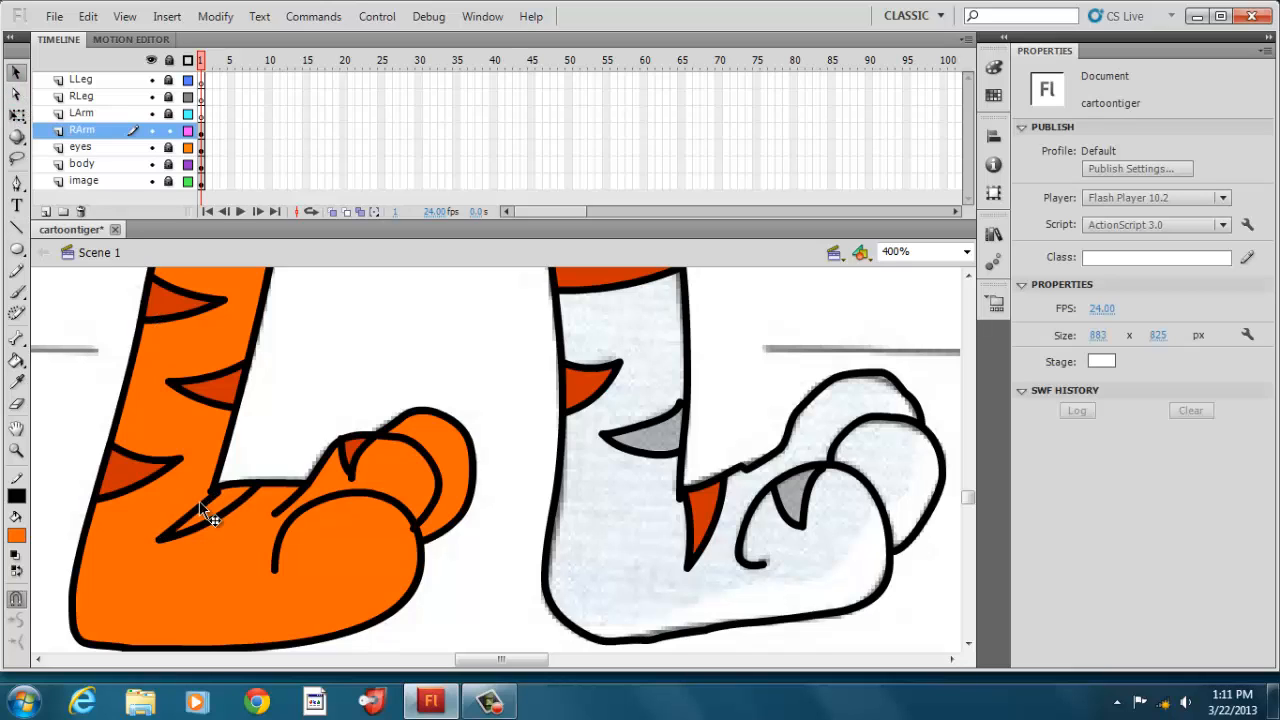
Try again to fill the RLeg's ankle stripe with #CC3300, and restore the leg's #FF6600 fill
{"action": "left_click", "coordinate": [17, 537]}
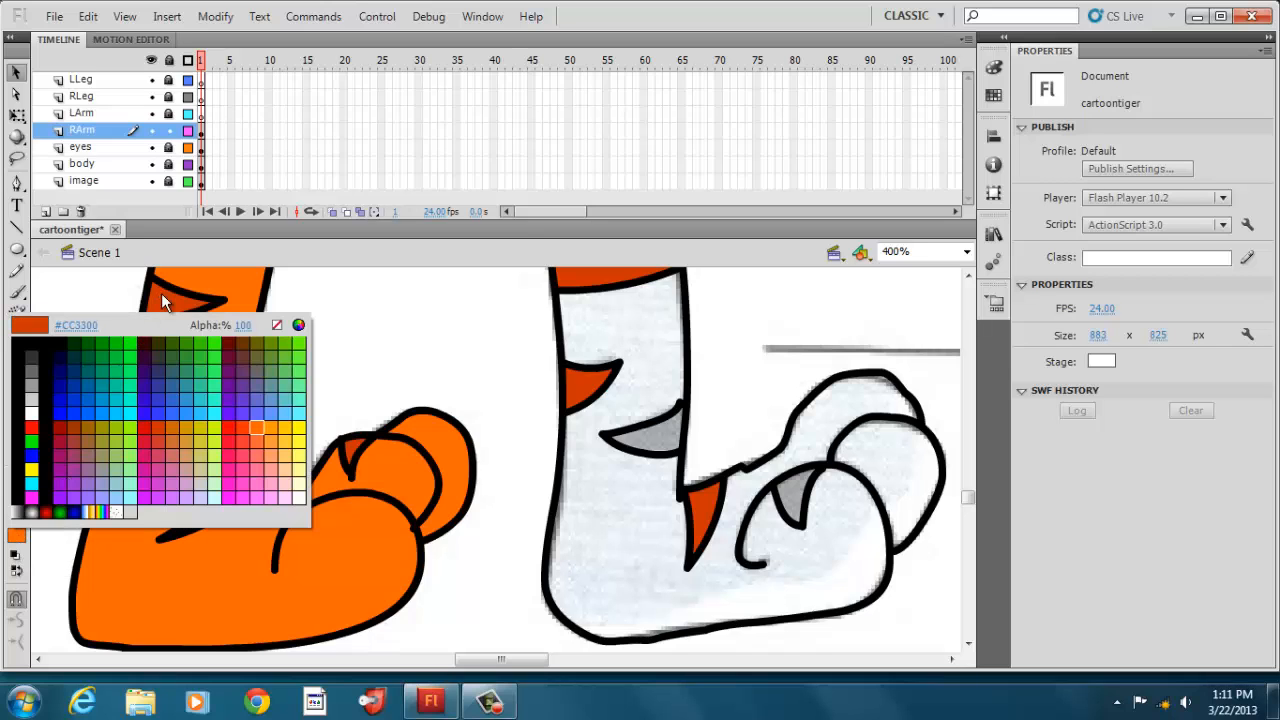
{"action": "left_click", "coordinate": [161, 293]}
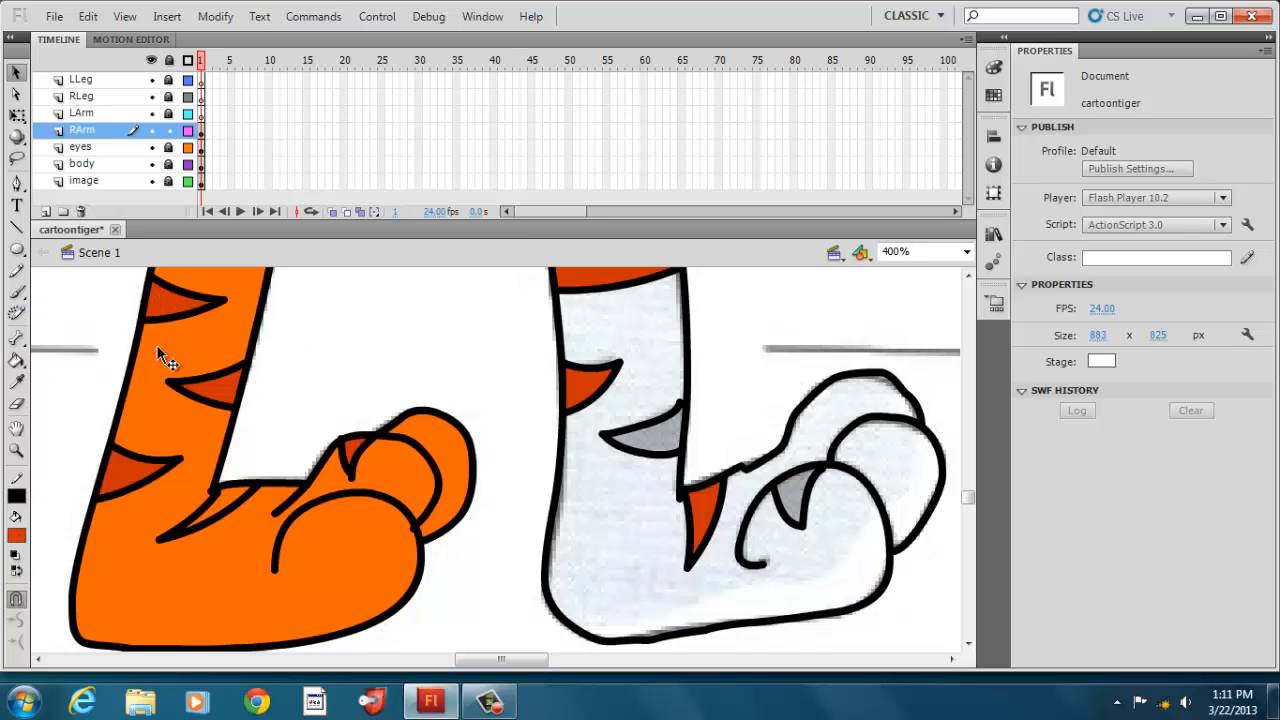
{"action": "left_click", "coordinate": [16, 360]}
{"action": "left_click", "coordinate": [210, 497]}
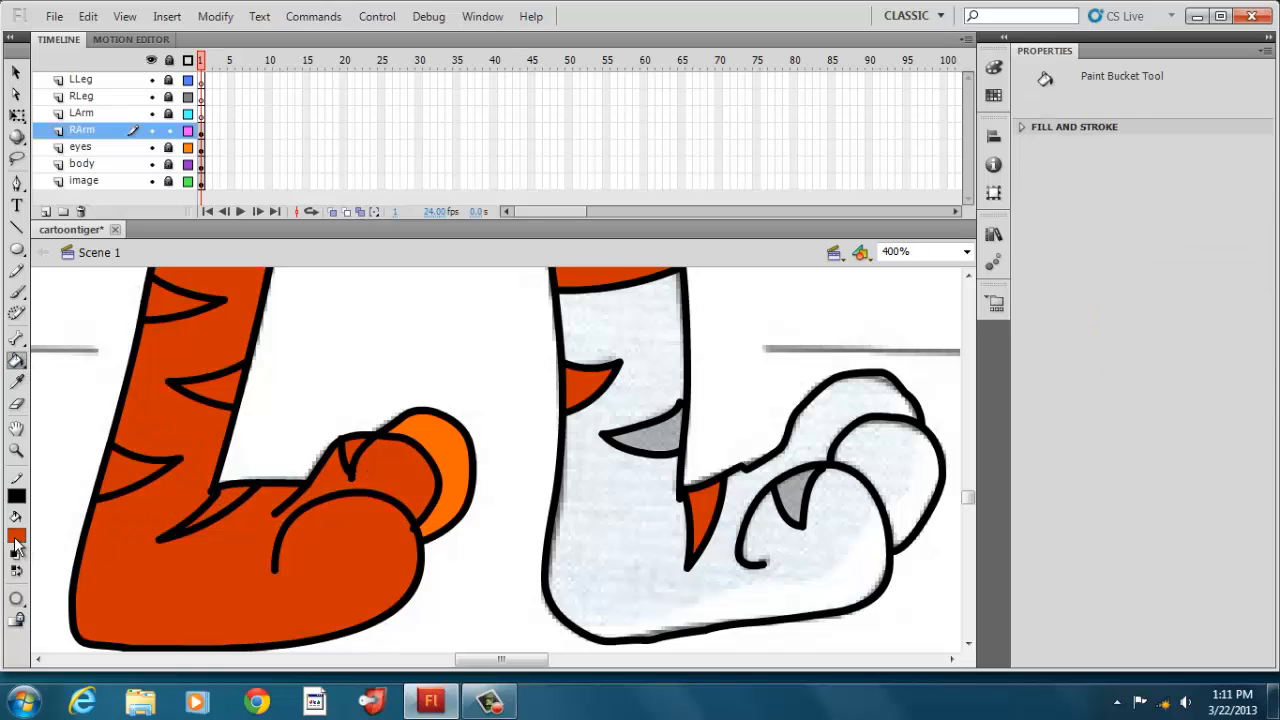
{"action": "left_click", "coordinate": [16, 536]}
{"action": "left_click", "coordinate": [442, 453]}
{"action": "left_click", "coordinate": [115, 546]}
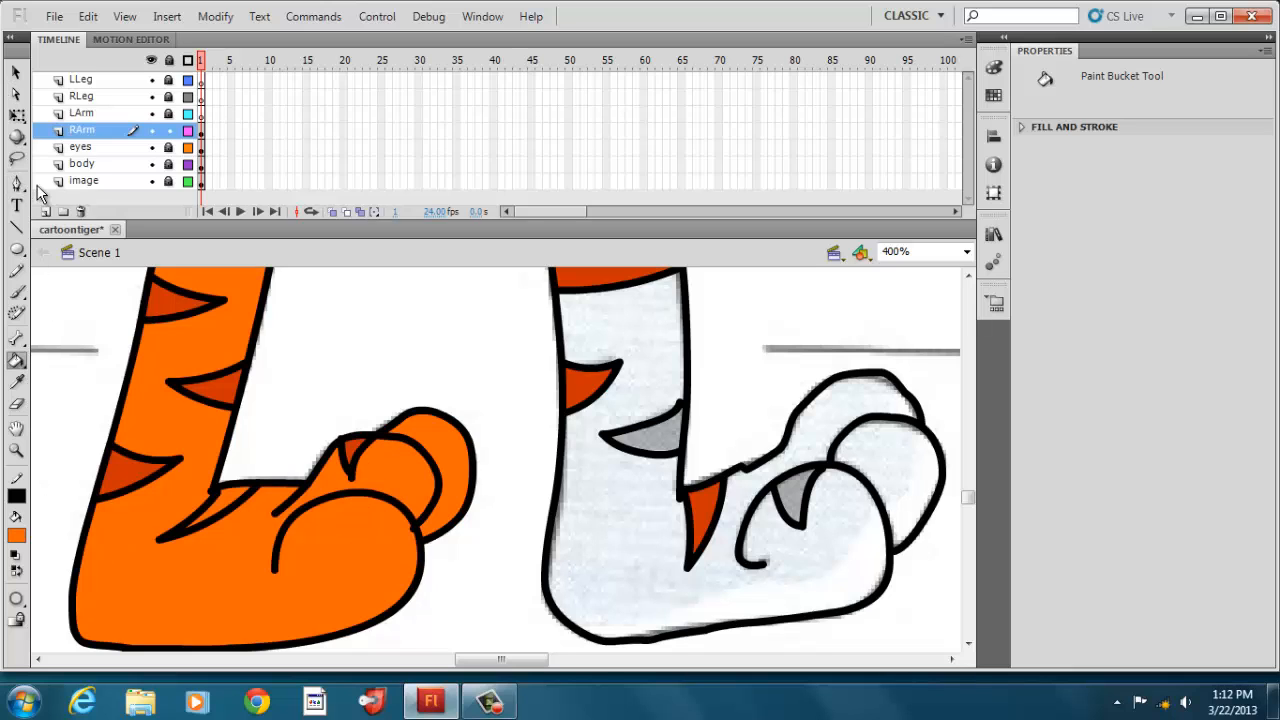
Cut the stray line end at the RLeg's ankle corner and join the outline to the stripe's edge there
{"action": "left_click", "coordinate": [17, 74]}
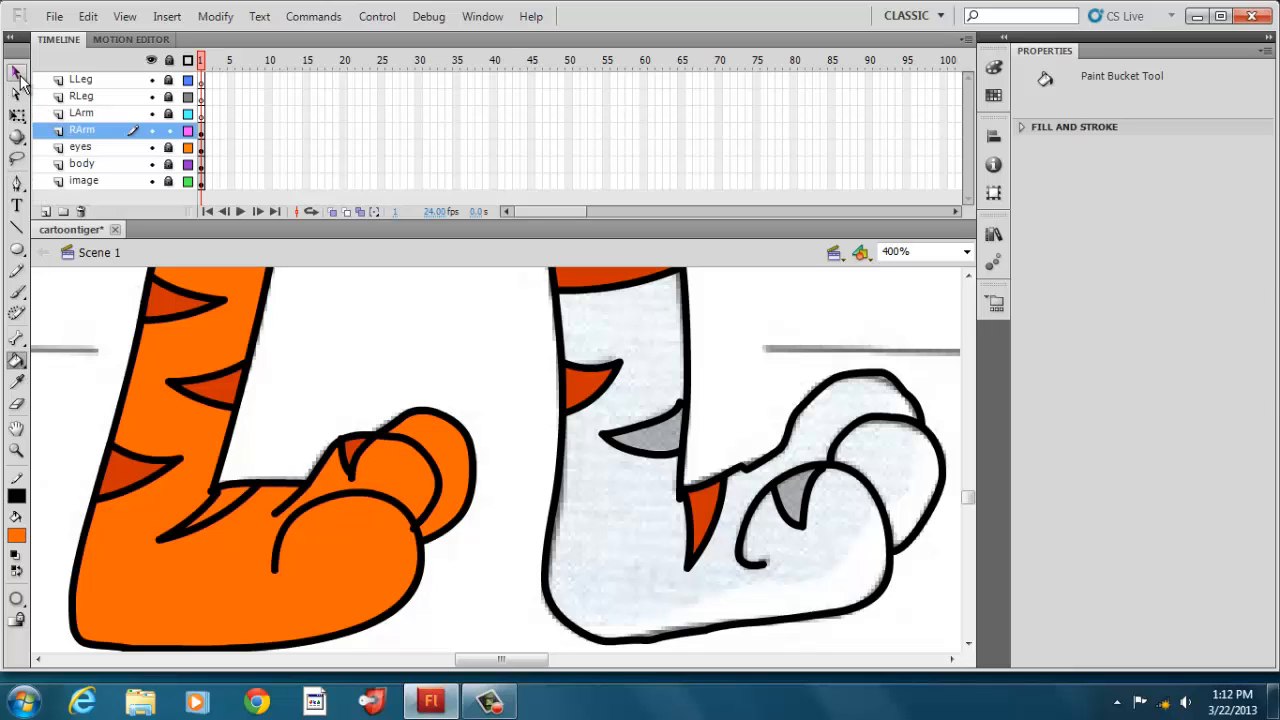
{"action": "left_click", "coordinate": [220, 498]}
{"action": "right_click", "coordinate": [213, 491]}
{"action": "left_click", "coordinate": [296, 93]}
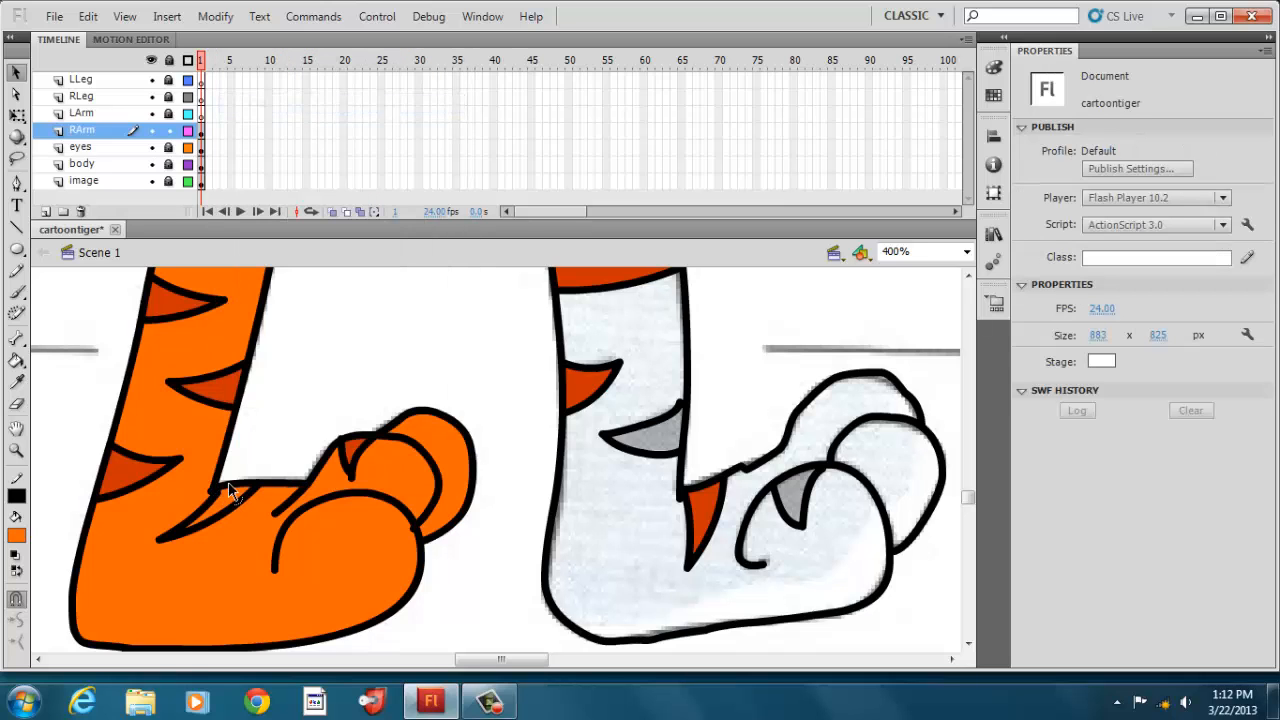
{"action": "left_click_drag", "start_coordinate": [215, 489], "coordinate": [216, 490]}
Fill the RLeg's ankle stripe with the dark orange of the leg's other stripes, #CC3300
{"action": "left_click", "coordinate": [17, 536]}
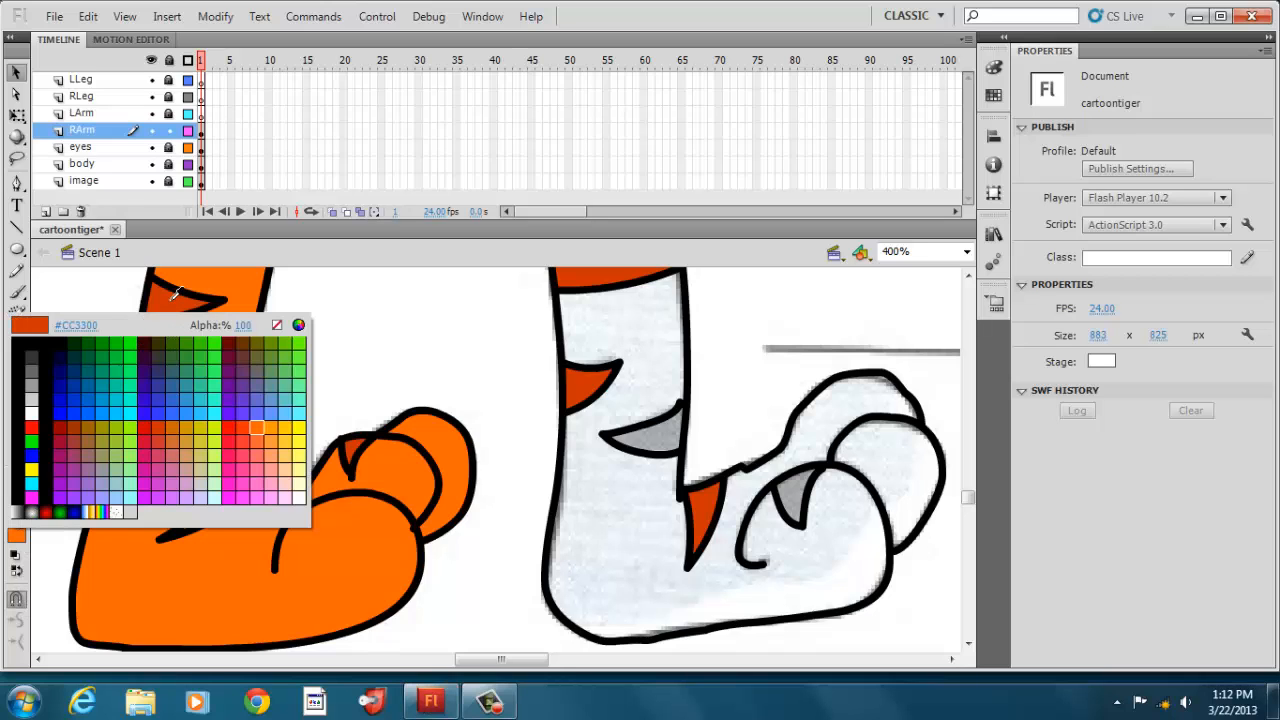
{"action": "left_click", "coordinate": [175, 295]}
{"action": "left_click", "coordinate": [16, 360]}
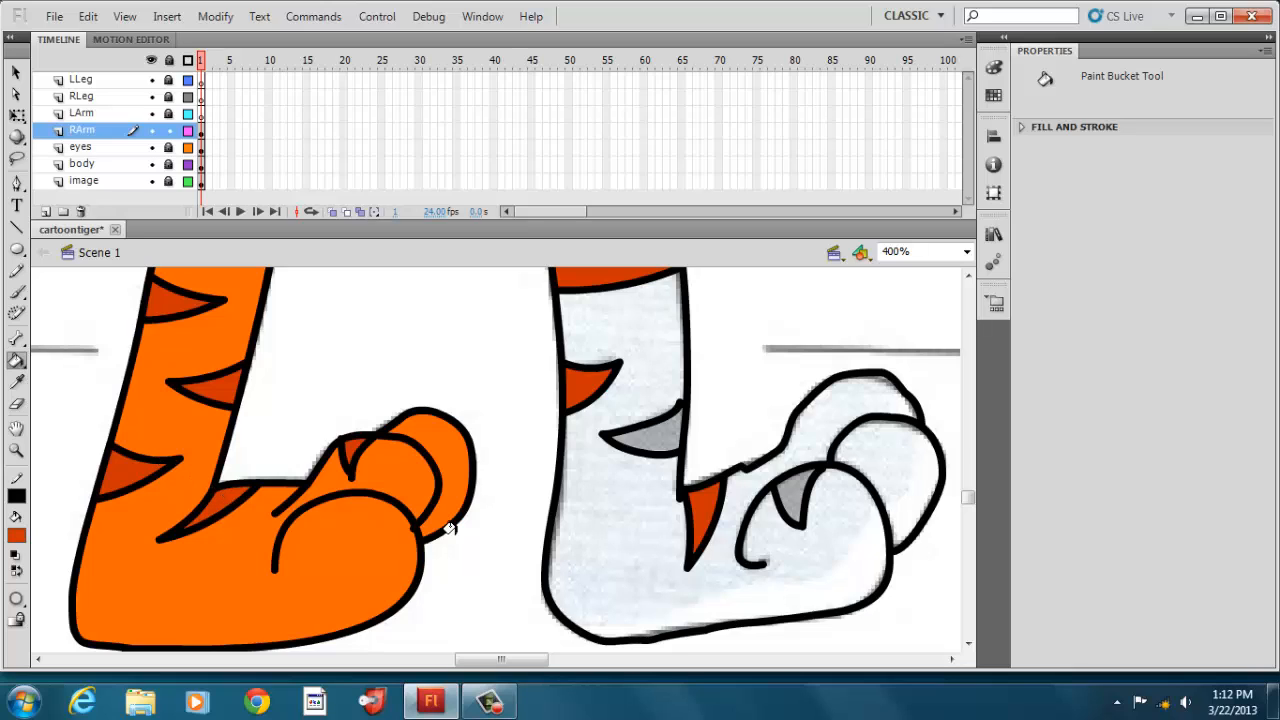
Adjust the LLeg's outline along the top of the foot, at the ankle corner and where the toe lines meet
{"action": "left_click", "coordinate": [16, 74]}
{"action": "left_click_drag", "start_coordinate": [746, 470], "coordinate": [680, 498]}
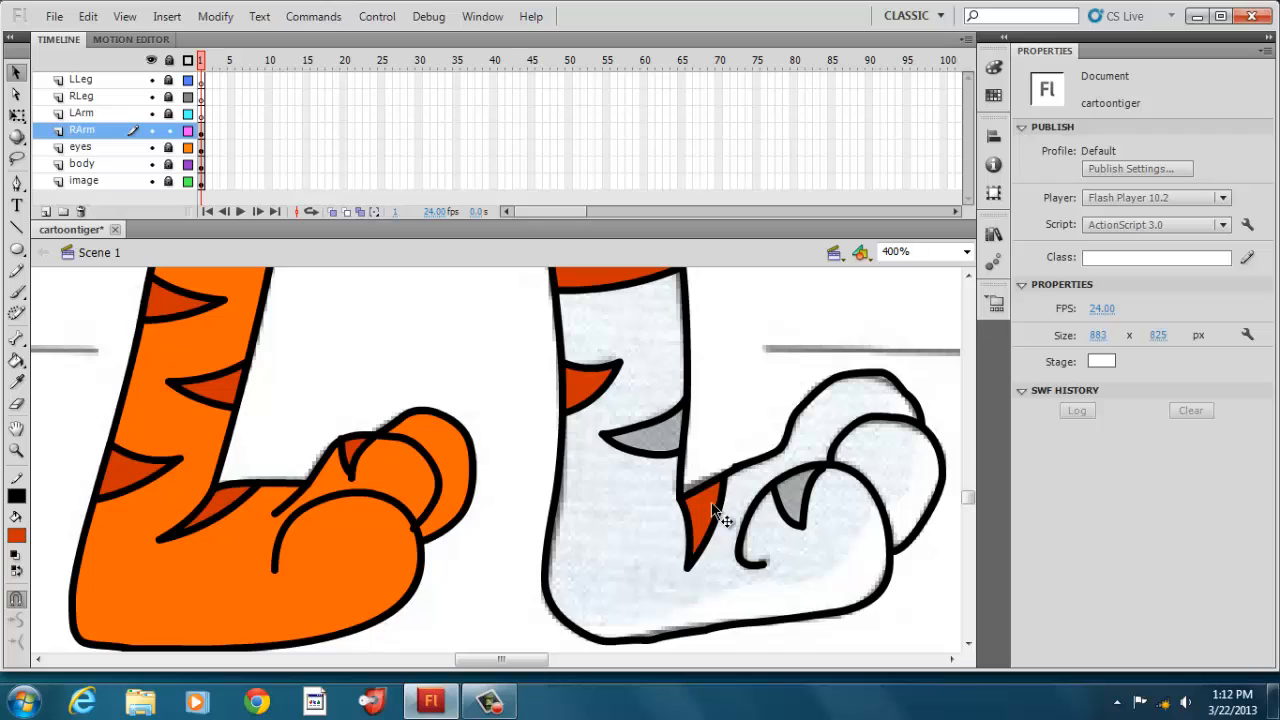
{"action": "left_click_drag", "start_coordinate": [824, 470], "coordinate": [831, 463]}
Try to fill the LLeg's grey shin stripe with #CC3300 and undo the fill
{"action": "left_click", "coordinate": [16, 361]}
{"action": "left_click", "coordinate": [657, 440]}
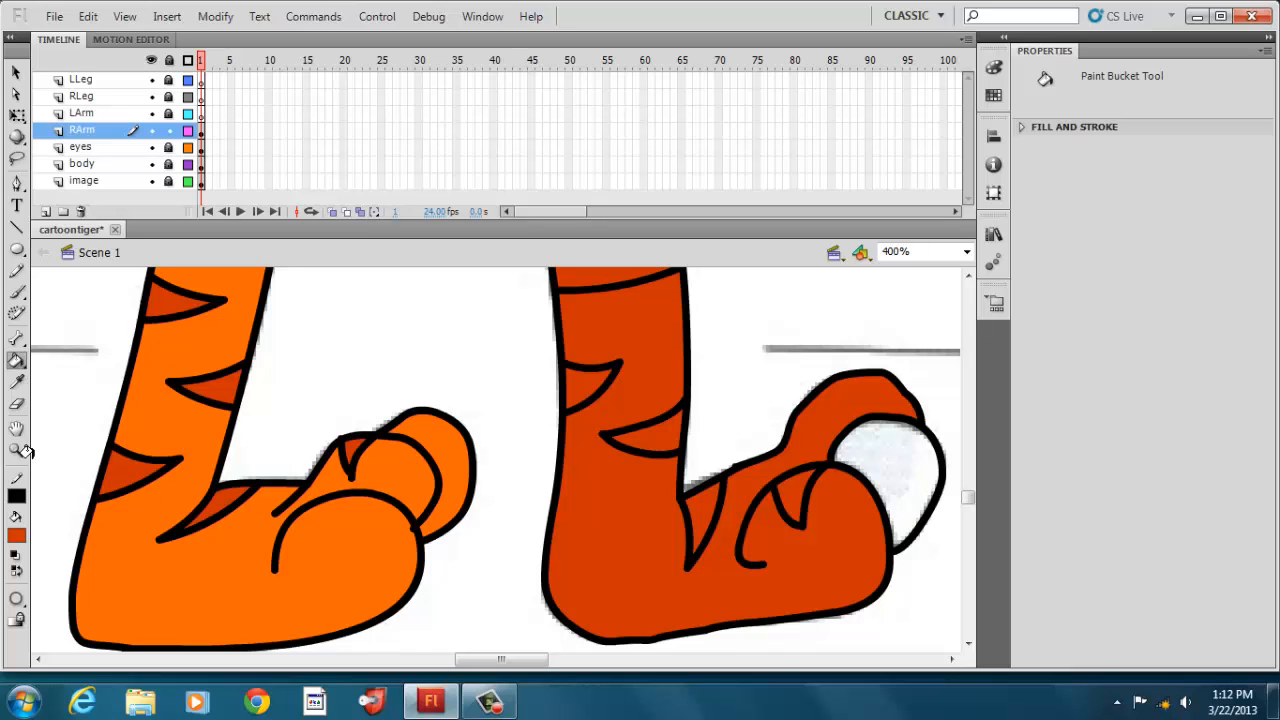
{"action": "left_click", "coordinate": [88, 16]}
{"action": "left_click", "coordinate": [150, 37]}
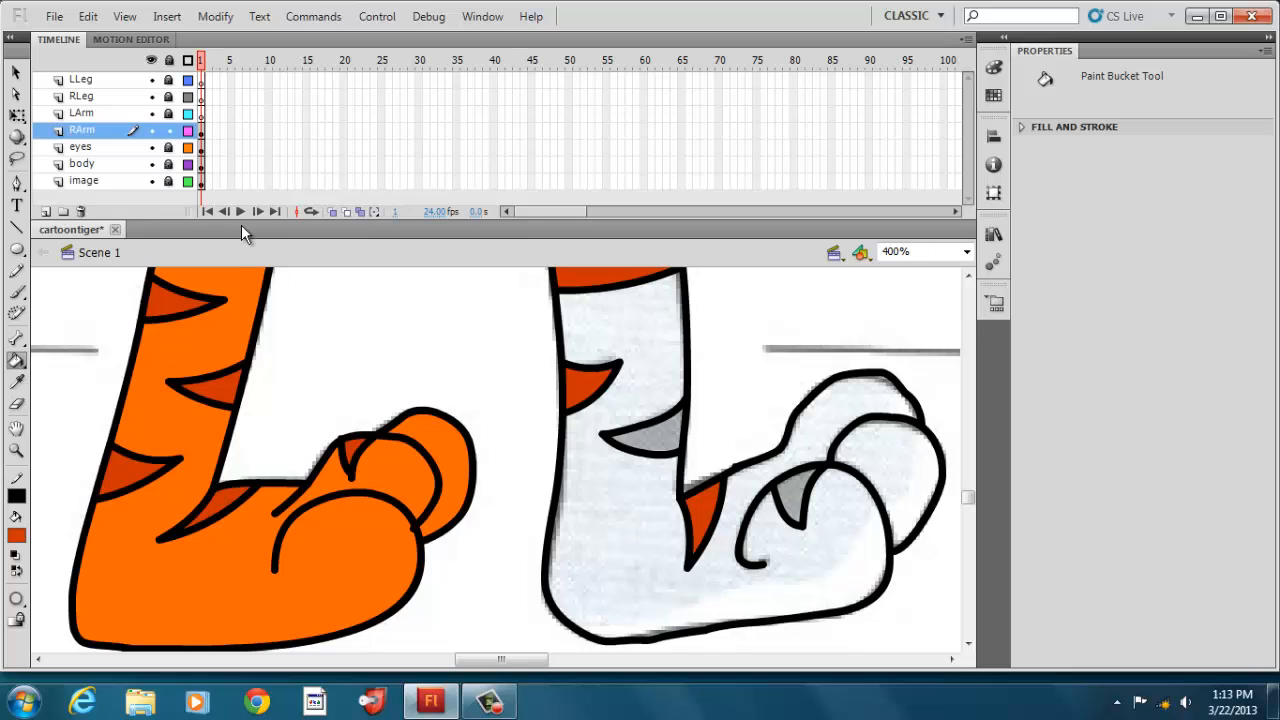
Cut both edges of the LLeg's grey shin stripe and redraw them as straight lines from the stripe's tip to the leg outline
{"action": "left_click", "coordinate": [16, 73]}
{"action": "left_click", "coordinate": [663, 416]}
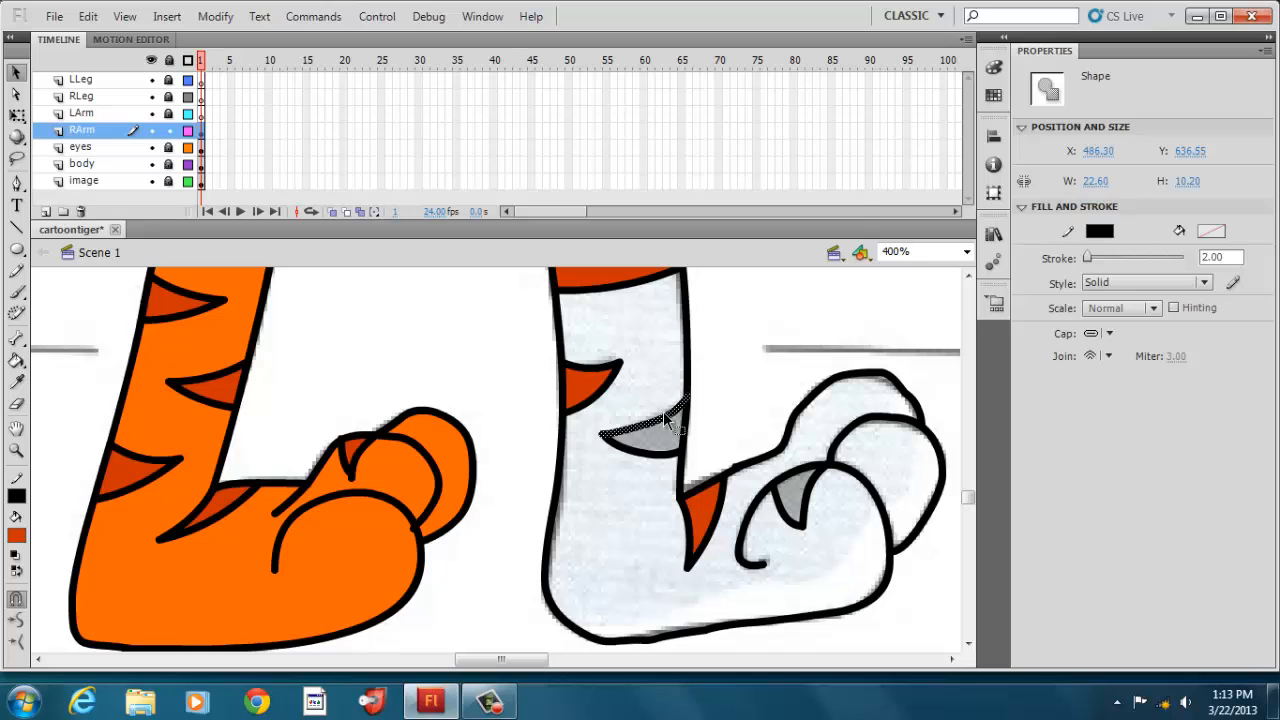
{"action": "right_click", "coordinate": [663, 413]}
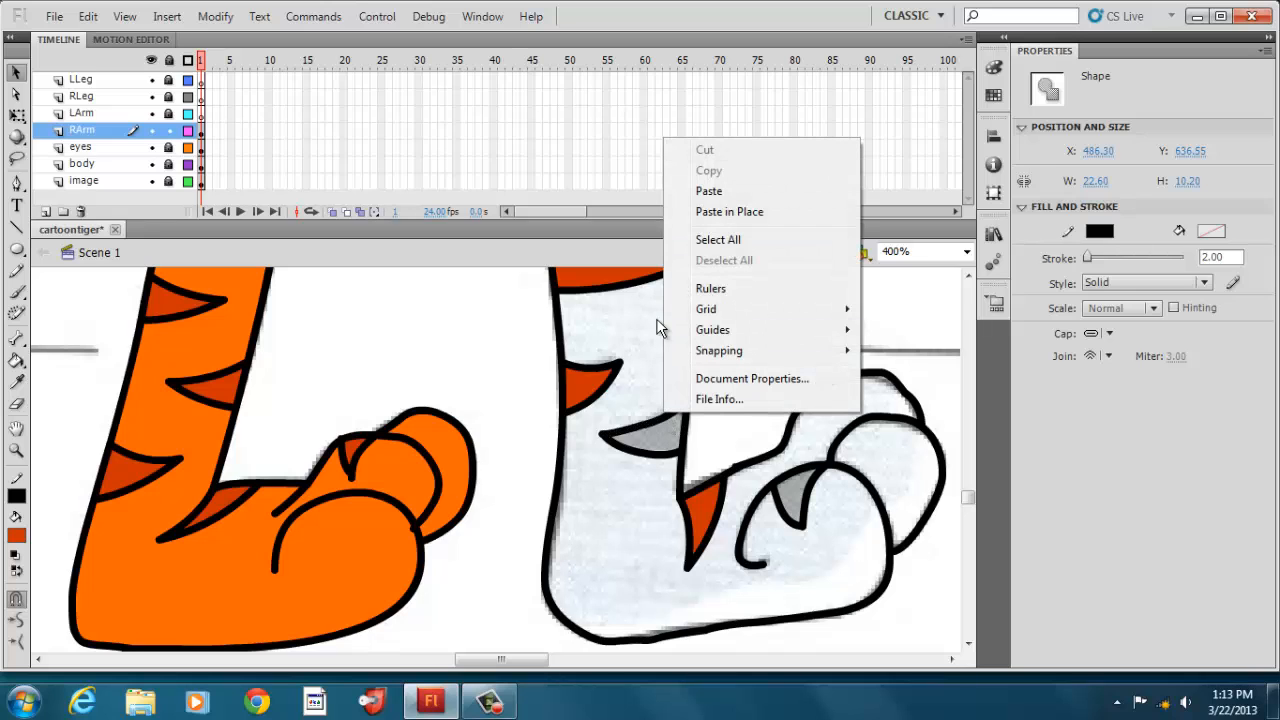
{"action": "left_click", "coordinate": [628, 440]}
{"action": "right_click", "coordinate": [626, 440]}
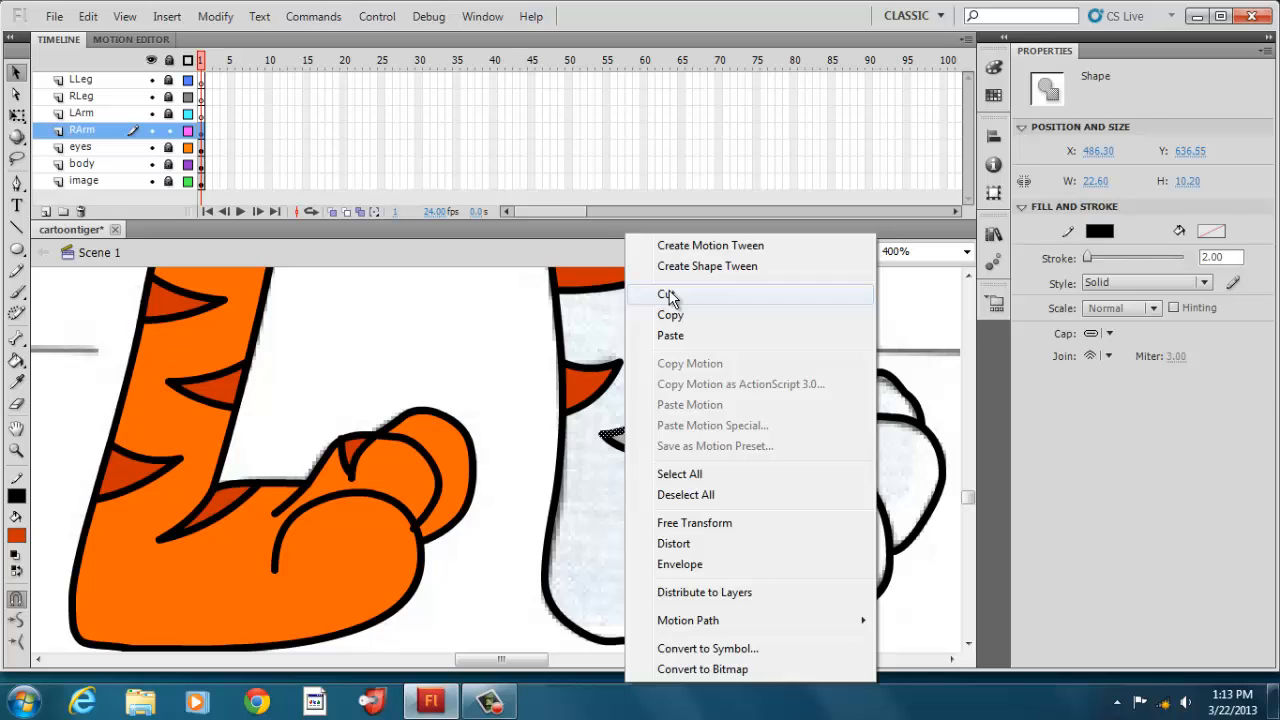
{"action": "left_click", "coordinate": [666, 295]}
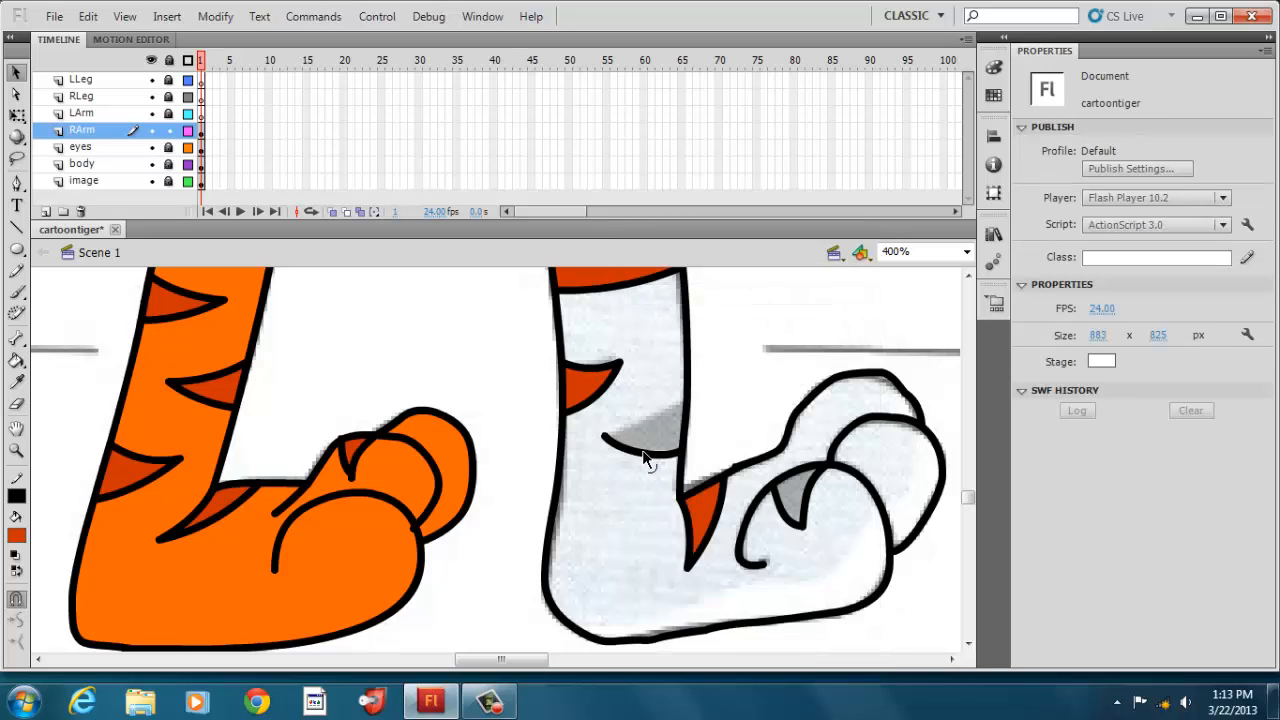
{"action": "left_click", "coordinate": [643, 455]}
{"action": "right_click", "coordinate": [643, 455]}
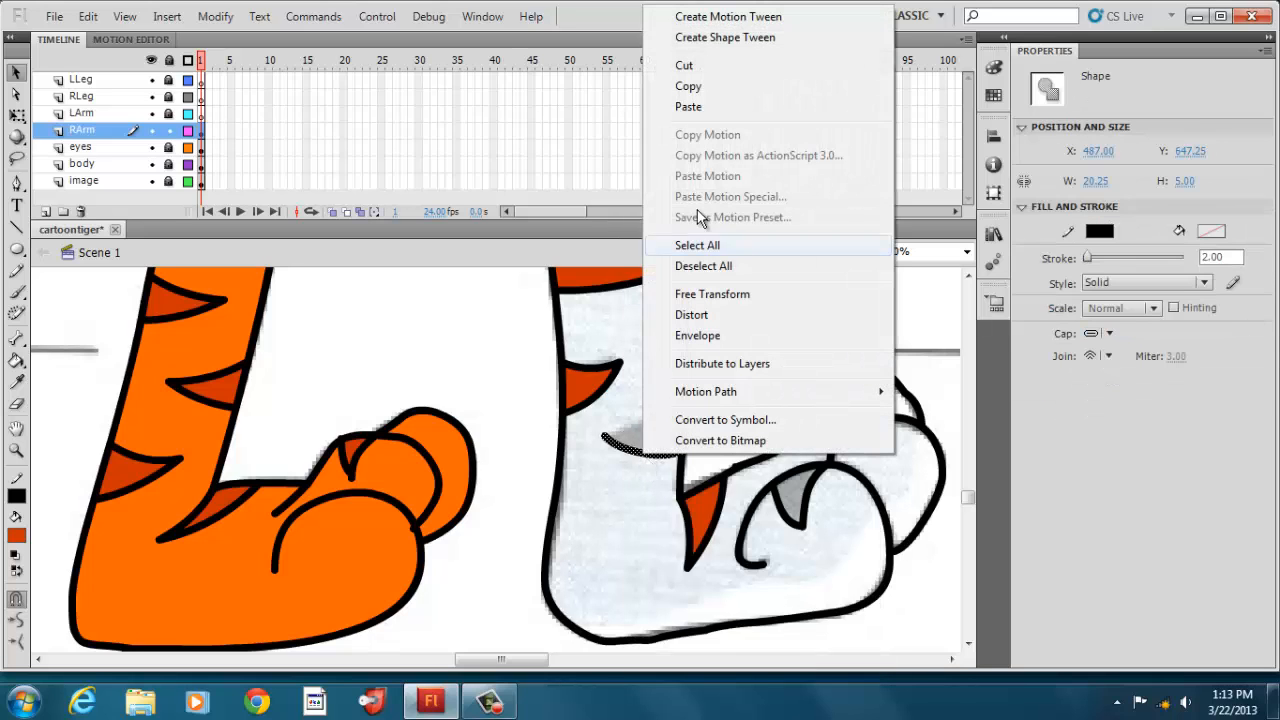
{"action": "left_click", "coordinate": [702, 67]}
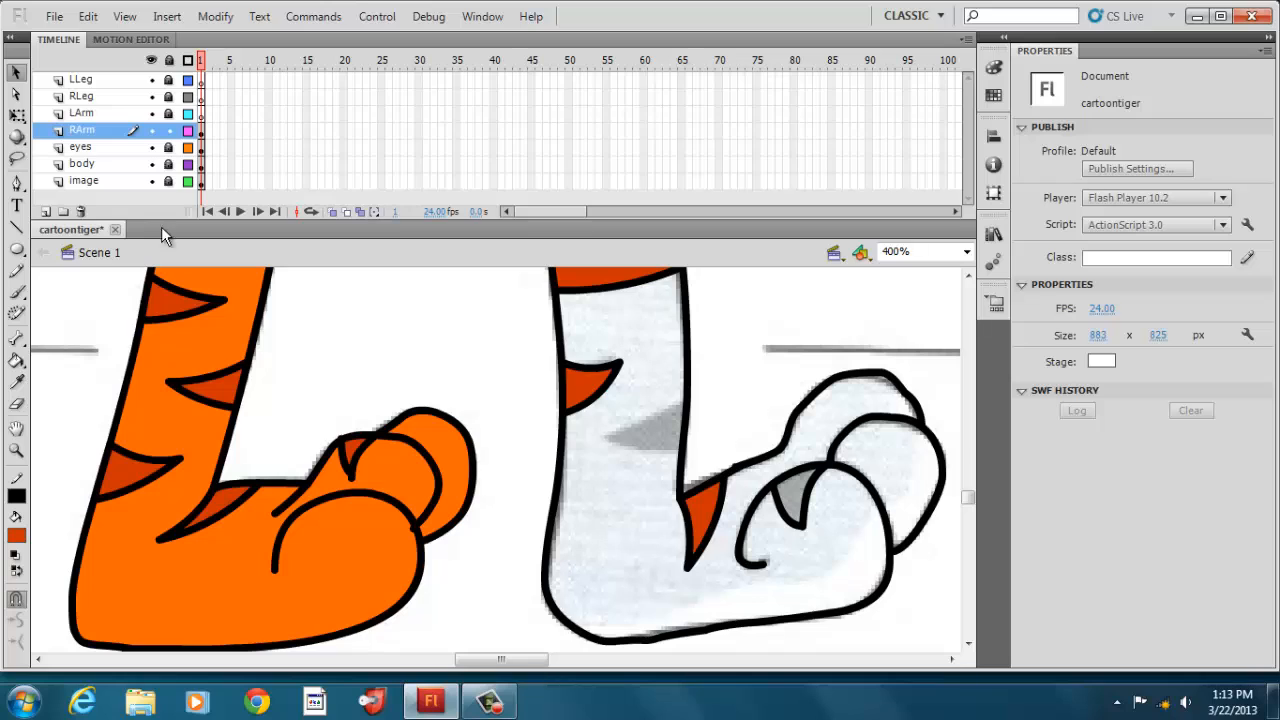
{"action": "left_click", "coordinate": [16, 227]}
{"action": "mouse_move", "coordinate": [680, 453]}
{"action": "left_mouse_down"}
{"action": "mouse_move", "coordinate": [604, 437]}
{"action": "mouse_move", "coordinate": [685, 405]}
{"action": "left_mouse_up"}
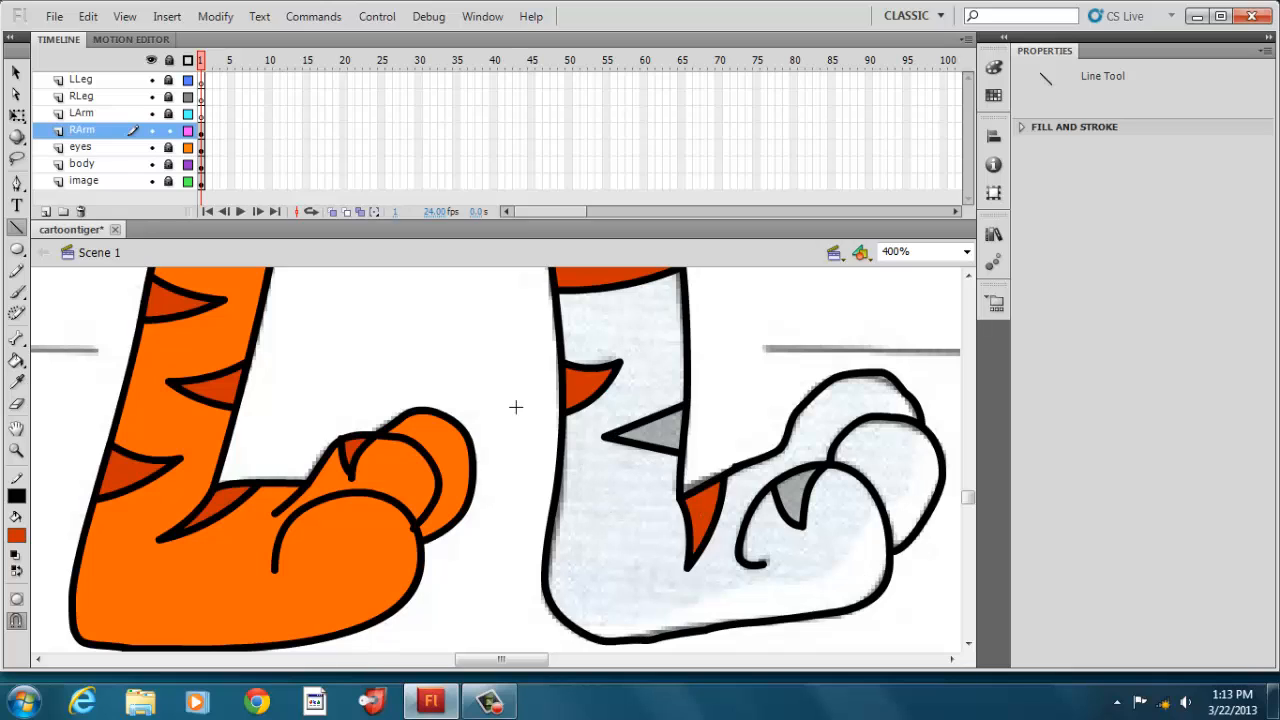
Cut both edges of the LLeg's toe stripe and redraw them as straight lines meeting at the stripe's tip
{"action": "left_click", "coordinate": [16, 73]}
{"action": "left_click", "coordinate": [782, 512]}
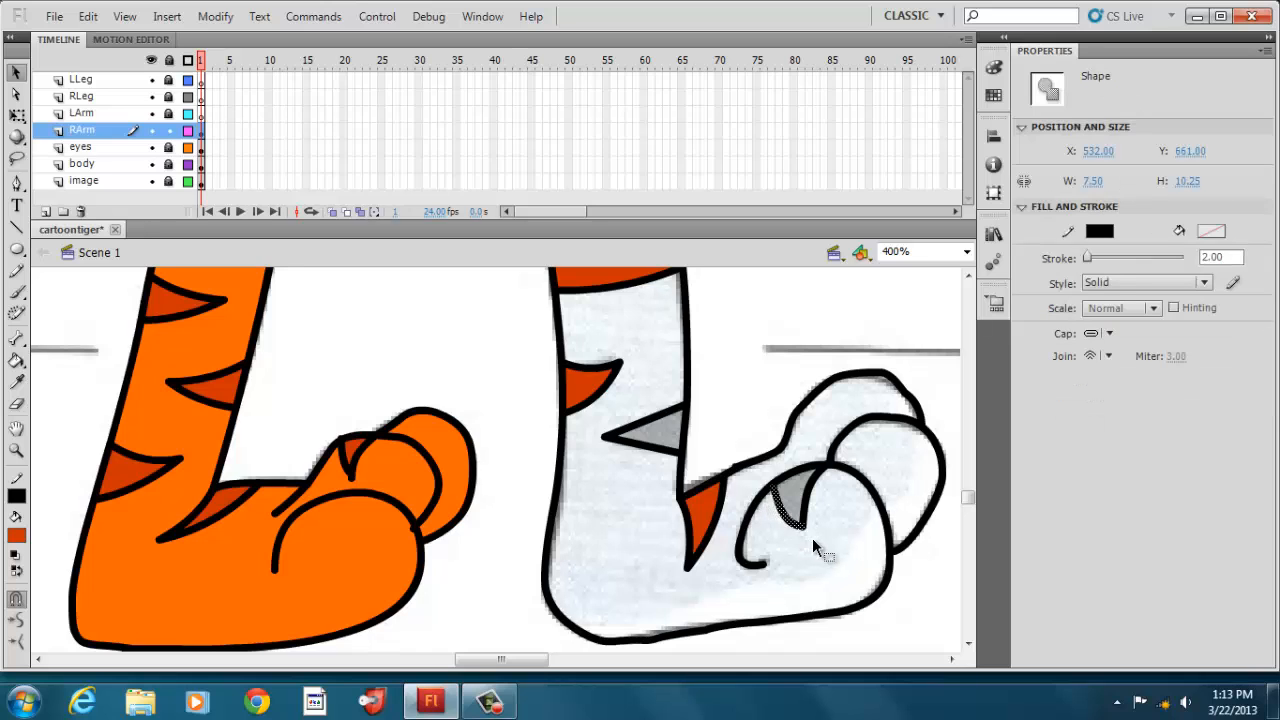
{"action": "right_click", "coordinate": [745, 528]}
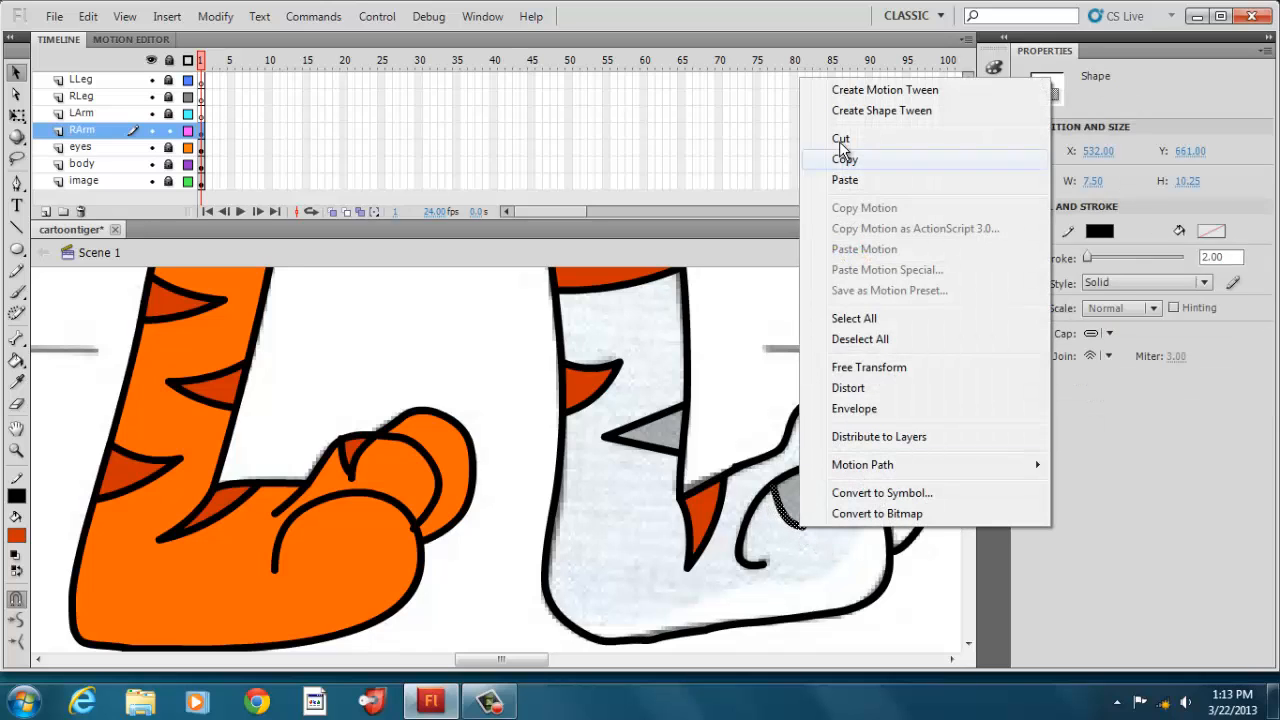
{"action": "left_click", "coordinate": [763, 135]}
{"action": "left_click", "coordinate": [808, 514]}
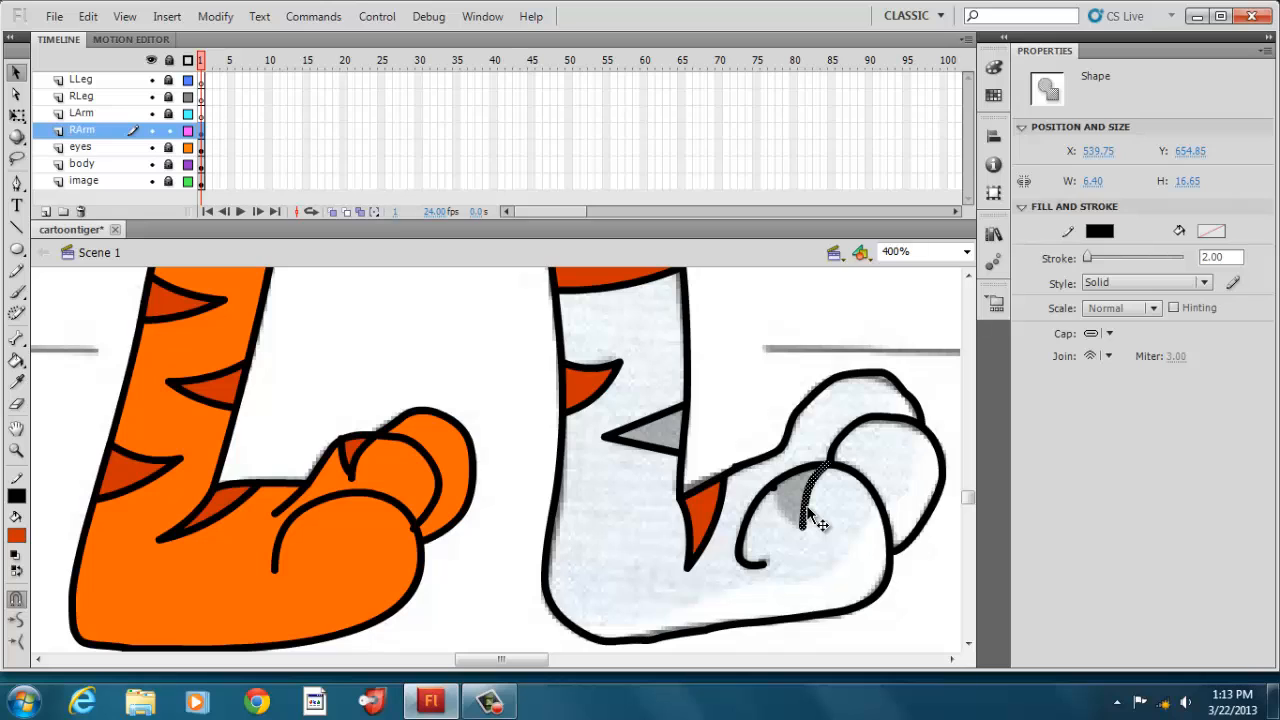
{"action": "right_click", "coordinate": [808, 514]}
{"action": "left_click", "coordinate": [873, 117]}
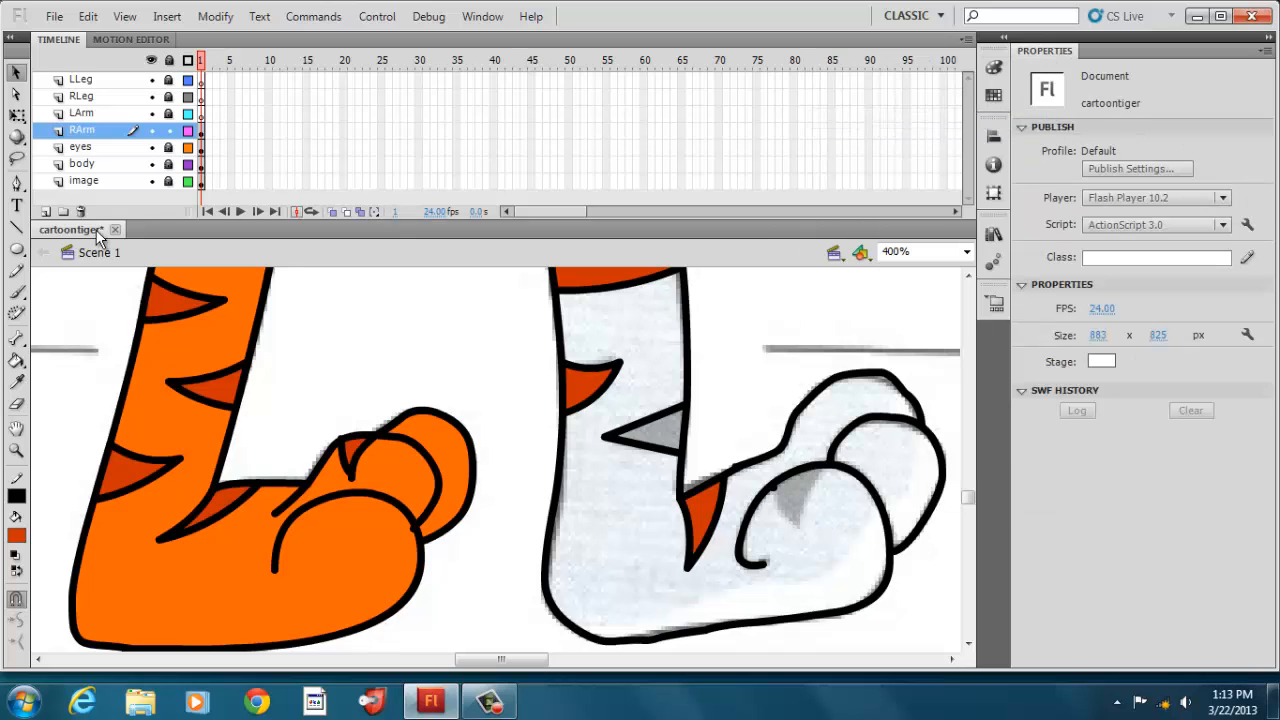
{"action": "left_click", "coordinate": [18, 228]}
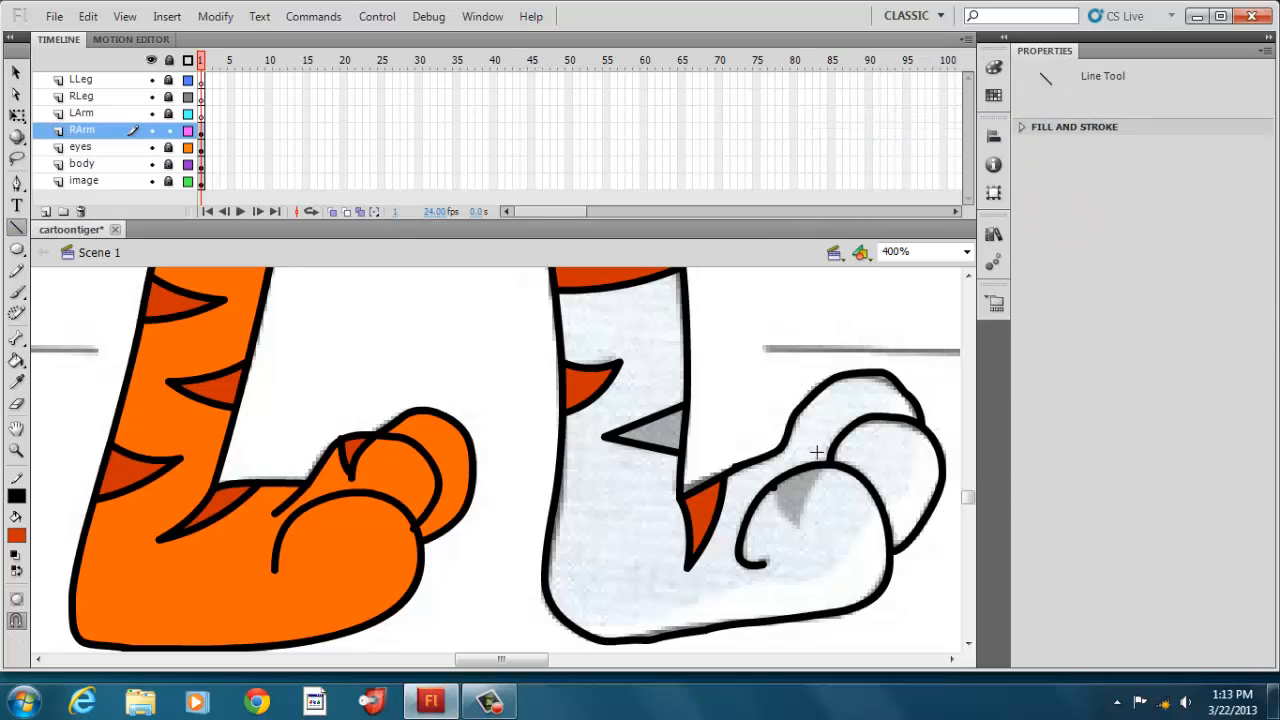
{"action": "mouse_move", "coordinate": [826, 466]}
{"action": "left_mouse_down"}
{"action": "mouse_move", "coordinate": [795, 526]}
{"action": "mouse_move", "coordinate": [774, 489]}
{"action": "left_mouse_up"}
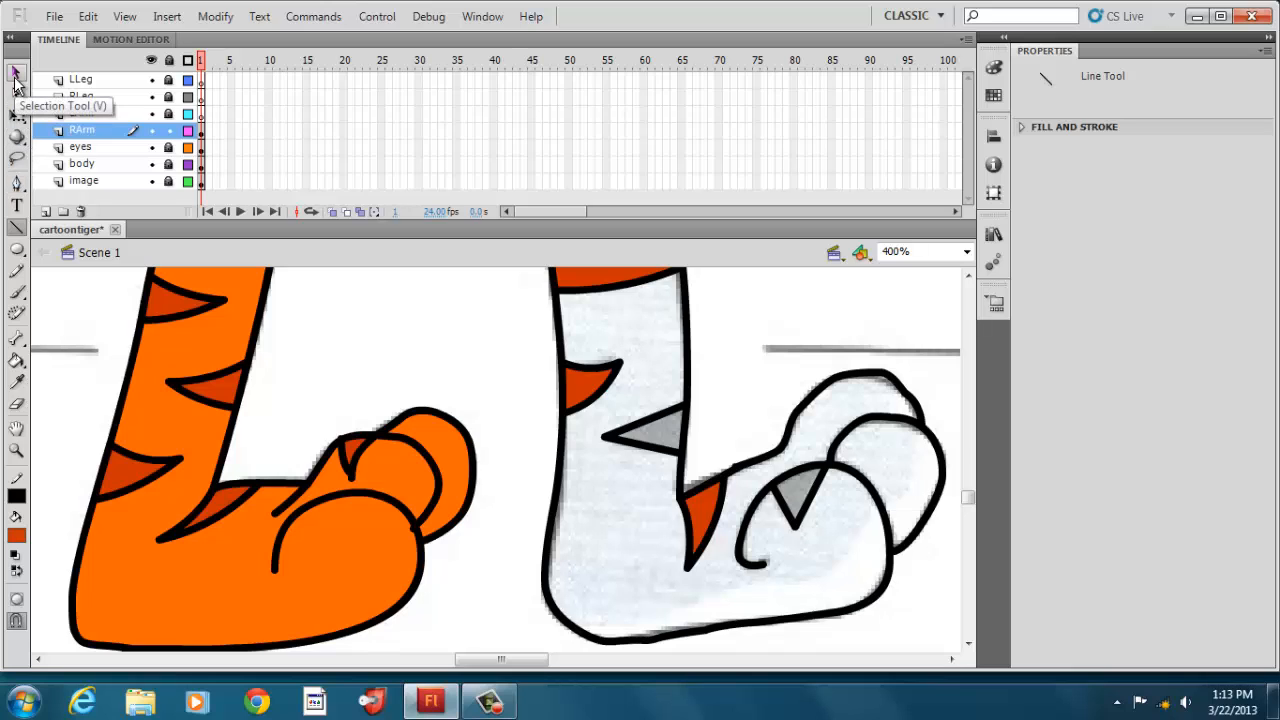
Bend the redrawn edges of the LLeg's shin and toe stripes into curves and fill the shin stripe with #CC3300
{"action": "left_click", "coordinate": [14, 80]}
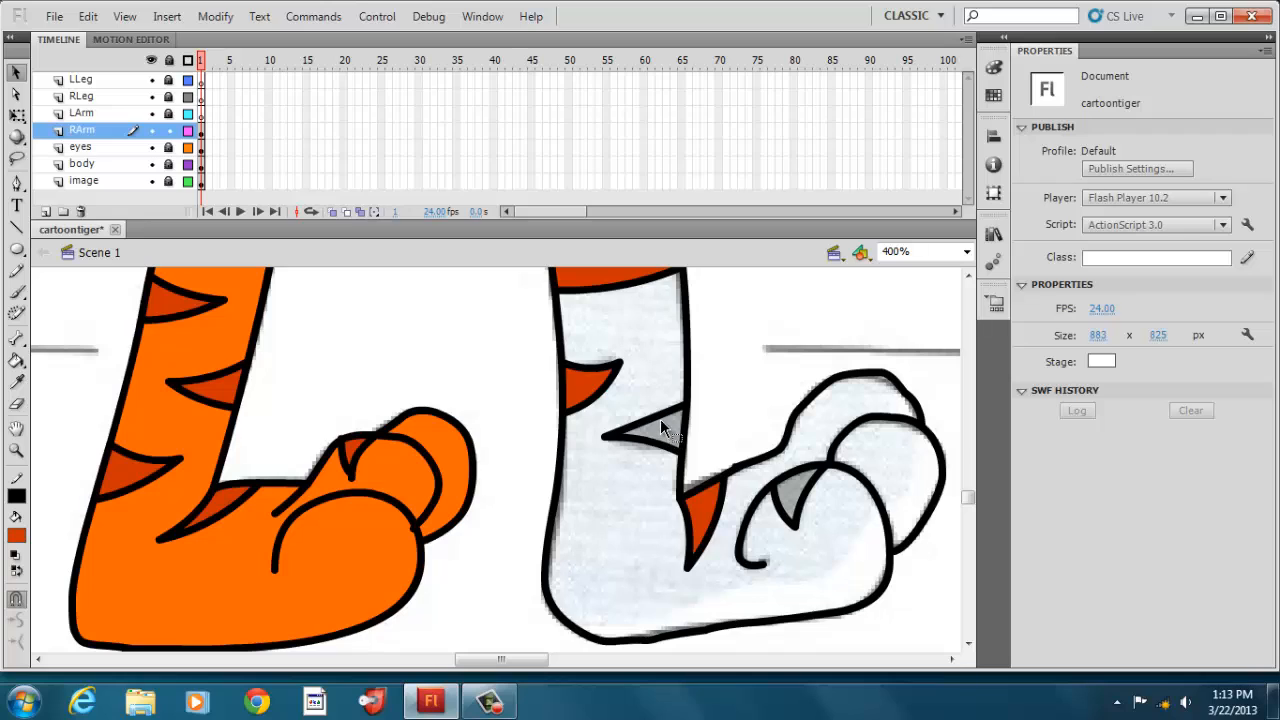
{"action": "left_click_drag", "start_coordinate": [657, 440], "coordinate": [604, 441]}
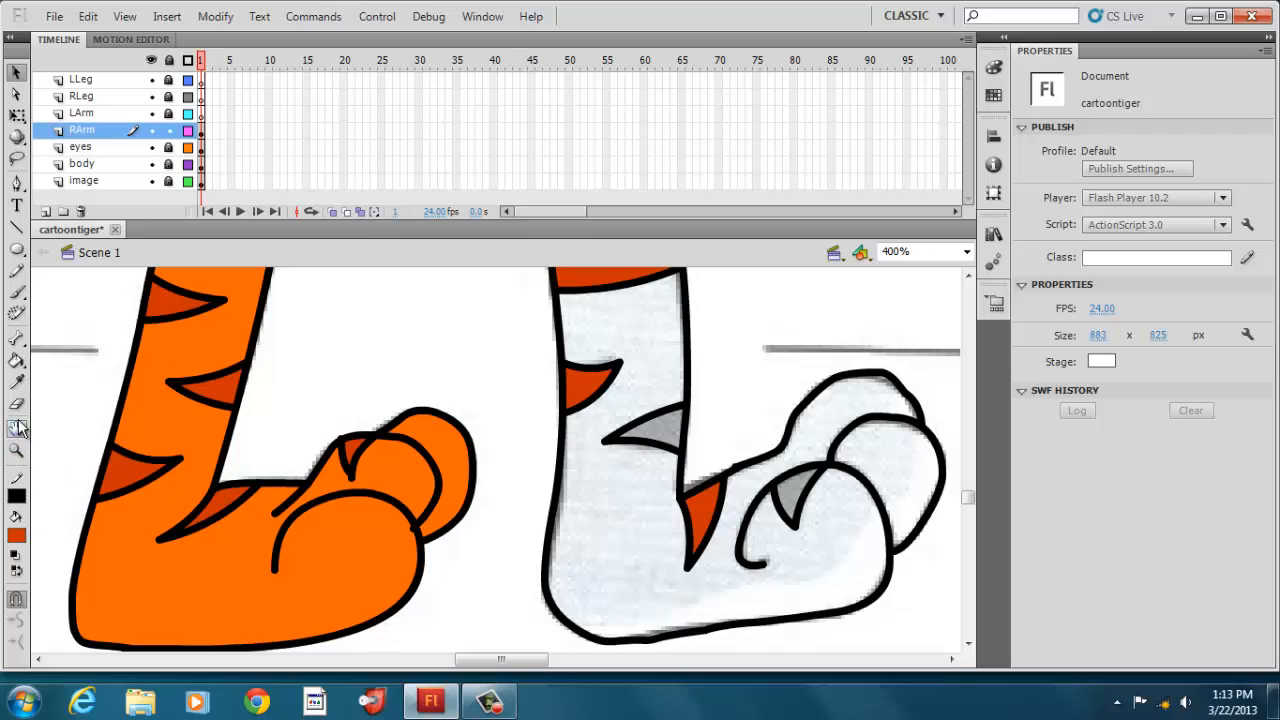
{"action": "left_click", "coordinate": [17, 364]}
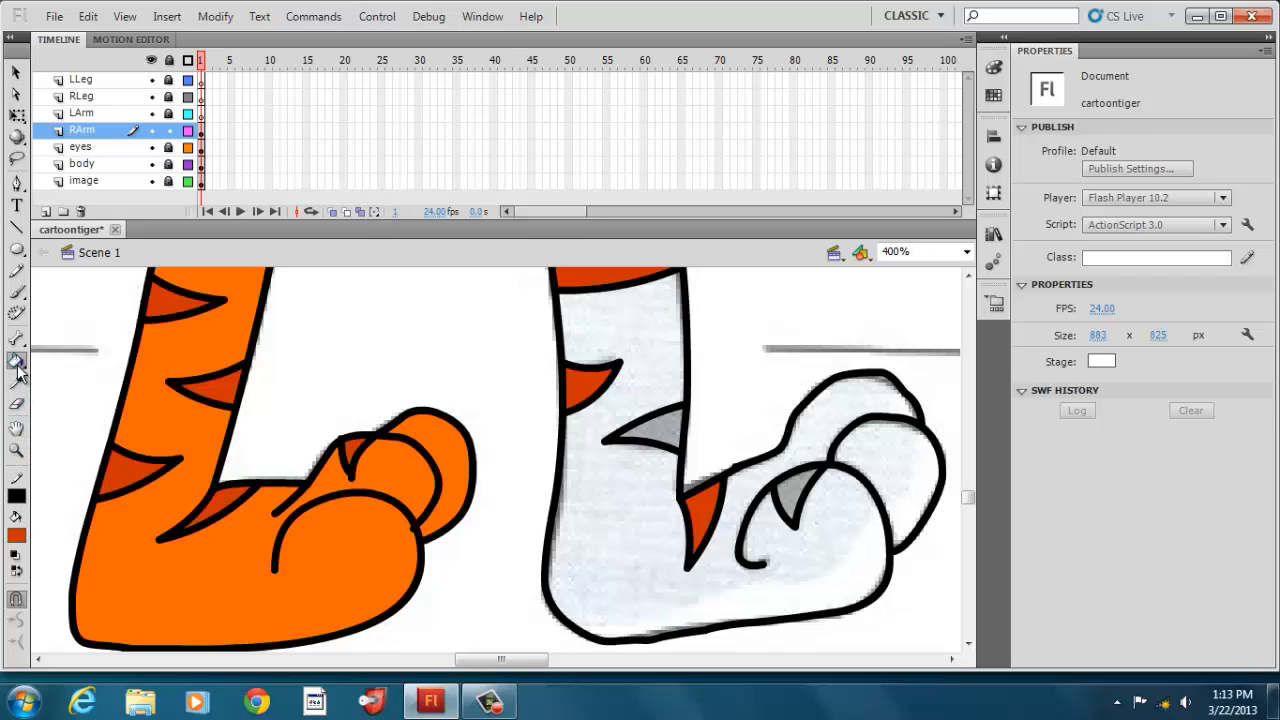
{"action": "left_click", "coordinate": [648, 425]}
Try to fill the LLeg's toe stripe with #CC3300 and undo that fill
{"action": "left_click", "coordinate": [783, 488]}
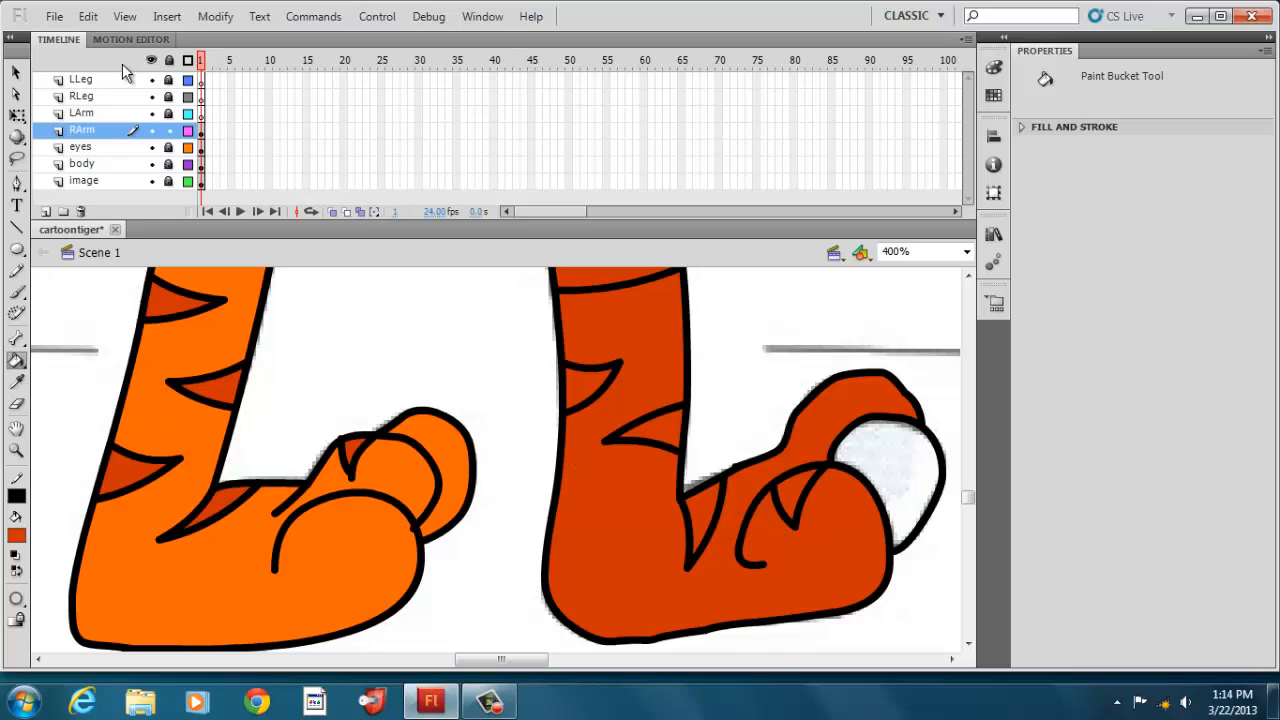
{"action": "left_click", "coordinate": [88, 16]}
{"action": "left_click", "coordinate": [106, 36]}
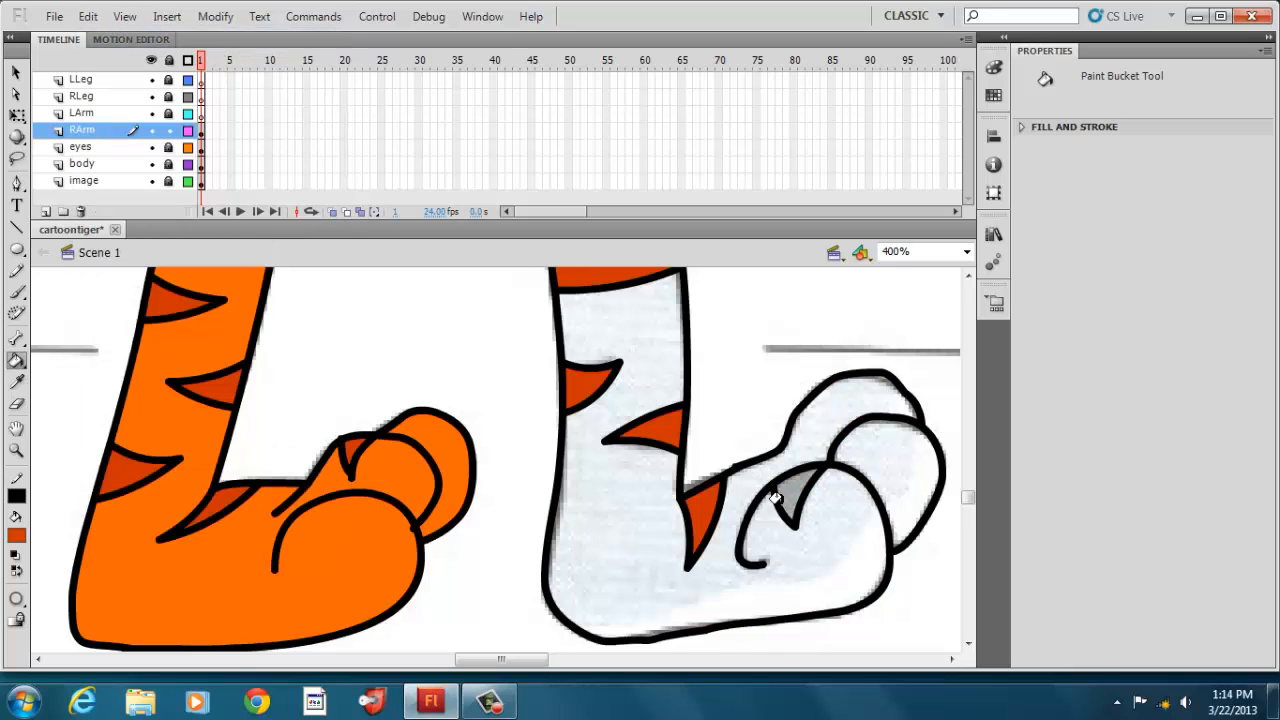
Cut the stray line at the LLeg's toe stripe corner, join the edge to the toe outline and fill the stripe with #CC3300
{"action": "left_click", "coordinate": [16, 72]}
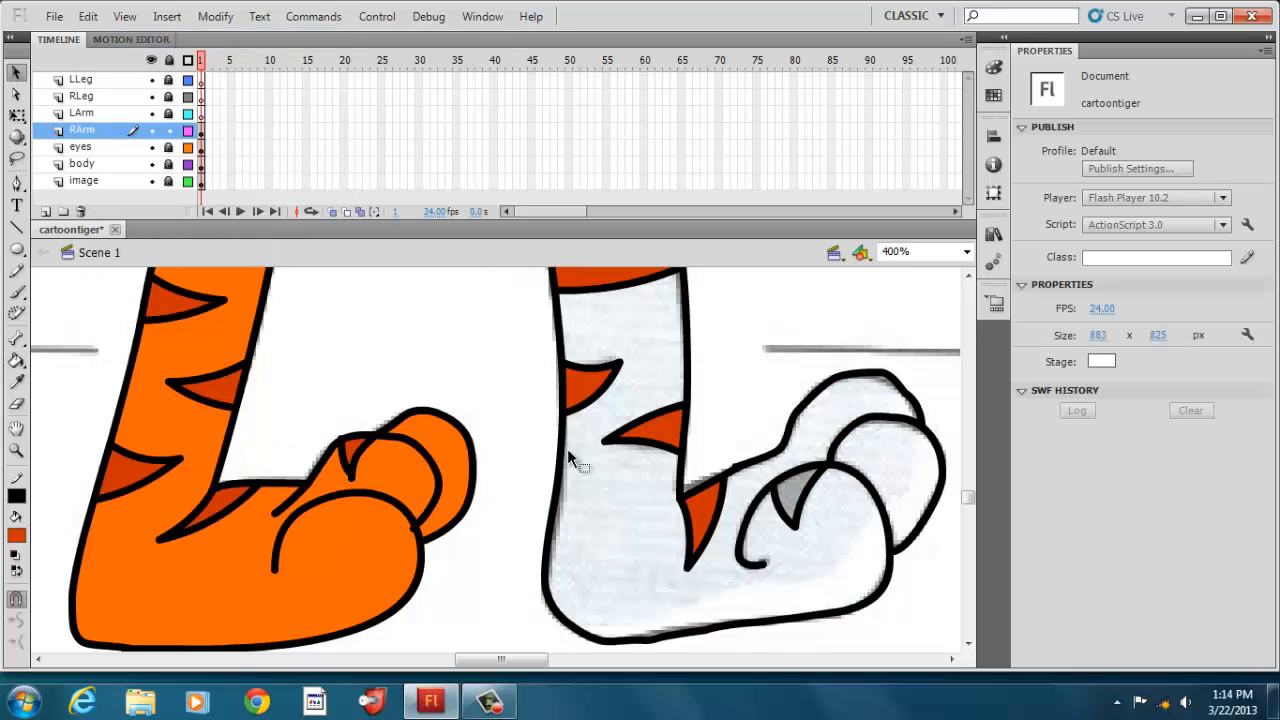
{"action": "left_click", "coordinate": [775, 490]}
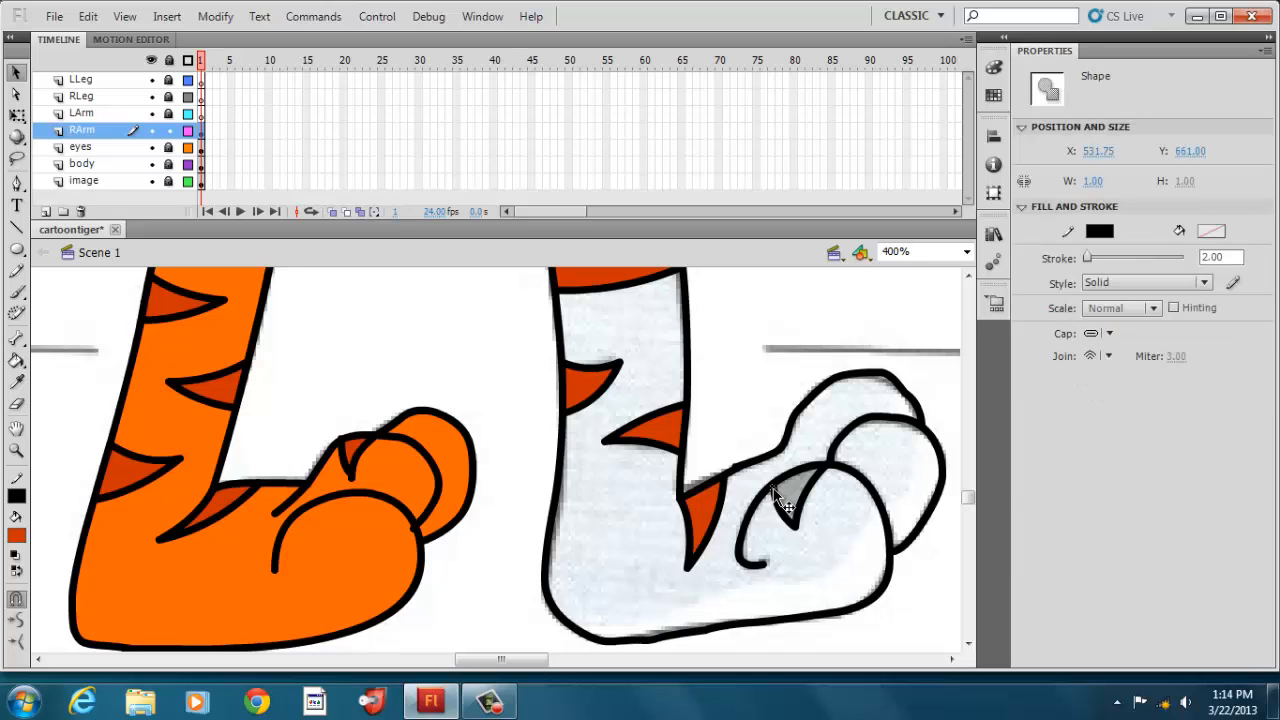
{"action": "right_click", "coordinate": [785, 505]}
{"action": "left_click", "coordinate": [828, 100]}
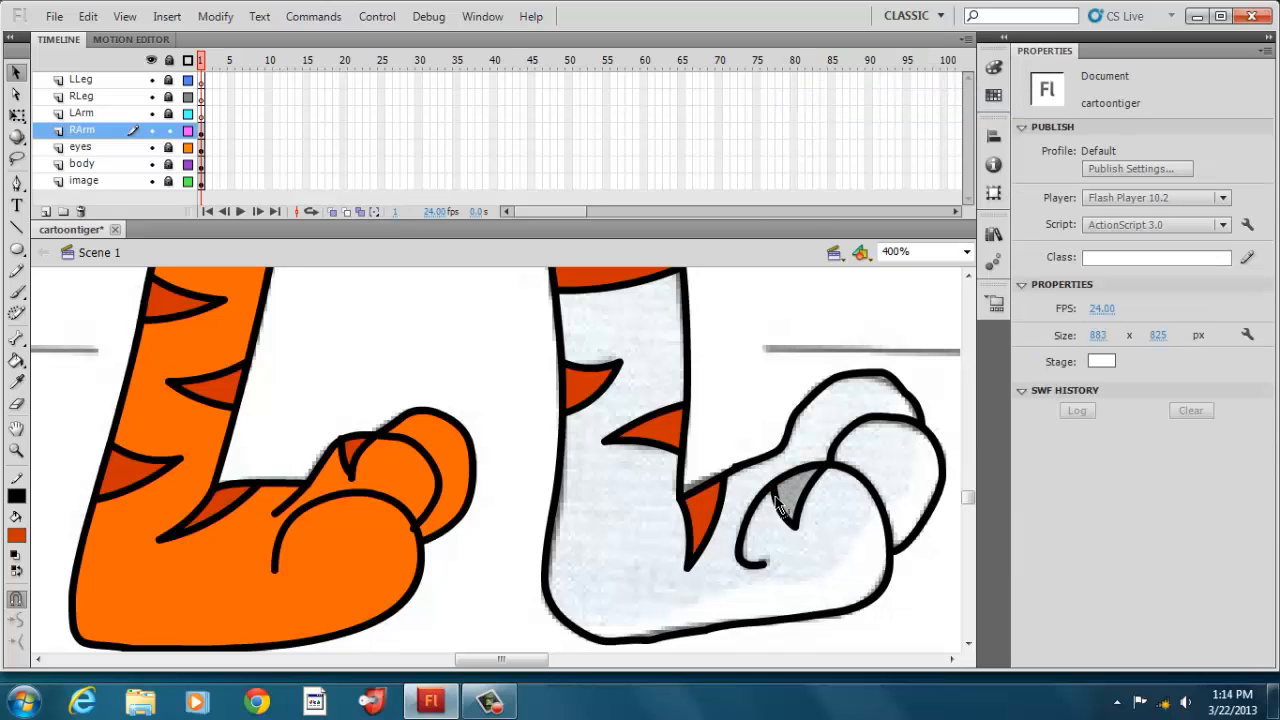
{"action": "left_click_drag", "start_coordinate": [774, 488], "coordinate": [770, 486]}
{"action": "left_click", "coordinate": [17, 362]}
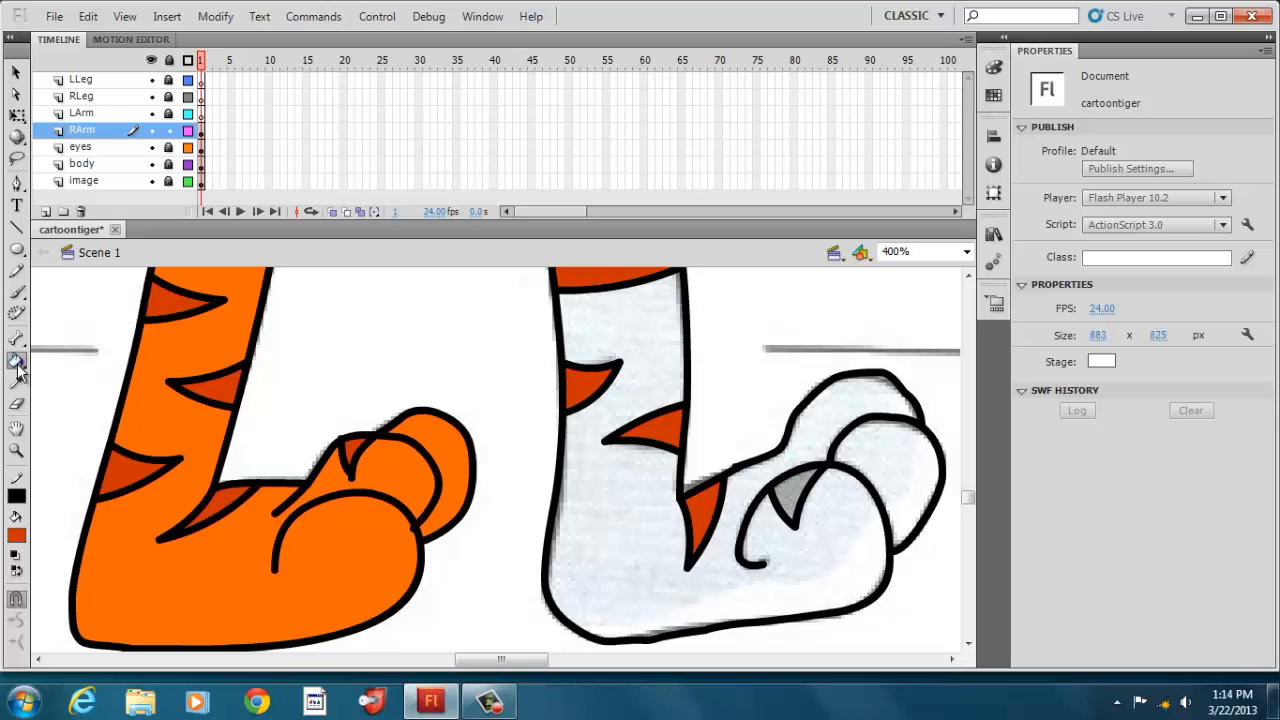
{"action": "left_click", "coordinate": [782, 490]}
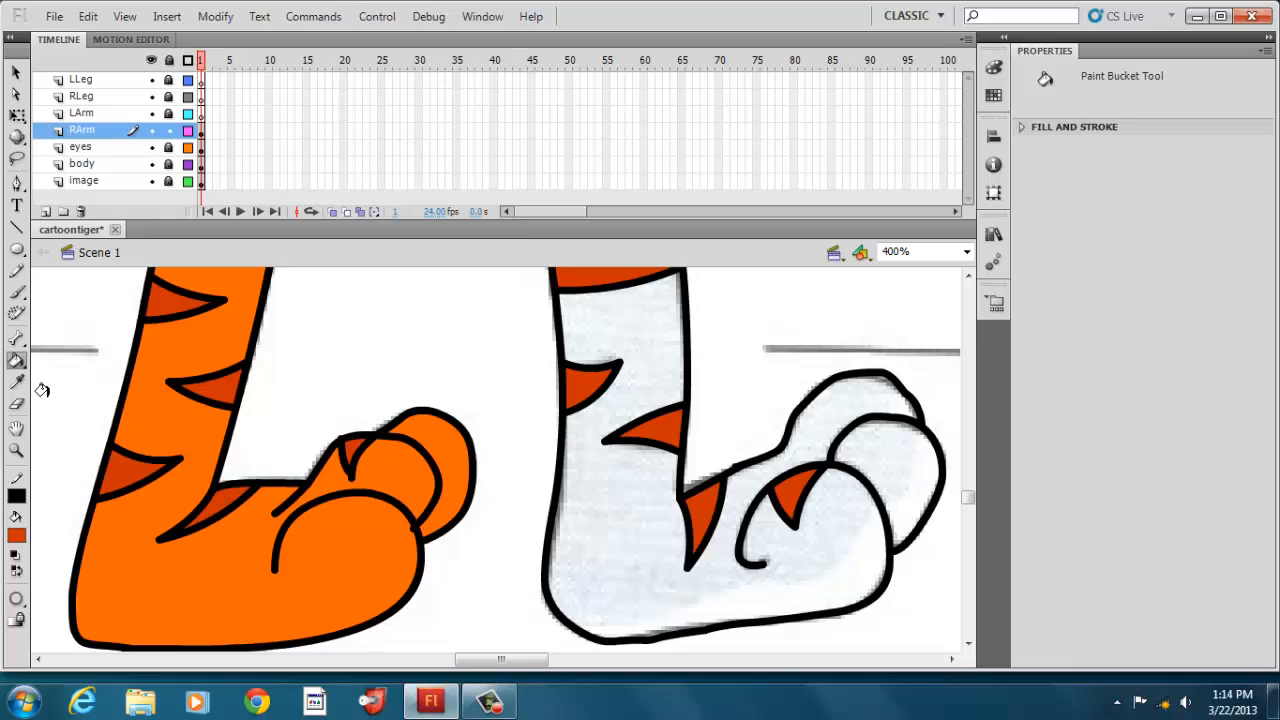
Sample the RLeg's orange as the fill colour and fill the LLeg's main area with it
{"action": "left_click", "coordinate": [16, 535]}
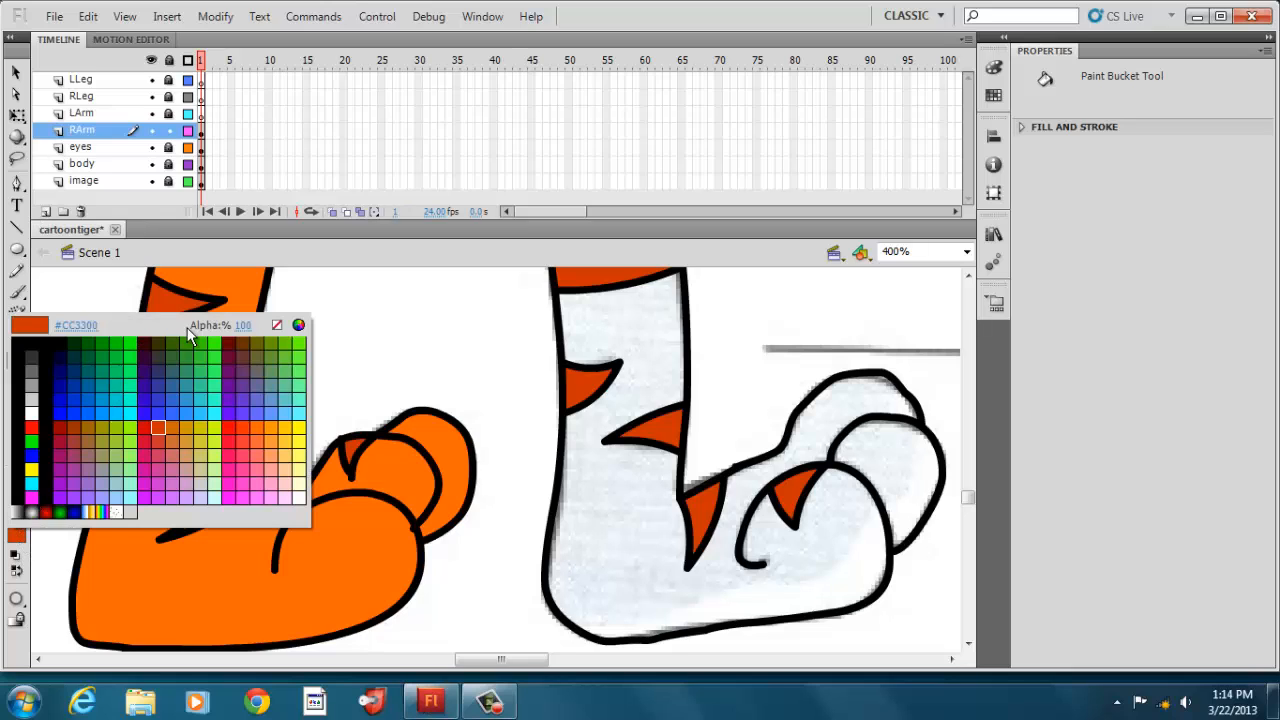
{"action": "left_click", "coordinate": [222, 278]}
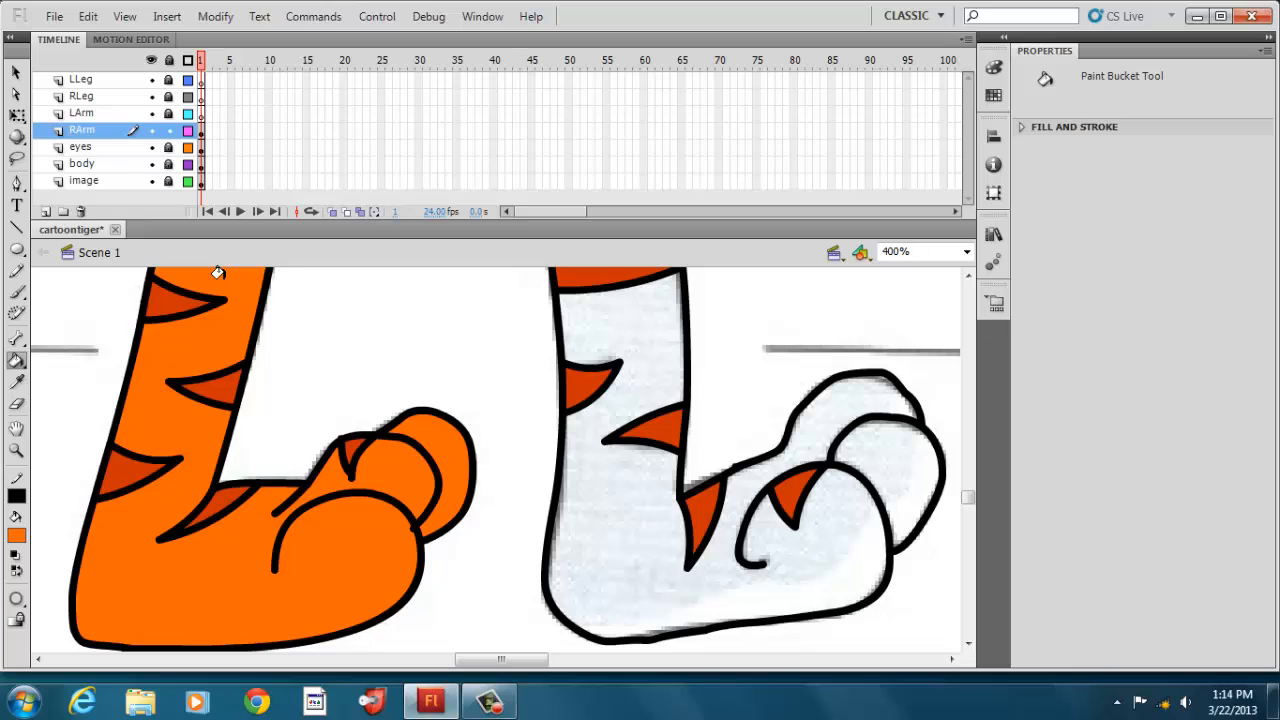
{"action": "left_click", "coordinate": [610, 327]}
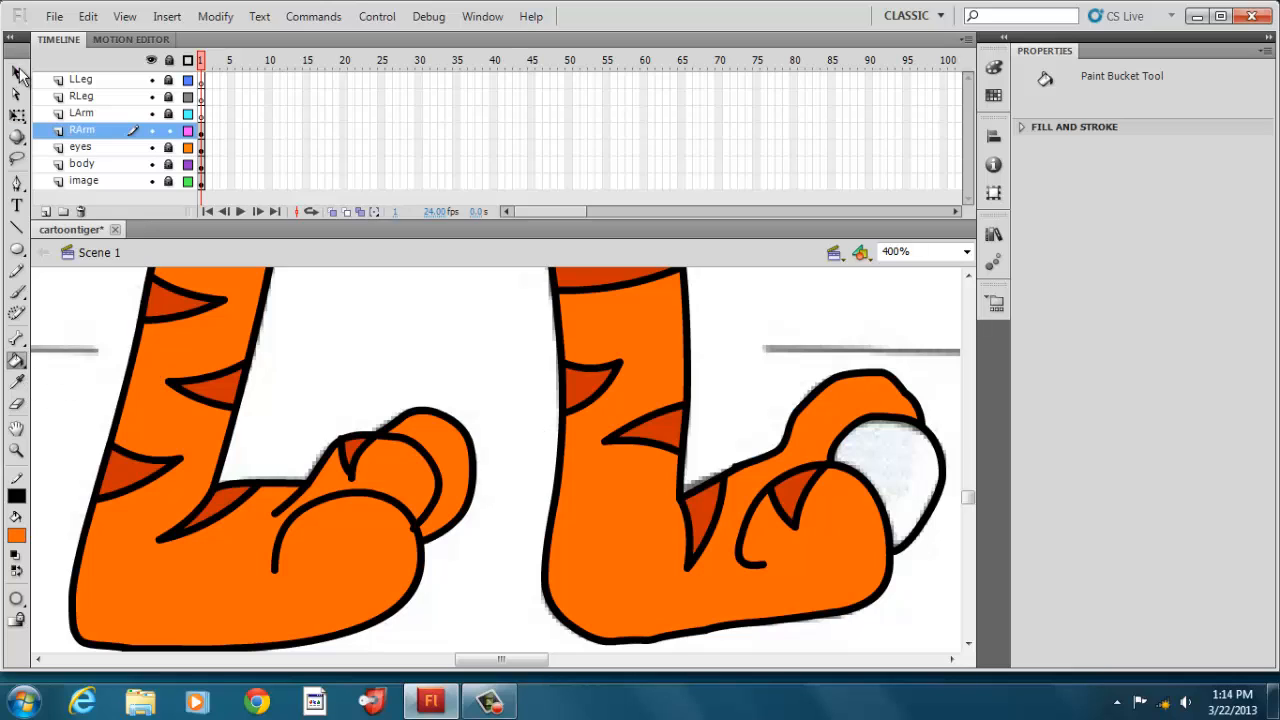
Close the gap in the LLeg's outer toe outline by joining it to the foot, and fill the toe with the same orange
{"action": "left_click", "coordinate": [17, 74]}
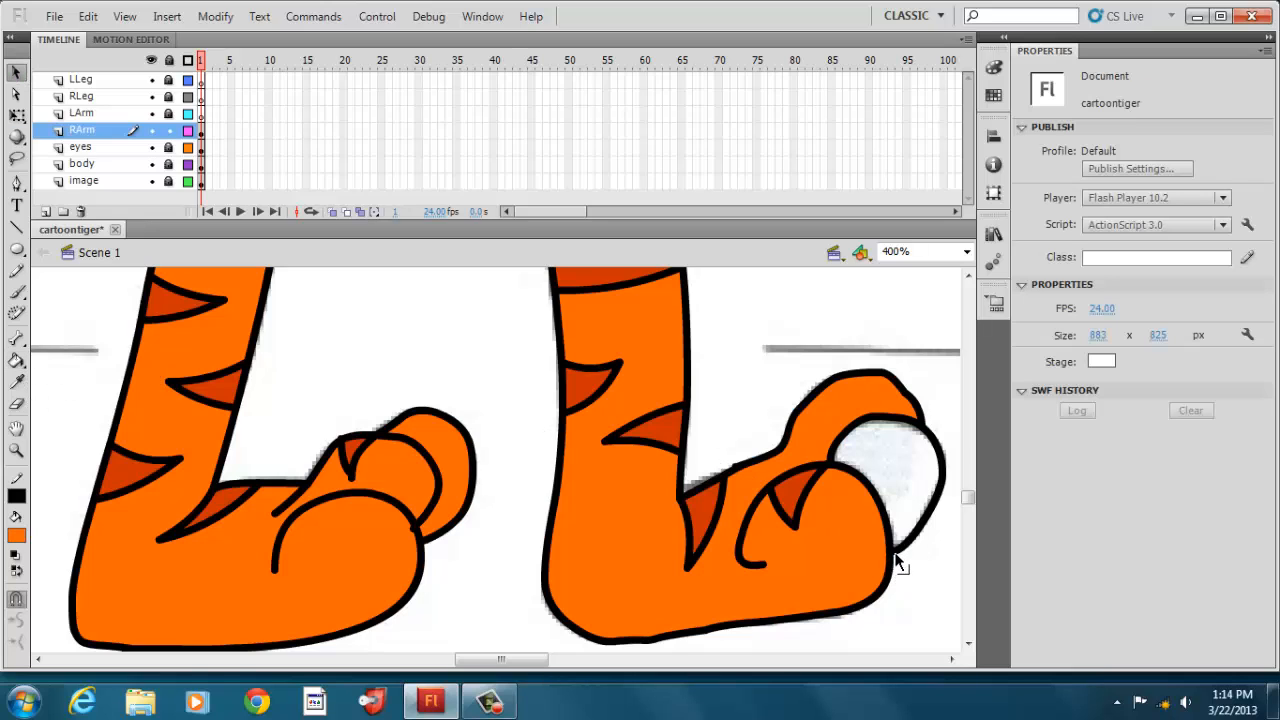
{"action": "left_click_drag", "start_coordinate": [893, 563], "coordinate": [892, 560]}
{"action": "left_click_drag", "start_coordinate": [894, 563], "coordinate": [892, 556]}
{"action": "left_click_drag", "start_coordinate": [932, 540], "coordinate": [936, 543]}
{"action": "left_click", "coordinate": [910, 548]}
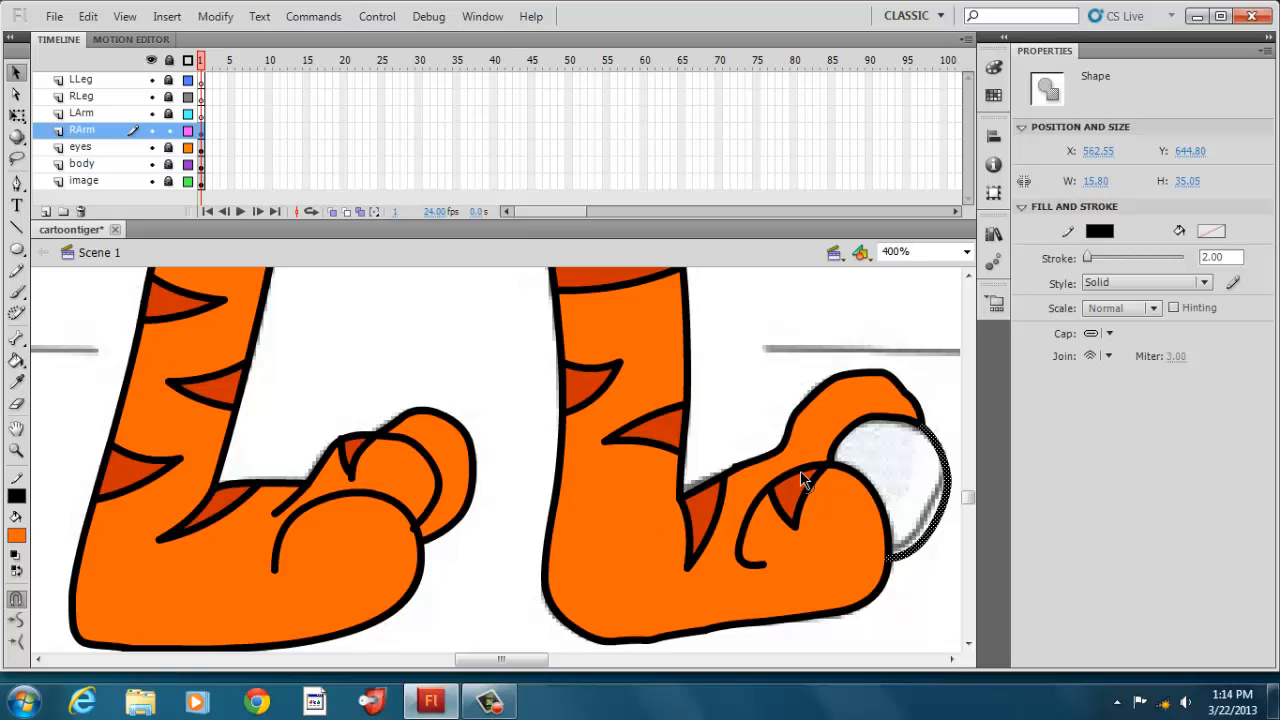
{"action": "double_click", "coordinate": [926, 436]}
{"action": "left_click", "coordinate": [922, 458]}
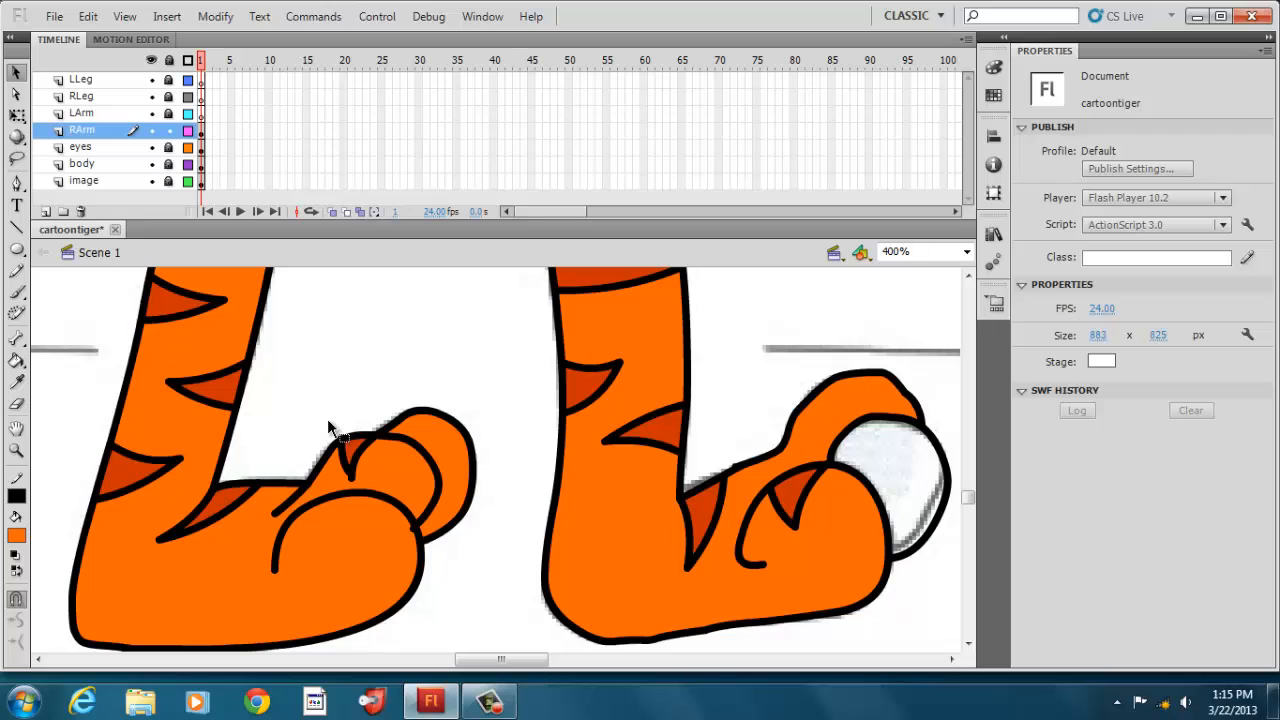
{"action": "left_click", "coordinate": [16, 360]}
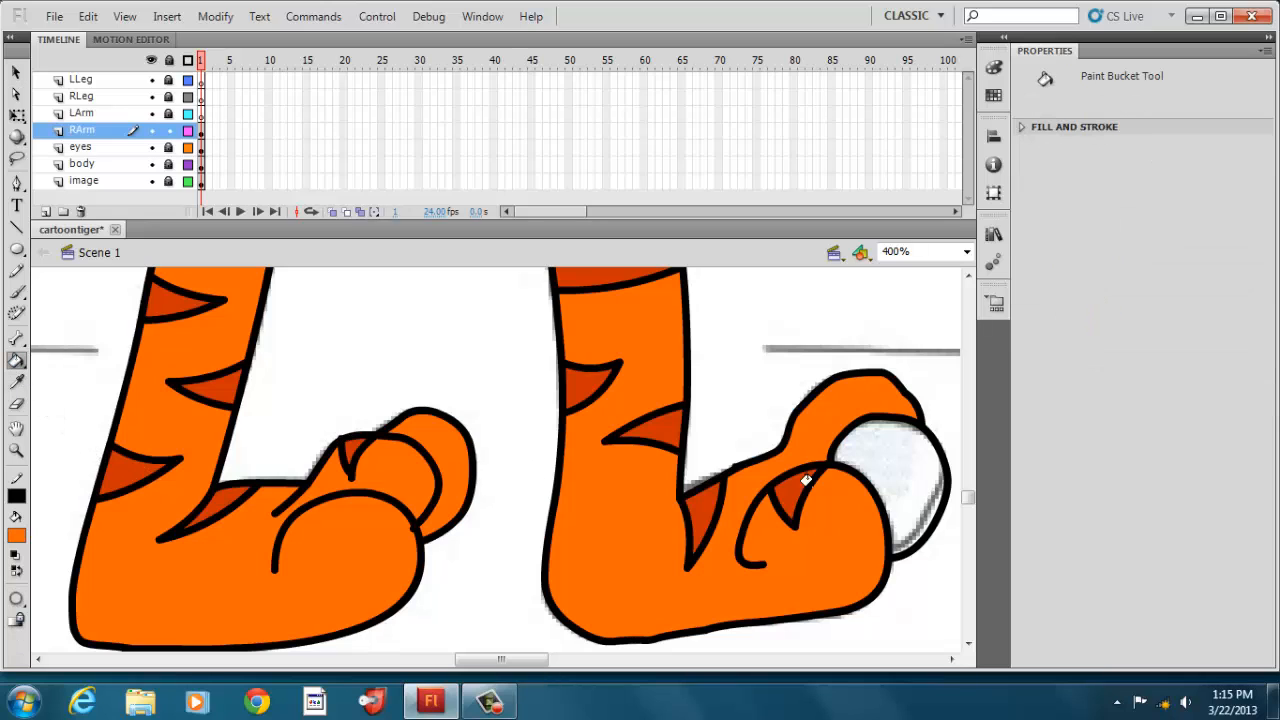
{"action": "left_click", "coordinate": [875, 450]}
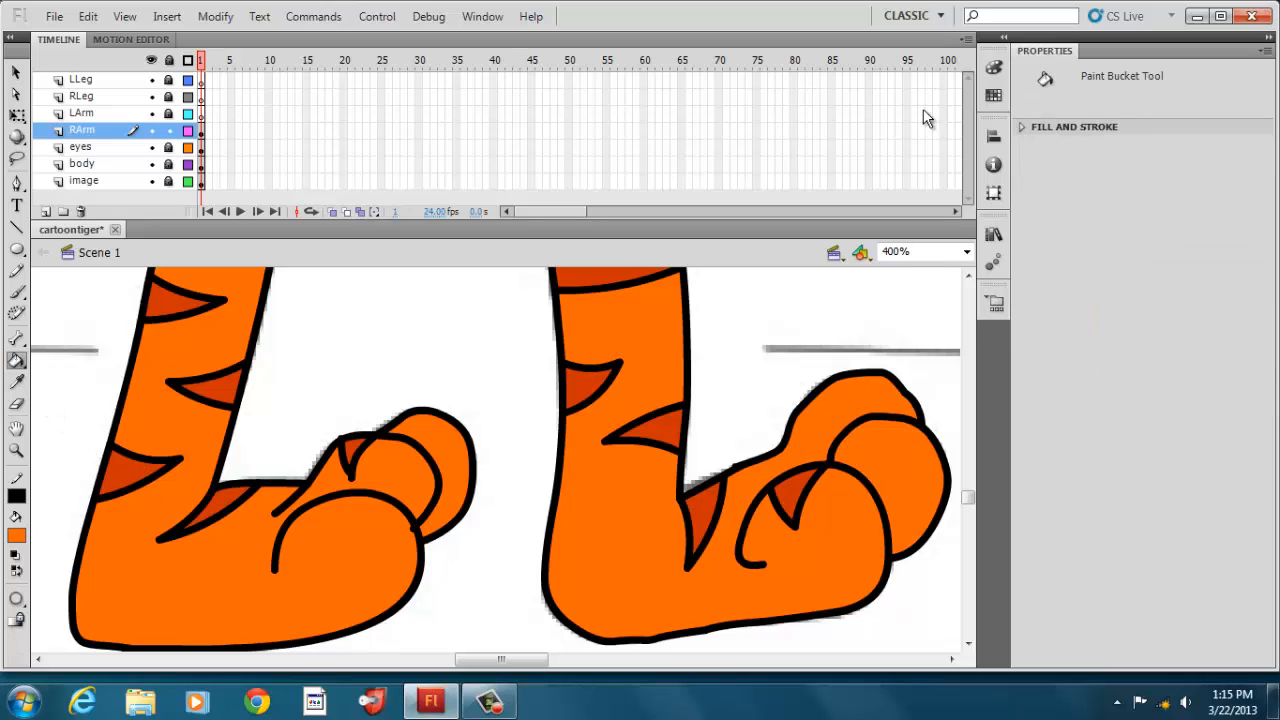
Set the view to 100% and cut the closing line at the top of the RLeg
{"action": "left_click", "coordinate": [966, 251]}
{"action": "left_click", "coordinate": [892, 330]}
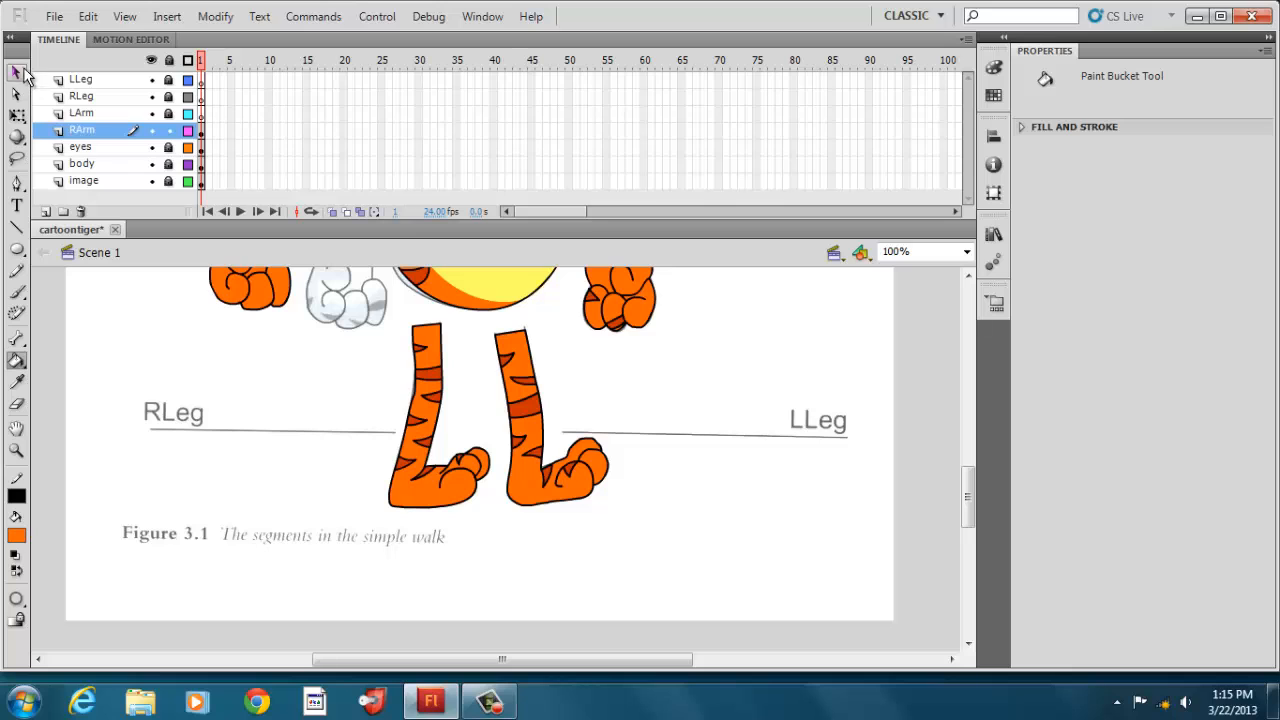
{"action": "left_click", "coordinate": [17, 73]}
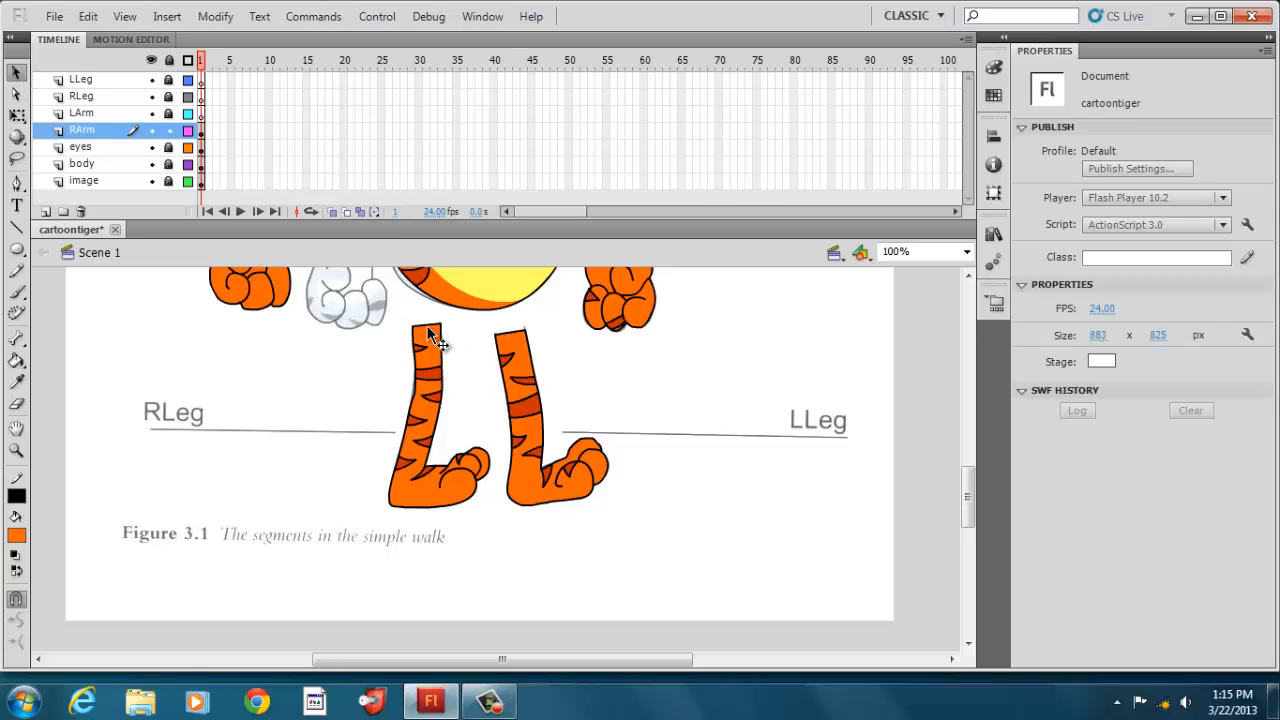
{"action": "left_click", "coordinate": [428, 328]}
{"action": "right_click", "coordinate": [428, 338]}
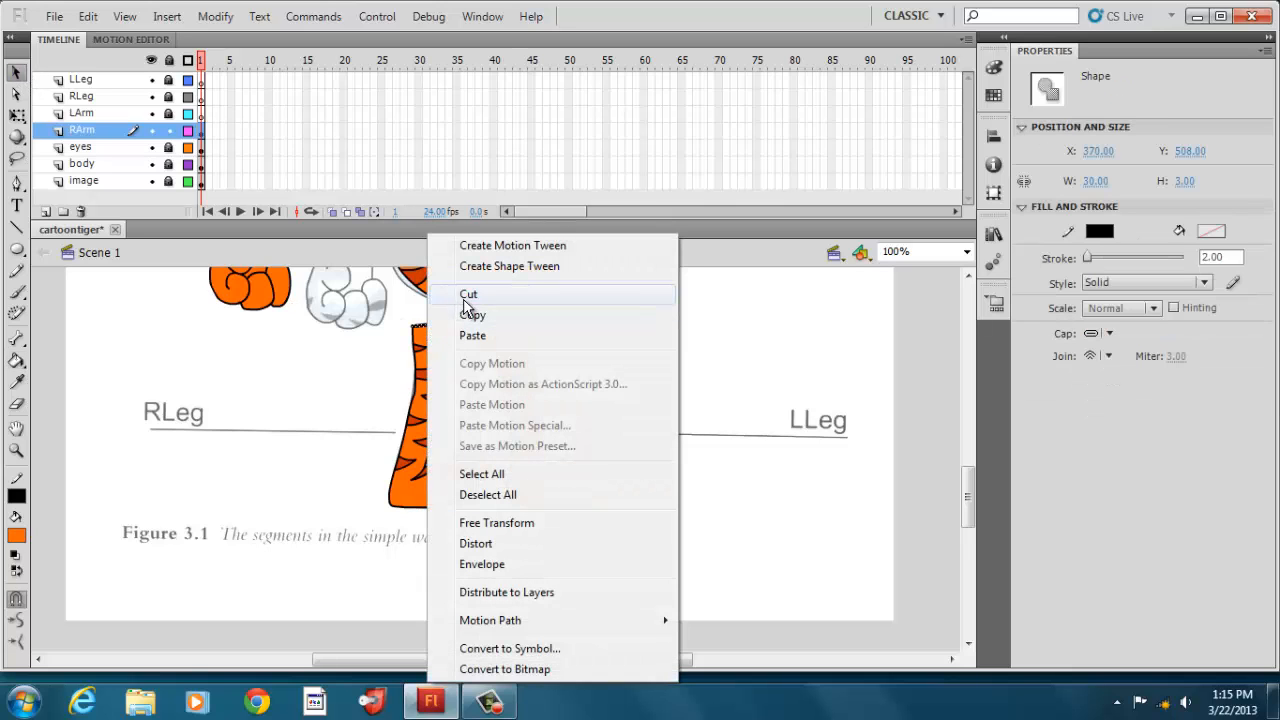
{"action": "left_click", "coordinate": [508, 296]}
Try to cut the closing line at the top of the LLeg and undo that cut
{"action": "left_click", "coordinate": [505, 340]}
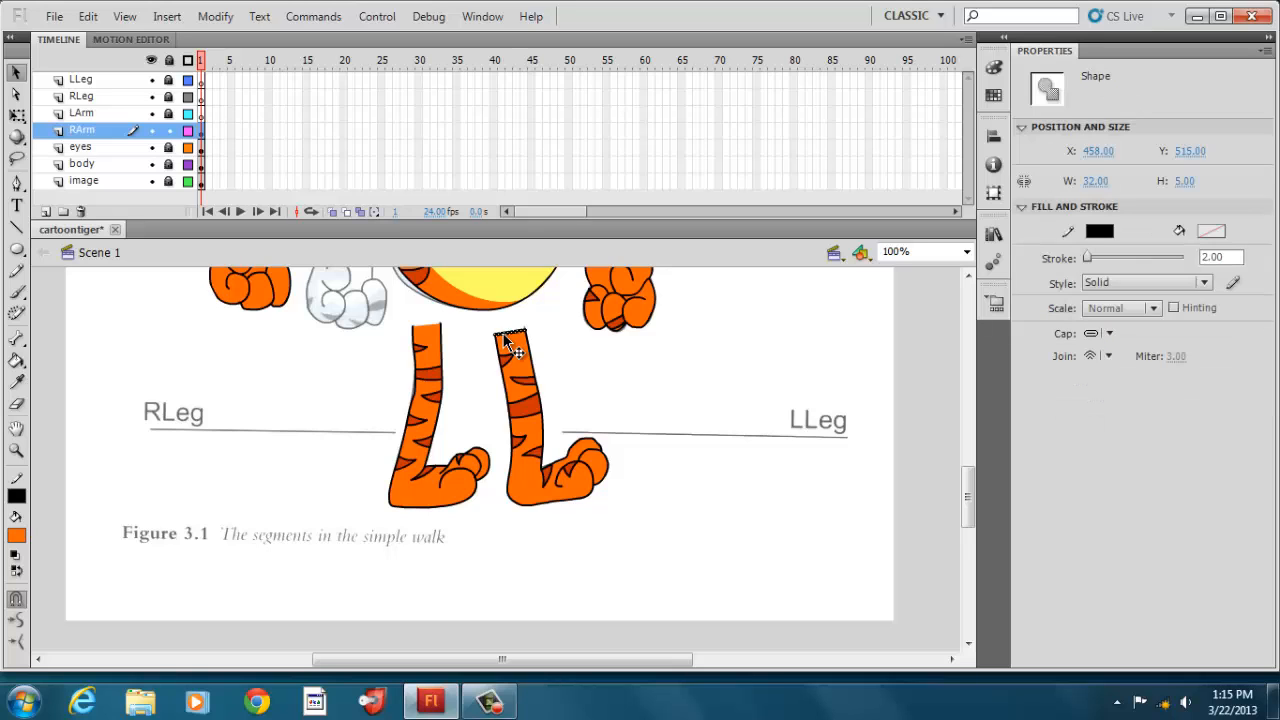
{"action": "right_click", "coordinate": [508, 343]}
{"action": "left_click", "coordinate": [538, 292]}
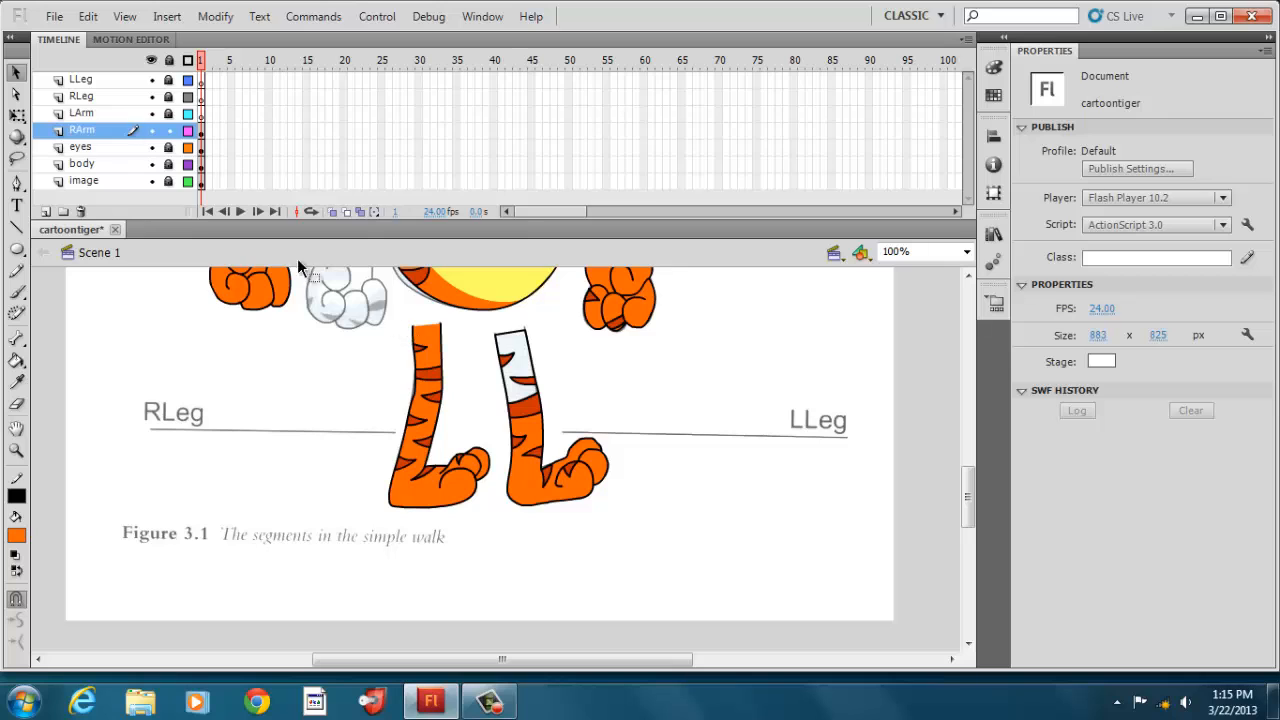
{"action": "left_click", "coordinate": [88, 18]}
{"action": "left_click", "coordinate": [96, 39]}
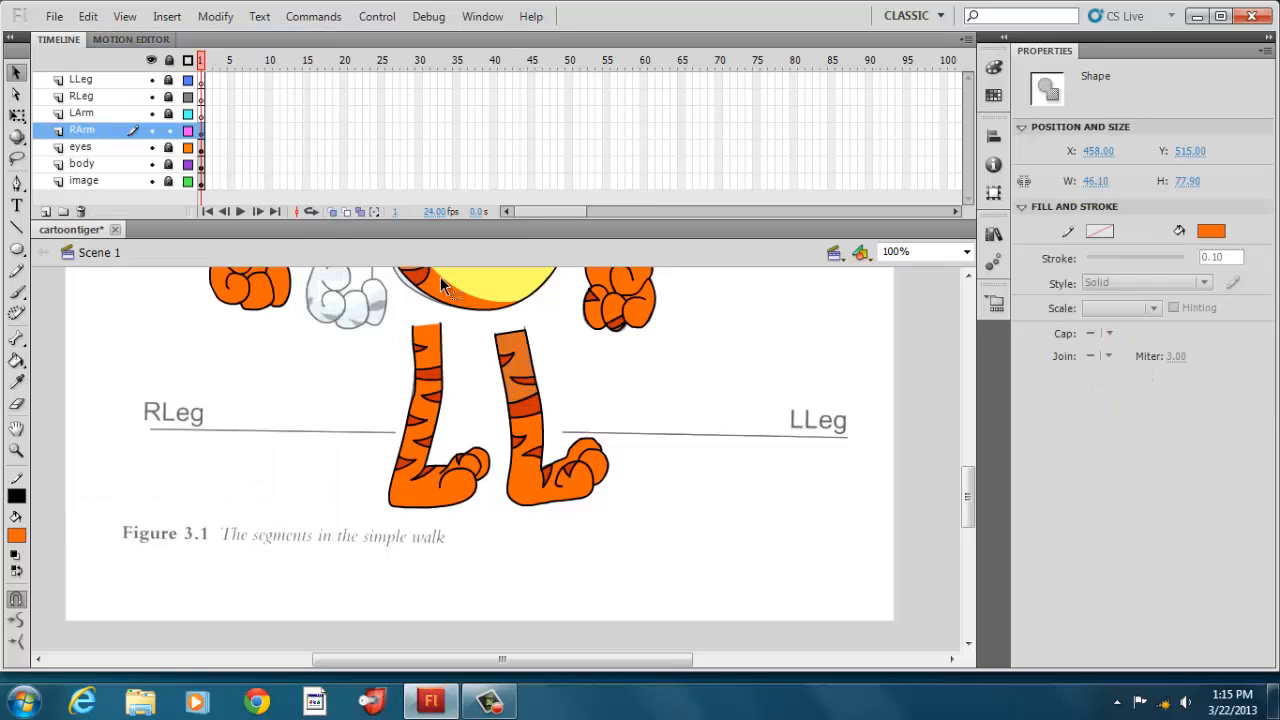
Cut the closing line at the top of the LLeg
{"action": "left_click", "coordinate": [554, 334]}
{"action": "left_click", "coordinate": [512, 337]}
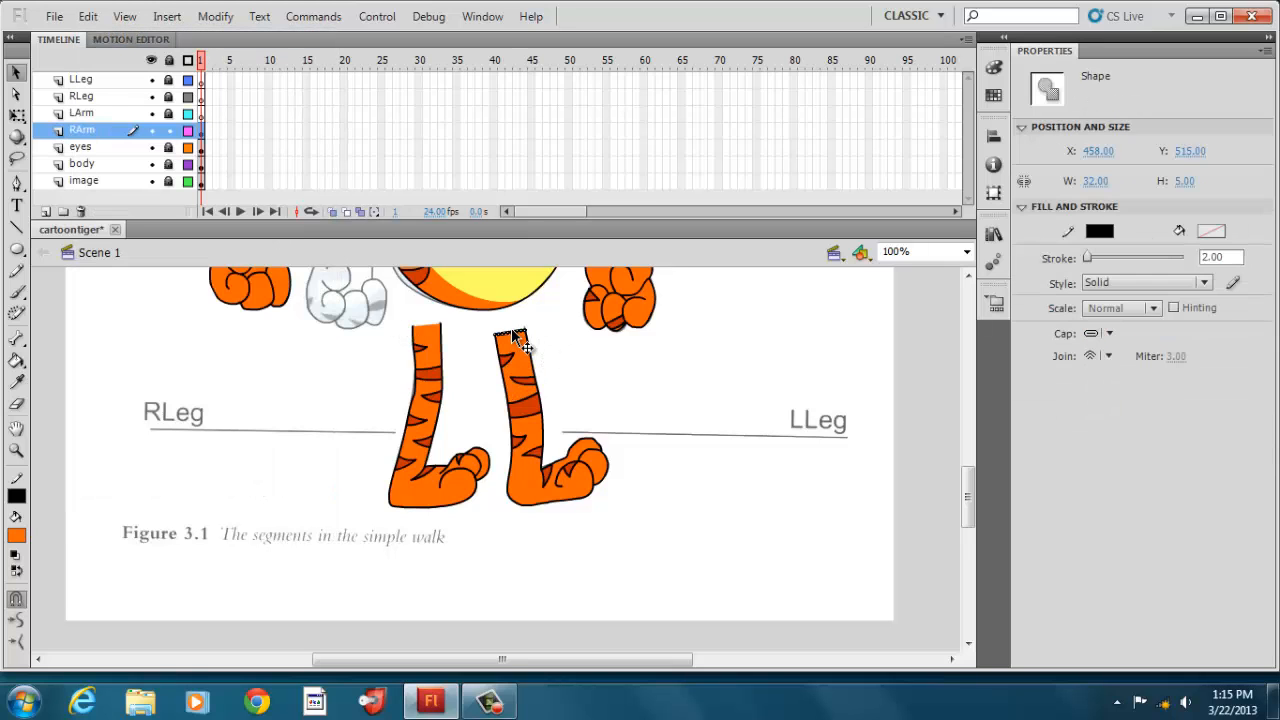
{"action": "right_click", "coordinate": [512, 337]}
{"action": "left_click", "coordinate": [552, 294]}
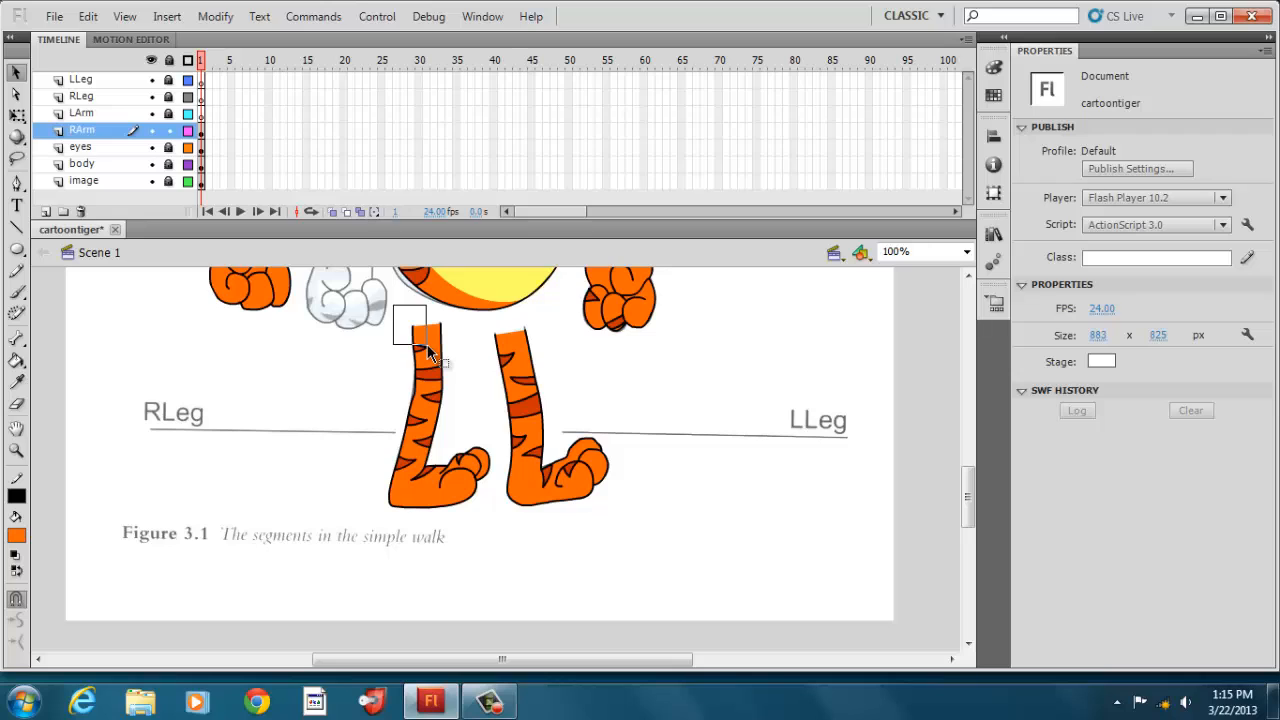
{"action": "left_click_drag", "start_coordinate": [428, 352], "coordinate": [383, 312]}
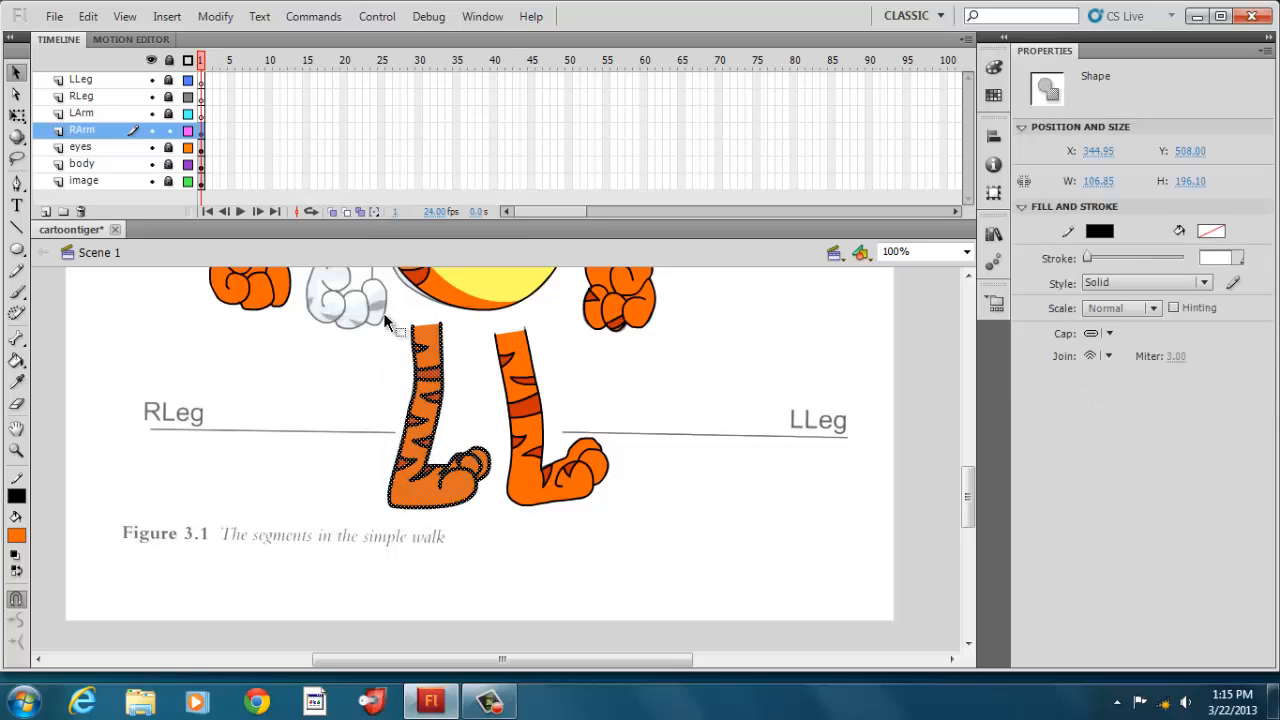
{"action": "left_click", "coordinate": [496, 535]}
{"action": "left_click_drag", "start_coordinate": [496, 535], "coordinate": [396, 310]}
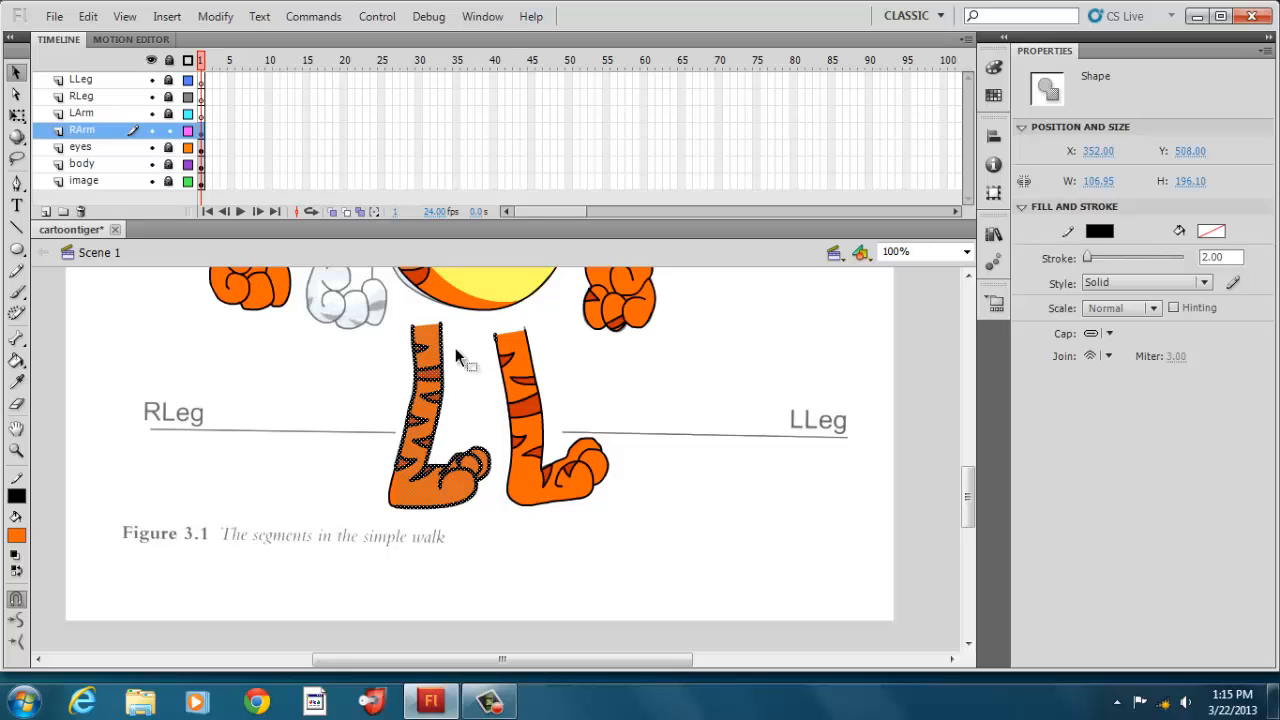
{"action": "left_click", "coordinate": [479, 400]}
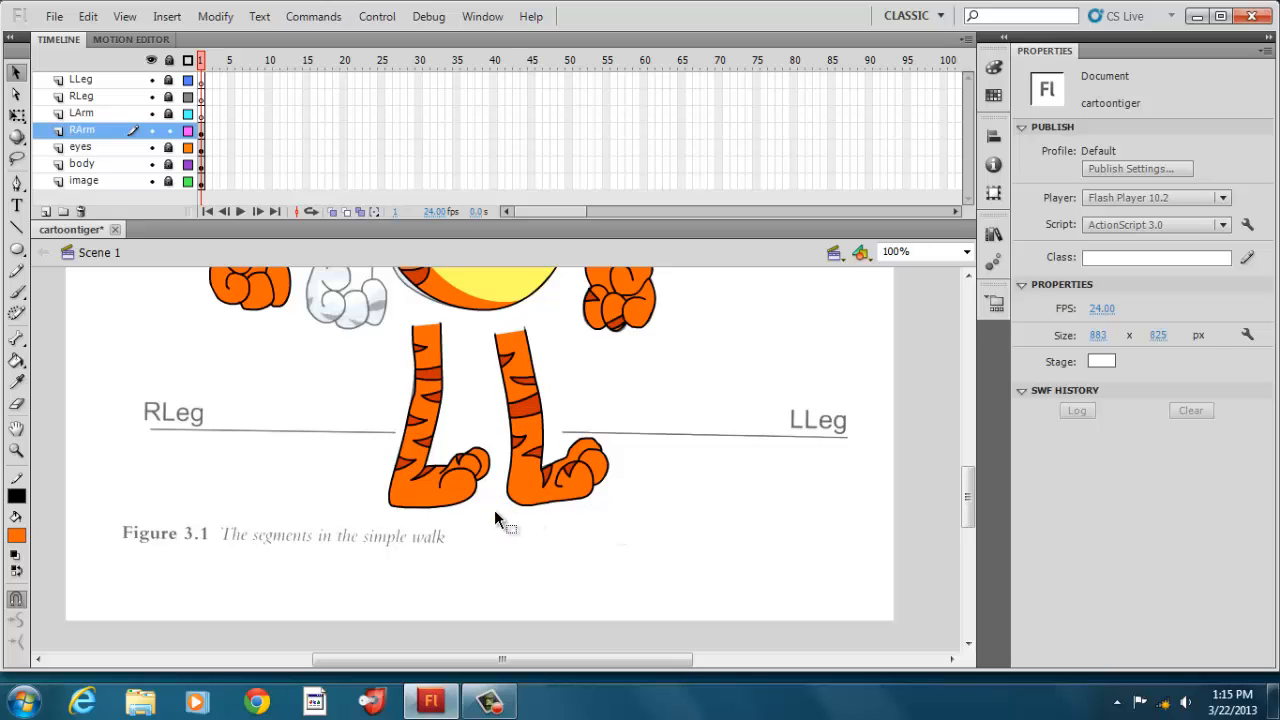
Select the entire coloured RLeg drawing and cut it from the RArm layer
{"action": "left_click_drag", "start_coordinate": [494, 509], "coordinate": [377, 311]}
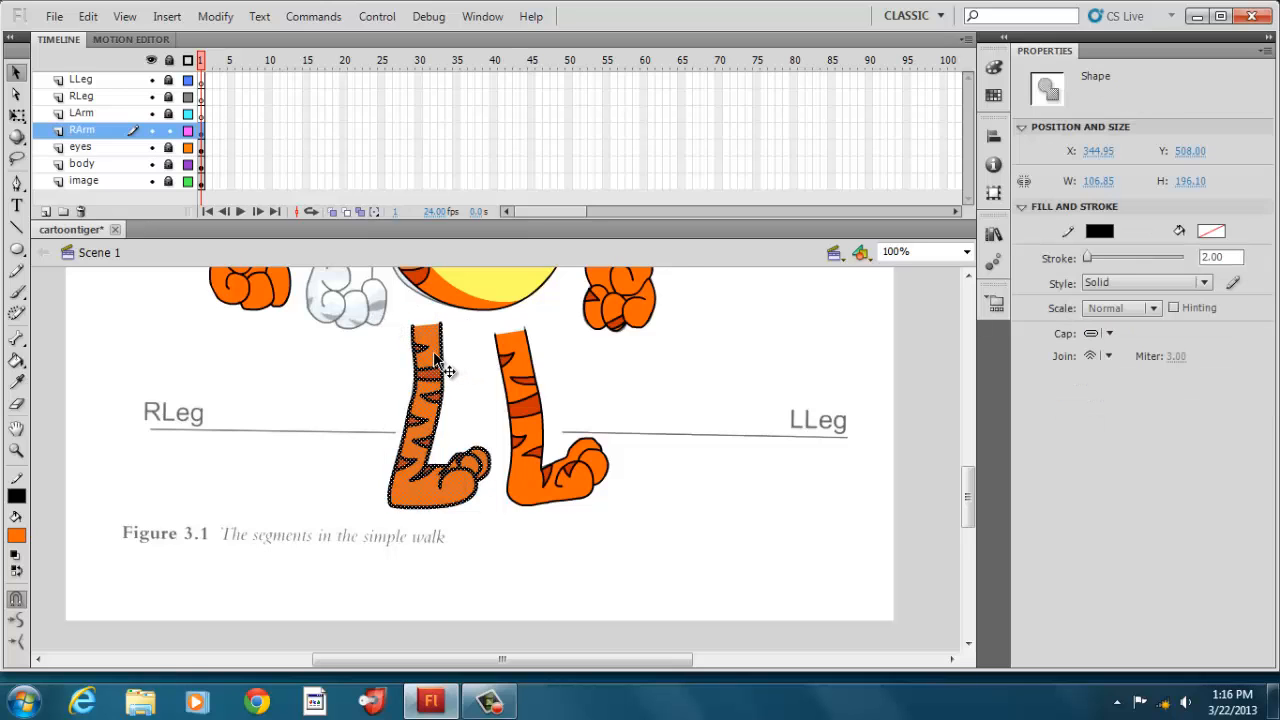
{"action": "right_click", "coordinate": [433, 351]}
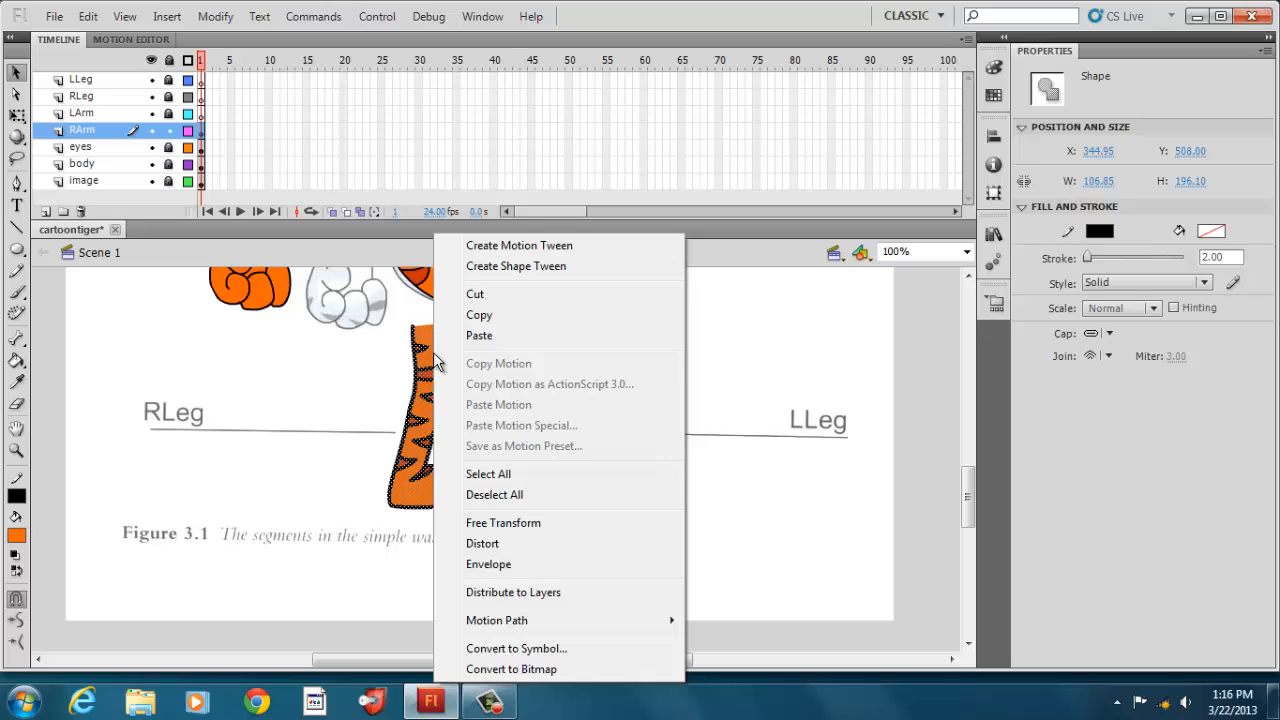
{"action": "left_click", "coordinate": [477, 296]}
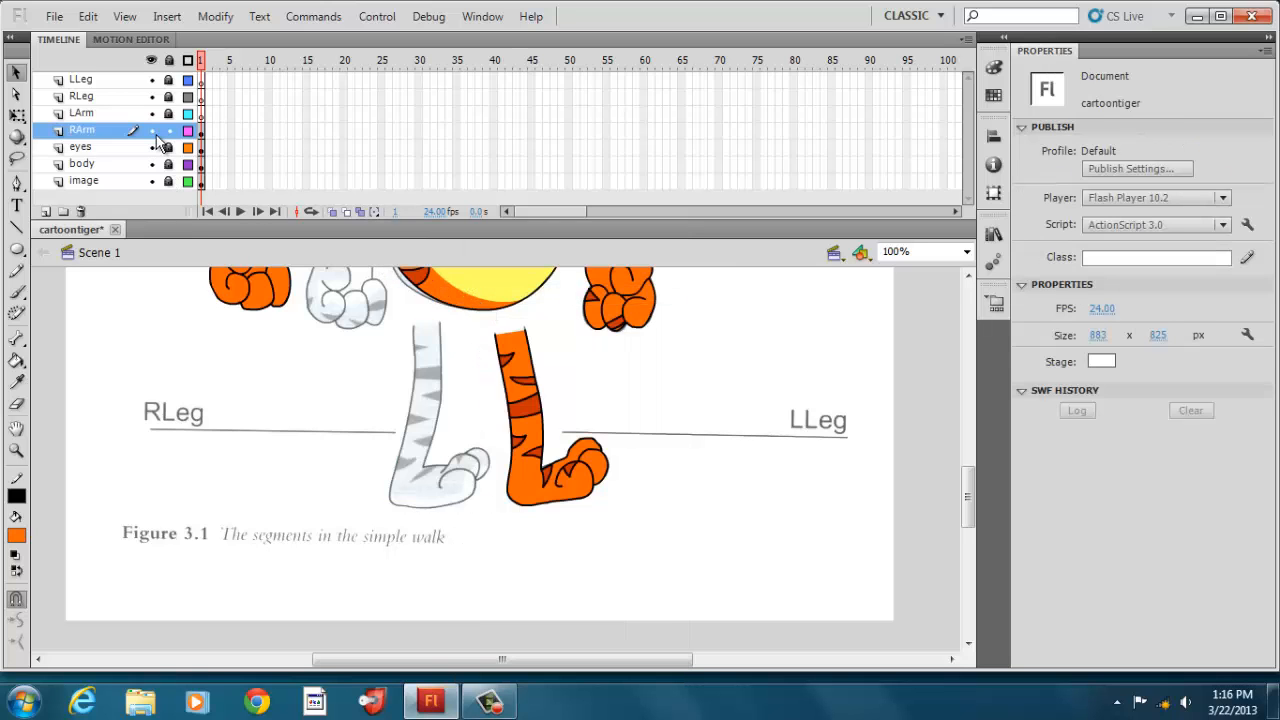
Paste the cut leg into frame 1 of the unlocked RLeg layer and move it to about X 347, Y 462 over the reference leg
{"action": "left_click", "coordinate": [202, 97]}
{"action": "right_click", "coordinate": [288, 356]}
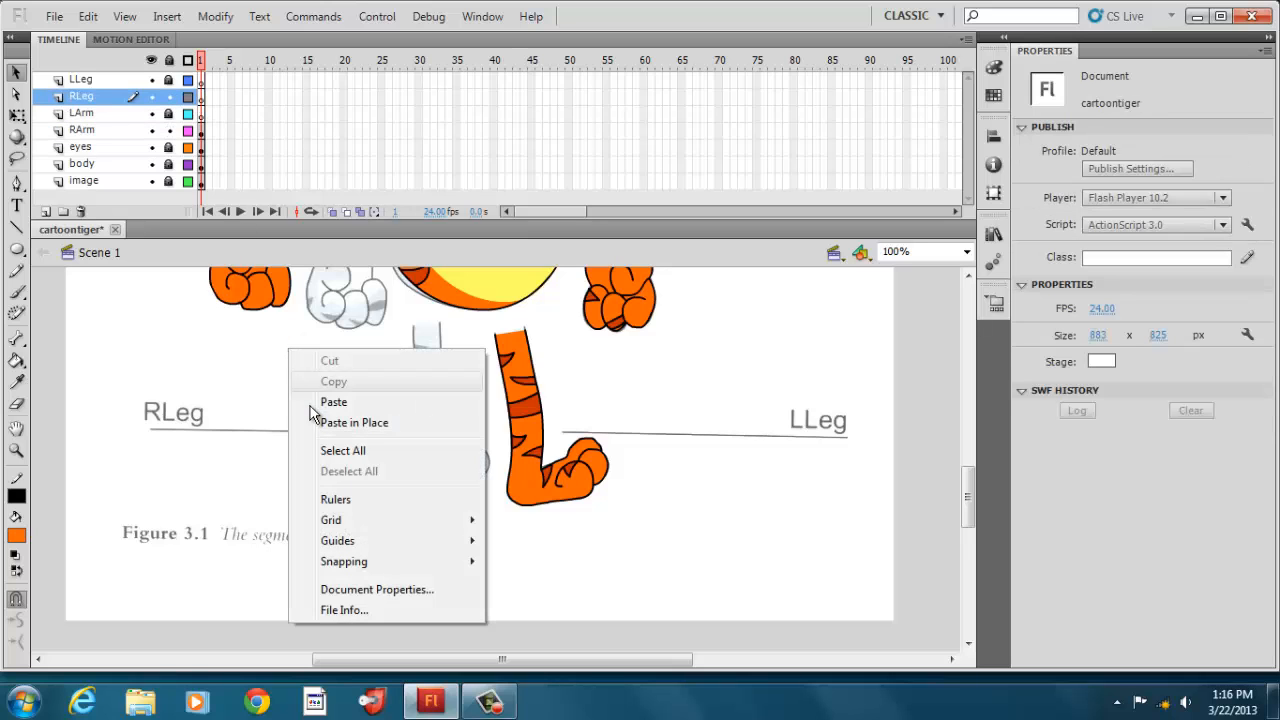
{"action": "left_click", "coordinate": [314, 405]}
{"action": "left_click_drag", "start_coordinate": [488, 484], "coordinate": [430, 391]}
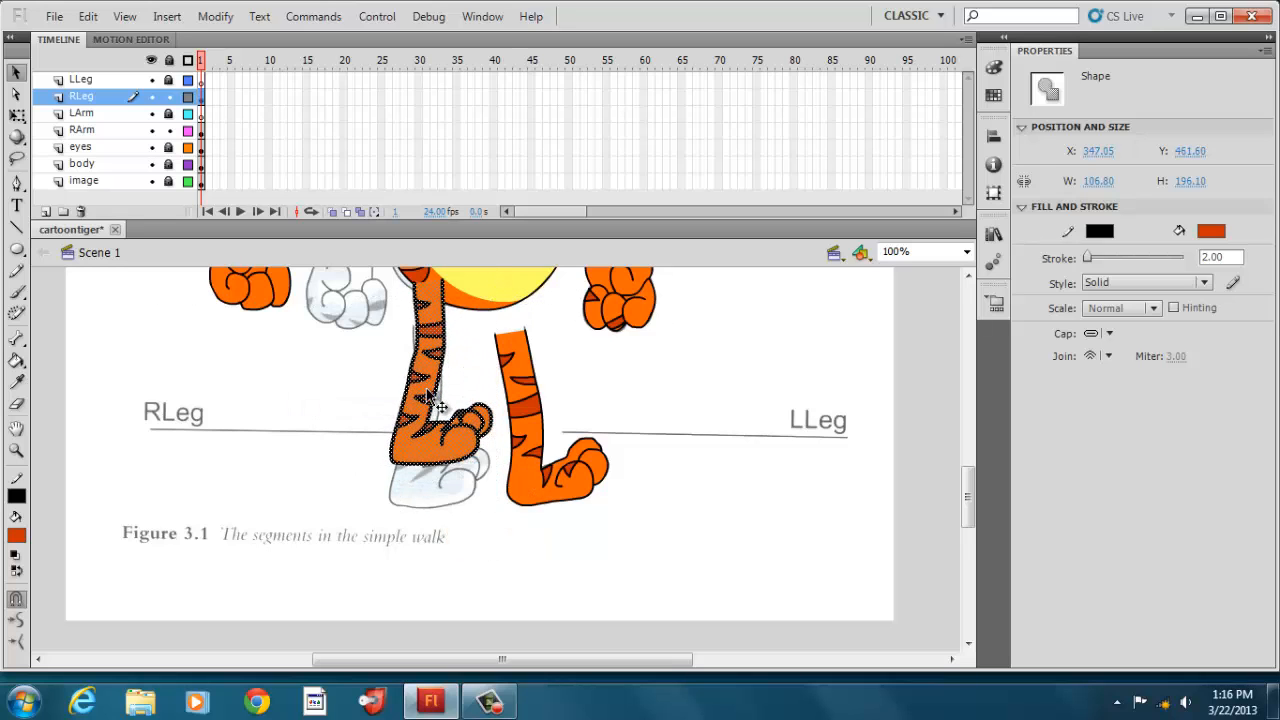
{"action": "left_click_drag", "start_coordinate": [970, 500], "coordinate": [965, 433]}
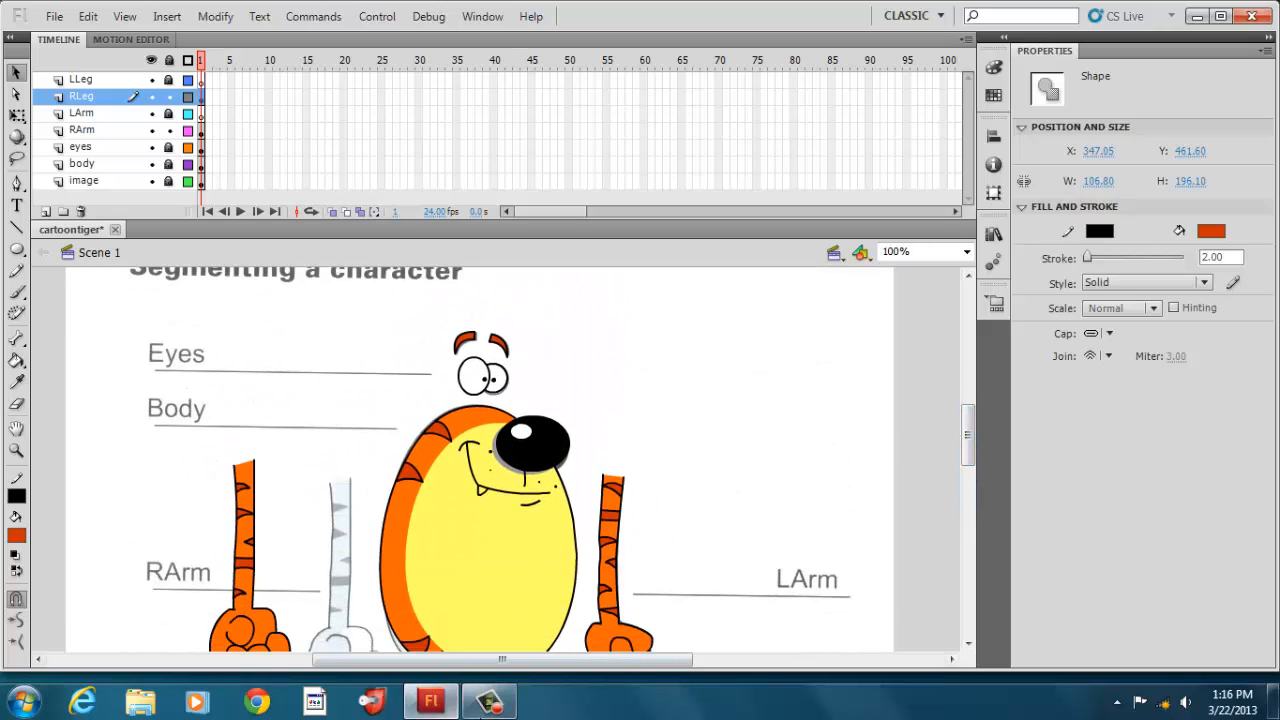
{"action": "left_click", "coordinate": [490, 703]}
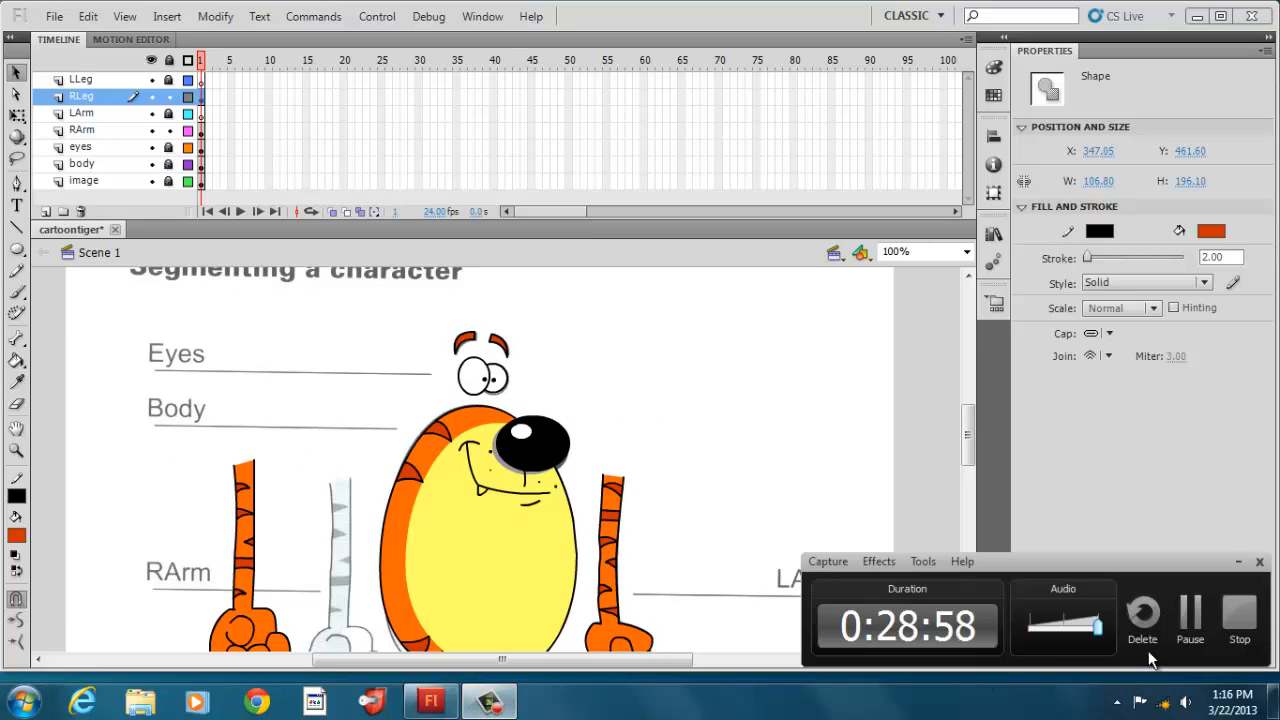